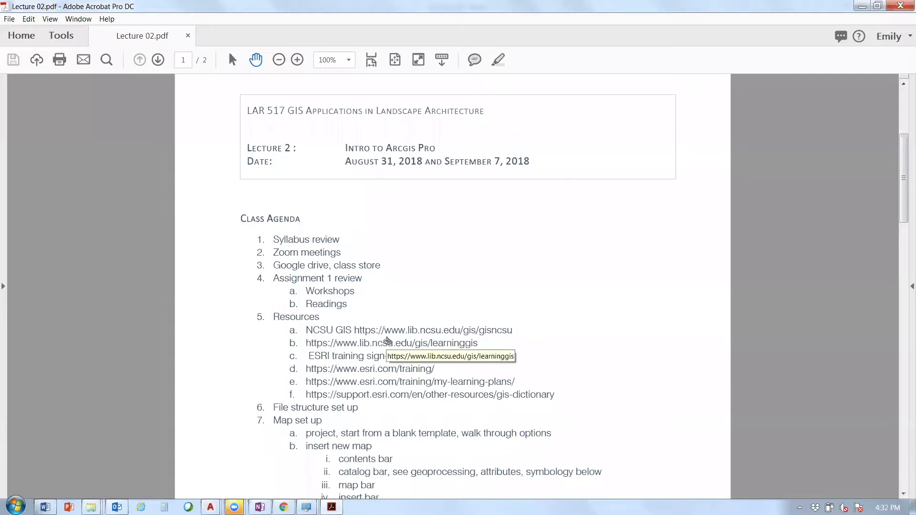
# Review the Lecture 2 class agenda down to the map set up and add data items
pyautogui.scroll(-1, 388, 340)
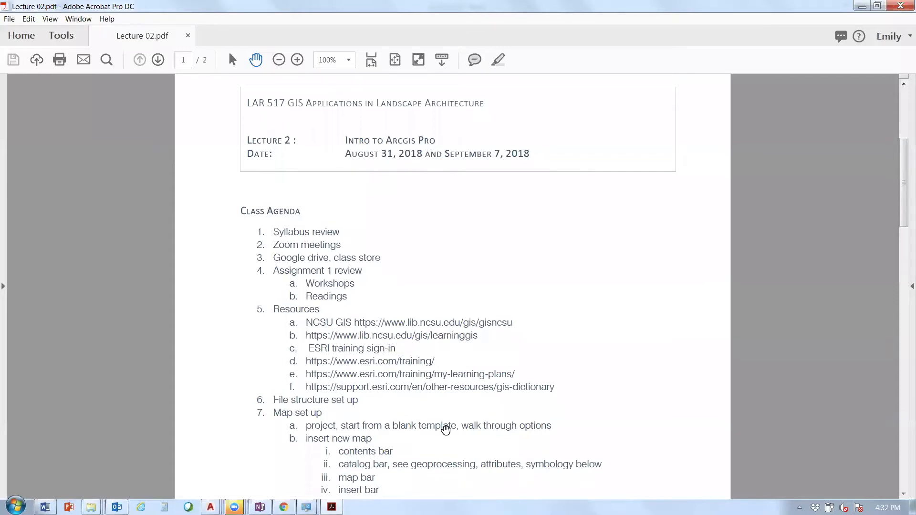
pyautogui.scroll(-2, 445, 429)
pyautogui.scroll(-5, 446, 430)
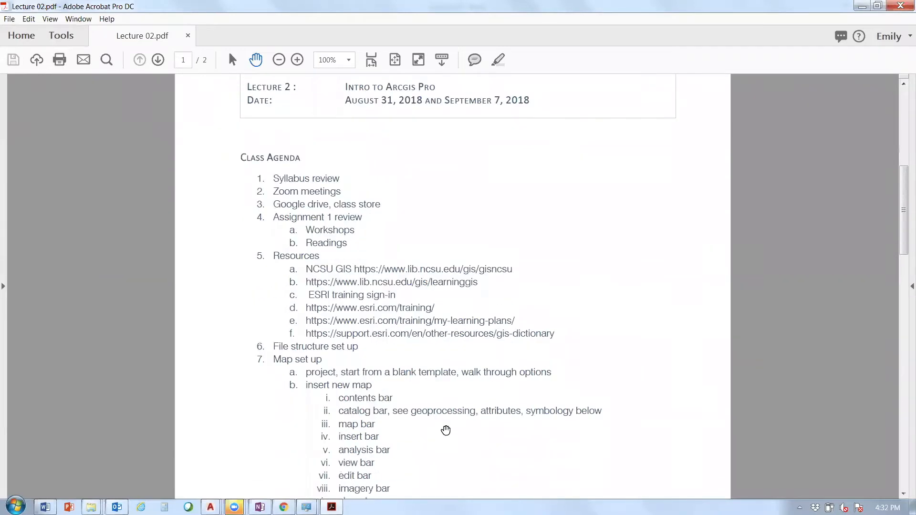
pyautogui.scroll(-5, 446, 430)
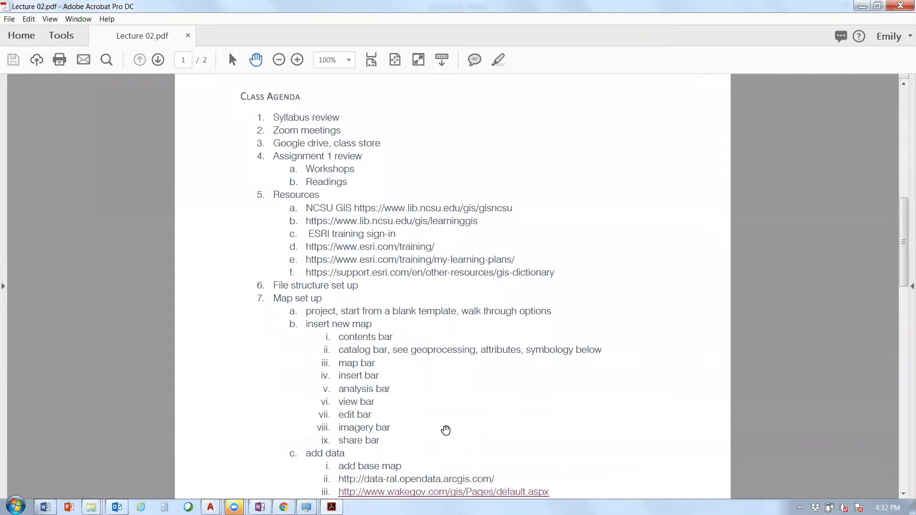
pyautogui.scroll(-3, 446, 430)
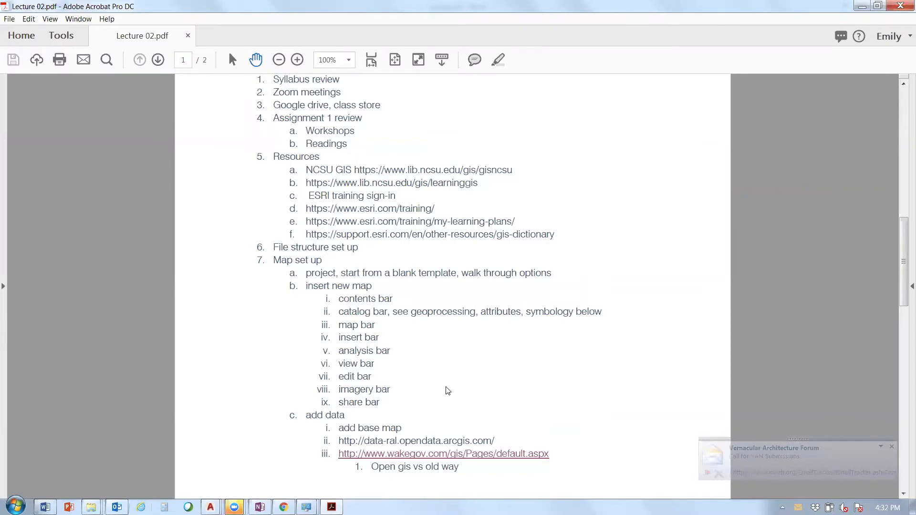
# Close Outlook without saving the changes
pyautogui.rightClick(117, 507)
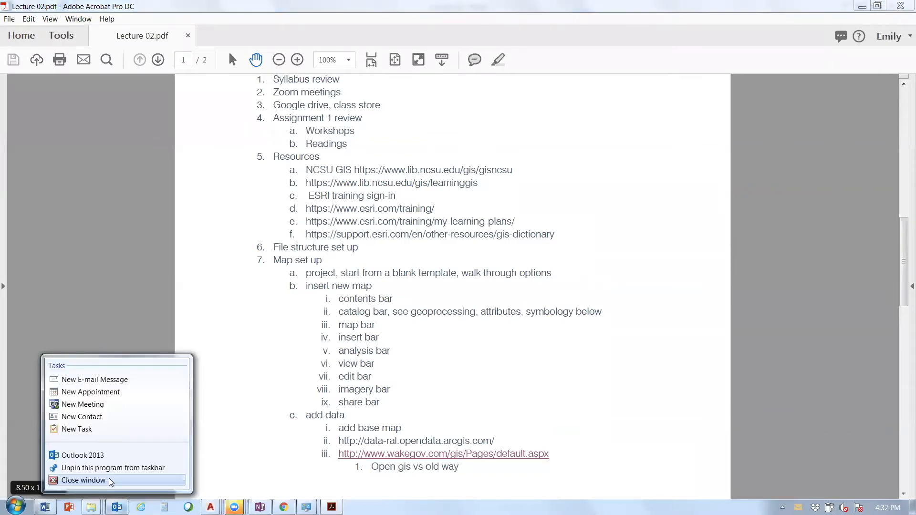
pyautogui.click(111, 481)
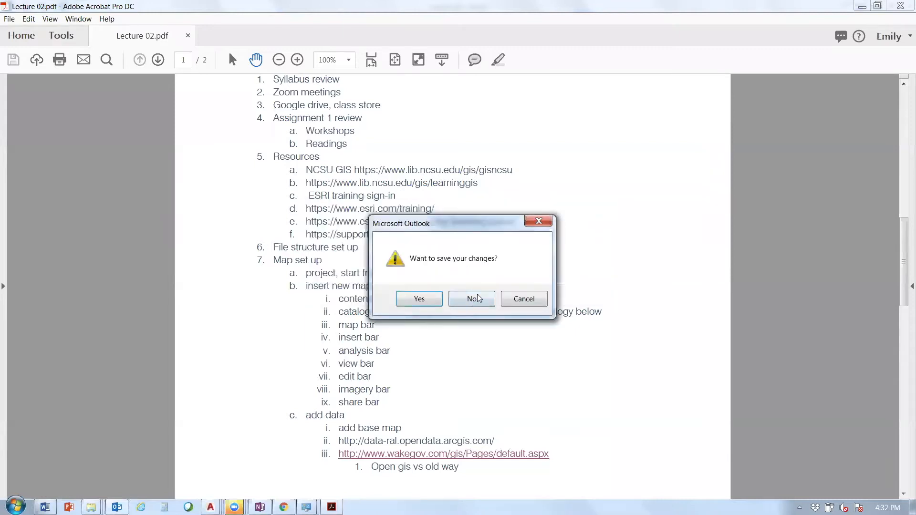
pyautogui.click(477, 298)
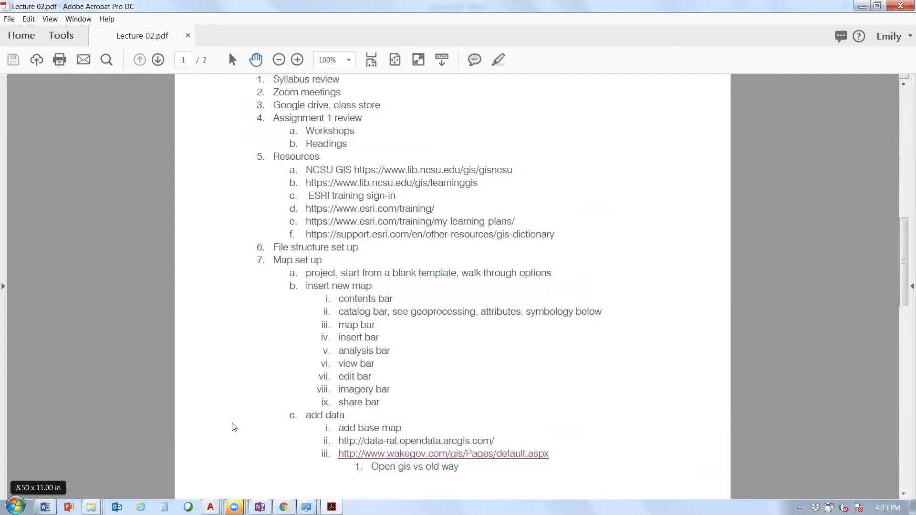
# Launch ArcGIS Pro and start creating a new project from the Blank template
pyautogui.press('super')
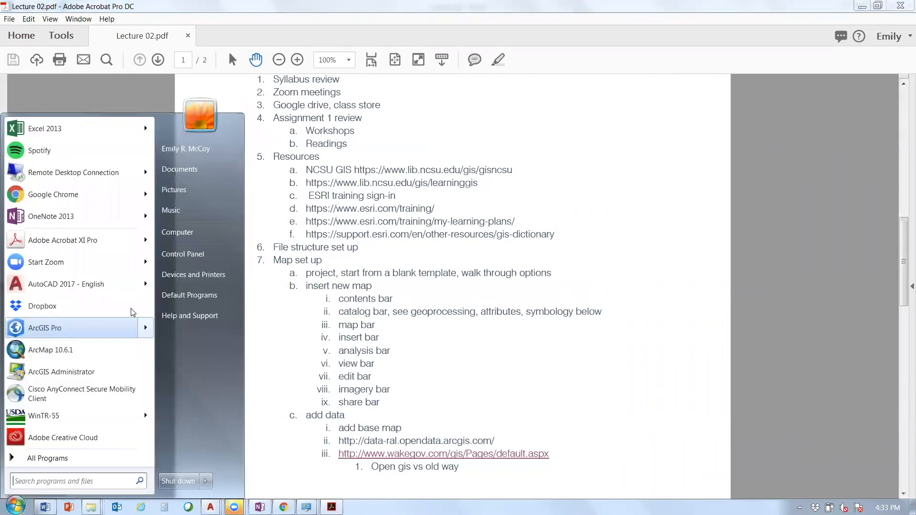
pyautogui.moveTo(127, 329)
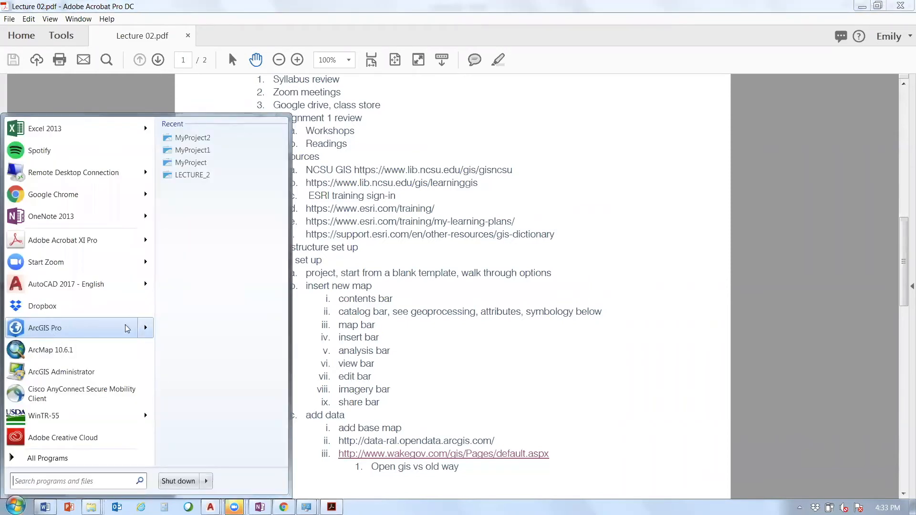
pyautogui.click(128, 328)
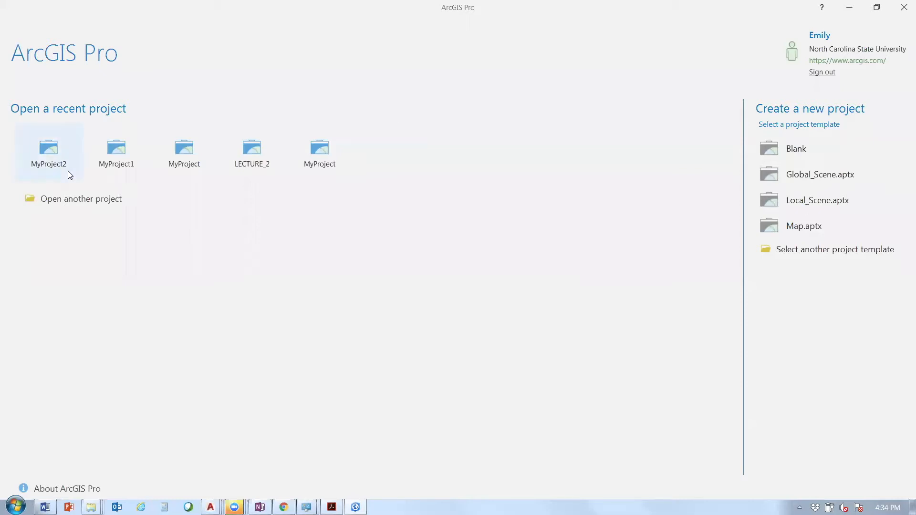
pyautogui.moveTo(68, 170)
pyautogui.click(792, 150)
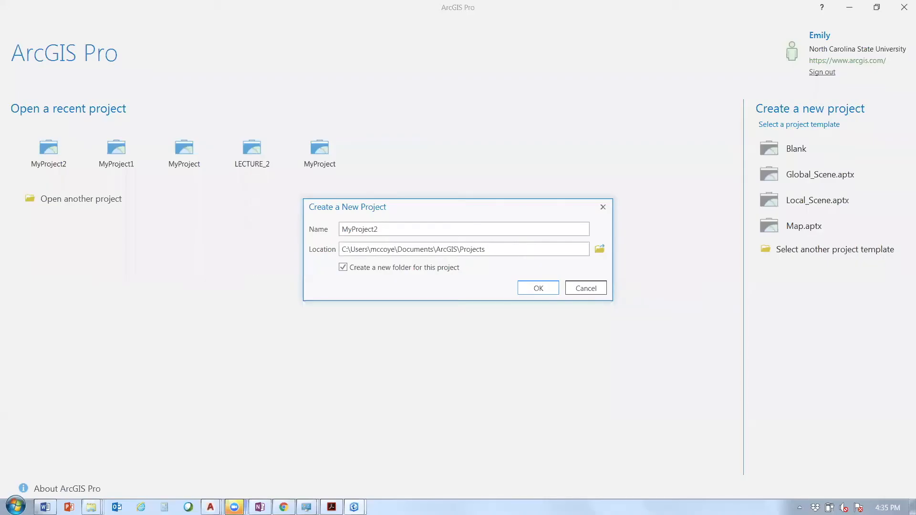
# Switch to Google Drive in Chrome and open the DATA folder inside "Folder set up-your class folder template"
pyautogui.moveTo(284, 507)
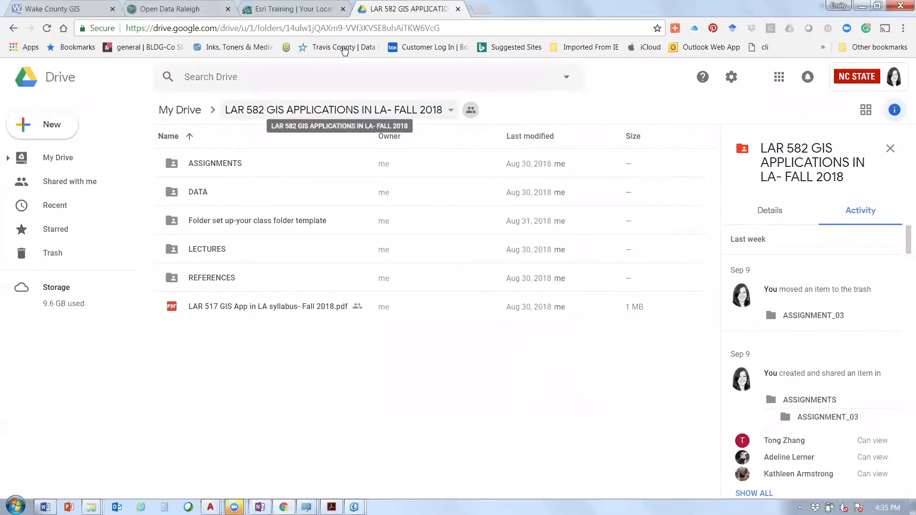
pyautogui.doubleClick(198, 223)
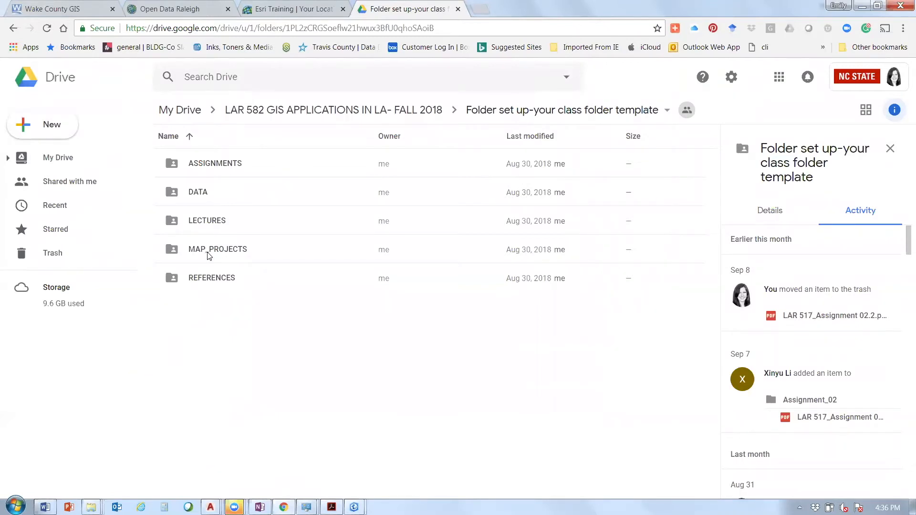
pyautogui.doubleClick(205, 194)
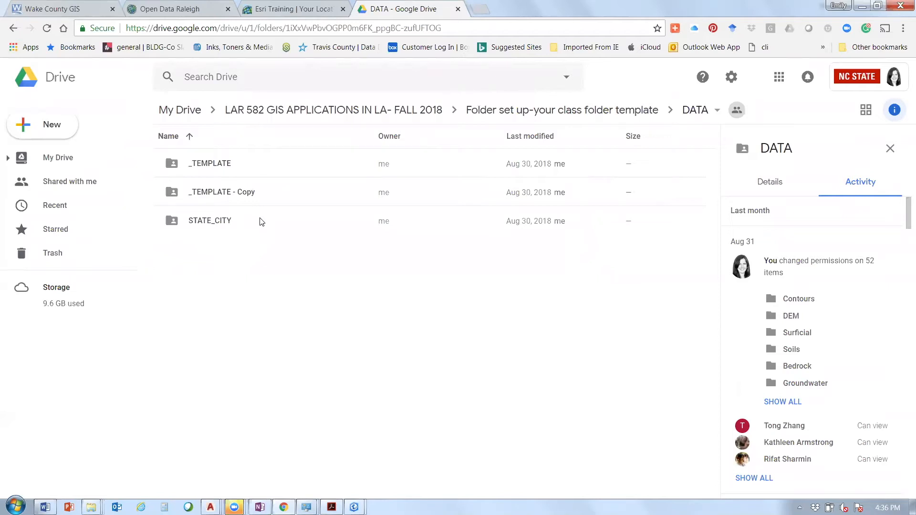
# Return to the LAR 582 class folder and open NC_WAKE_RALEIGH inside its DATA folder
pyautogui.click(405, 112)
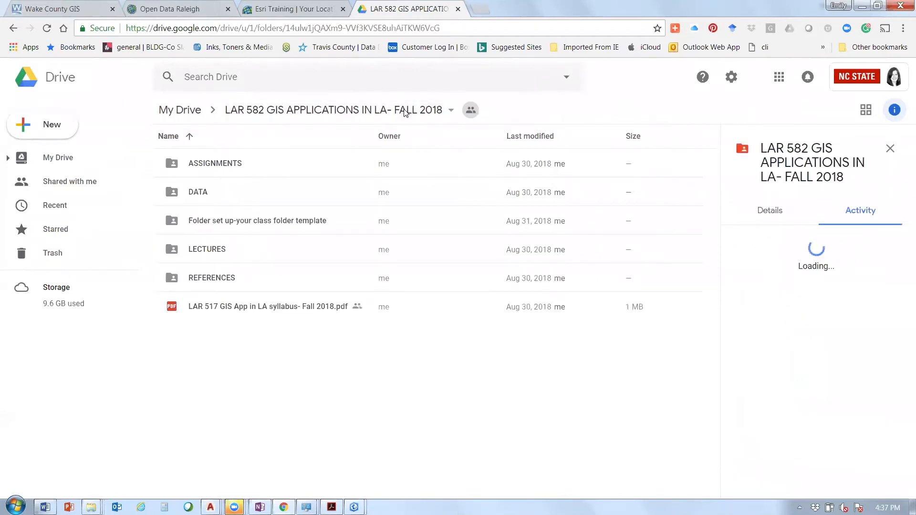
pyautogui.click(204, 195)
pyautogui.doubleClick(205, 193)
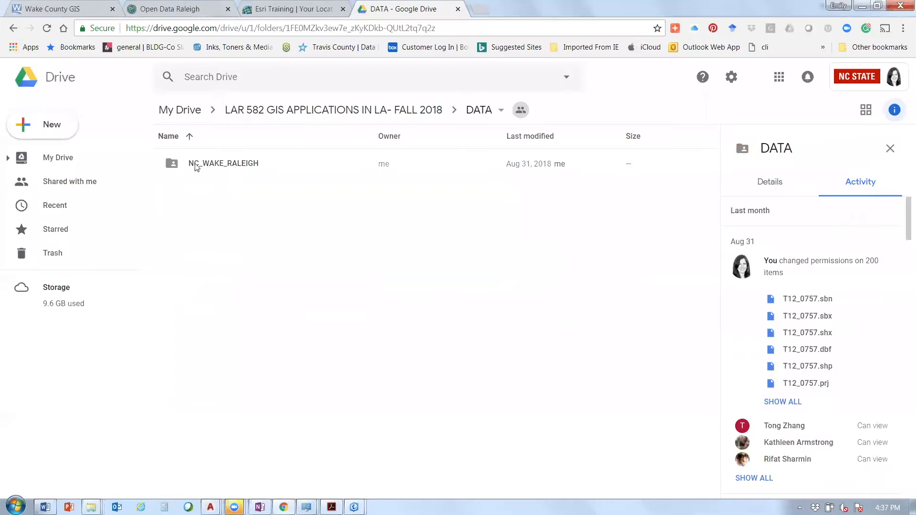
pyautogui.doubleClick(250, 165)
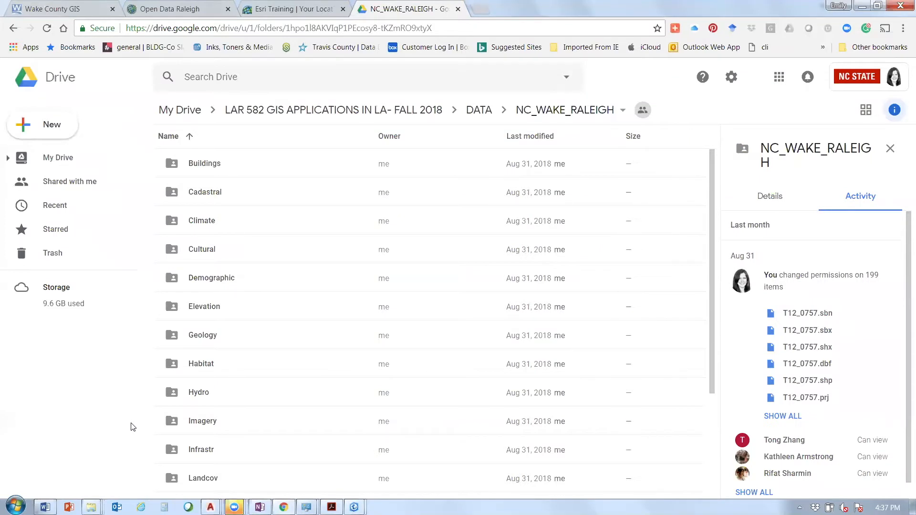
# Go through the data category folders from Buildings to Elevation in NC_WAKE_RALEIGH
pyautogui.click(221, 166)
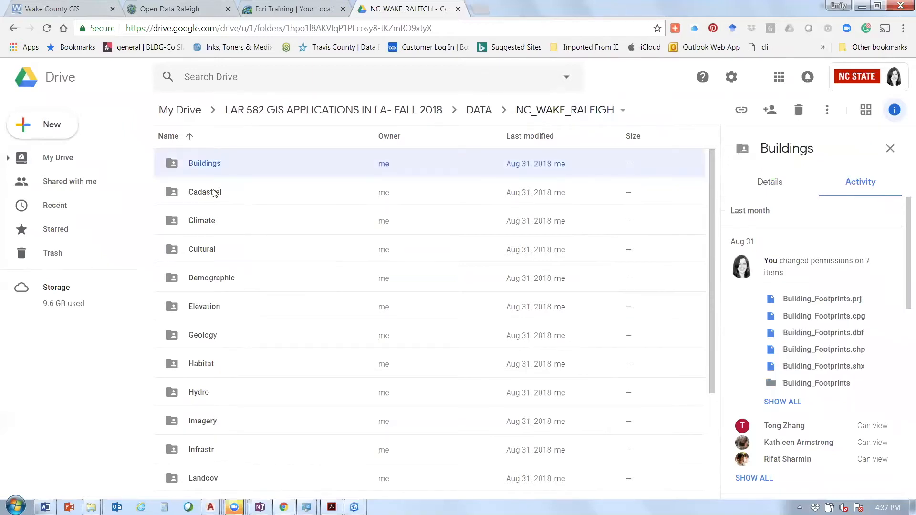
pyautogui.click(209, 196)
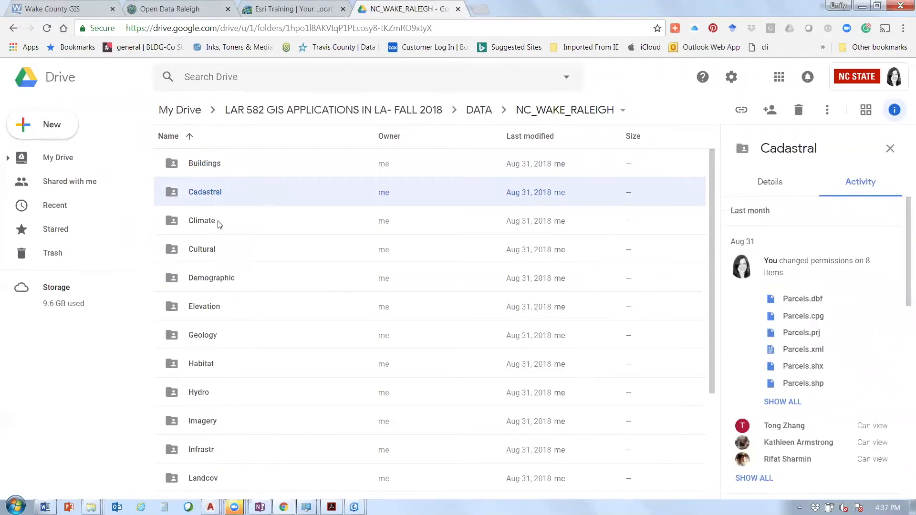
pyautogui.click(221, 252)
pyautogui.click(222, 282)
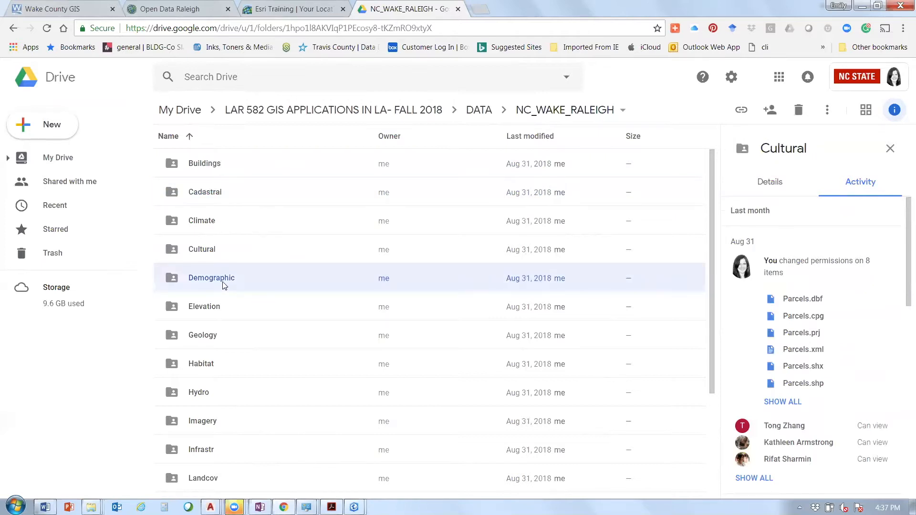
pyautogui.press('Down')
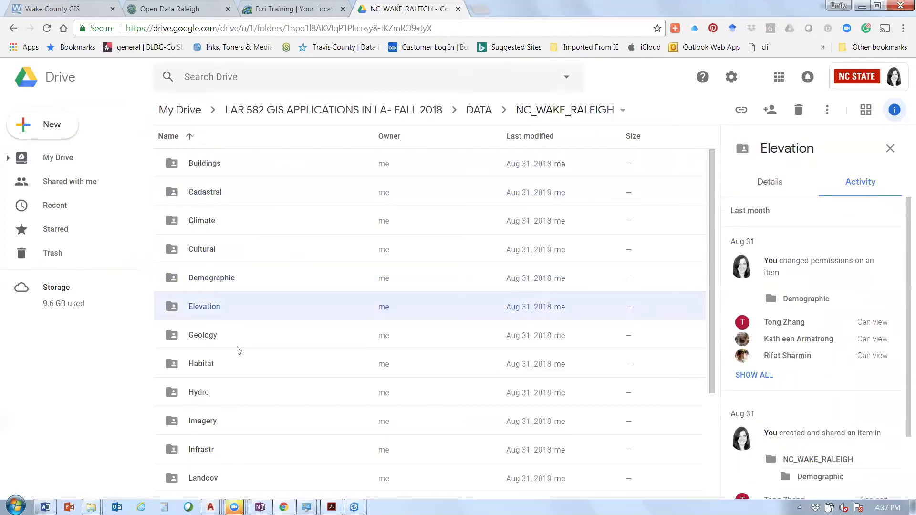
# Open the Elevation folder to view its subfolders, then return to NC_WAKE_RALEIGH
pyautogui.scroll(-1, 193, 253)
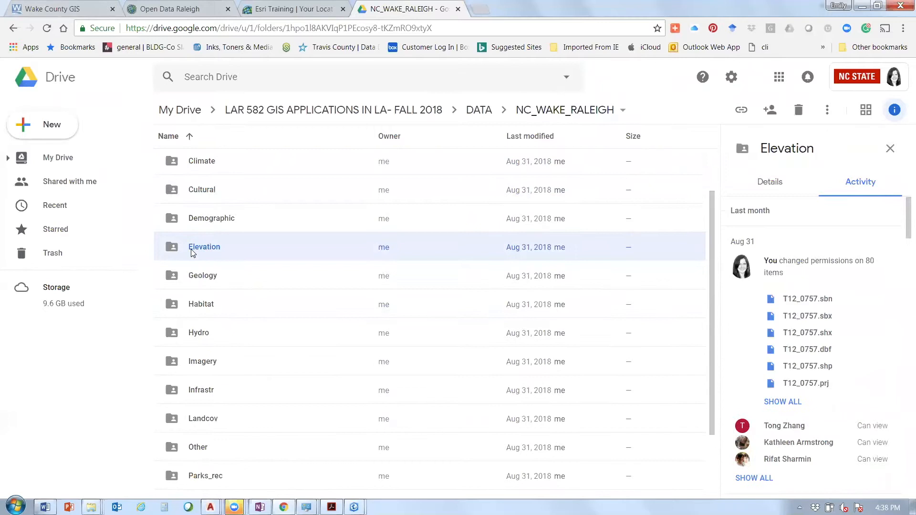
pyautogui.doubleClick(193, 253)
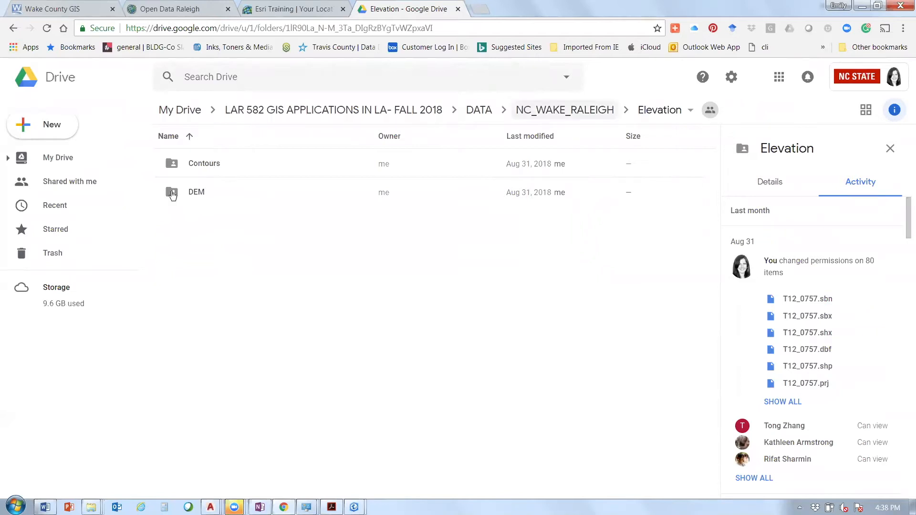
pyautogui.click(556, 118)
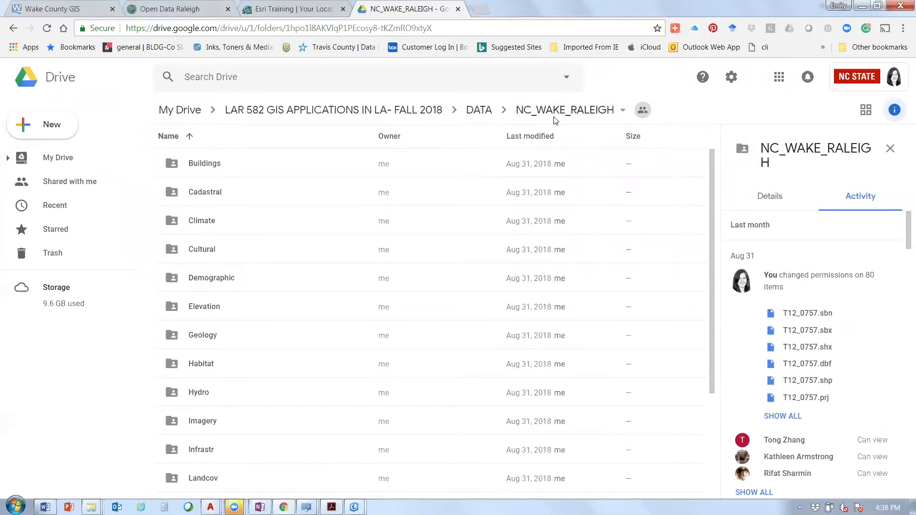
# Go through the remaining data category folders one by one, from Geology to Transportation
pyautogui.click(233, 329)
pyautogui.scroll(-1, 232, 328)
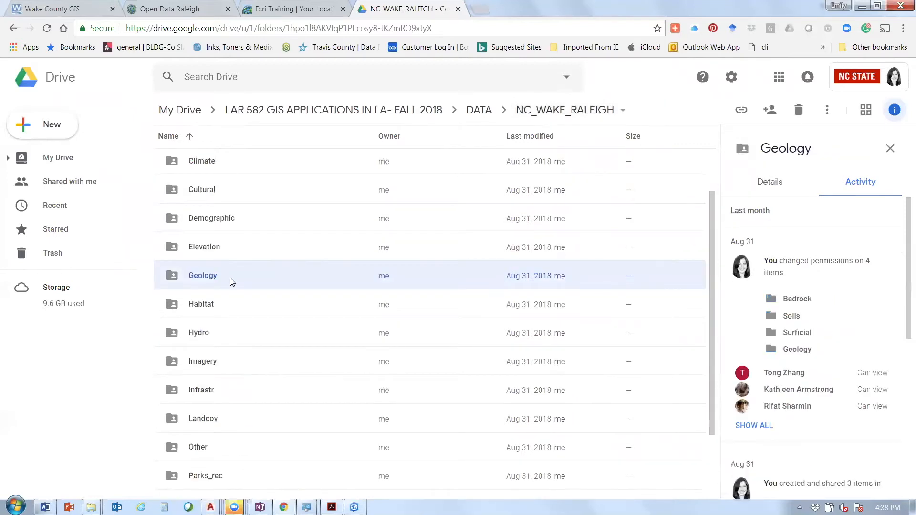
pyautogui.click(222, 308)
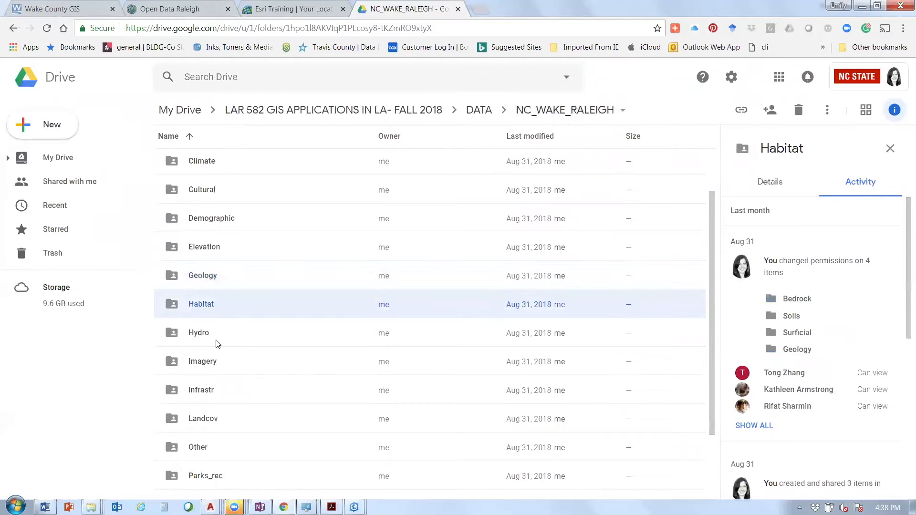
pyautogui.click(218, 342)
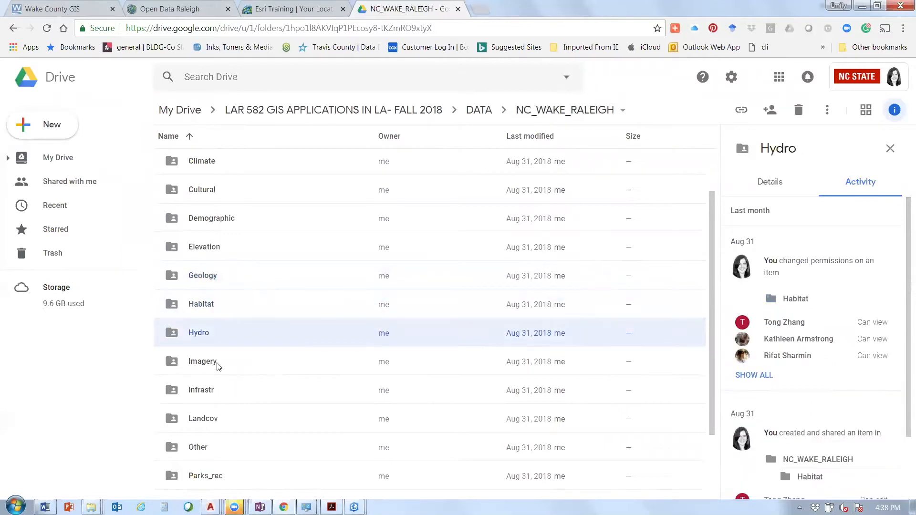
pyautogui.click(218, 366)
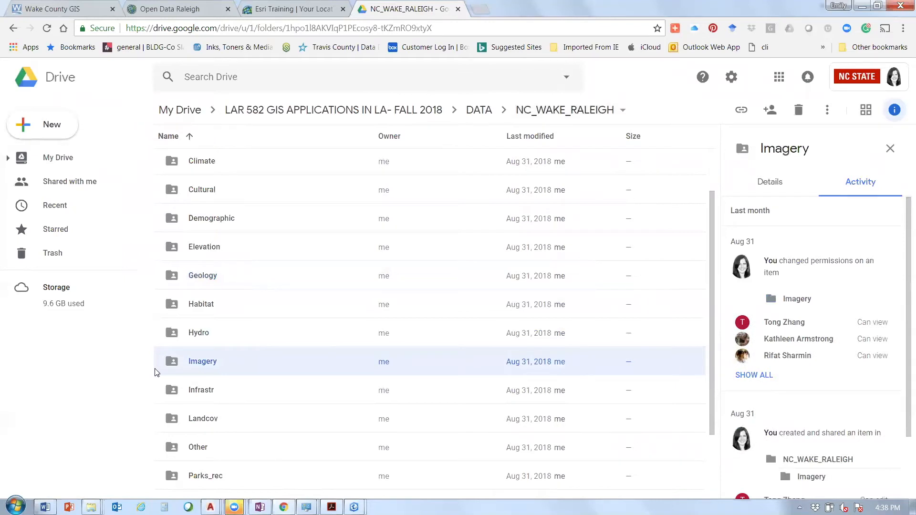
pyautogui.click(224, 396)
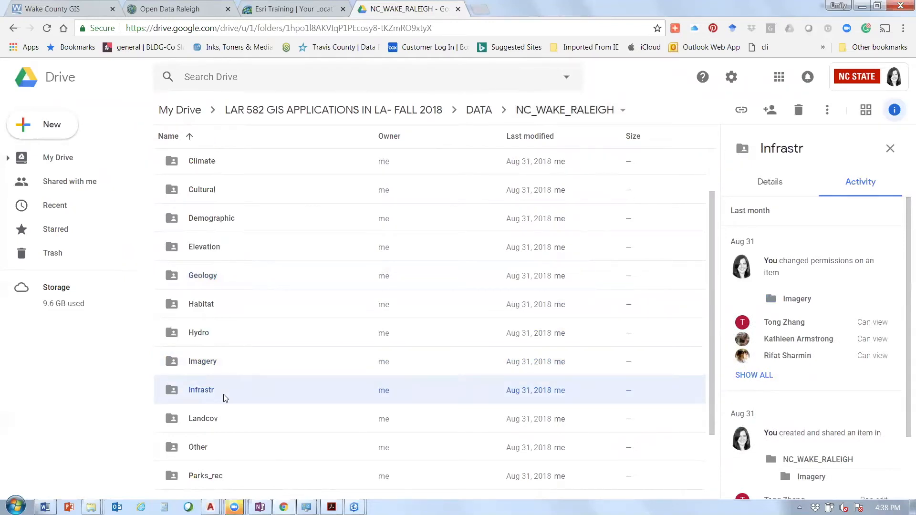
pyautogui.click(221, 422)
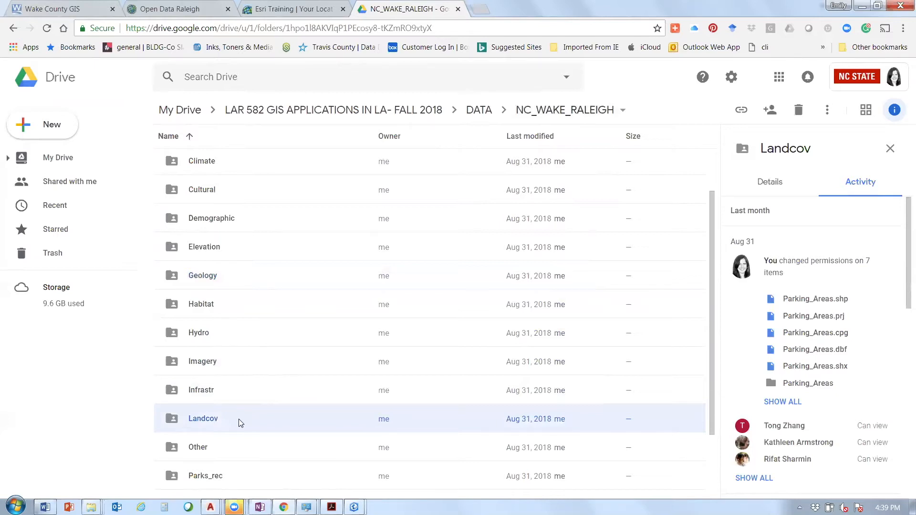
pyautogui.click(225, 442)
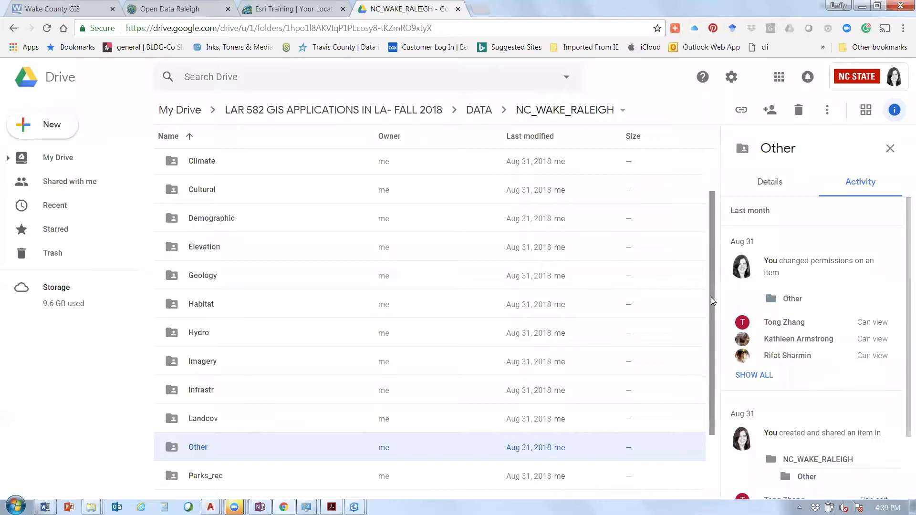
pyautogui.scroll(-2, 229, 381)
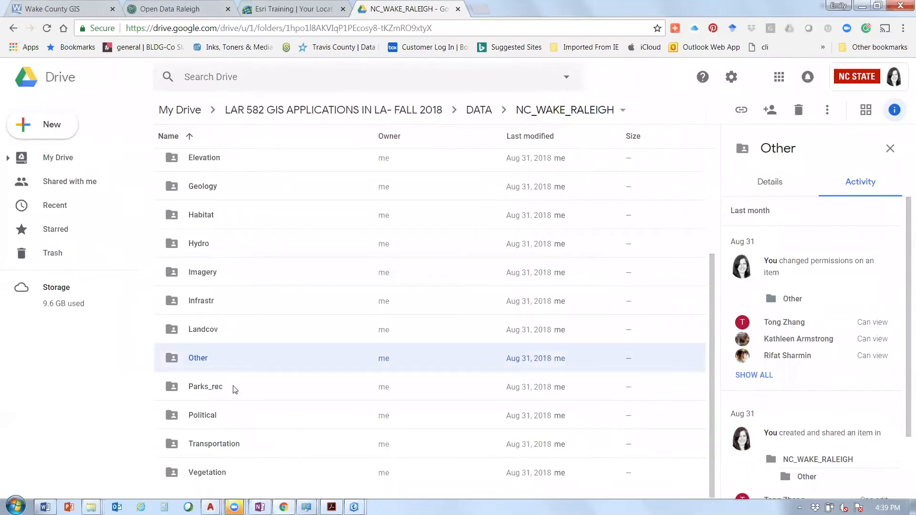
pyautogui.click(234, 388)
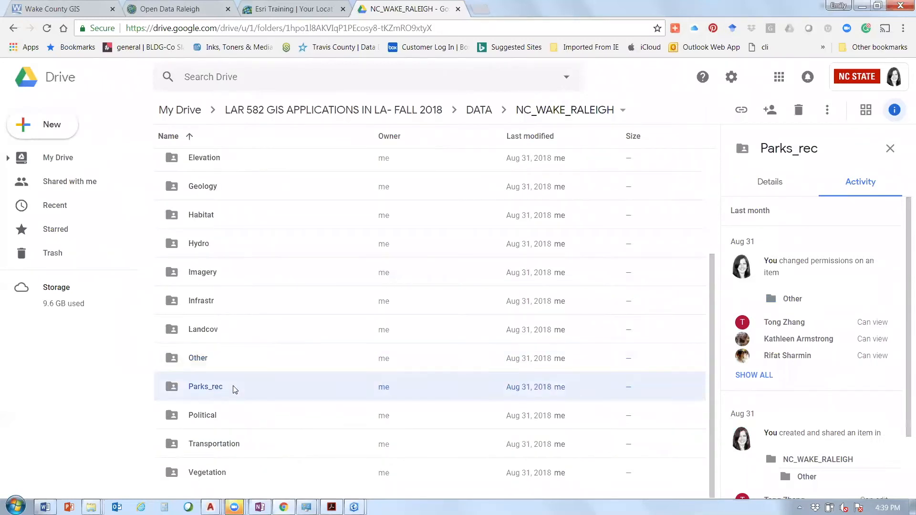
pyautogui.click(227, 418)
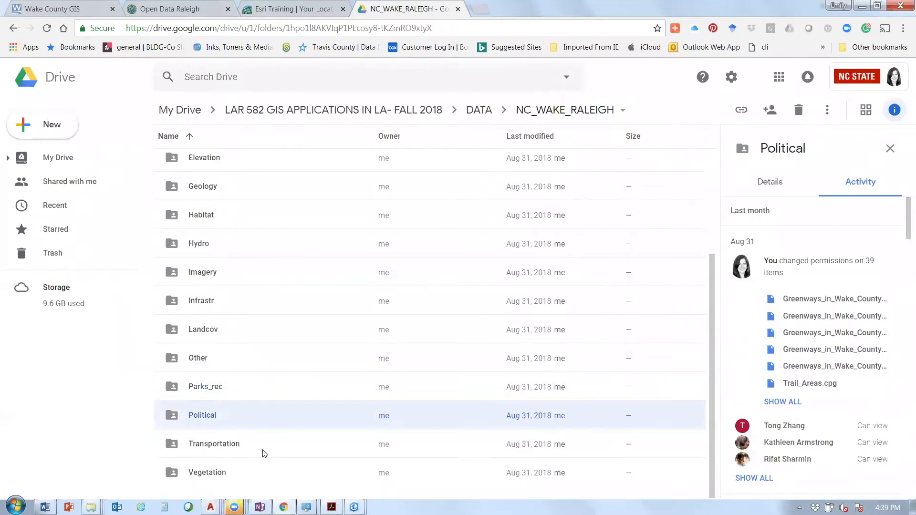
pyautogui.click(264, 451)
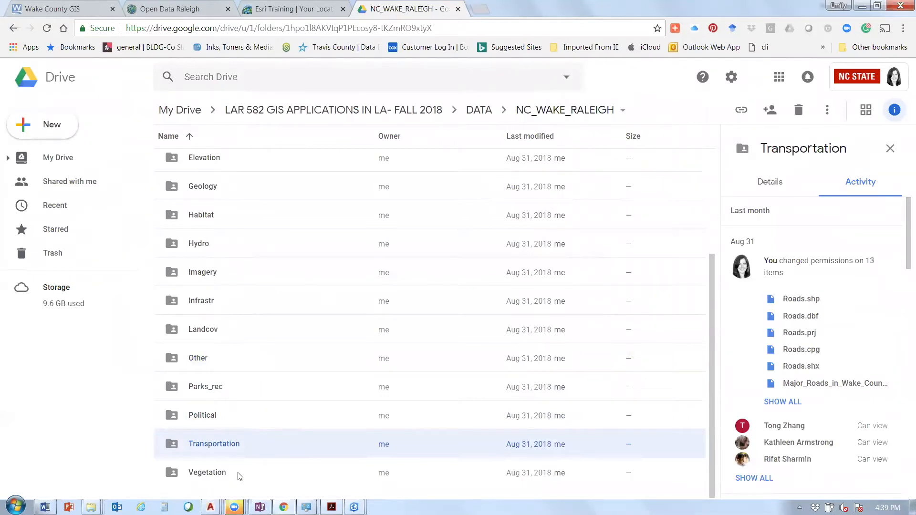
# Check the Vegetation folder's details in NC_WAKE_RALEIGH, and switch back to ArcGIS Pro
pyautogui.press('Down')
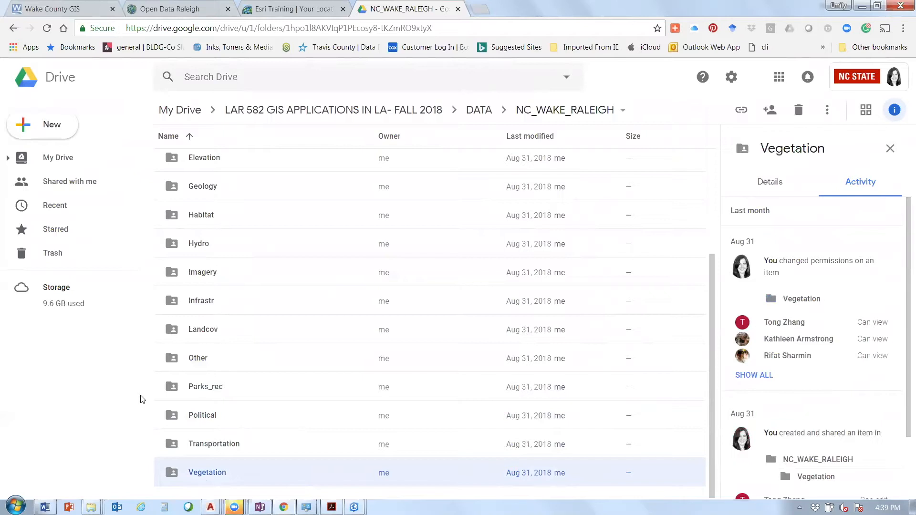
pyautogui.click(862, 10)
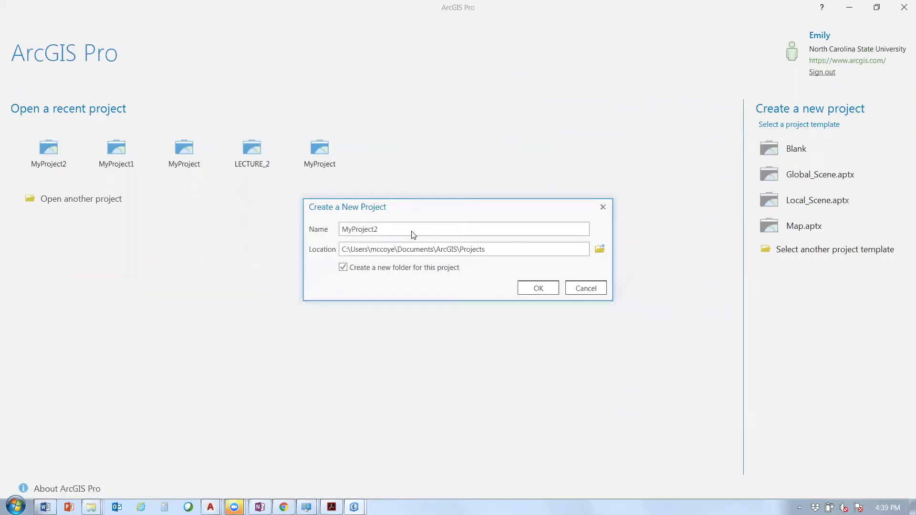
# Create the new project as Lecture2-2 in D:\LAR_582_GIS\MAP_PROJECTS, with its own project folder
pyautogui.doubleClick(338, 230)
pyautogui.write('Lecture2-2')
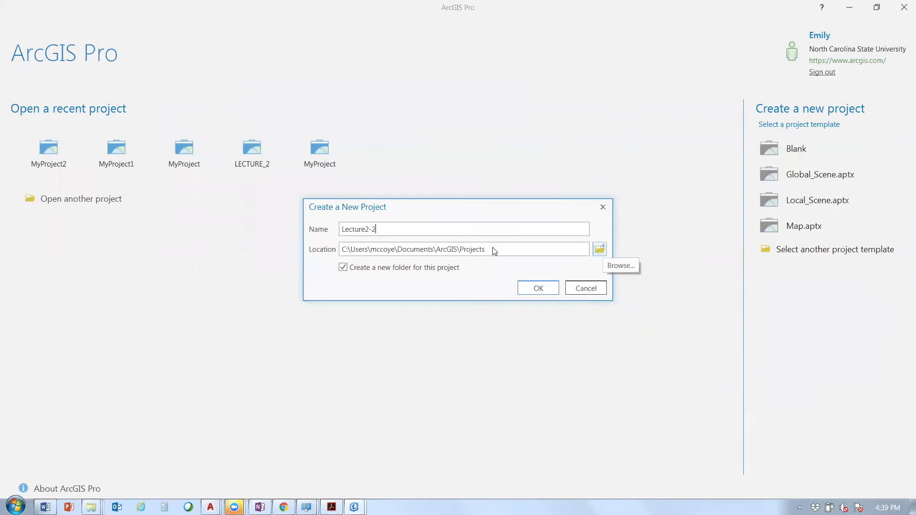
pyautogui.click(600, 250)
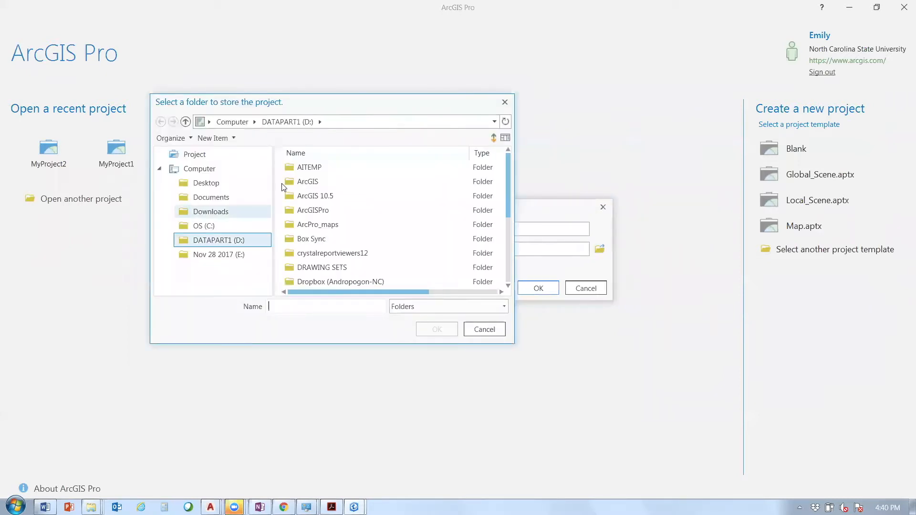
pyautogui.scroll(-2, 367, 257)
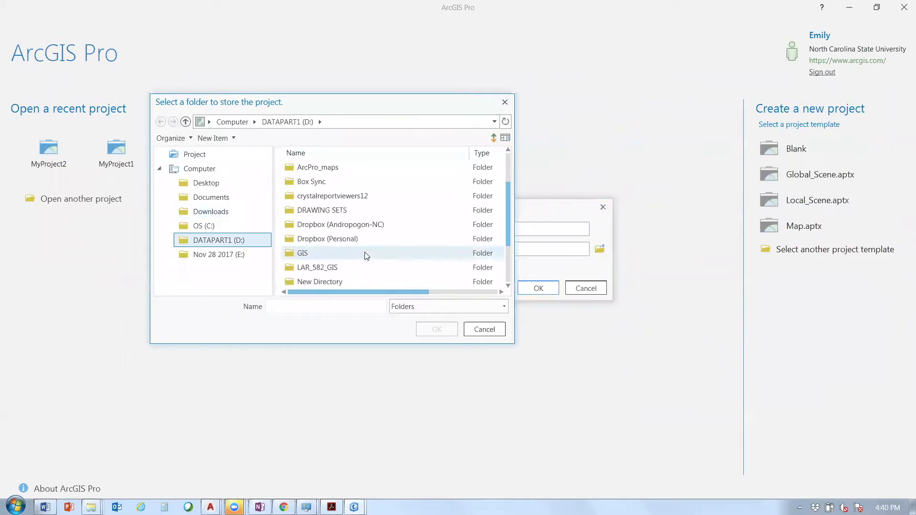
pyautogui.scroll(-1, 367, 256)
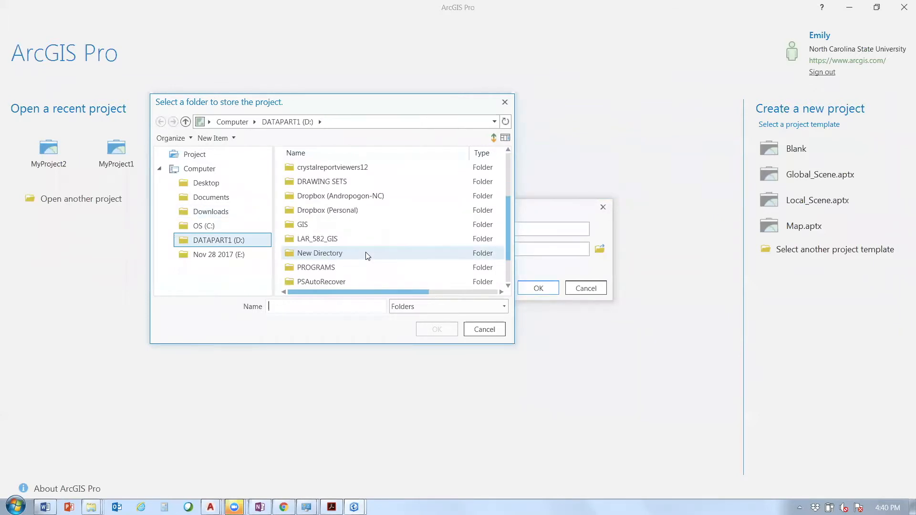
pyautogui.click(292, 243)
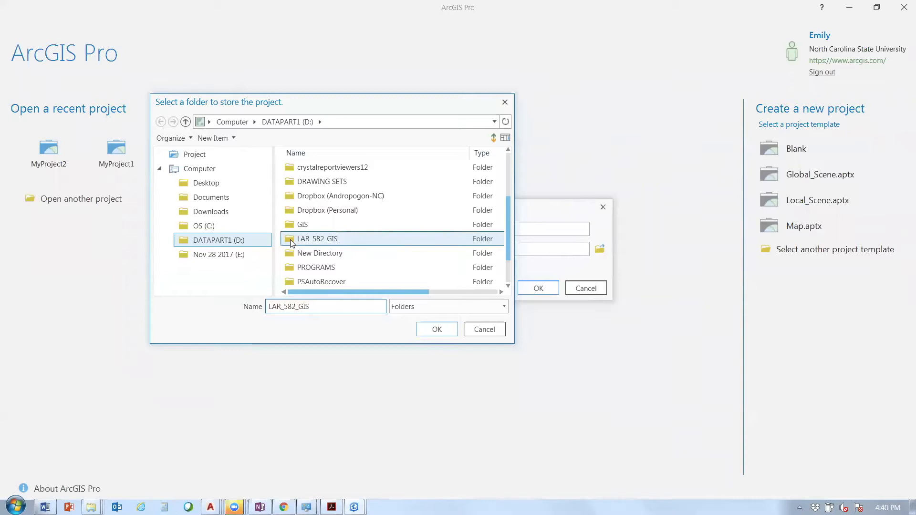
pyautogui.doubleClick(292, 242)
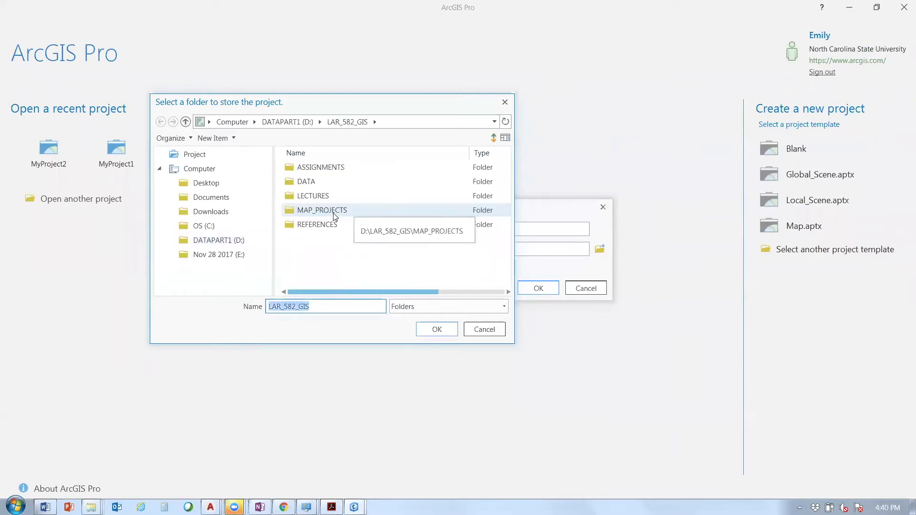
pyautogui.click(306, 214)
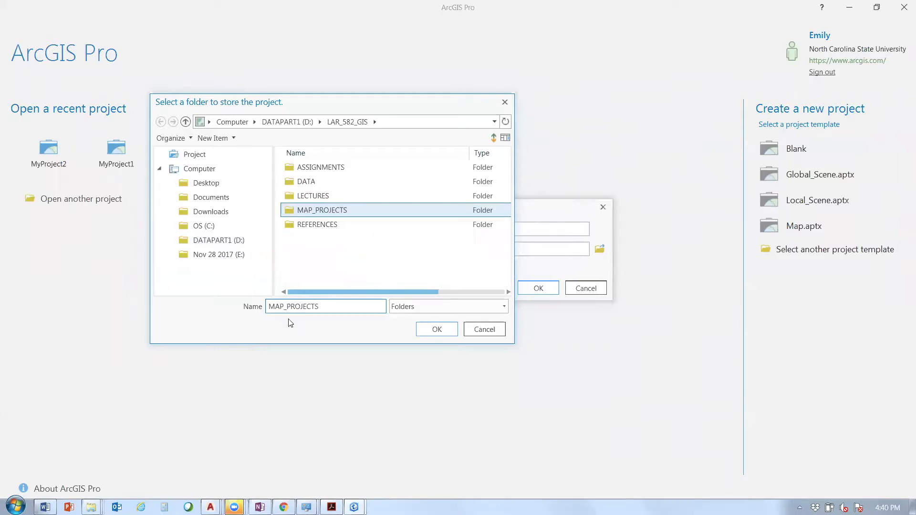
pyautogui.click(445, 331)
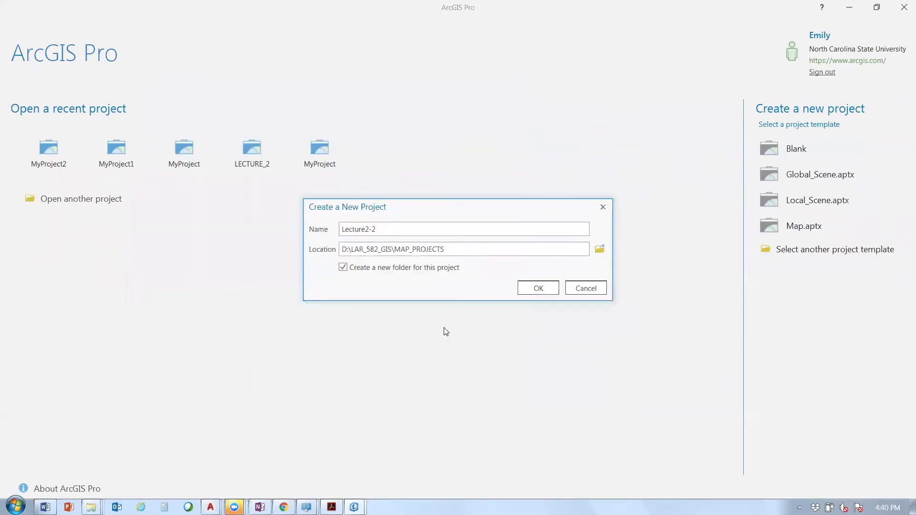
pyautogui.click(542, 287)
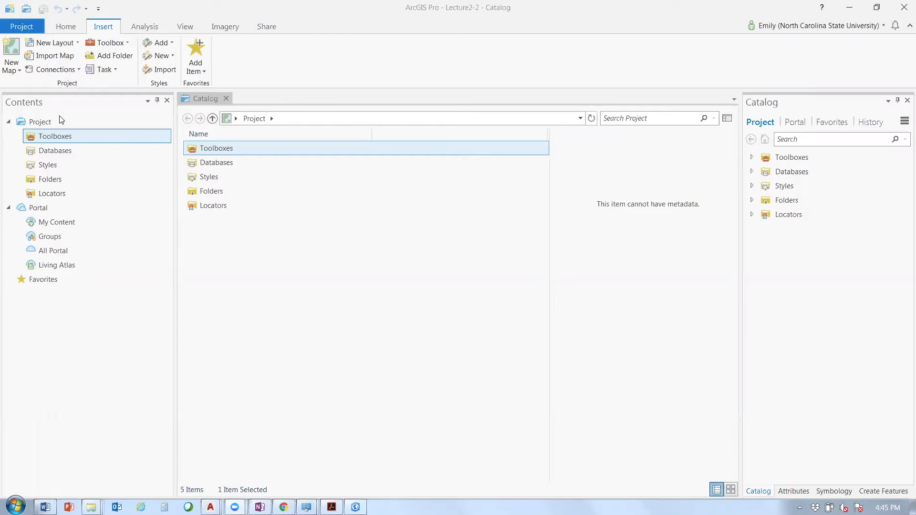
# Look over the project's Contents and Catalog, and compare them with the folder tree in Windows Explorer
pyautogui.moveTo(101, 106); pyautogui.dragTo(16, 288)
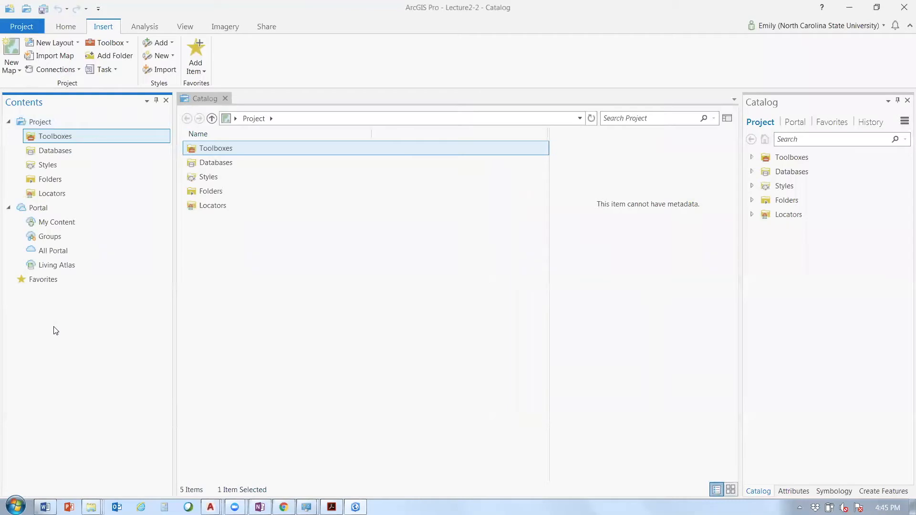
pyautogui.click(203, 102)
pyautogui.hotkey('alt', 'Tab')
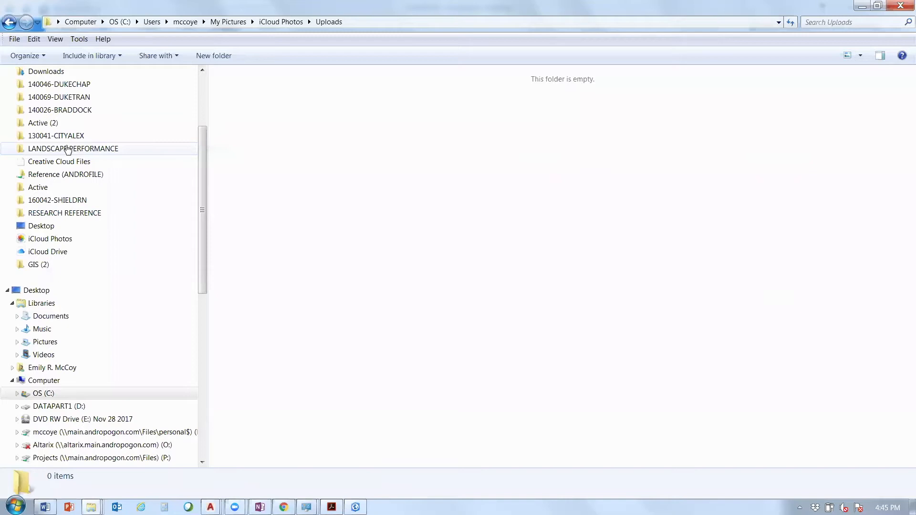
pyautogui.scroll(-1, 68, 151)
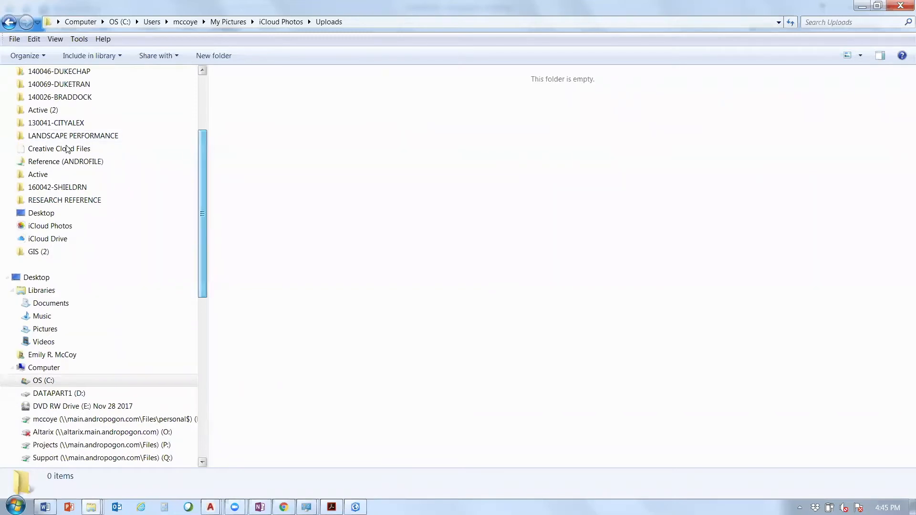
pyautogui.scroll(-8, 116, 249)
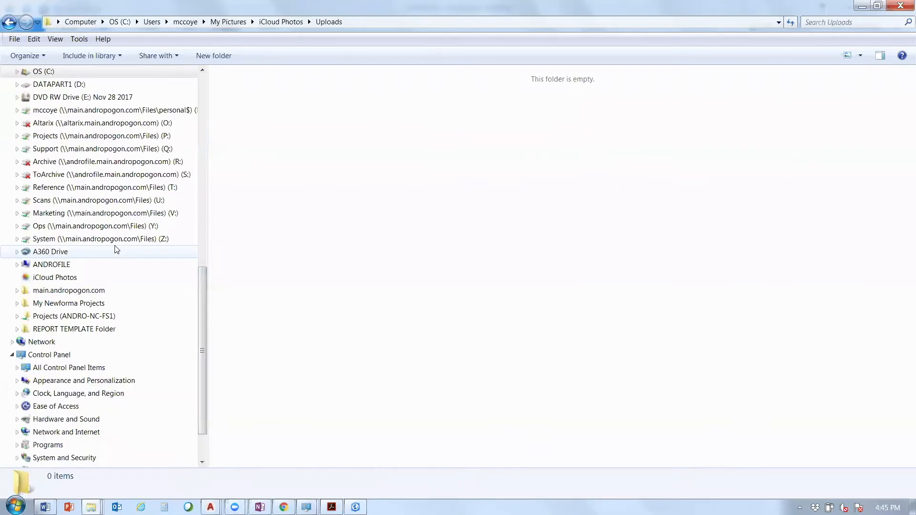
pyautogui.scroll(10, 187, 188)
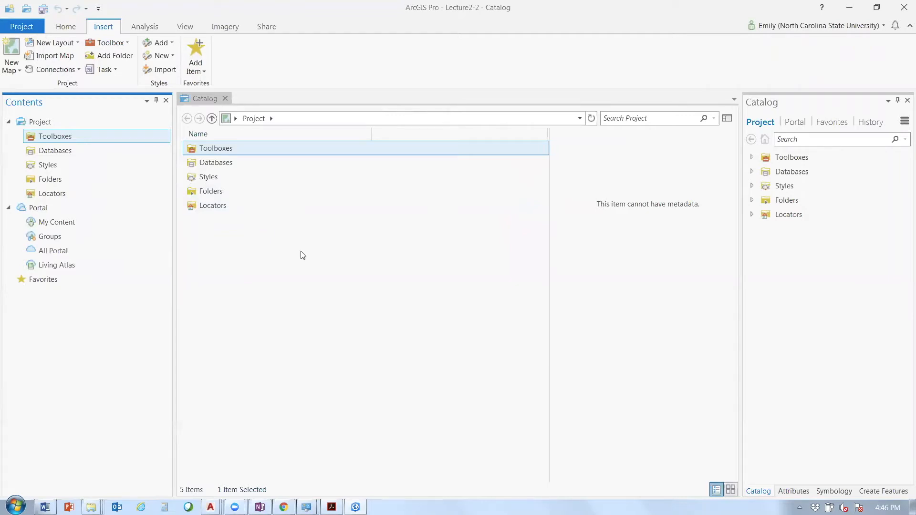
# Add a new map to the ArcGIS Pro project and bring its view to the front
pyautogui.click(19, 72)
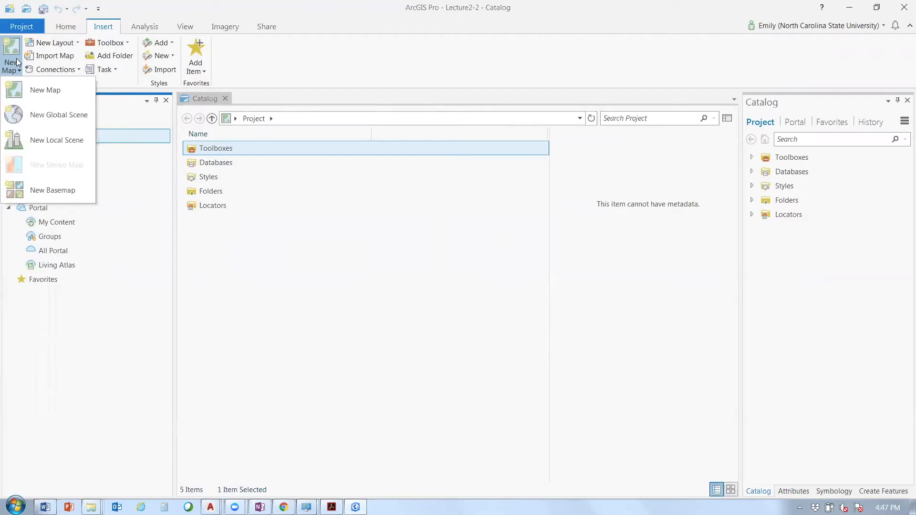
pyautogui.click(21, 95)
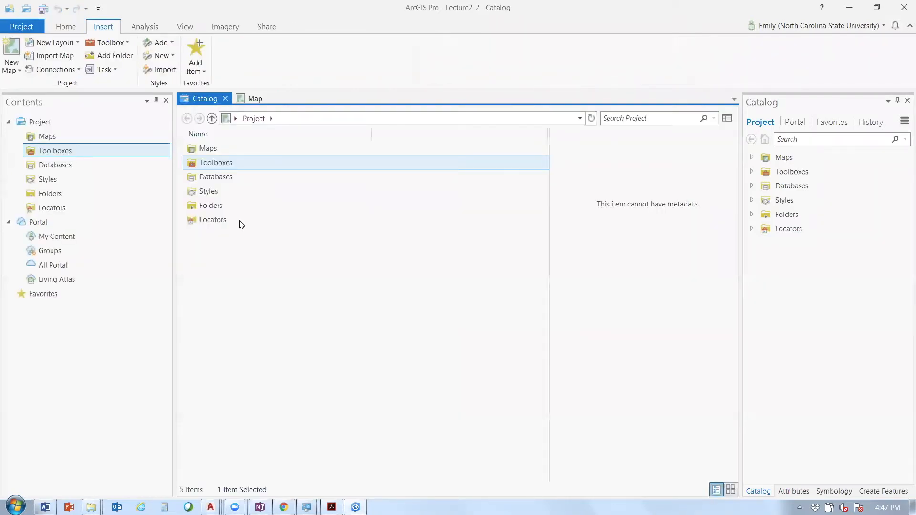
pyautogui.click(250, 100)
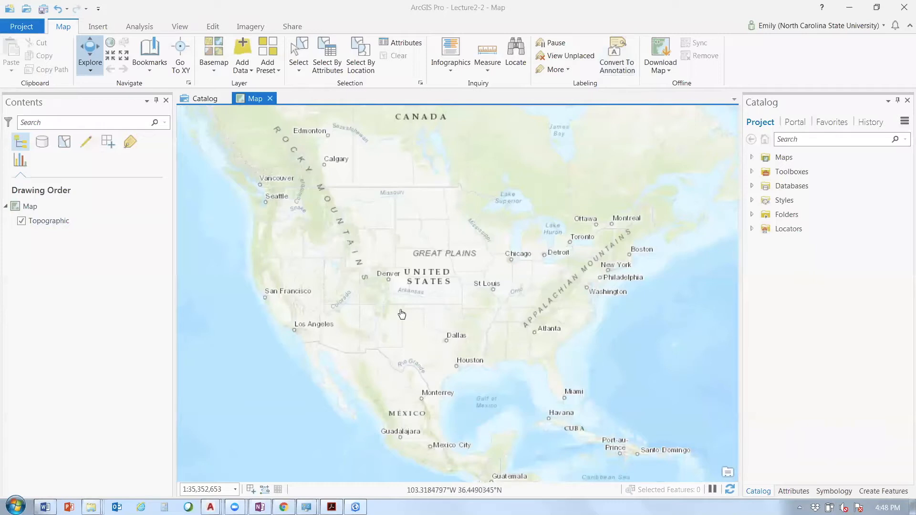
# Turn the Topographic basemap layer off and back on
pyautogui.click(41, 223)
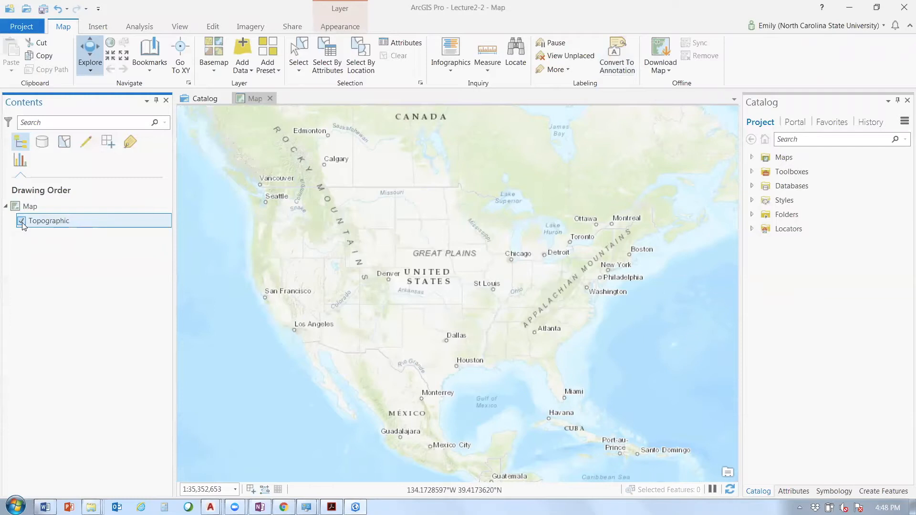
pyautogui.click(22, 222)
pyautogui.click(22, 223)
# List the map's layers by data source, selection, editing and snapping, and return to the drawing order list
pyautogui.click(43, 143)
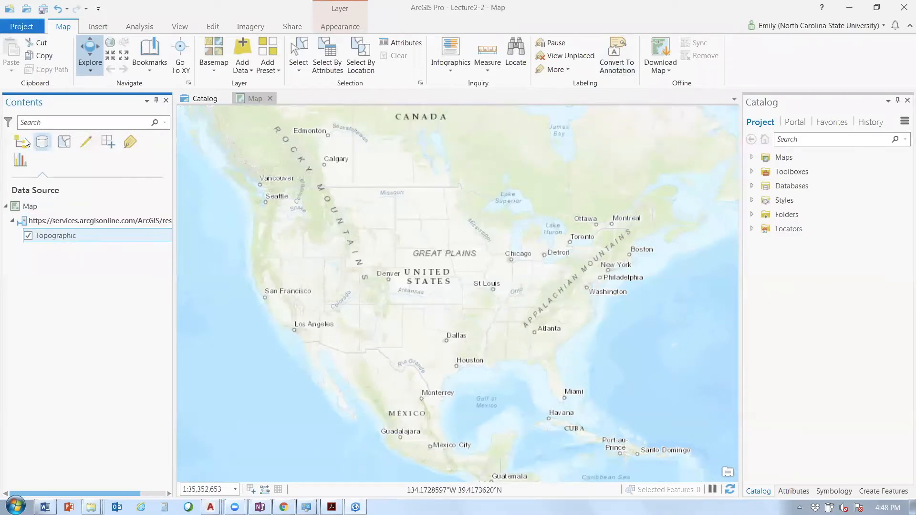
pyautogui.click(24, 142)
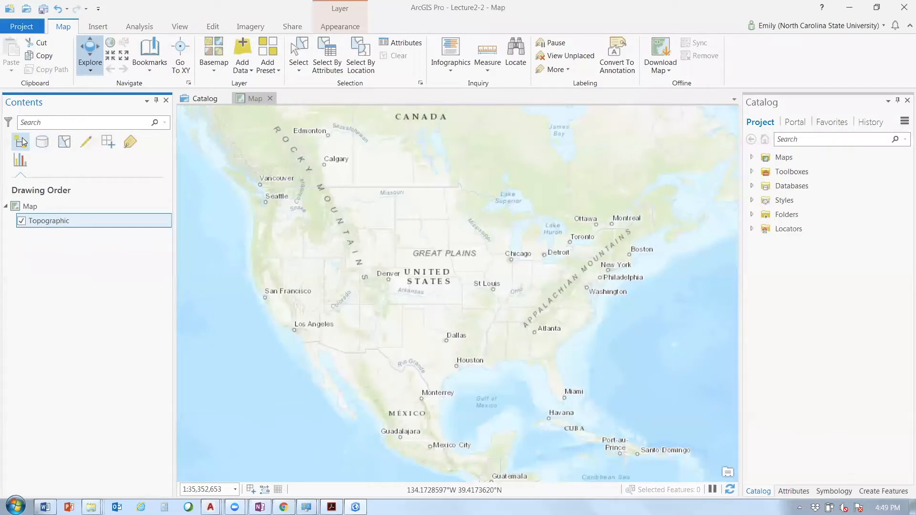
pyautogui.click(46, 149)
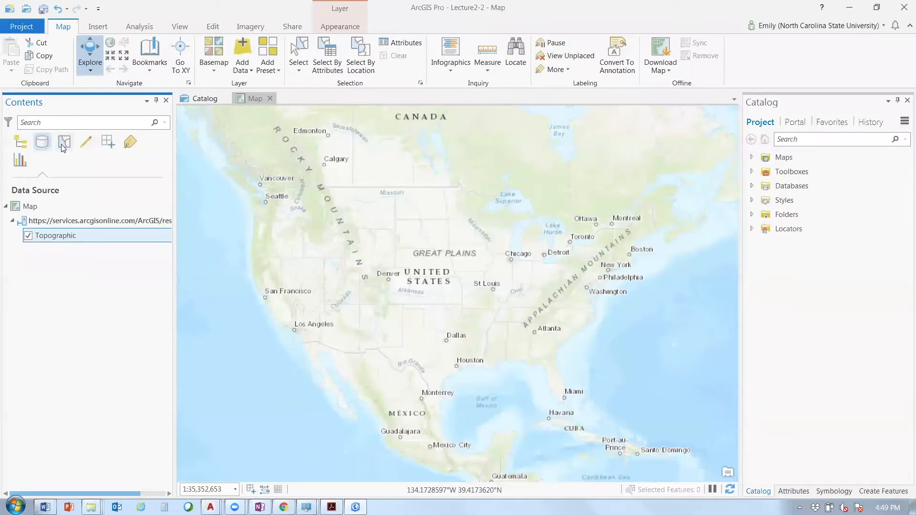
pyautogui.click(61, 144)
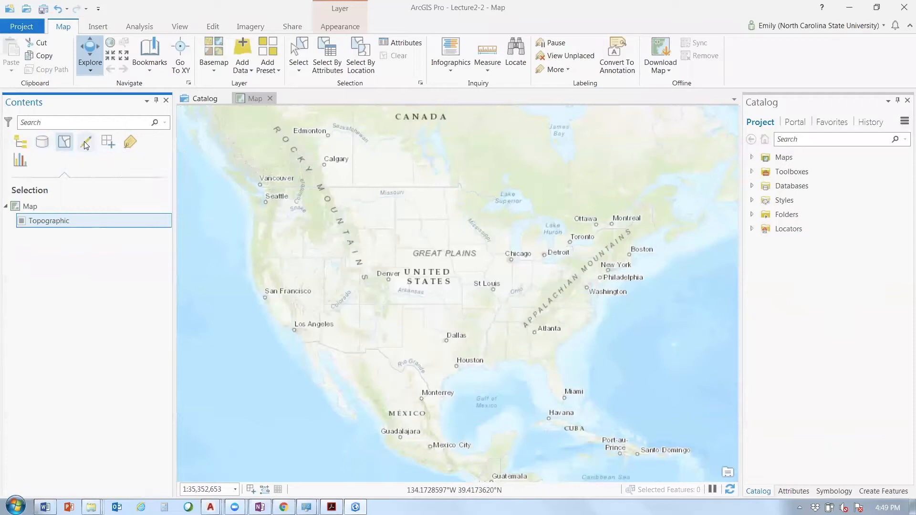
pyautogui.click(86, 143)
pyautogui.click(104, 143)
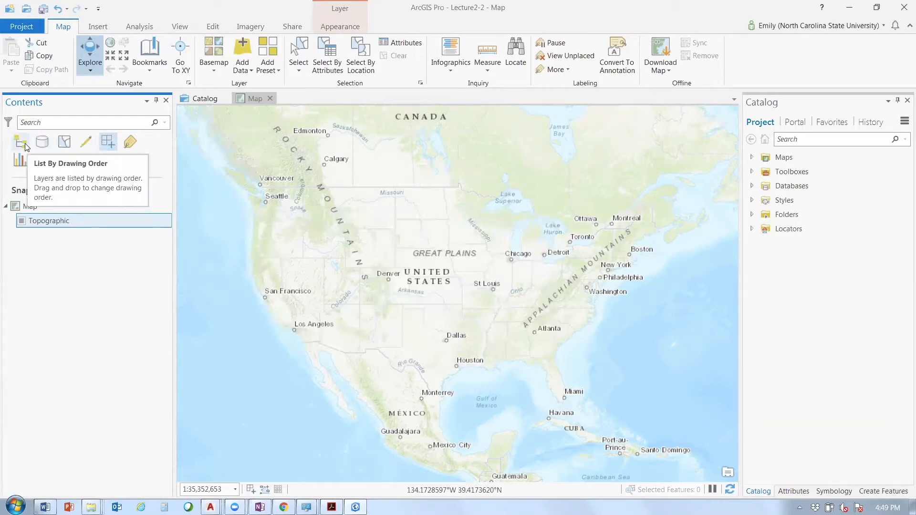
pyautogui.click(22, 143)
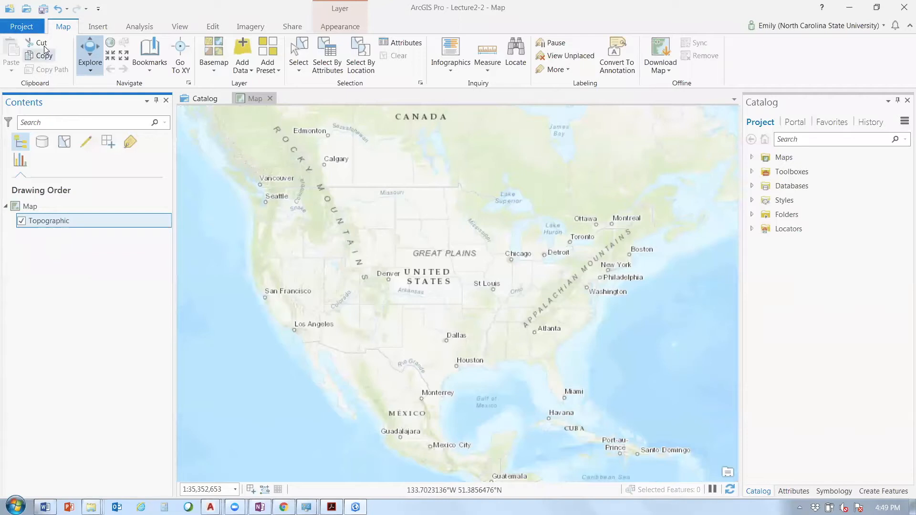
# Review the project's licensing information, including the full list of Esri extensions and the licensing settings
pyautogui.click(19, 27)
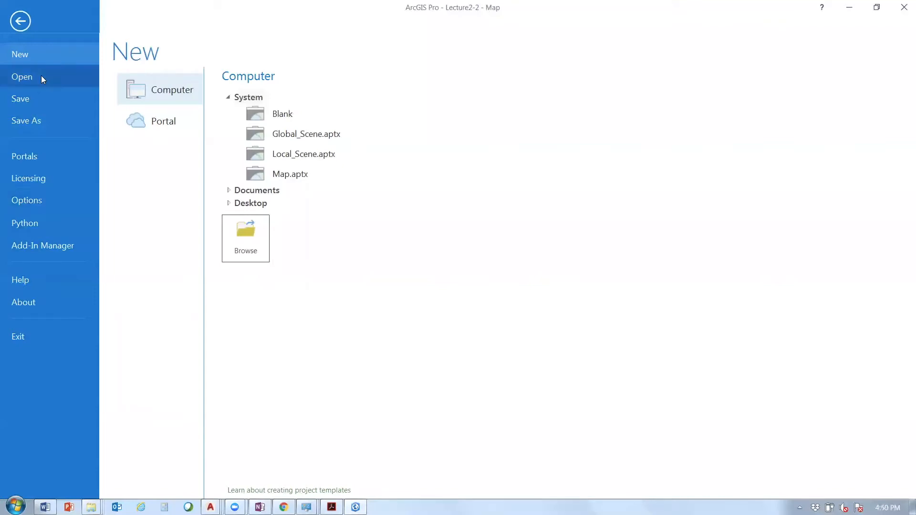
pyautogui.click(45, 180)
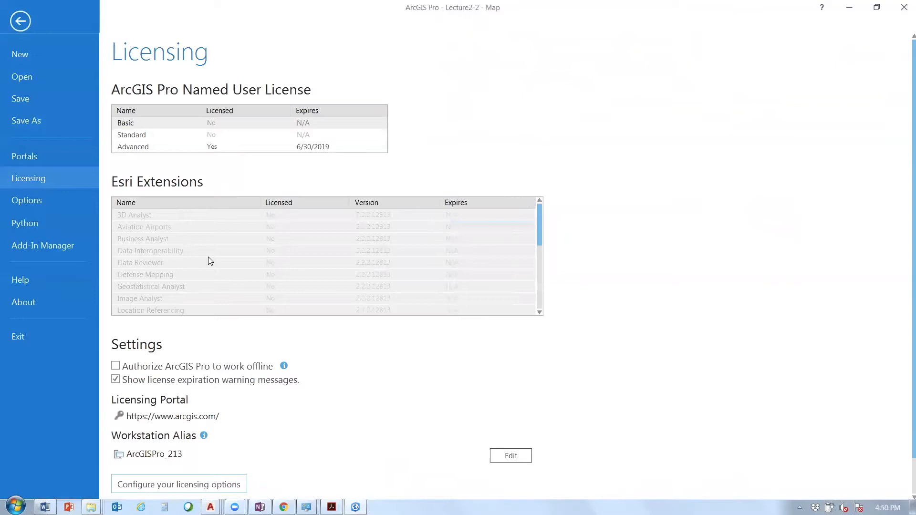
pyautogui.scroll(-1, 542, 240)
pyautogui.moveTo(542, 239); pyautogui.dragTo(536, 281)
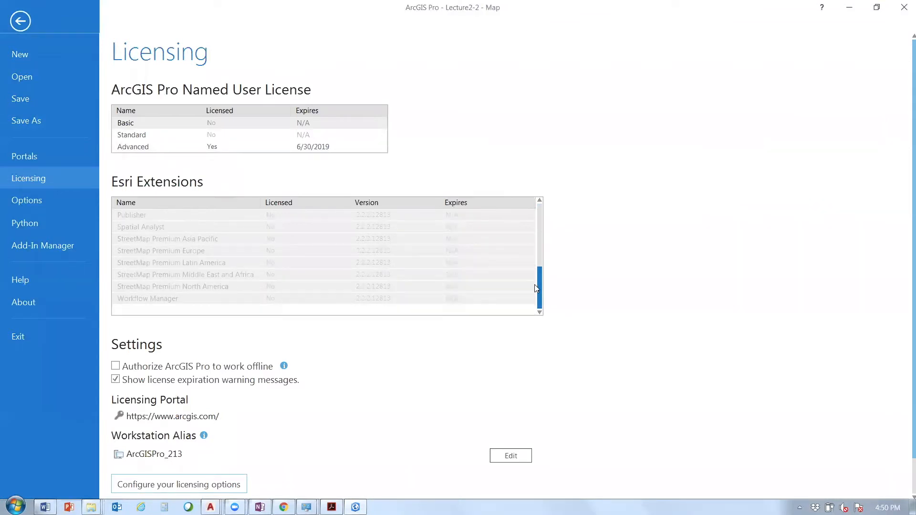
pyautogui.moveTo(534, 288); pyautogui.dragTo(536, 216)
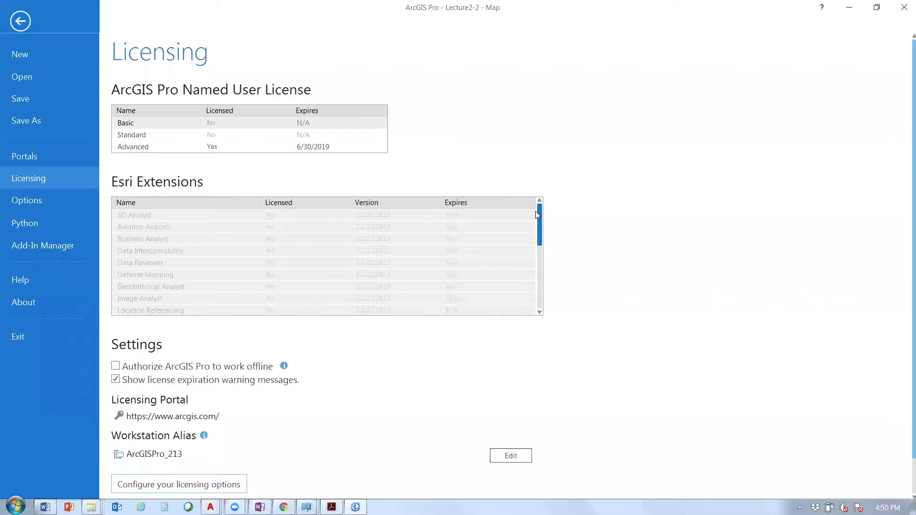
pyautogui.scroll(-1, 628, 344)
pyautogui.scroll(-1, 612, 352)
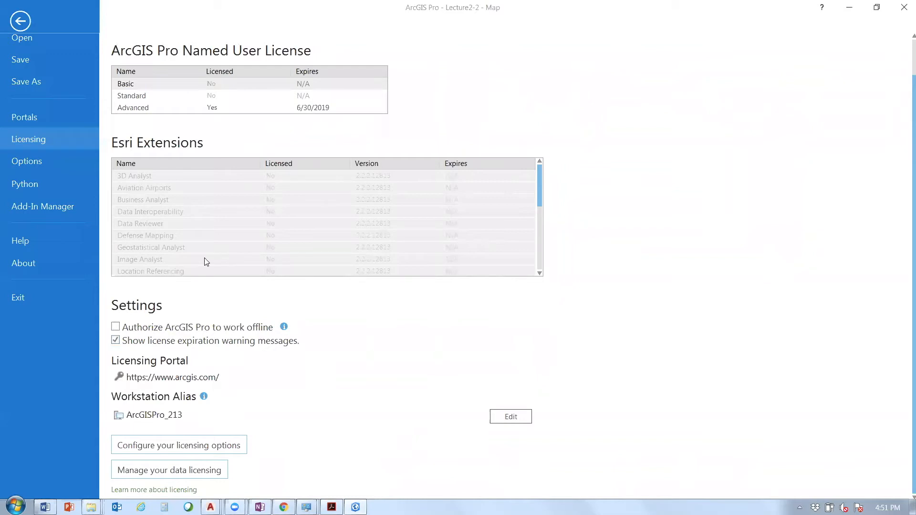
# Open the application options, move the dialog aside, and show the project's distance units
pyautogui.click(45, 162)
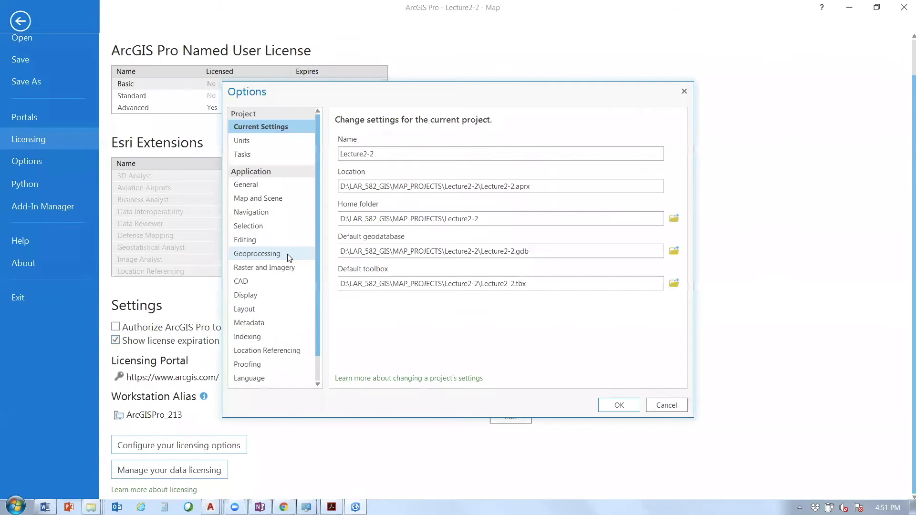
pyautogui.moveTo(365, 99); pyautogui.dragTo(265, 72)
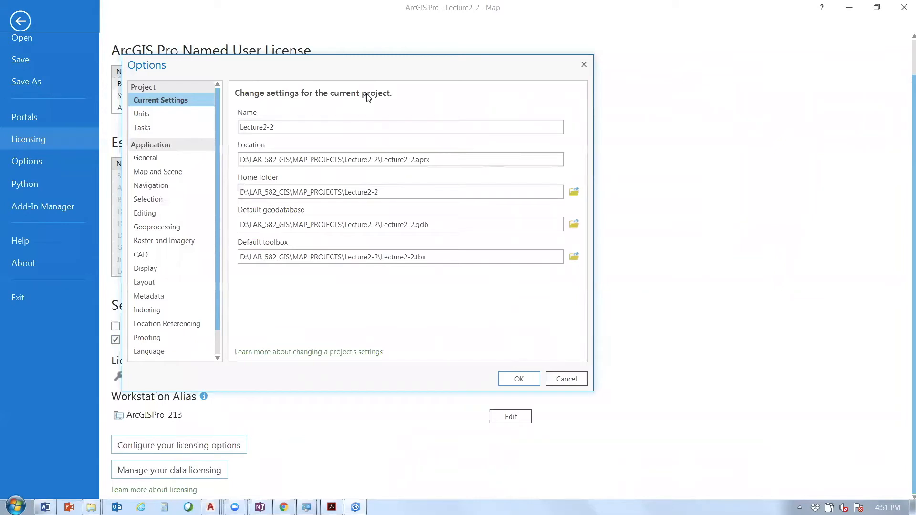
pyautogui.click(150, 115)
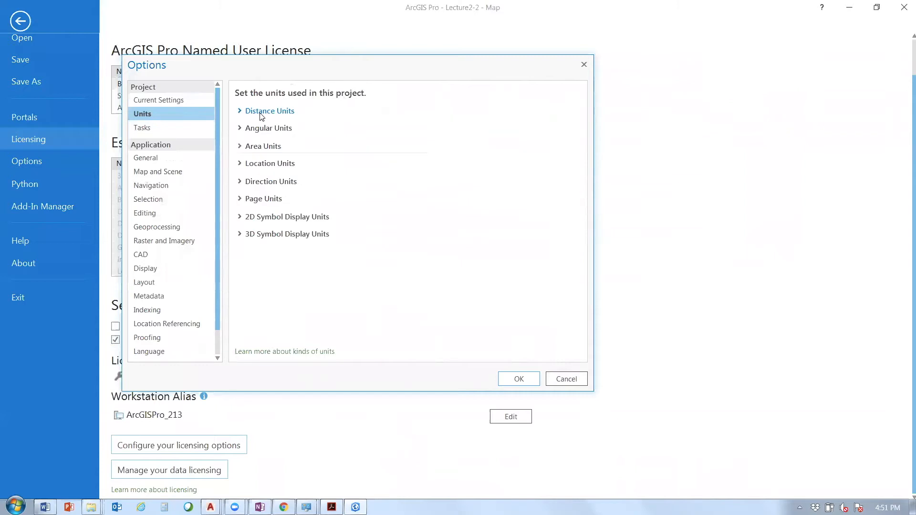
pyautogui.click(262, 114)
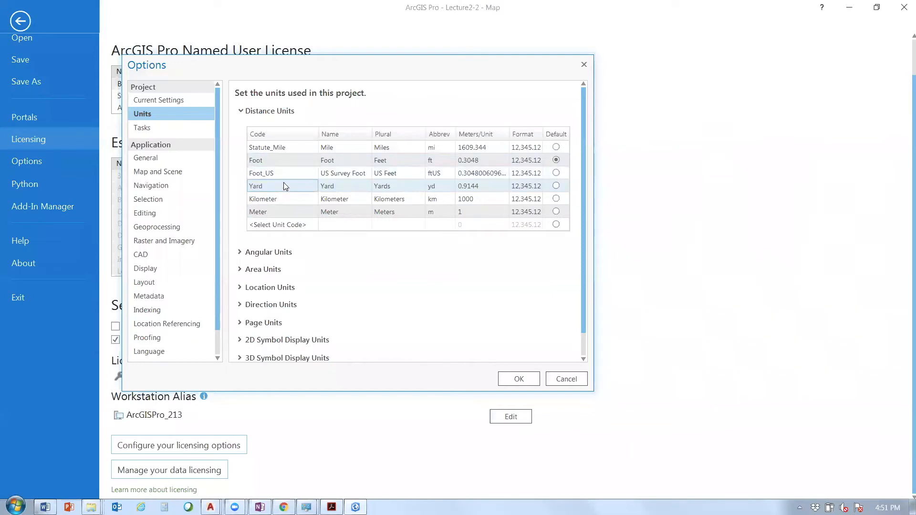
# Show the project's angular units and area units, and review them together with the distance units
pyautogui.click(280, 253)
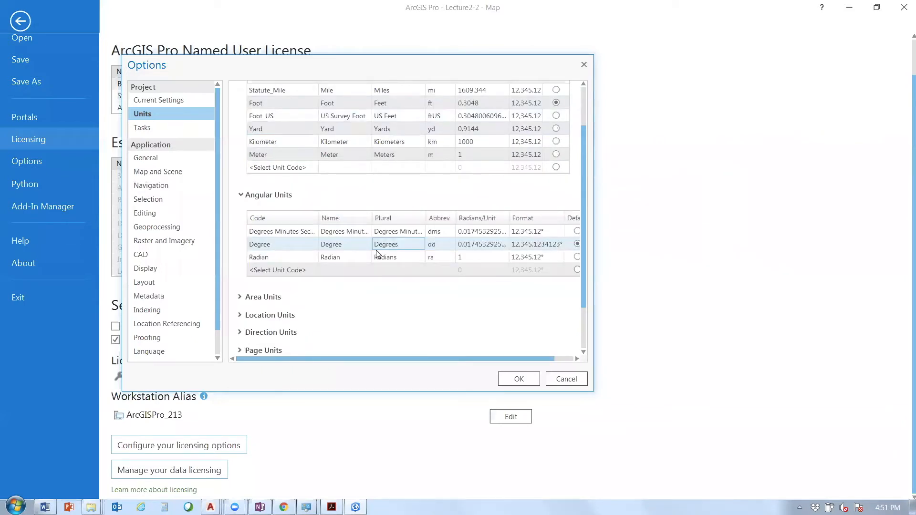
pyautogui.click(275, 301)
pyautogui.scroll(-3, 313, 287)
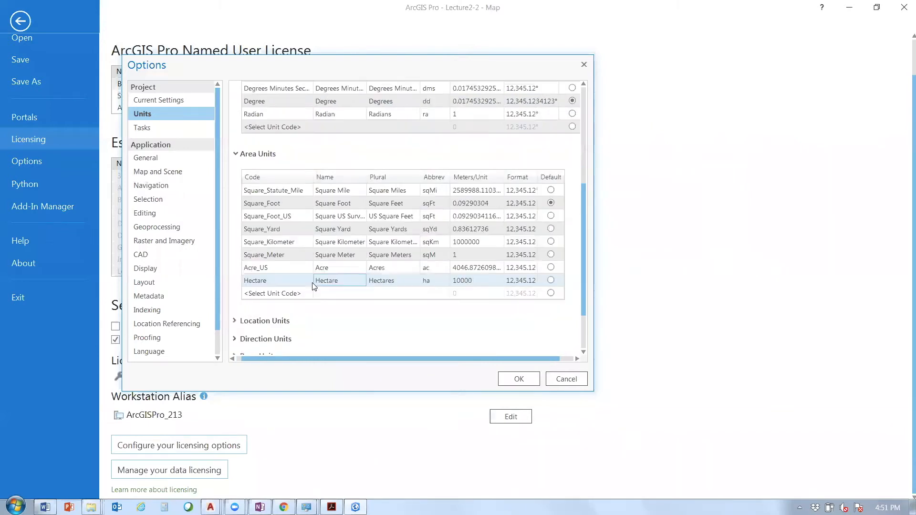
pyautogui.scroll(-2, 323, 304)
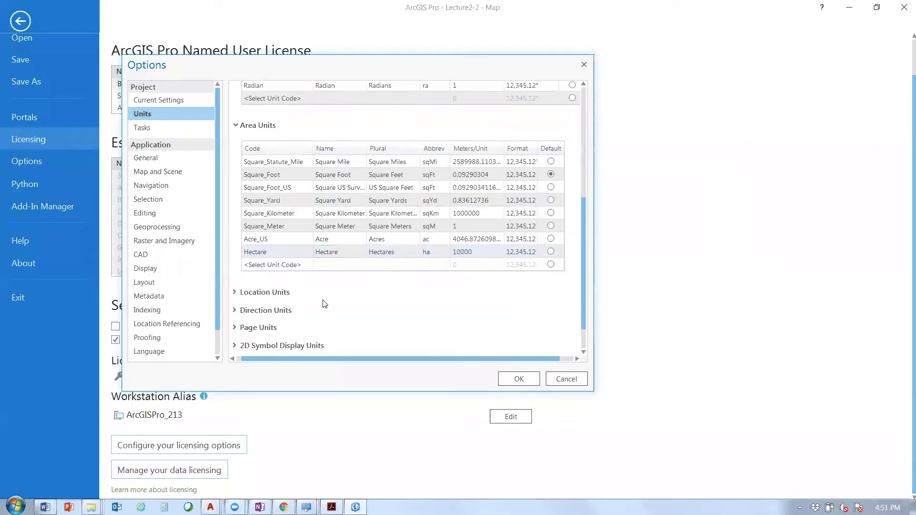
pyautogui.scroll(5, 325, 304)
pyautogui.scroll(4, 246, 162)
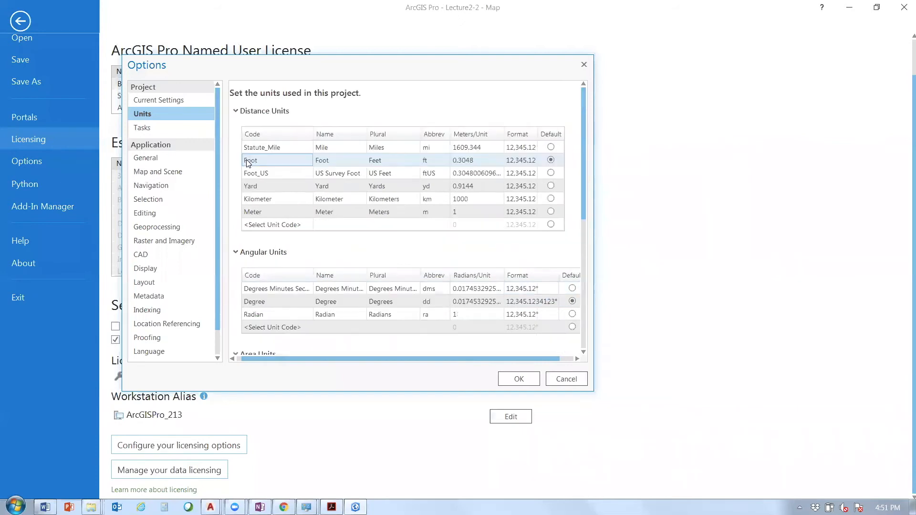
# Collapse the distance, angular and area unit groups so only the unit category headings are listed
pyautogui.click(235, 110)
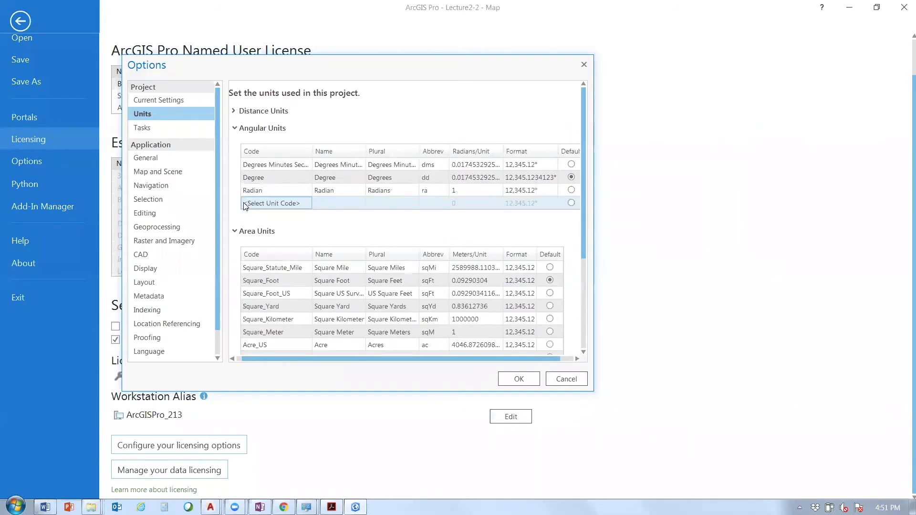
pyautogui.click(234, 129)
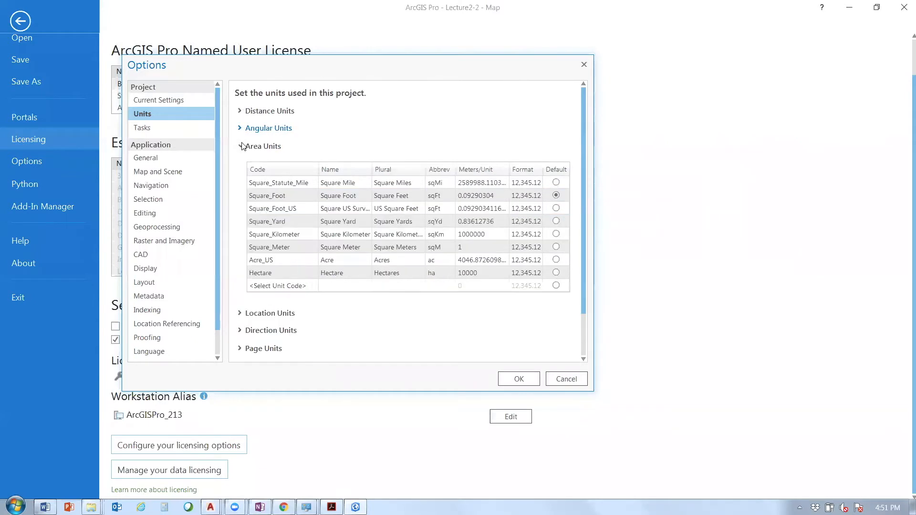
pyautogui.click(266, 185)
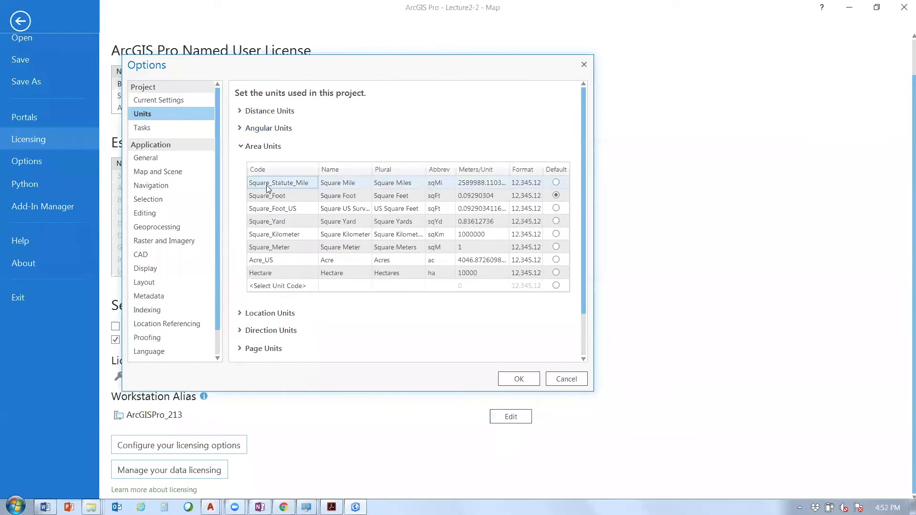
pyautogui.click(241, 147)
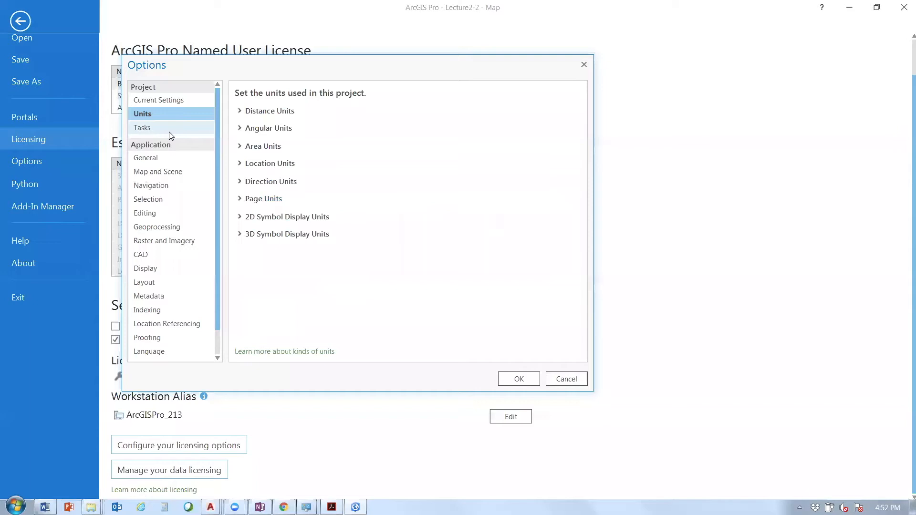
# Review the options for tasks, general project creation, maps and scenes, navigation, selection and editing in turn
pyautogui.click(170, 132)
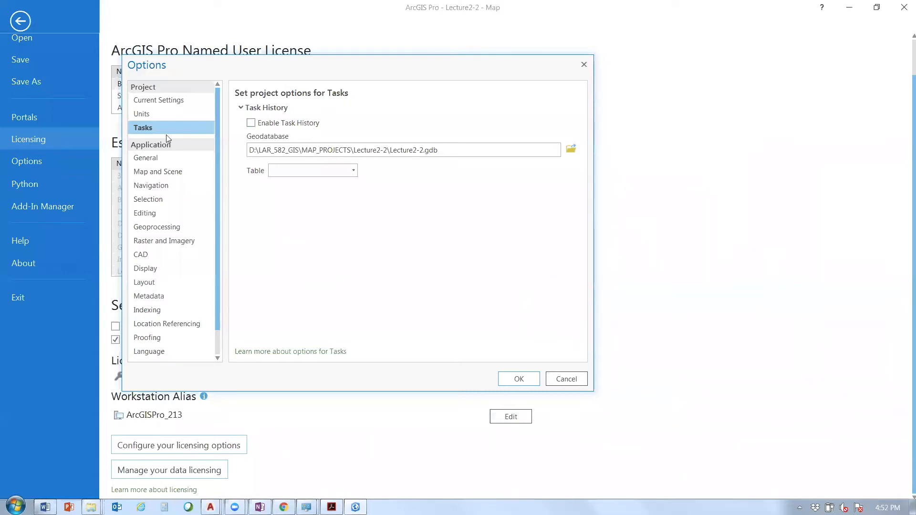
pyautogui.click(161, 159)
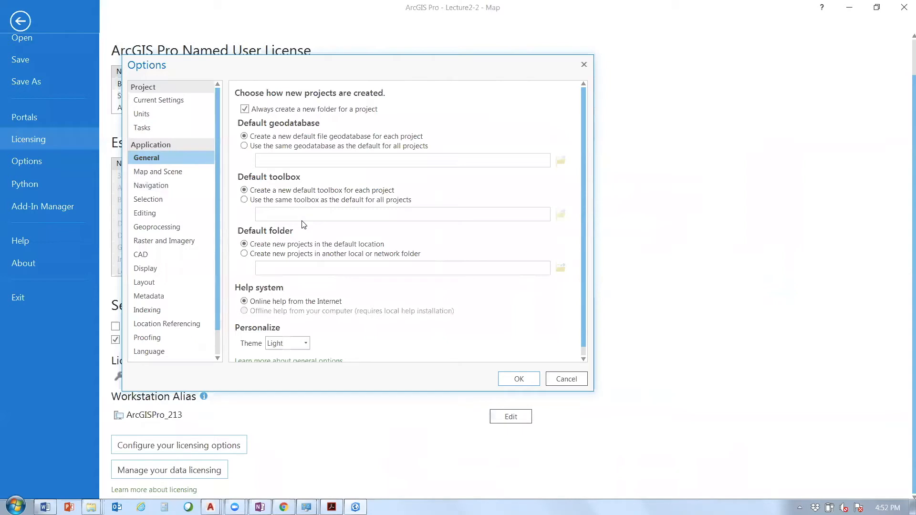
pyautogui.click(183, 175)
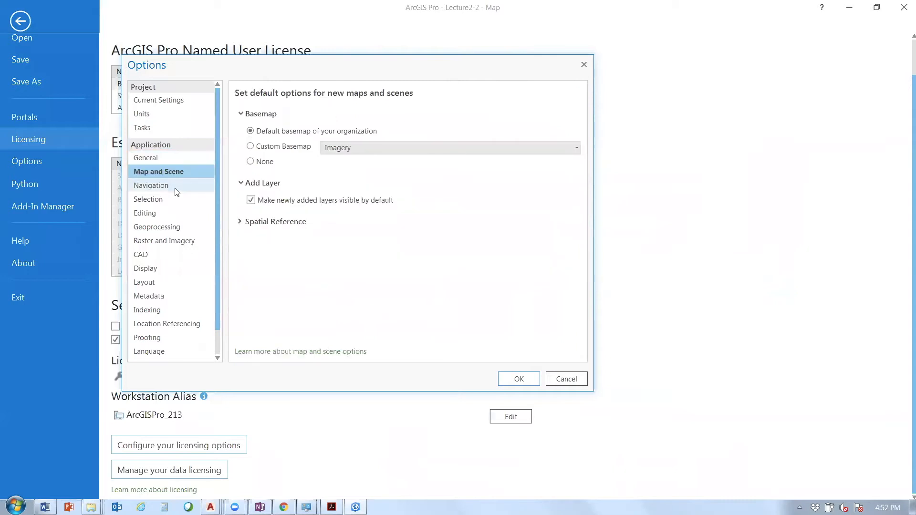
pyautogui.click(176, 189)
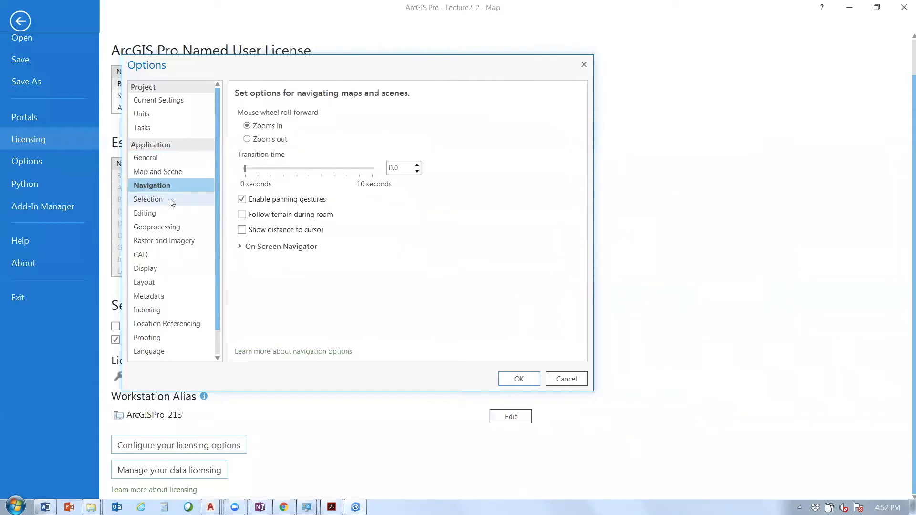
pyautogui.click(170, 199)
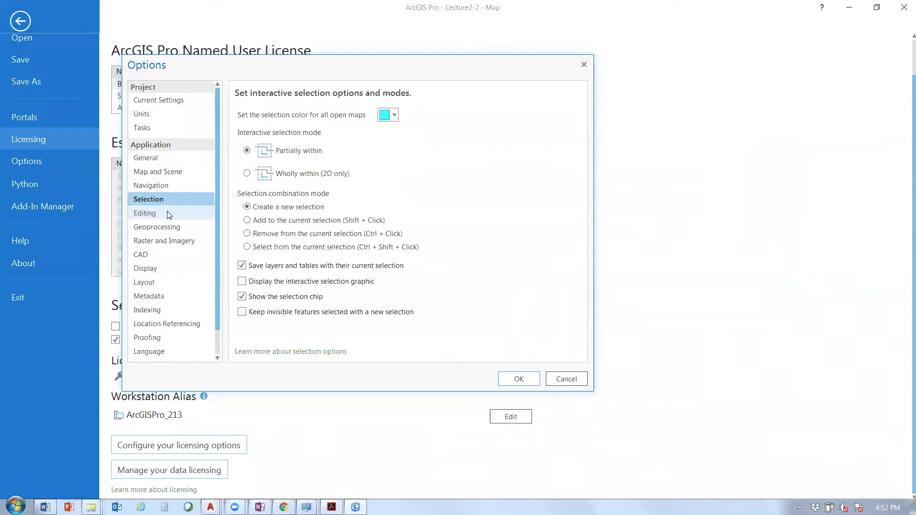
pyautogui.click(167, 214)
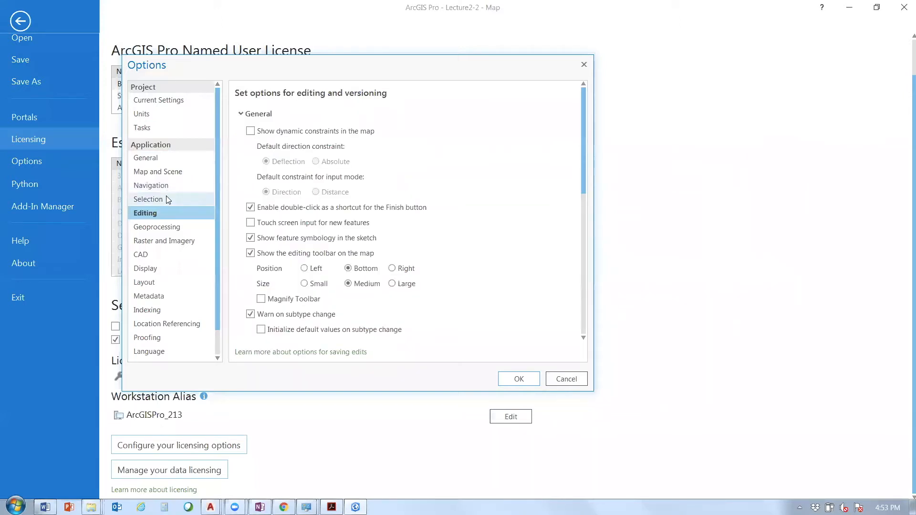
# Return to the selection options and view the available selection colors without changing the current one
pyautogui.click(168, 199)
pyautogui.click(394, 116)
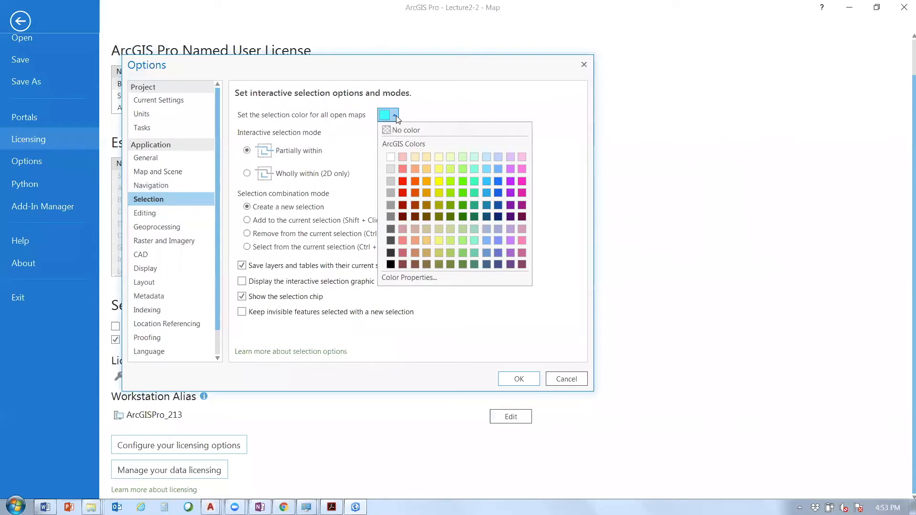
pyautogui.click(396, 115)
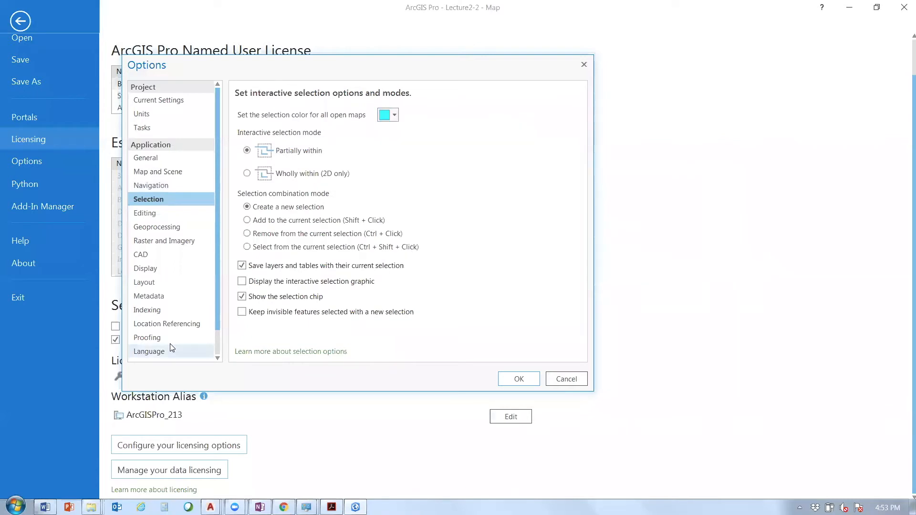
# Show the options for working with CAD data and look through the remaining option categories
pyautogui.click(190, 262)
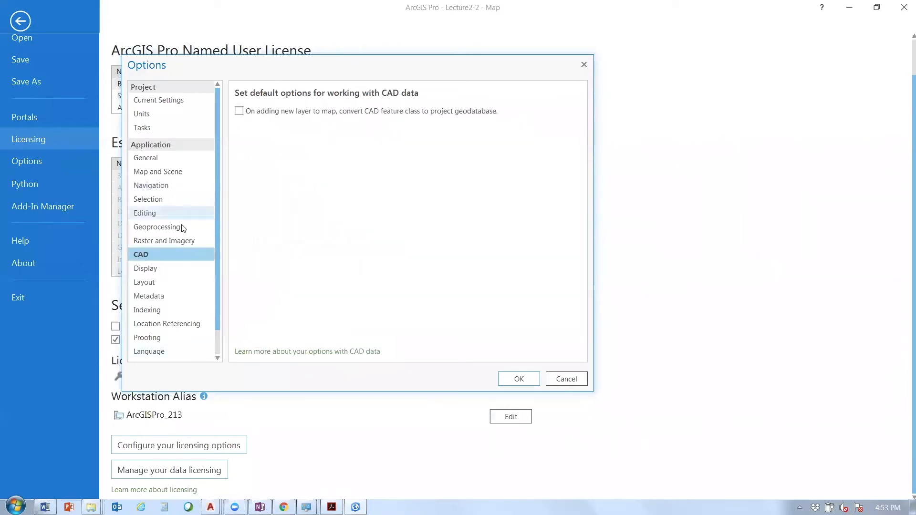
pyautogui.scroll(-1, 174, 283)
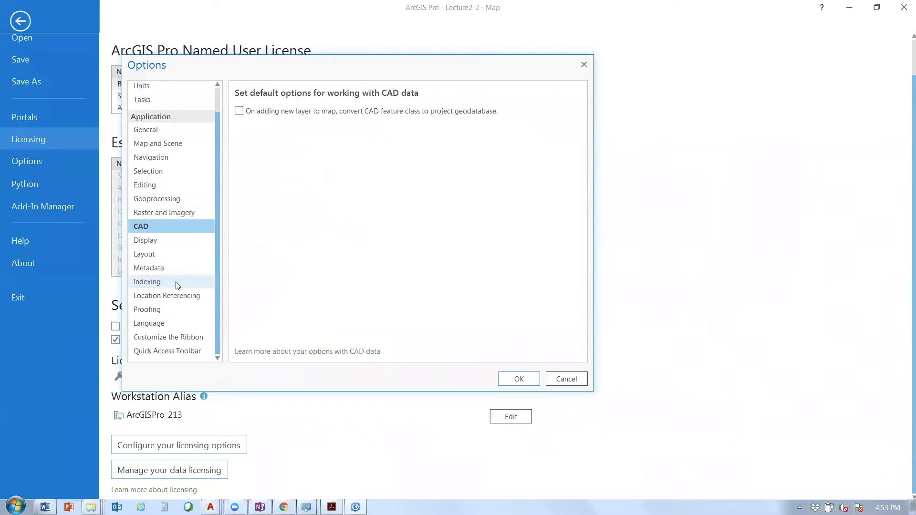
pyautogui.scroll(1, 176, 282)
# Review the current project's name, location, home folder, default geodatabase and toolbox, and close the options
pyautogui.click(169, 100)
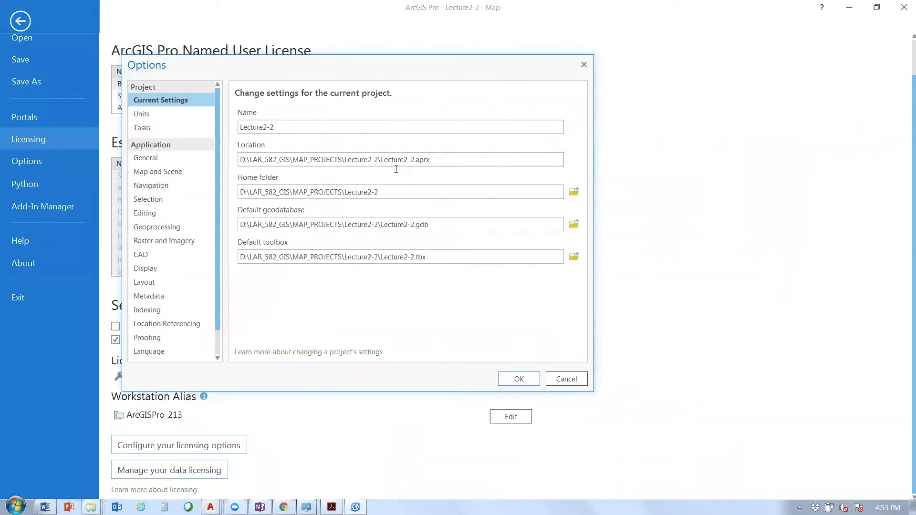
pyautogui.moveTo(434, 159); pyautogui.dragTo(417, 160)
pyautogui.click(514, 383)
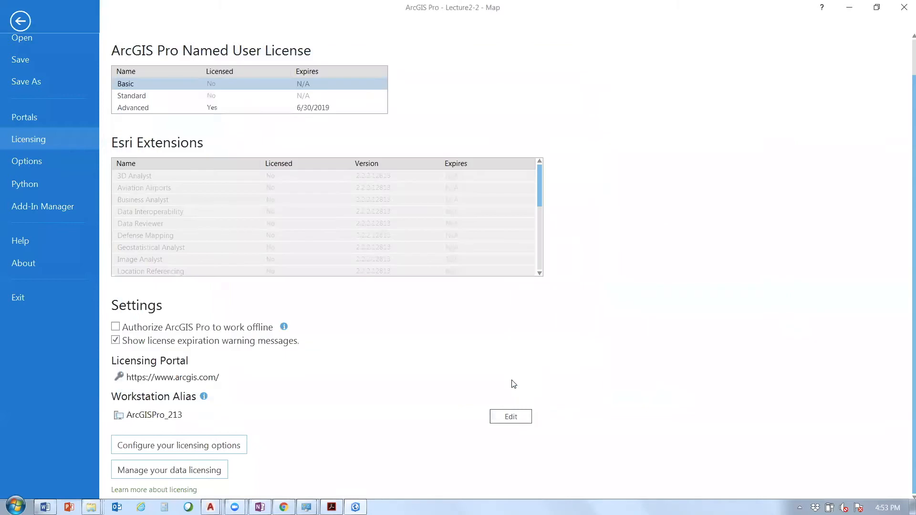
# Recheck the current project settings in the options, dismiss them, and return to the map view
pyautogui.click(36, 161)
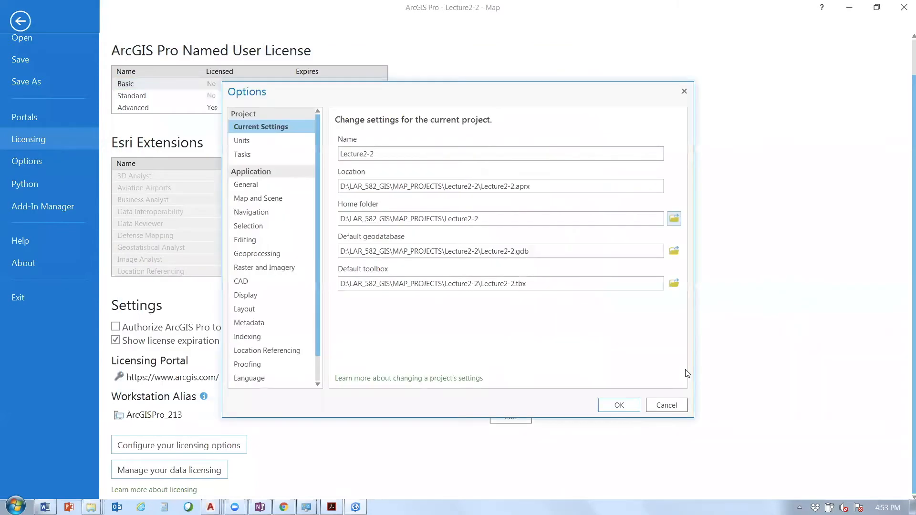
pyautogui.press('Escape')
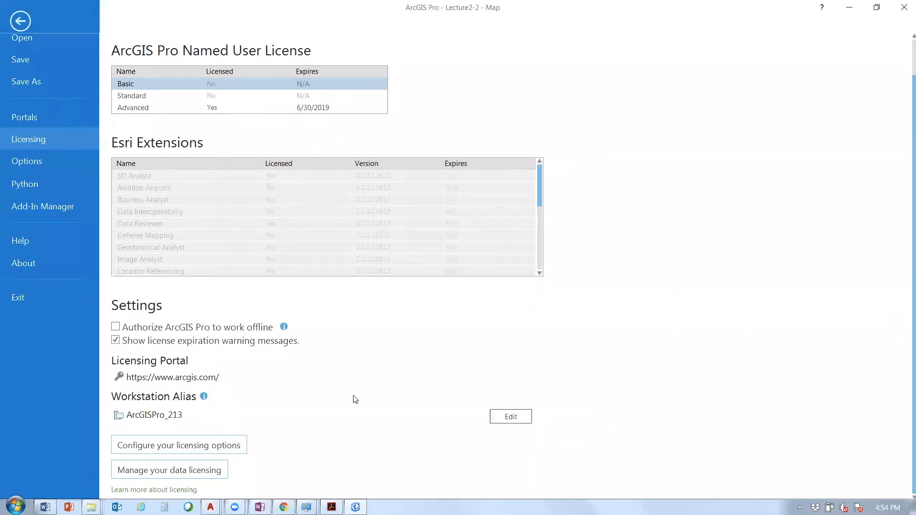
pyautogui.click(24, 22)
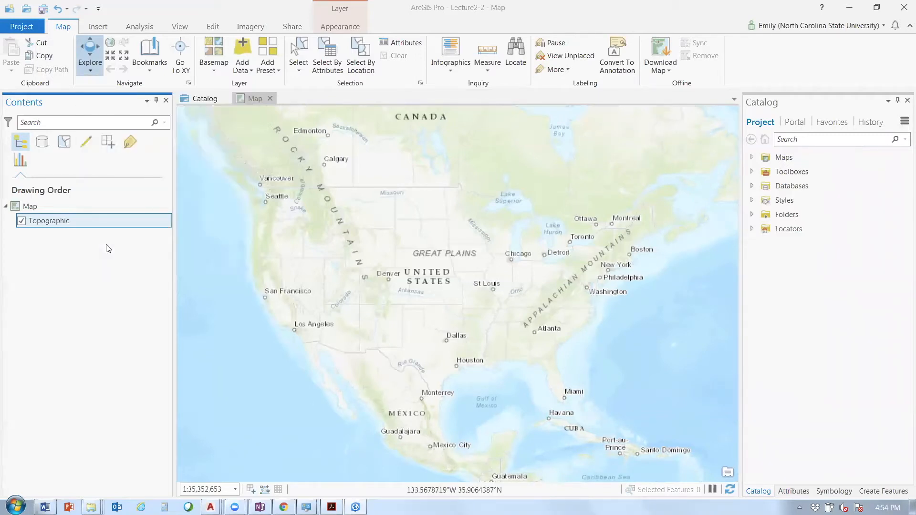
pyautogui.click(195, 100)
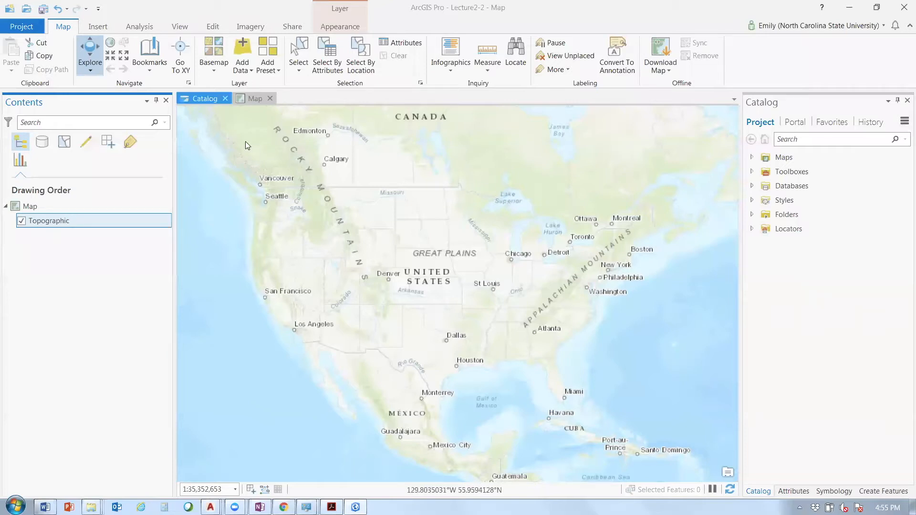
pyautogui.click(903, 133)
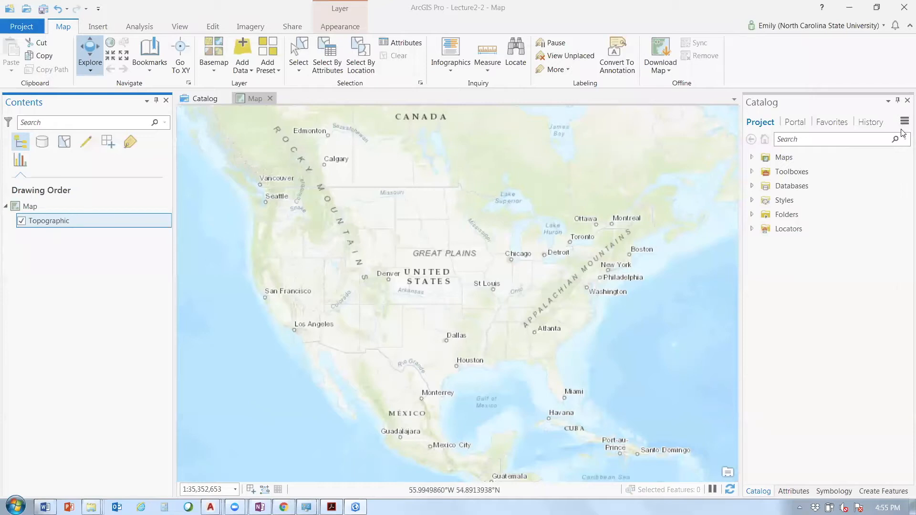
pyautogui.click(192, 99)
pyautogui.click(858, 113)
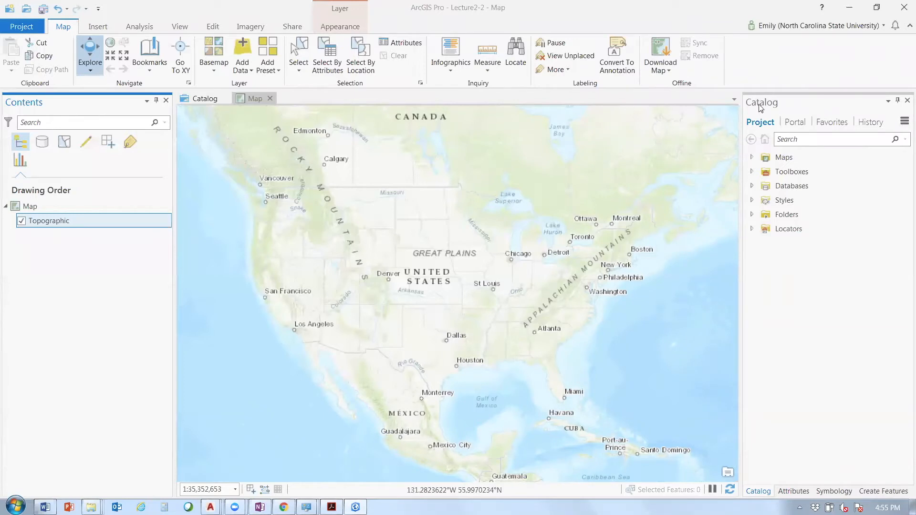
# From the catalog view, add a folder connection to D:\LAR_582_GIS\DATA\NC_WAKE_RALEIGH and return to the map
pyautogui.click(195, 98)
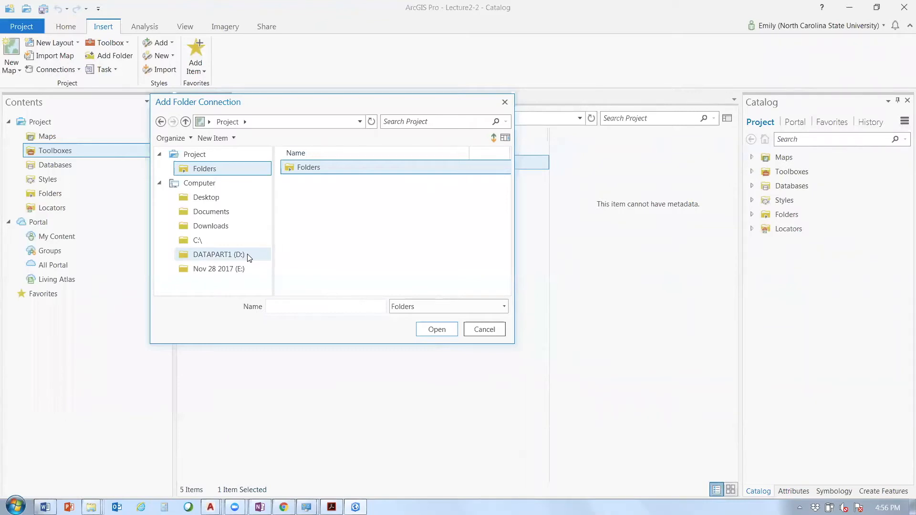
pyautogui.click(218, 255)
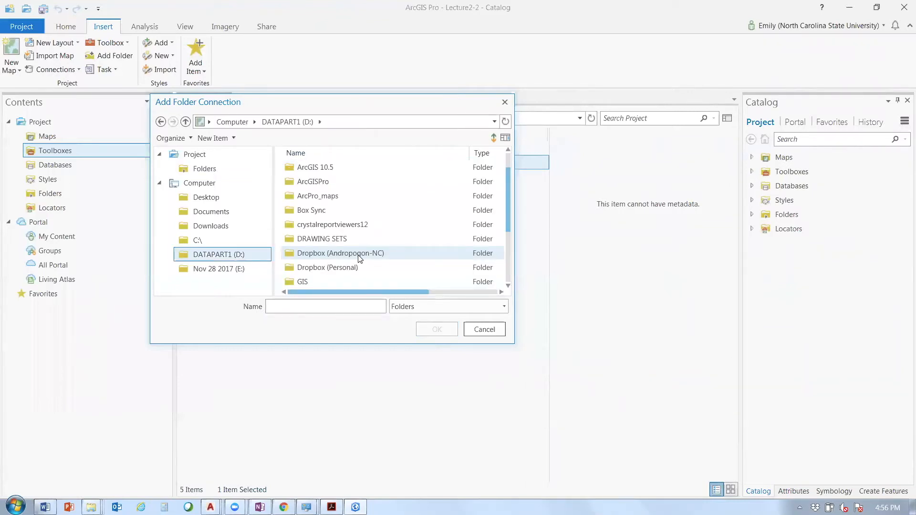
pyautogui.scroll(-2, 360, 217)
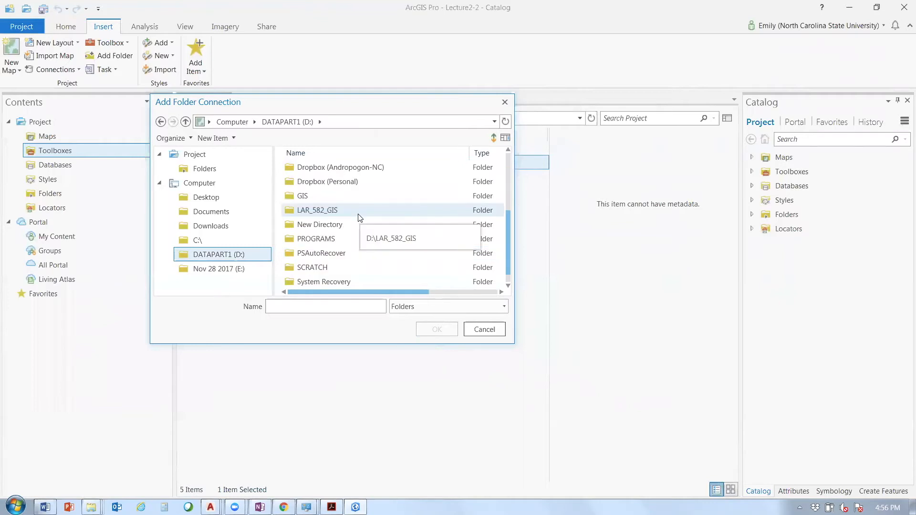
pyautogui.click(355, 214)
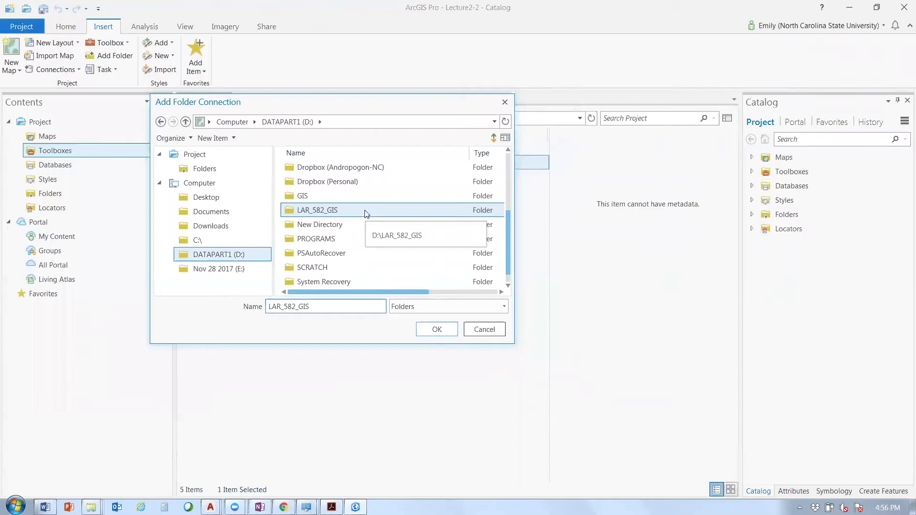
pyautogui.doubleClick(366, 212)
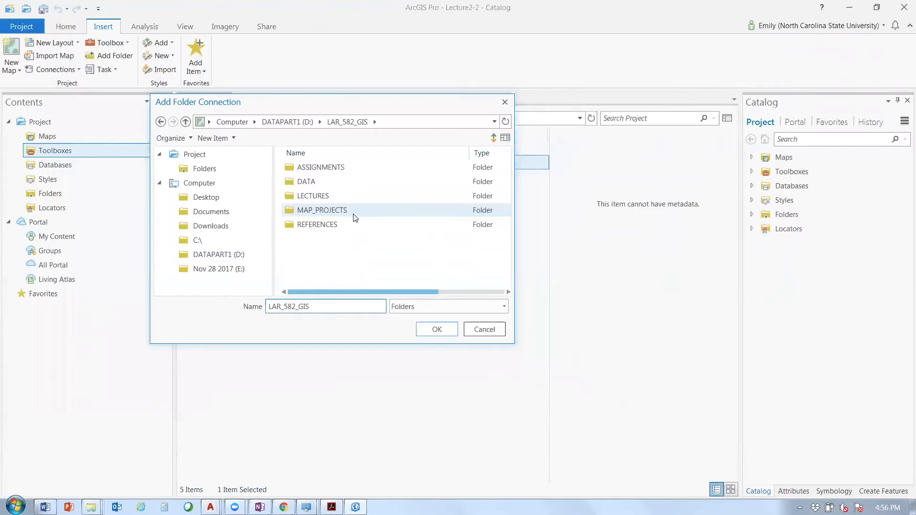
pyautogui.doubleClick(340, 183)
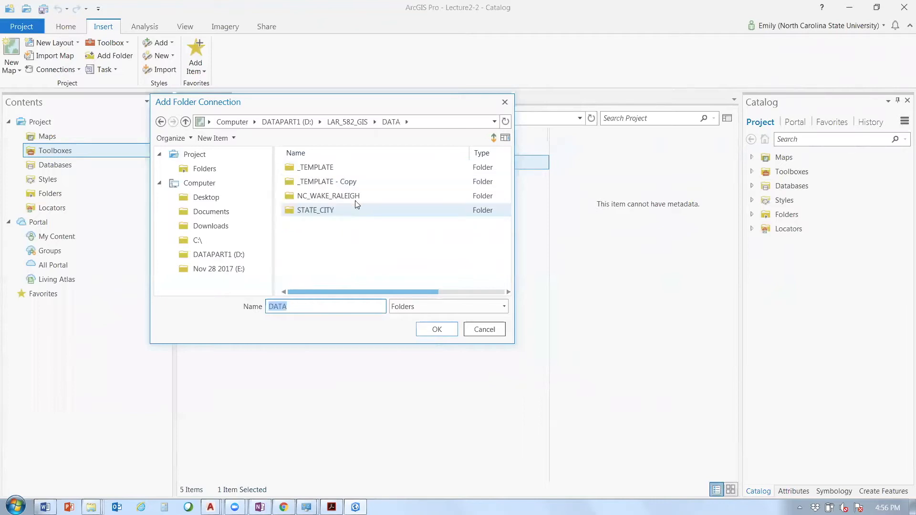
pyautogui.click(340, 200)
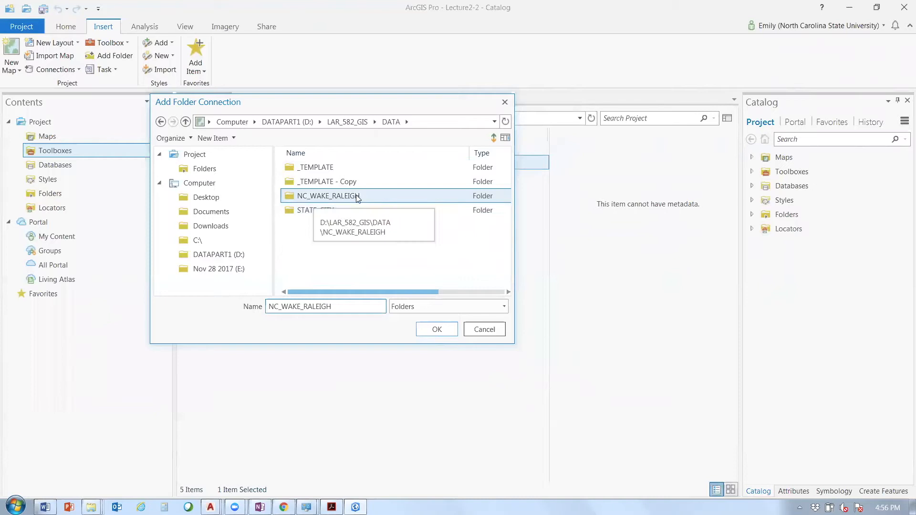
pyautogui.click(414, 329)
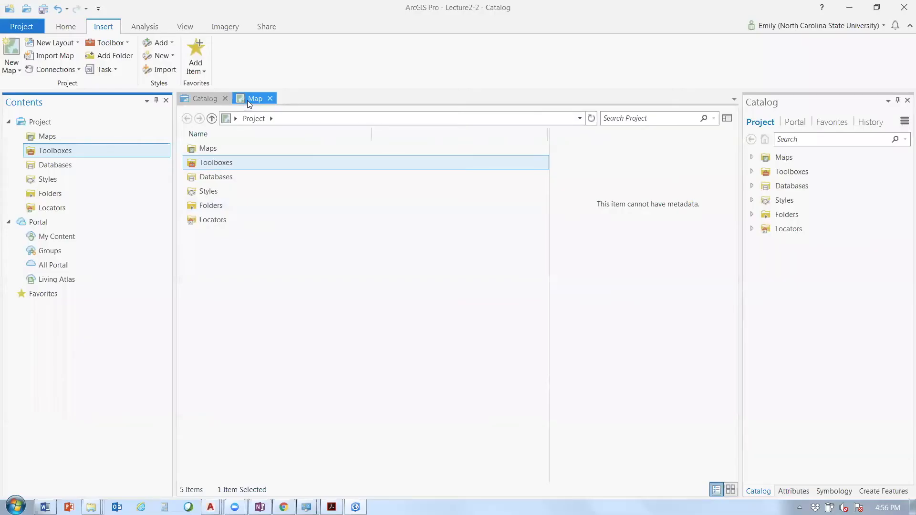
pyautogui.click(249, 100)
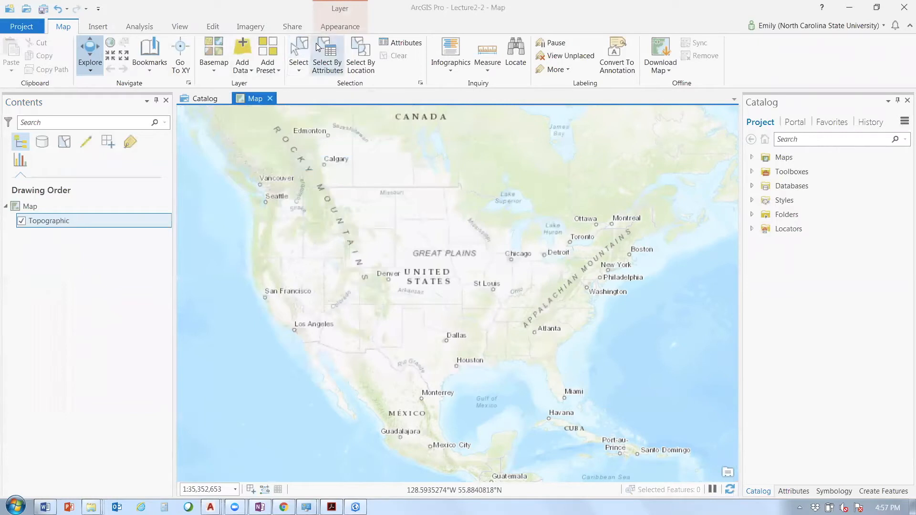
# Add Wake_County_Line.shp to the map from D:\LAR_582_GIS\DATA\NC_WAKE_RALEIGH\Political\Wake_County_Line
pyautogui.click(252, 71)
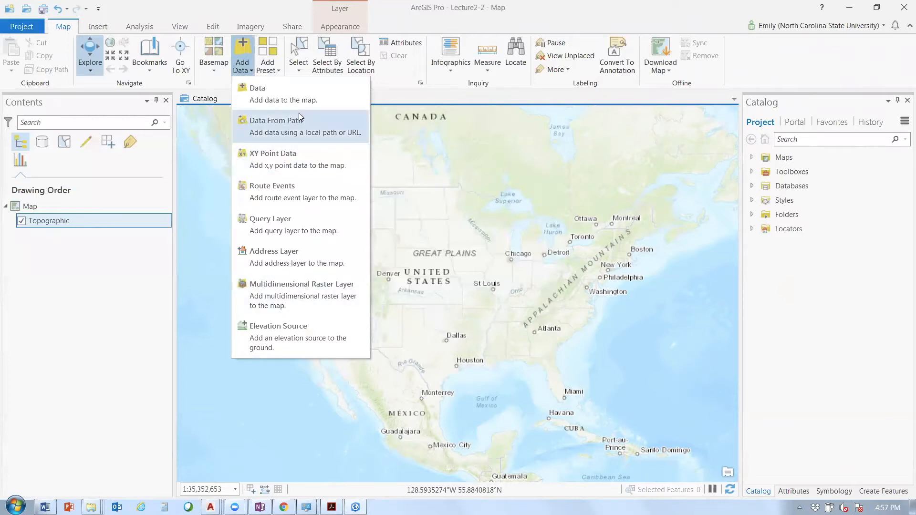
pyautogui.click(260, 90)
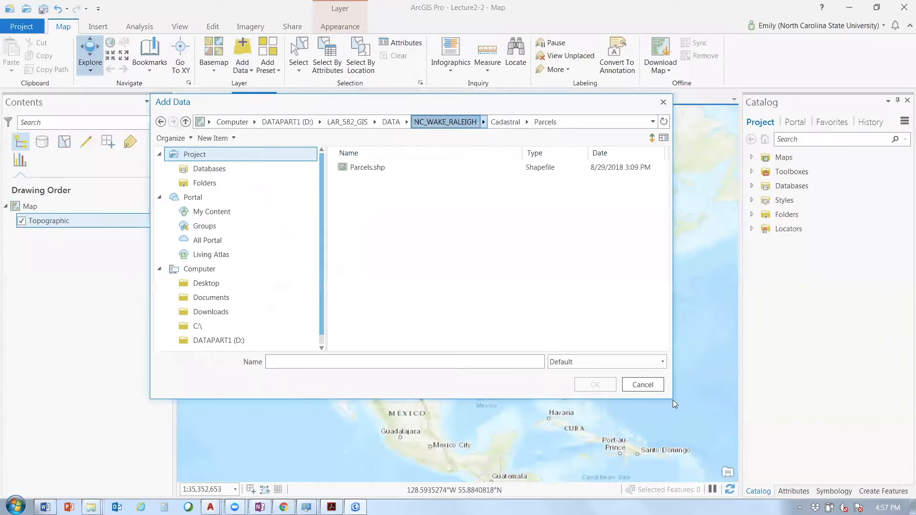
pyautogui.click(416, 125)
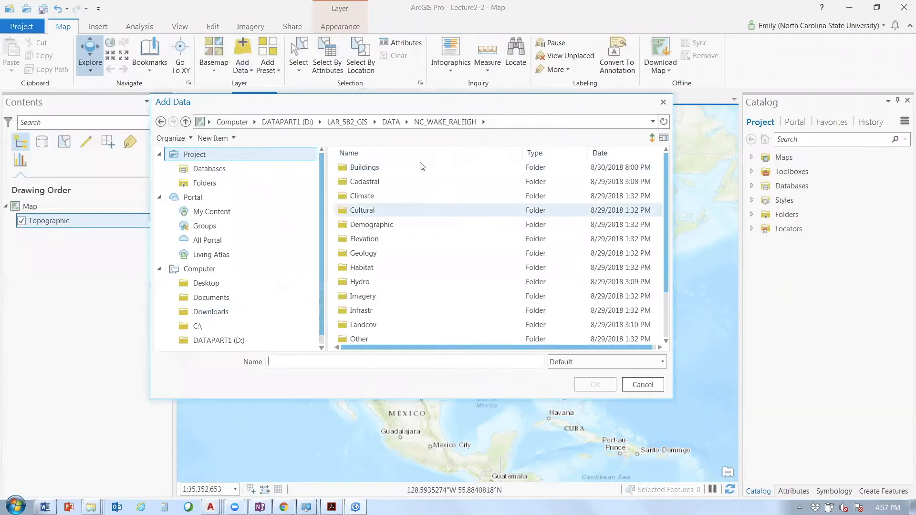
pyautogui.click(230, 341)
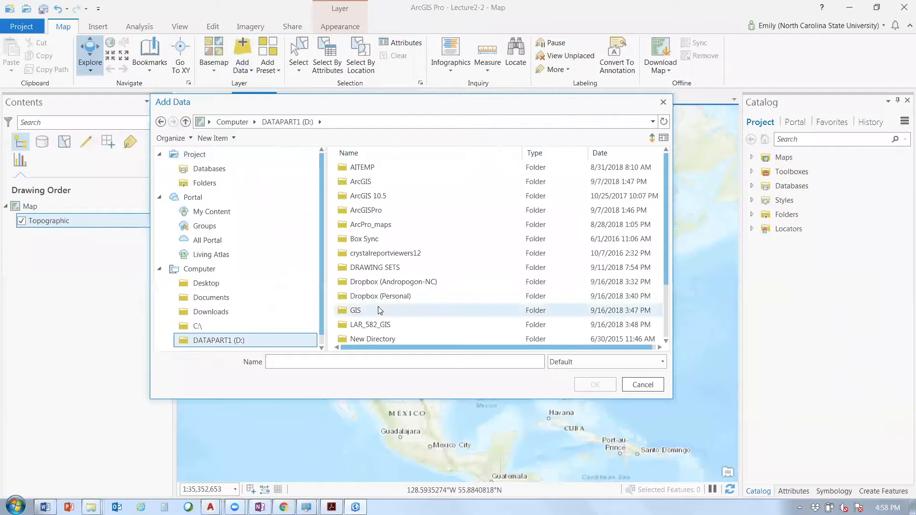
pyautogui.doubleClick(377, 325)
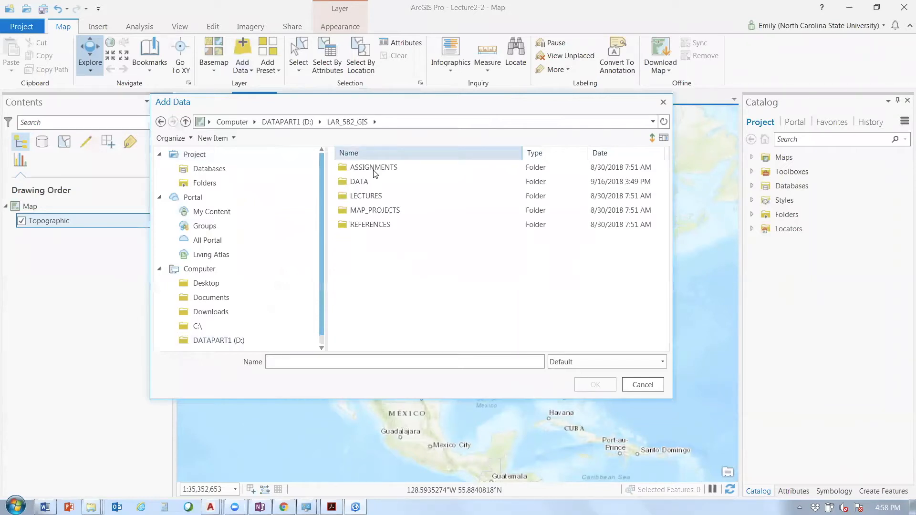
pyautogui.doubleClick(375, 182)
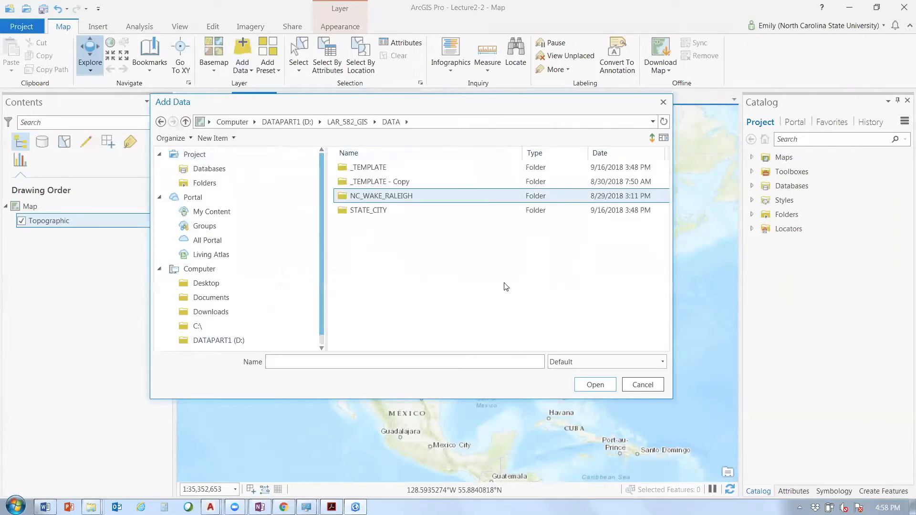
pyautogui.press('Return')
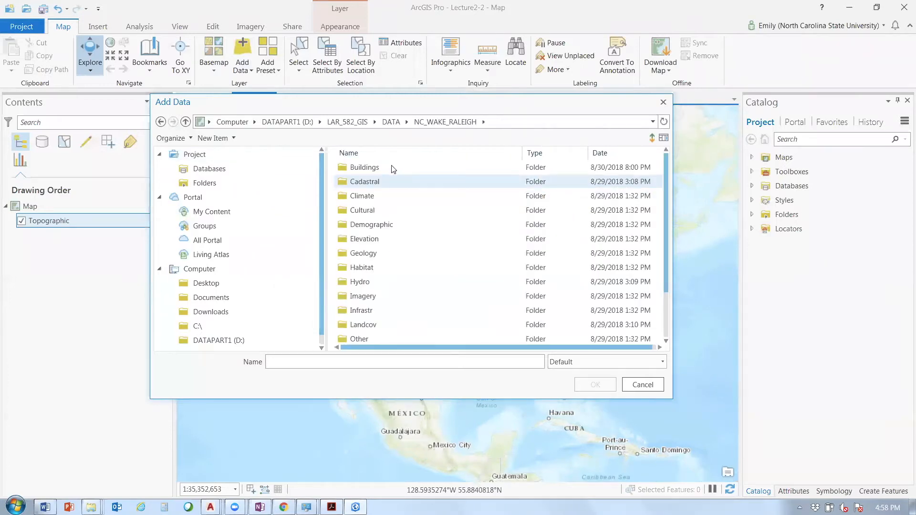
pyautogui.scroll(-2, 403, 301)
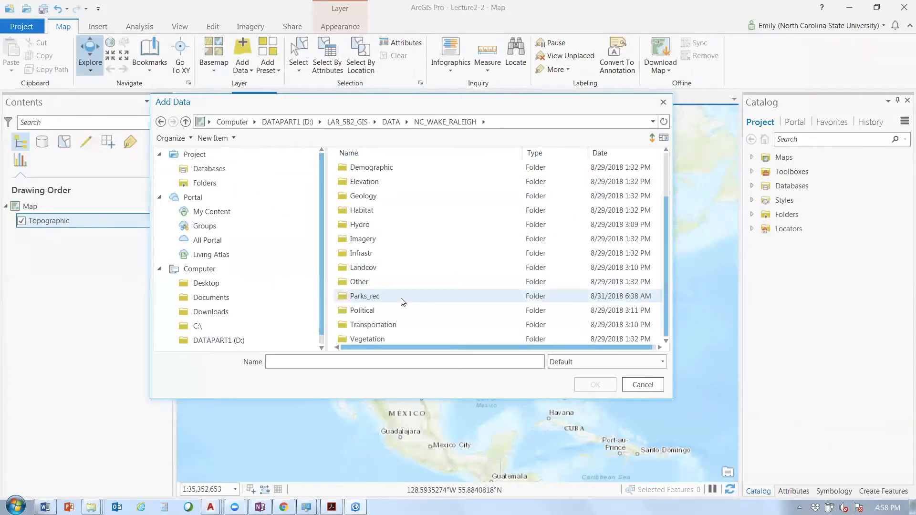
pyautogui.doubleClick(389, 305)
pyautogui.click(408, 185)
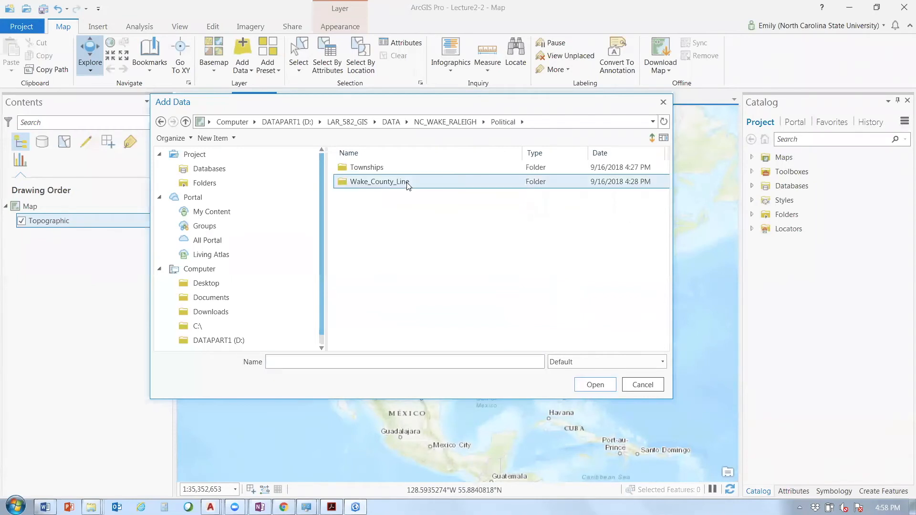
pyautogui.doubleClick(407, 185)
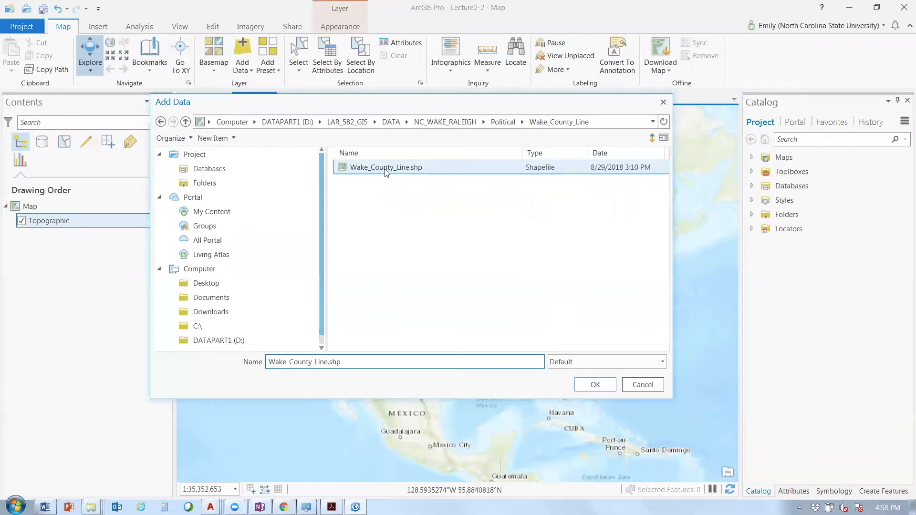
pyautogui.click(597, 384)
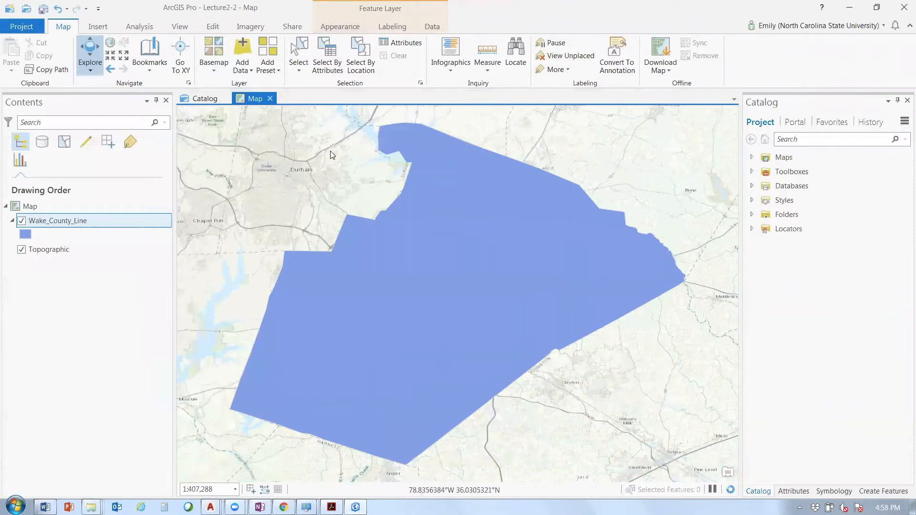
# Turn the Wake_County_Line layer's visibility off and back on, and open its attribute table
pyautogui.click(22, 222)
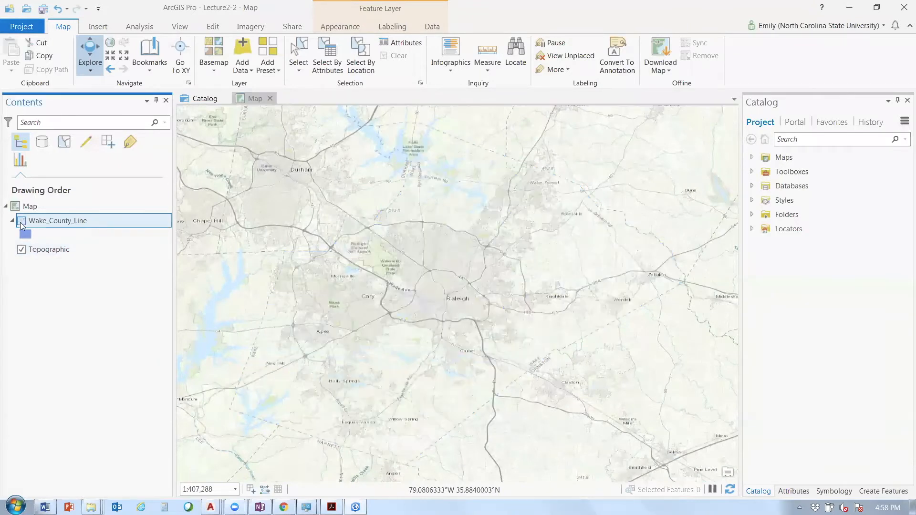
pyautogui.click(22, 221)
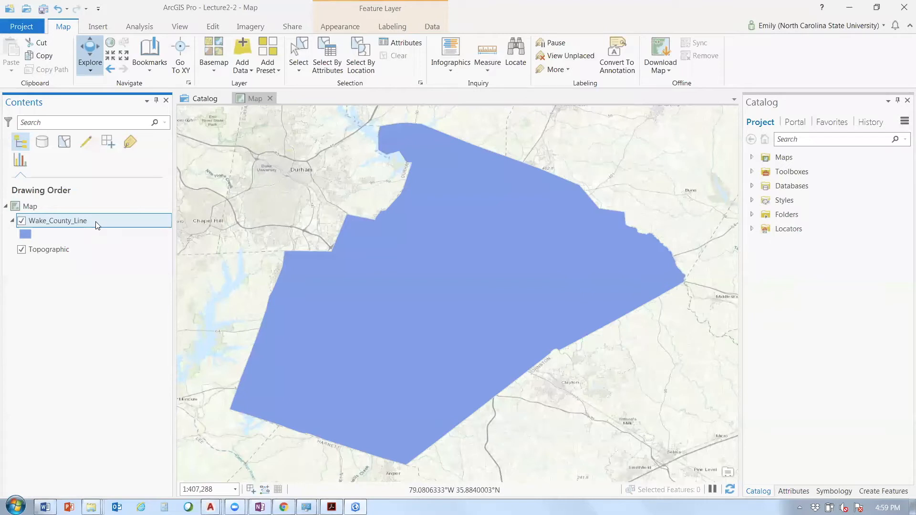
pyautogui.rightClick(98, 226)
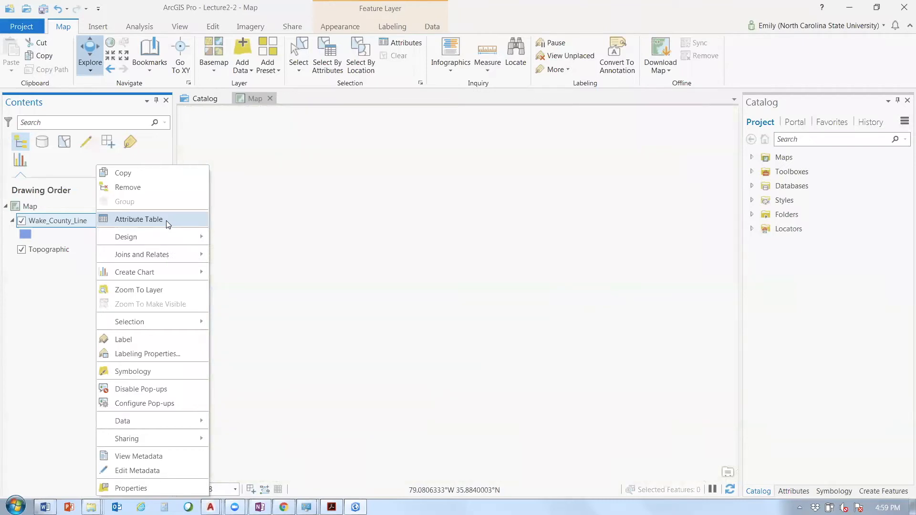
pyautogui.click(166, 221)
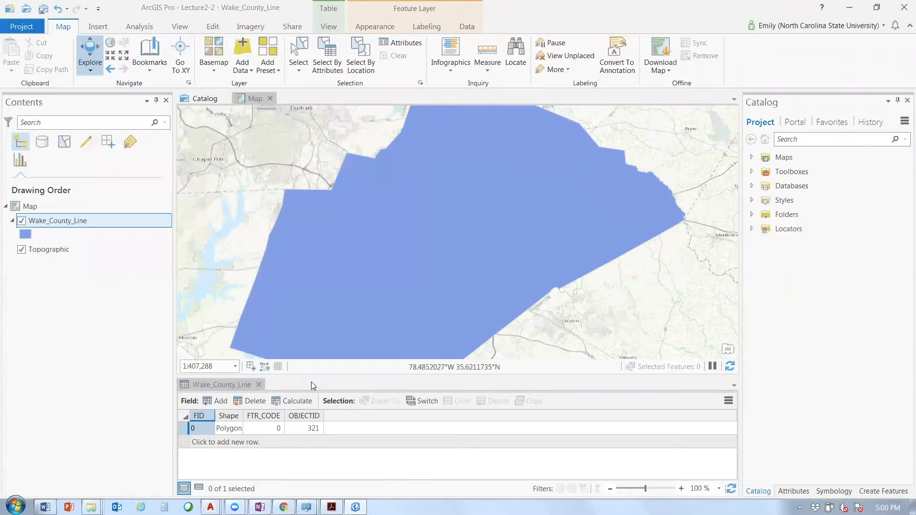
# Undock the Wake_County_Line attribute table into a floating window, select its polygon record, and close the table
pyautogui.click(348, 384)
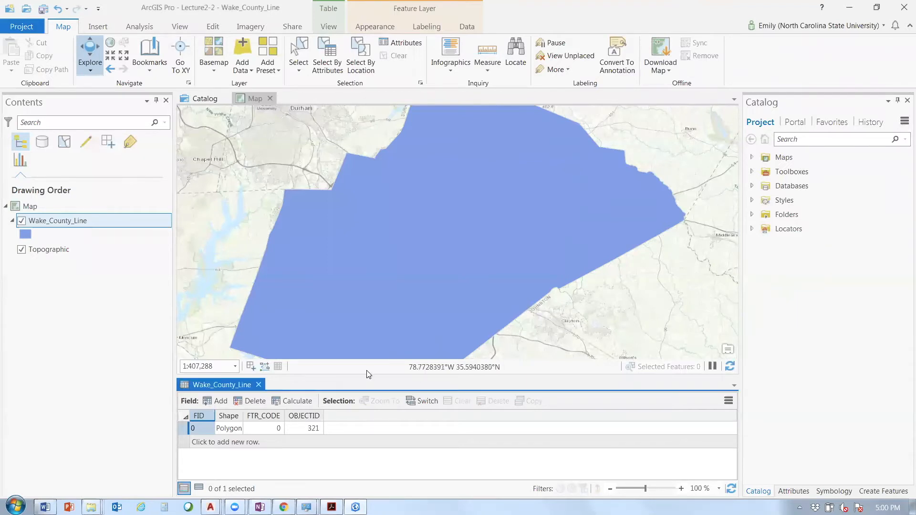
pyautogui.click(724, 381)
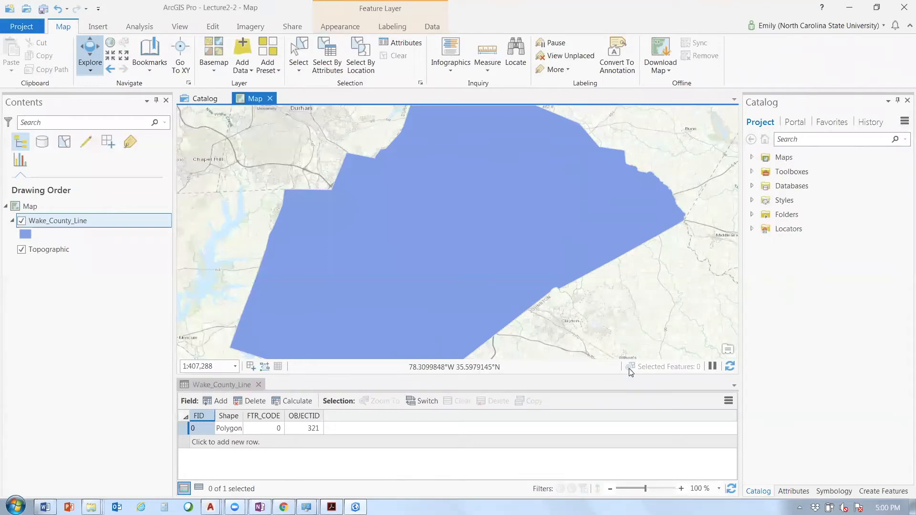
pyautogui.moveTo(628, 368); pyautogui.dragTo(227, 254)
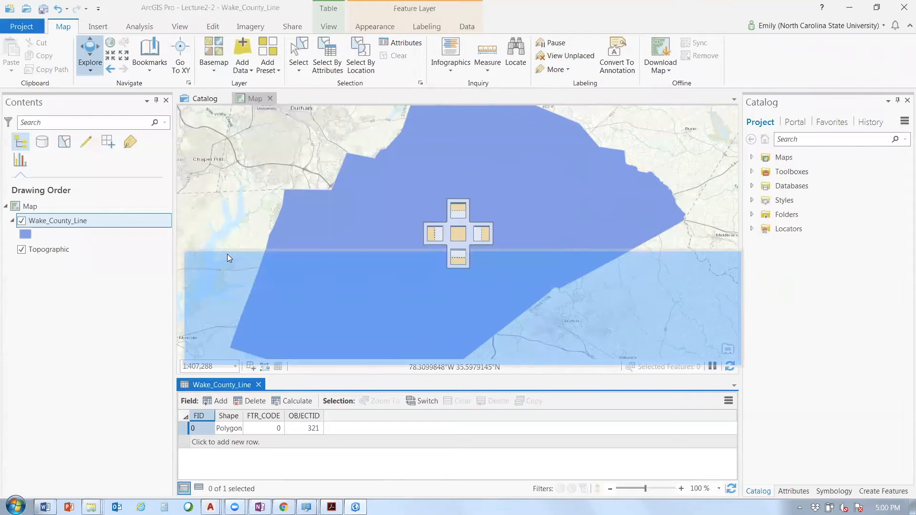
pyautogui.moveTo(227, 254); pyautogui.dragTo(903, 244)
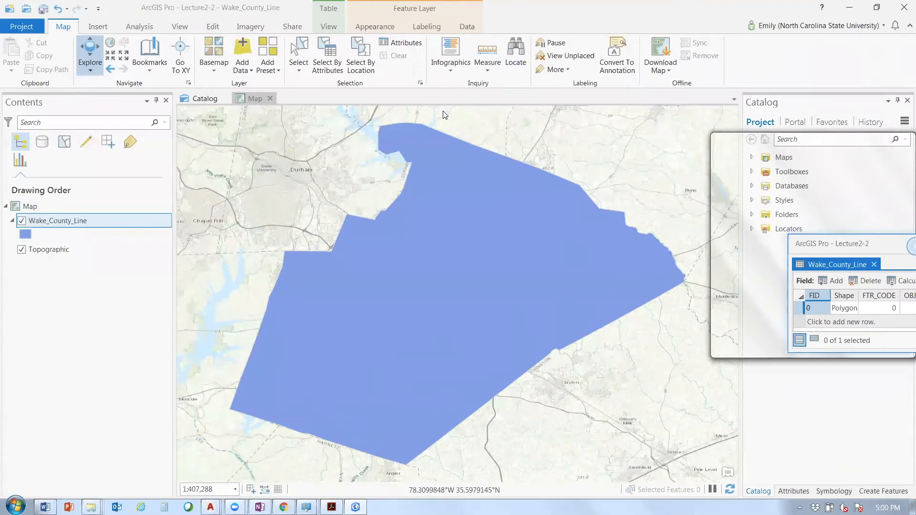
pyautogui.moveTo(910, 245); pyautogui.dragTo(444, 112)
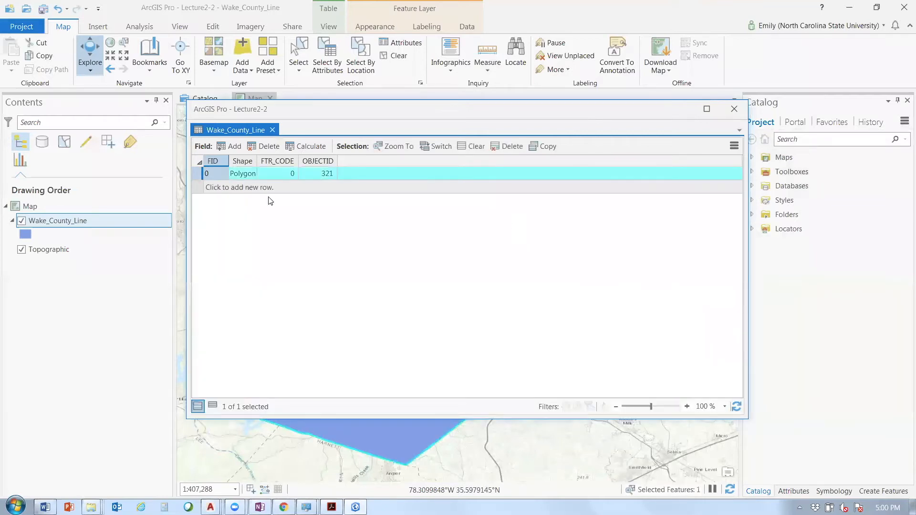
pyautogui.moveTo(576, 111); pyautogui.dragTo(566, 155)
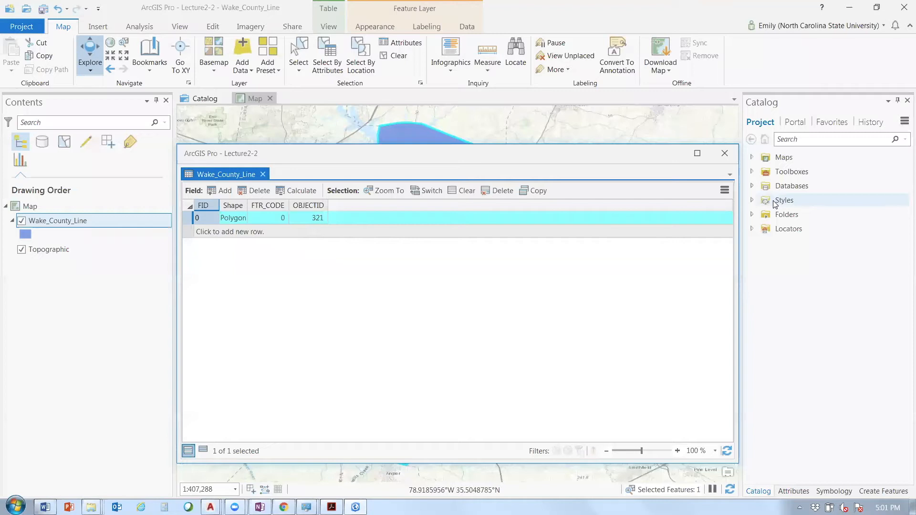
pyautogui.click(725, 157)
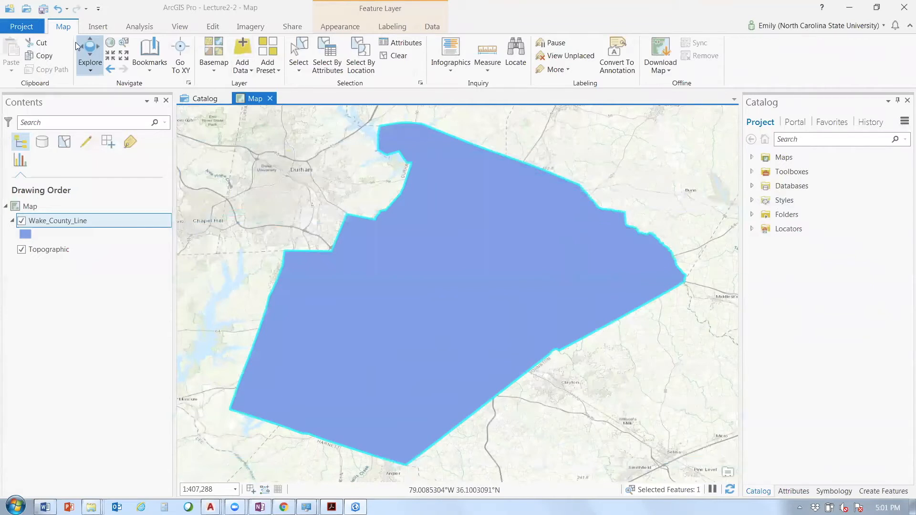
# Add Townships.shp from the Political\Townships folder to the map and clear the current feature selection
pyautogui.click(244, 51)
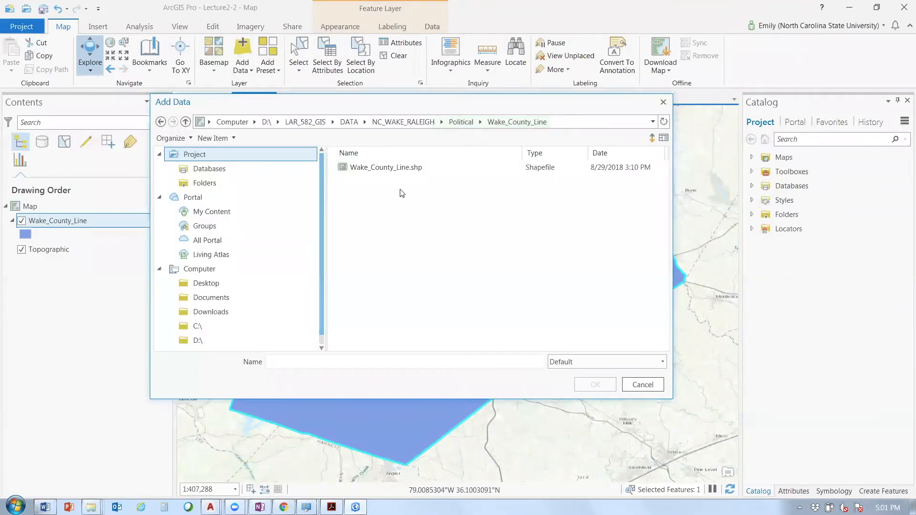
pyautogui.press('BackSpace')
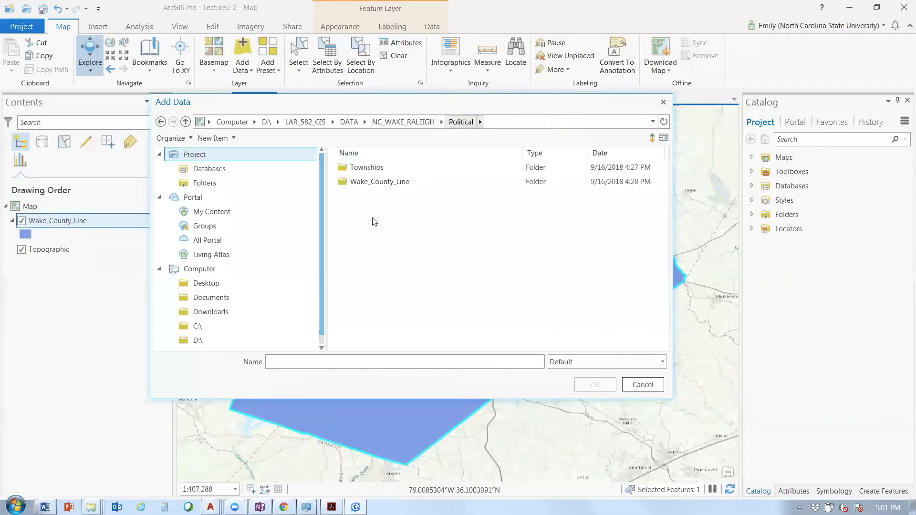
pyautogui.doubleClick(377, 171)
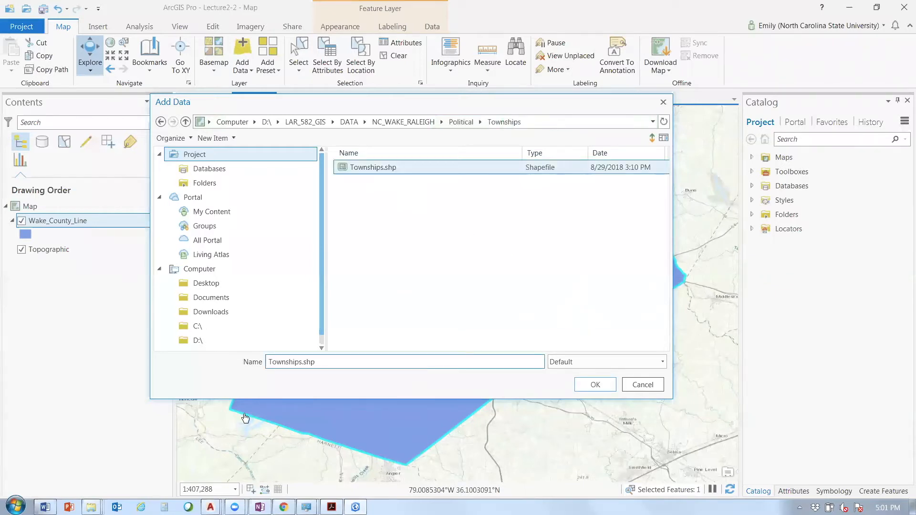
pyautogui.press('Return')
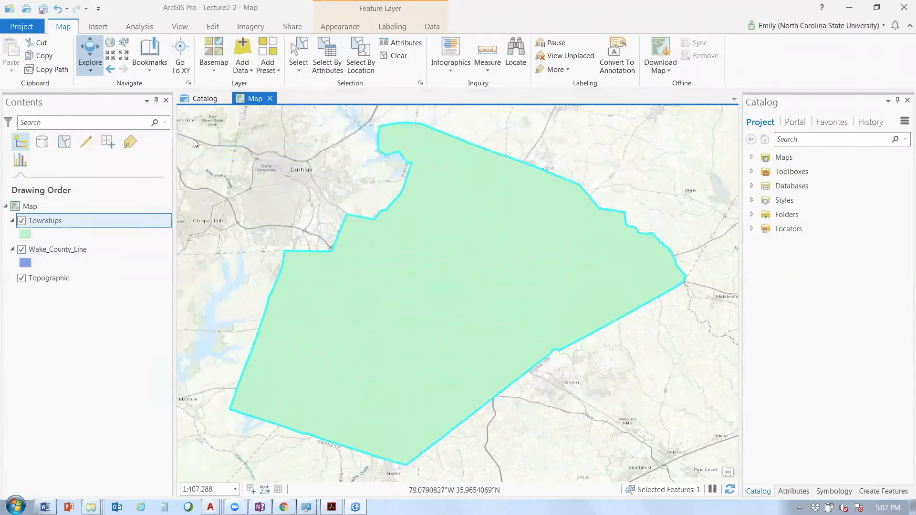
pyautogui.click(398, 56)
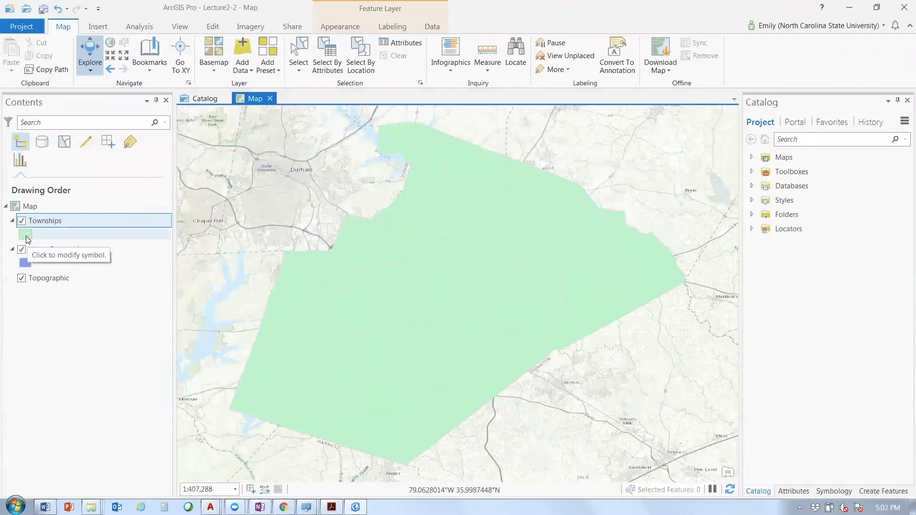
# Open the Townships attribute table, select the WAKE FOREST record, and look through the township rows
pyautogui.rightClick(49, 225)
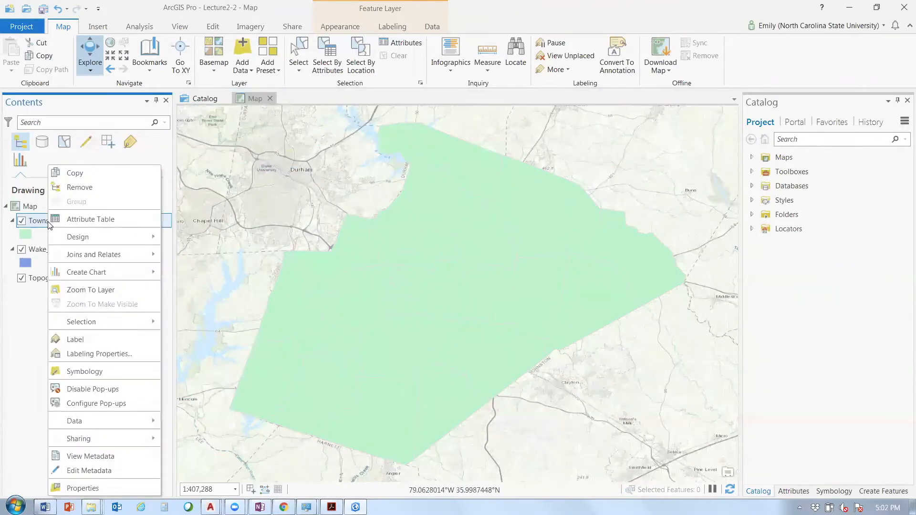
pyautogui.click(86, 219)
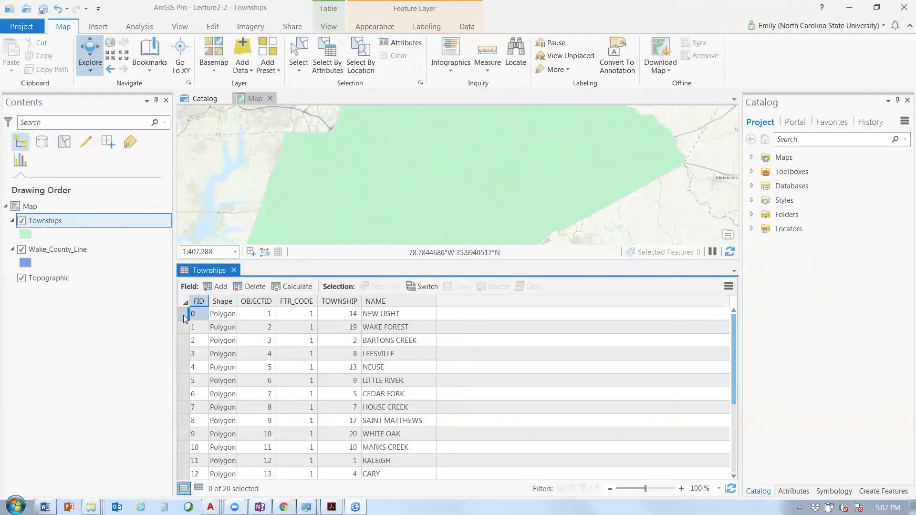
pyautogui.click(184, 327)
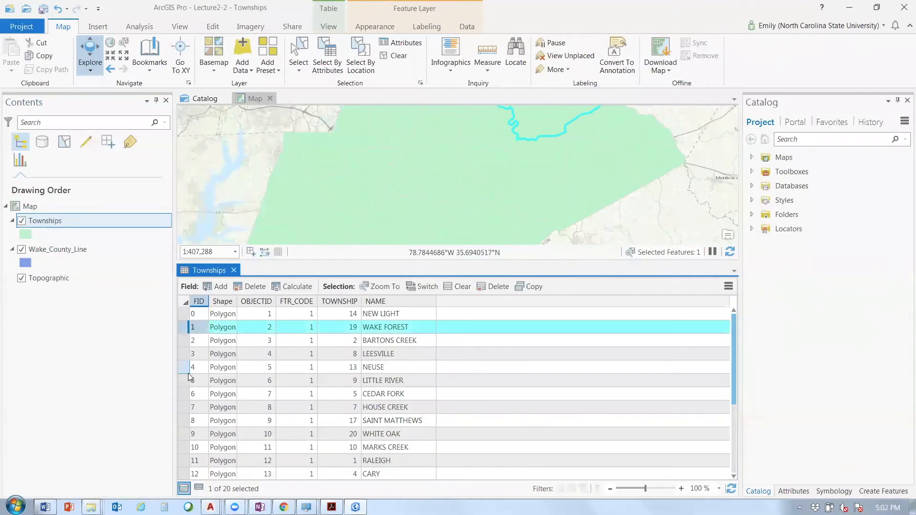
pyautogui.click(184, 488)
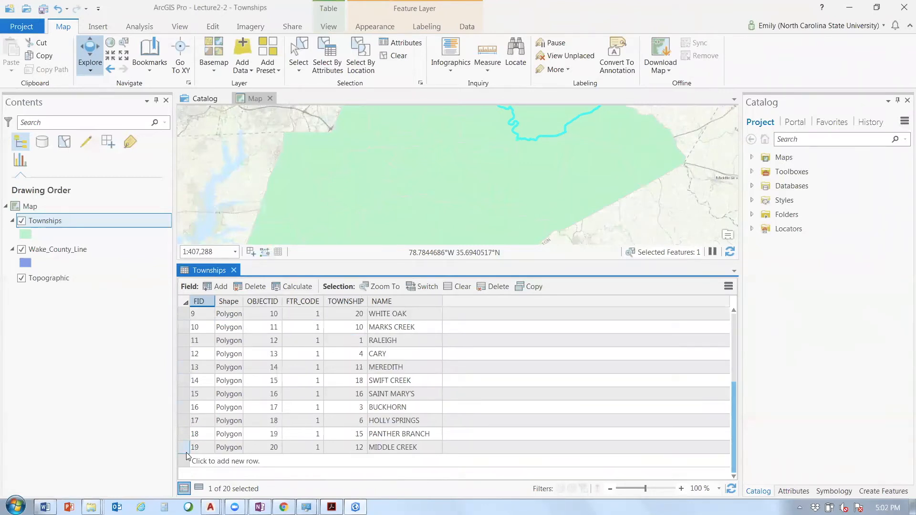
pyautogui.scroll(3, 186, 455)
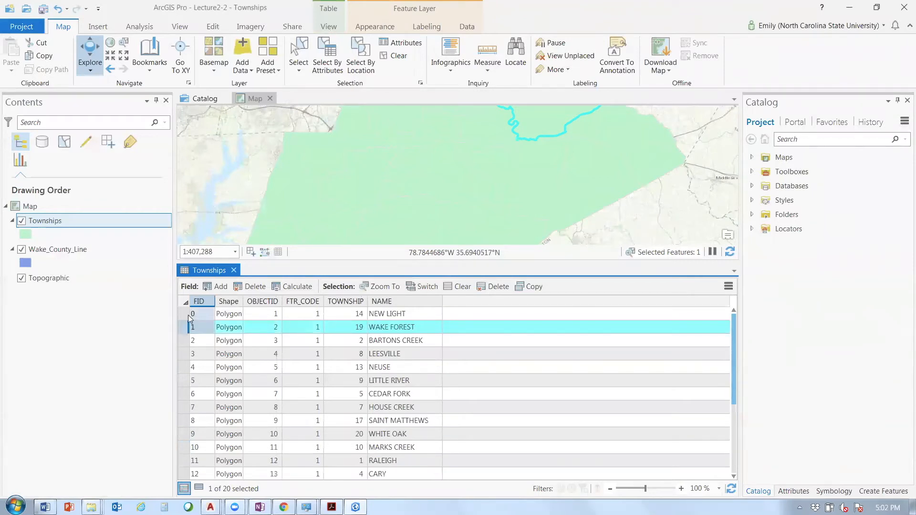
# Select the NEW LIGHT record and undock the Townships table into a maximized floating window
pyautogui.click(188, 314)
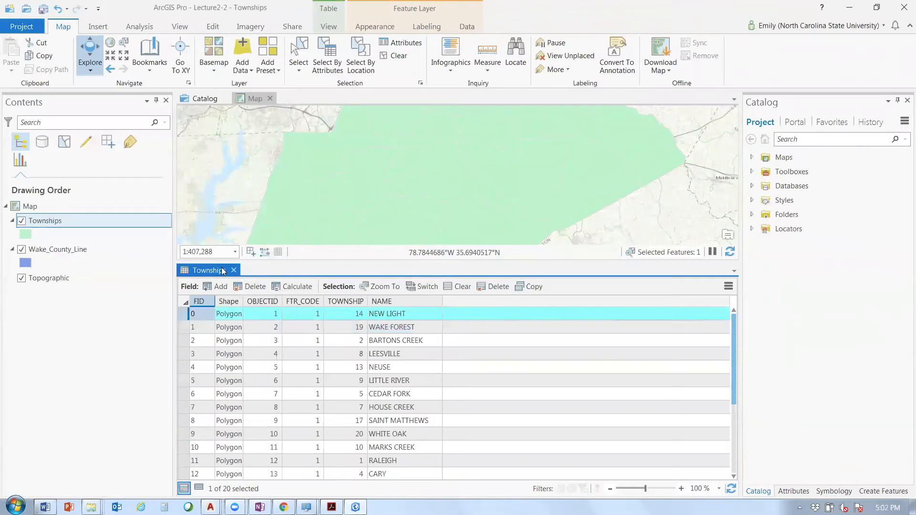
pyautogui.moveTo(222, 270); pyautogui.dragTo(237, 166)
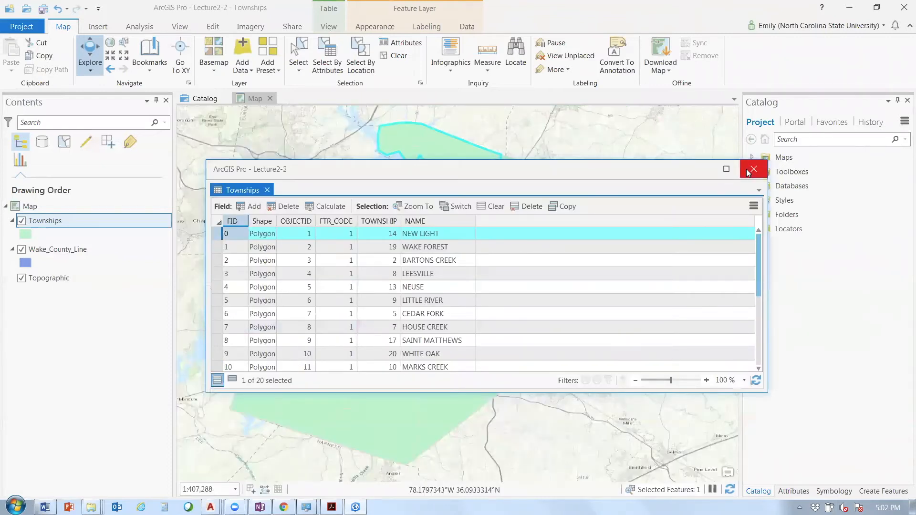
pyautogui.click(727, 168)
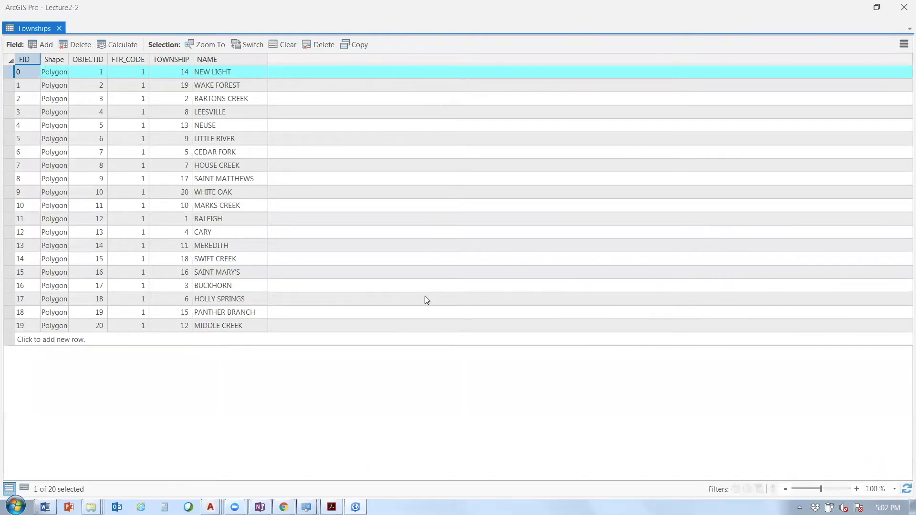
# Dock the floating Townships attribute table beneath the map and select the WAKE FOREST record
pyautogui.moveTo(426, 7); pyautogui.dragTo(427, 299)
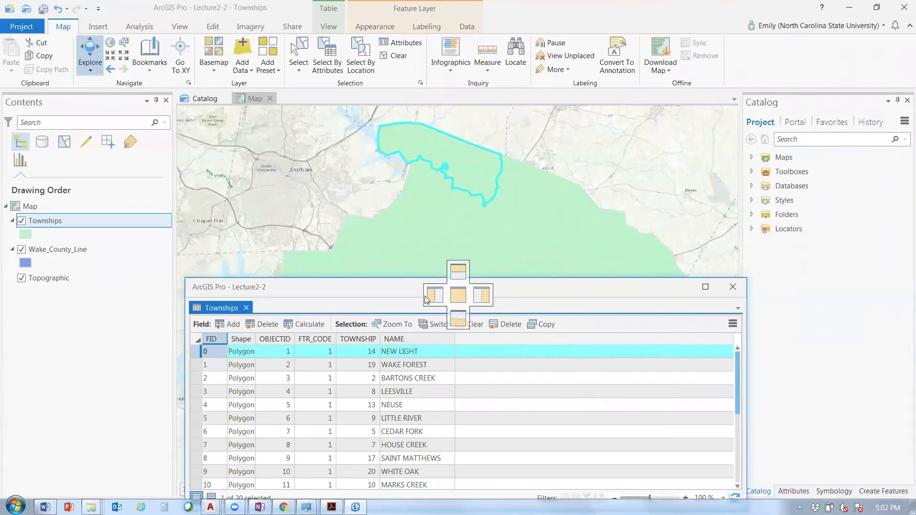
pyautogui.moveTo(426, 299); pyautogui.dragTo(488, 419)
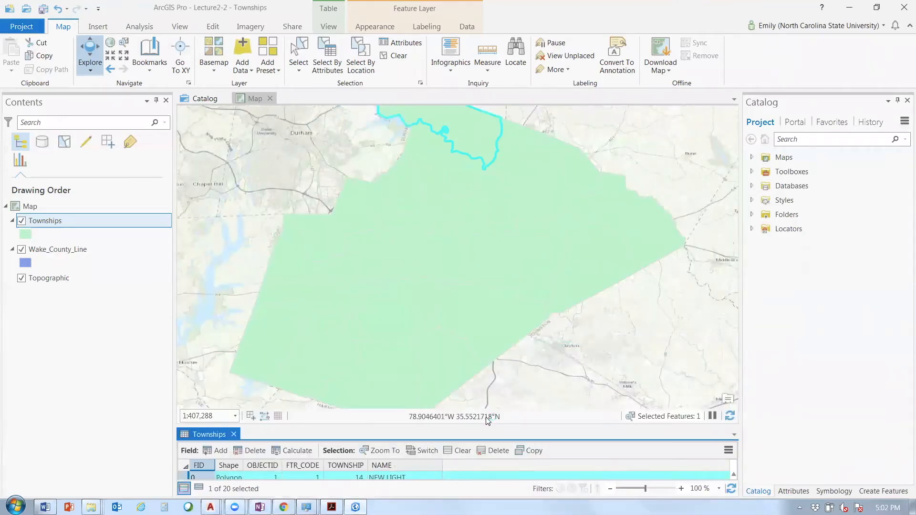
pyautogui.click(229, 434)
pyautogui.click(188, 429)
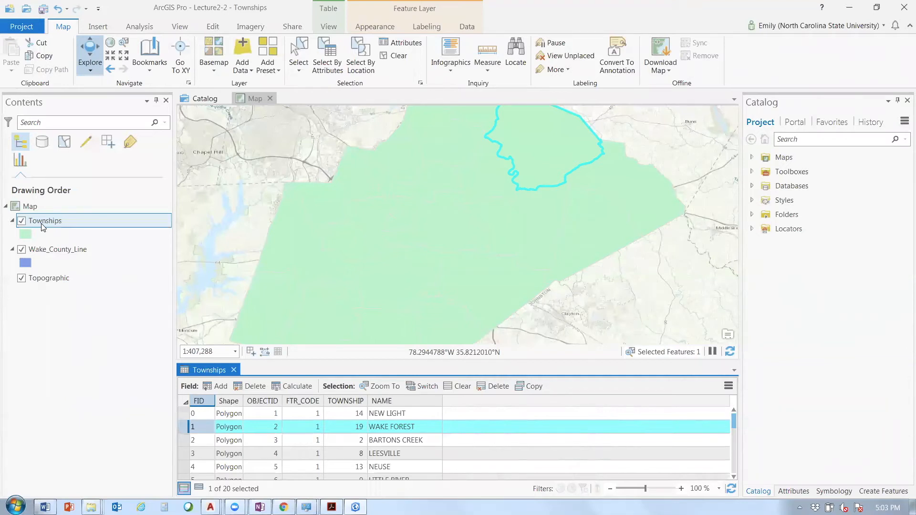
# Open the symbology settings for the Townships layer, review the available symbology types, and set the primary symbology to Unique Values
pyautogui.click(44, 372)
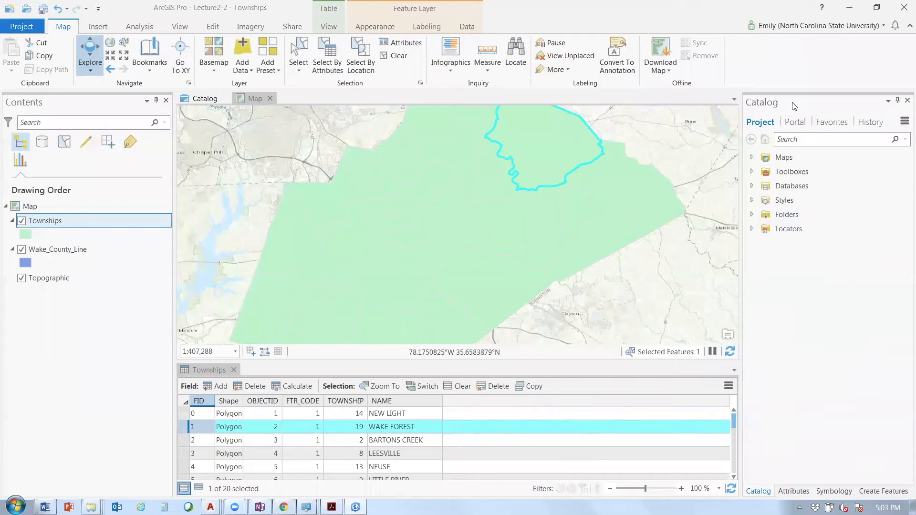
pyautogui.click(833, 491)
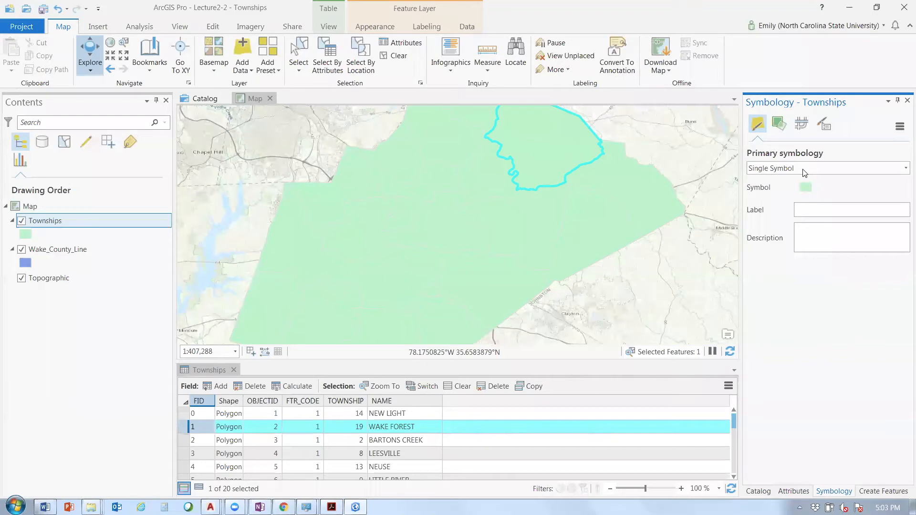
pyautogui.click(905, 170)
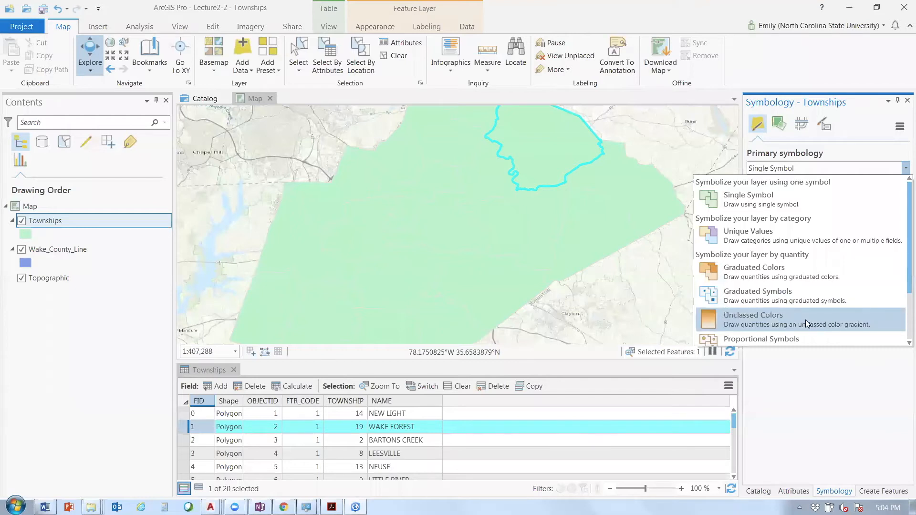
pyautogui.scroll(-1, 816, 305)
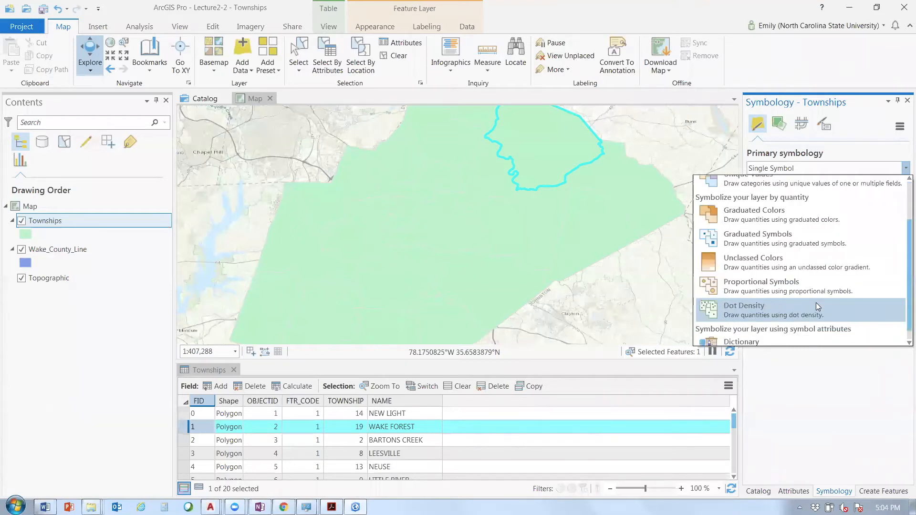
pyautogui.scroll(1, 816, 306)
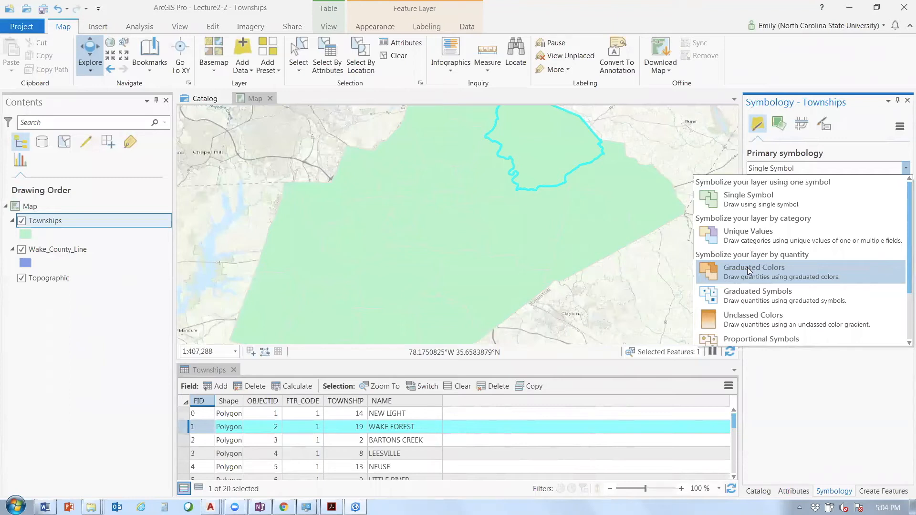
pyautogui.click(747, 267)
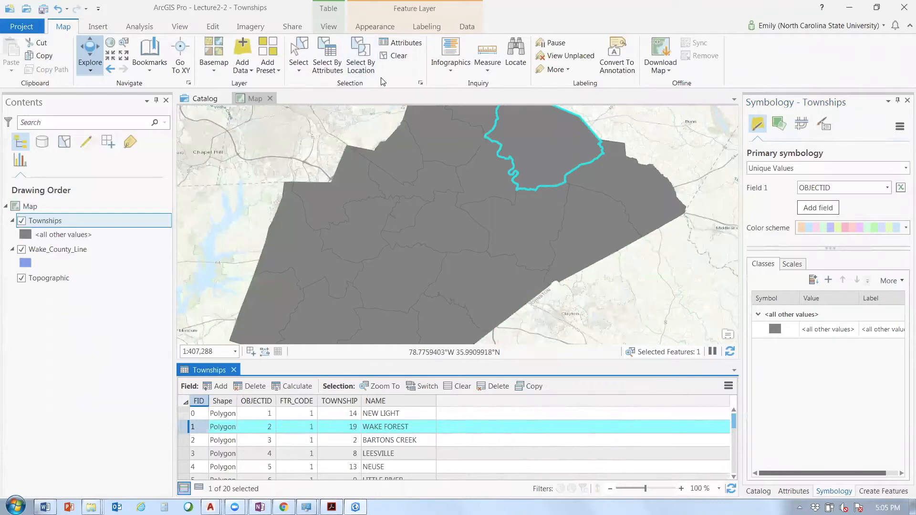
# Clear the township selection and zoom the map to the Townships layer after stepping back and forward through previous extents
pyautogui.click(397, 56)
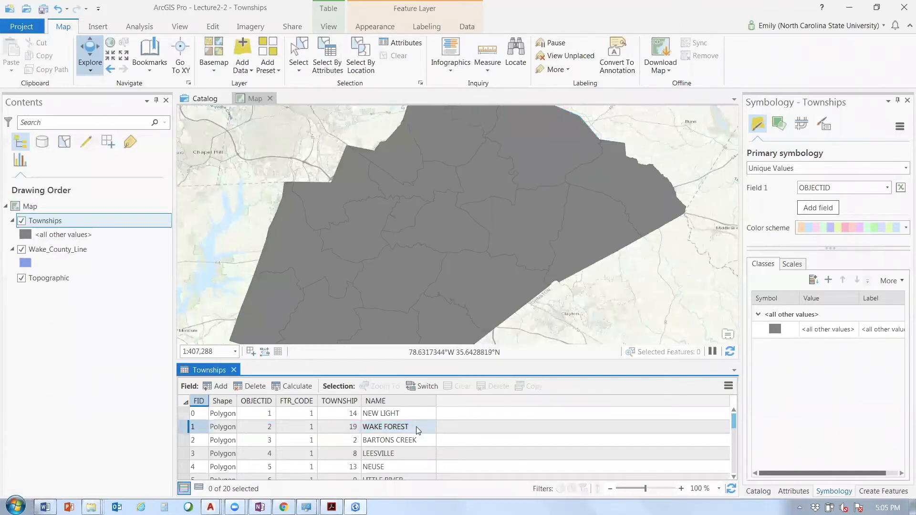
pyautogui.click(114, 50)
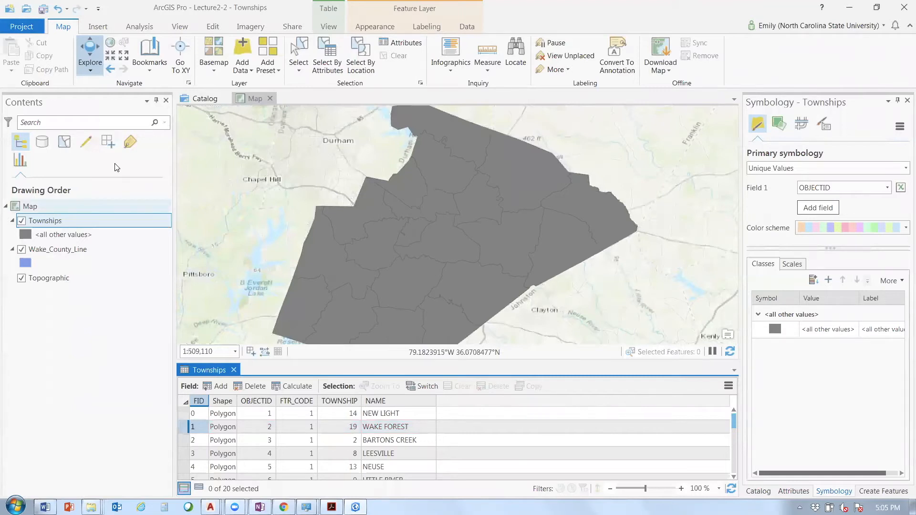
pyautogui.click(110, 70)
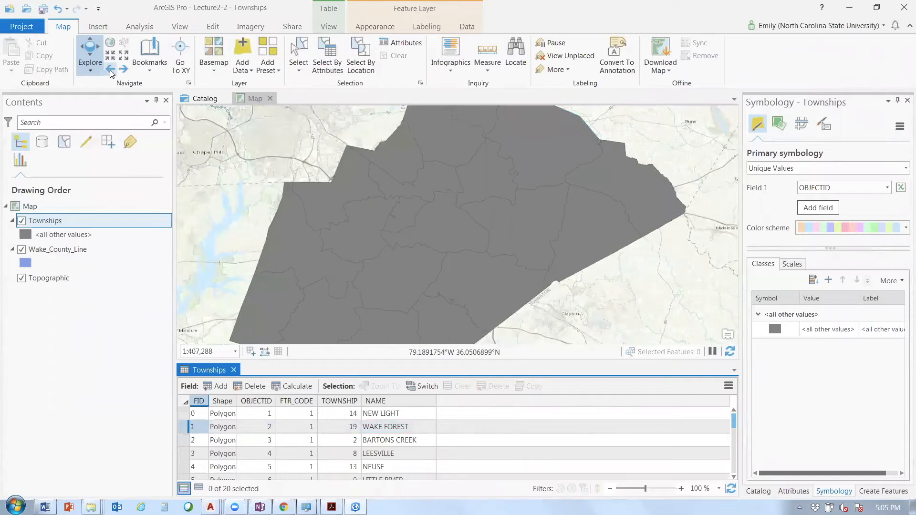
pyautogui.click(110, 70)
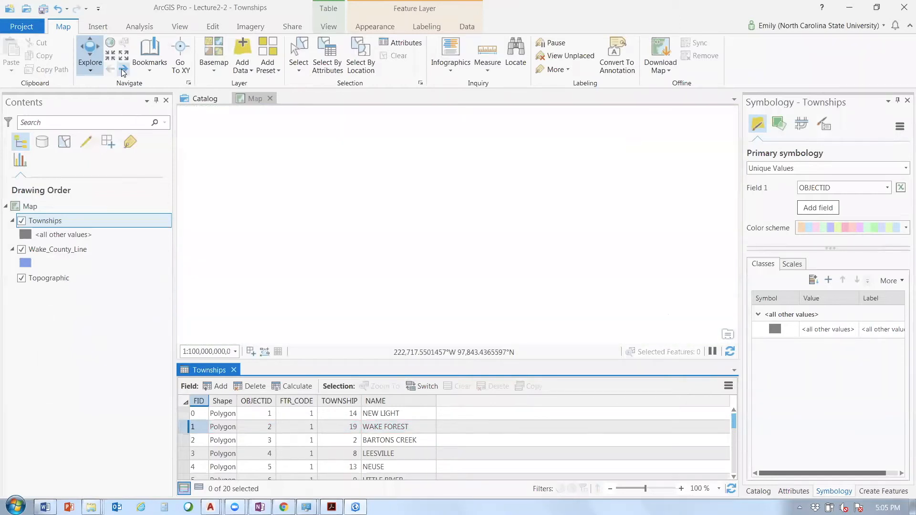
pyautogui.click(124, 70)
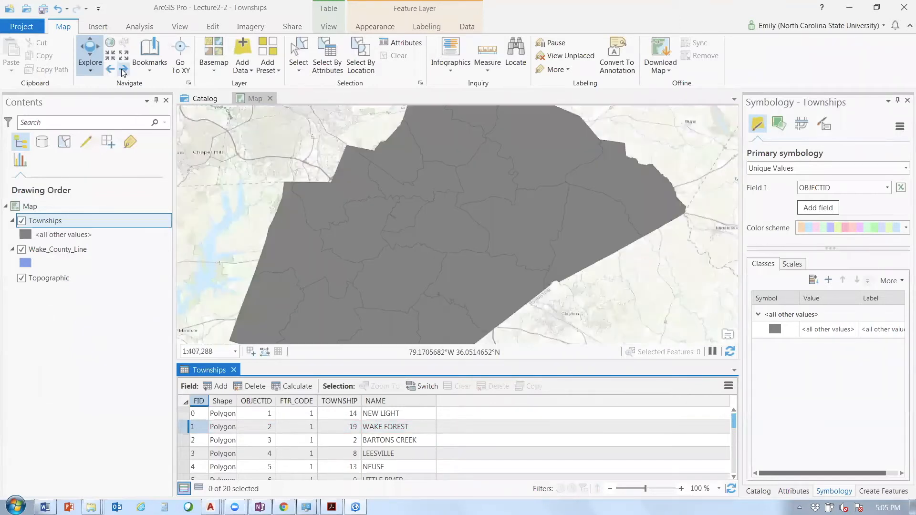
pyautogui.rightClick(77, 225)
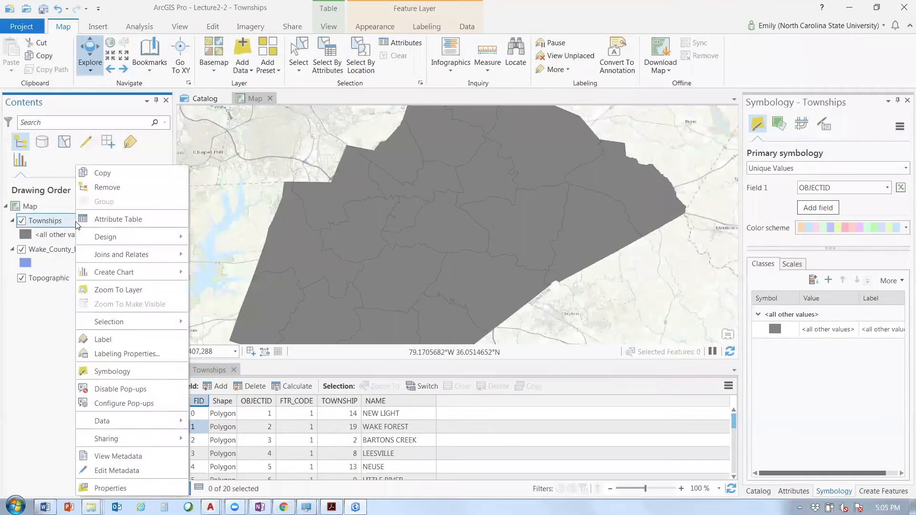
pyautogui.click(159, 288)
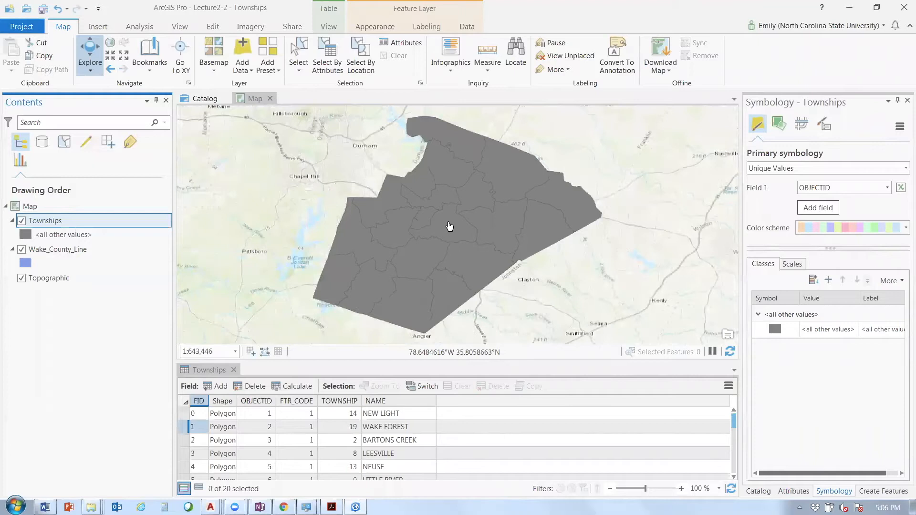
# View the map's full extent, then return to the extent of the Townships layer
pyautogui.scroll(1, 454, 228)
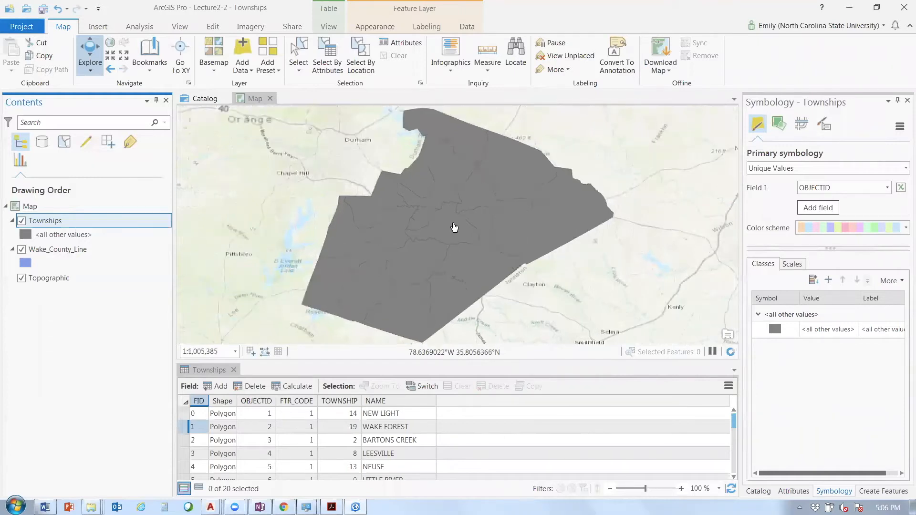
pyautogui.click(110, 42)
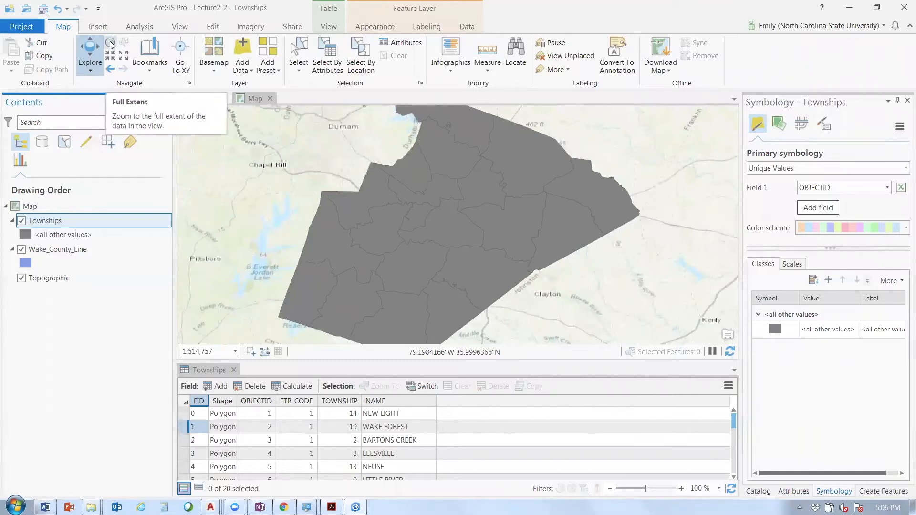
pyautogui.click(110, 44)
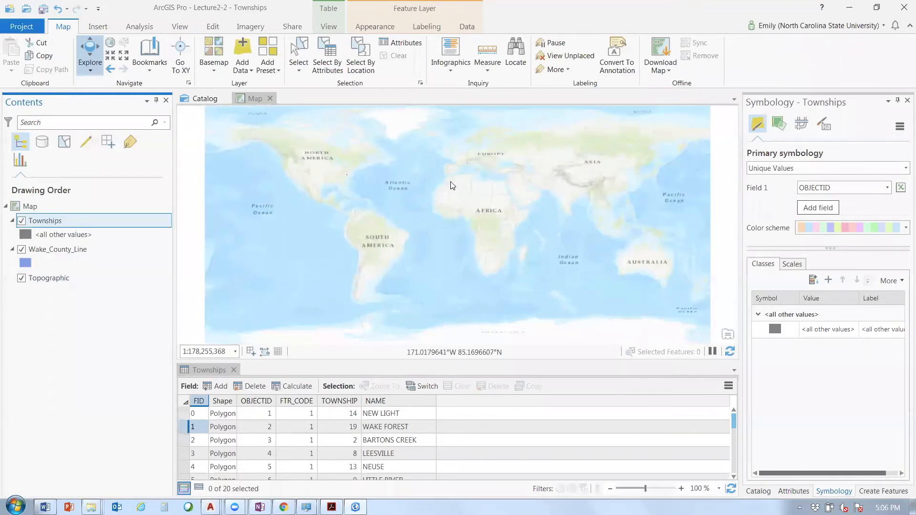
pyautogui.click(110, 71)
pyautogui.rightClick(62, 223)
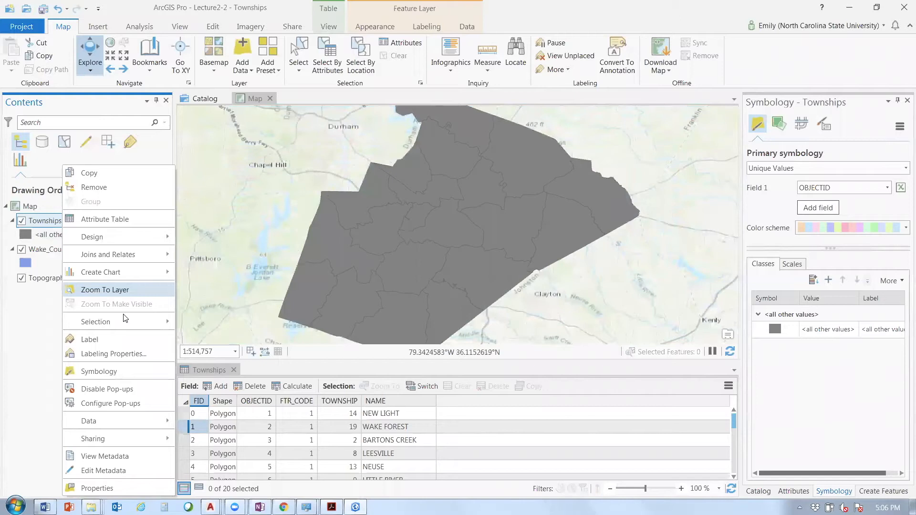
pyautogui.click(105, 289)
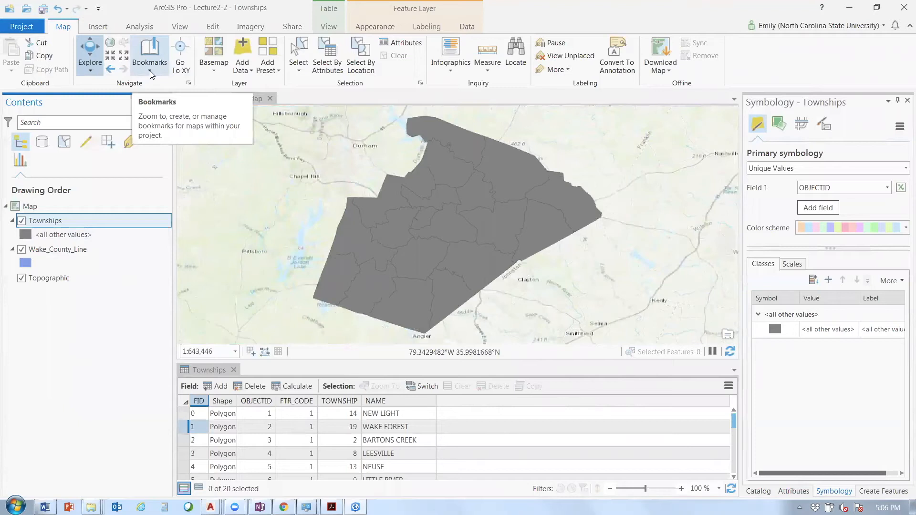
# Create a map bookmark named Wake County for the current view
pyautogui.click(151, 72)
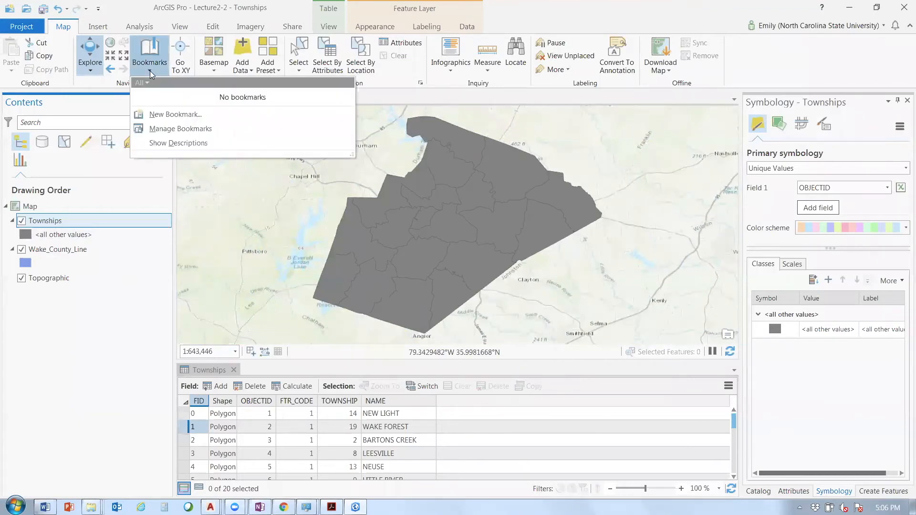
pyautogui.click(158, 115)
pyautogui.write('Wak')
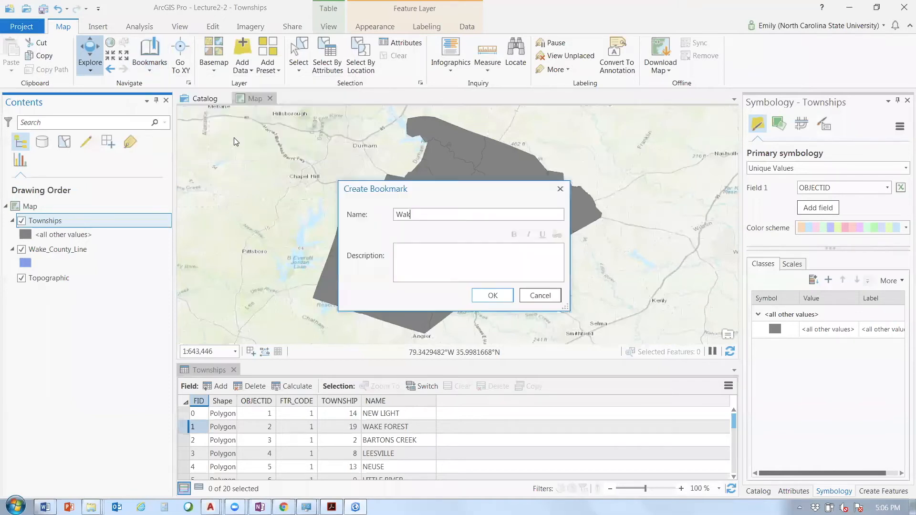
pyautogui.write('e County')
pyautogui.press('Return')
# Test the Wake County bookmark by zooming to the full extent and returning to the bookmarked view
pyautogui.click(112, 48)
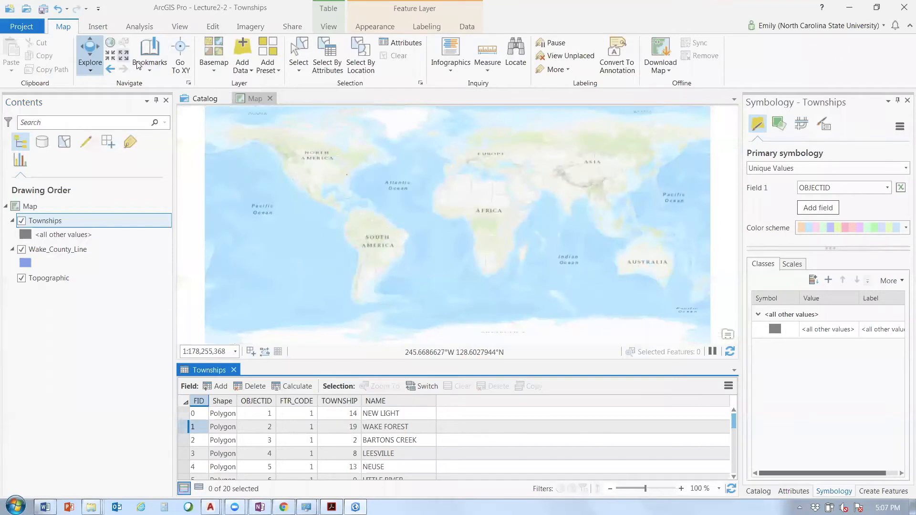
pyautogui.click(149, 69)
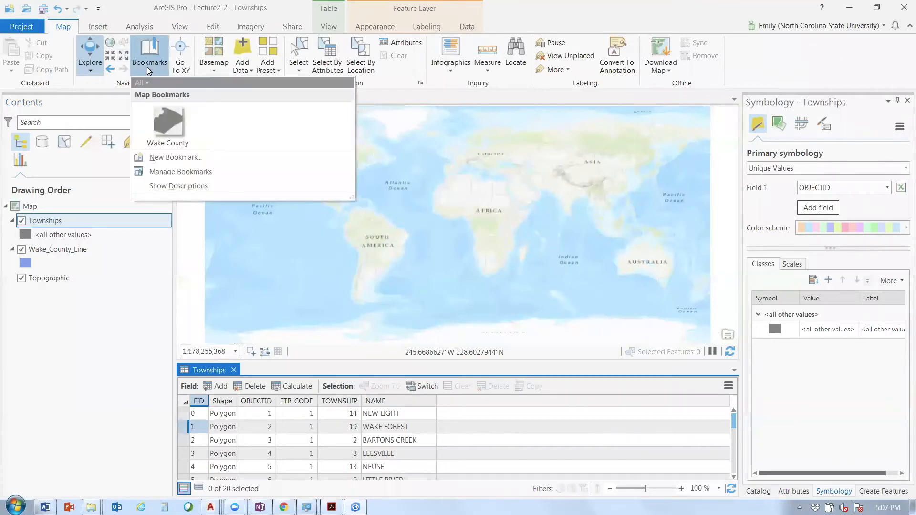
pyautogui.click(162, 131)
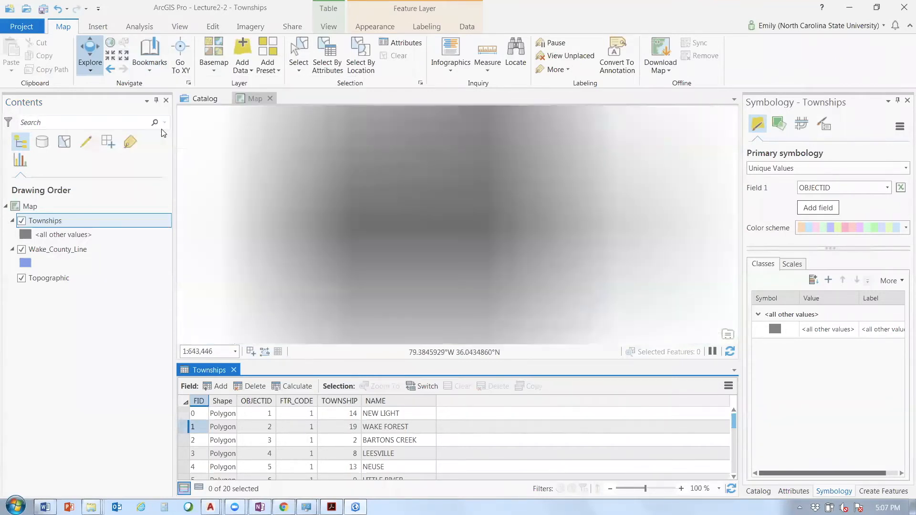
pyautogui.click(71, 224)
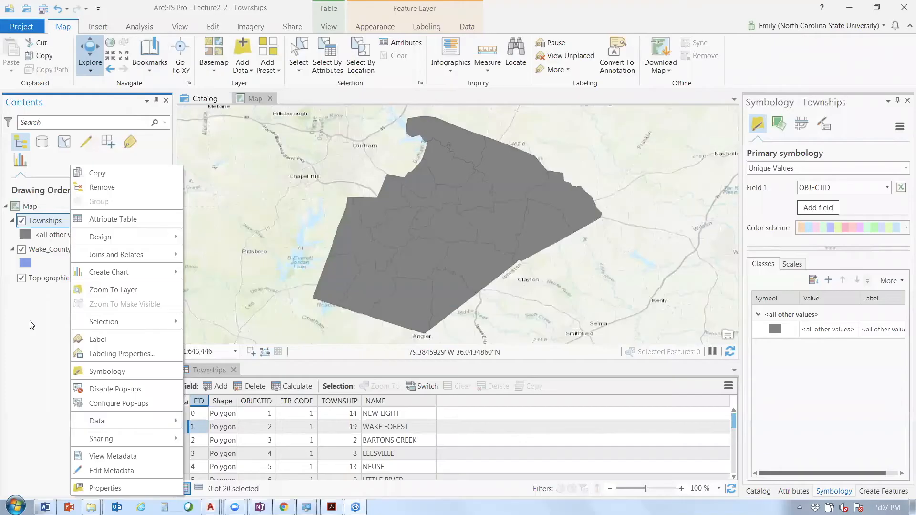
pyautogui.click(31, 325)
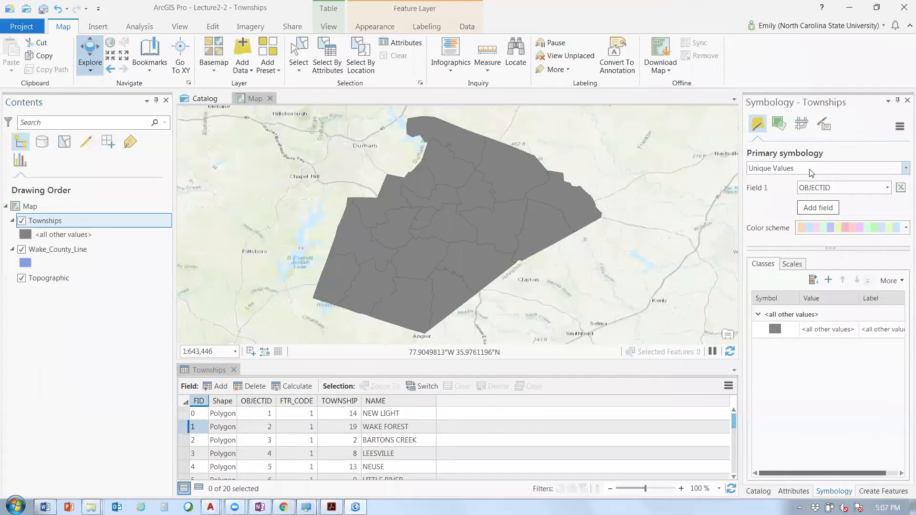
# Symbolize the Townships by the NAME field and apply the darker multicolour color scheme
pyautogui.click(887, 189)
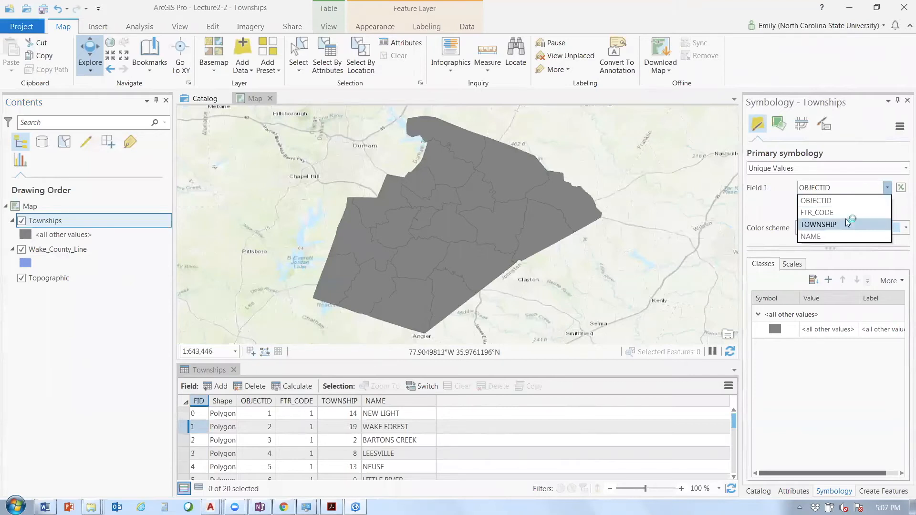
pyautogui.click(839, 236)
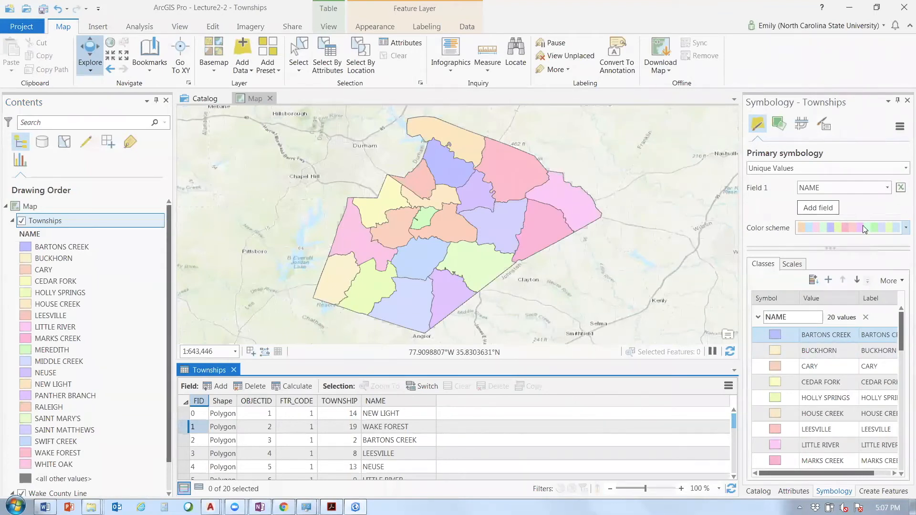
pyautogui.click(903, 231)
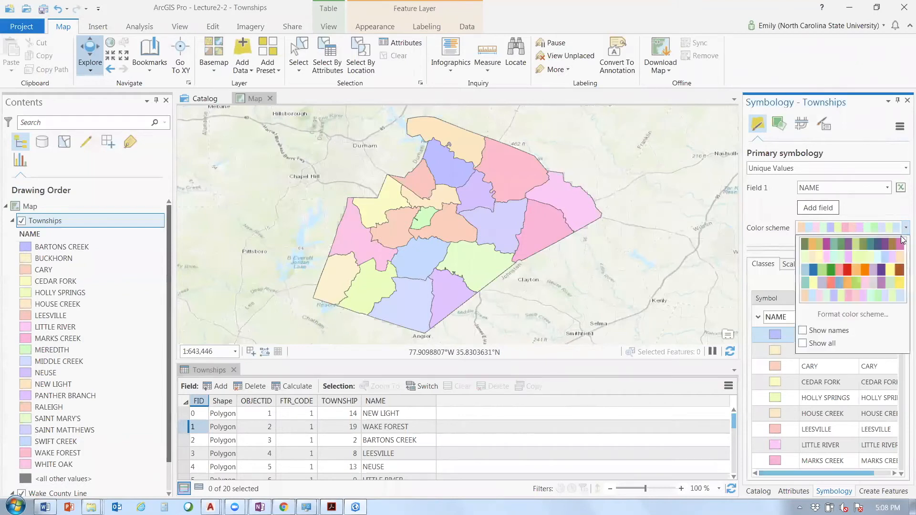
pyautogui.click(865, 274)
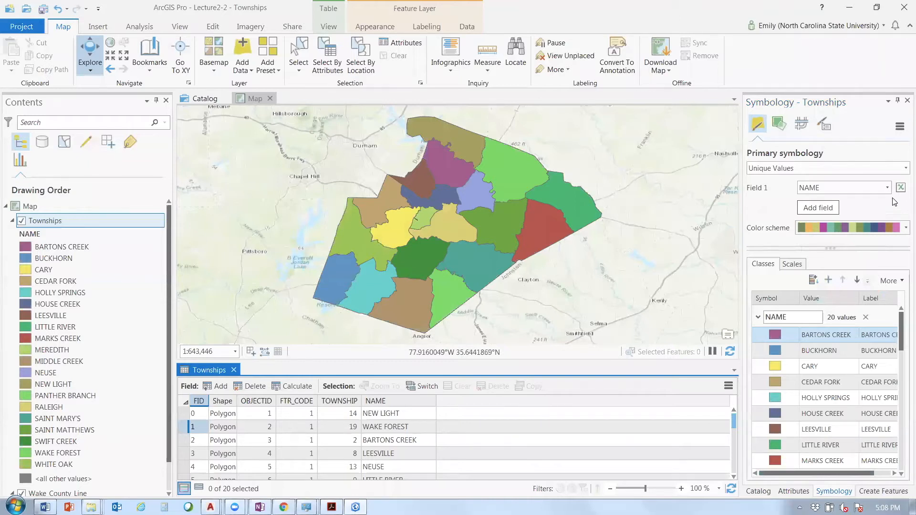
# Change the BARTONS CREEK class symbol to the pale Cemetery symbol from the ArcGIS 2D gallery
pyautogui.click(775, 335)
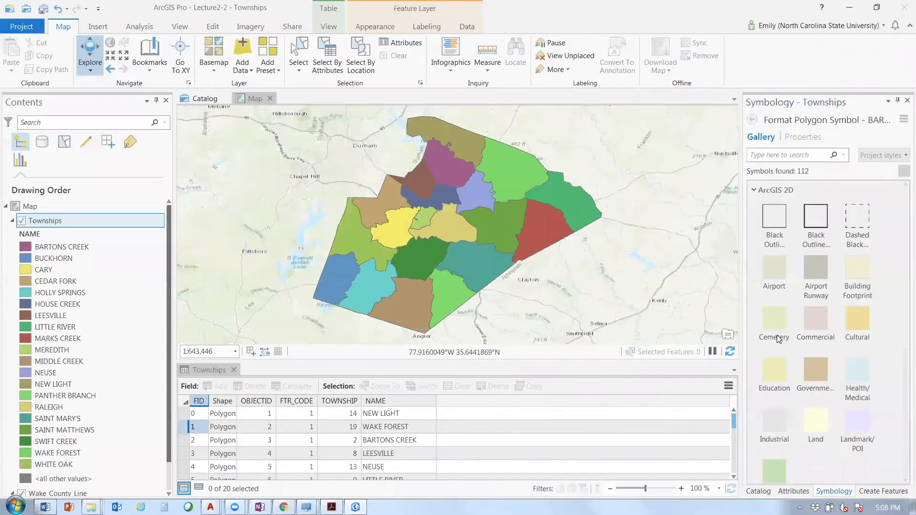
pyautogui.press('Escape')
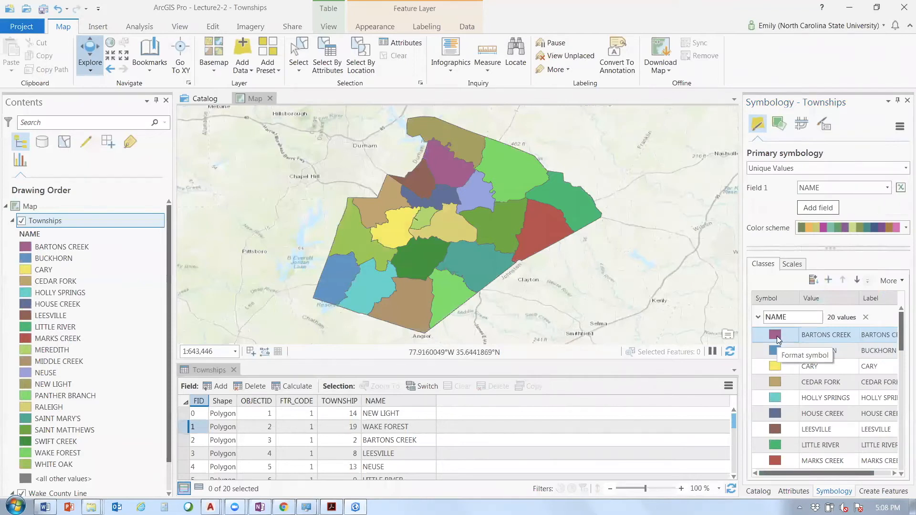
pyautogui.click(778, 339)
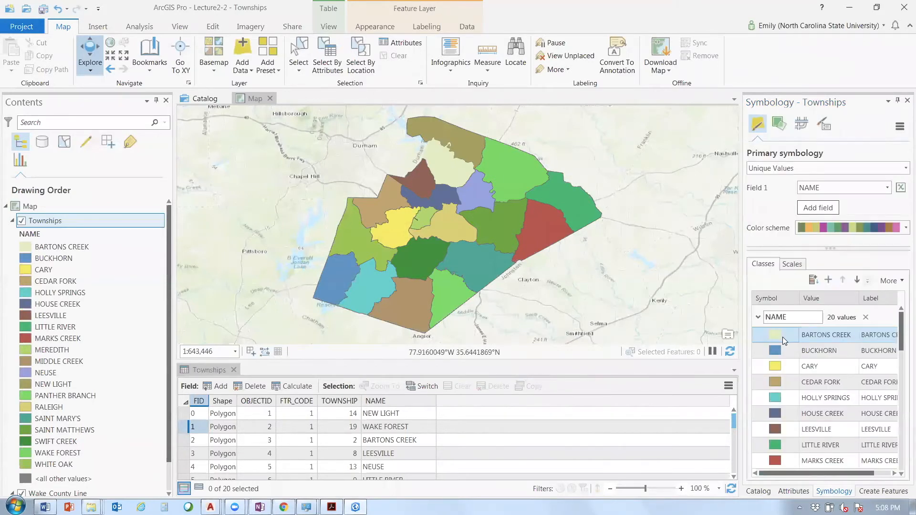
# Try several ArcGIS 2D gallery symbols on the BARTONS CREEK class, ending with Water (area), and check the ArcGIS 3D symbols
pyautogui.click(783, 337)
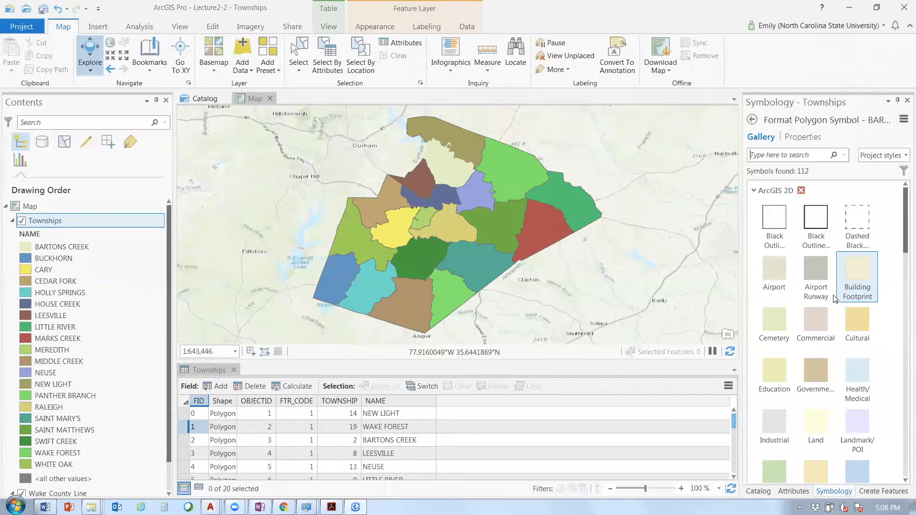
pyautogui.moveTo(746, 226); pyautogui.dragTo(673, 226)
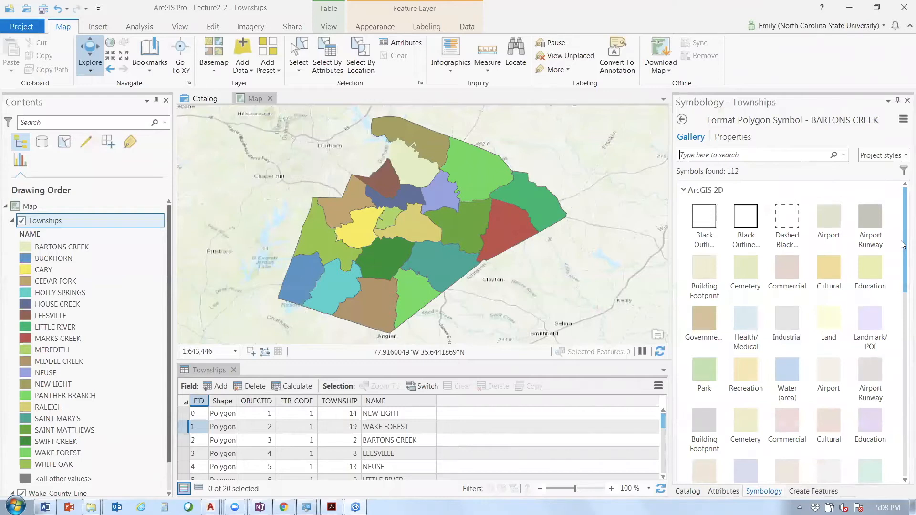
pyautogui.click(709, 351)
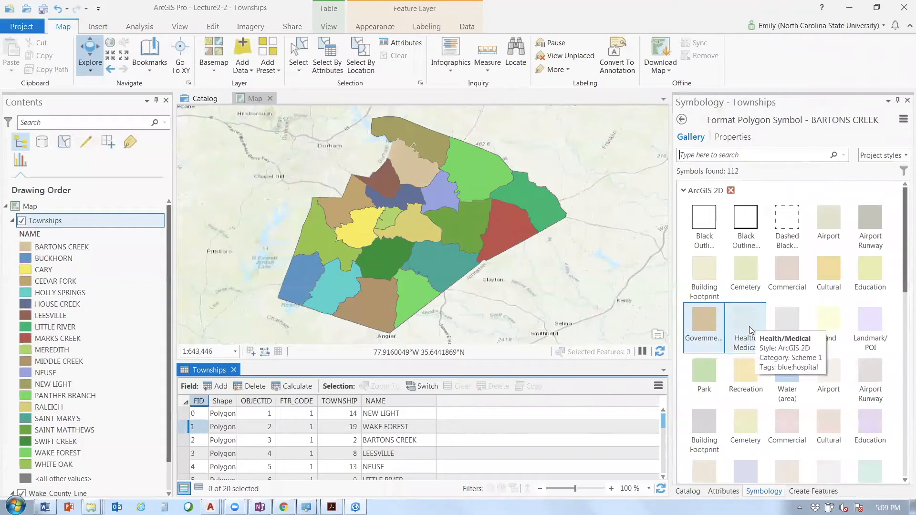
pyautogui.click(749, 326)
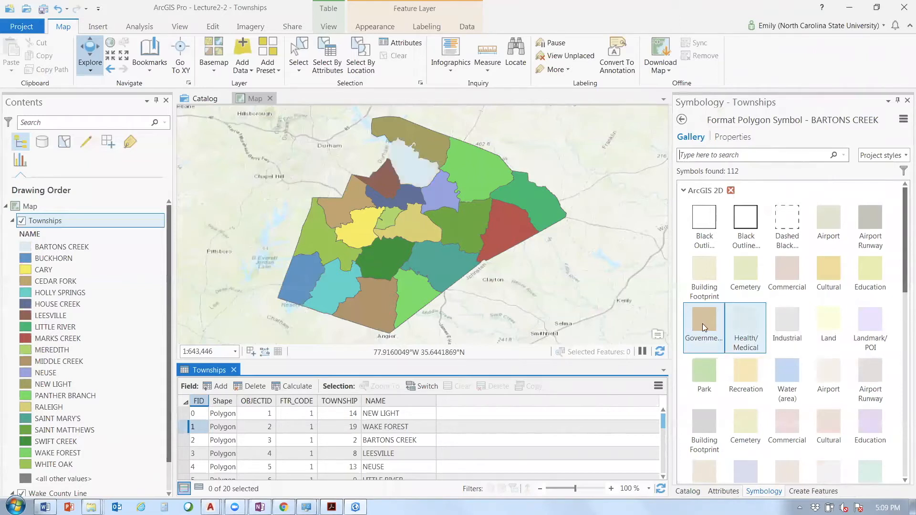
pyautogui.click(703, 324)
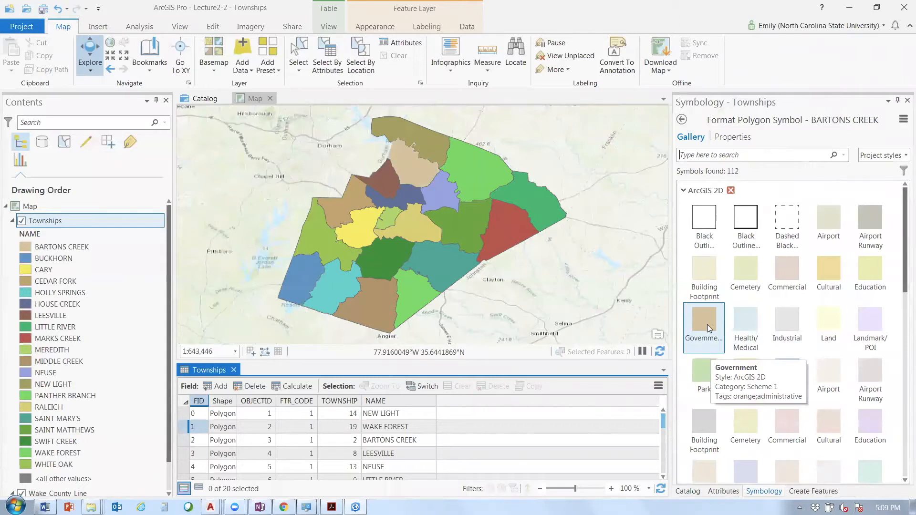
pyautogui.click(704, 375)
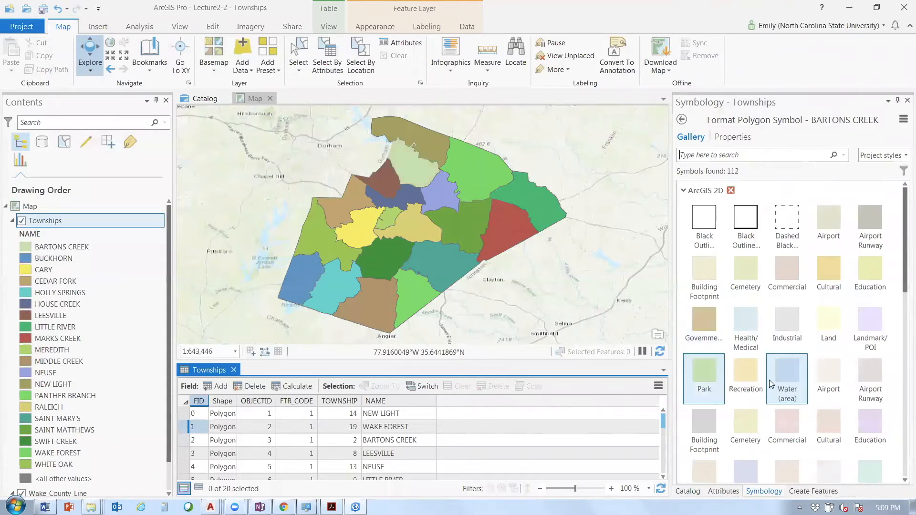
pyautogui.click(769, 380)
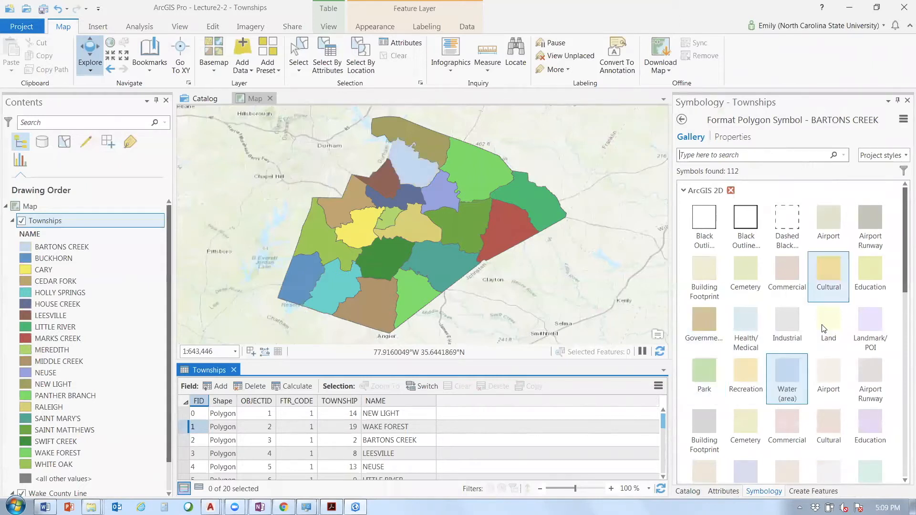
pyautogui.click(715, 192)
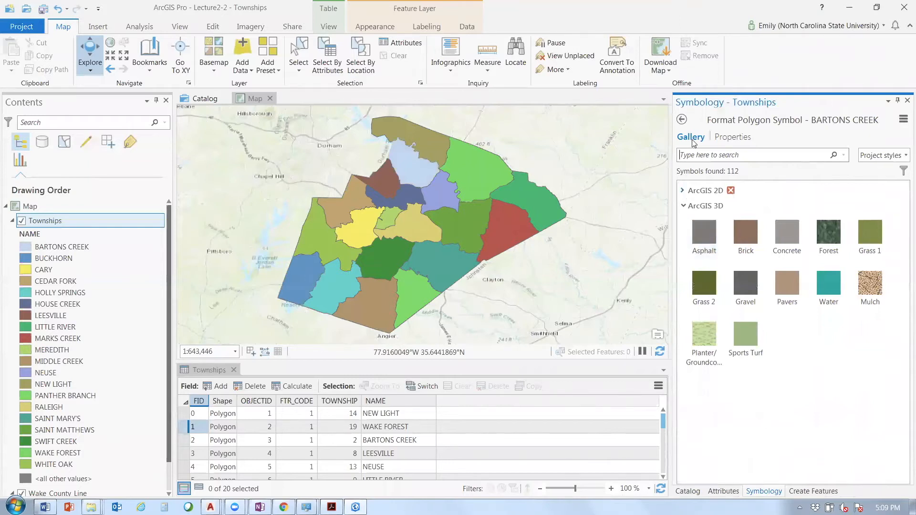
pyautogui.click(683, 190)
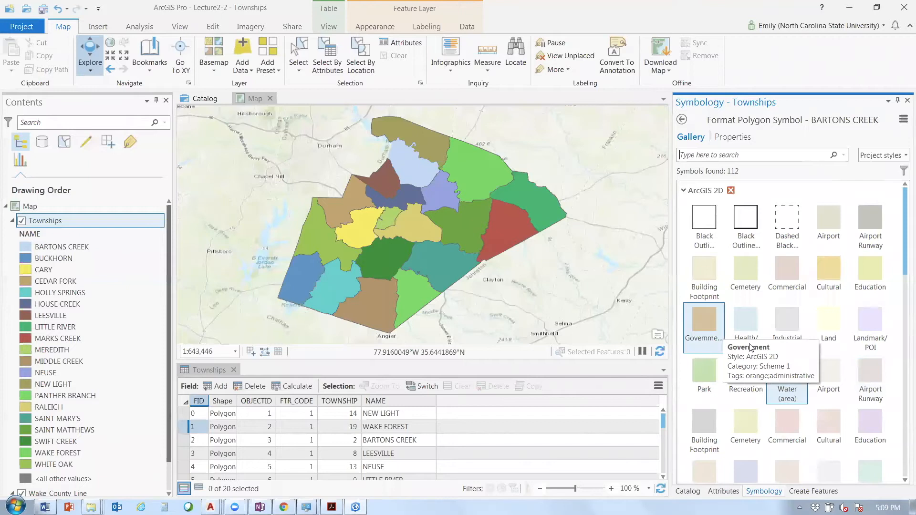
# Set the BARTONS CREEK fill color to the medium-dark green 38A800 in the symbol properties and apply it
pyautogui.click(728, 138)
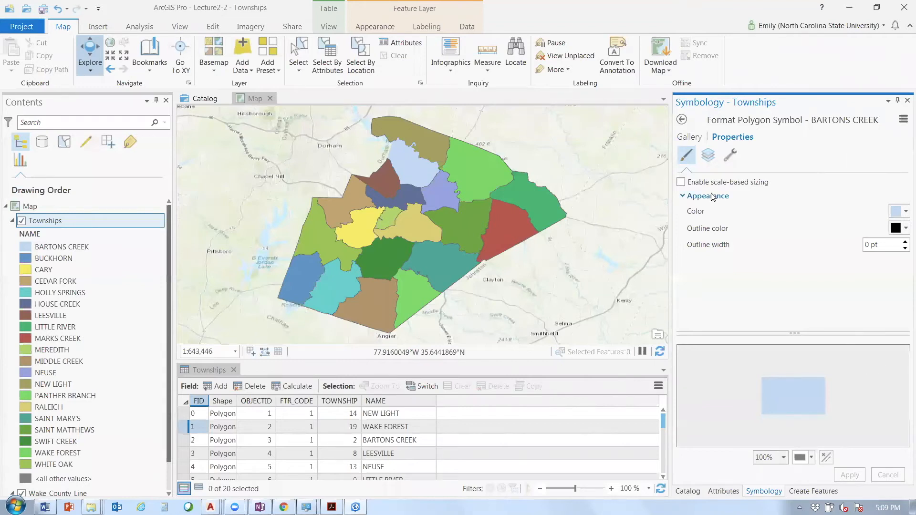
pyautogui.click(904, 213)
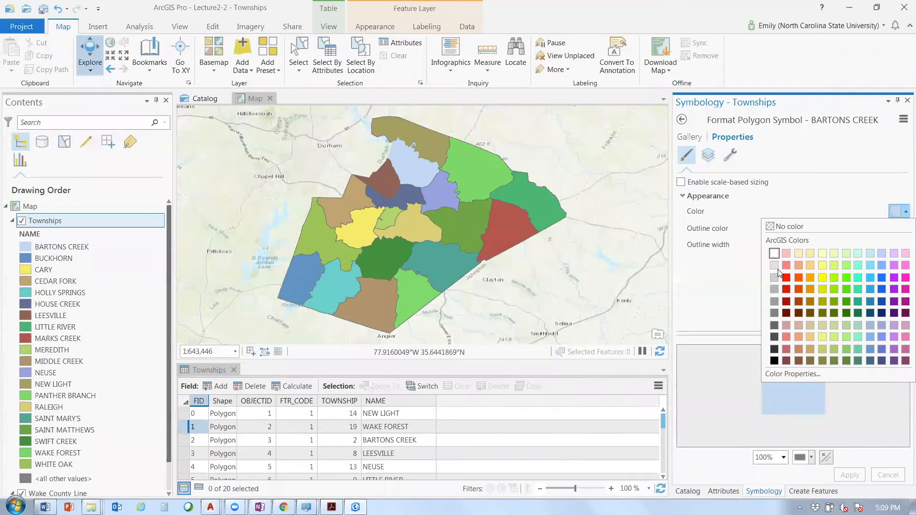
pyautogui.click(847, 302)
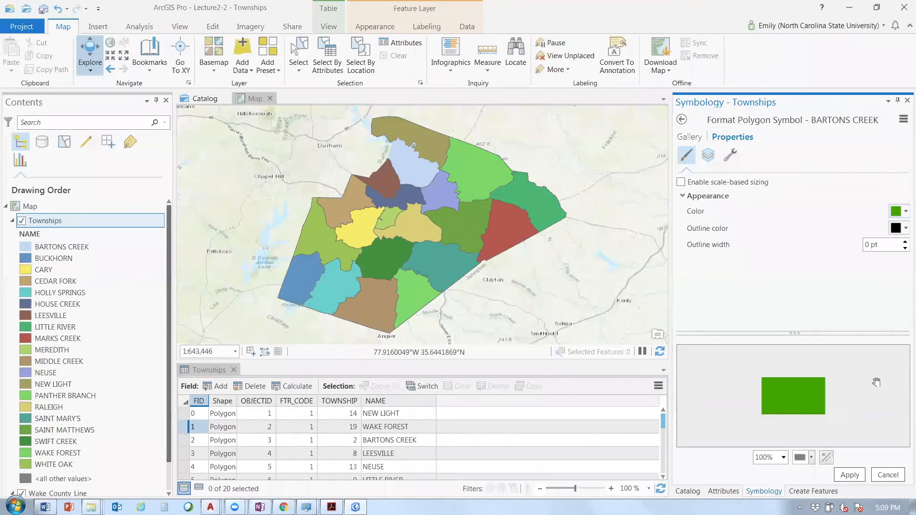
pyautogui.press('Return')
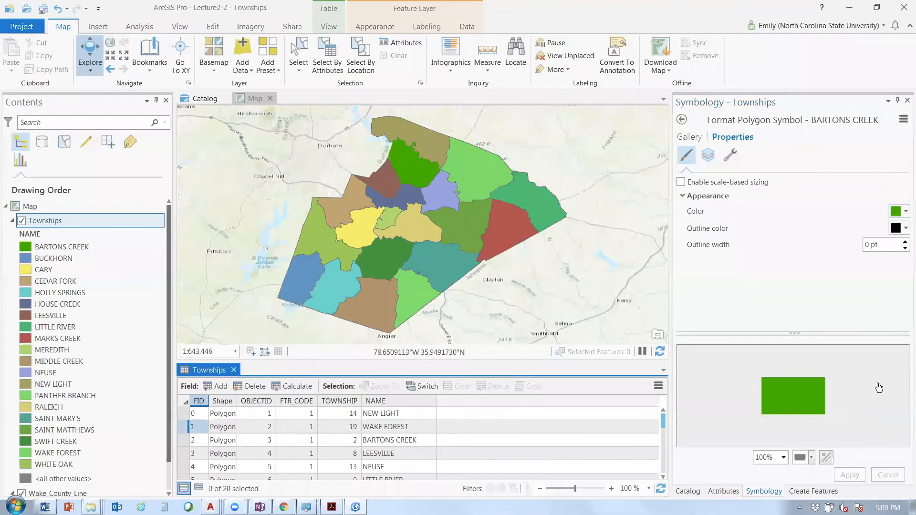
# Review the available color models for the BARTONS CREEK fill, then set its color transparency to 50% and apply it
pyautogui.hotkey('alt', 'Down')
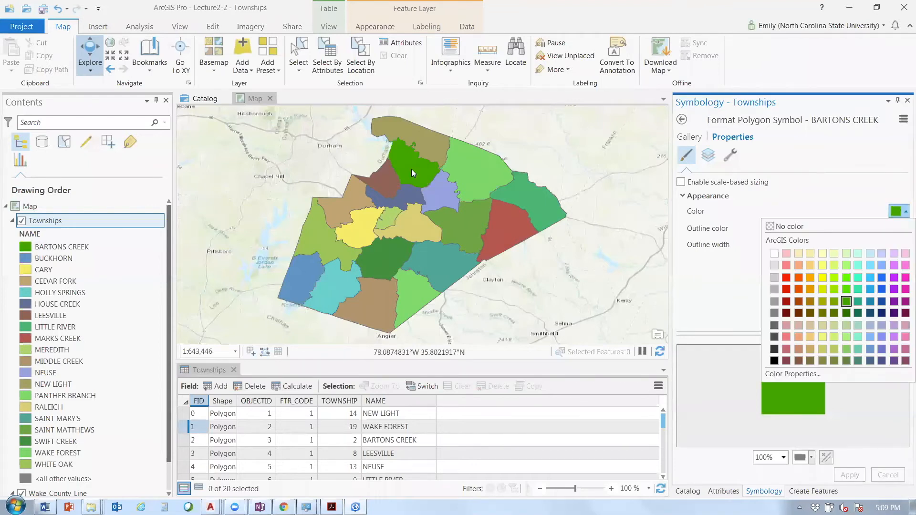
pyautogui.press('Return')
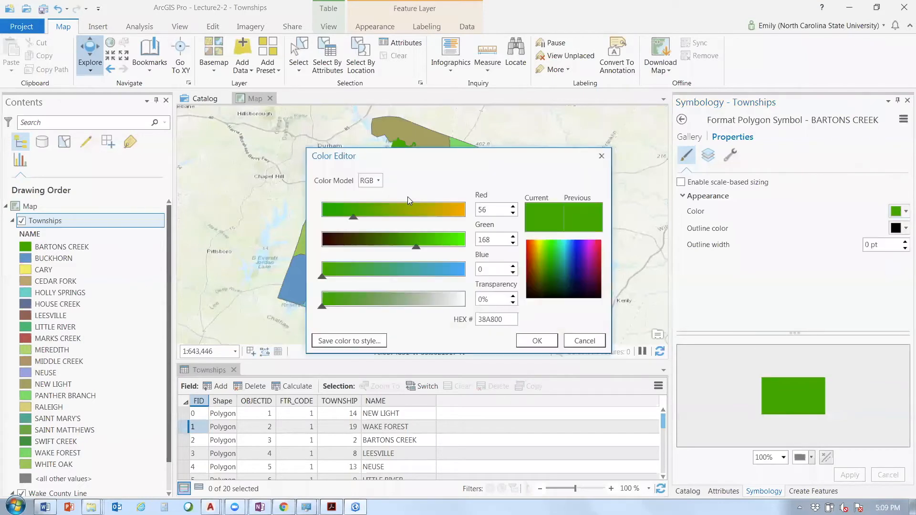
pyautogui.click(377, 181)
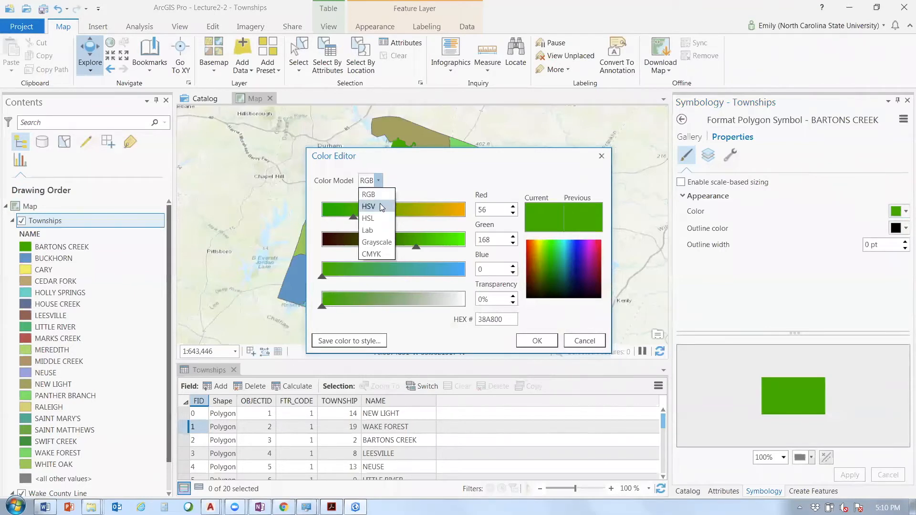
pyautogui.press('Down')
pyautogui.press('Down')
pyautogui.press('Down')
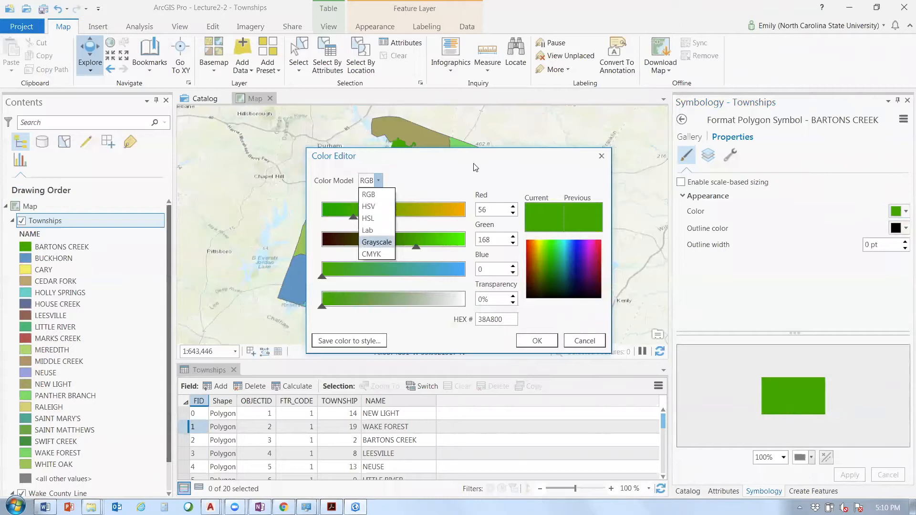
pyautogui.click(478, 299)
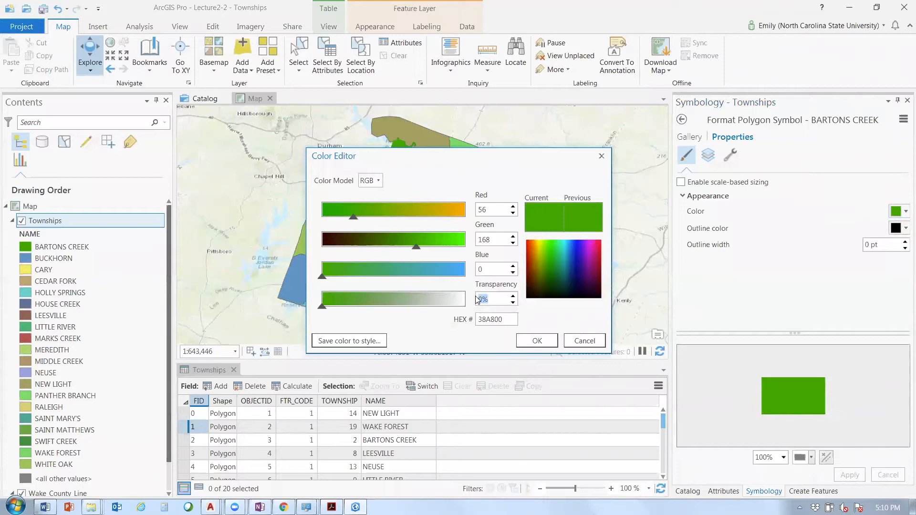
pyautogui.write('50')
pyautogui.press('Return')
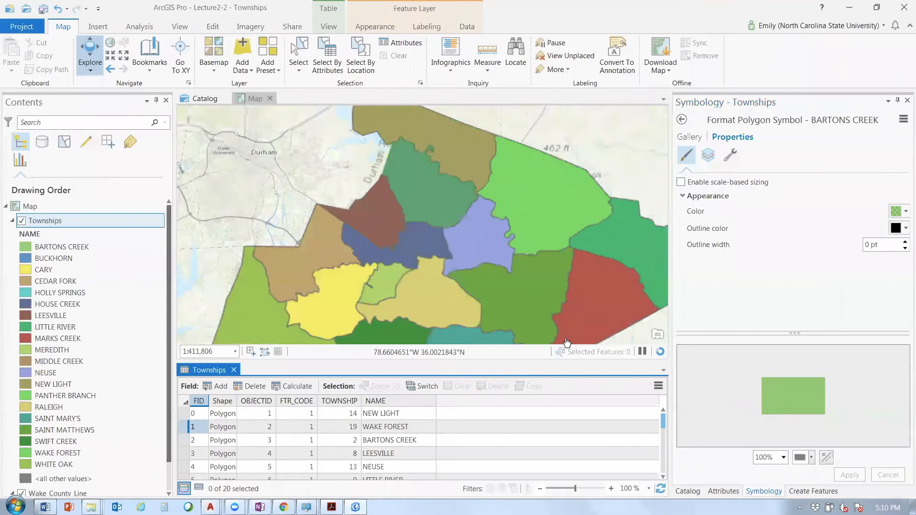
# Set the BARTONS CREEK fill color's transparency to 25%
pyautogui.scroll(3, 419, 155)
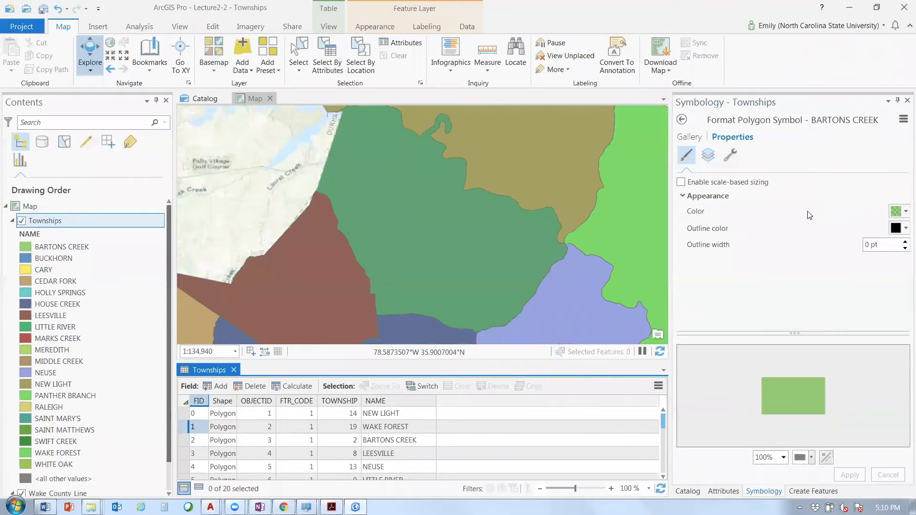
pyautogui.click(897, 211)
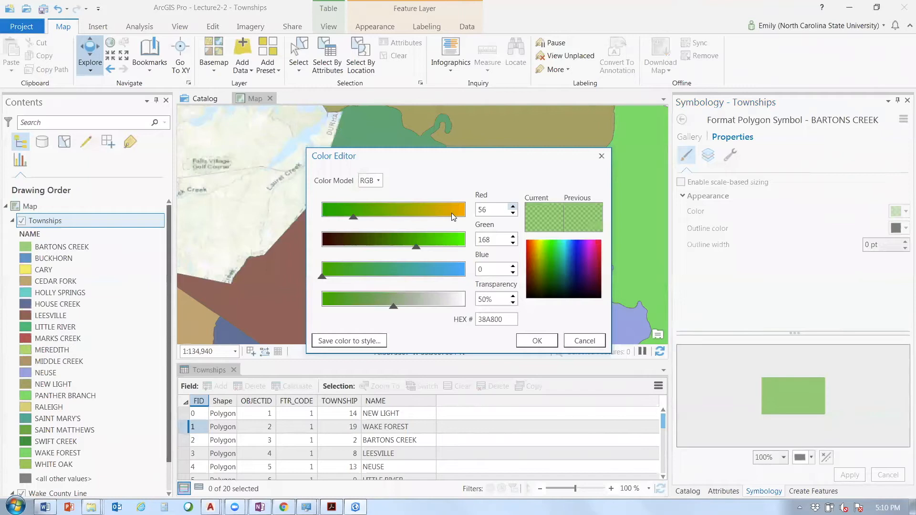
pyautogui.click(482, 299)
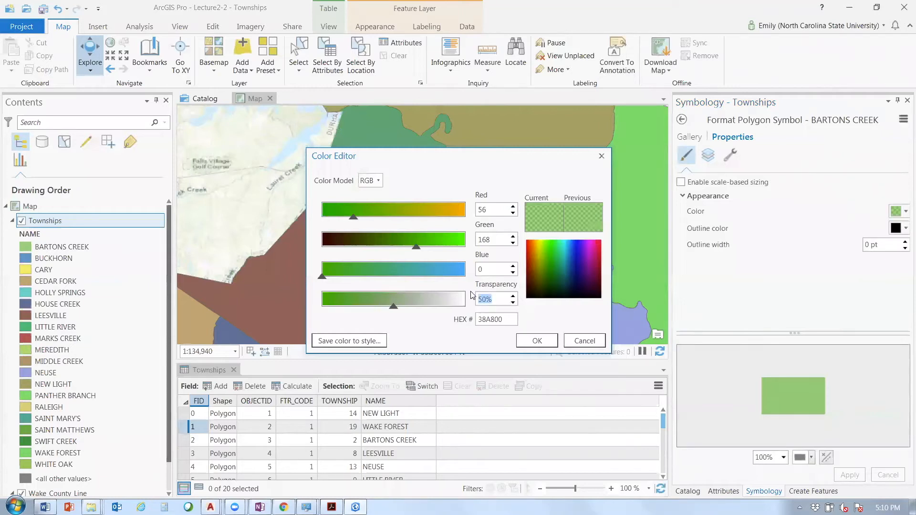
pyautogui.write('0')
pyautogui.press('Return')
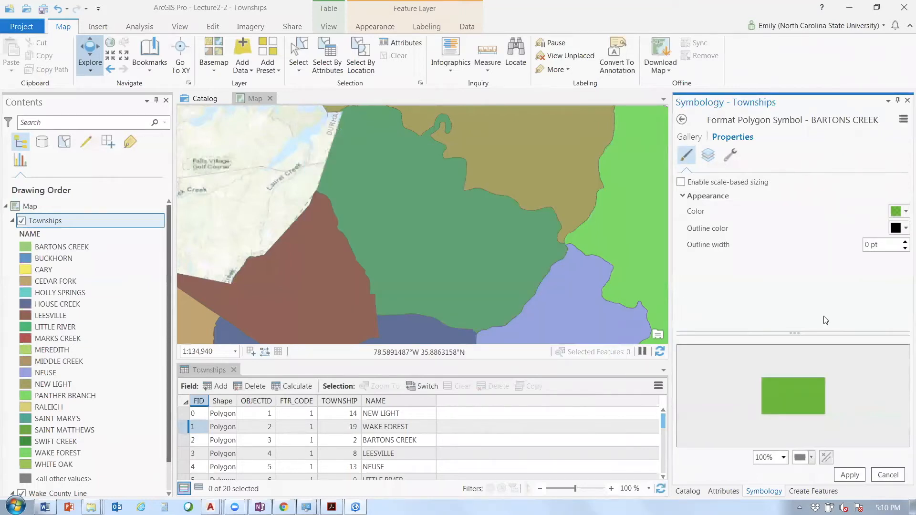
# Set the BARTONS CREEK fill color's transparency to 75% and apply the change to the map
pyautogui.click(905, 212)
pyautogui.click(763, 358)
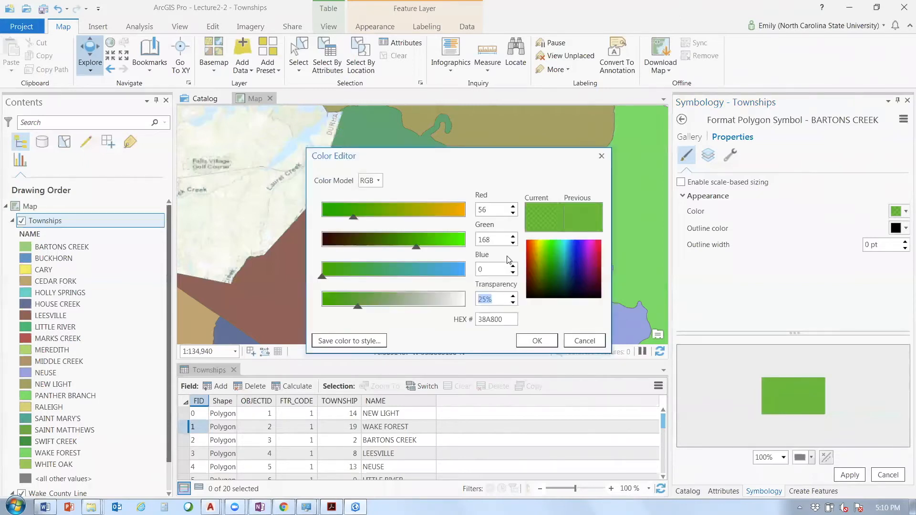
pyautogui.press('Return')
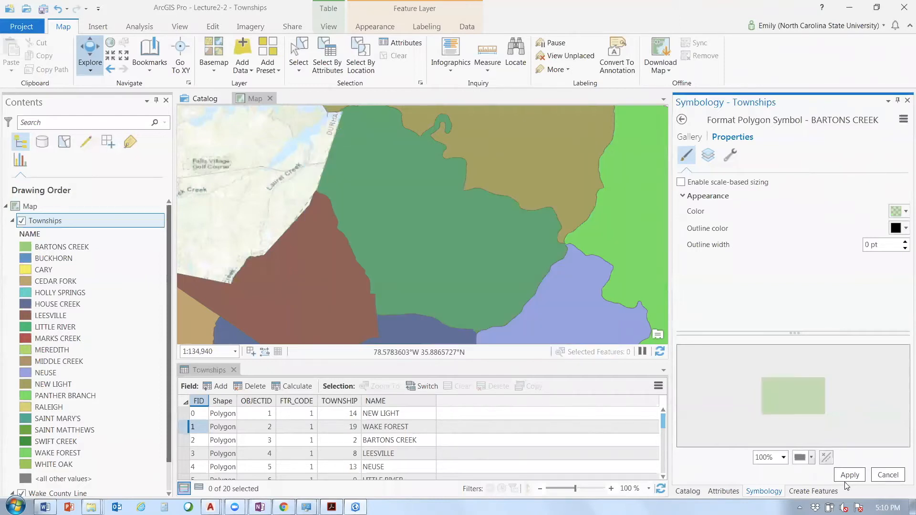
pyautogui.click(845, 482)
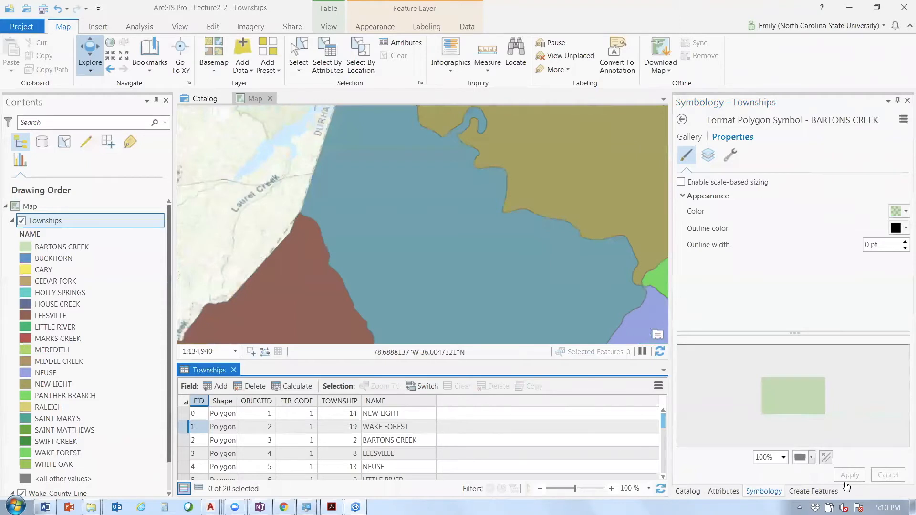
# Collapse the Townships legend, hide the Wake_County_Line layer, and inspect the basemap through the BARTONS CREEK polygon
pyautogui.scroll(2, 426, 241)
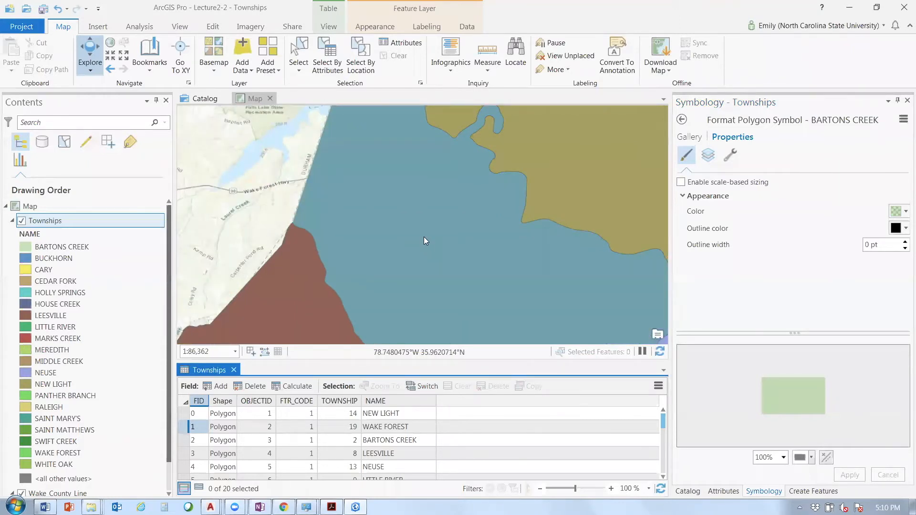
pyautogui.click(13, 221)
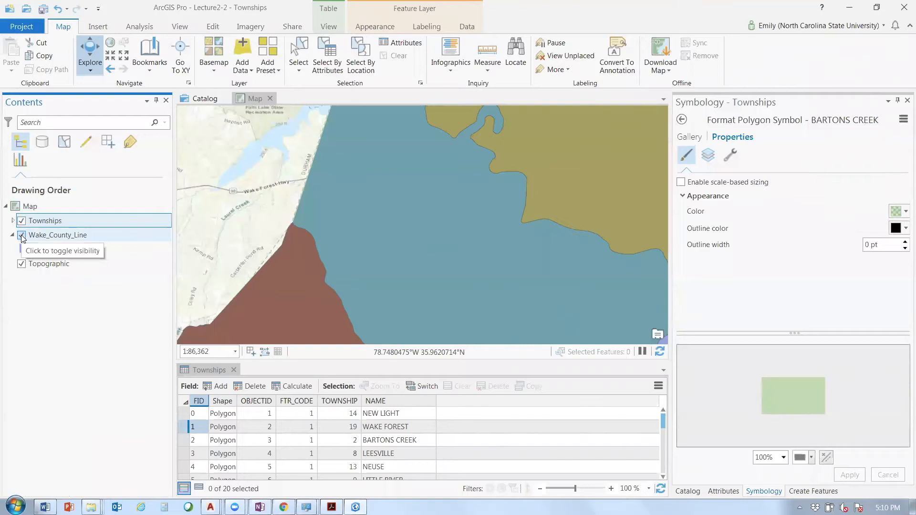
pyautogui.click(21, 235)
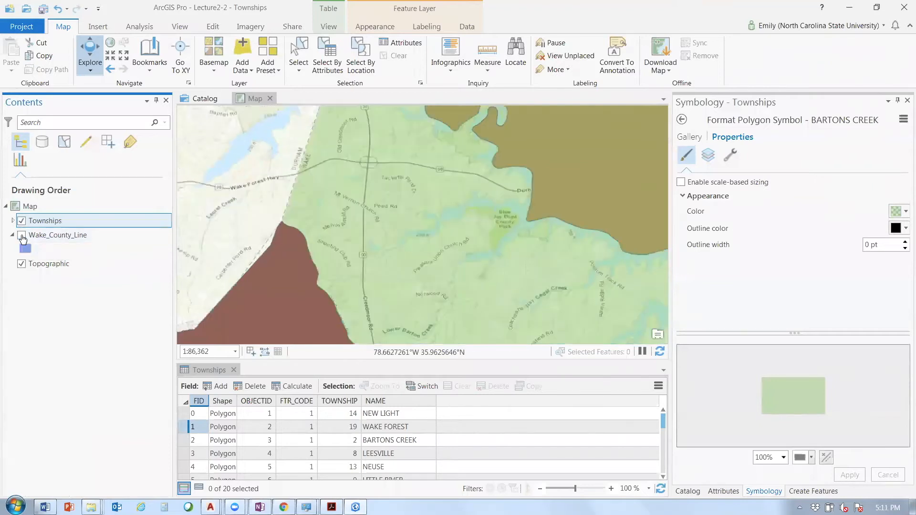
pyautogui.moveTo(448, 276); pyautogui.dragTo(439, 305)
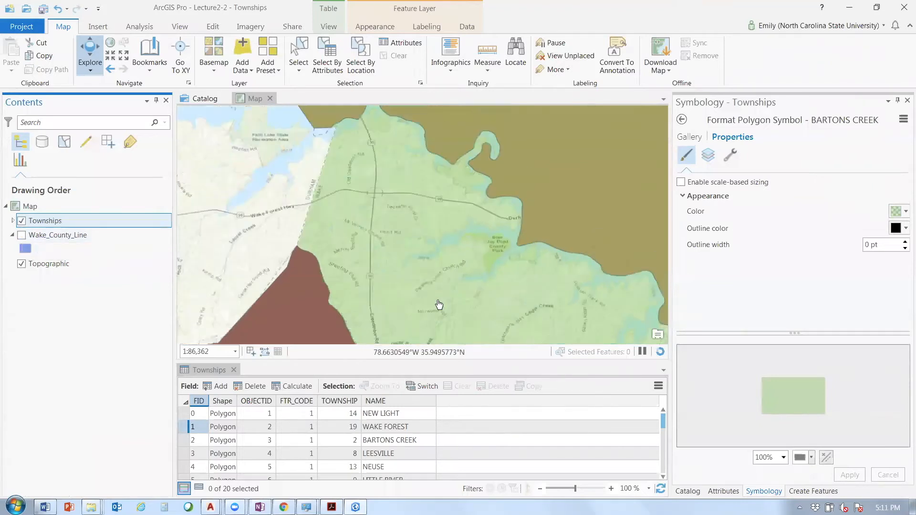
pyautogui.scroll(-2, 439, 304)
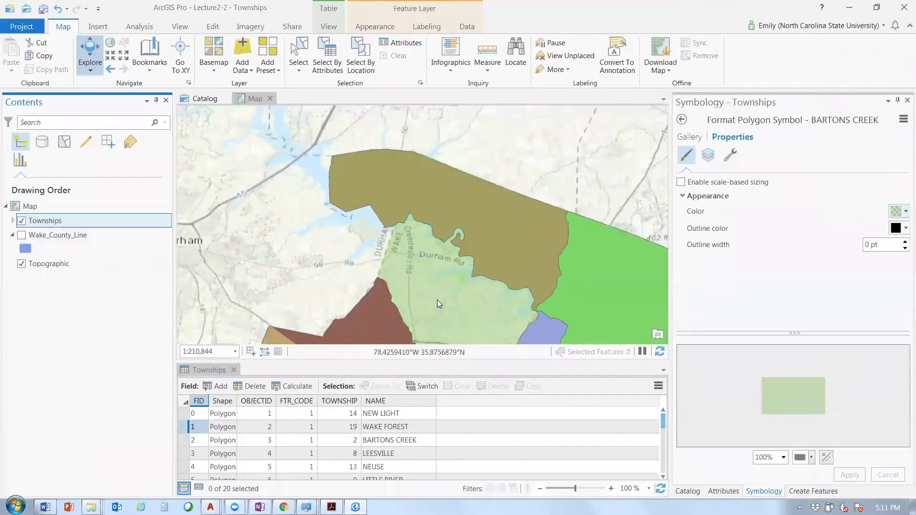
# Set the BARTONS CREEK fill color's transparency to 0% and apply the change
pyautogui.click(905, 209)
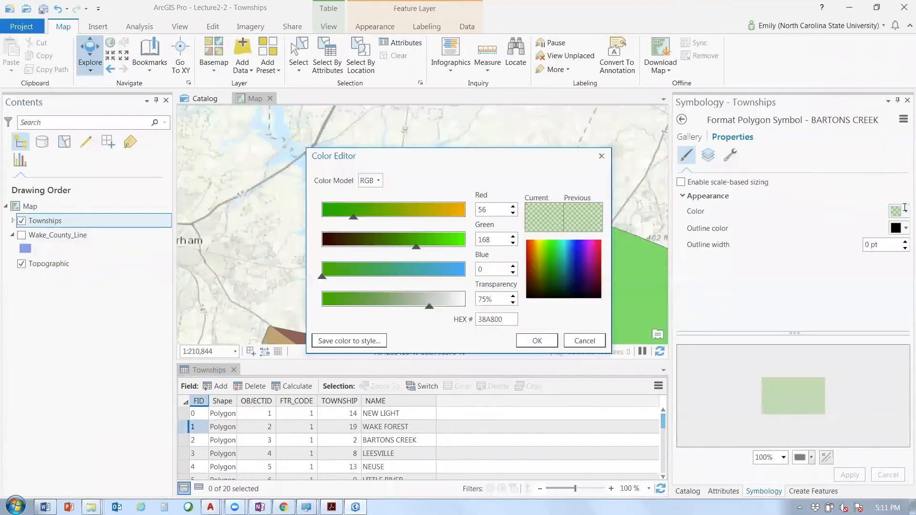
pyautogui.moveTo(430, 306); pyautogui.dragTo(317, 302)
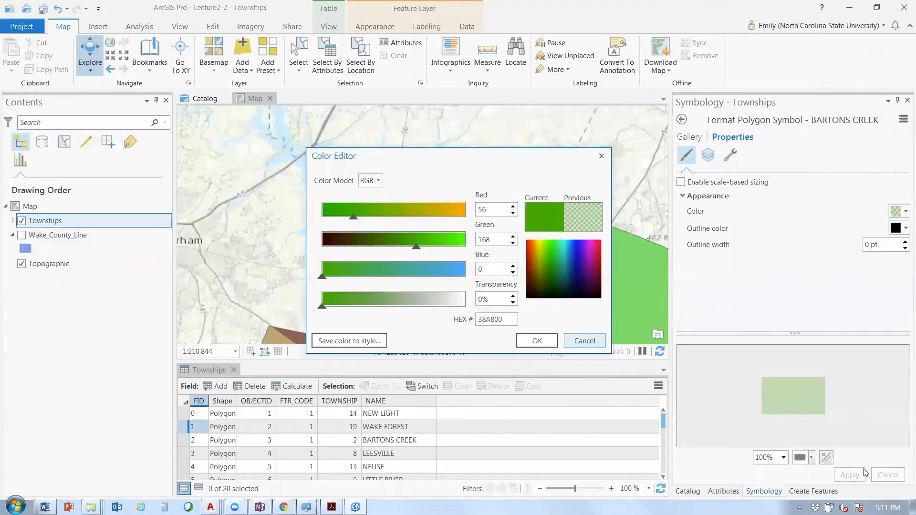
pyautogui.press('Return')
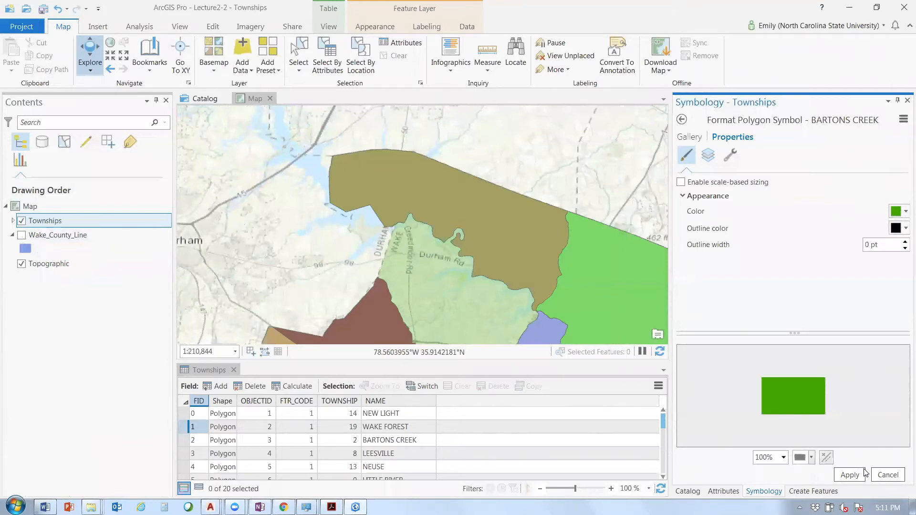
pyautogui.click(850, 474)
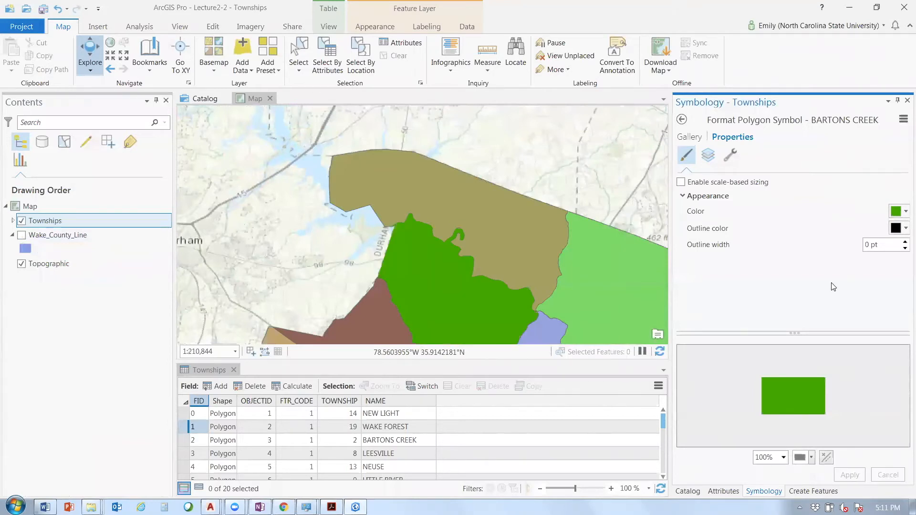
# Set the BARTONS CREEK outline to black with a 4 pt width, apply the change, and check the outline on the map
pyautogui.click(903, 230)
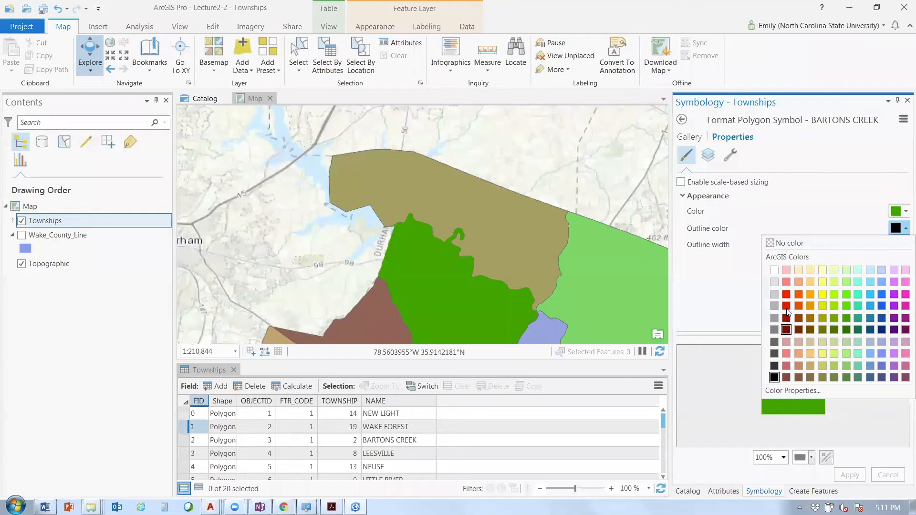
pyautogui.click(781, 244)
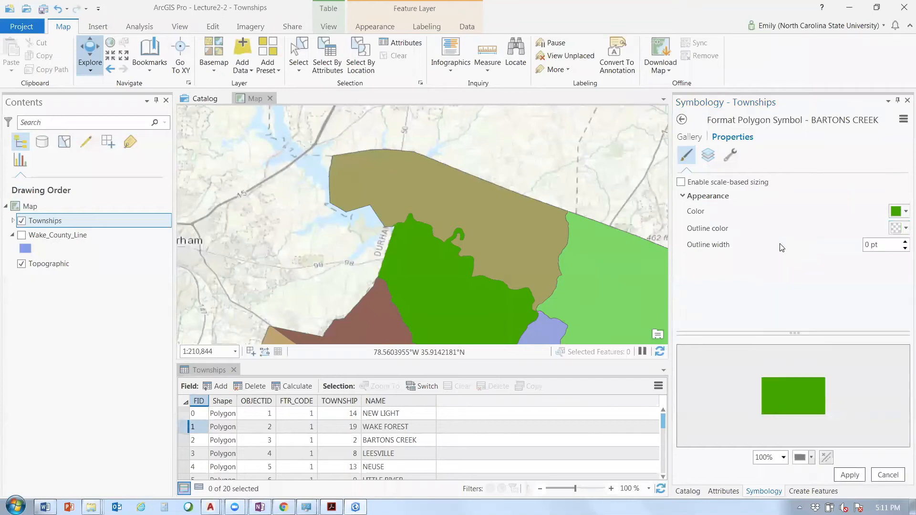
pyautogui.click(903, 231)
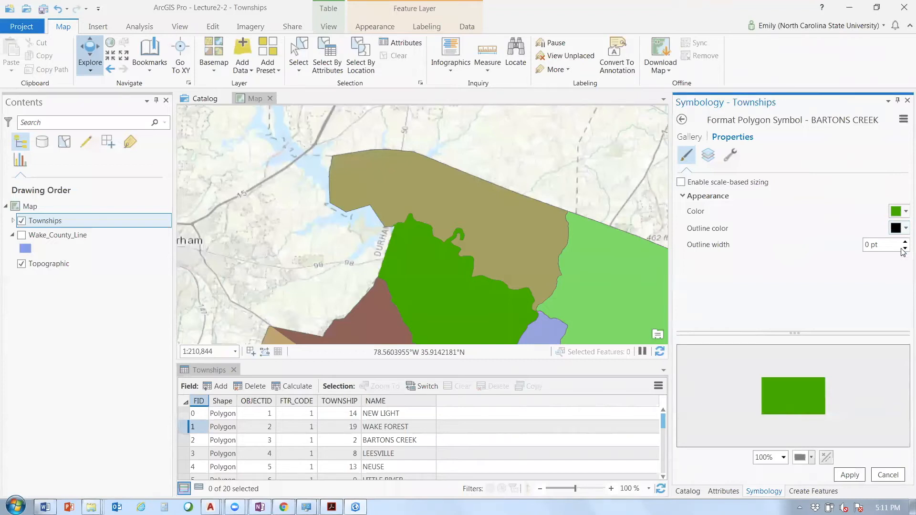
pyautogui.scroll(4, 903, 252)
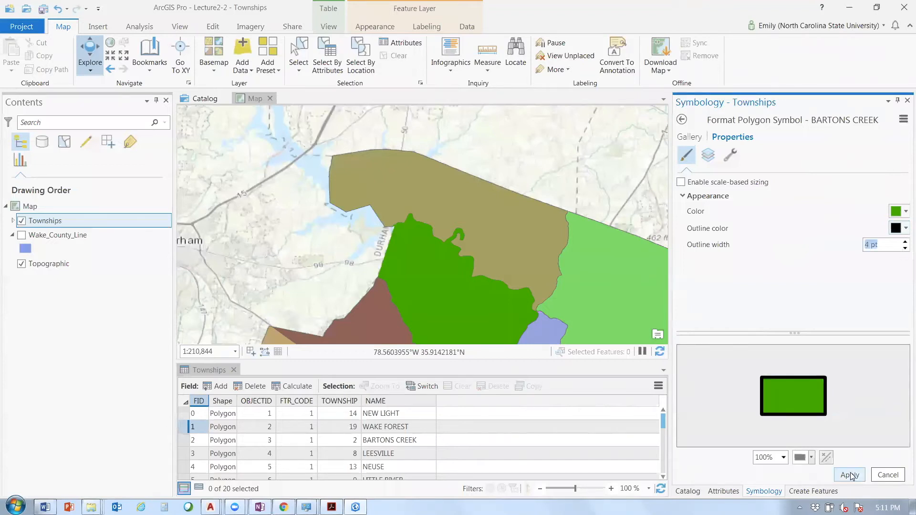
pyautogui.click(850, 475)
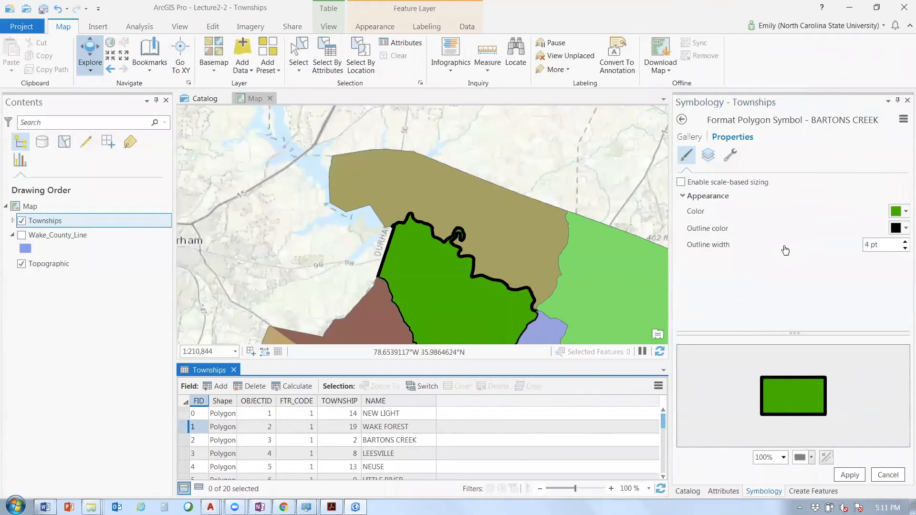
pyautogui.scroll(-5, 444, 205)
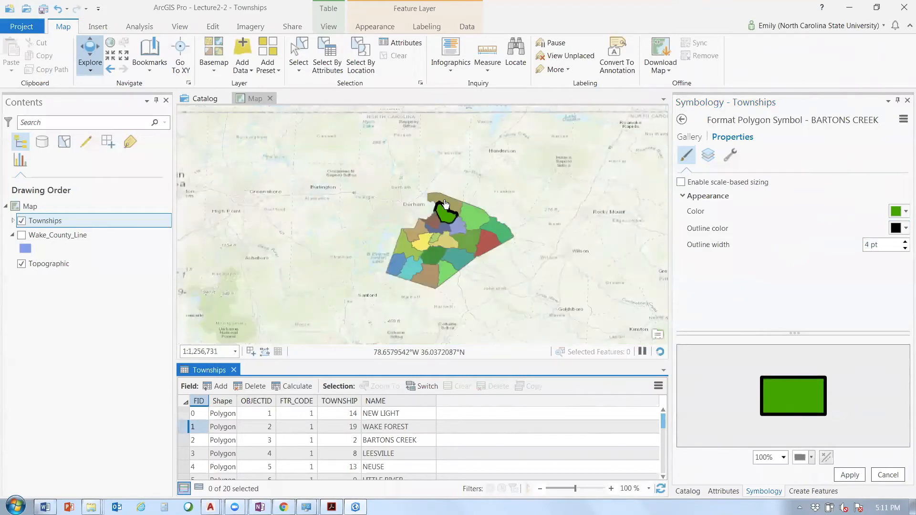
pyautogui.scroll(-2, 510, 222)
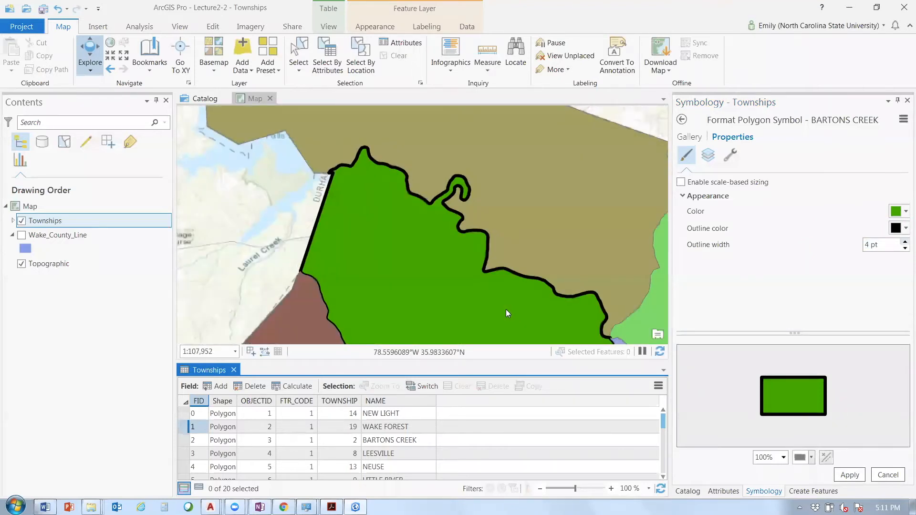
# Set the BARTONS CREEK outline width to 1 pt and apply the change
pyautogui.click(905, 243)
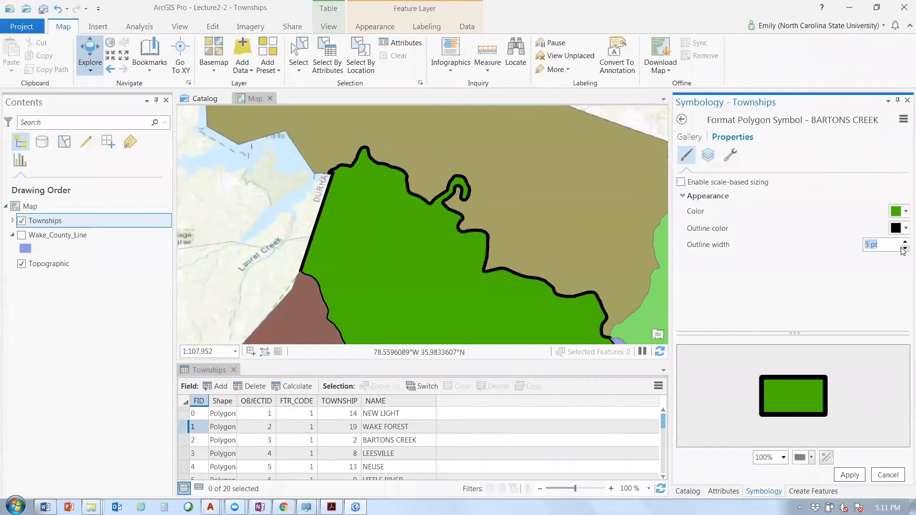
pyautogui.click(904, 248)
pyautogui.click(904, 248)
pyautogui.click(904, 249)
pyautogui.click(904, 249)
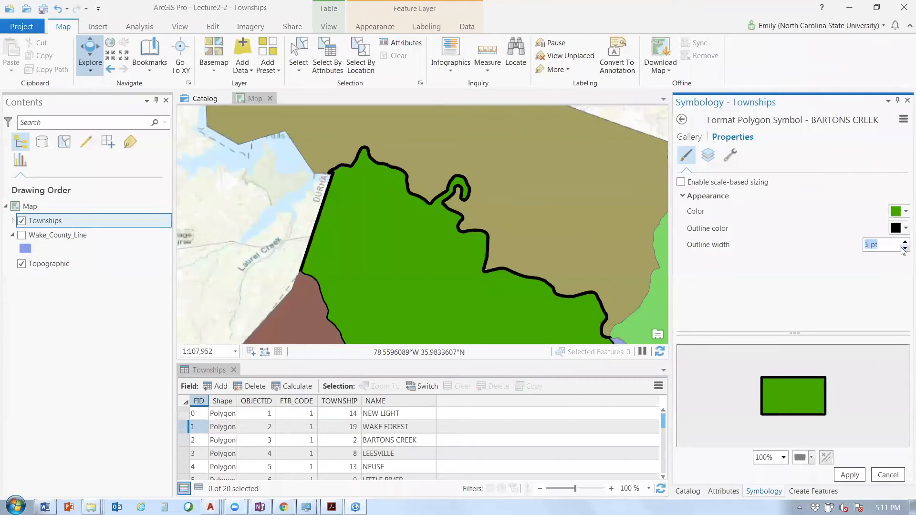
pyautogui.click(855, 477)
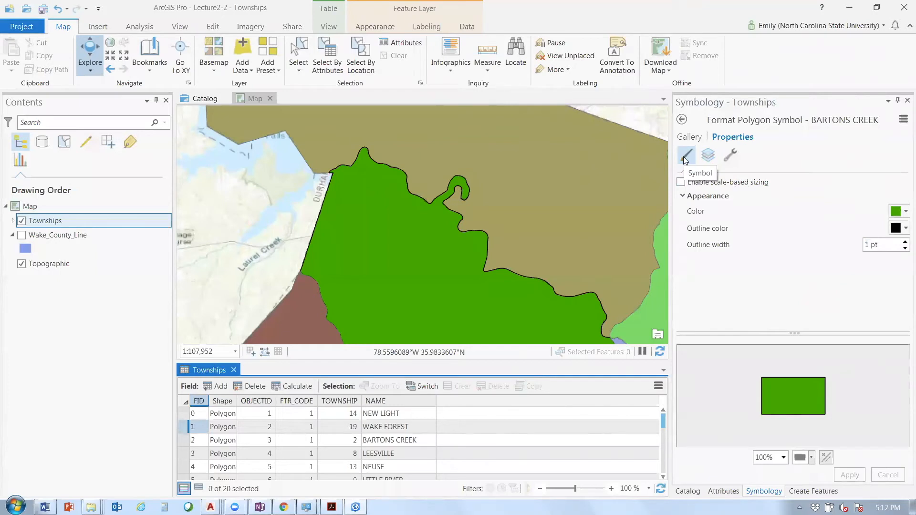
# Review the layer and structure properties of the BARTONS CREEK symbol, and return to its basic symbol properties
pyautogui.click(708, 156)
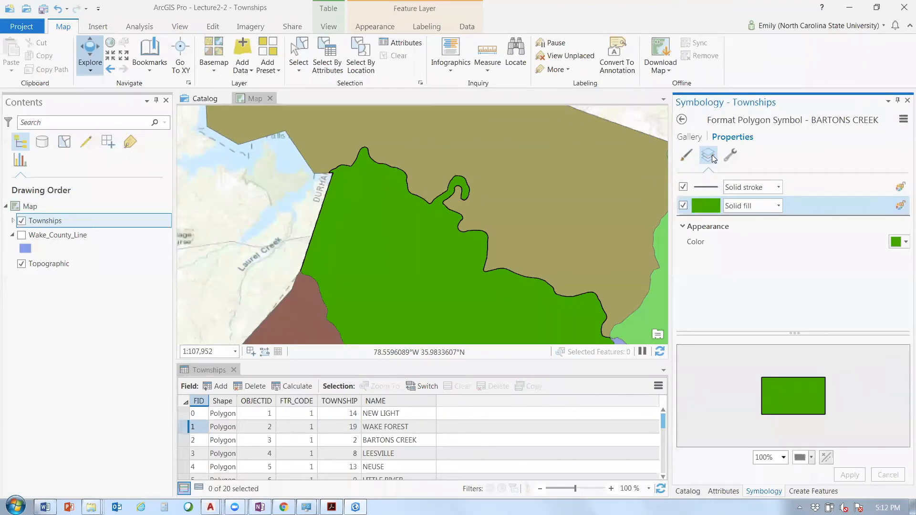
pyautogui.click(729, 157)
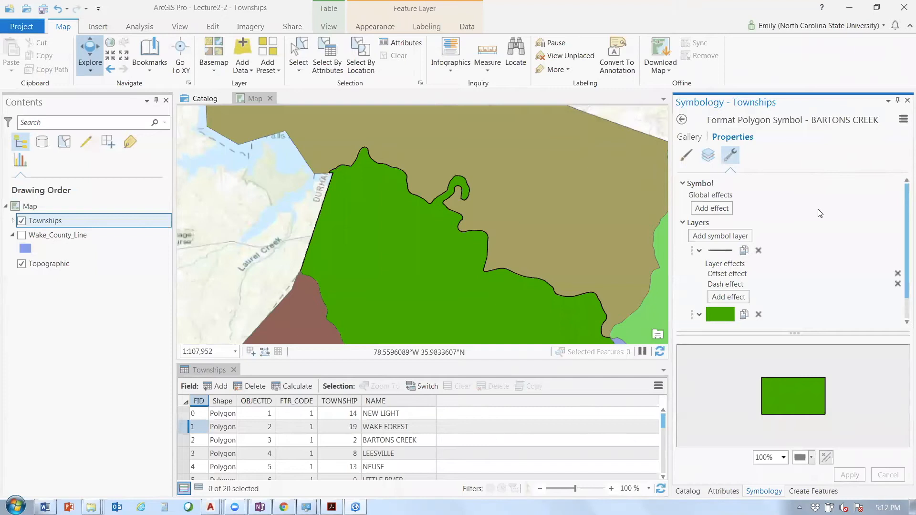
pyautogui.click(689, 157)
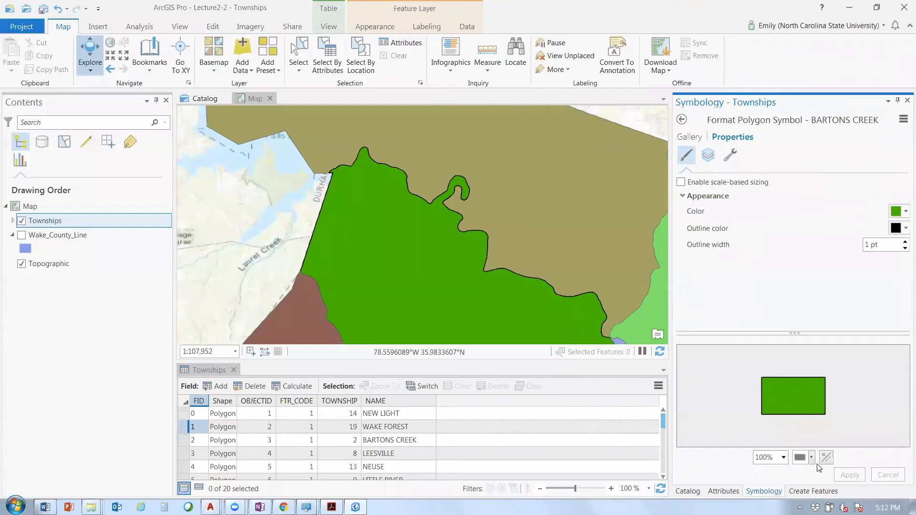
pyautogui.click(904, 242)
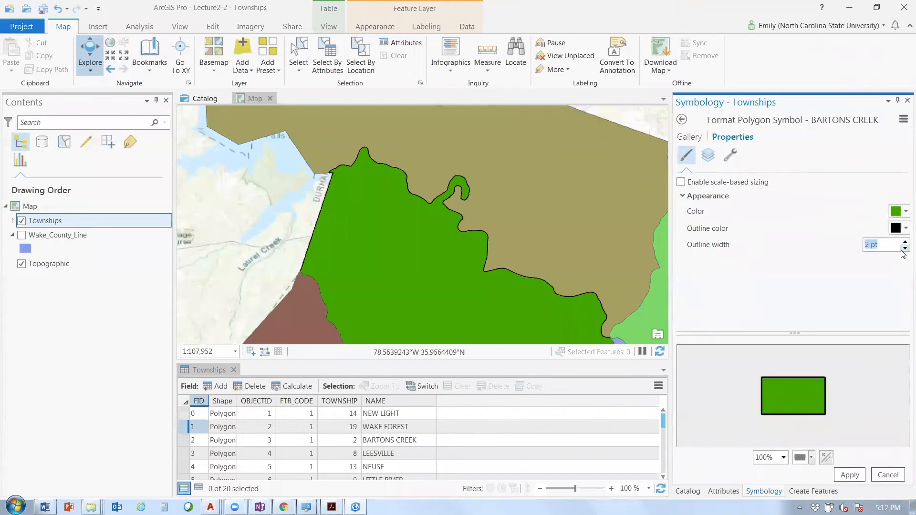
pyautogui.doubleClick(904, 248)
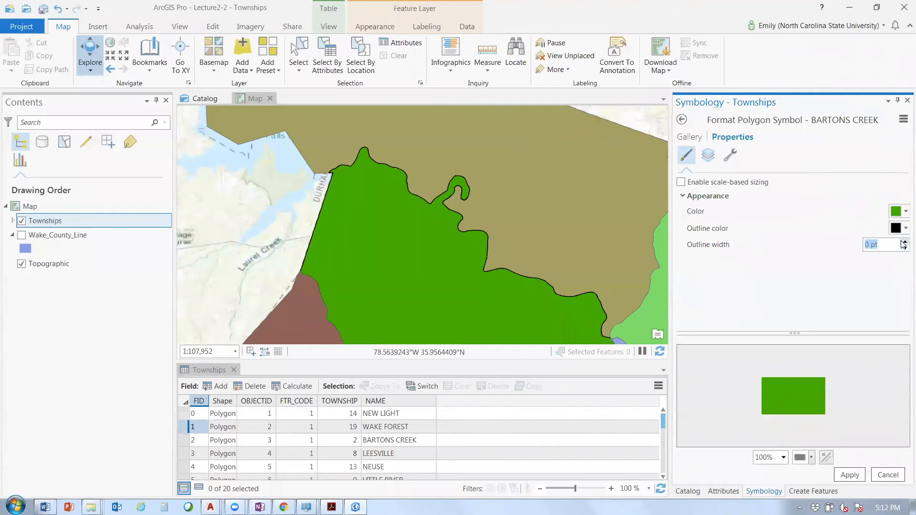
pyautogui.click(904, 242)
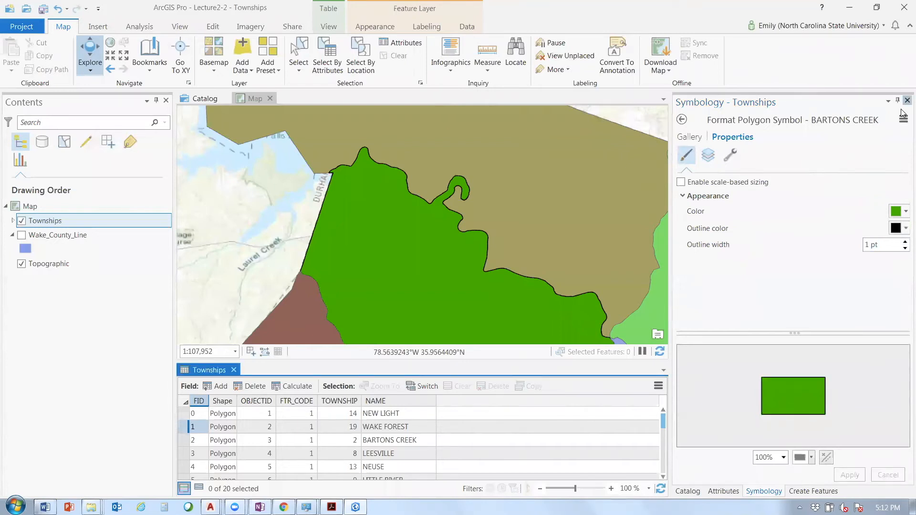
# Close the Symbology and Create Features panes, and select the WAKE FOREST record in the Townships table
pyautogui.click(906, 101)
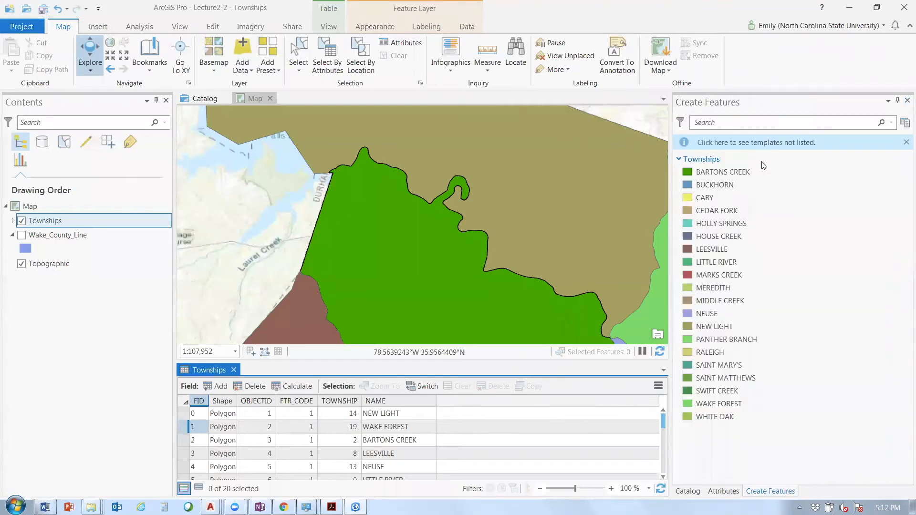
pyautogui.click(907, 100)
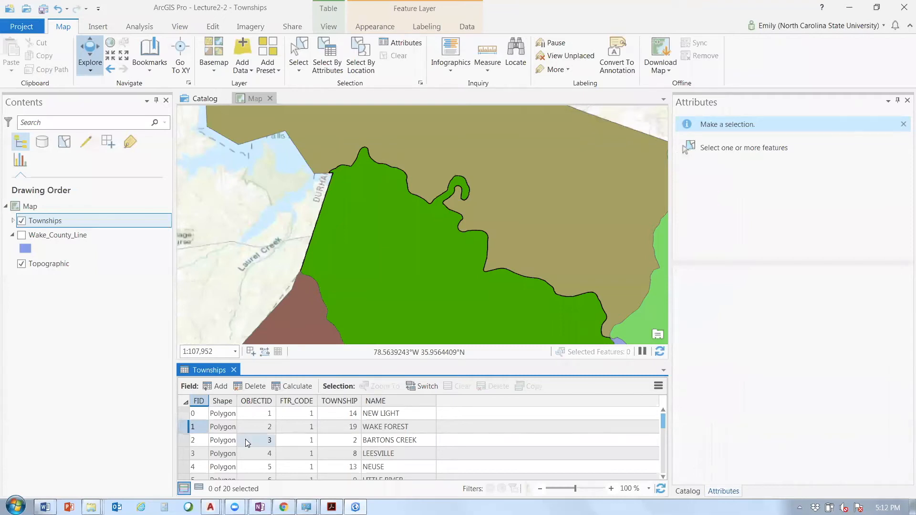
pyautogui.click(316, 273)
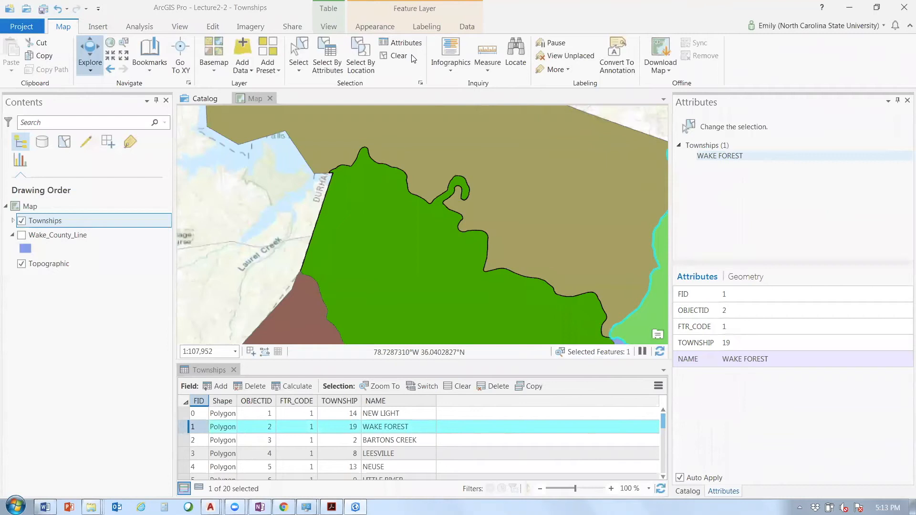
# Reopen the Townships symbology from the layer's appearance settings and view the surrounding townships on the map
pyautogui.click(385, 26)
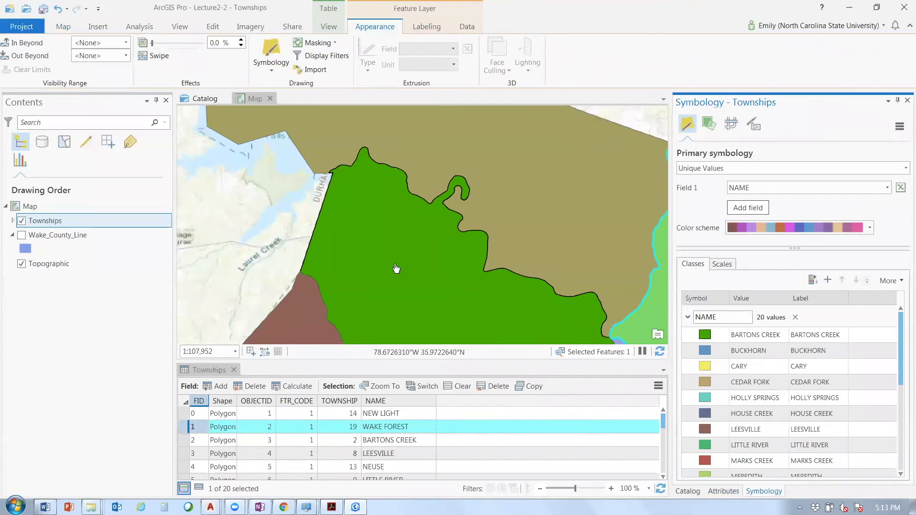
pyautogui.scroll(-3, 396, 268)
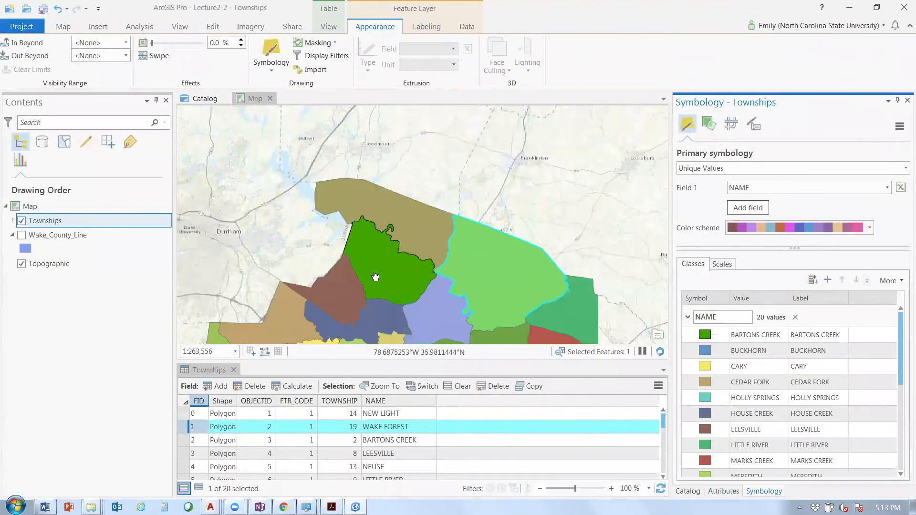
pyautogui.scroll(-2, 374, 271)
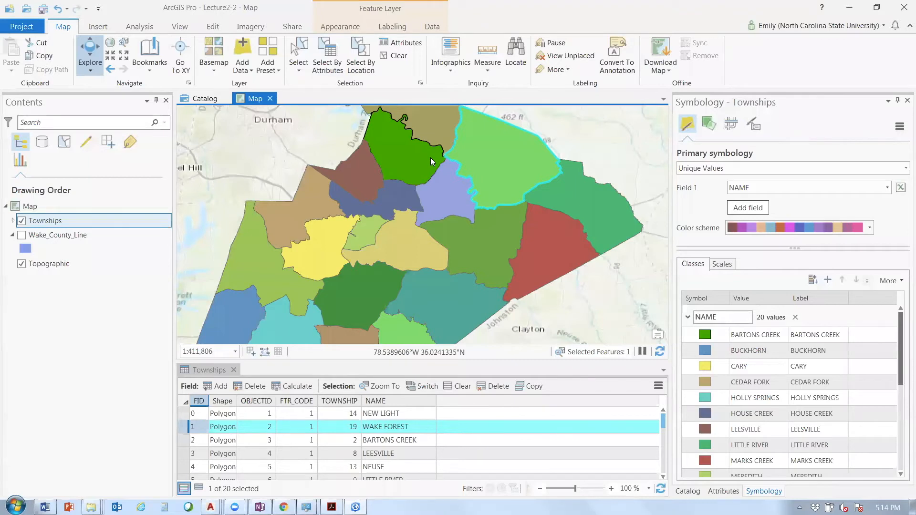
# Clear the feature selection and go to the Wake County bookmark
pyautogui.click(395, 56)
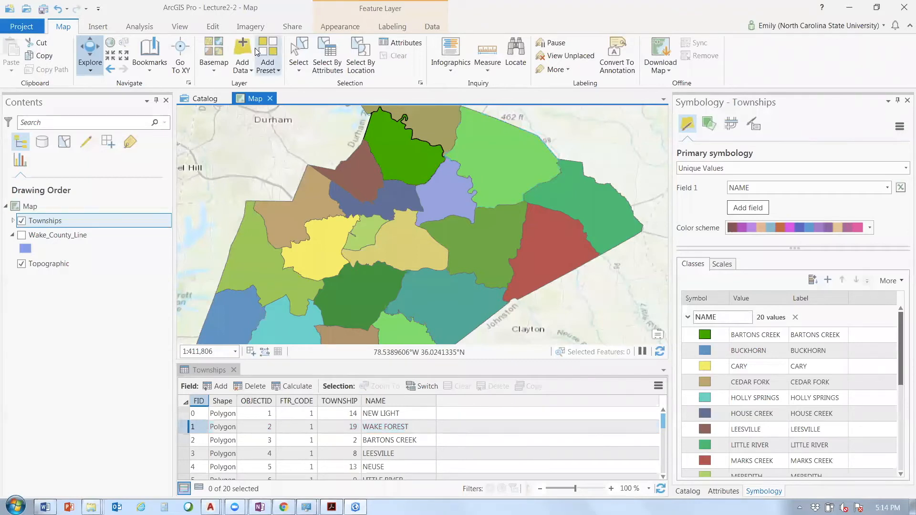
pyautogui.click(149, 64)
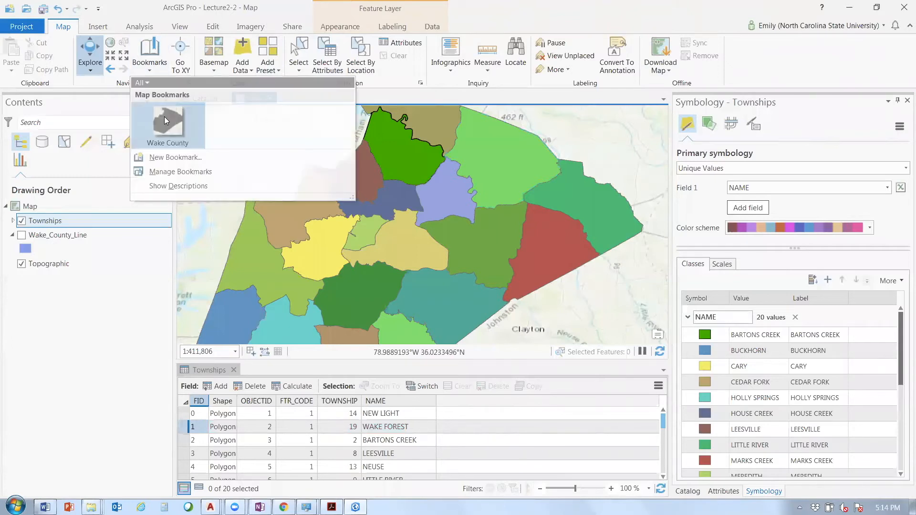
pyautogui.click(164, 119)
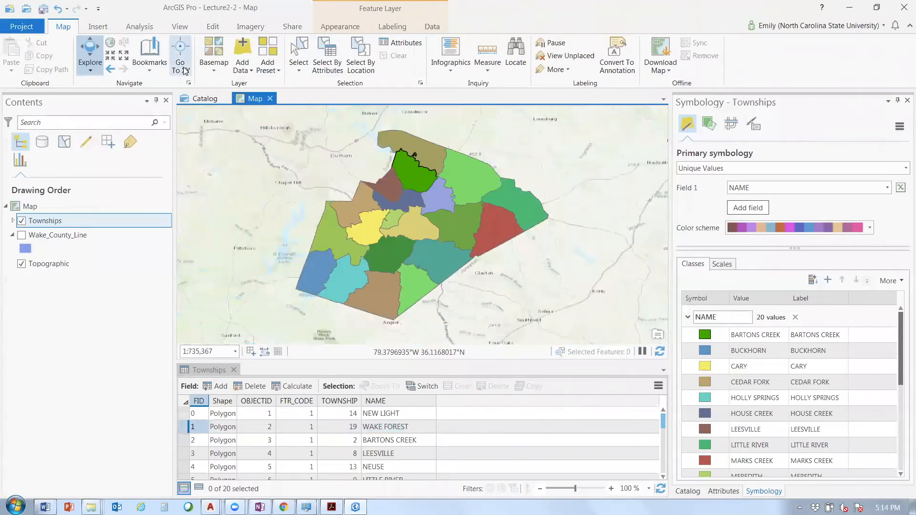
# Show the Go To XY coordinate entry on the map and collapse it
pyautogui.click(185, 71)
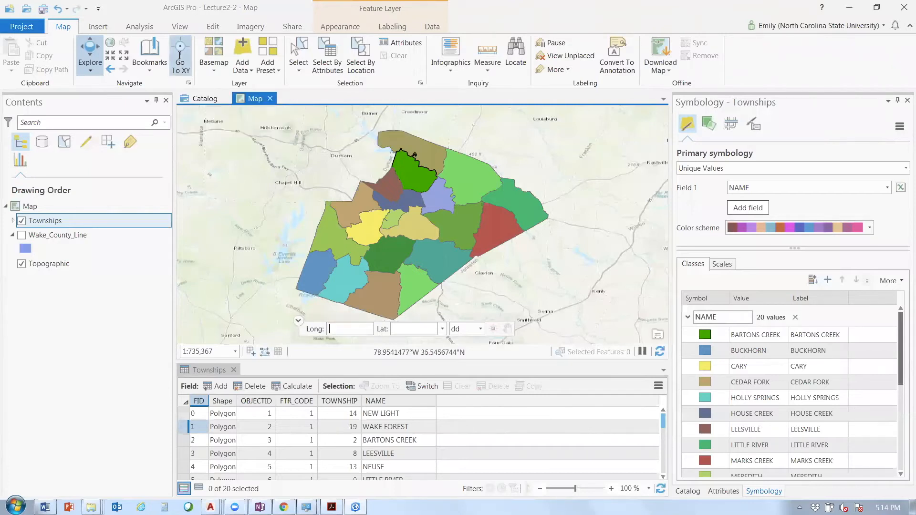
pyautogui.click(298, 321)
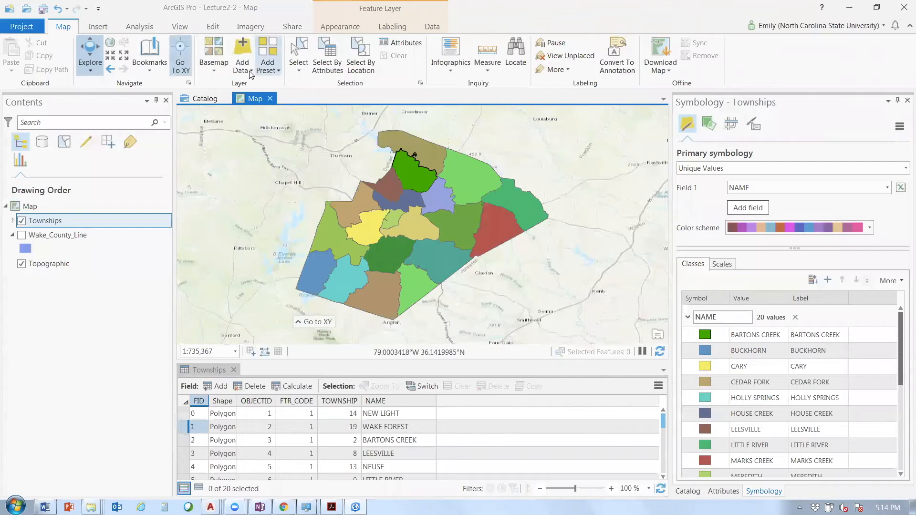
# Browse the basemap gallery, select the Topographic layer, and examine its roads and labels at closer scales near Chapel Hill
pyautogui.click(214, 71)
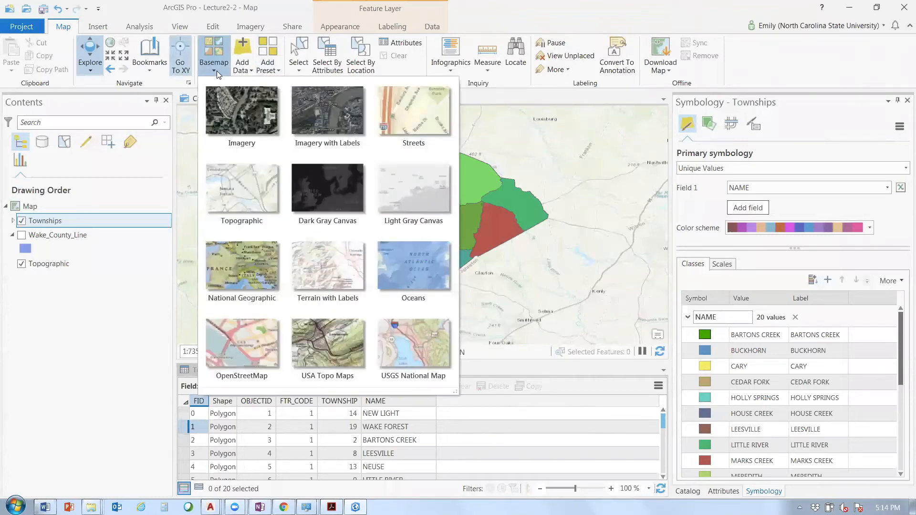
pyautogui.click(83, 265)
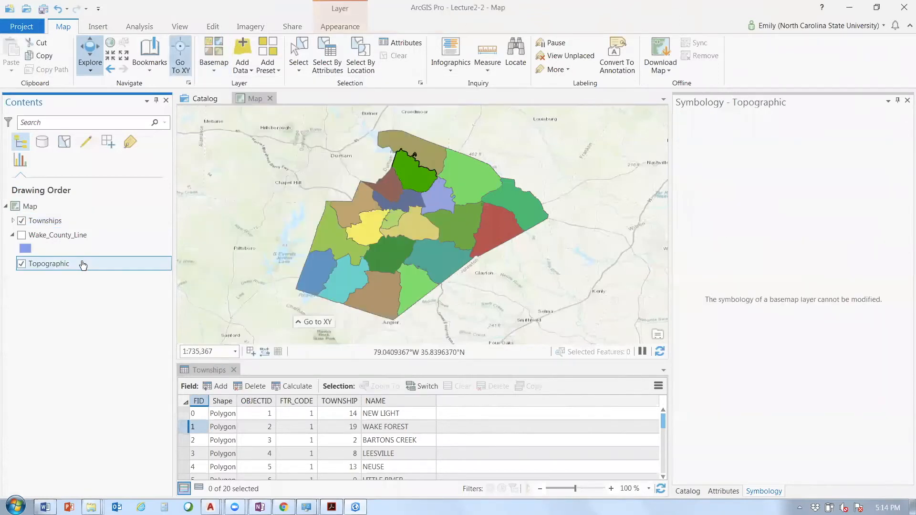
pyautogui.scroll(4, 258, 174)
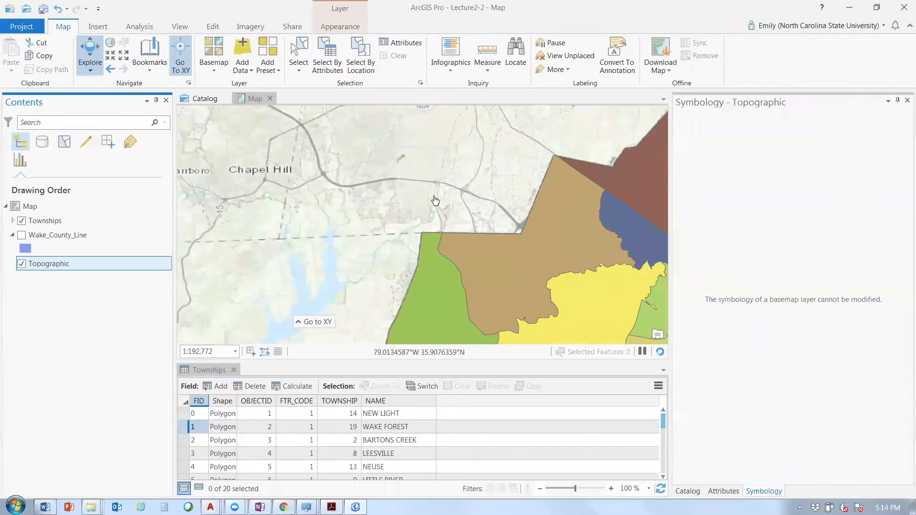
pyautogui.scroll(3, 435, 201)
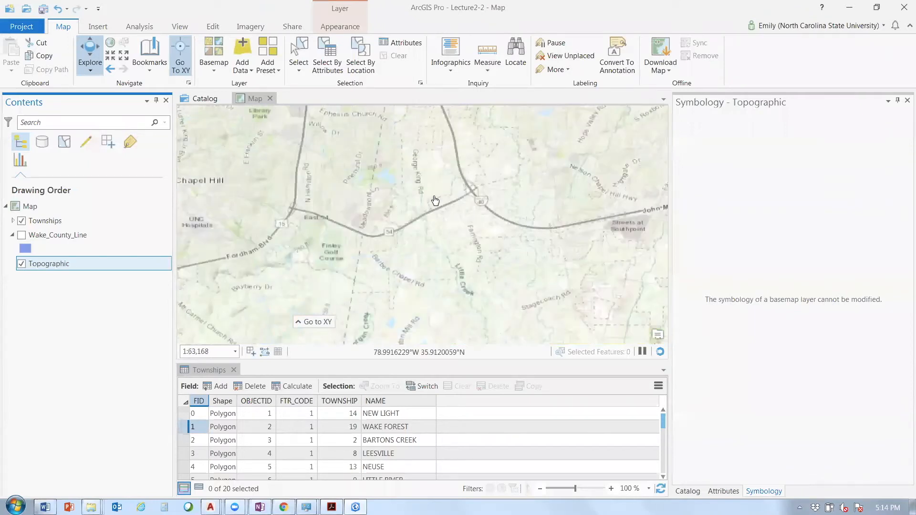
pyautogui.scroll(2, 550, 258)
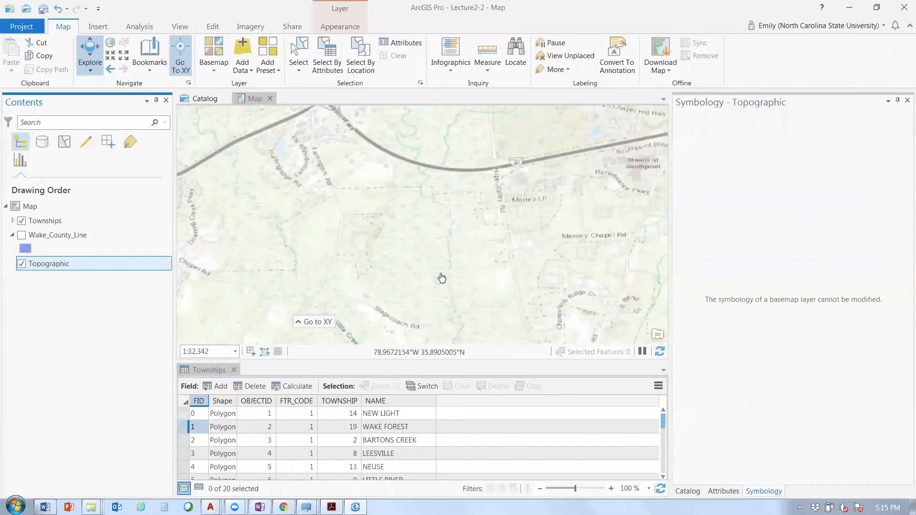
pyautogui.scroll(-1, 442, 277)
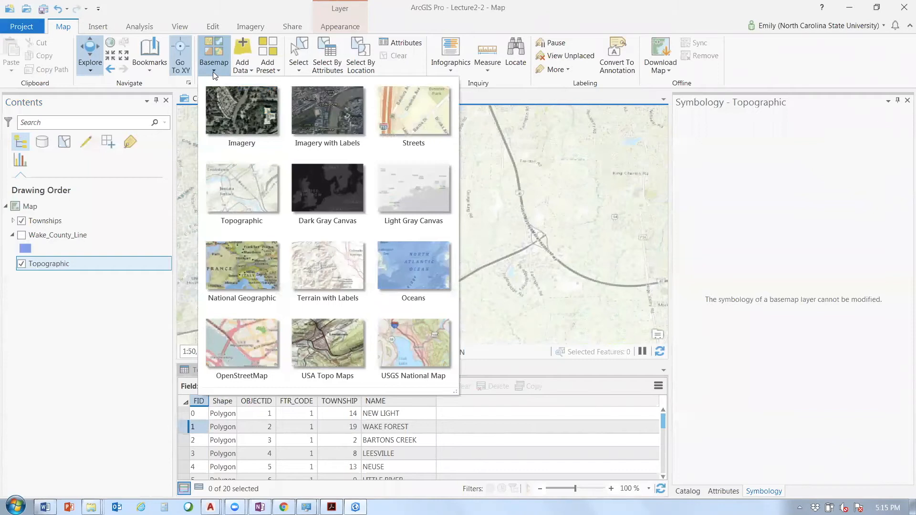
# Switch the basemap to Imagery, and close the Townships table and the Go To XY tool
pyautogui.click(241, 111)
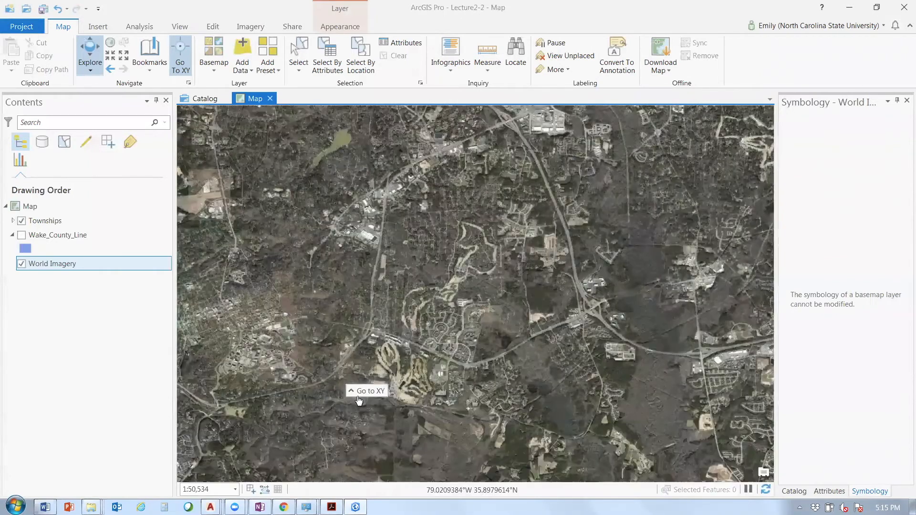
pyautogui.click(184, 68)
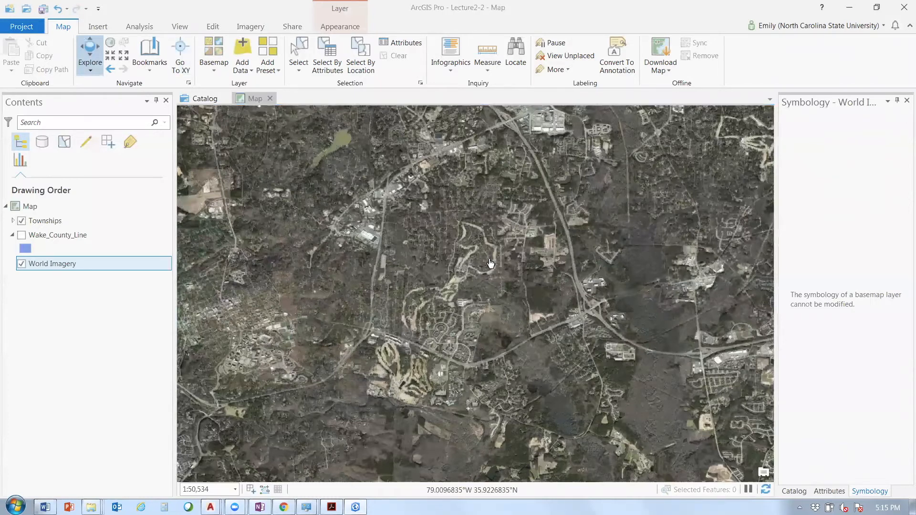
# Examine the imagery basemap at several scales around the neighborhoods near Chapel Hill and the lake west of the townships
pyautogui.scroll(2, 490, 263)
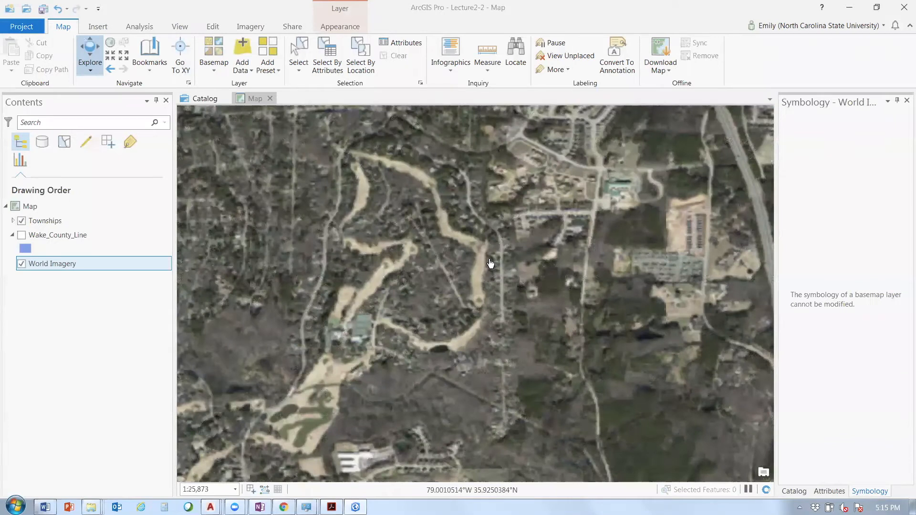
pyautogui.scroll(4, 655, 303)
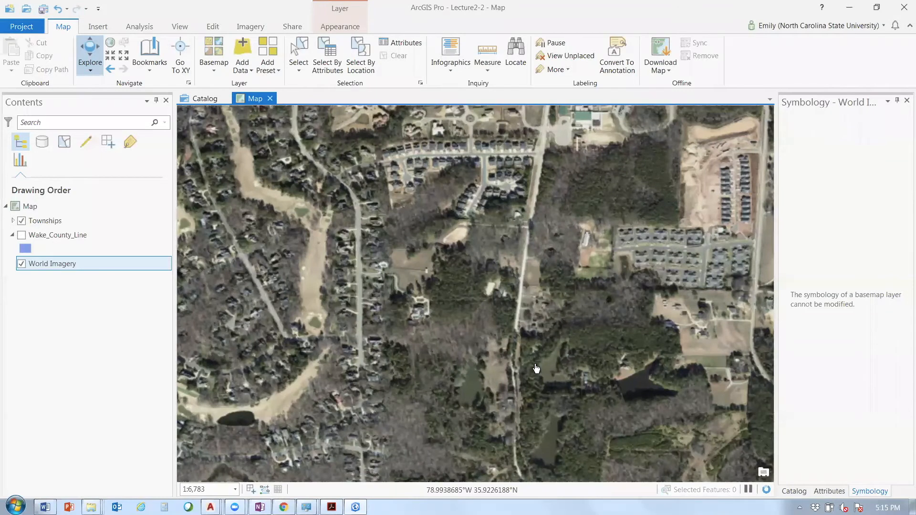
pyautogui.scroll(2, 536, 369)
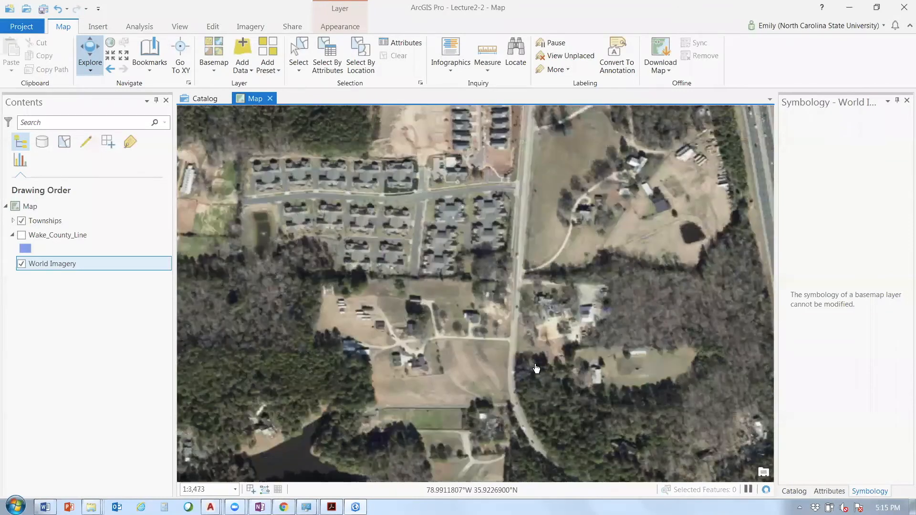
pyautogui.scroll(-3, 303, 231)
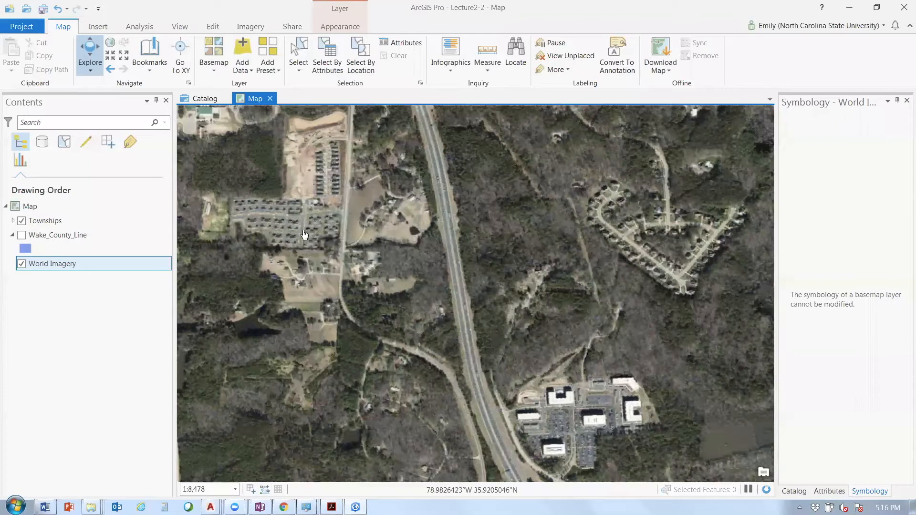
pyautogui.press(',')
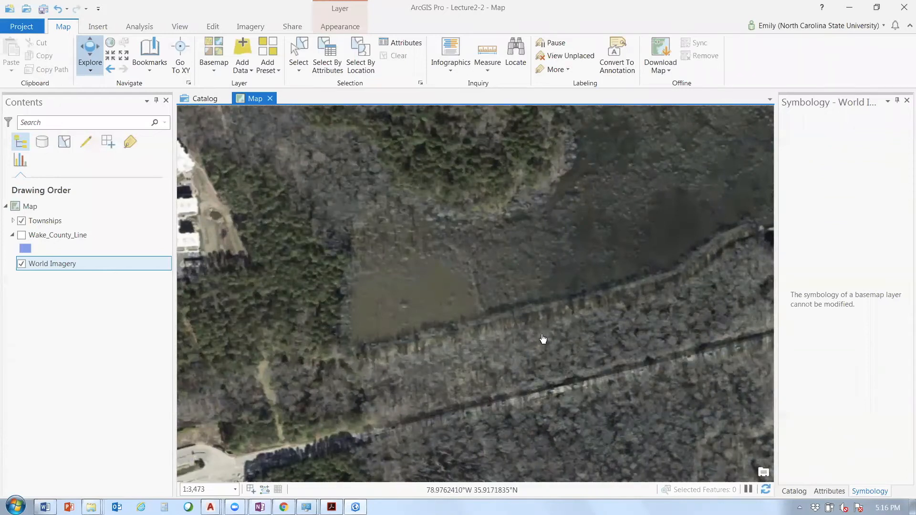
pyautogui.scroll(-5, 543, 338)
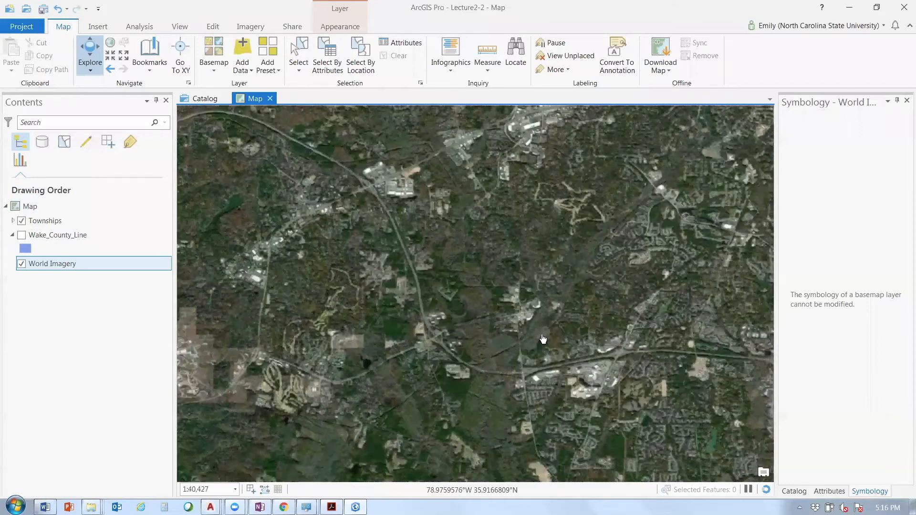
pyautogui.scroll(-2, 540, 293)
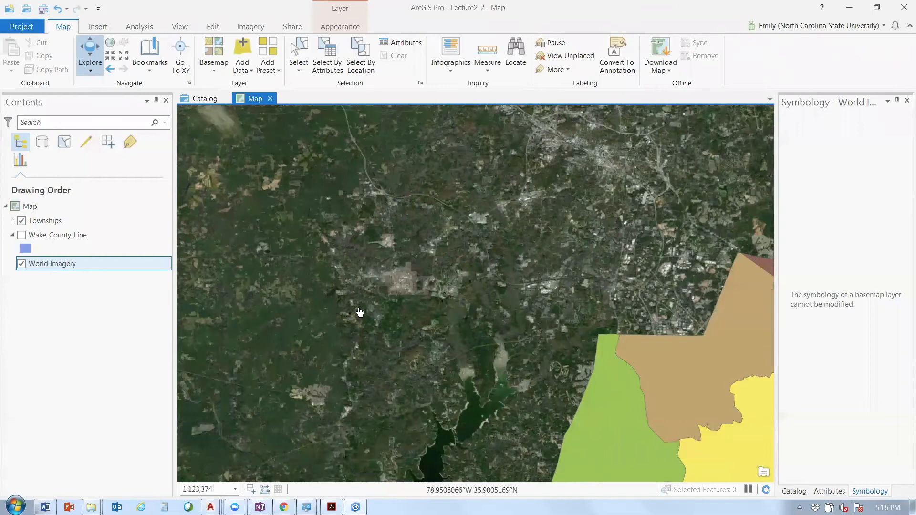
pyautogui.scroll(-3, 360, 312)
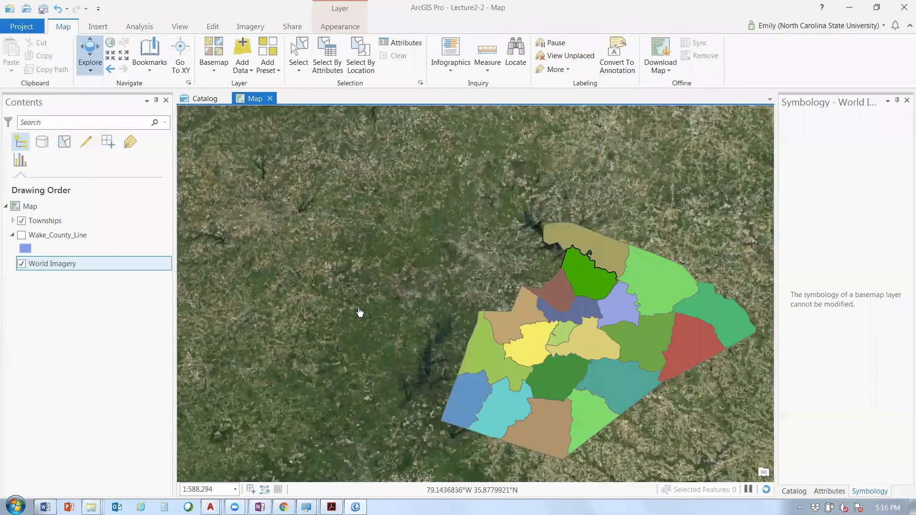
pyautogui.scroll(4, 379, 282)
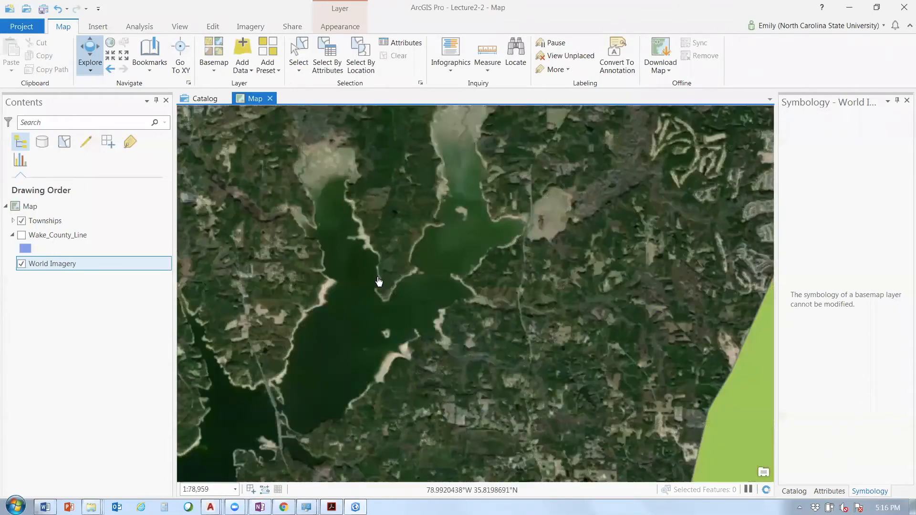
pyautogui.scroll(4, 379, 281)
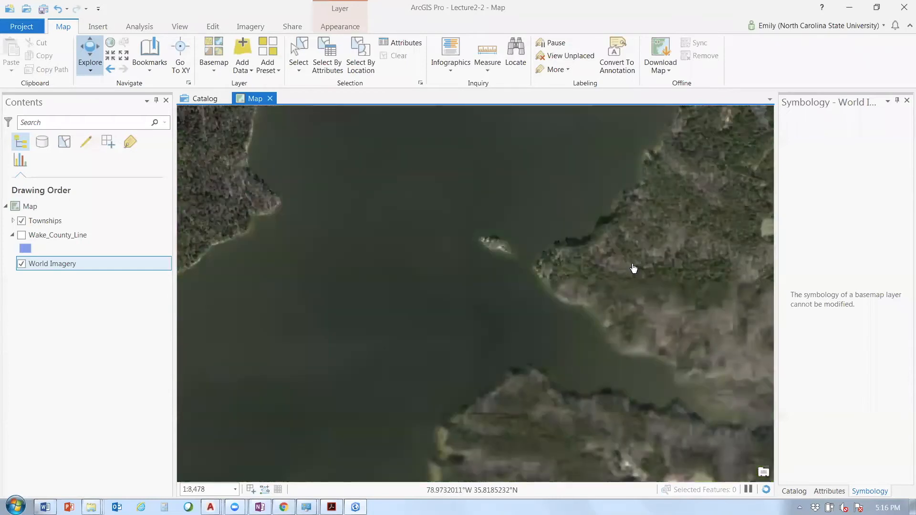
pyautogui.scroll(-2, 472, 280)
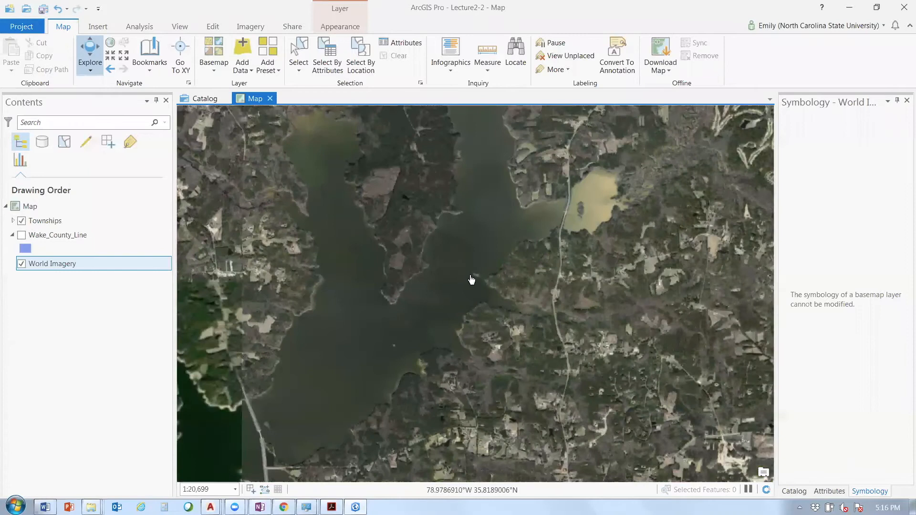
pyautogui.scroll(-3, 316, 240)
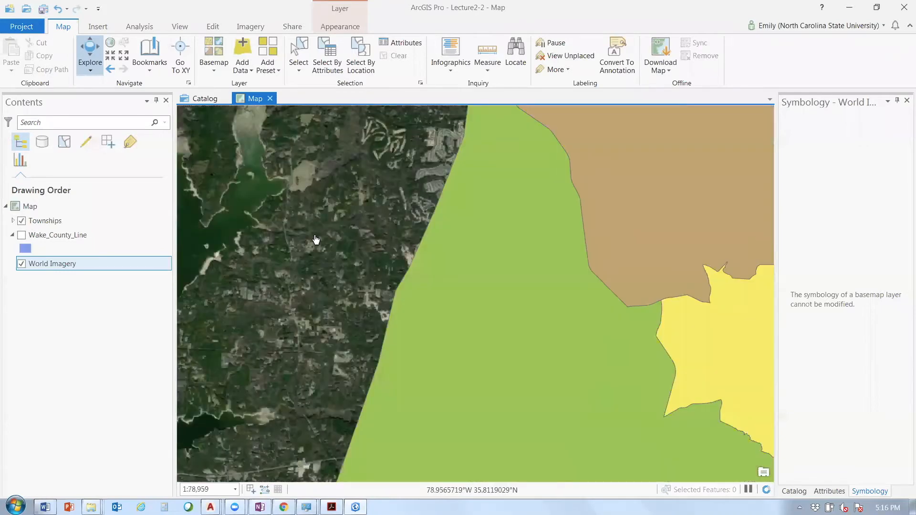
pyautogui.scroll(-1, 315, 239)
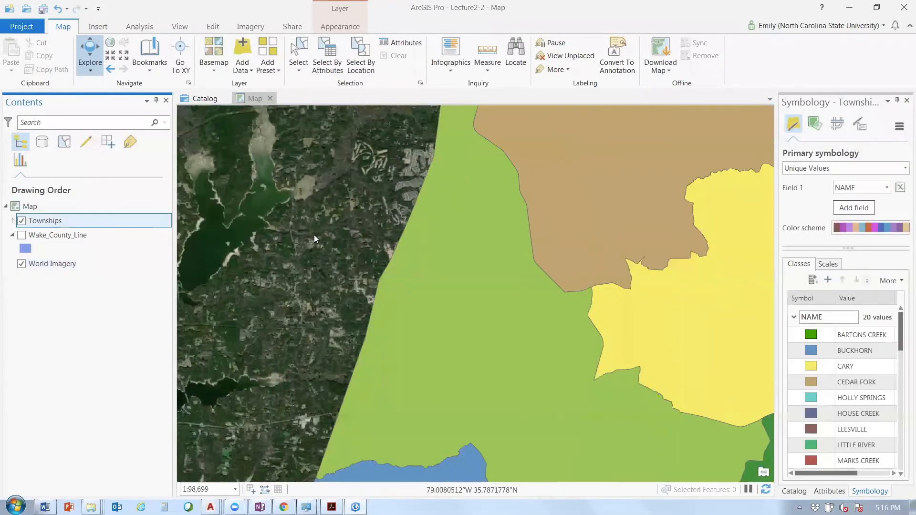
# Display Wake_County_Line instead of Townships, and give its polygon symbol no fill color and a 1 pt outline
pyautogui.click(21, 222)
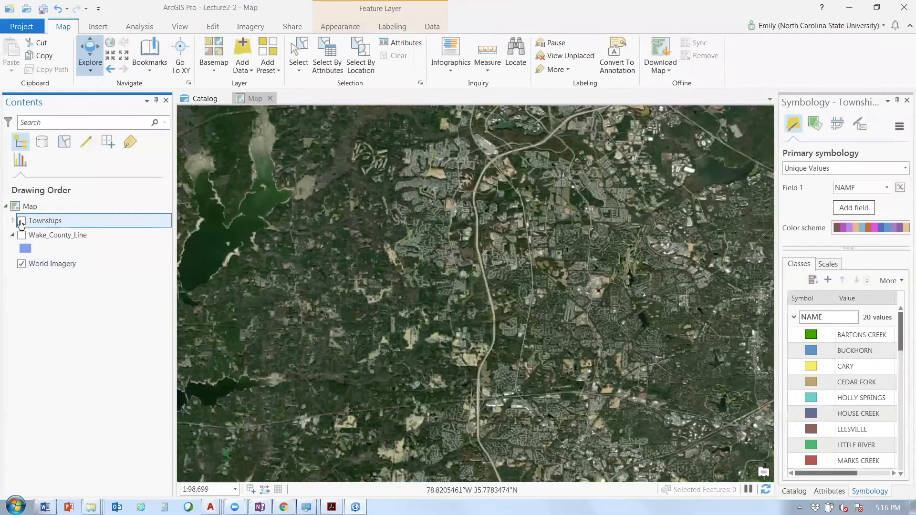
pyautogui.click(21, 235)
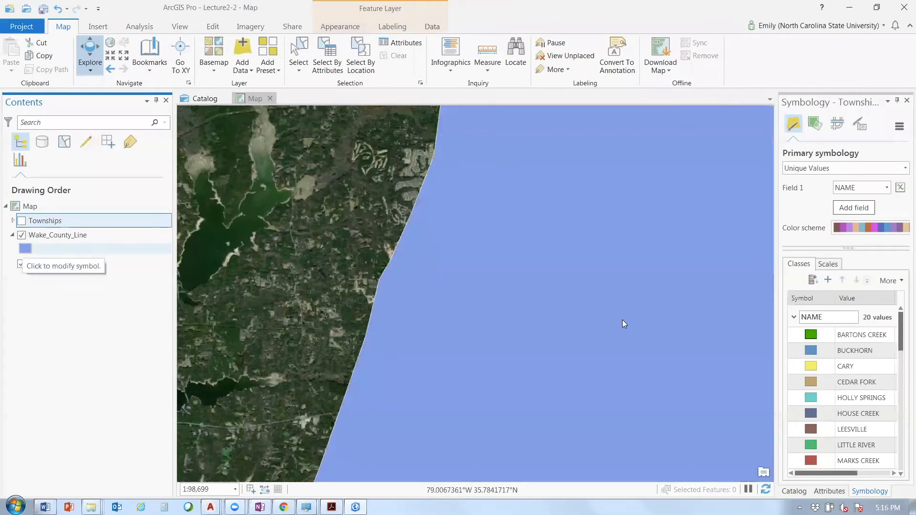
pyautogui.click(42, 249)
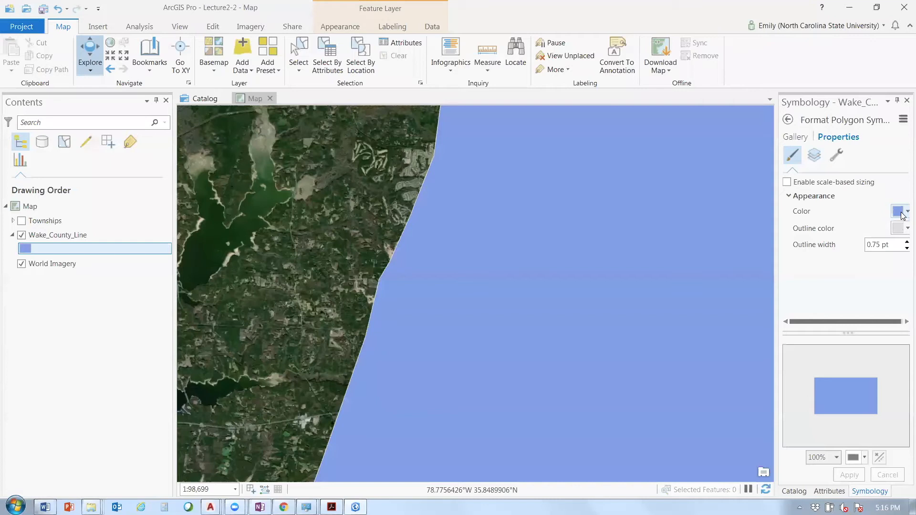
pyautogui.click(902, 214)
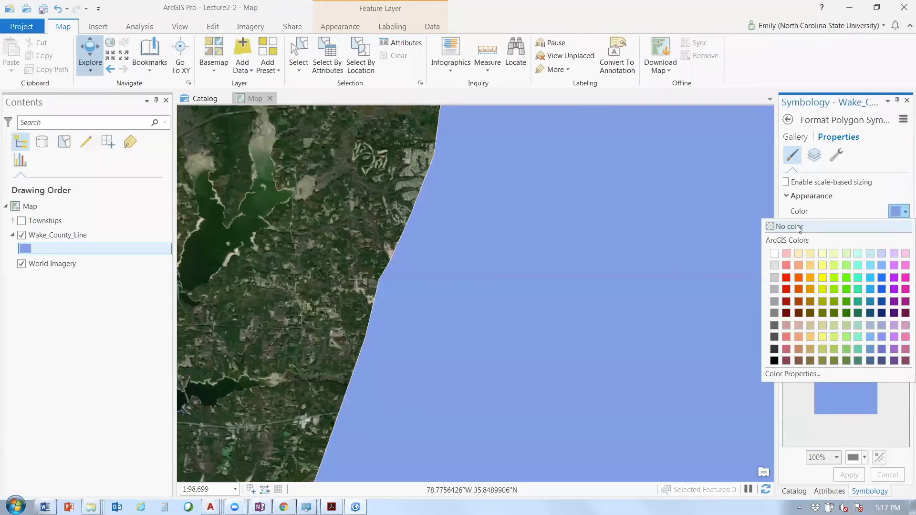
pyautogui.click(798, 228)
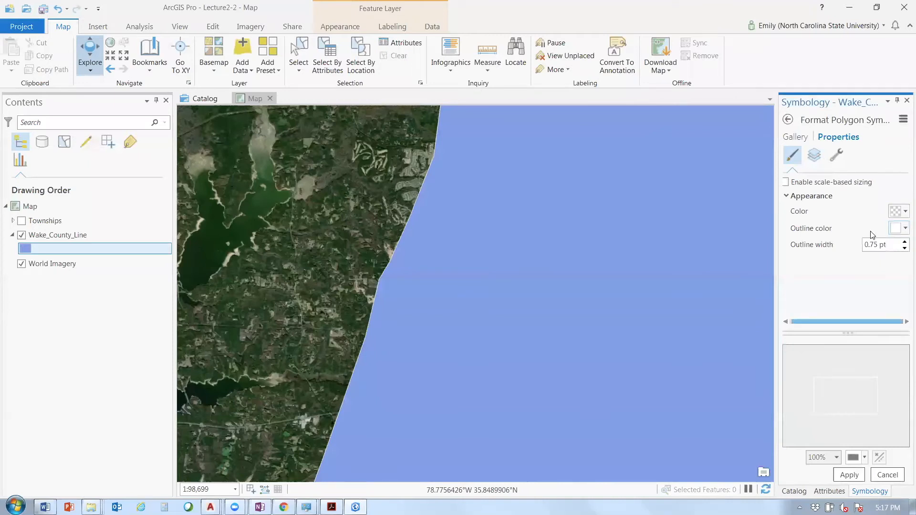
pyautogui.doubleClick(874, 244)
pyautogui.write('1')
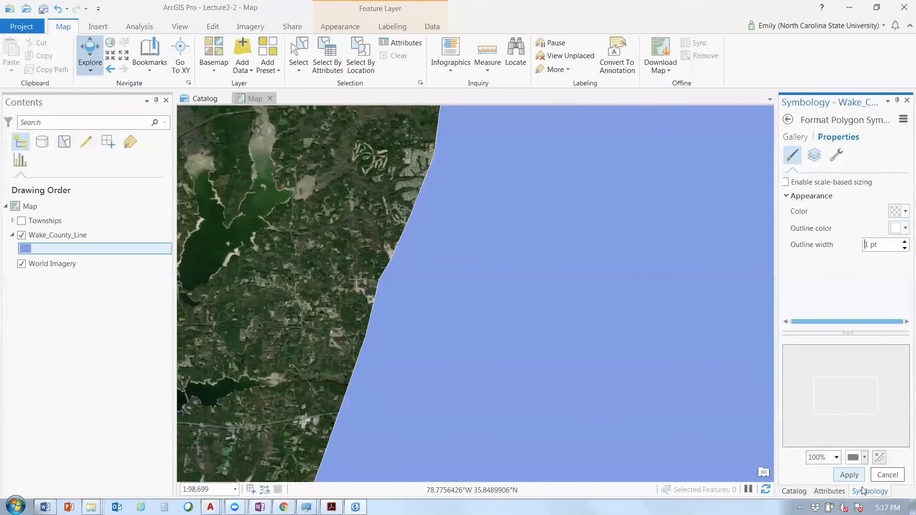
pyautogui.click(849, 474)
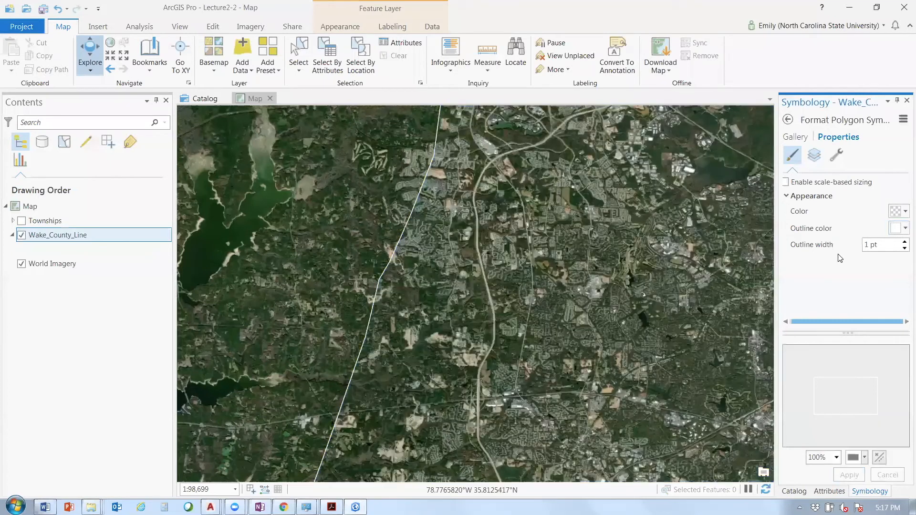
# Set the Wake_County_Line outline color to bright pink and show the whole county boundary over the imagery
pyautogui.click(899, 228)
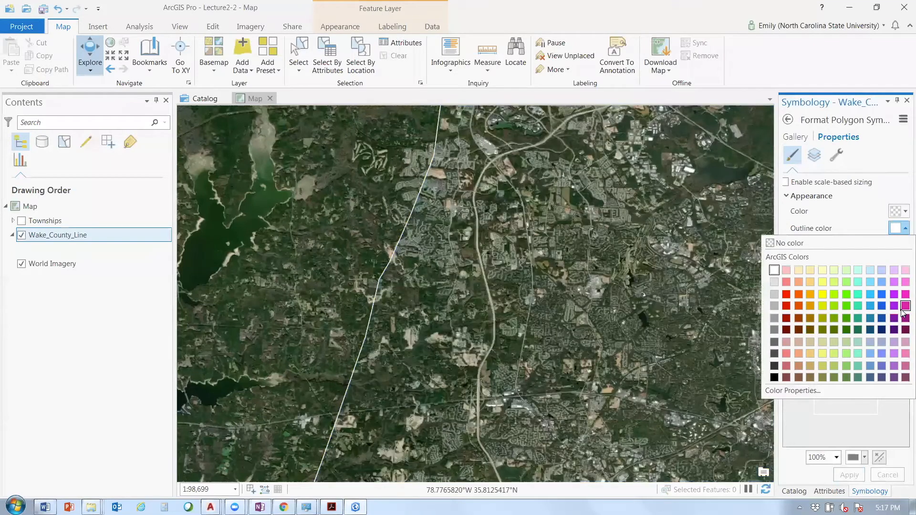
pyautogui.click(903, 308)
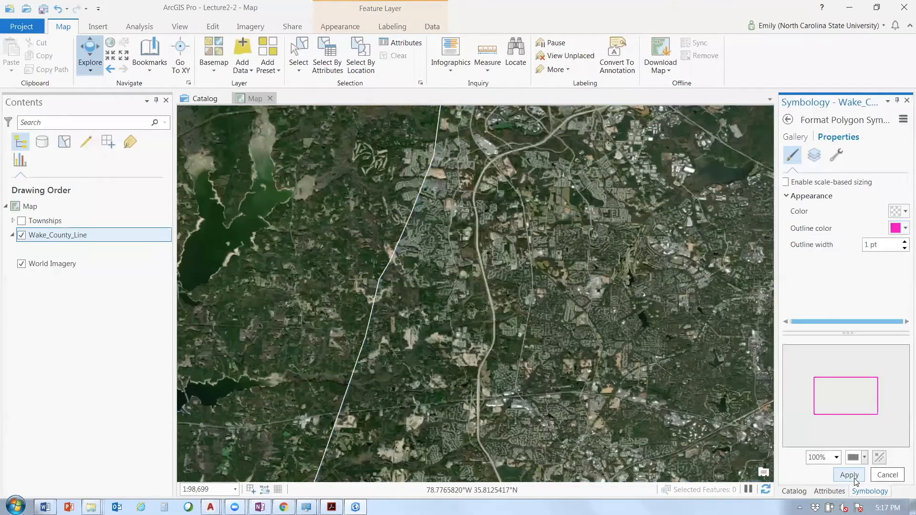
pyautogui.scroll(-2, 474, 360)
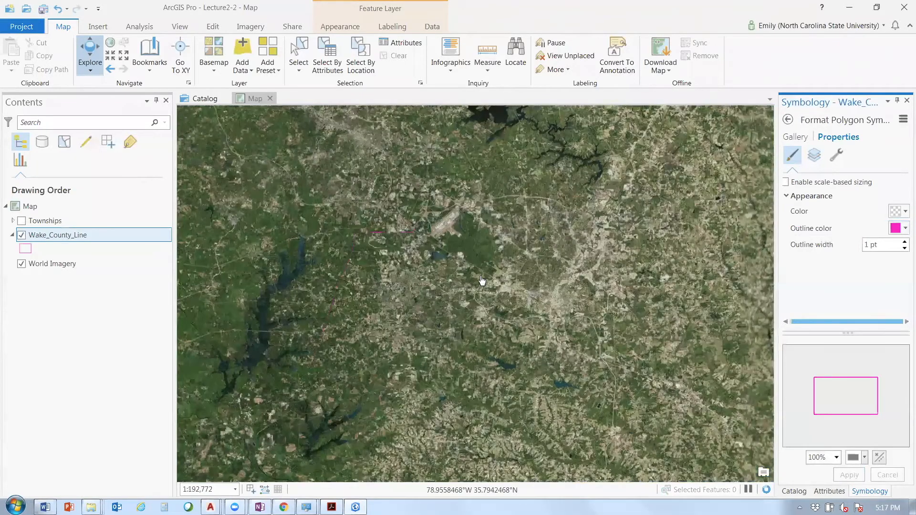
pyautogui.scroll(-2, 482, 280)
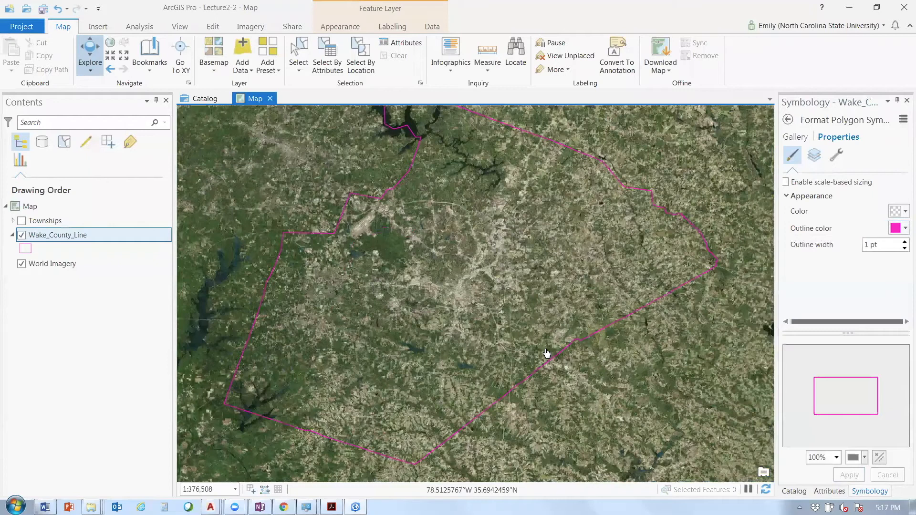
pyautogui.scroll(-1, 540, 336)
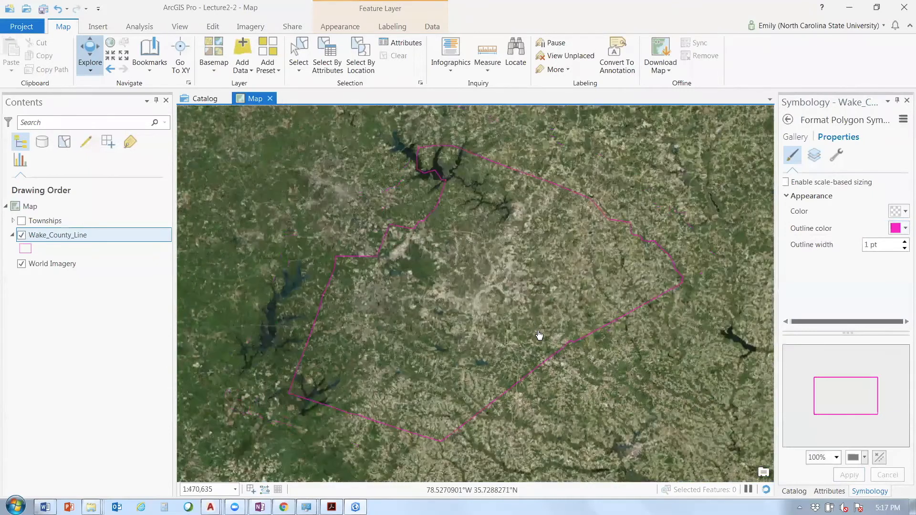
pyautogui.moveTo(414, 277); pyautogui.dragTo(434, 280)
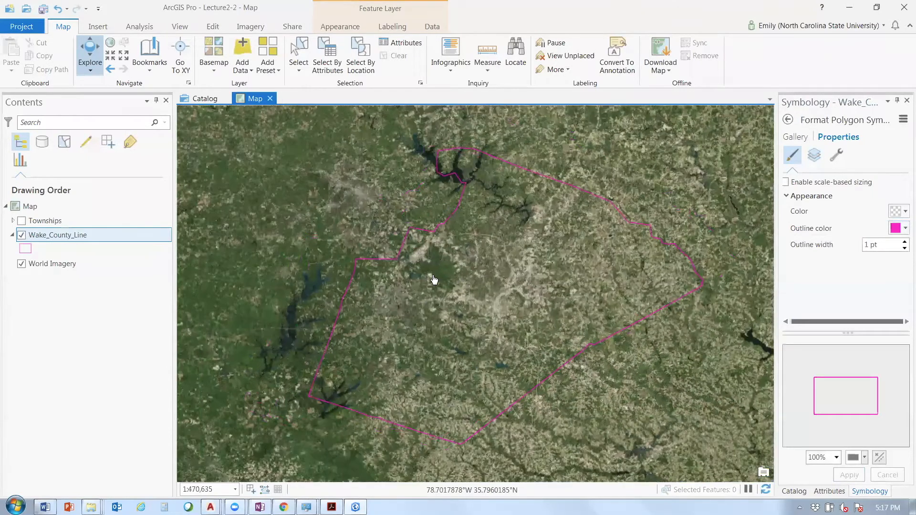
# Save the Lecture2-2 project
pyautogui.click(21, 27)
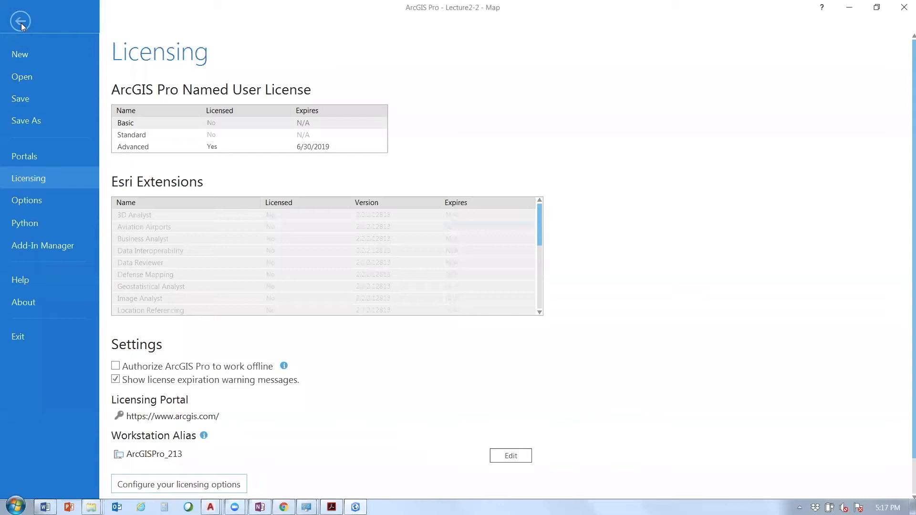
pyautogui.hotkey('ctrl', 's')
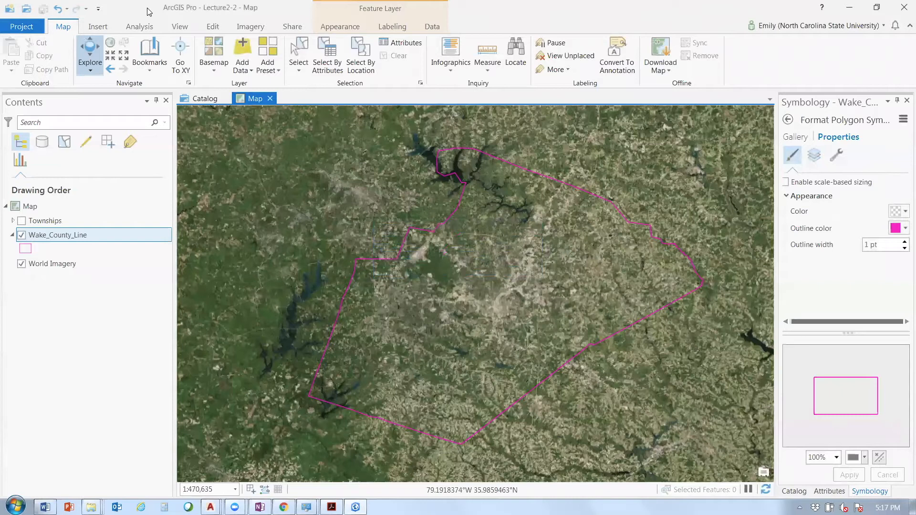
# Try the Light Gray Canvas and OpenStreetMap basemaps under the county outline, and return to Imagery
pyautogui.click(215, 71)
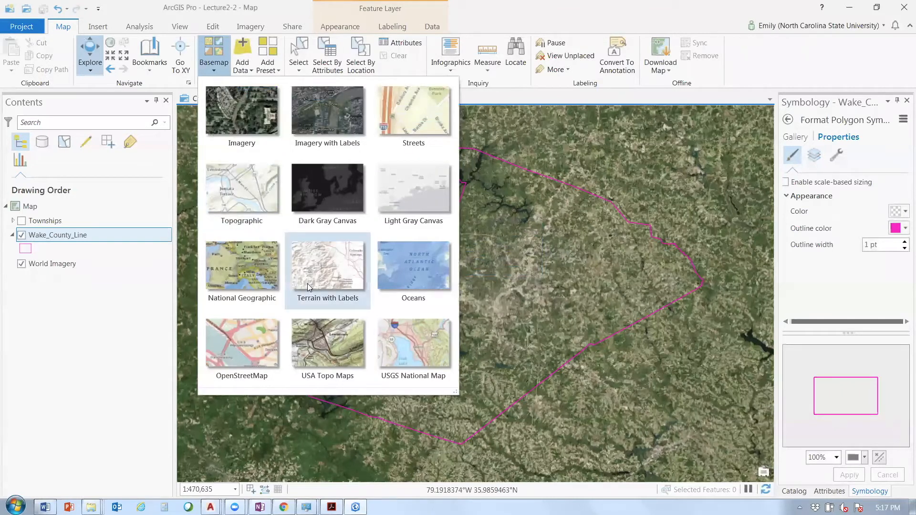
pyautogui.click(405, 209)
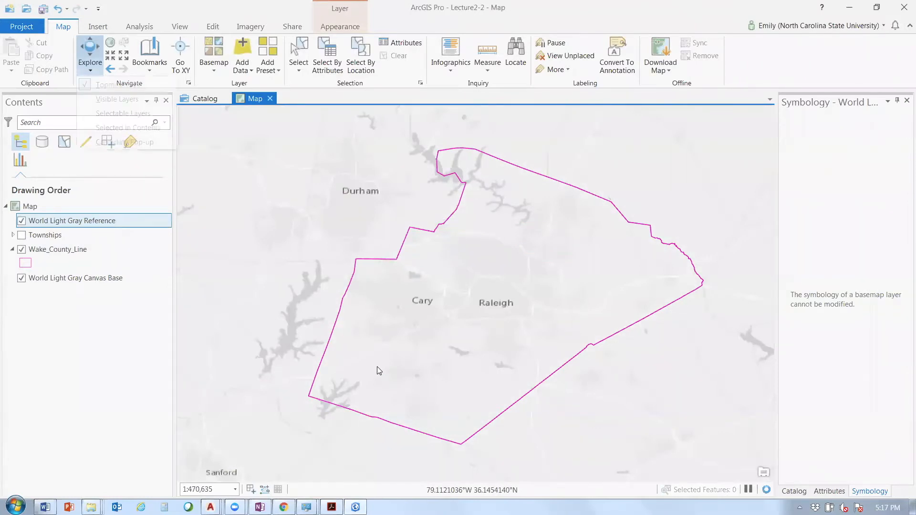
pyautogui.click(243, 57)
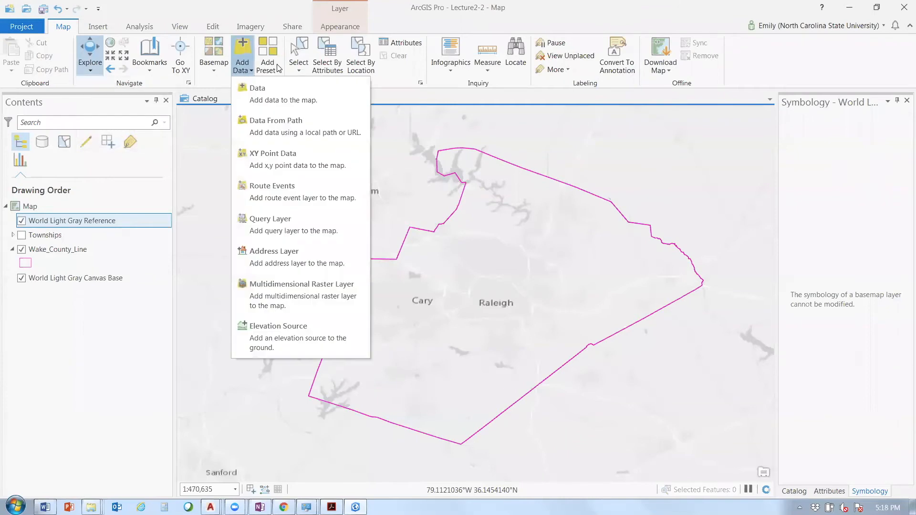
pyautogui.press('Left')
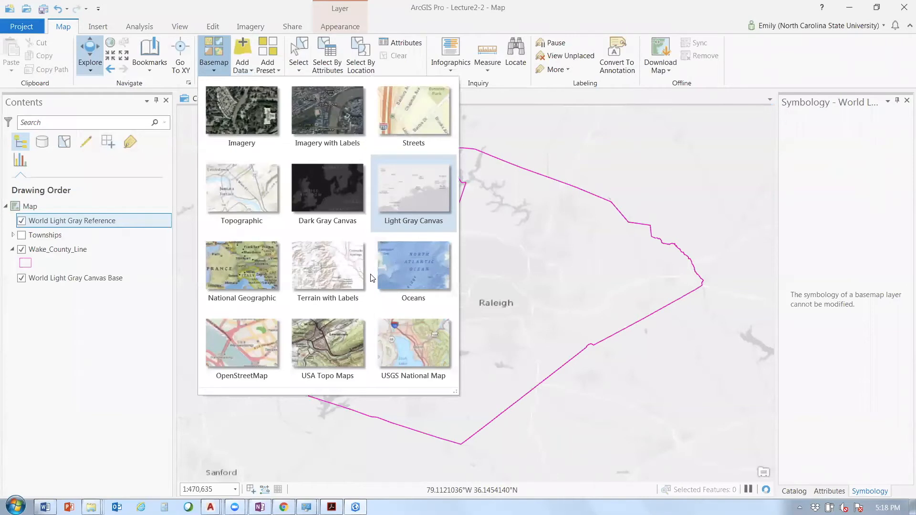
pyautogui.press('Escape')
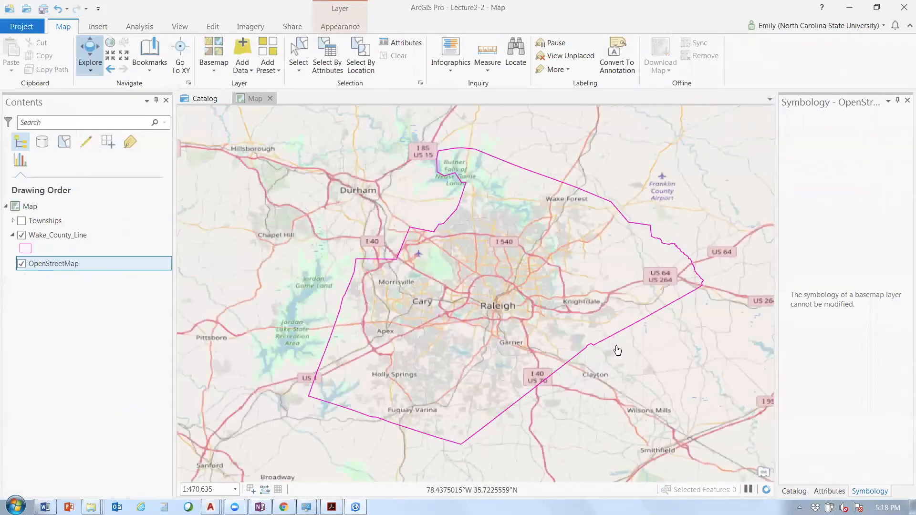
pyautogui.click(214, 55)
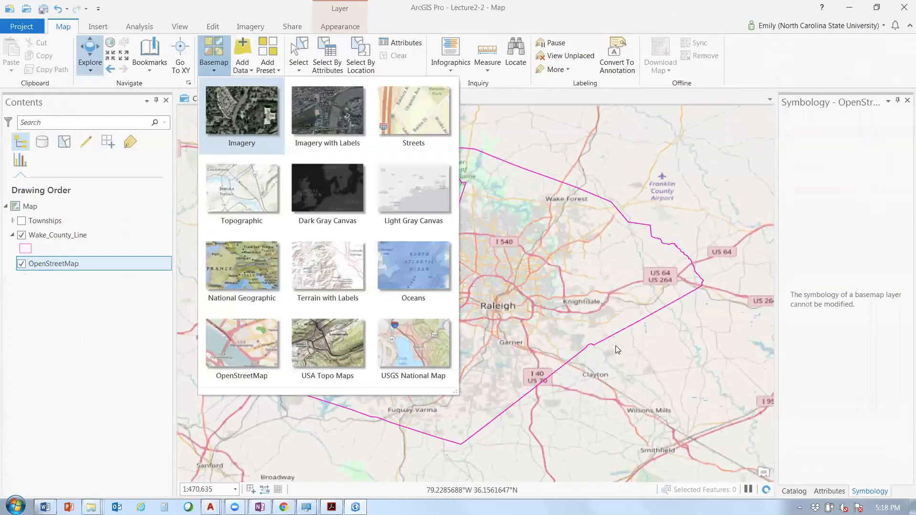
pyautogui.click(241, 117)
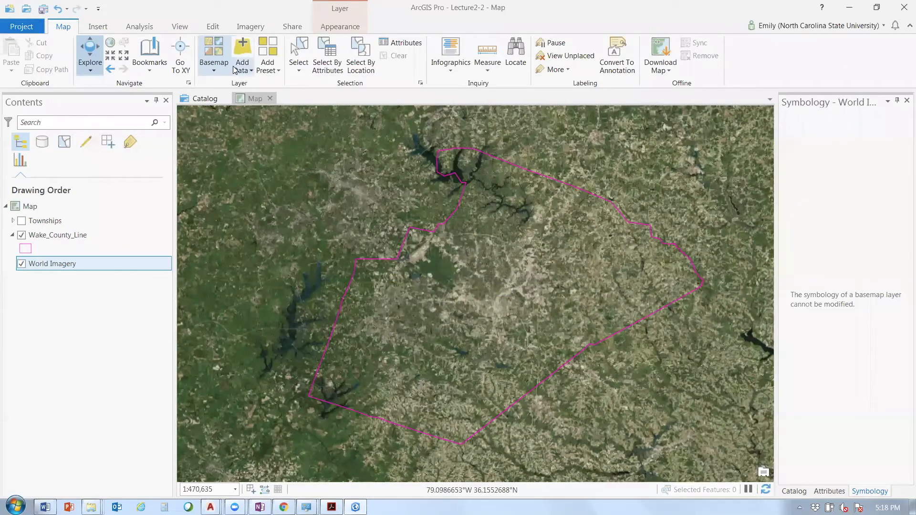
# Review the kinds of data that can be added to the map
pyautogui.click(249, 71)
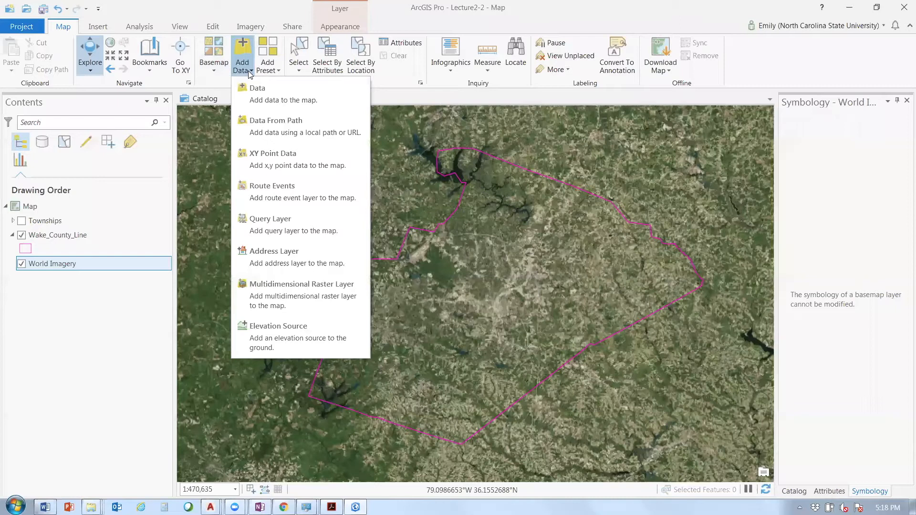
pyautogui.click(248, 70)
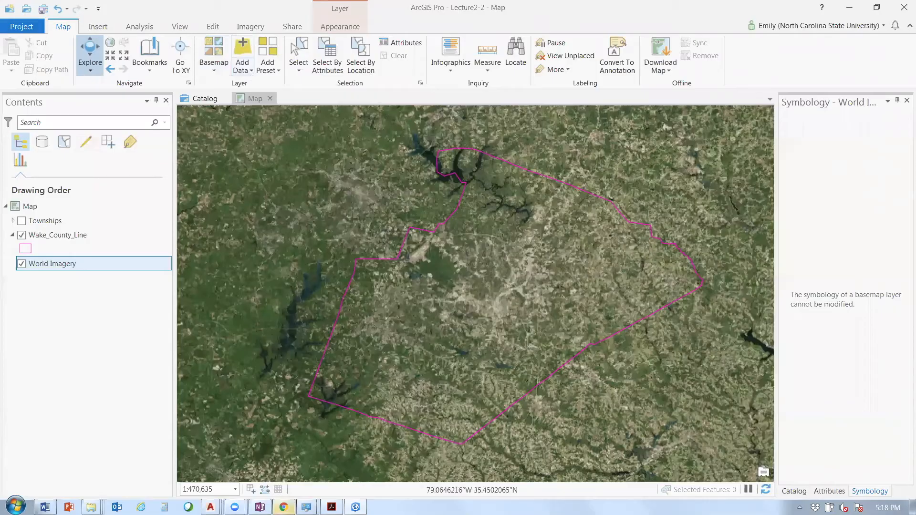
# Switch to the Open Data Raleigh site in Chrome, view its ArcGIS Hub sign-in form, and dismiss it without signing in
pyautogui.hotkey('alt', 'Tab')
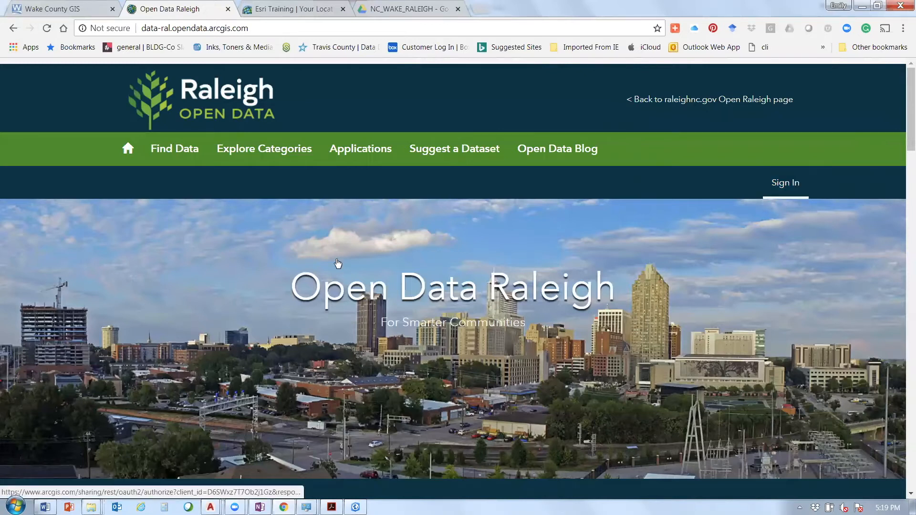
pyautogui.click(785, 187)
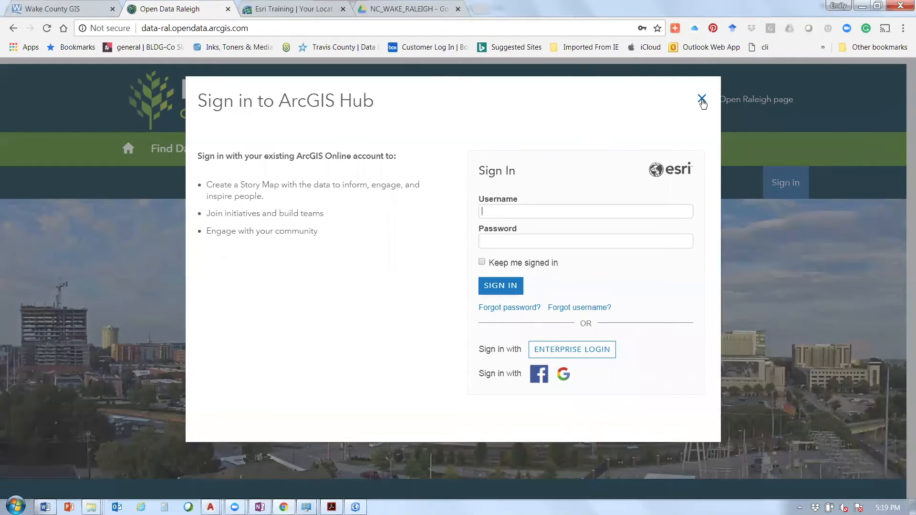
pyautogui.click(702, 100)
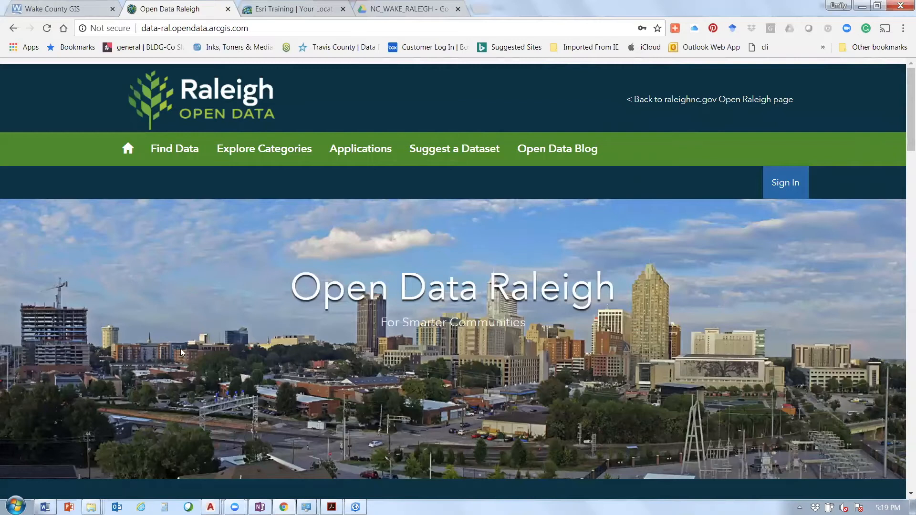
# Search the Open Data Raleigh site for "elevation" datasets and return to its home page
pyautogui.scroll(-1, 181, 352)
pyautogui.scroll(-7, 181, 352)
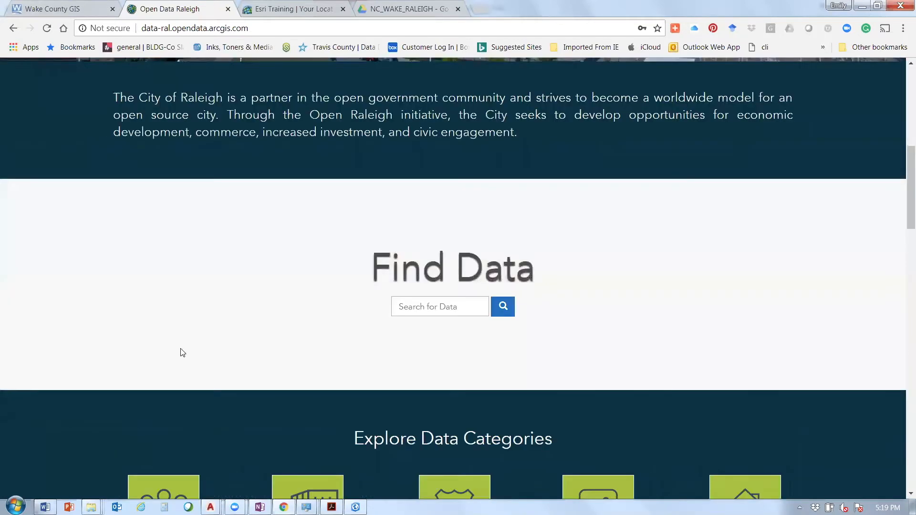
pyautogui.scroll(-3, 181, 352)
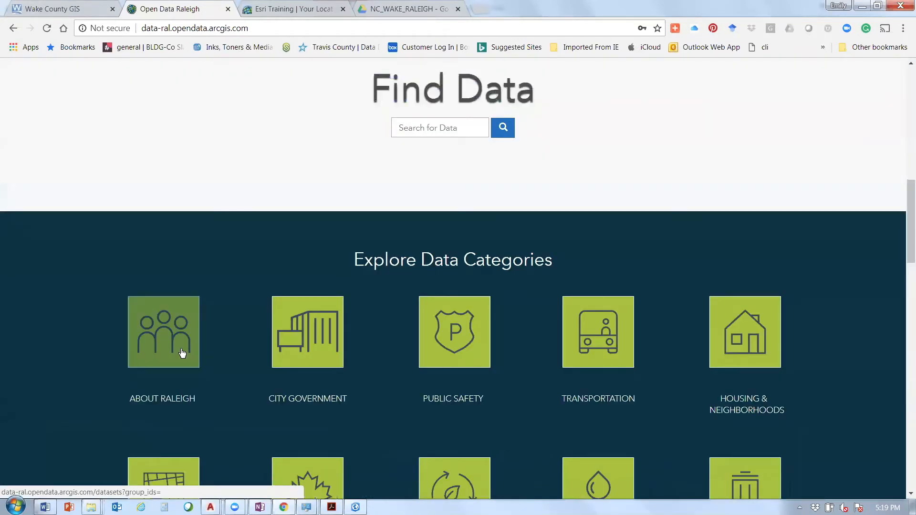
pyautogui.click(183, 352)
pyautogui.click(435, 129)
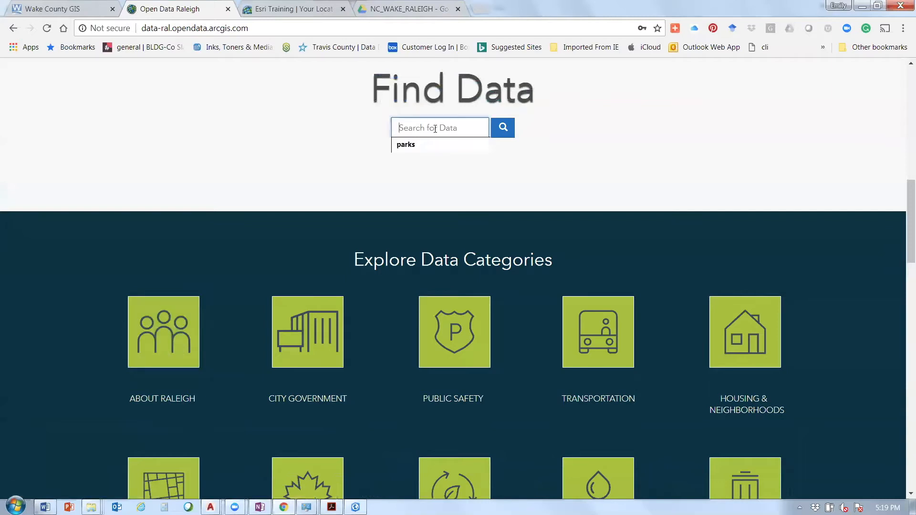
pyautogui.write('elevation')
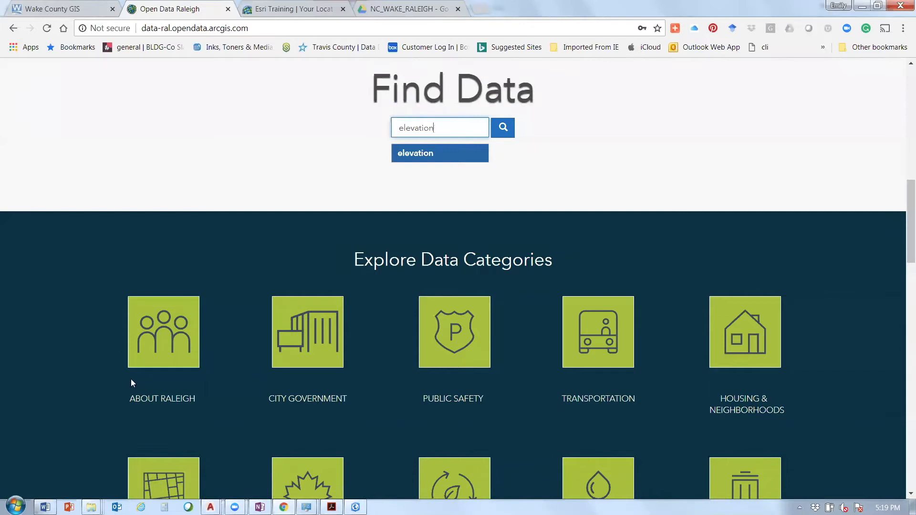
pyautogui.press('Return')
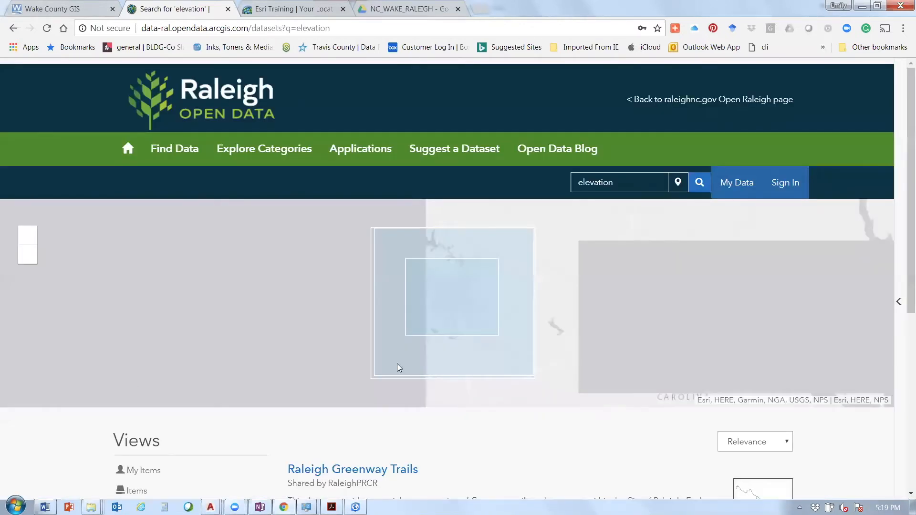
pyautogui.scroll(-3, 397, 363)
pyautogui.click(9, 30)
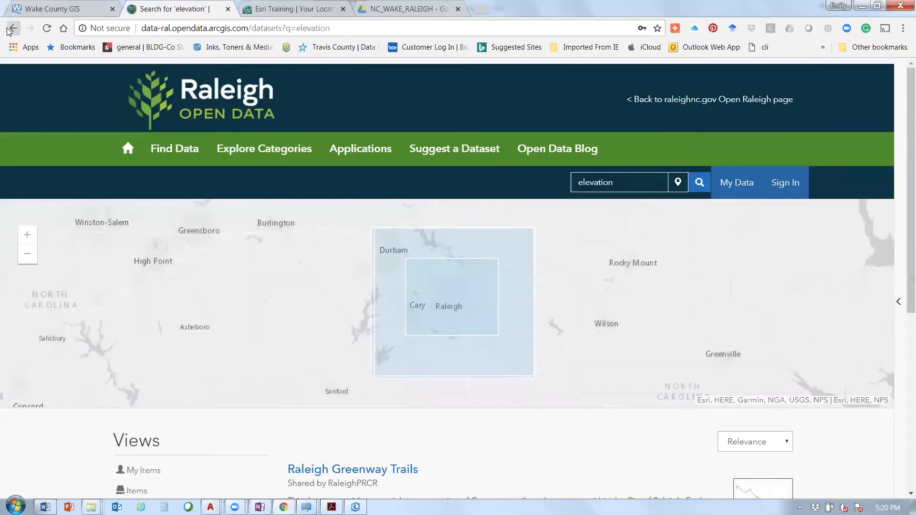
pyautogui.click(9, 30)
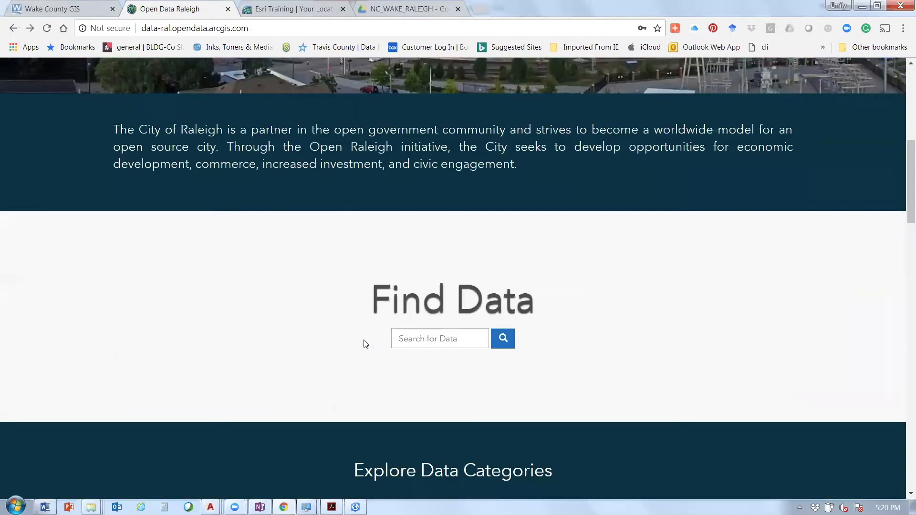
# Look through the data categories, data pages and applications offered on the Open Data Raleigh home page
pyautogui.scroll(-8, 546, 413)
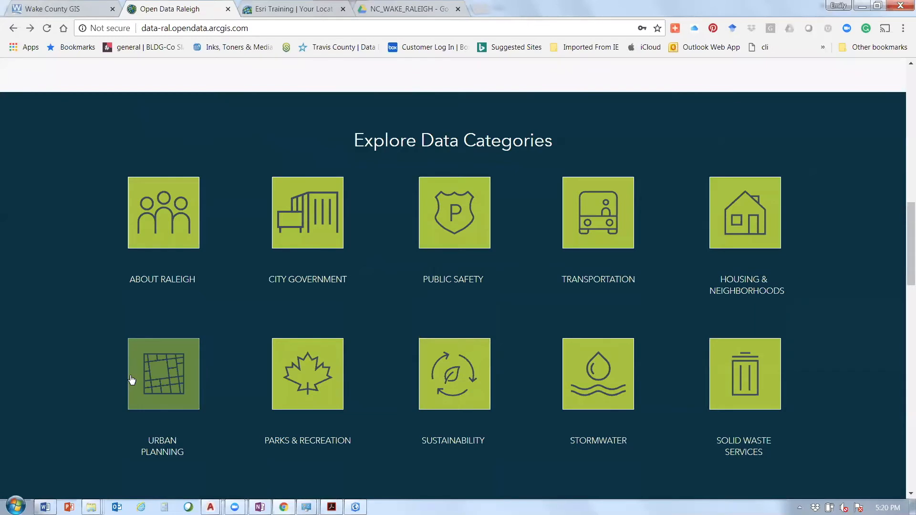
pyautogui.scroll(-5, 231, 414)
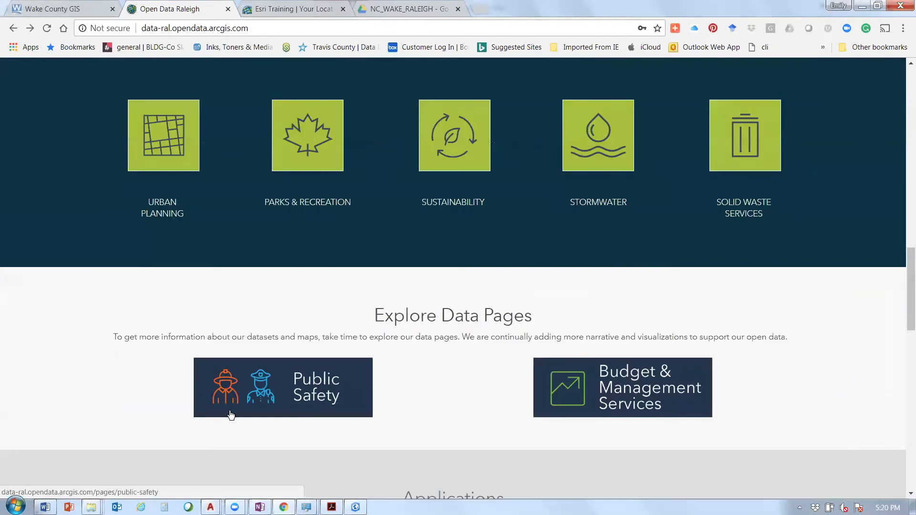
pyautogui.scroll(-5, 231, 414)
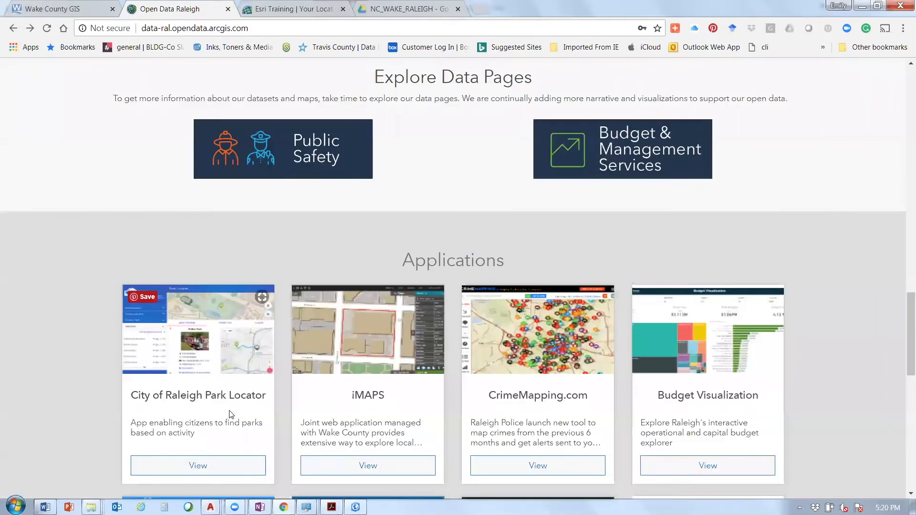
pyautogui.scroll(-3, 101, 341)
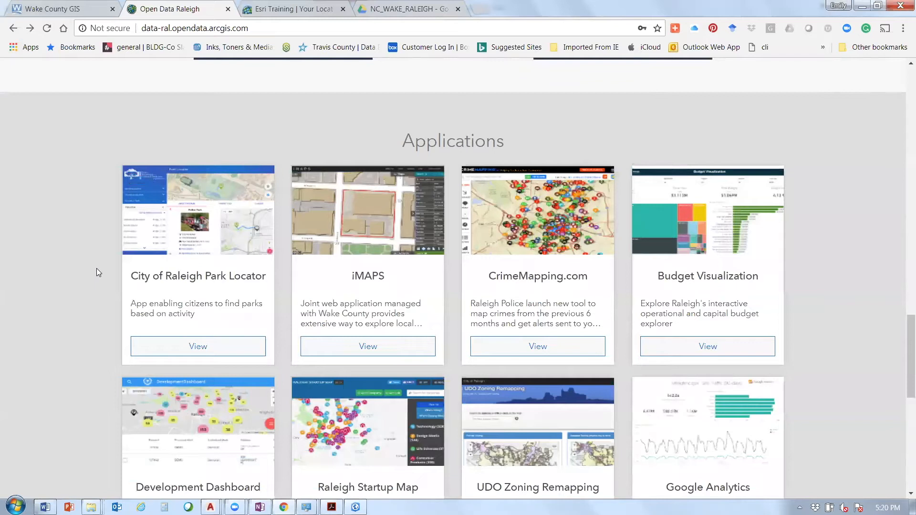
pyautogui.scroll(-4, 97, 275)
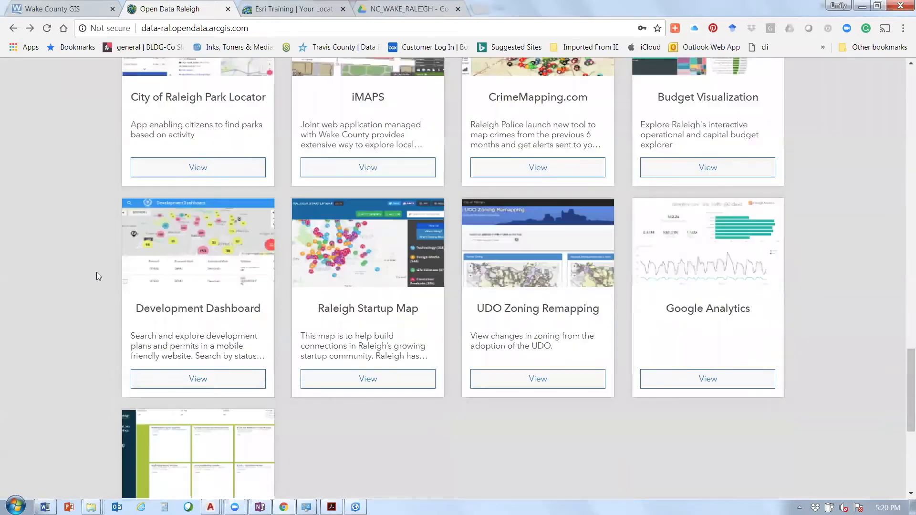
pyautogui.scroll(-1, 97, 275)
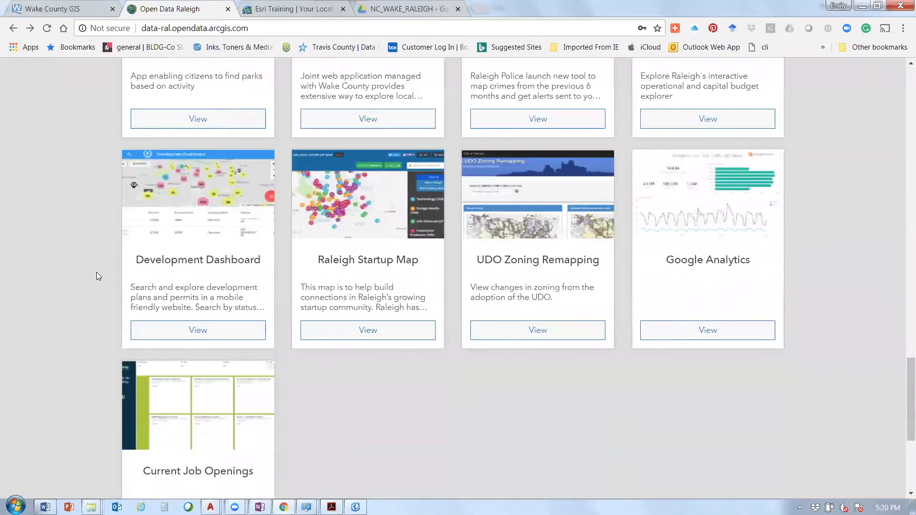
pyautogui.scroll(-2, 97, 276)
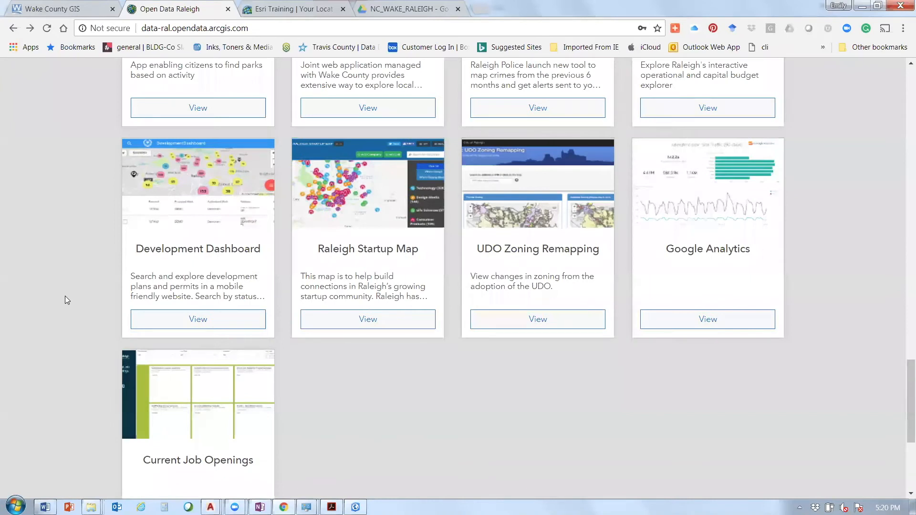
pyautogui.scroll(6, 67, 300)
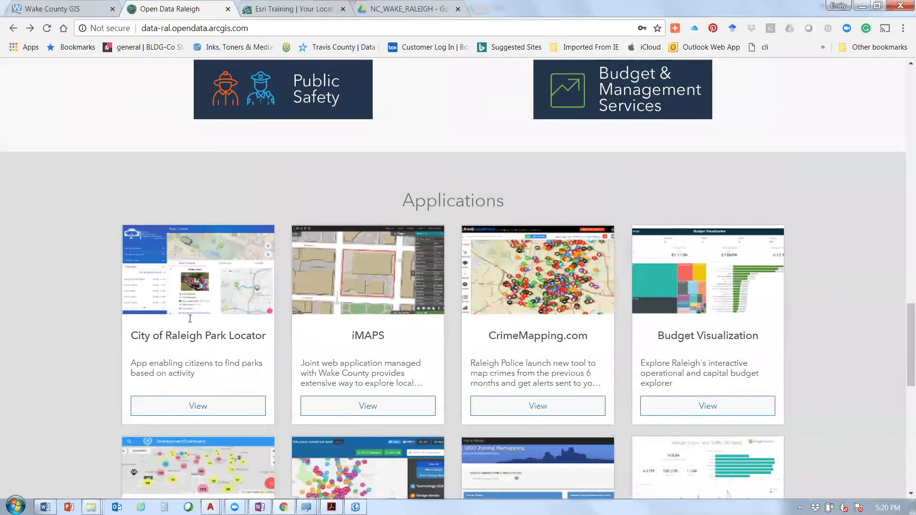
pyautogui.scroll(4, 190, 319)
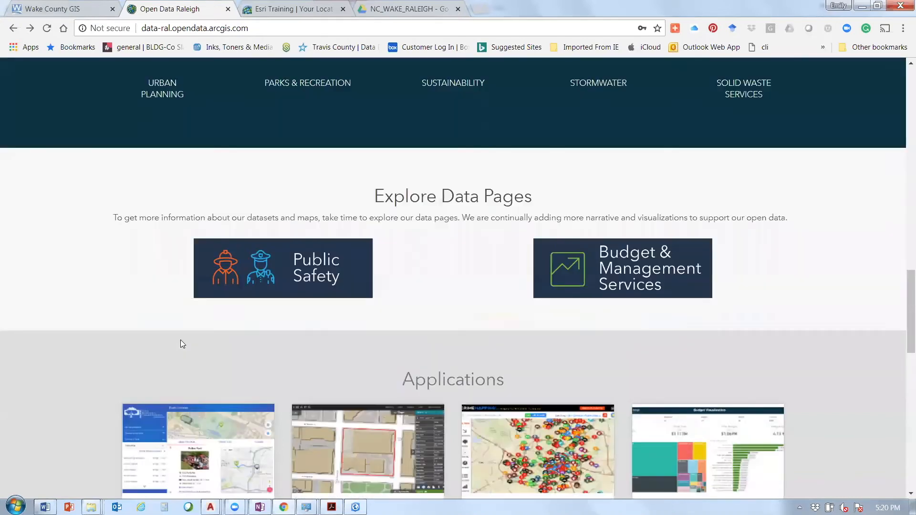
pyautogui.scroll(9, 181, 340)
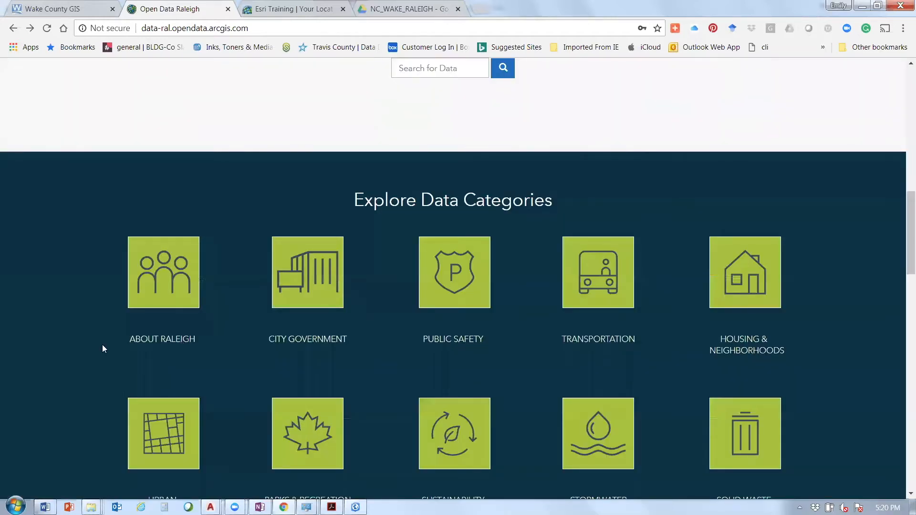
# Open the Parks & Recreation category and review its datasets, tag filters and data sources
pyautogui.scroll(-1, 104, 349)
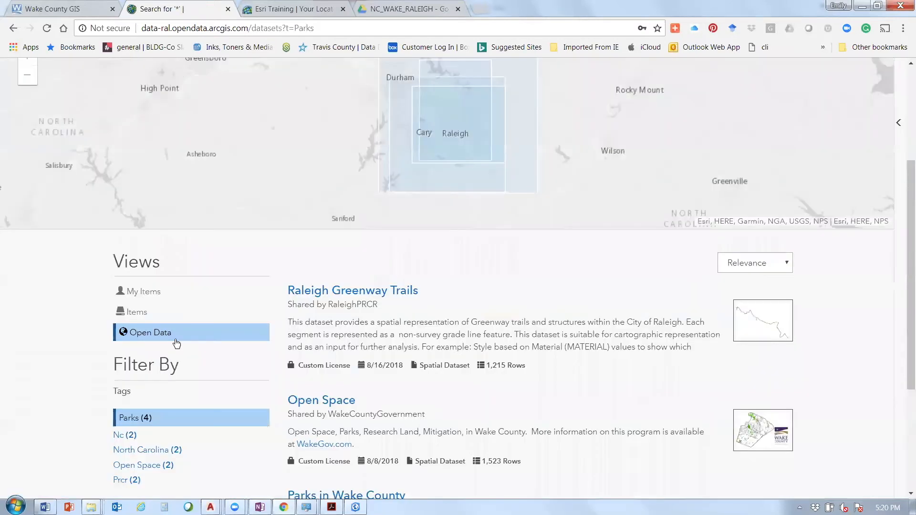
pyautogui.scroll(-1, 142, 360)
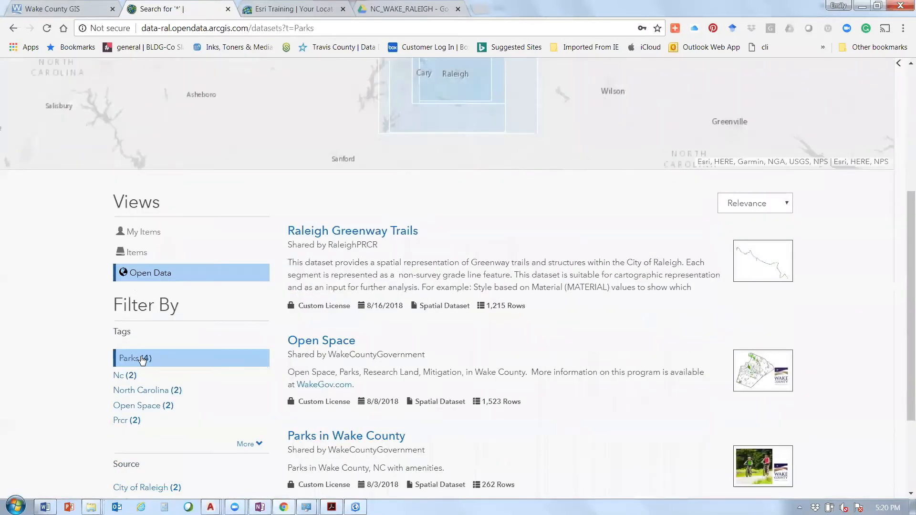
pyautogui.scroll(-1, 142, 361)
pyautogui.scroll(-1, 394, 376)
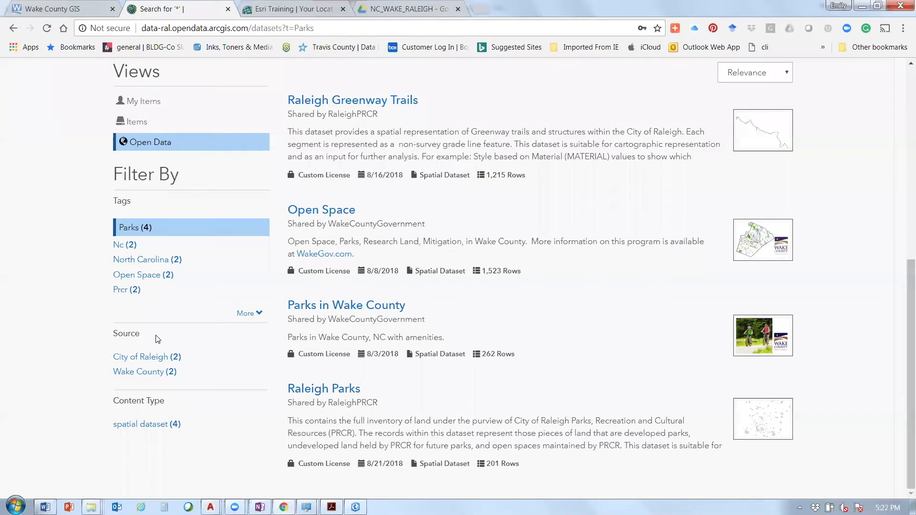
pyautogui.scroll(3, 69, 352)
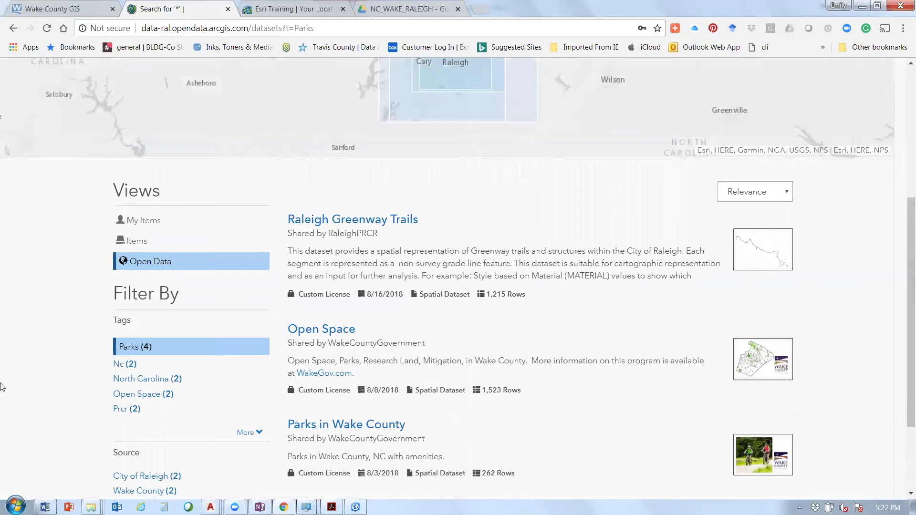
pyautogui.scroll(-2, 368, 416)
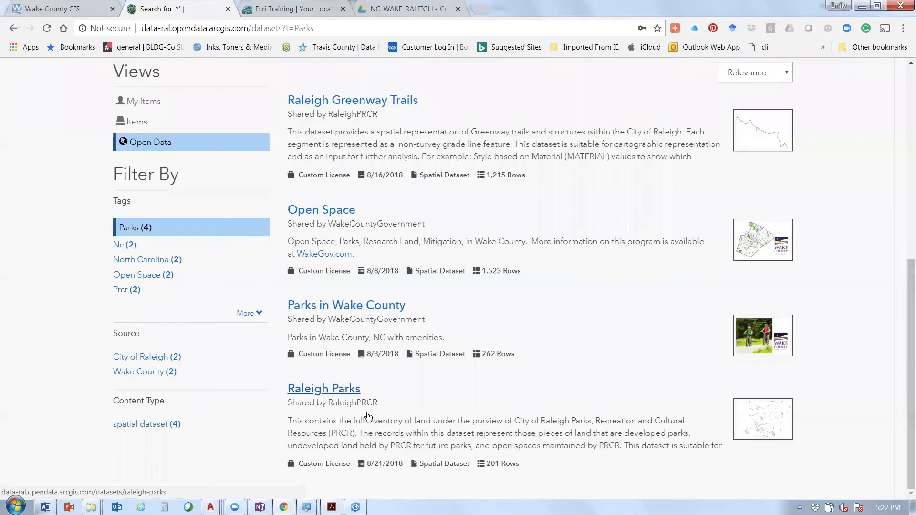
# Open the Raleigh Parks dataset, expand its full description, and read through to its attributes
pyautogui.click(368, 416)
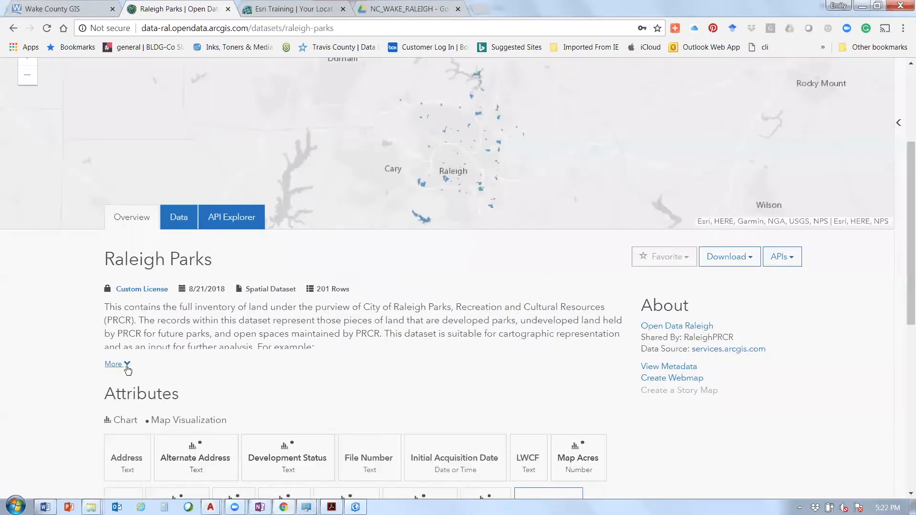
pyautogui.click(117, 364)
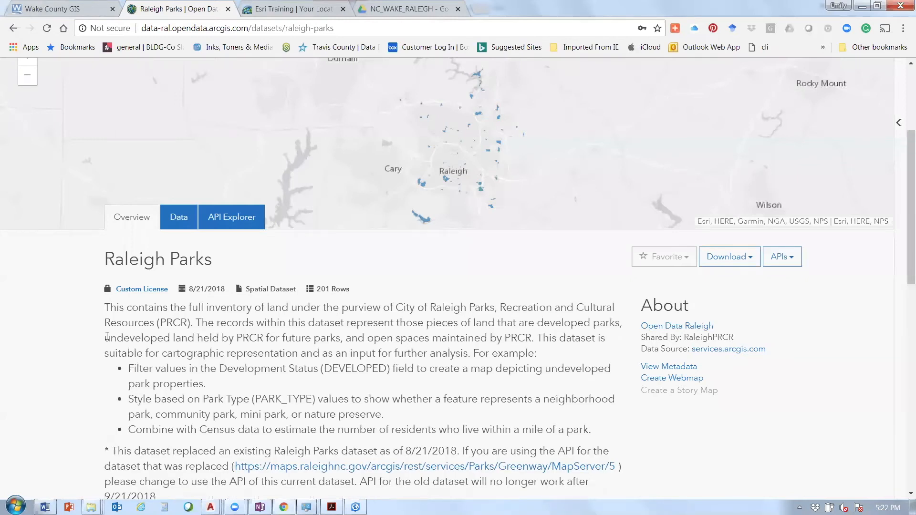
pyautogui.scroll(-1, 234, 288)
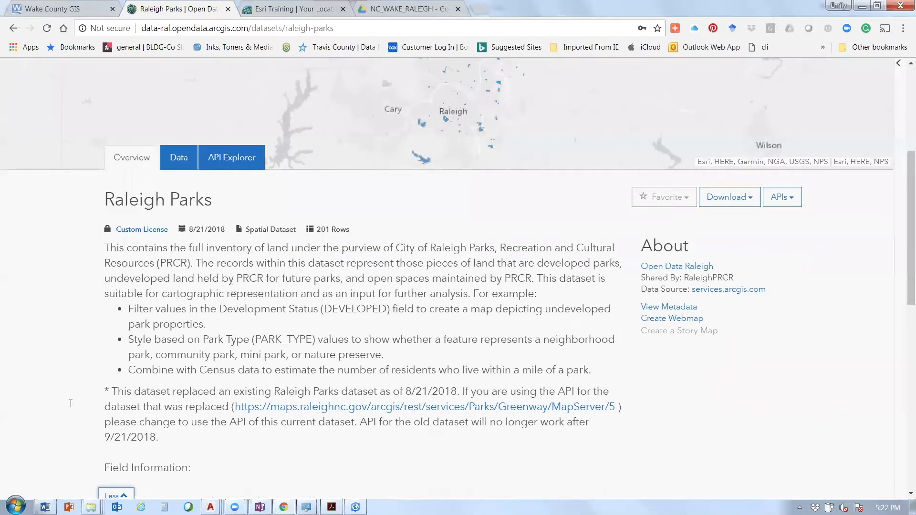
pyautogui.scroll(-1, 71, 405)
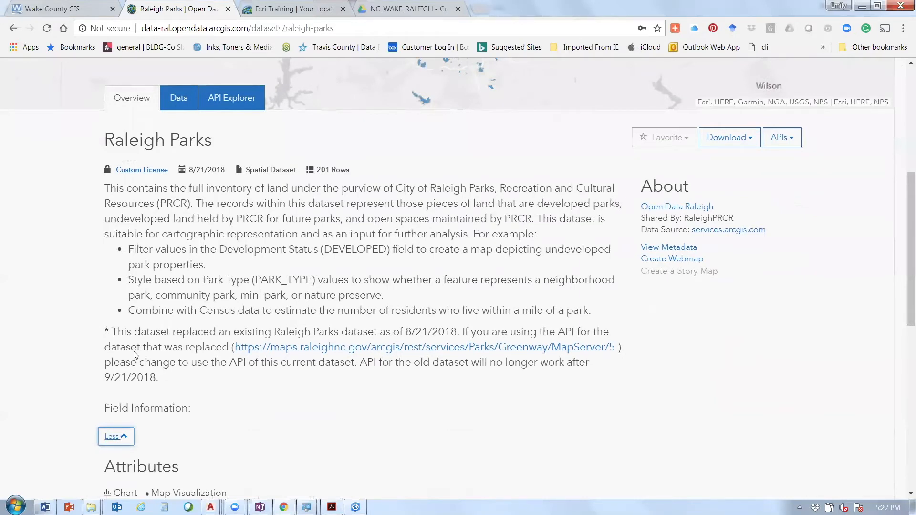
pyautogui.scroll(-3, 135, 356)
pyautogui.scroll(-1, 135, 356)
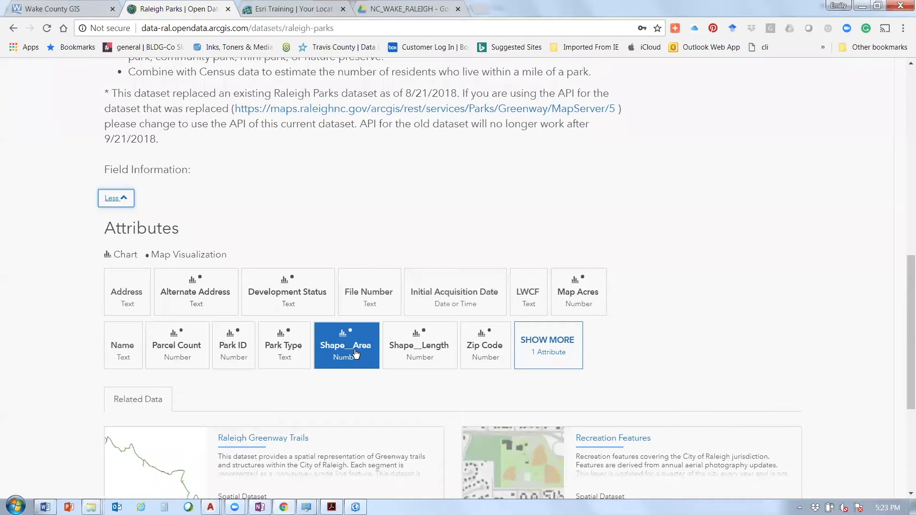
# Show all attributes of the Raleigh Parks dataset, review them, and return to the dataset's description and metadata links
pyautogui.click(547, 346)
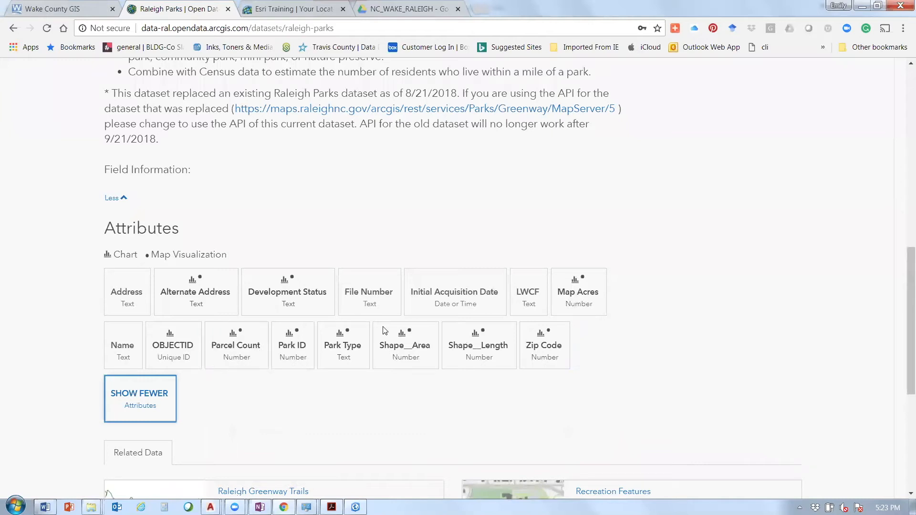
pyautogui.scroll(-1, 385, 331)
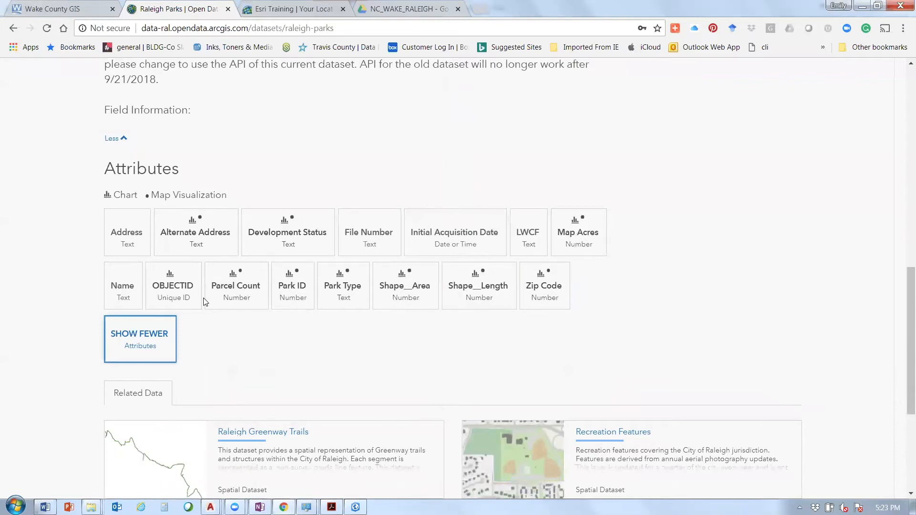
pyautogui.scroll(5, 98, 263)
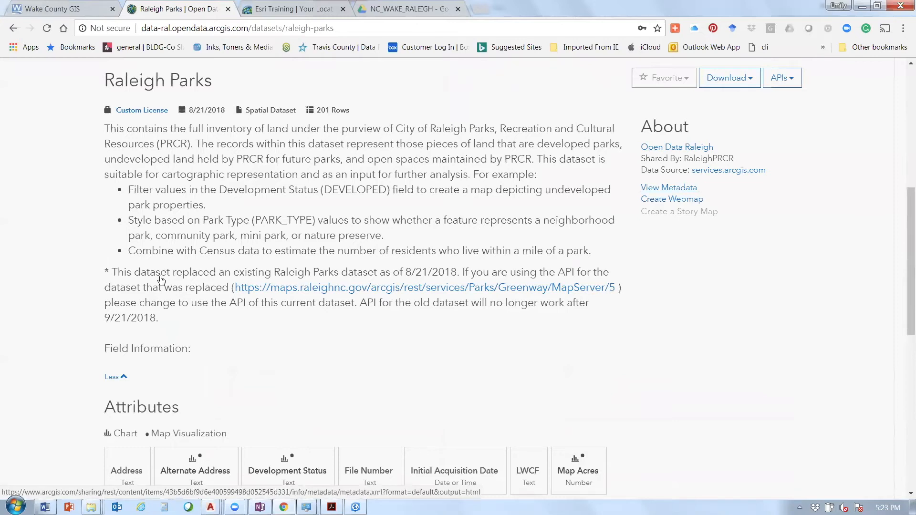
# Review the Raleigh Parks description and attributes, then highlight the dataset's date and row count
pyautogui.click(658, 188)
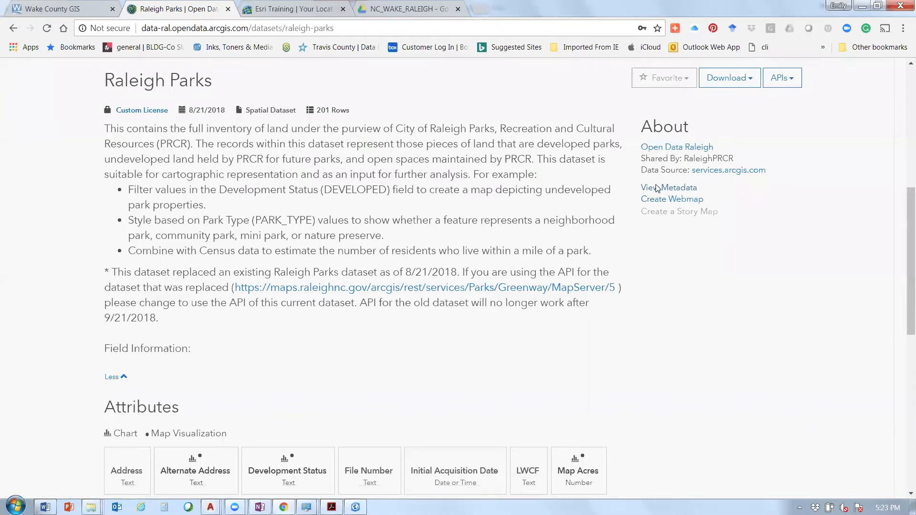
pyautogui.scroll(-3, 72, 293)
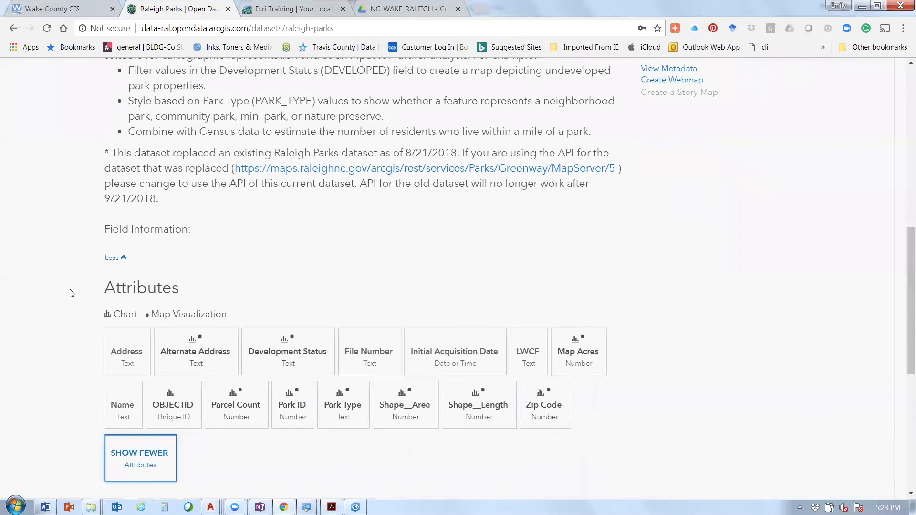
pyautogui.scroll(5, 114, 237)
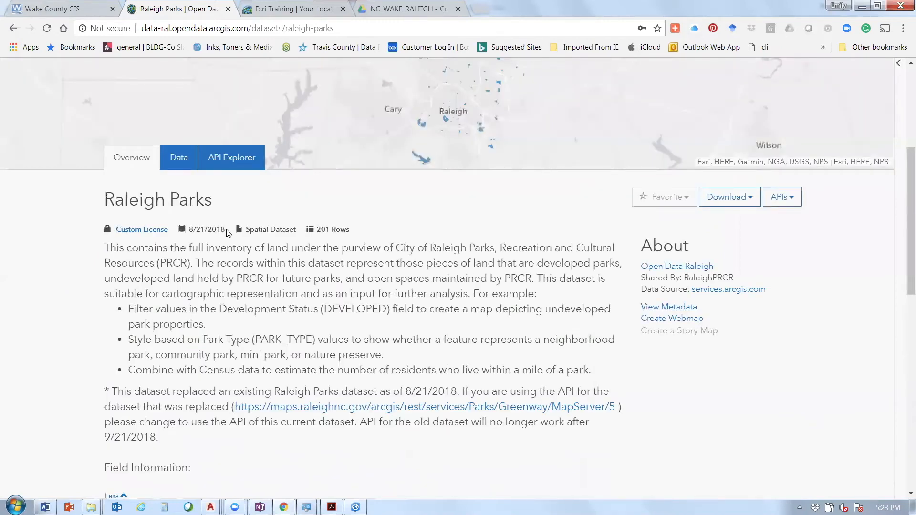
pyautogui.moveTo(194, 230); pyautogui.dragTo(227, 229)
pyautogui.moveTo(350, 230); pyautogui.dragTo(317, 231)
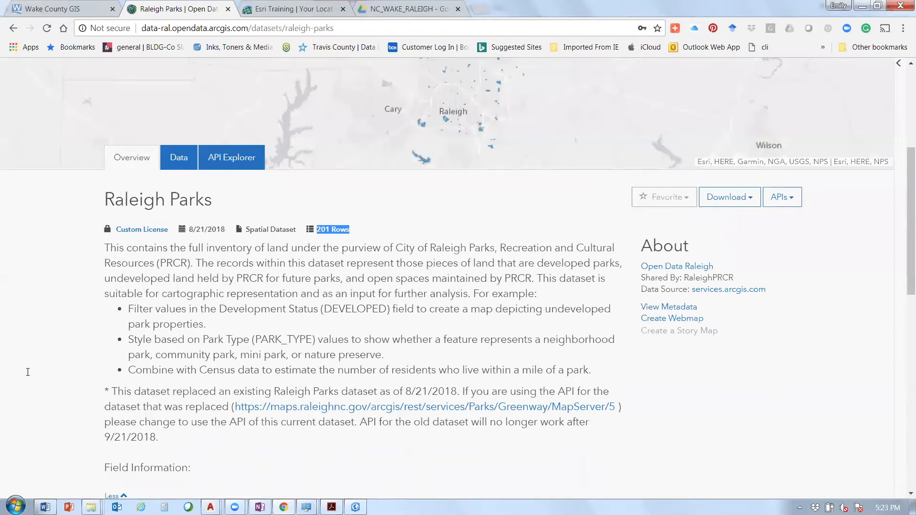
# Open the Raleigh Parks metadata and read its keywords, abstract and purpose
pyautogui.click(675, 308)
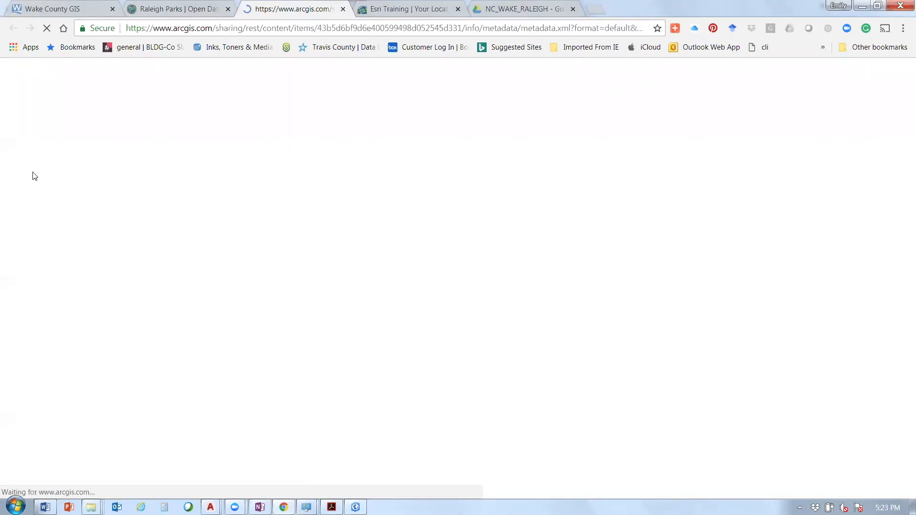
pyautogui.scroll(-1, 180, 283)
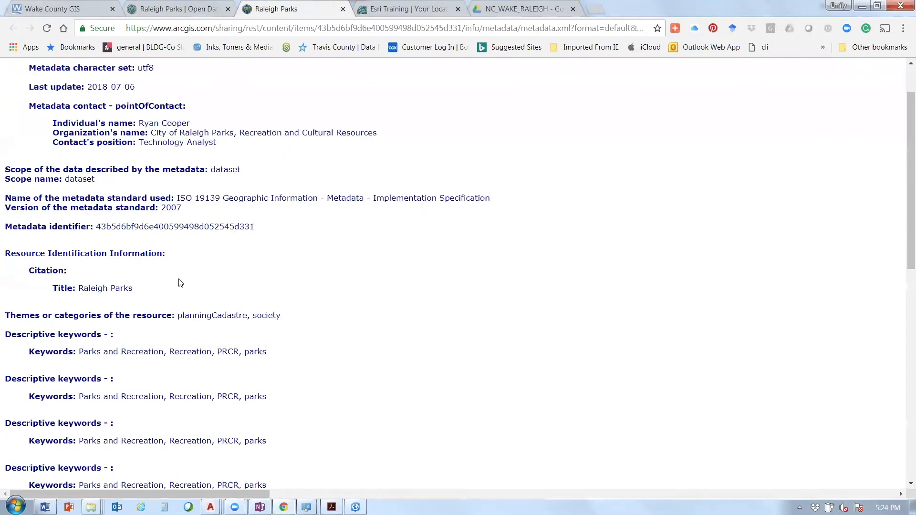
pyautogui.scroll(-3, 180, 283)
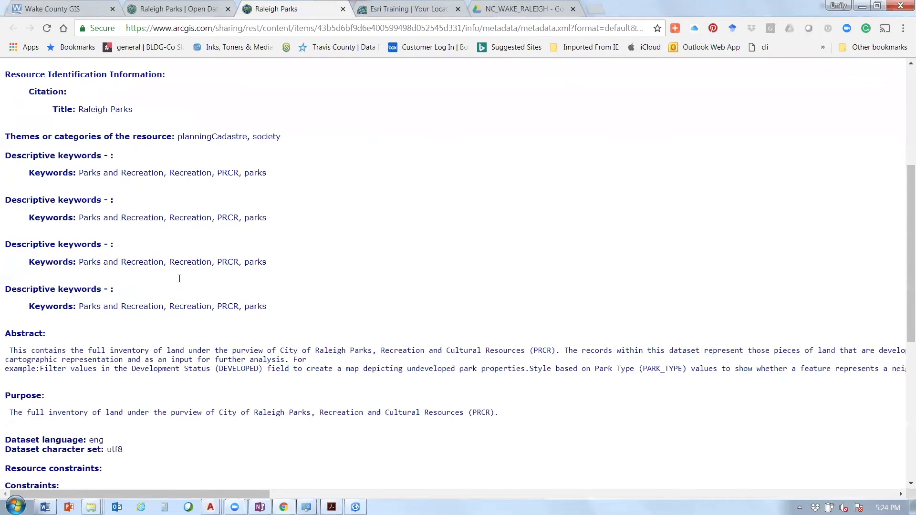
pyautogui.scroll(-1, 161, 355)
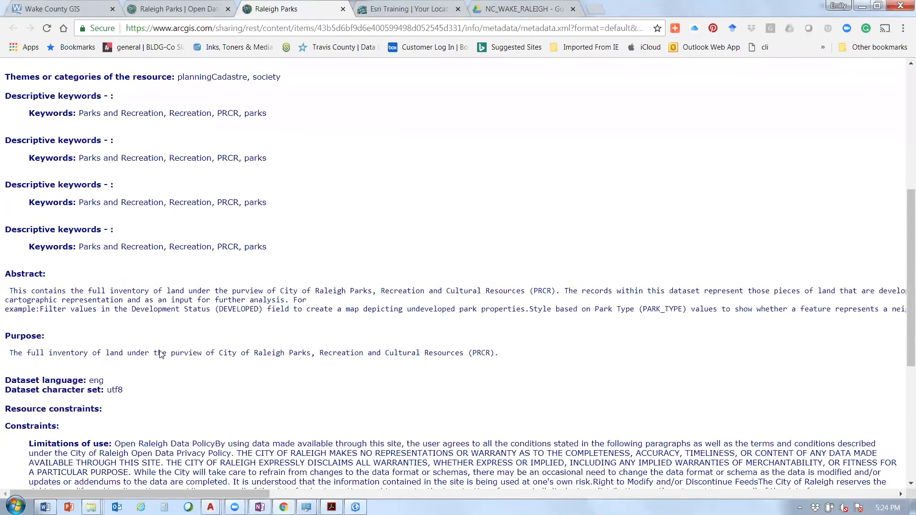
pyautogui.moveTo(211, 291); pyautogui.dragTo(289, 309)
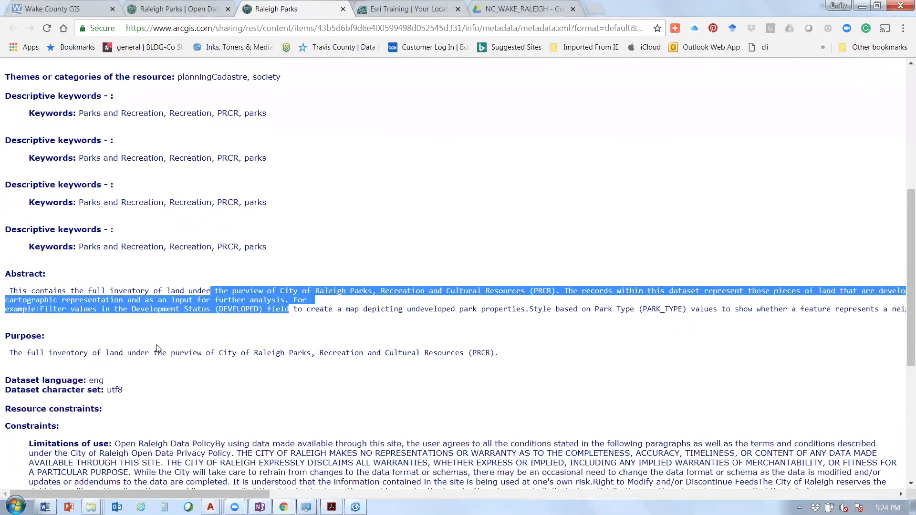
pyautogui.moveTo(49, 353); pyautogui.dragTo(452, 365)
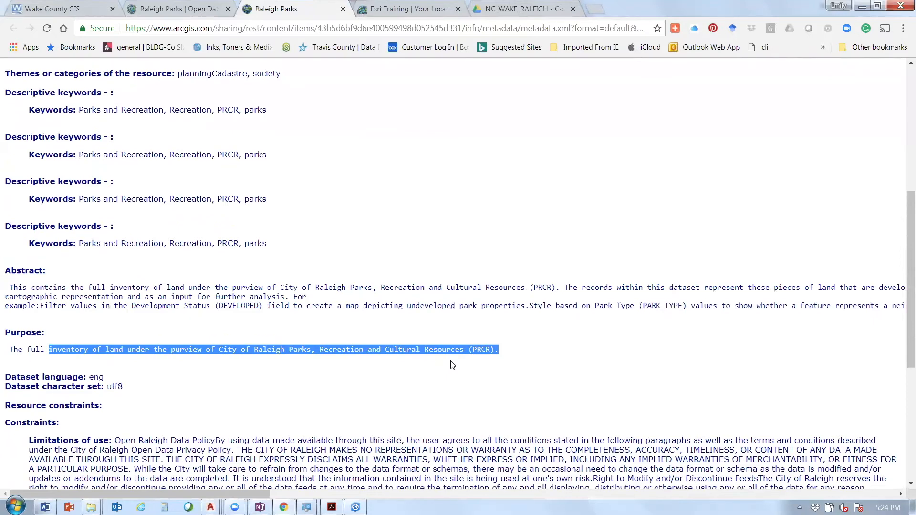
# Read the limitations of use, credits and point of contact in the Raleigh Parks metadata
pyautogui.scroll(-4, 122, 196)
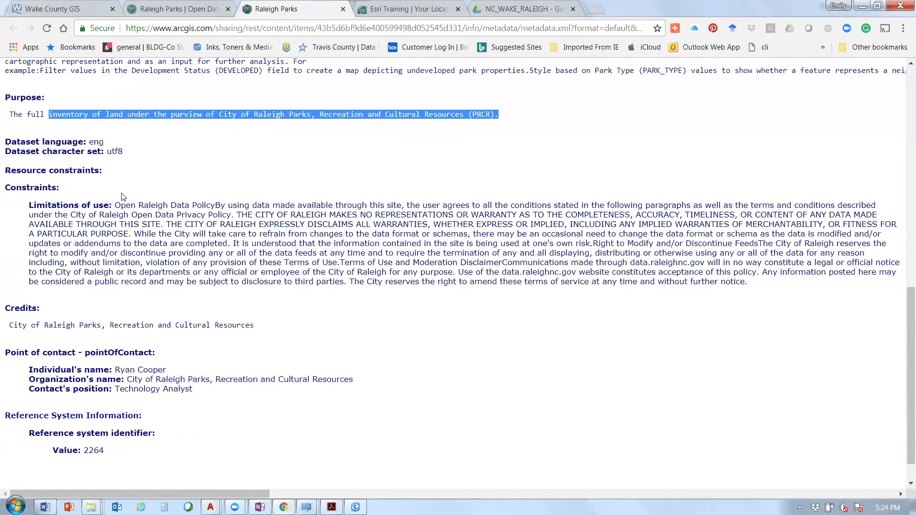
pyautogui.moveTo(143, 205); pyautogui.dragTo(771, 272)
pyautogui.click(774, 281)
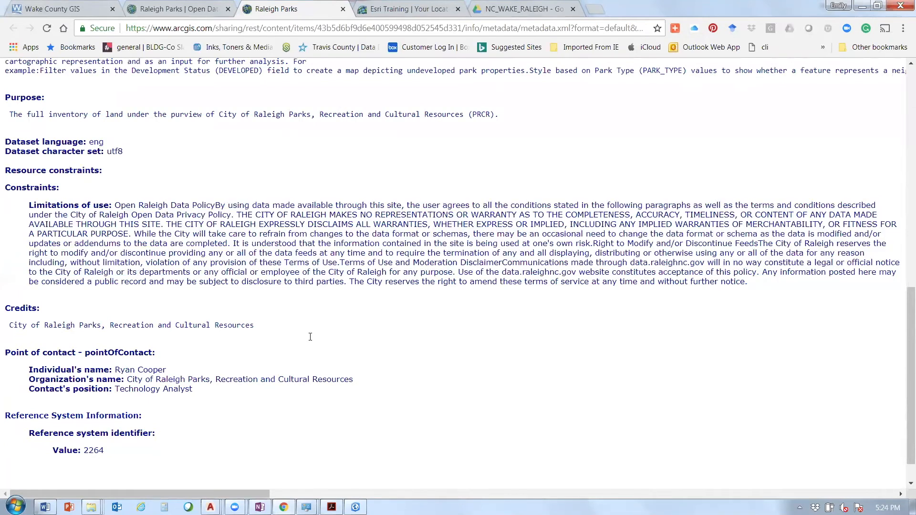
pyautogui.moveTo(310, 337); pyautogui.dragTo(13, 325)
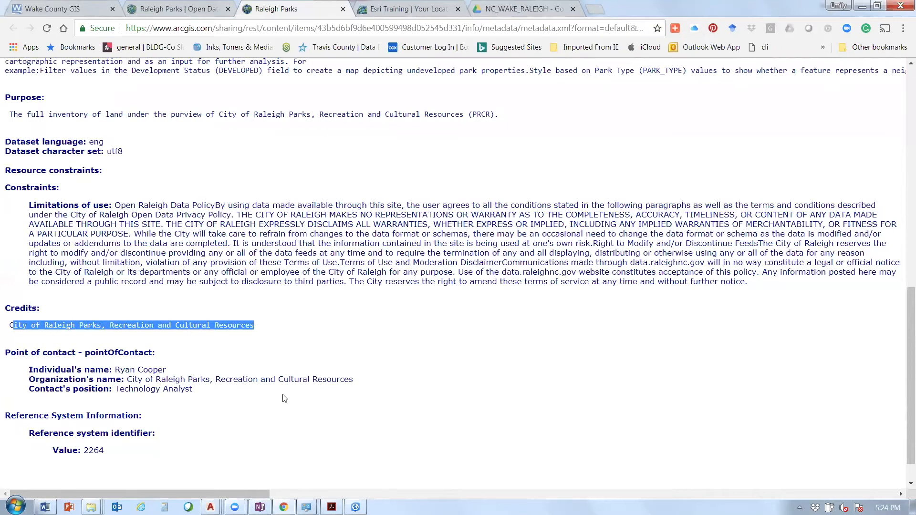
# Check the last update date at the start of the metadata and close the metadata page
pyautogui.scroll(4, 283, 395)
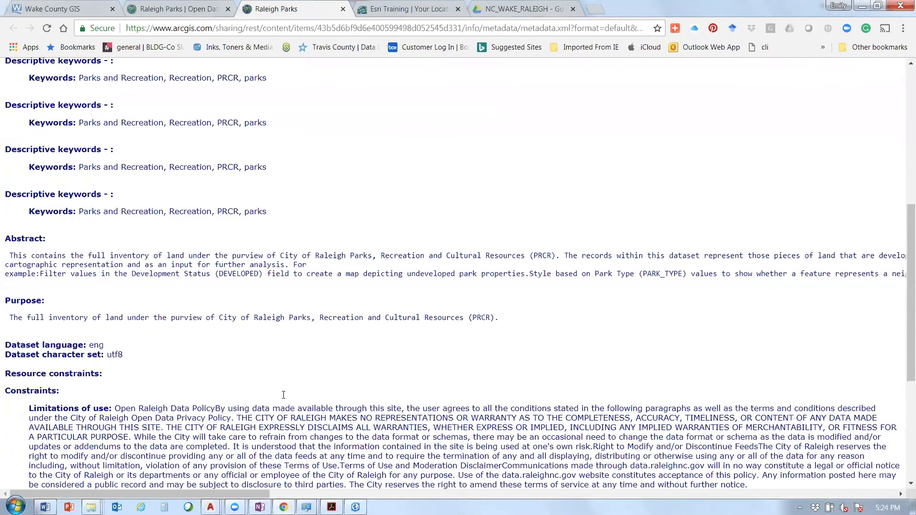
pyautogui.scroll(7, 171, 409)
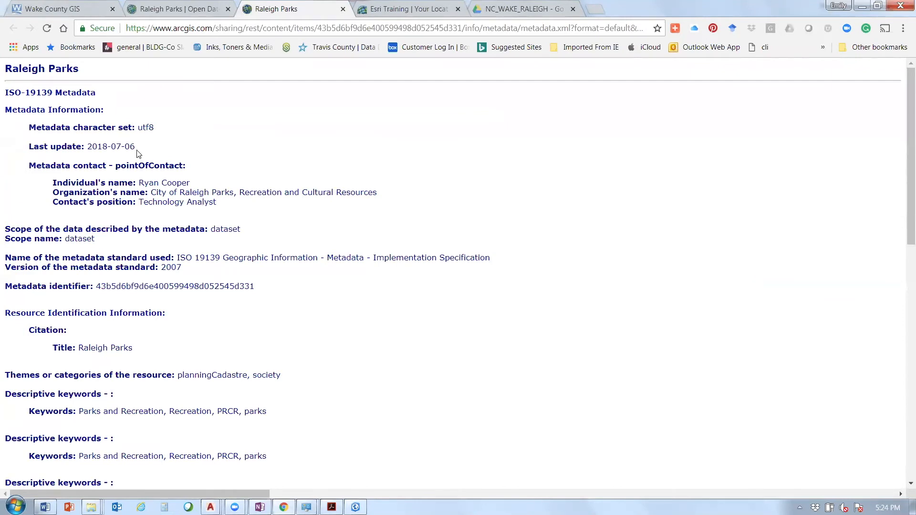
pyautogui.moveTo(97, 147)
pyautogui.mouseDown()
pyautogui.moveTo(137, 149)
pyautogui.moveTo(89, 144)
pyautogui.mouseUp()
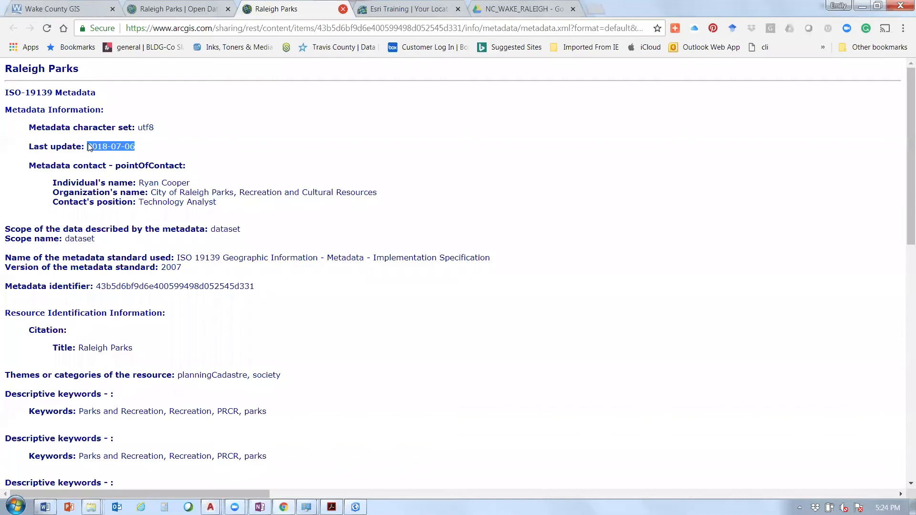
pyautogui.click(343, 10)
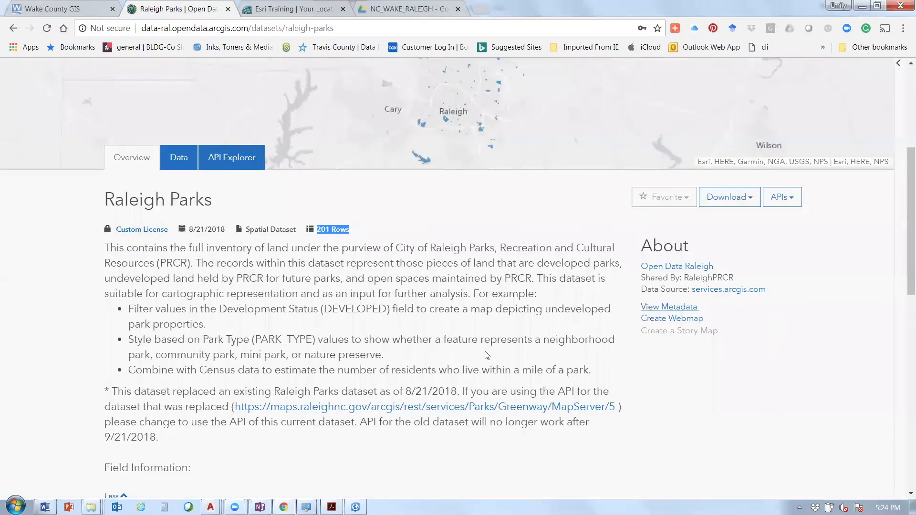
# Show the download formats for the Raleigh Parks dataset and review the Shapefile and File Geodatabase options
pyautogui.scroll(-3, 487, 355)
pyautogui.scroll(1, 82, 331)
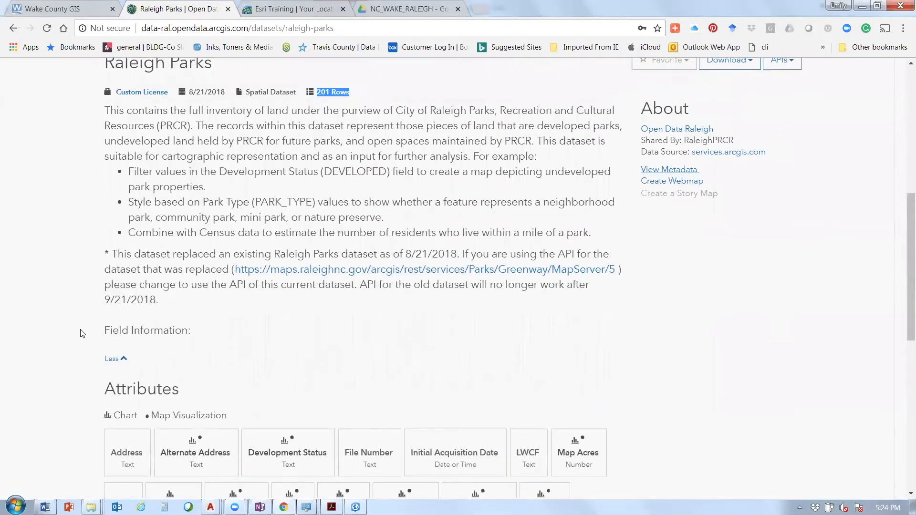
pyautogui.scroll(7, 82, 333)
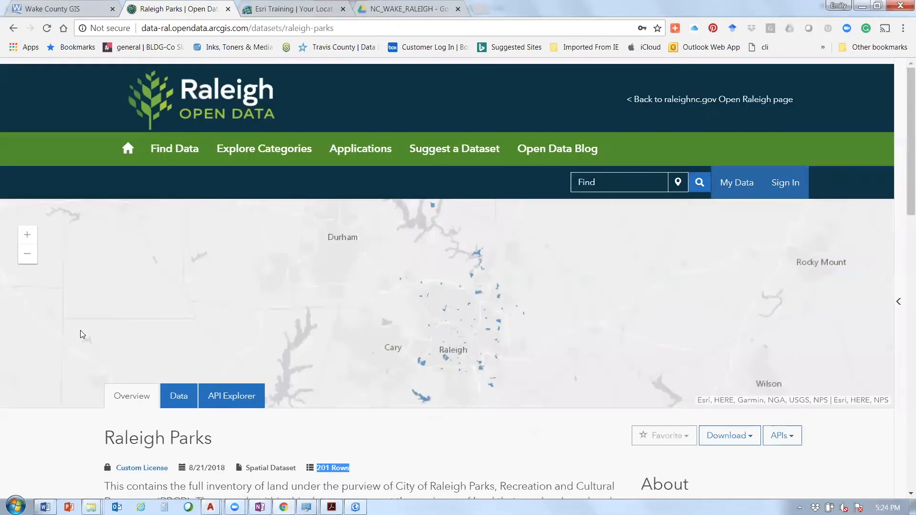
pyautogui.scroll(-3, 751, 264)
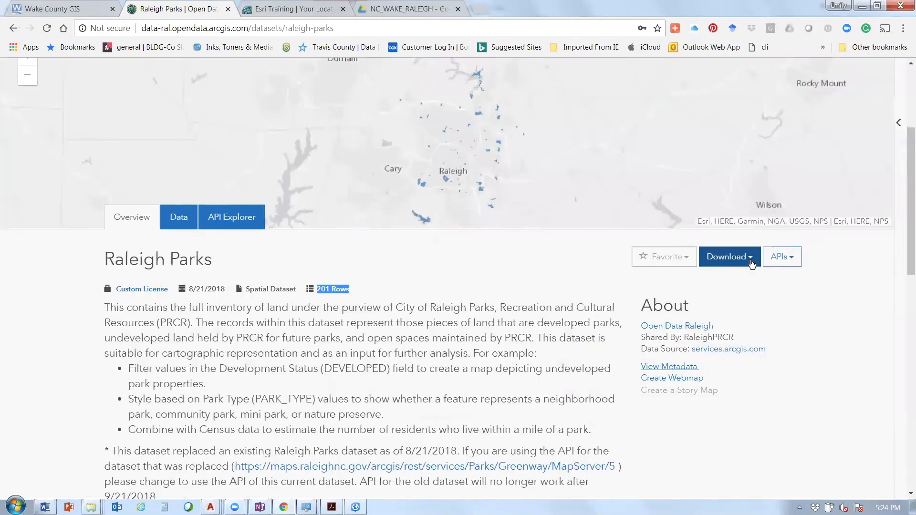
pyautogui.click(751, 264)
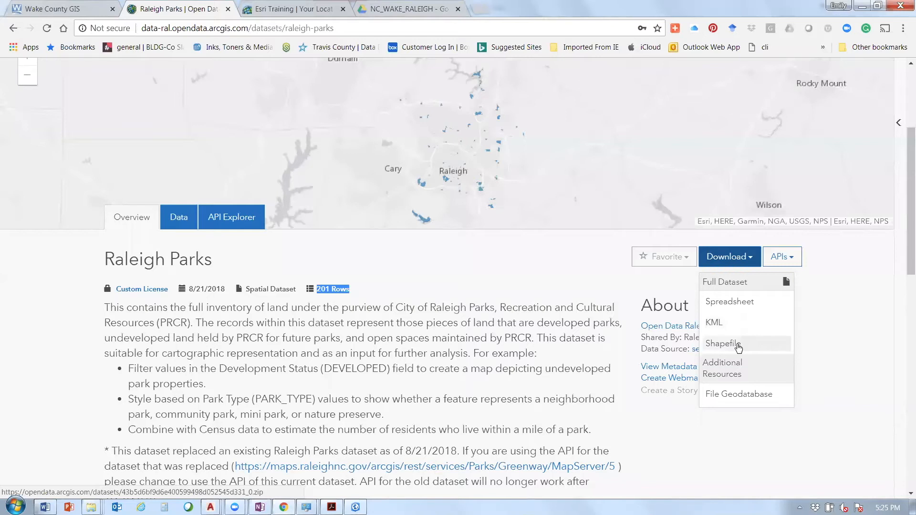
pyautogui.click(754, 402)
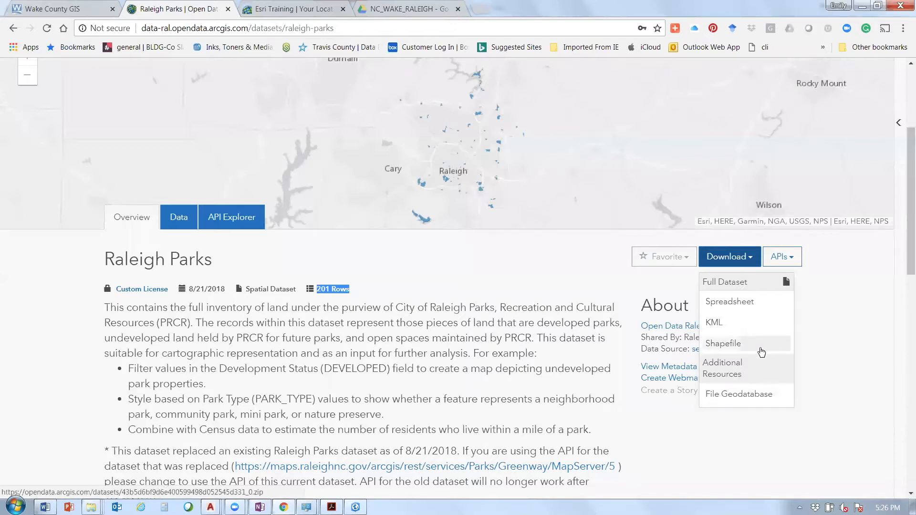
# Show the API links of the Raleigh Parks dataset and copy the GeoService URL
pyautogui.click(791, 263)
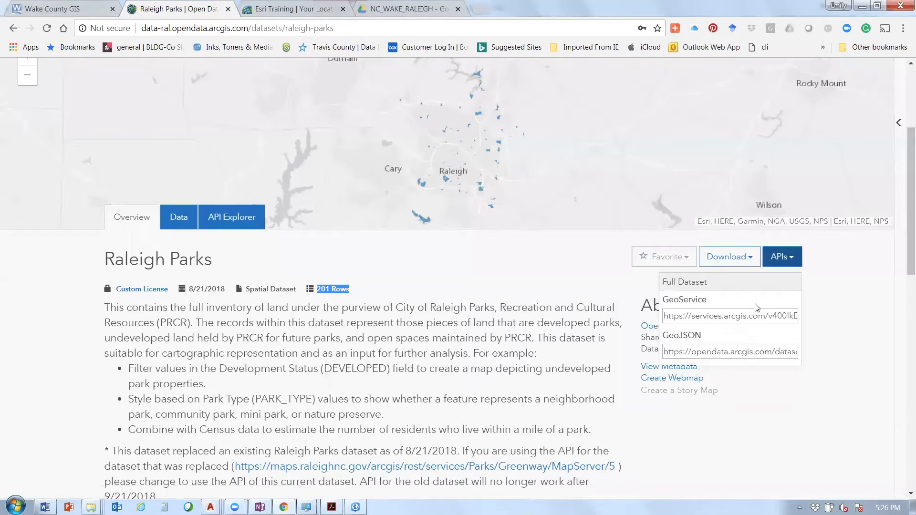
pyautogui.click(735, 316)
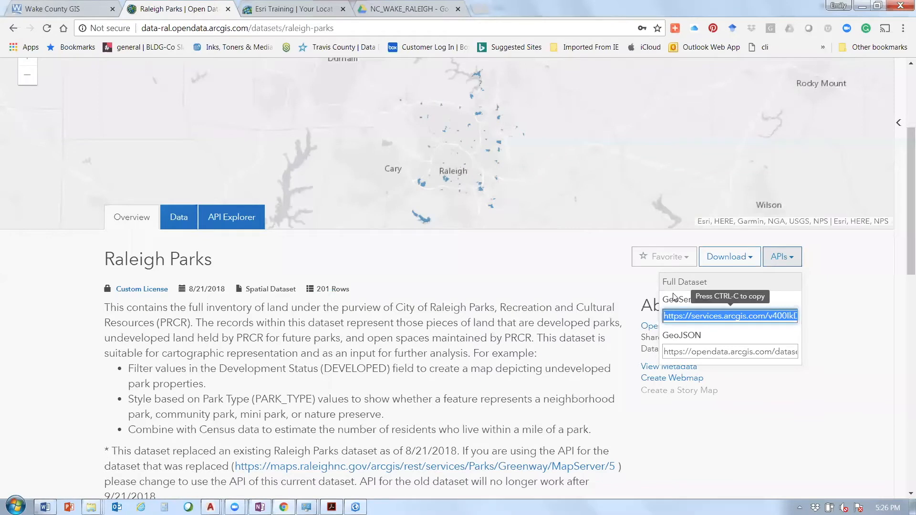
pyautogui.rightClick(687, 317)
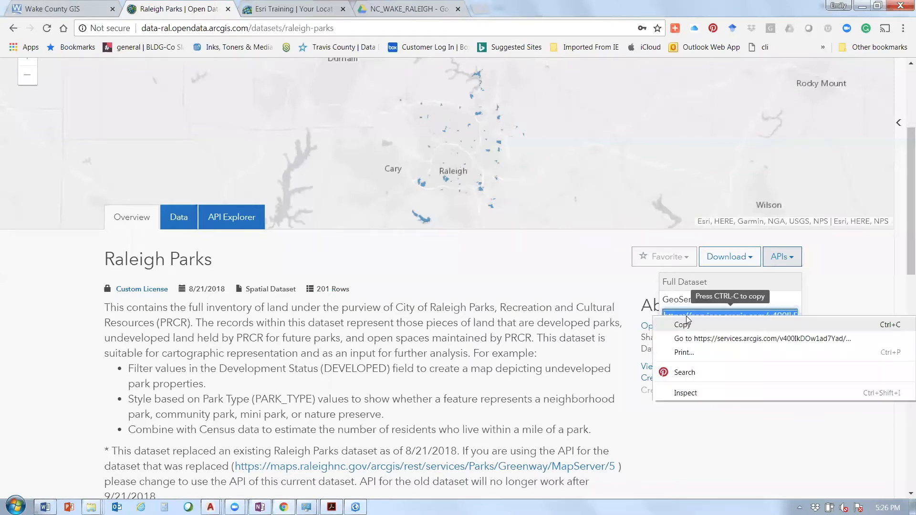
# Copy the Raleigh Parks GeoService URL, switch to ArcGIS Pro, and add the service to the map as data from path
pyautogui.click(688, 324)
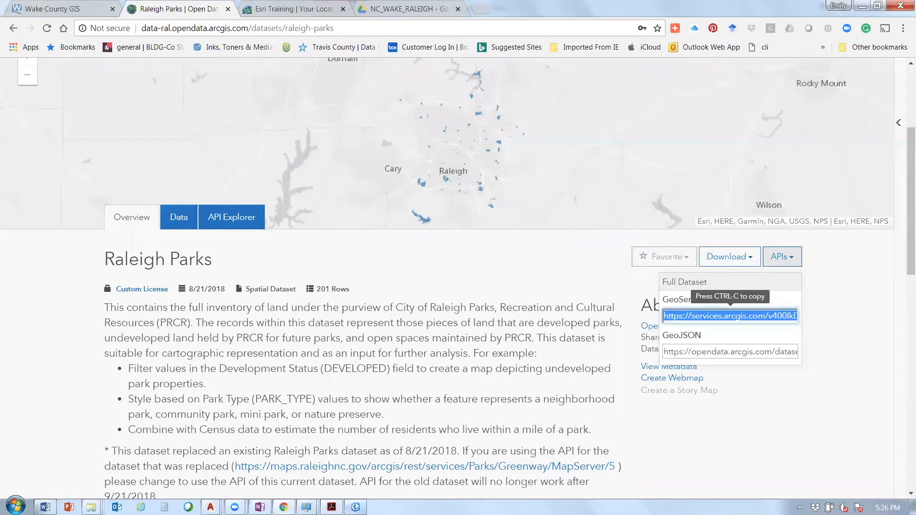
pyautogui.hotkey('alt', 'Tab')
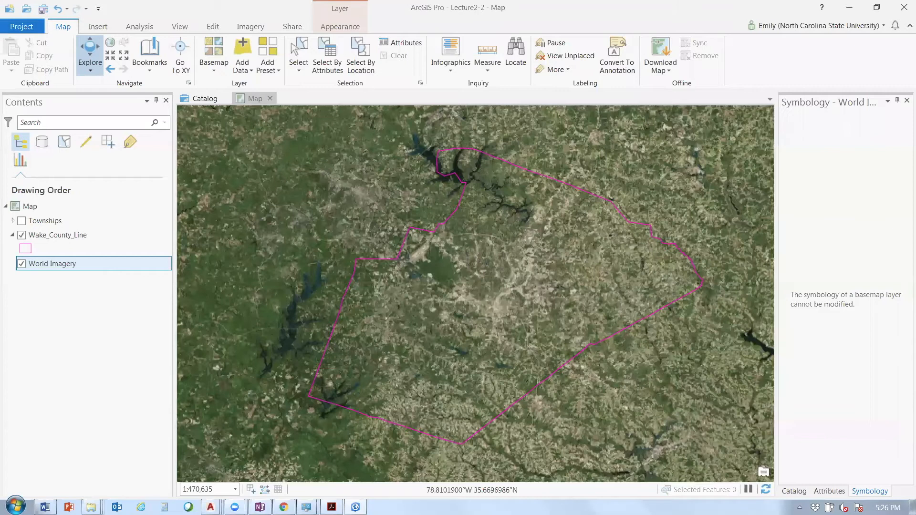
pyautogui.click(243, 69)
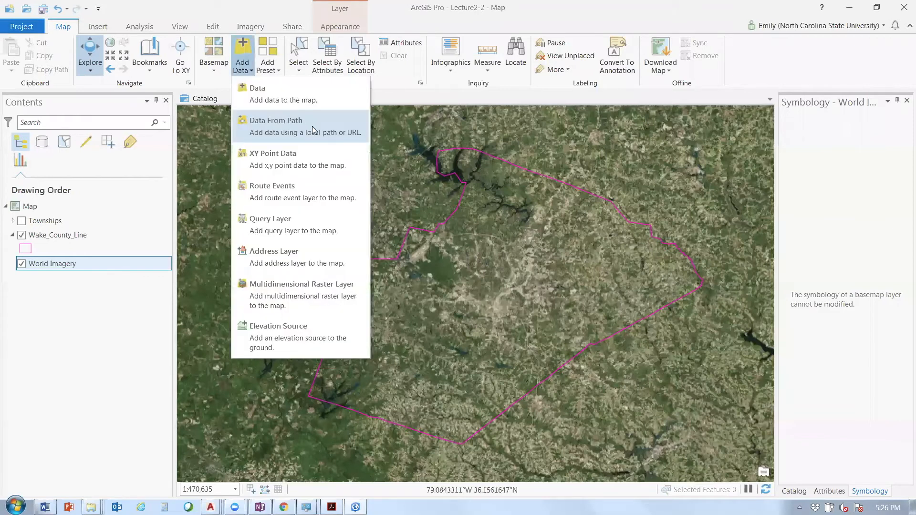
pyautogui.click(313, 126)
pyautogui.click(398, 260)
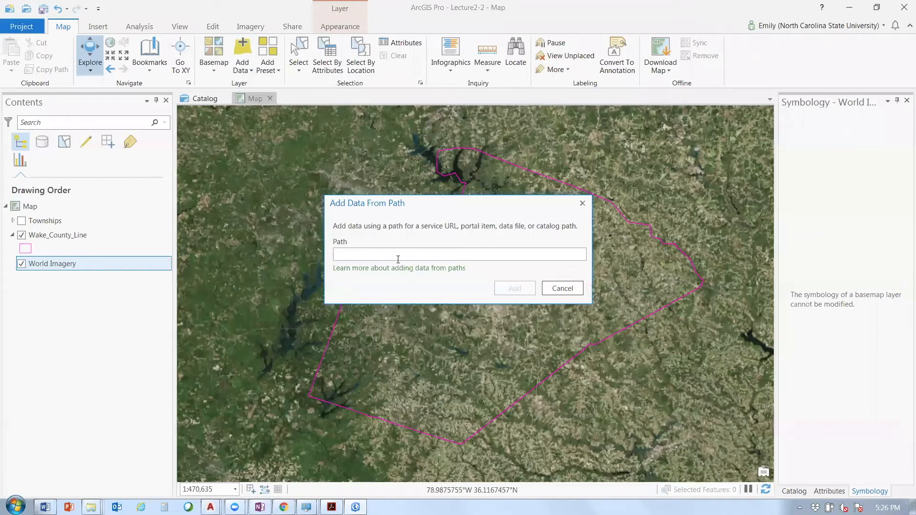
pyautogui.rightClick(402, 255)
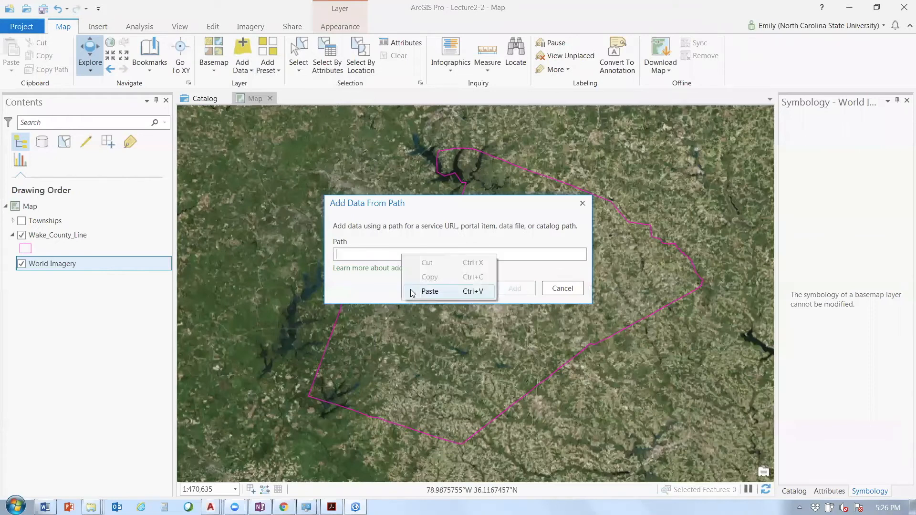
pyautogui.click(429, 292)
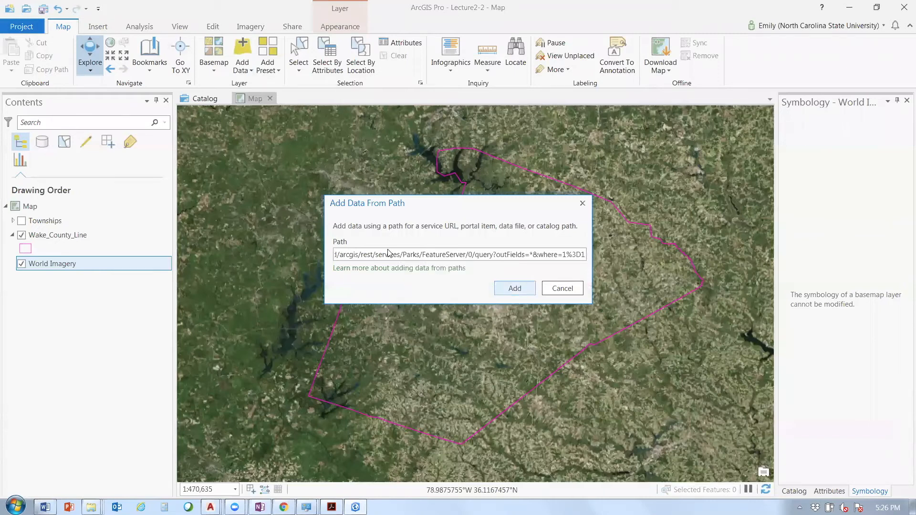
pyautogui.click(515, 288)
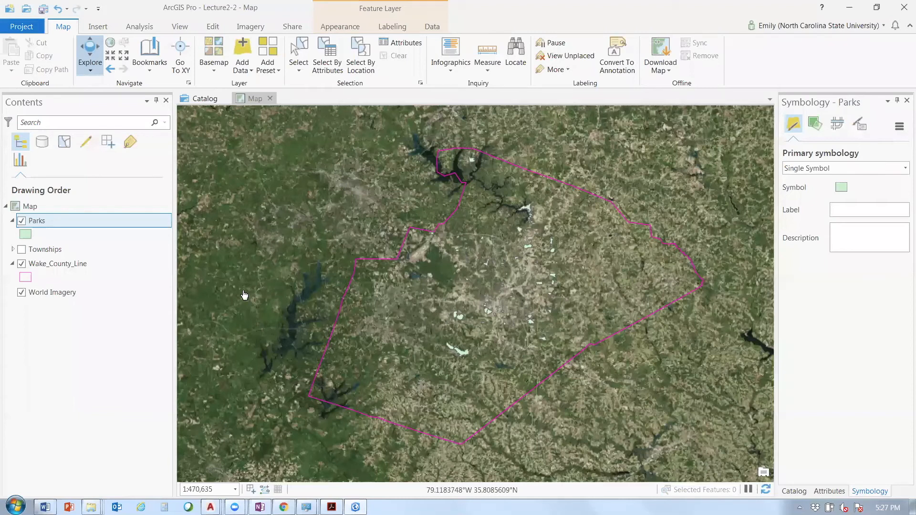
# Turn off the World Imagery layer and view the Parks polygons close up
pyautogui.click(21, 293)
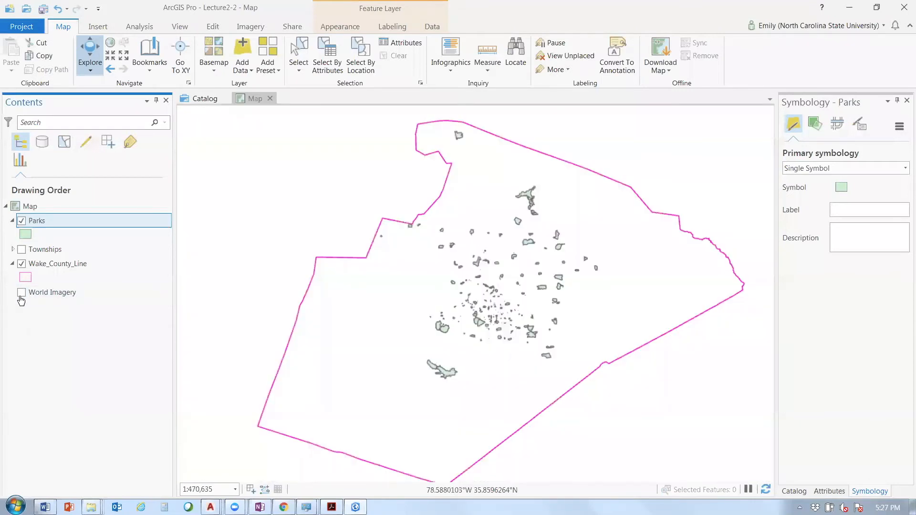
pyautogui.scroll(5, 503, 264)
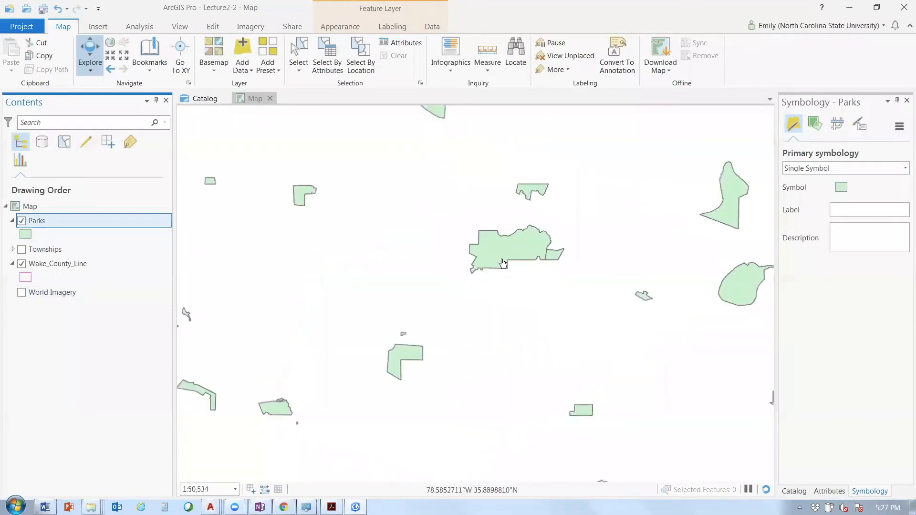
pyautogui.scroll(2, 503, 263)
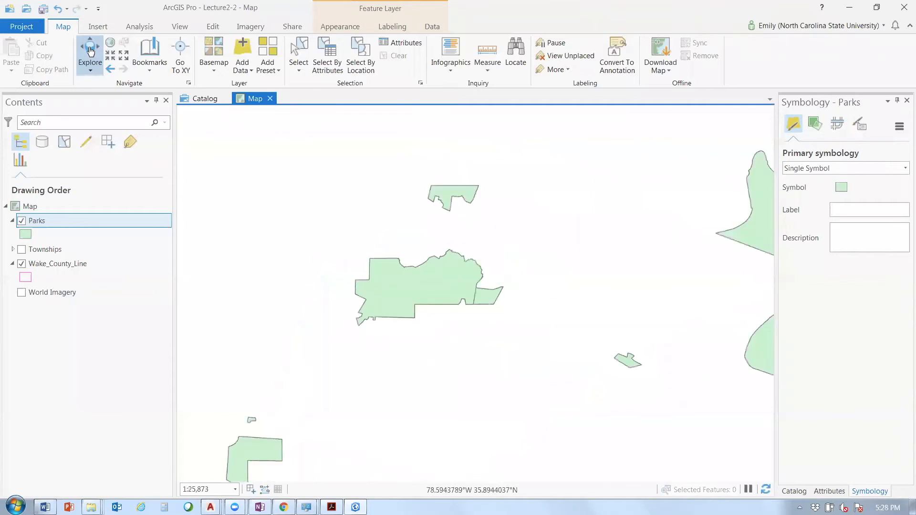
pyautogui.scroll(2, 335, 269)
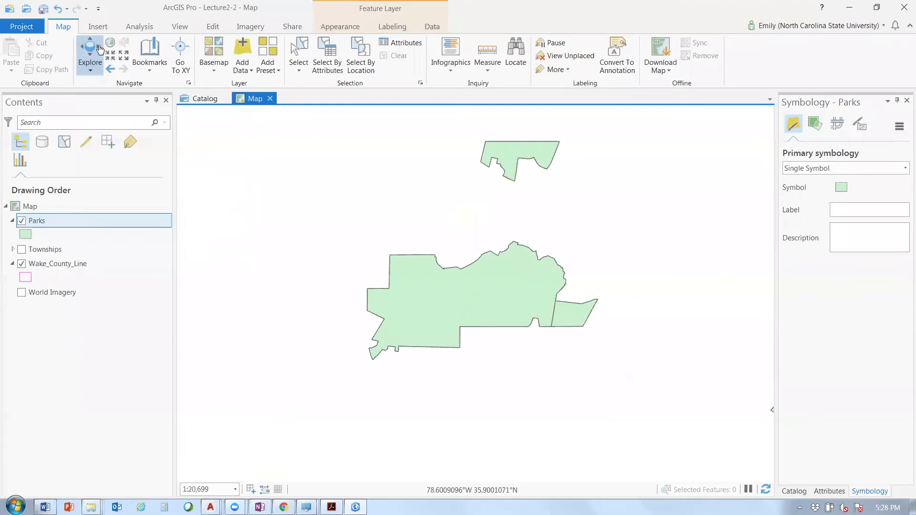
# Inspect the Durant Nature park polygon's attributes in an enlarged pop-up, including shape area and length, and close it
pyautogui.click(420, 313)
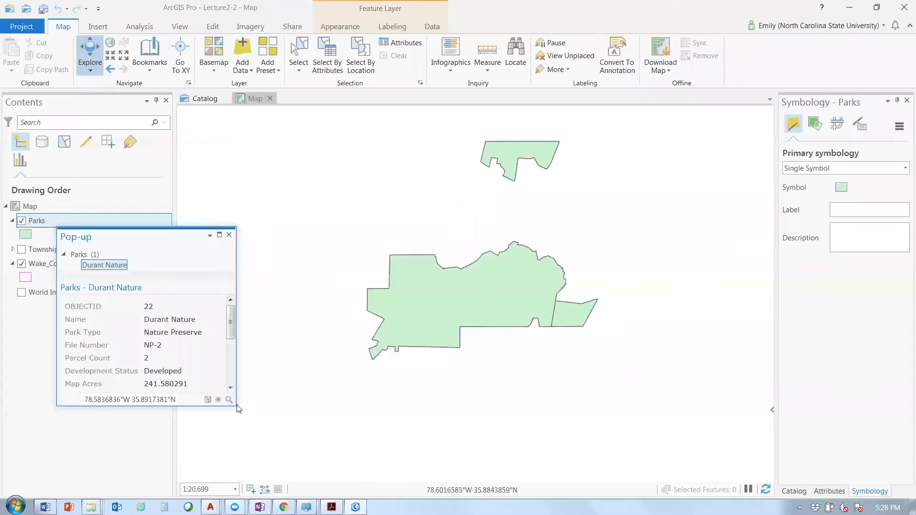
pyautogui.moveTo(235, 402); pyautogui.dragTo(344, 370)
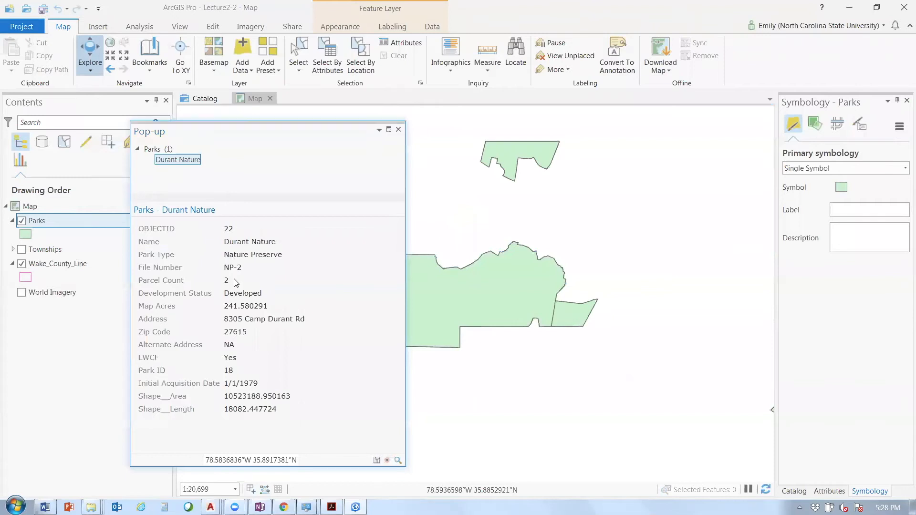
pyautogui.moveTo(262, 293); pyautogui.dragTo(230, 293)
pyautogui.doubleClick(237, 398)
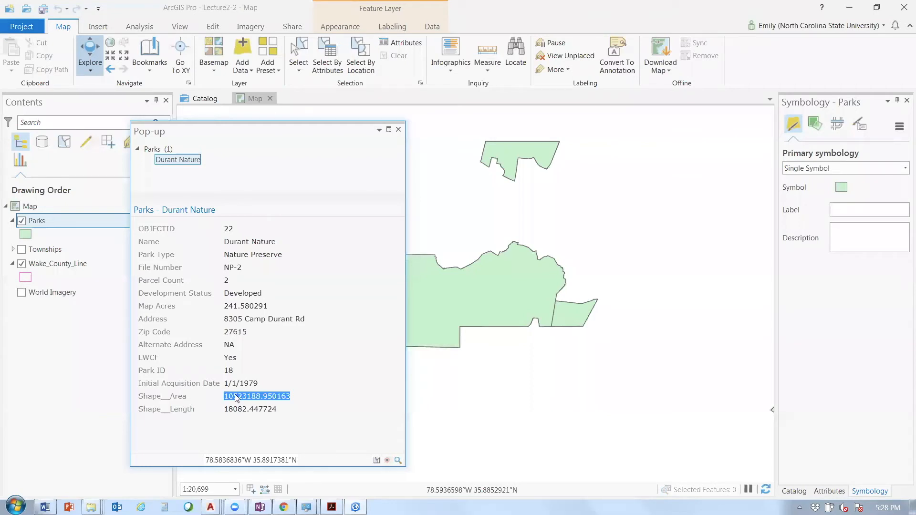
pyautogui.moveTo(281, 412)
pyautogui.mouseDown()
pyautogui.moveTo(194, 406)
pyautogui.moveTo(268, 410)
pyautogui.mouseUp()
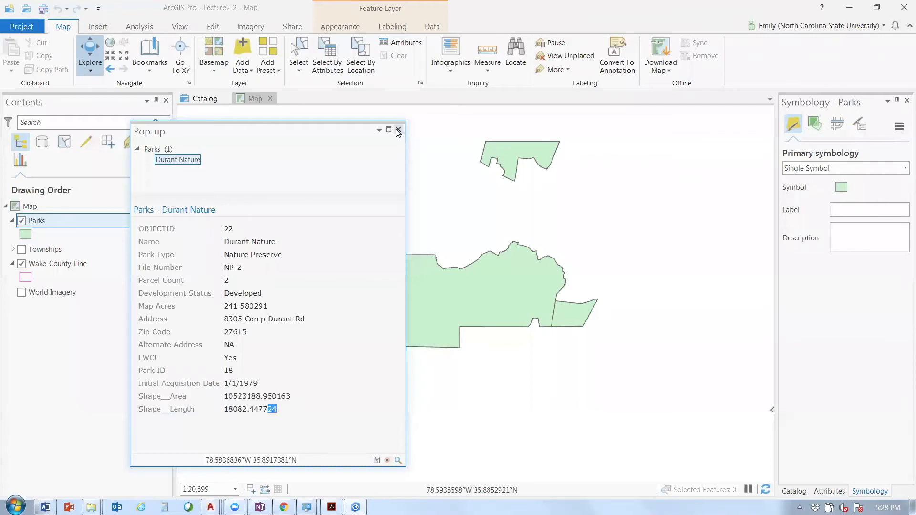
pyautogui.click(398, 130)
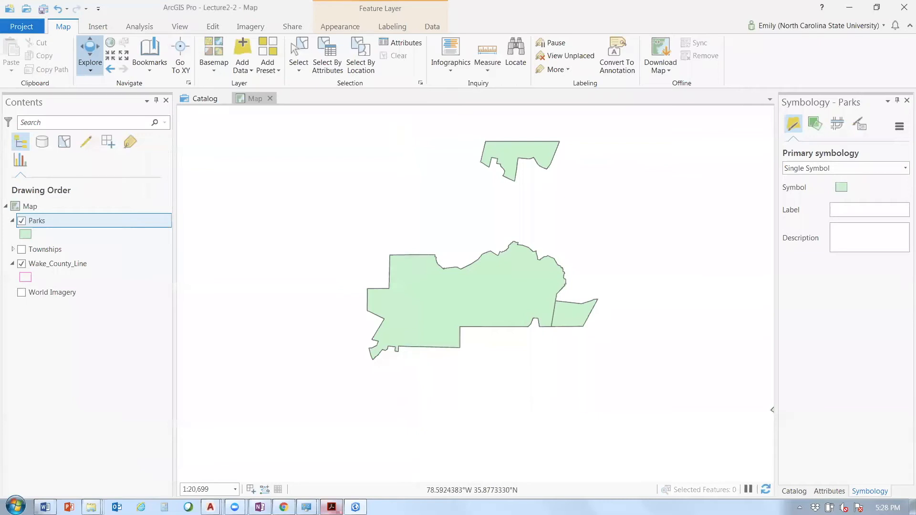
# Switch to the browser and review the attribute fields listed for the Raleigh Parks dataset
pyautogui.hotkey('alt', 'Tab')
pyautogui.click(209, 391)
pyautogui.scroll(-2, 208, 391)
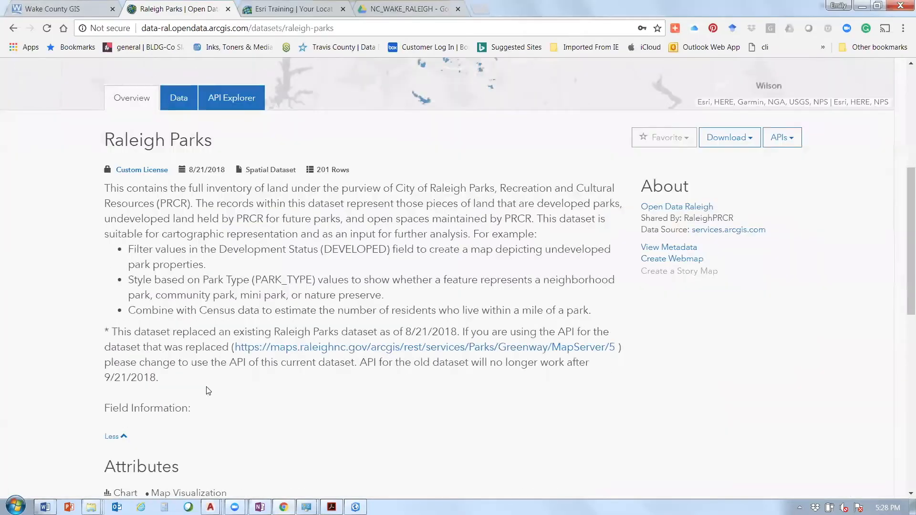
pyautogui.scroll(-3, 209, 391)
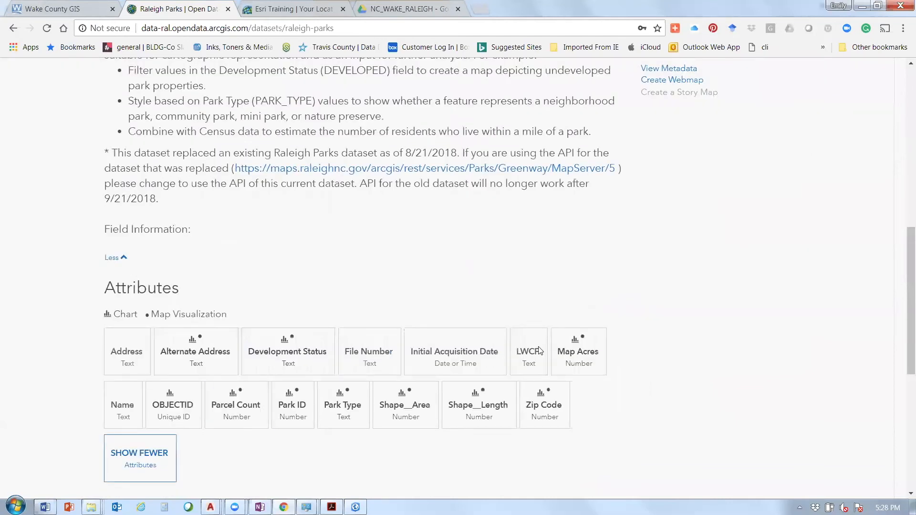
pyautogui.scroll(-3, 535, 179)
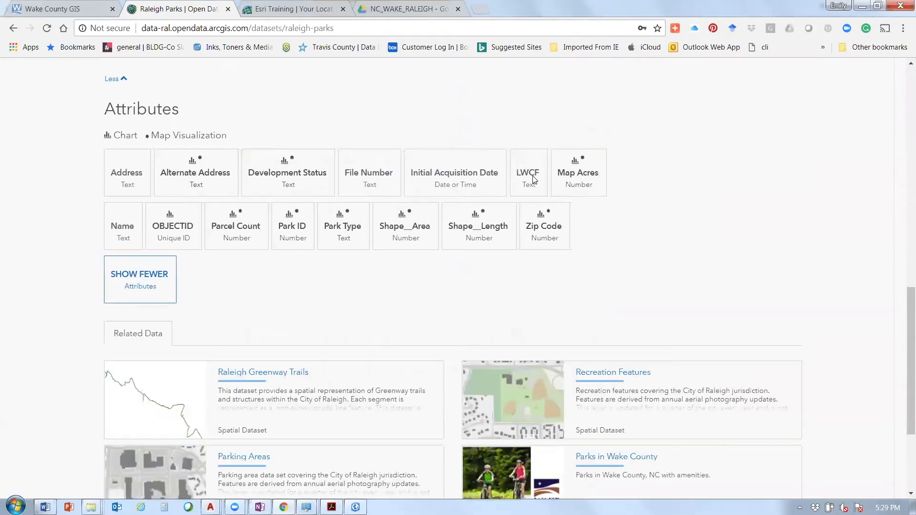
# Open the Raleigh Parks metadata and read through its contact, keywords, abstract, use limitations and reference system
pyautogui.scroll(7, 685, 310)
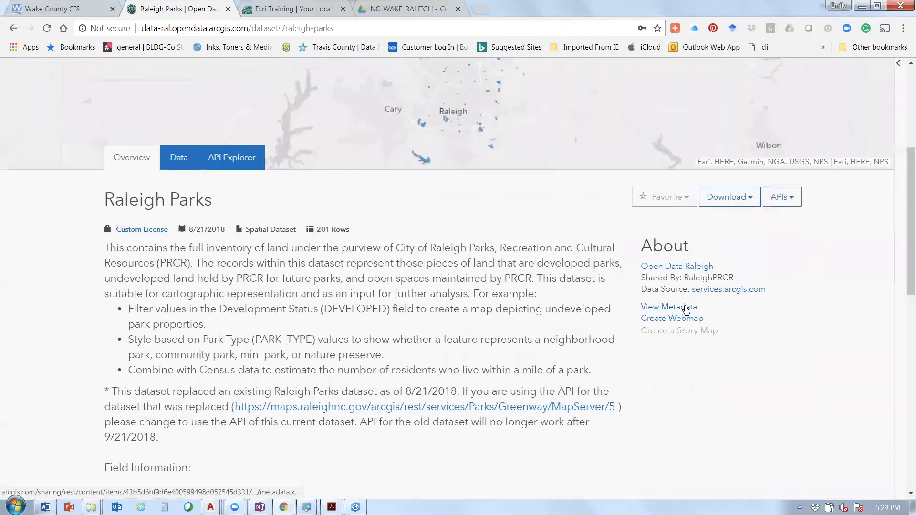
pyautogui.click(684, 307)
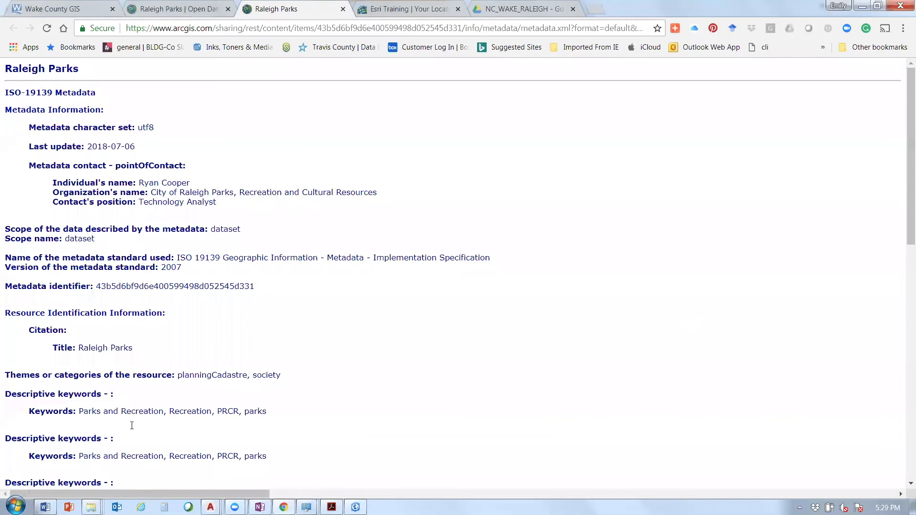
pyautogui.scroll(-4, 131, 426)
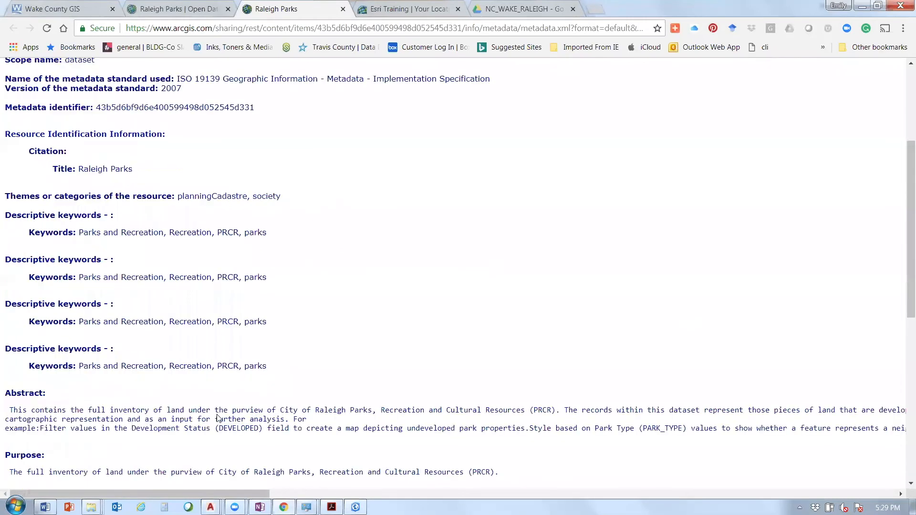
pyautogui.scroll(-6, 218, 418)
pyautogui.scroll(-2, 219, 419)
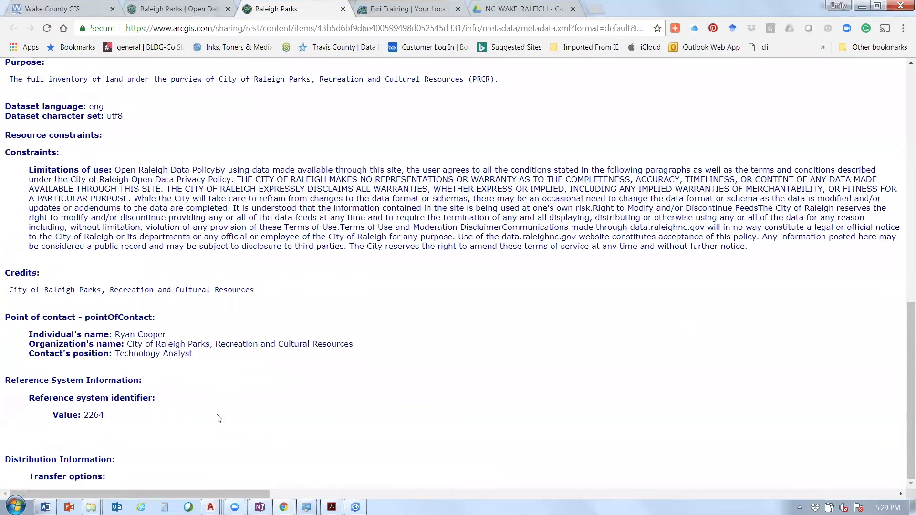
pyautogui.scroll(7, 219, 419)
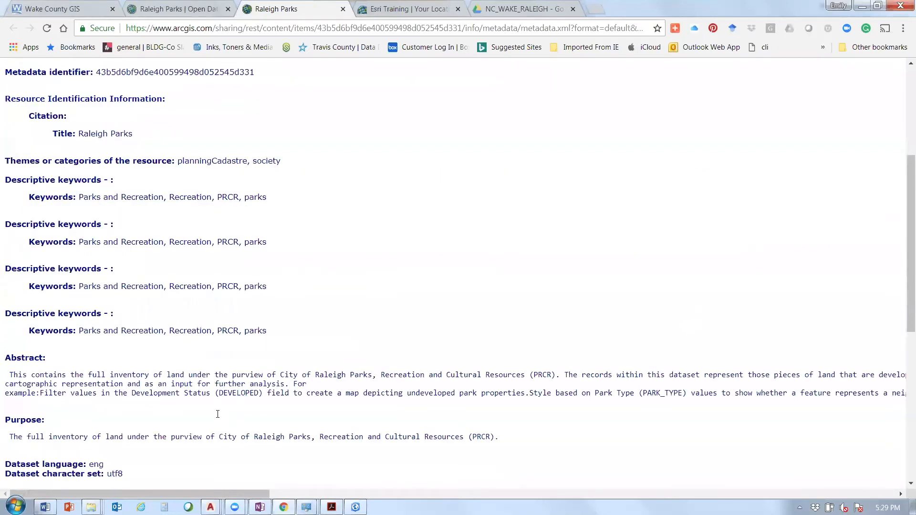
pyautogui.scroll(1, 218, 415)
pyautogui.scroll(4, 218, 414)
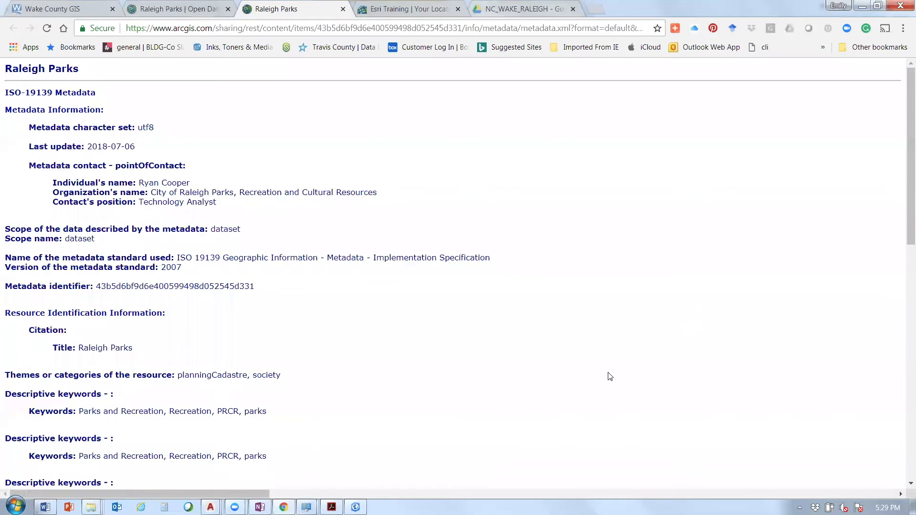
# Return to the Raleigh Parks dataset page and review its description, attributes and related data
pyautogui.hotkey('ctrl', 'shift', 'Tab')
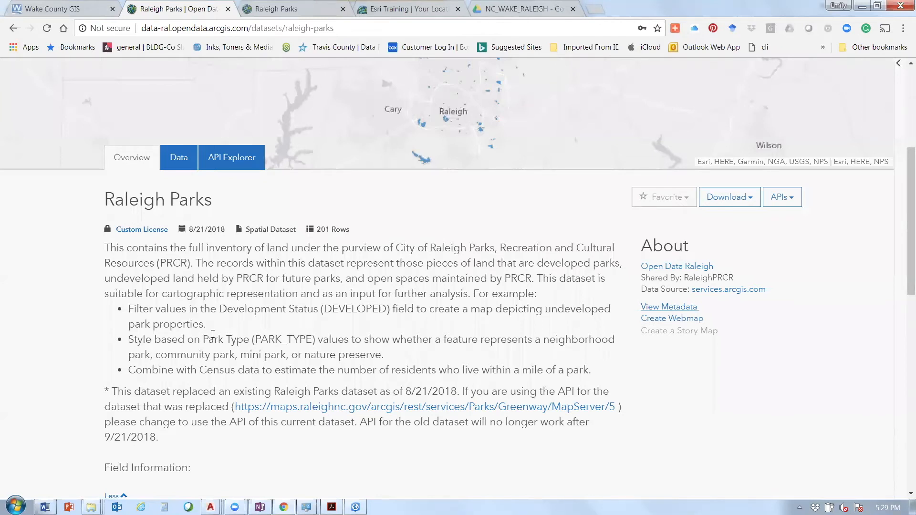
pyautogui.scroll(-1, 213, 334)
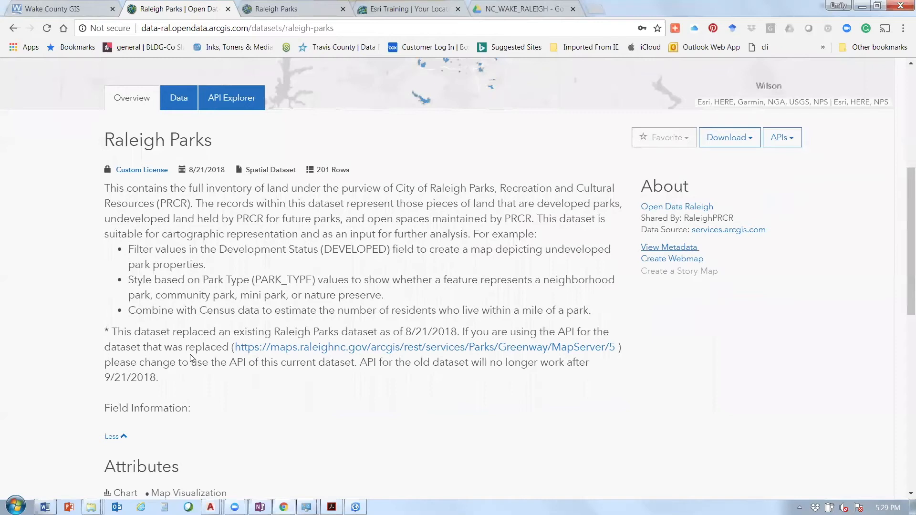
pyautogui.scroll(-3, 190, 358)
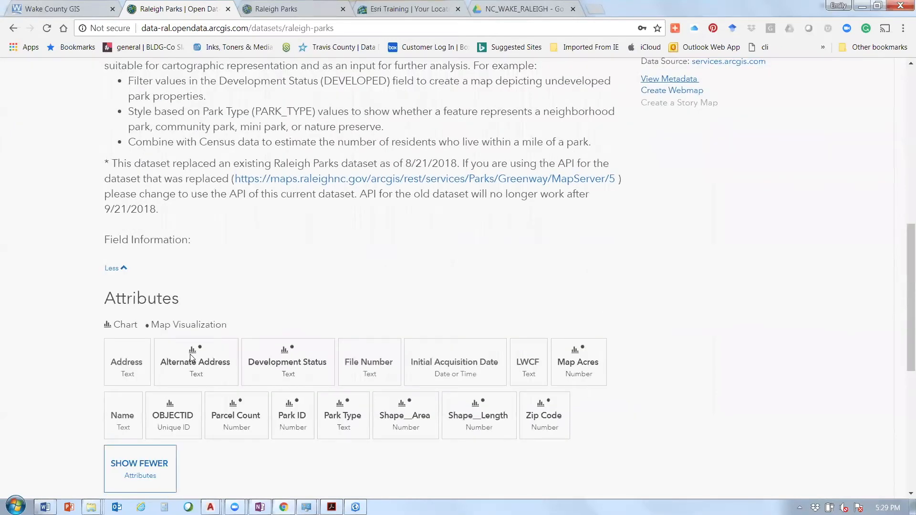
pyautogui.scroll(-1, 45, 372)
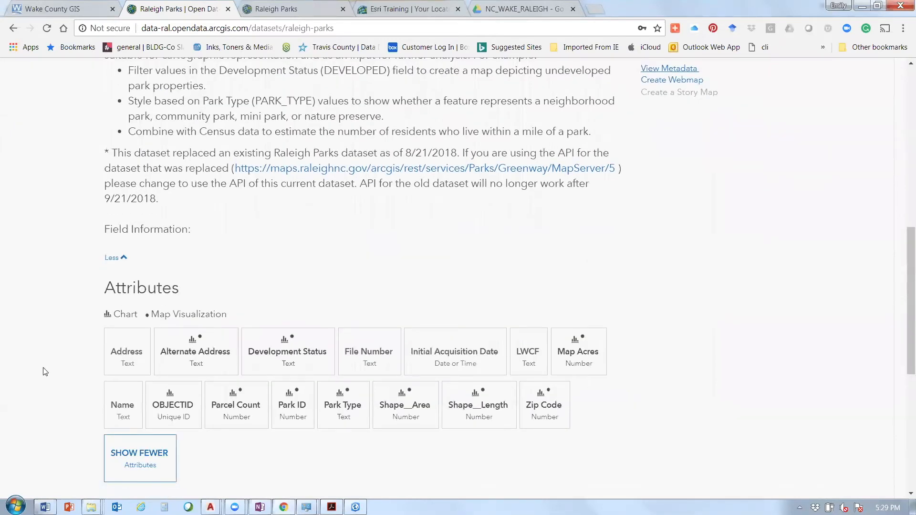
pyautogui.scroll(-5, 45, 371)
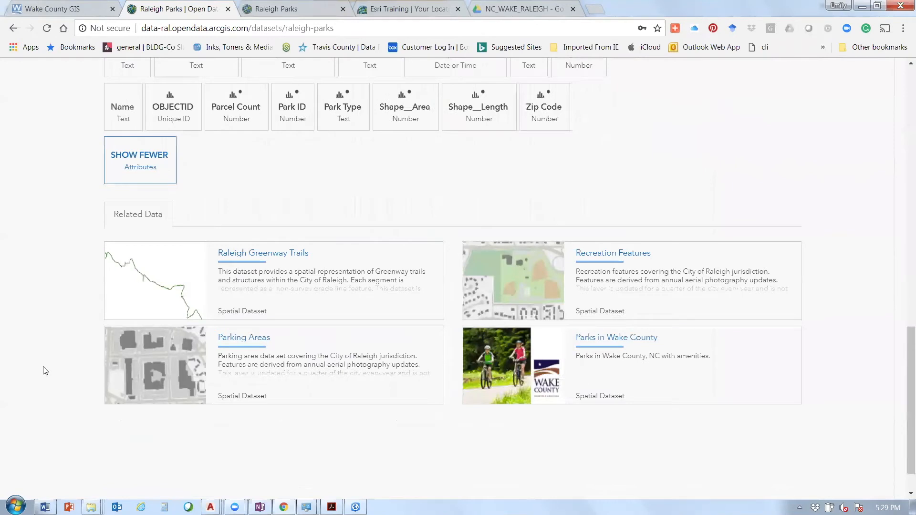
pyautogui.scroll(10, 45, 372)
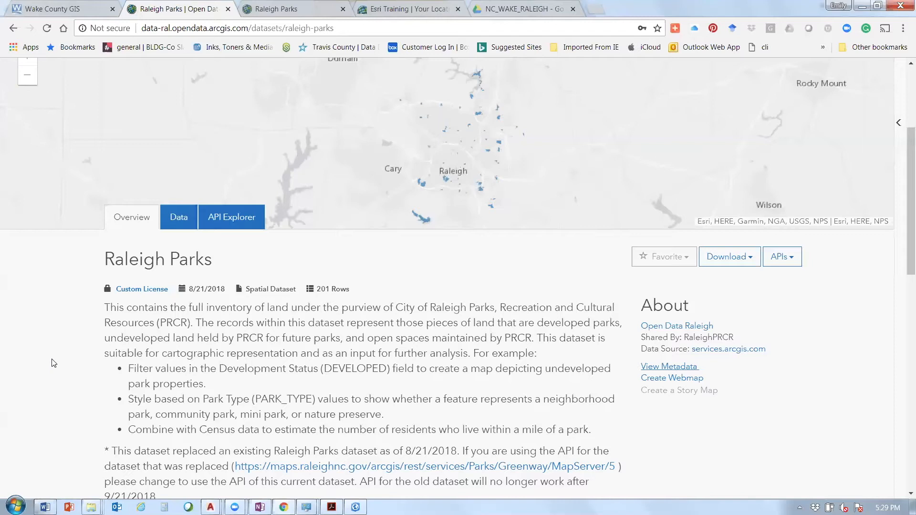
# Go back to the open data search results tagged Parks and look through the listed datasets and filters
pyautogui.click(13, 31)
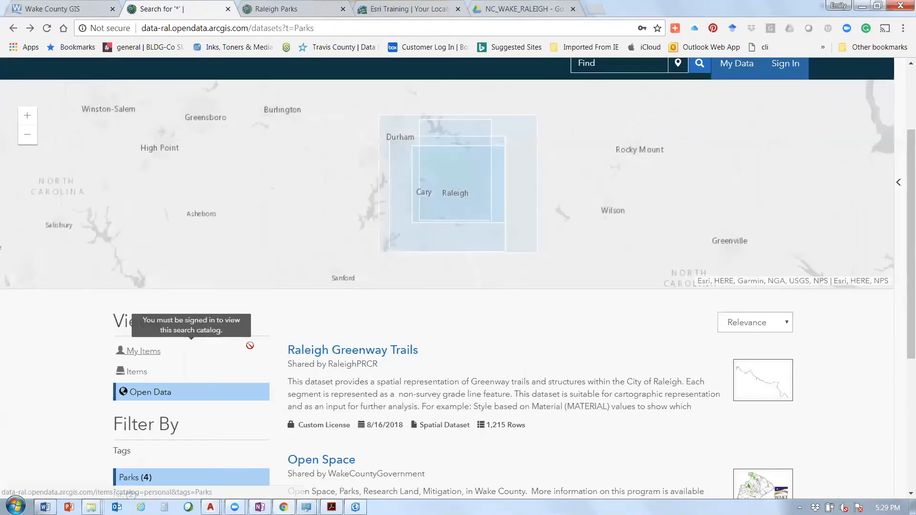
pyautogui.scroll(-4, 44, 306)
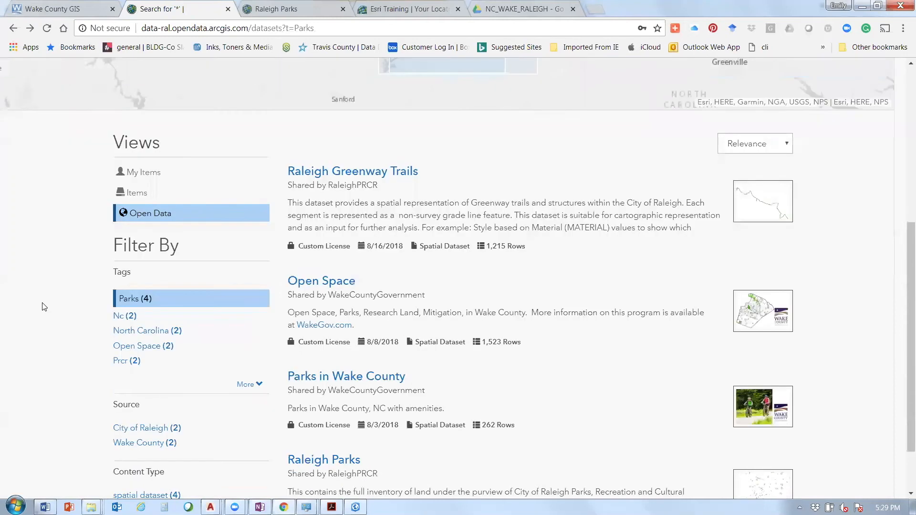
pyautogui.scroll(-2, 43, 306)
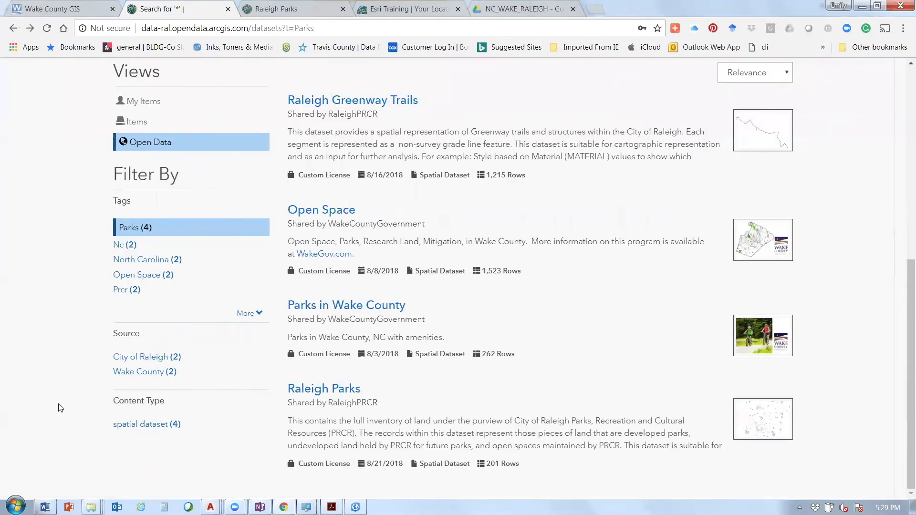
pyautogui.scroll(4, 60, 408)
pyautogui.scroll(4, 60, 408)
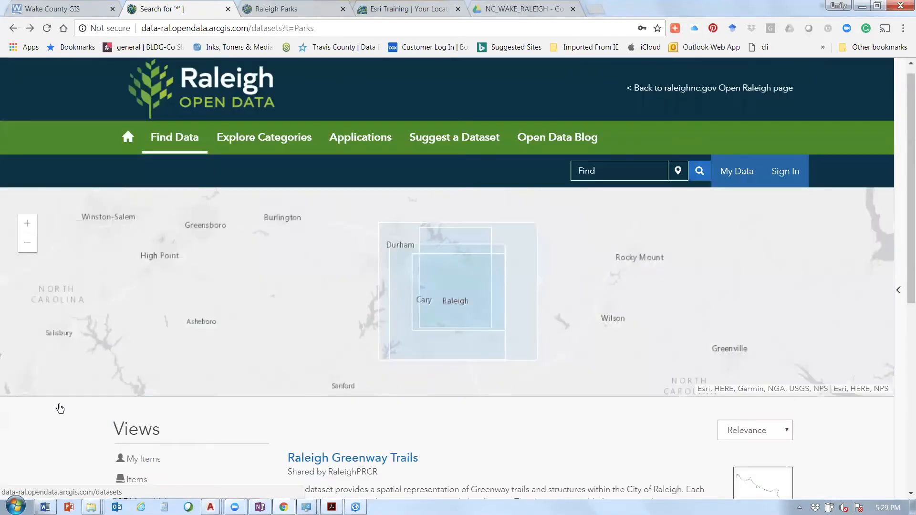
# Remove the Parks tag filter from the Raleigh open data search and look over the full list of datasets
pyautogui.click(60, 408)
pyautogui.scroll(-4, 28, 365)
pyautogui.scroll(4, 29, 365)
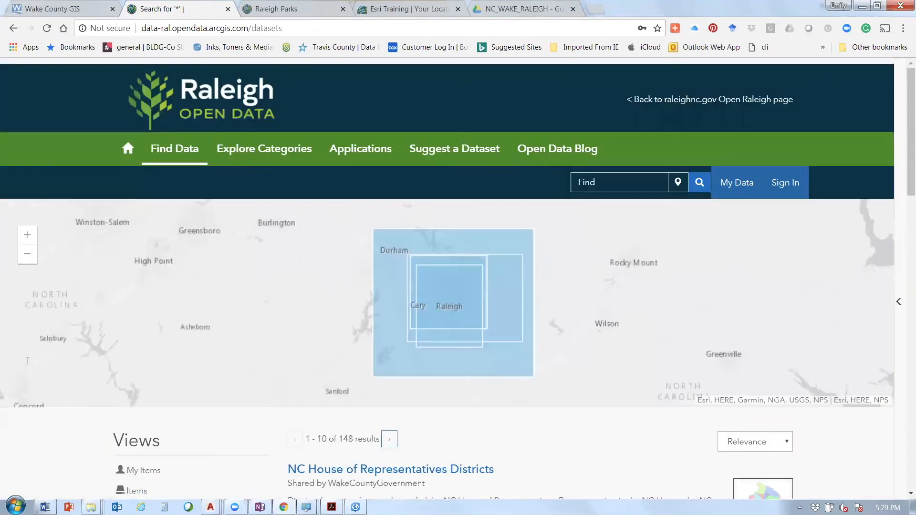
pyautogui.click(602, 184)
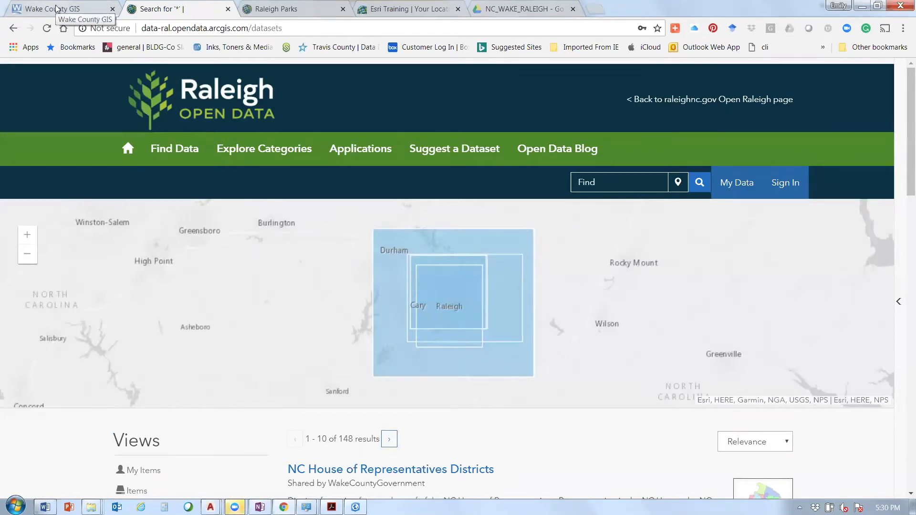
# Switch to the Wake County GIS site and open its Download Data page from the Maps & Data section
pyautogui.hotkey('ctrl', '1')
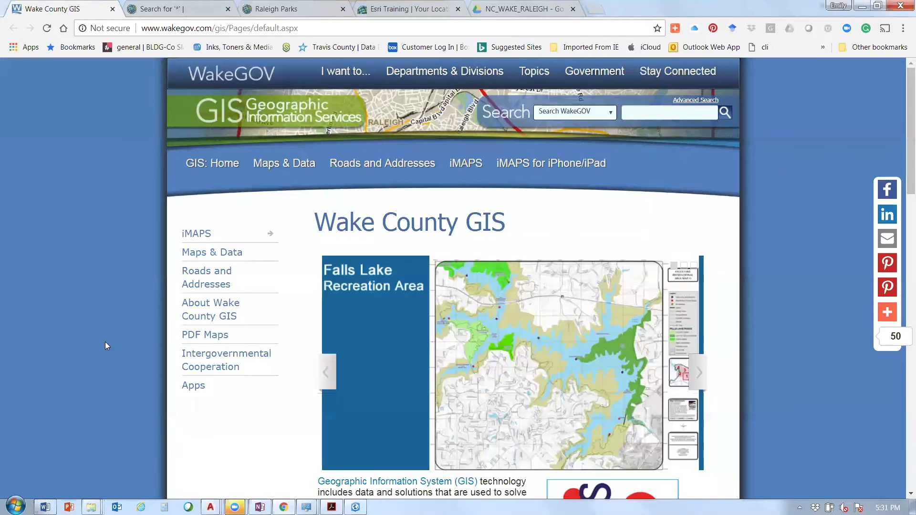
pyautogui.scroll(-6, 106, 344)
pyautogui.scroll(6, 105, 341)
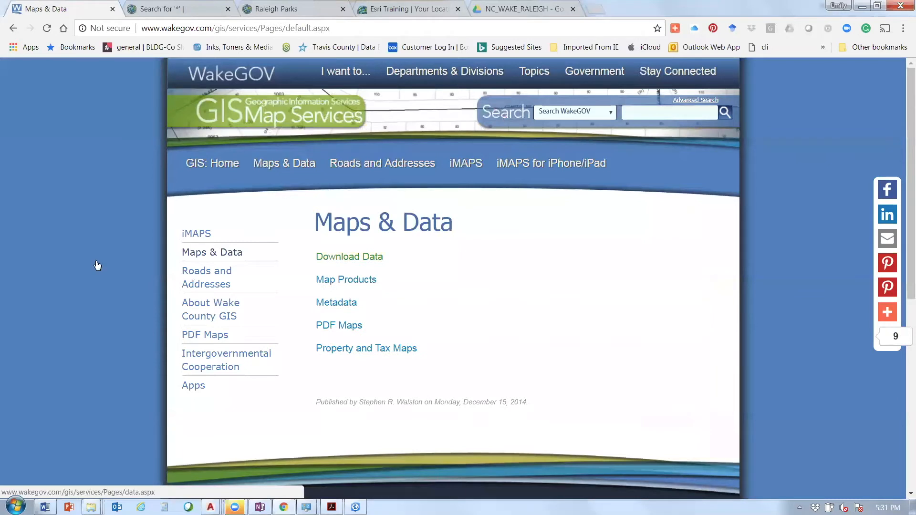
pyautogui.click(380, 257)
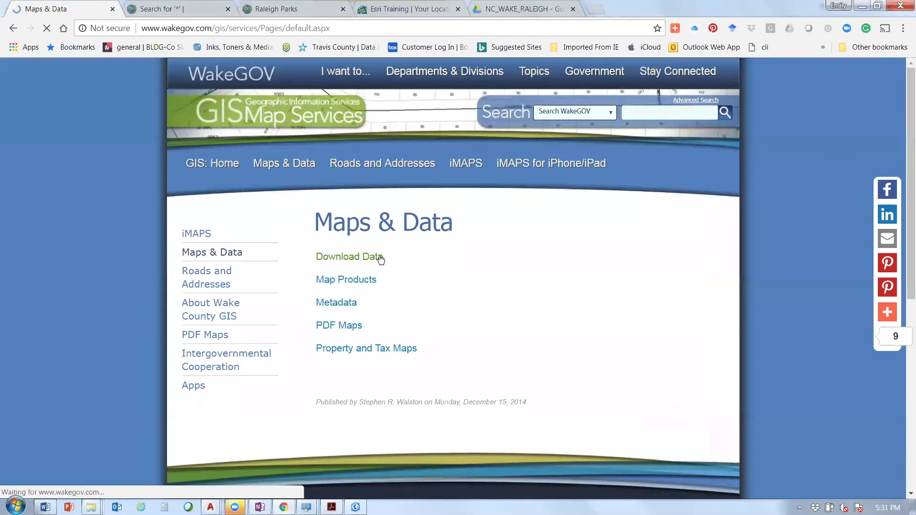
# Read the Download Data page's introduction and its table of metadata, orthophotography, soils and topography layers
pyautogui.scroll(-3, 380, 260)
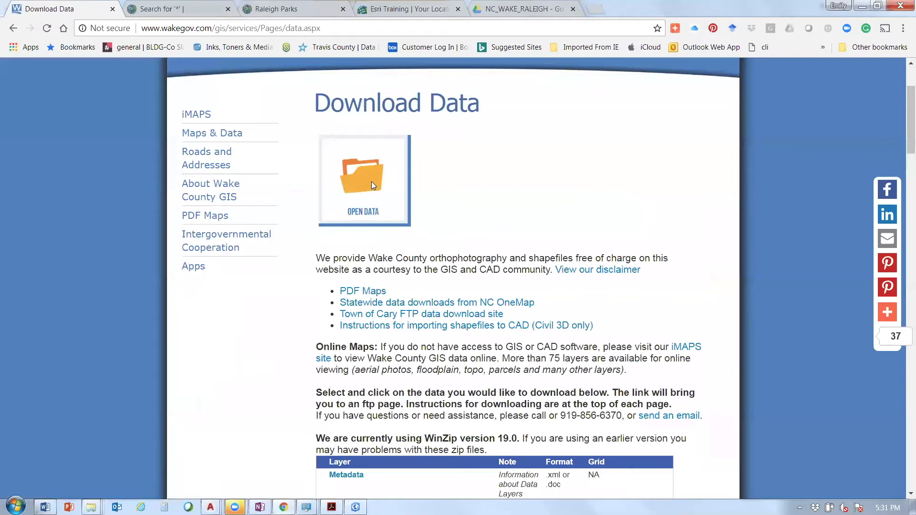
pyautogui.scroll(-1, 252, 329)
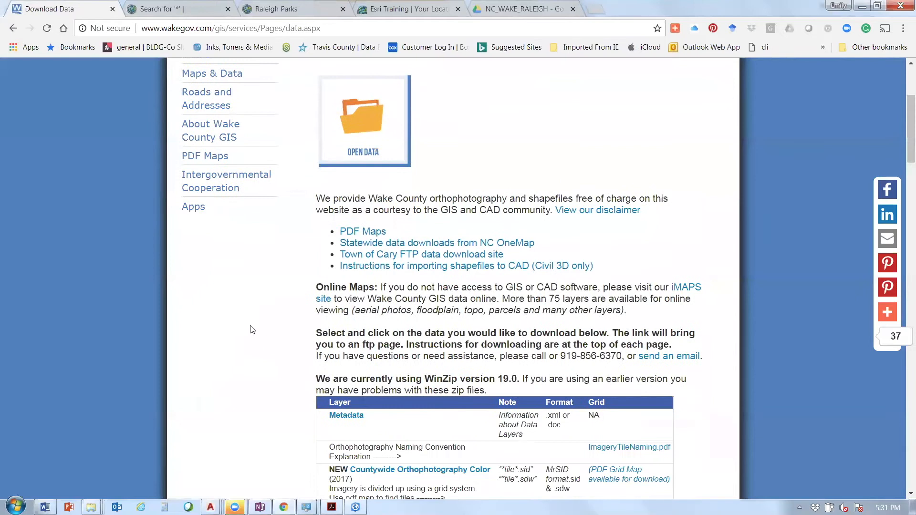
pyautogui.scroll(-3, 252, 329)
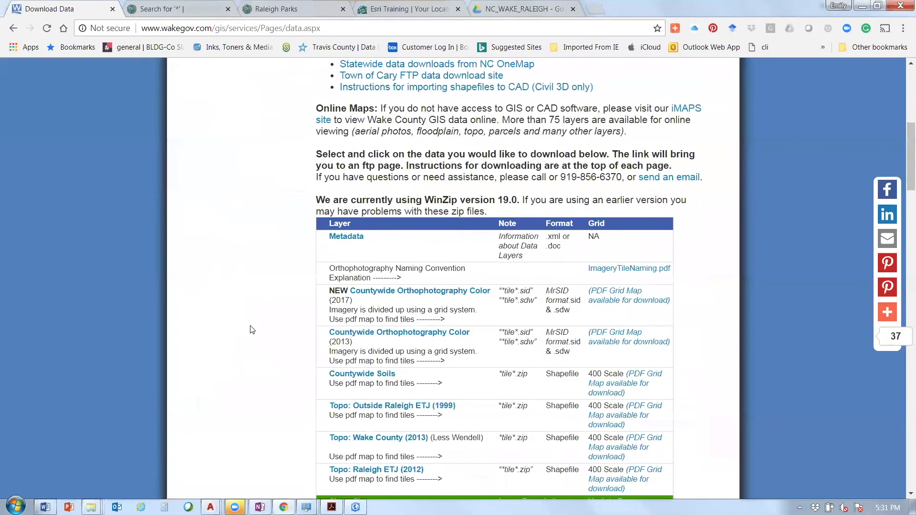
pyautogui.scroll(-3, 296, 353)
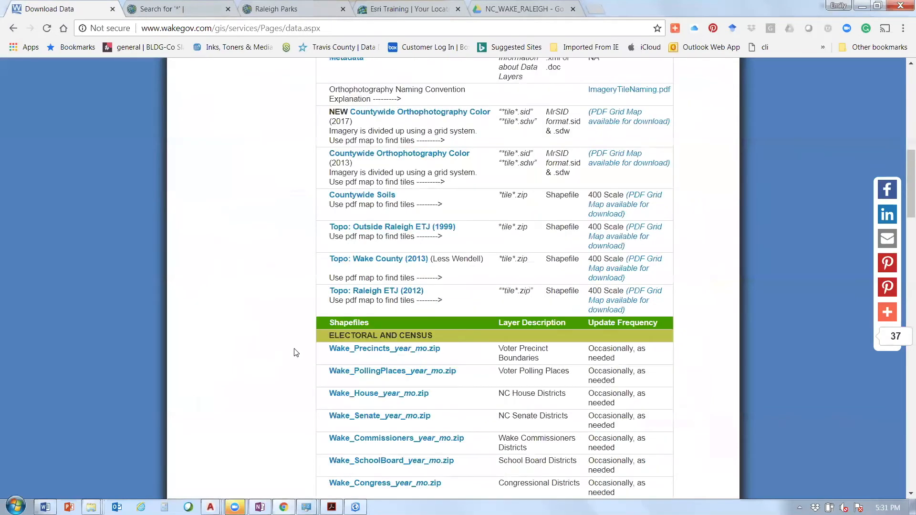
pyautogui.scroll(2, 281, 204)
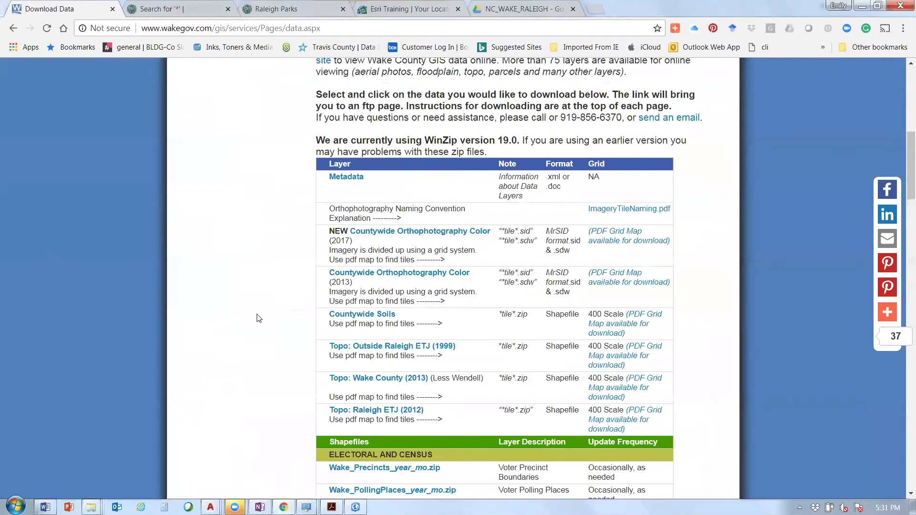
pyautogui.scroll(2, 258, 318)
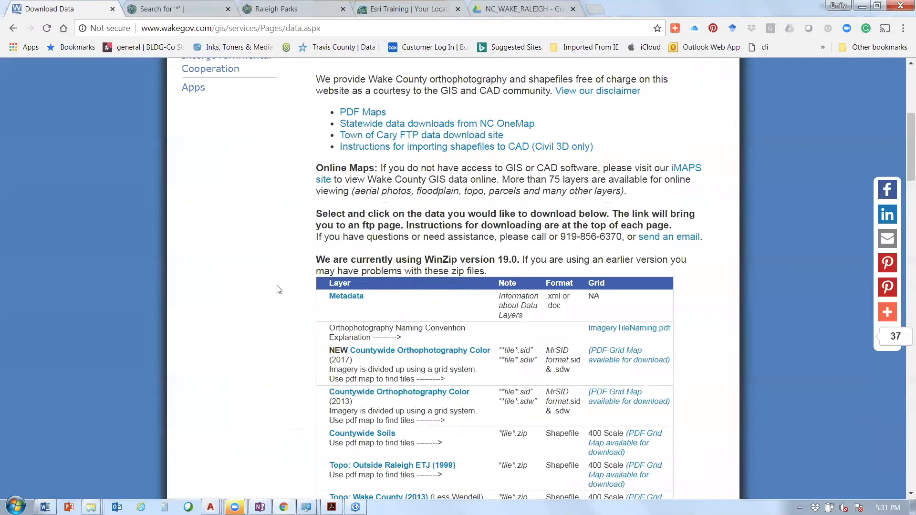
# Look through the shapefile categories on the Download Data page, then return to the topography layers
pyautogui.scroll(-3, 279, 290)
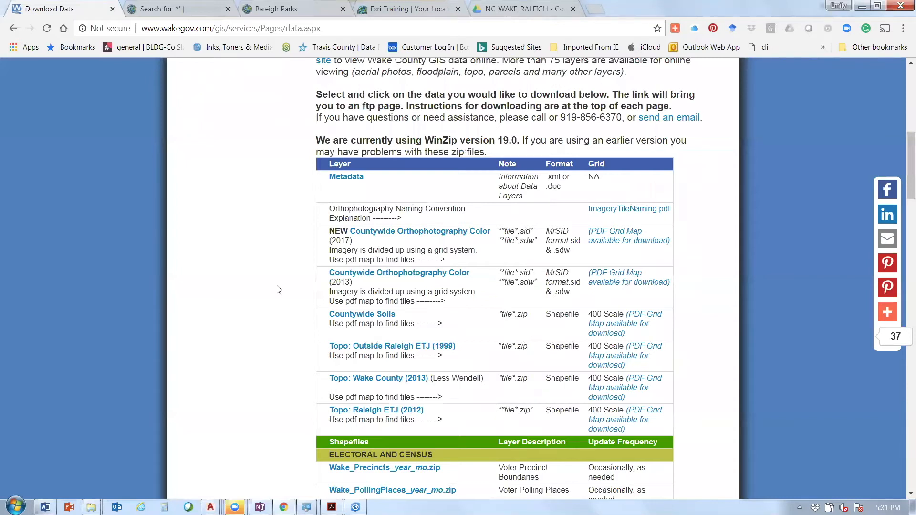
pyautogui.scroll(-1, 278, 289)
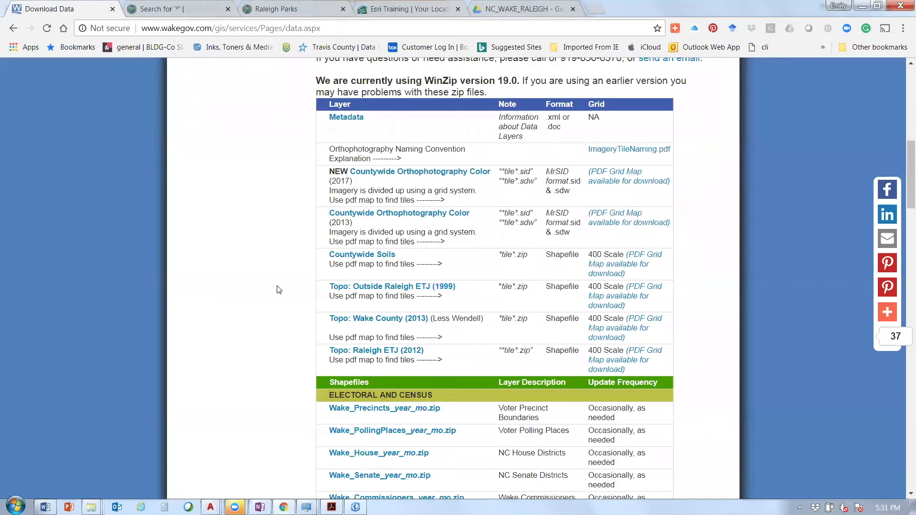
pyautogui.scroll(-4, 279, 289)
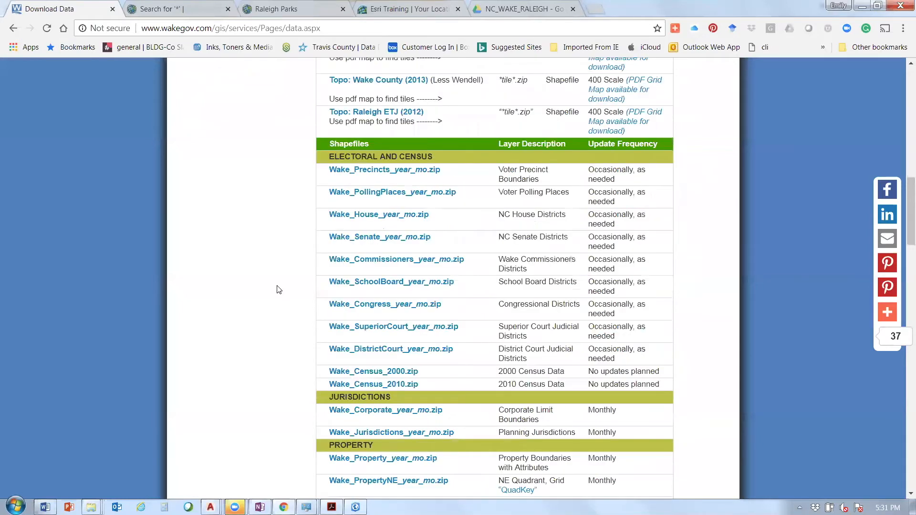
pyautogui.scroll(-2, 279, 315)
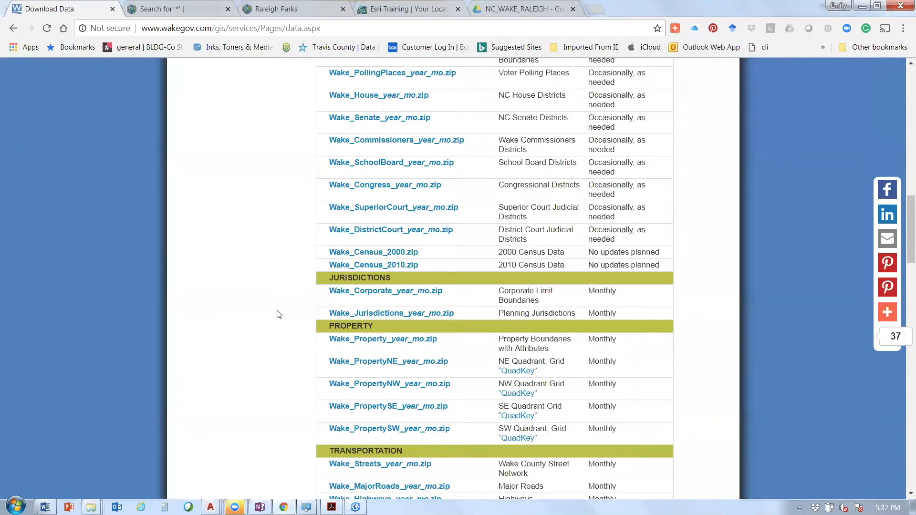
pyautogui.scroll(-3, 279, 314)
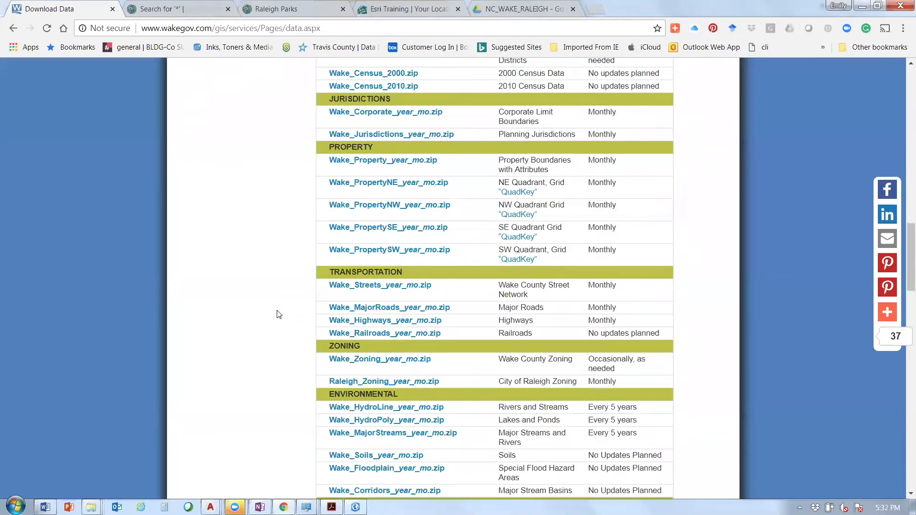
pyautogui.scroll(-3, 278, 314)
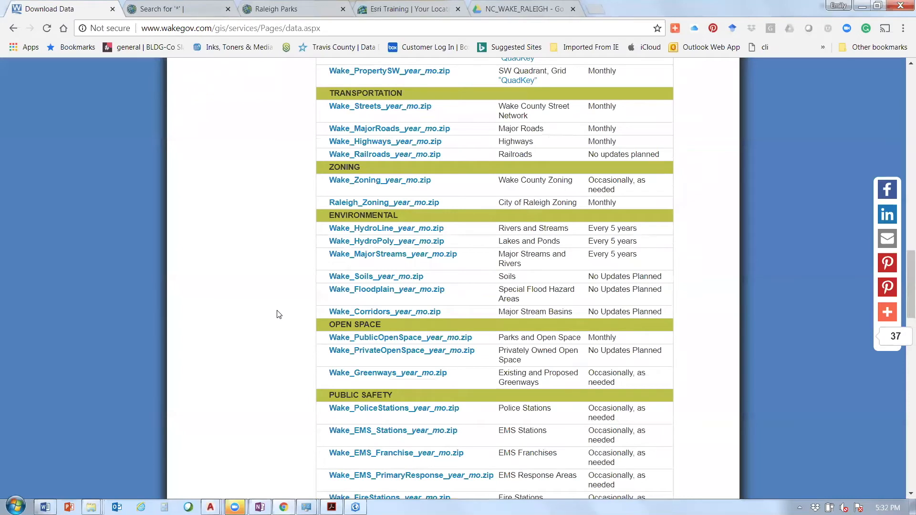
pyautogui.scroll(7, 279, 314)
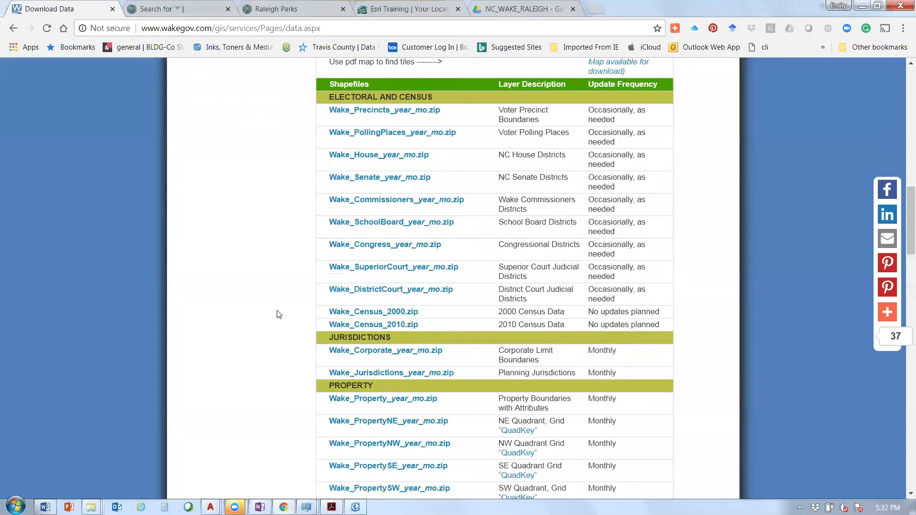
pyautogui.scroll(3, 278, 314)
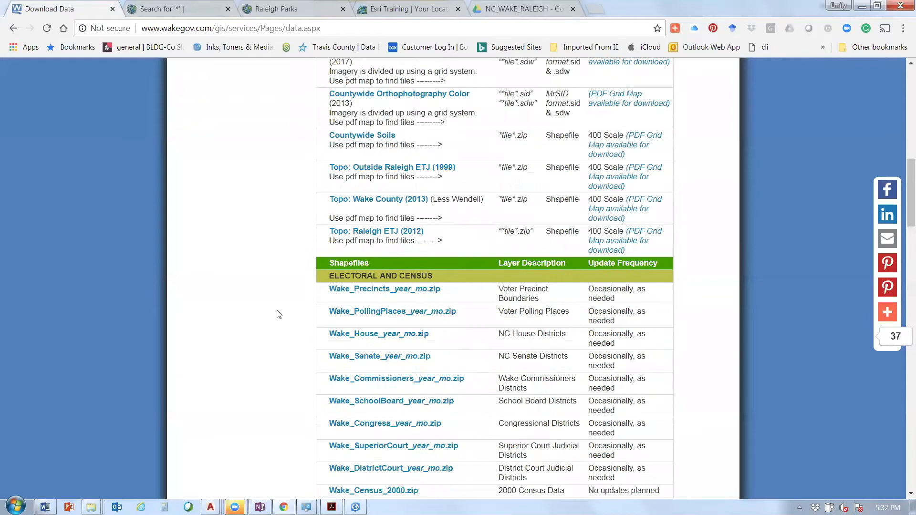
pyautogui.scroll(3, 279, 315)
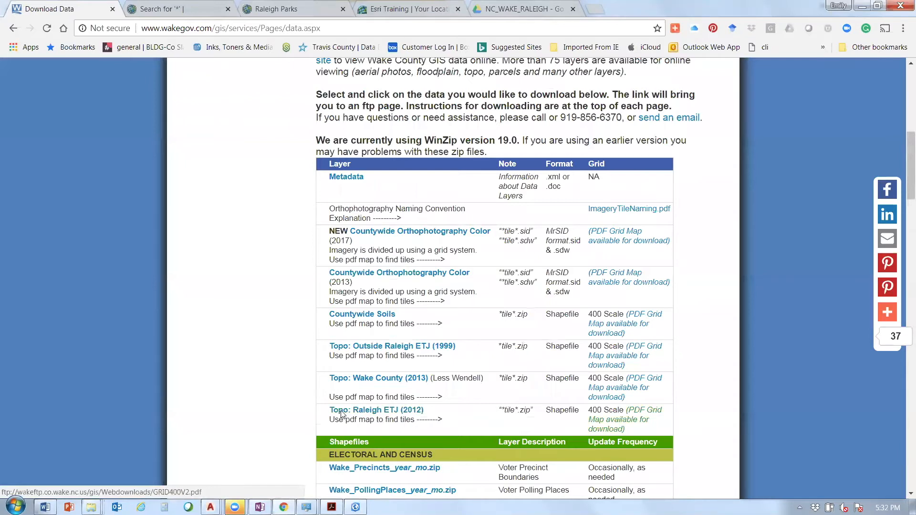
# Open the Topo: Raleigh ETJ (2012) download directory and look through its list of zipped topography tiles
pyautogui.click(673, 425)
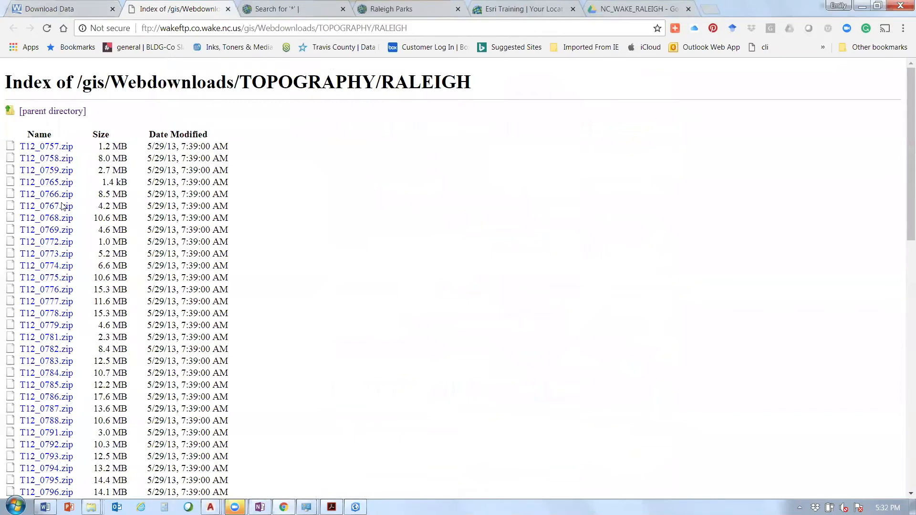
pyautogui.scroll(-12, 62, 206)
pyautogui.scroll(12, 108, 124)
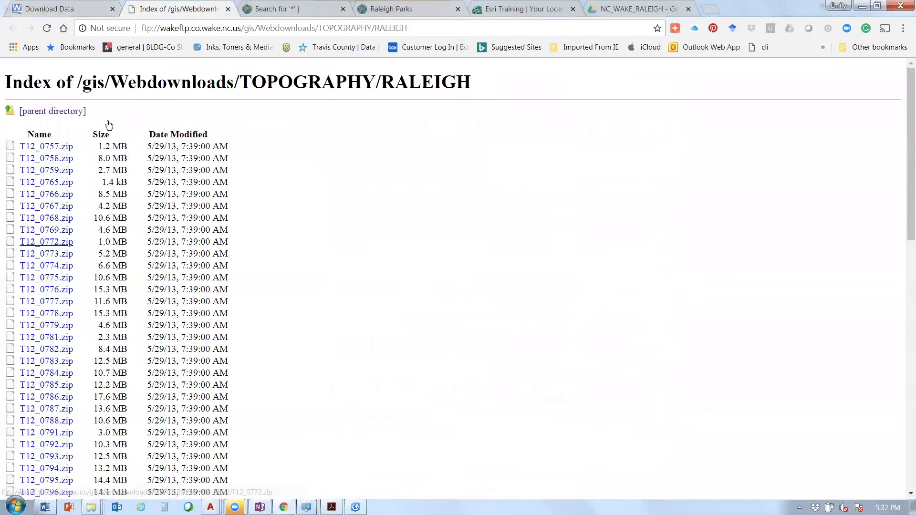
pyautogui.scroll(-12, 49, 245)
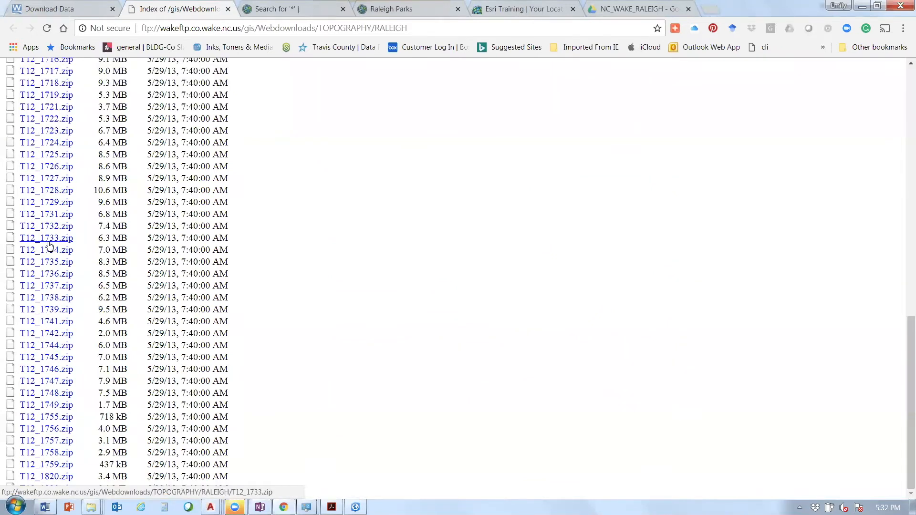
pyautogui.scroll(3, 50, 245)
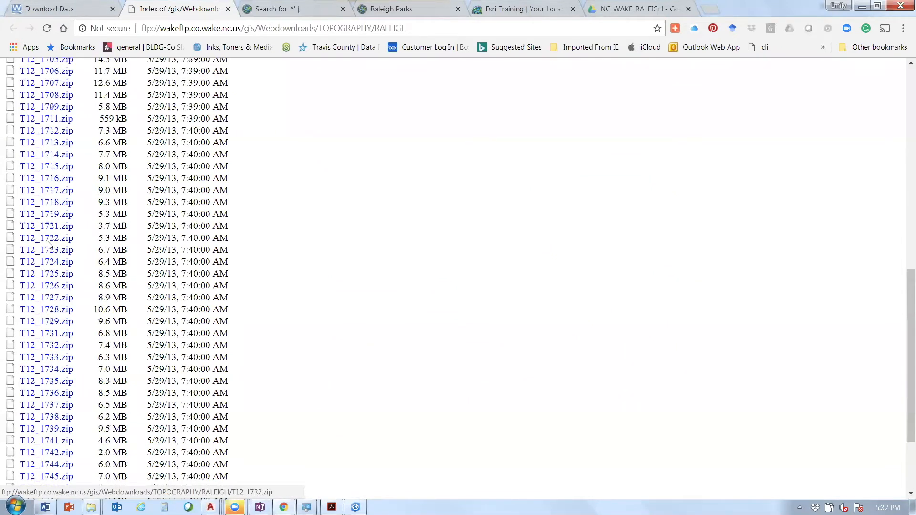
pyautogui.scroll(10, 51, 336)
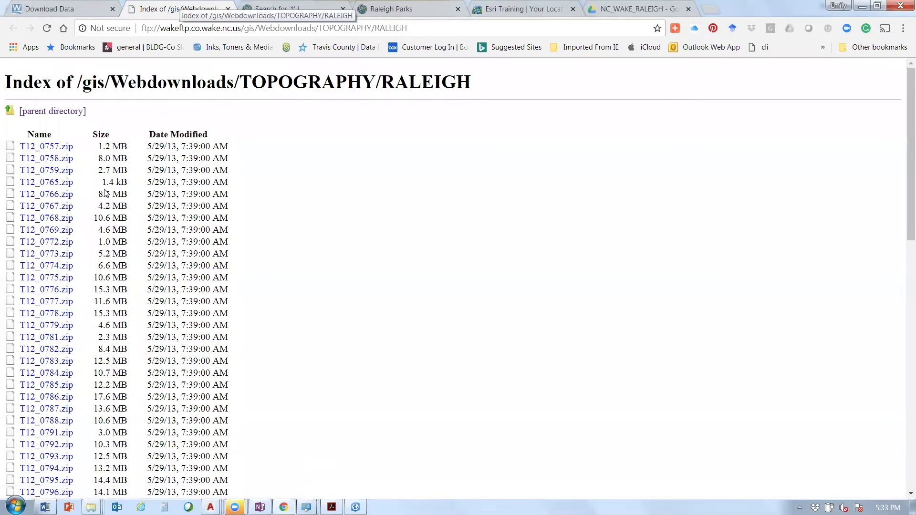
# Return to the Download Data page and open the PDF grid map for the Raleigh ETJ (2012) topography
pyautogui.click(60, 10)
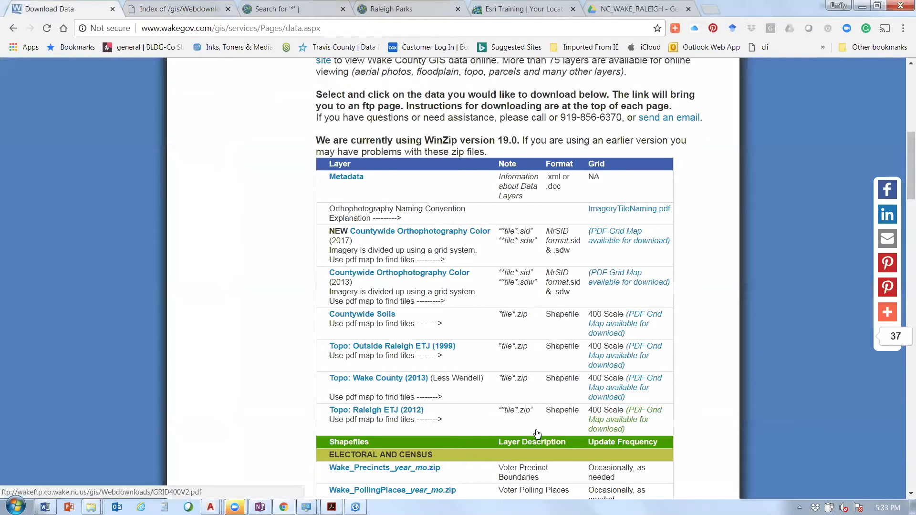
pyautogui.click(631, 425)
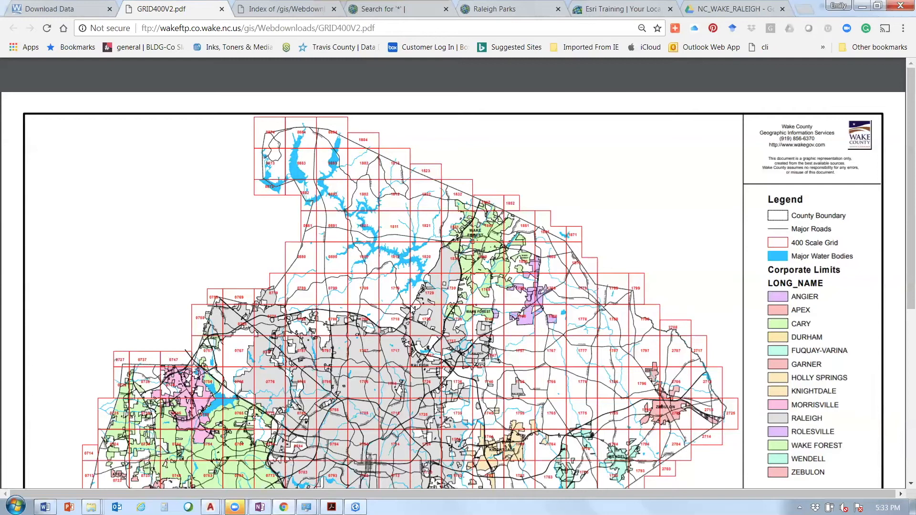
pyautogui.scroll(-1, 340, 309)
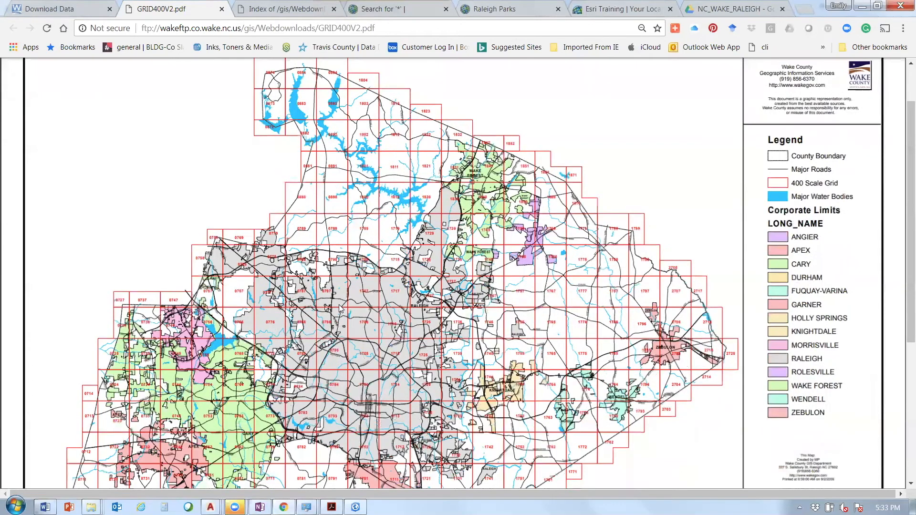
pyautogui.hotkey('ctrl', '\\')
pyautogui.hotkey('ctrl', '\\')
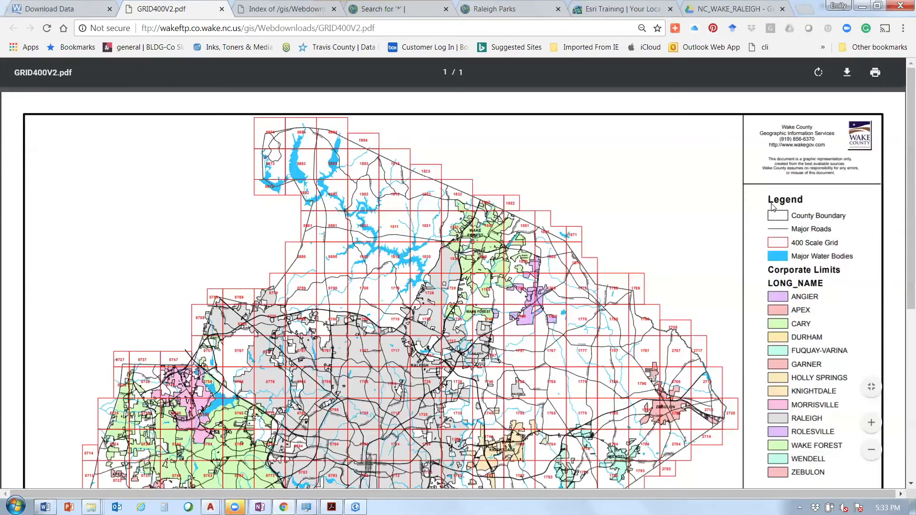
# Enlarge the grid map around Raleigh and examine the tile numbers covering the city
pyautogui.click(872, 424)
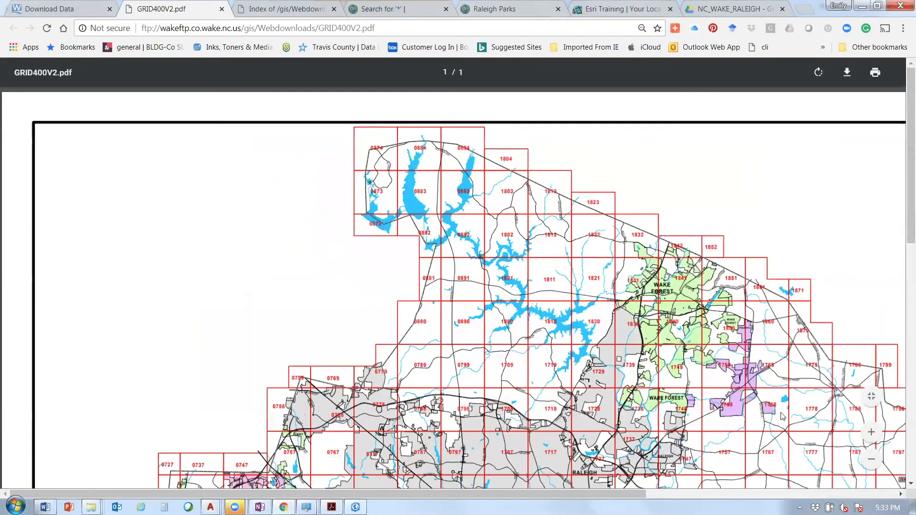
pyautogui.scroll(-7, 782, 417)
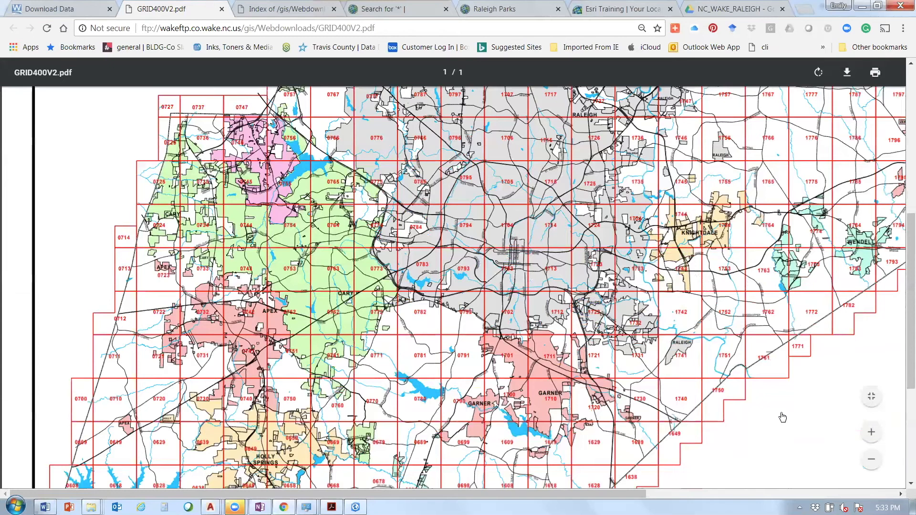
pyautogui.scroll(2, 782, 416)
pyautogui.click(872, 433)
pyautogui.click(872, 433)
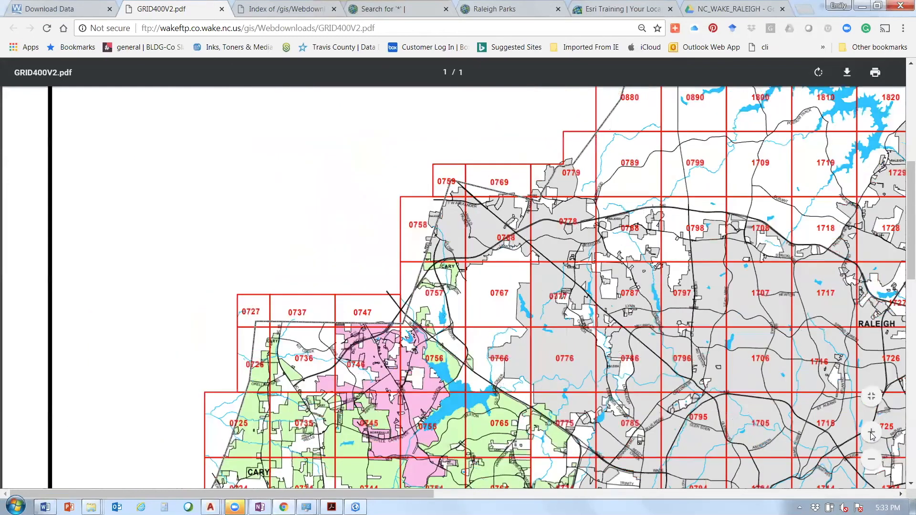
pyautogui.click(435, 499)
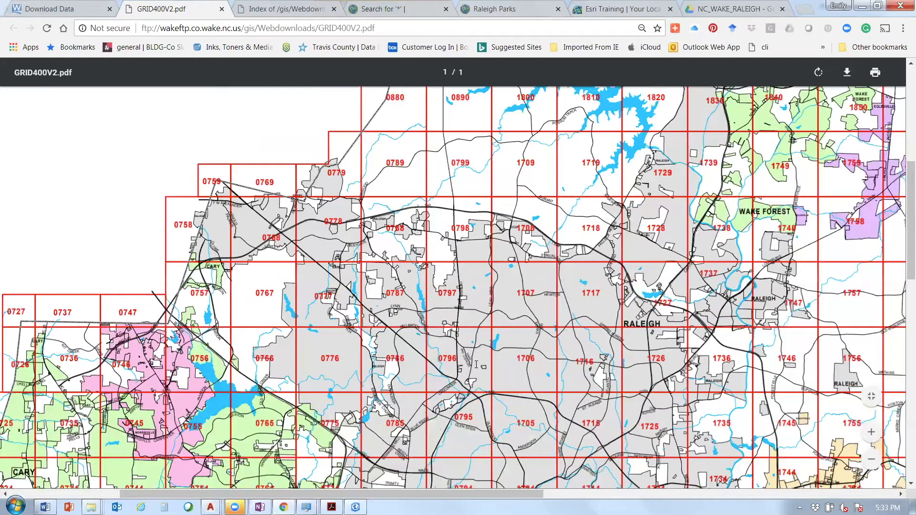
pyautogui.scroll(-4, 476, 365)
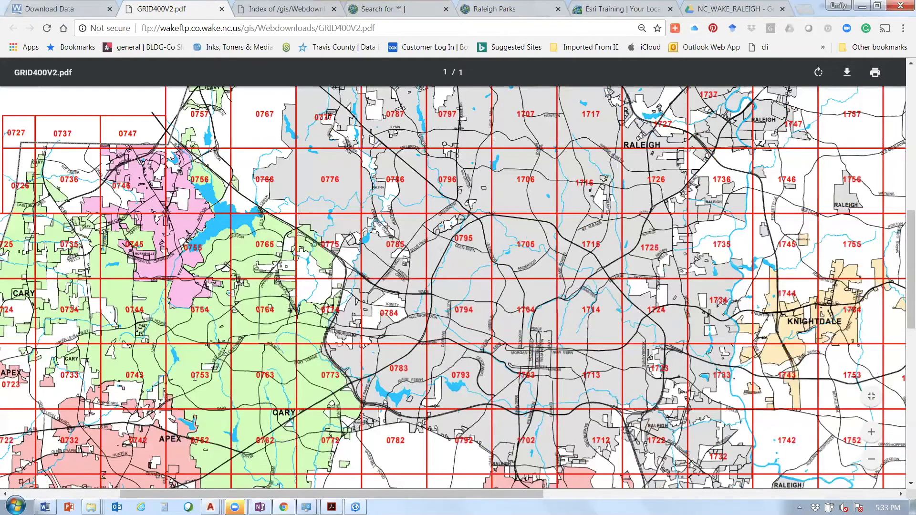
pyautogui.scroll(1, 220, 279)
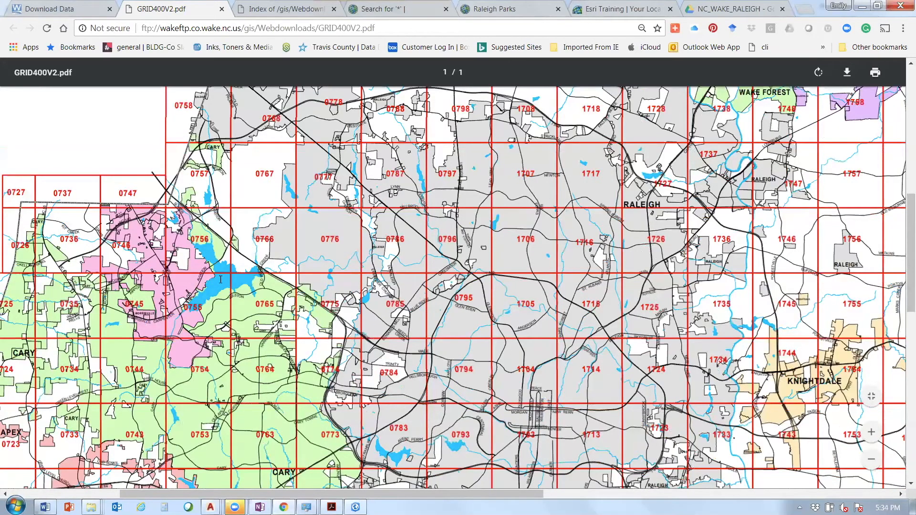
# Close the PDF grid map and look through the layers and shapefile categories on the Download Data page, from census to archived data
pyautogui.scroll(1, 221, 279)
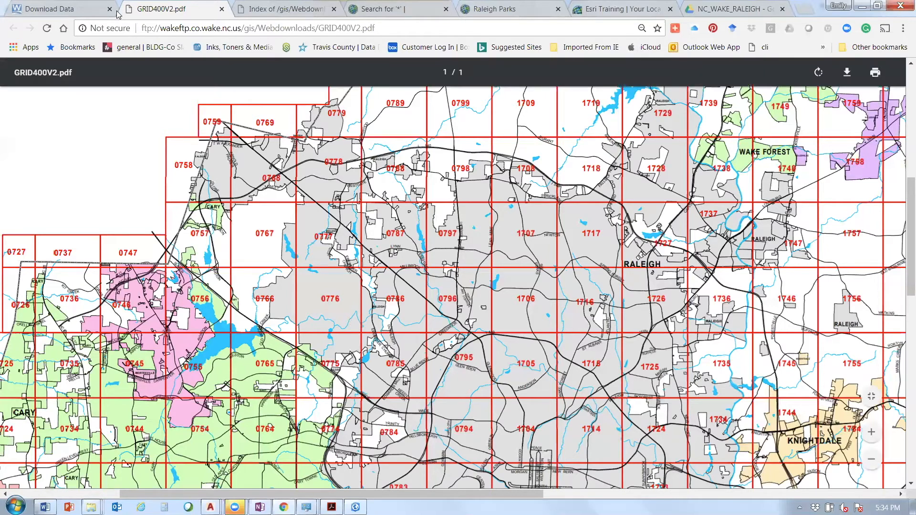
pyautogui.click(221, 11)
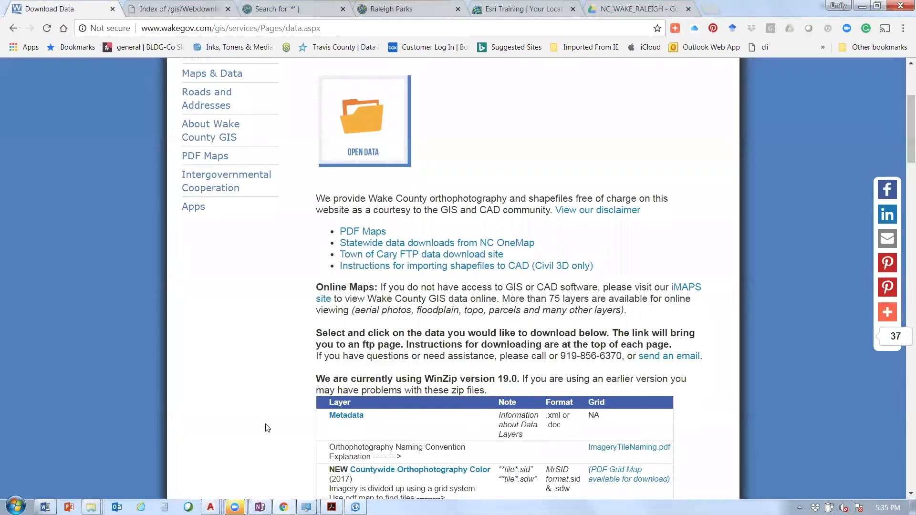
pyautogui.scroll(-9, 267, 428)
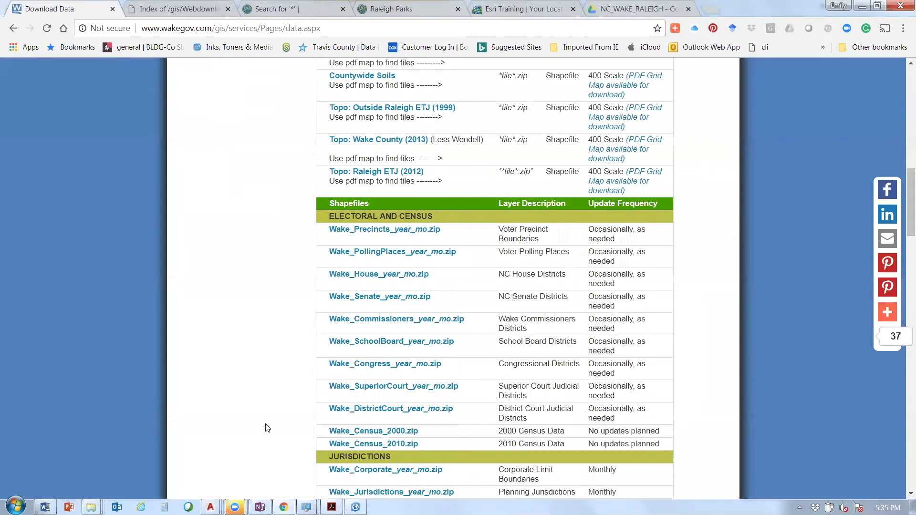
pyautogui.scroll(-9, 268, 428)
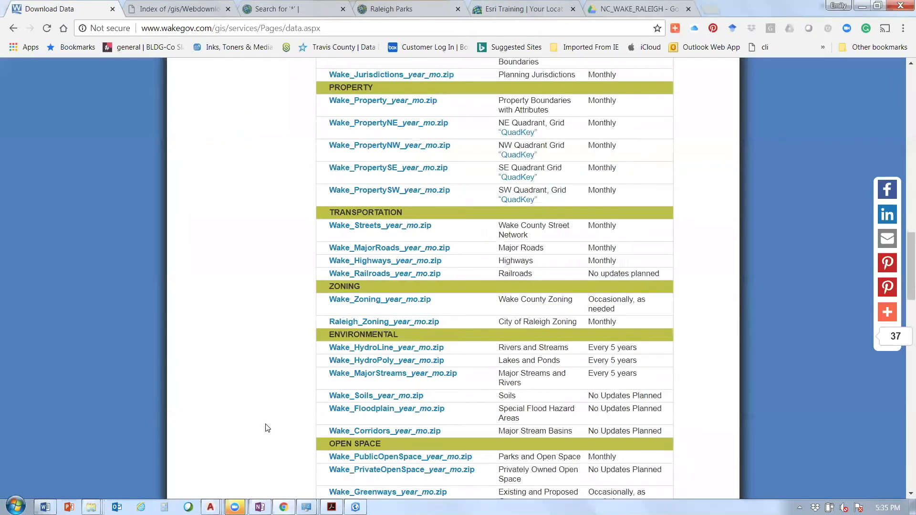
pyautogui.scroll(-4, 267, 428)
pyautogui.scroll(-10, 267, 428)
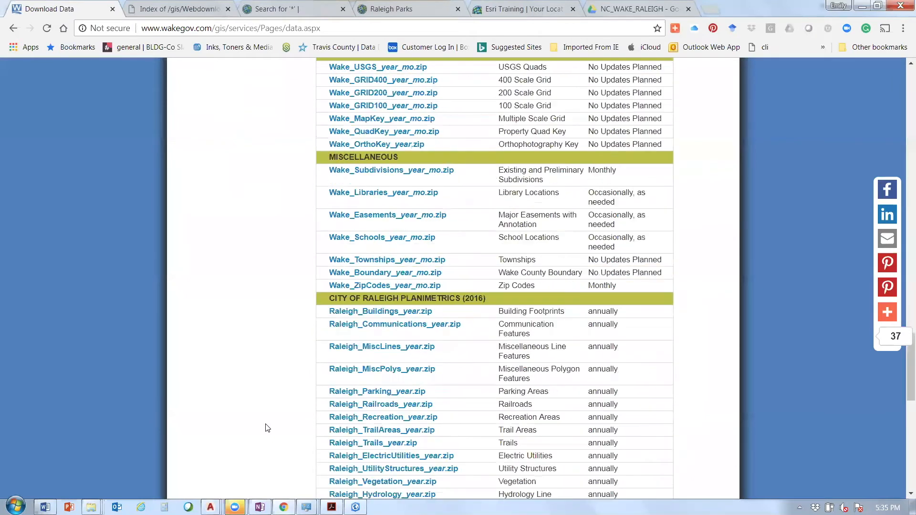
pyautogui.scroll(-4, 267, 428)
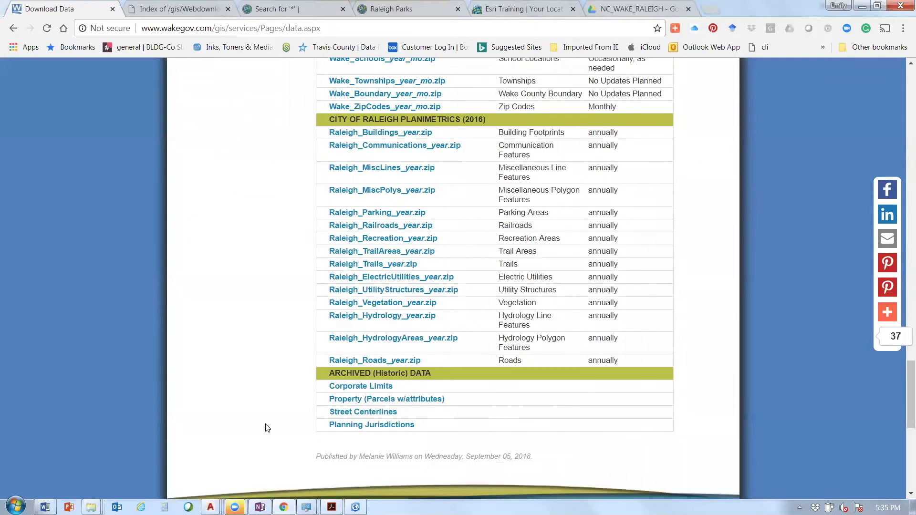
pyautogui.scroll(12, 268, 428)
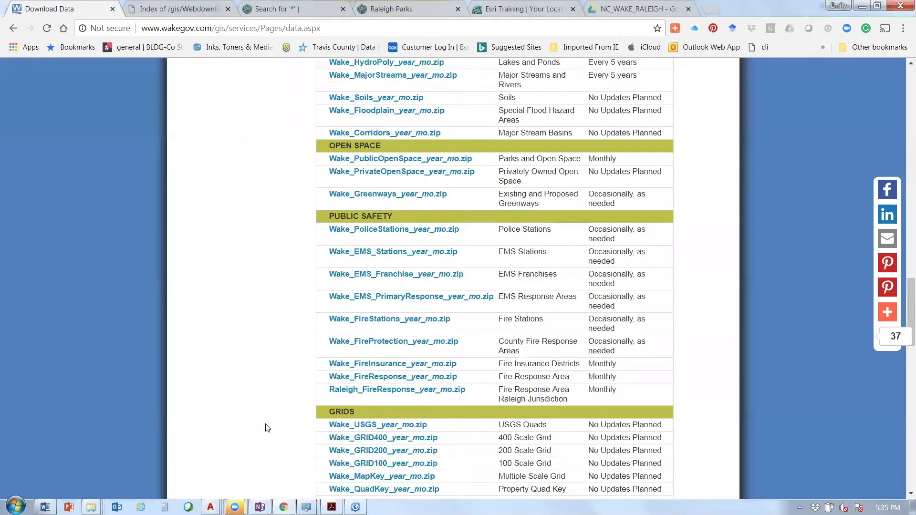
pyautogui.scroll(4, 267, 428)
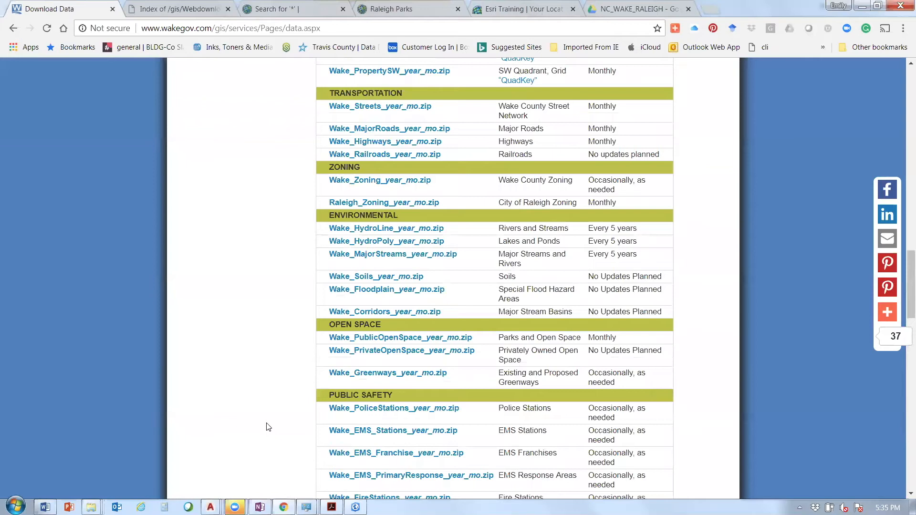
pyautogui.scroll(3, 269, 427)
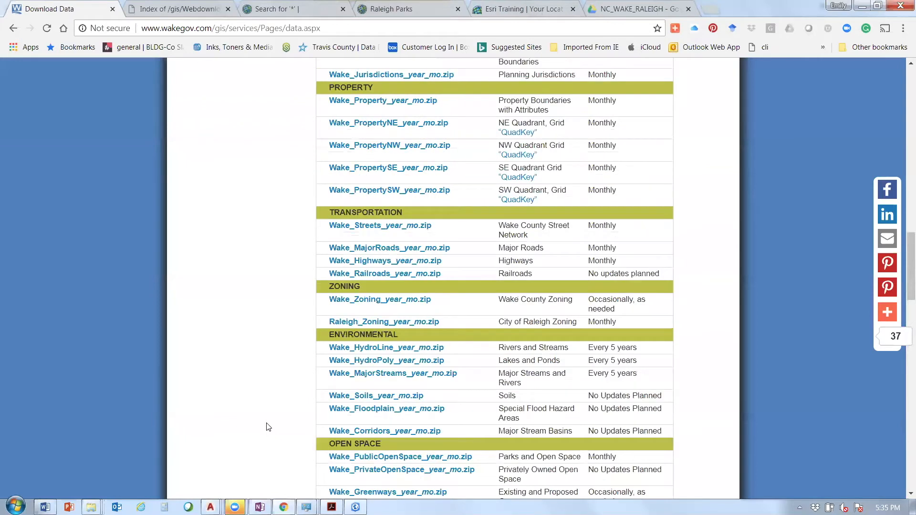
pyautogui.scroll(3, 269, 427)
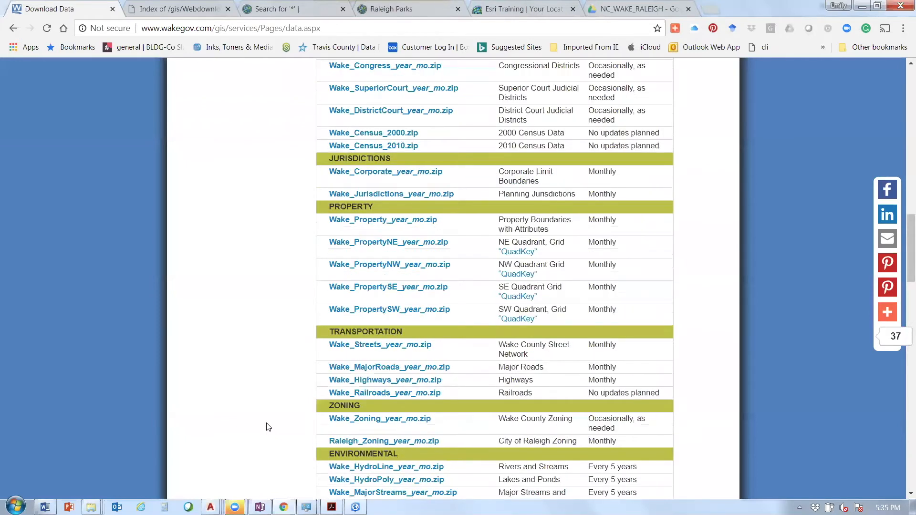
pyautogui.scroll(7, 268, 427)
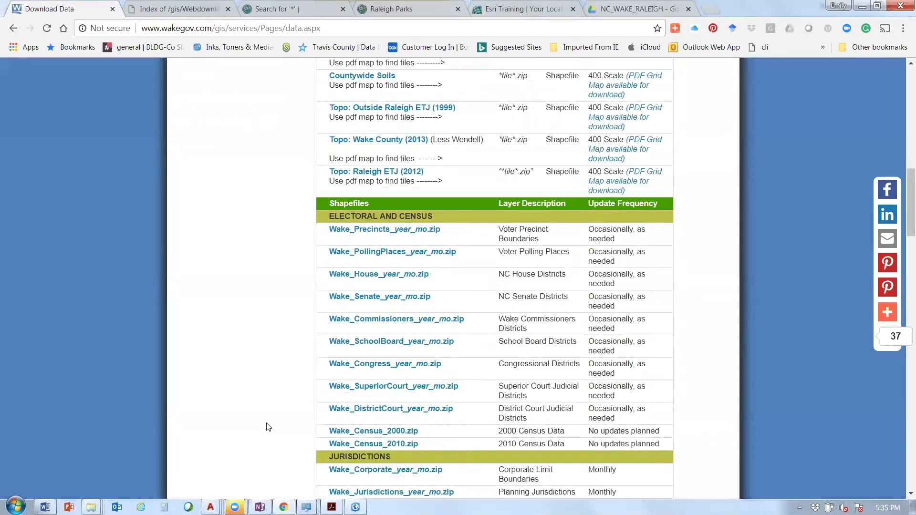
pyautogui.scroll(6, 269, 427)
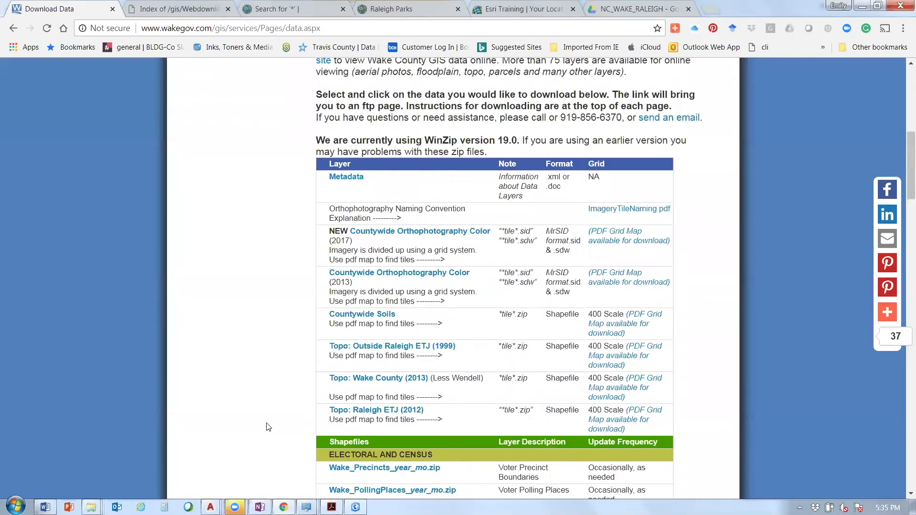
# Download the Wake_MajorRoads zip from the Transportation shapefiles and open the archive to show its contents
pyautogui.scroll(-1, 269, 427)
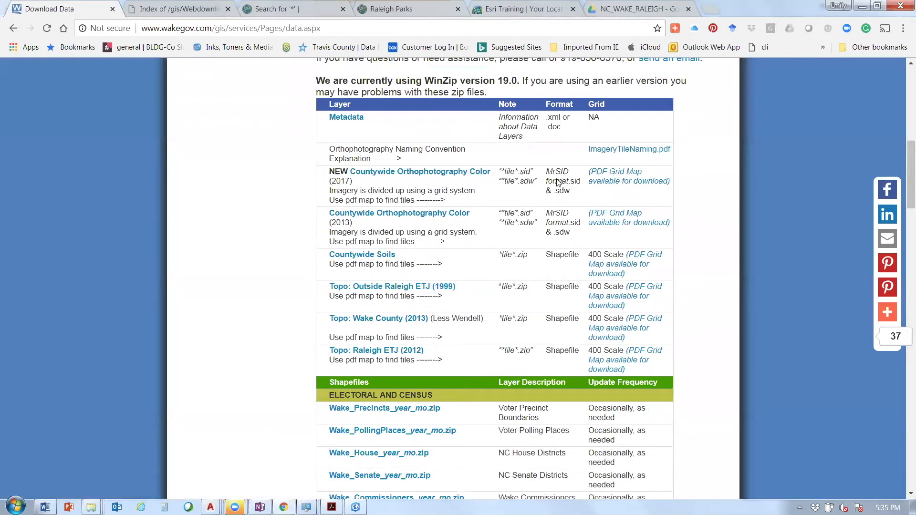
pyautogui.scroll(-8, 557, 330)
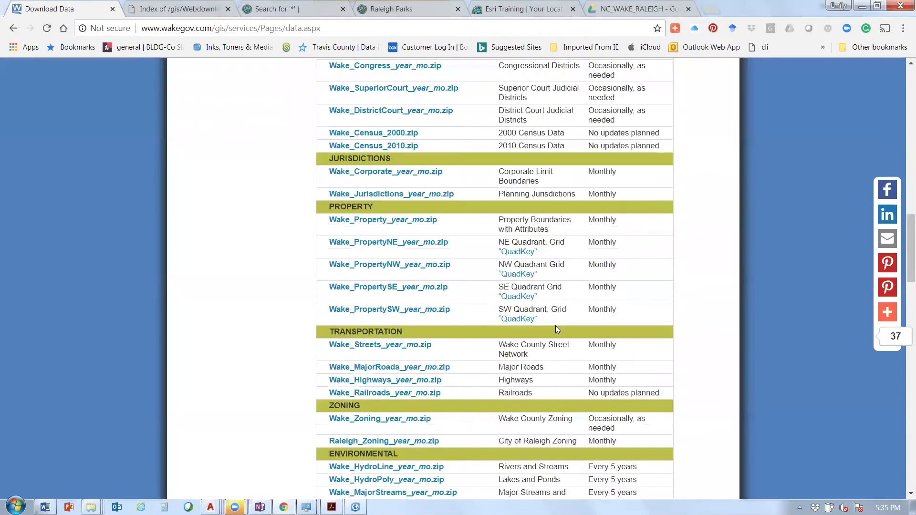
pyautogui.scroll(-10, 555, 326)
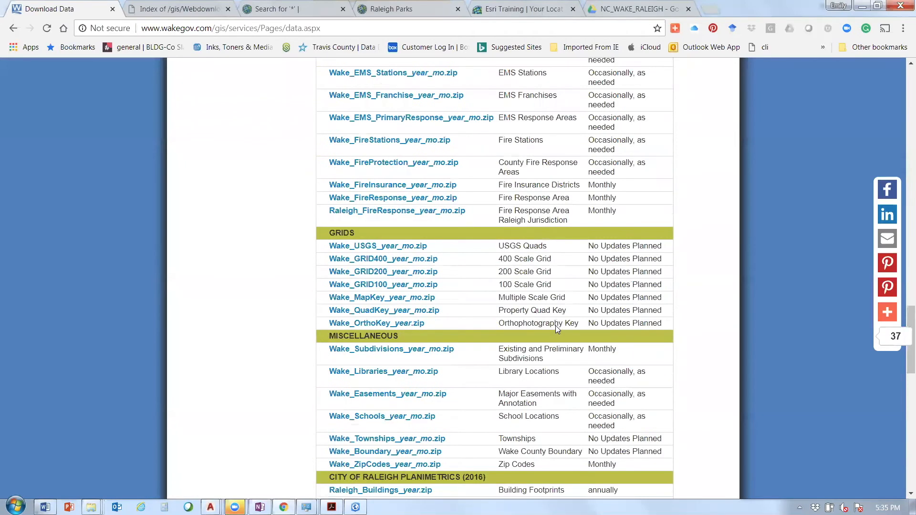
pyautogui.scroll(10, 433, 380)
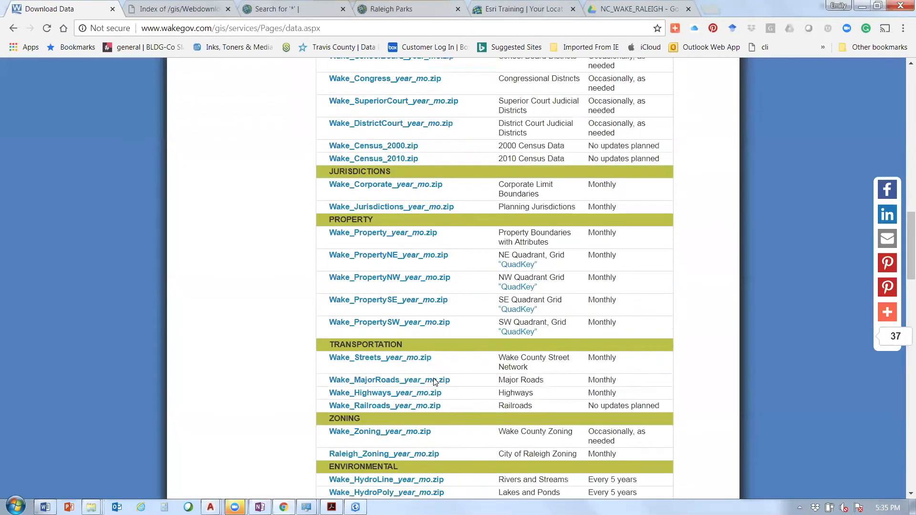
pyautogui.click(434, 380)
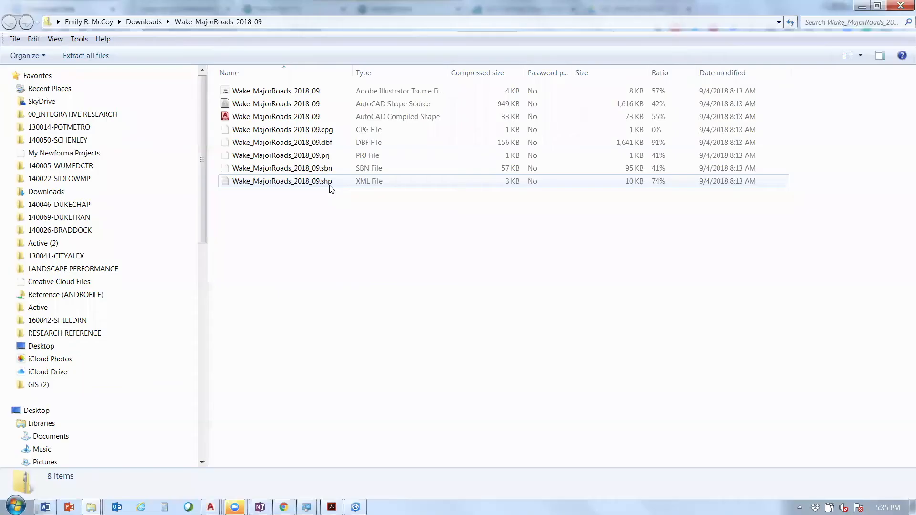
# Examine the individual files that make up the Wake_MajorRoads_2018_09 shapefile, from the compiled shape file to the XML file
pyautogui.click(333, 119)
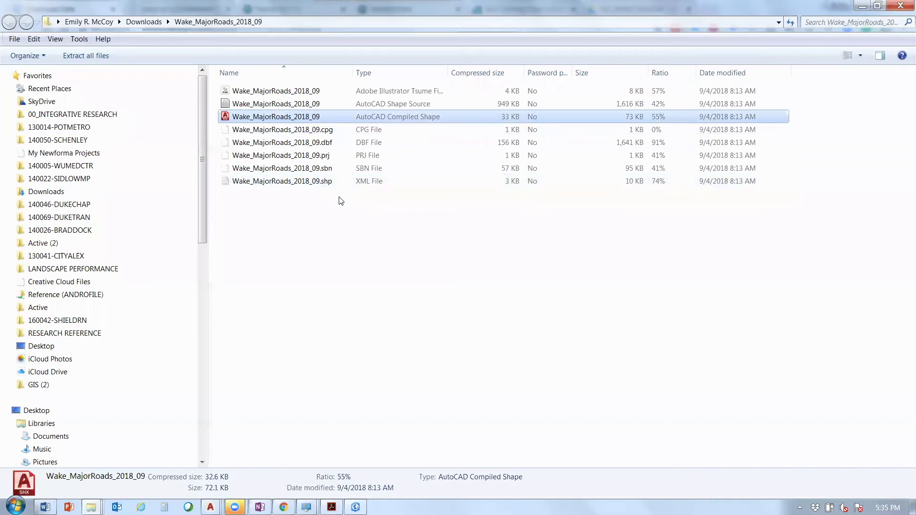
pyautogui.press('Down')
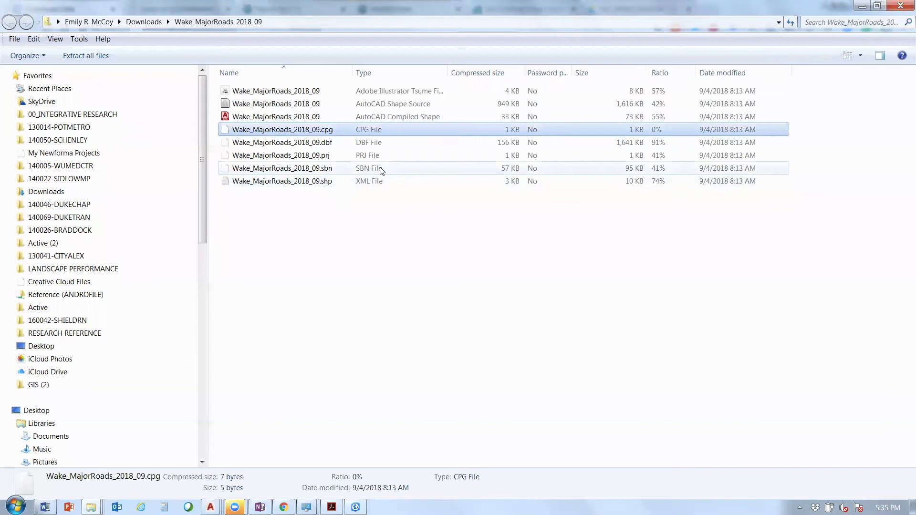
pyautogui.keyDown('shift'); pyautogui.click(382, 171); pyautogui.keyUp('shift')
pyautogui.click(330, 185)
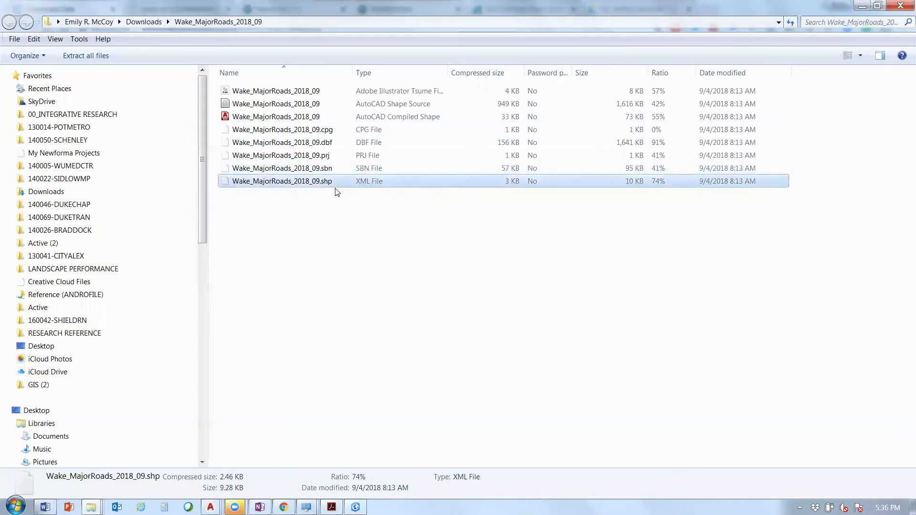
# Select the shapefile's CPG, DBF, PRJ, SBN, XML and Adobe Illustrator Tsume files together, leaving out the two AutoCAD shape files
pyautogui.press('Up')
pyautogui.press('Up')
pyautogui.press('Up')
pyautogui.press('Up')
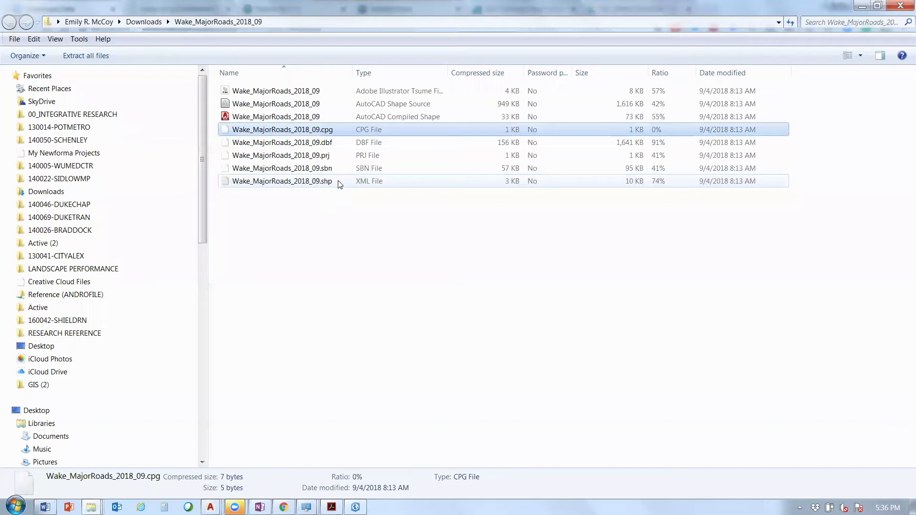
pyautogui.keyDown('shift'); pyautogui.click(340, 184); pyautogui.keyUp('shift')
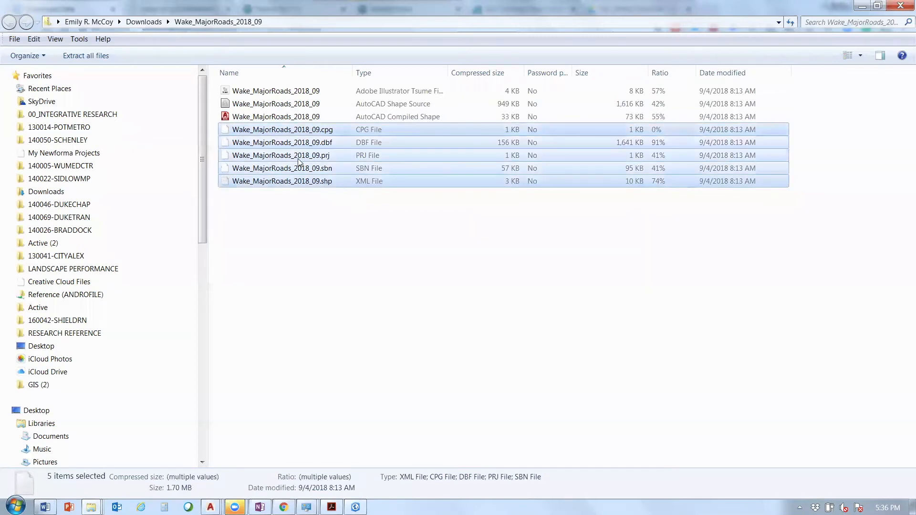
pyautogui.keyDown('ctrl'); pyautogui.click(392, 101); pyautogui.keyUp('ctrl')
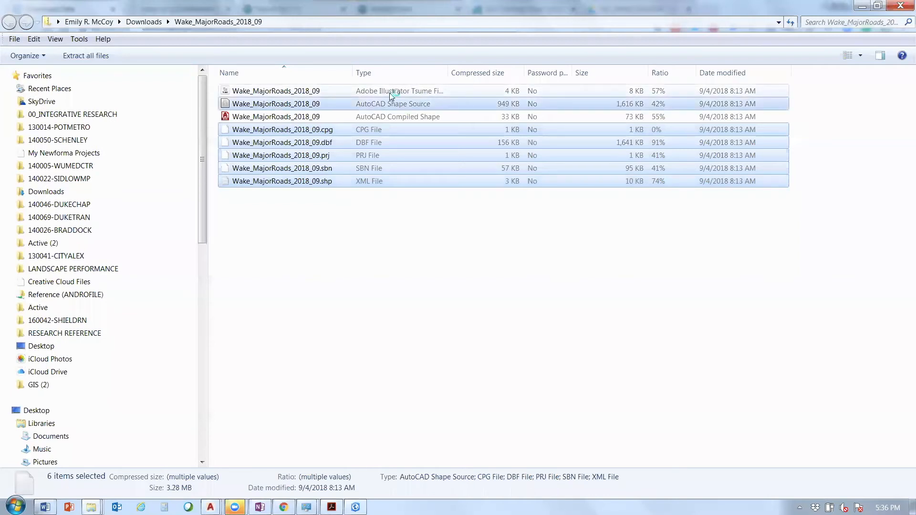
pyautogui.keyDown('ctrl'); pyautogui.click(390, 92); pyautogui.keyUp('ctrl')
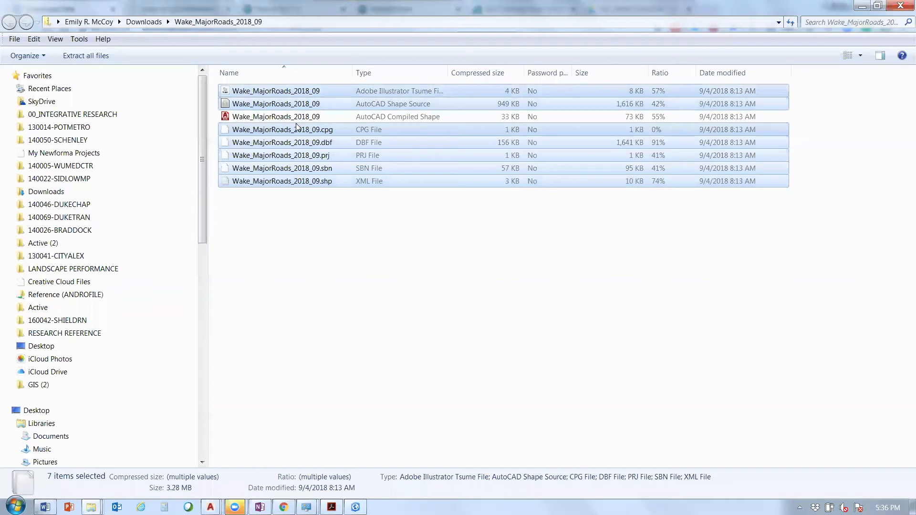
pyautogui.keyDown('ctrl'); pyautogui.click(274, 108); pyautogui.keyUp('ctrl')
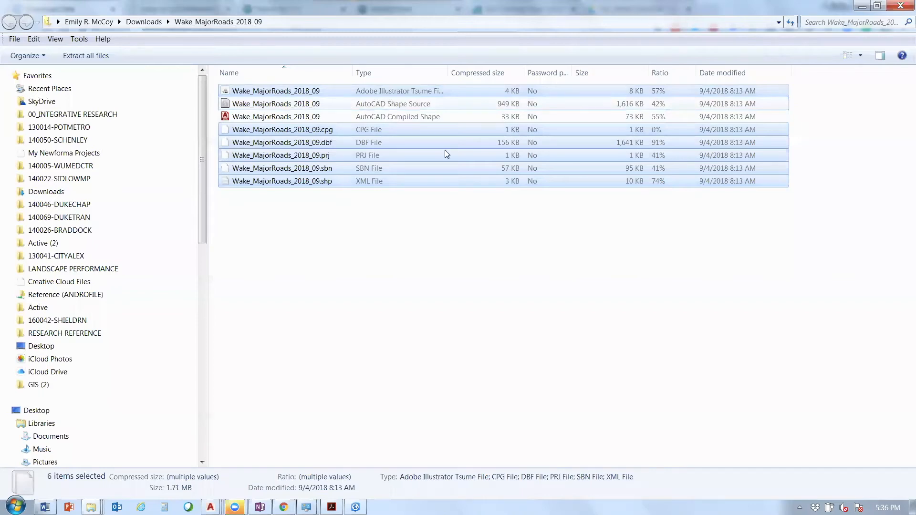
# Return to the Download Data page in the browser and open the Wake County Open Data portal
pyautogui.hotkey('alt', 'Tab')
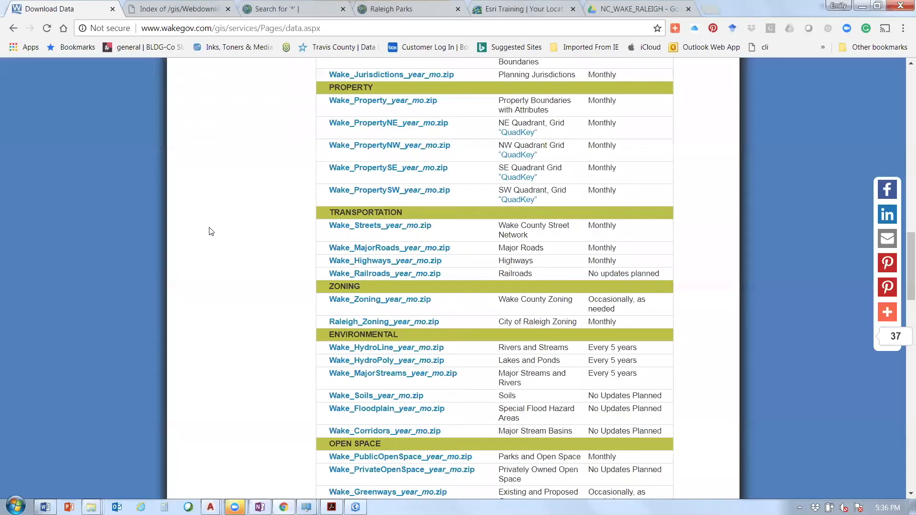
pyautogui.scroll(15, 210, 231)
pyautogui.scroll(1, 324, 187)
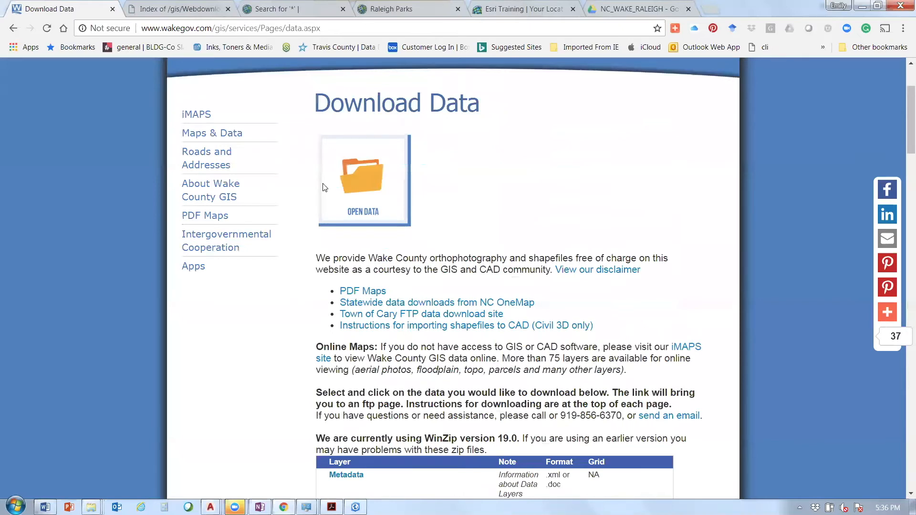
pyautogui.click(324, 187)
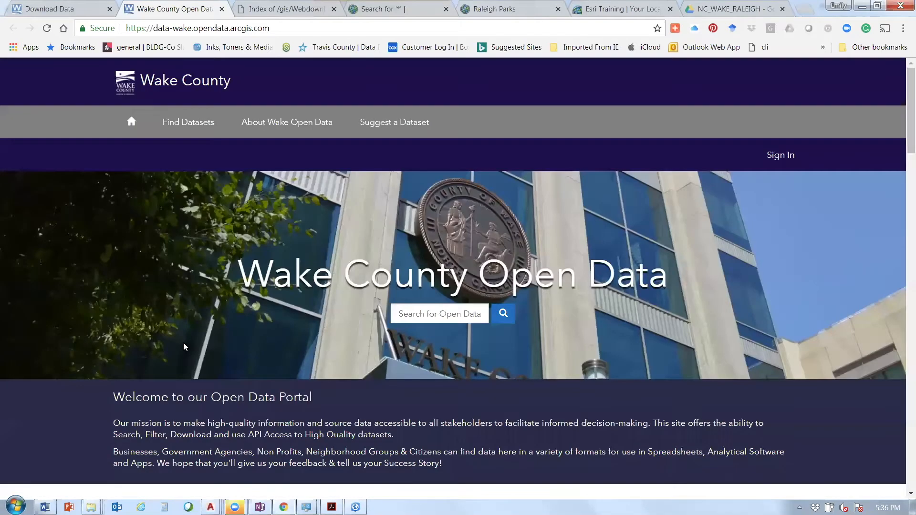
# Look through the portal's data categories, additional open data sources and apps, then return to the start of the page
pyautogui.scroll(-2, 410, 203)
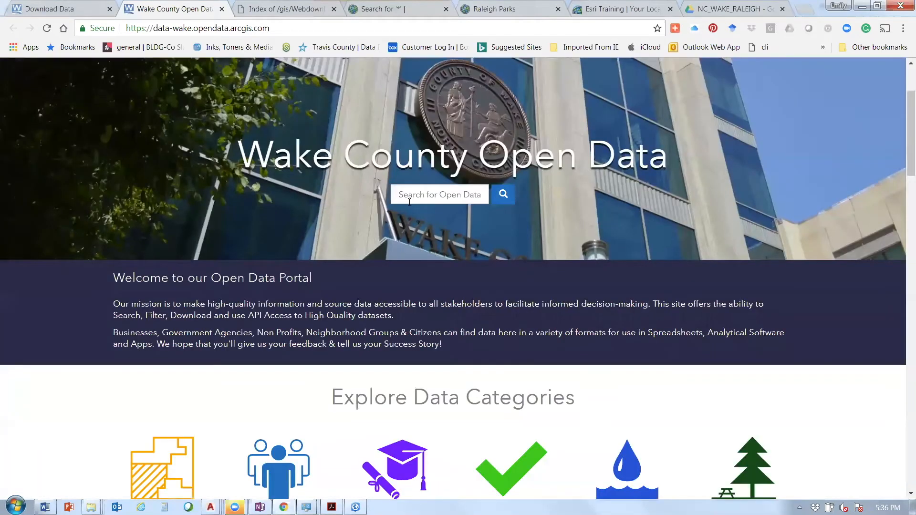
pyautogui.scroll(-6, 409, 203)
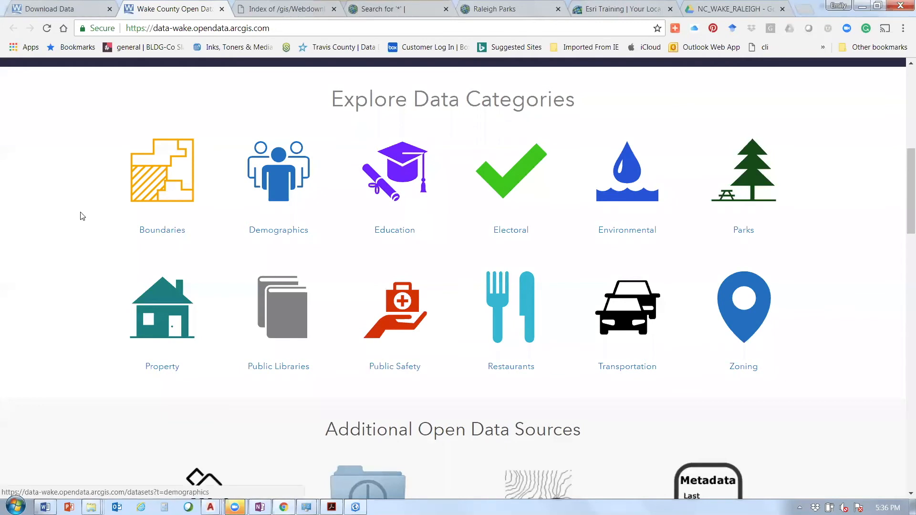
pyautogui.scroll(-4, 92, 384)
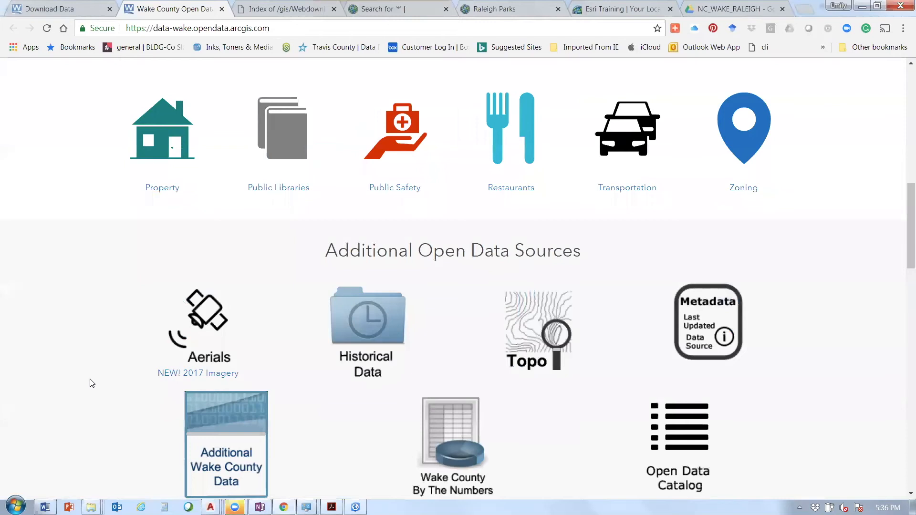
pyautogui.scroll(-9, 91, 384)
pyautogui.scroll(-4, 92, 383)
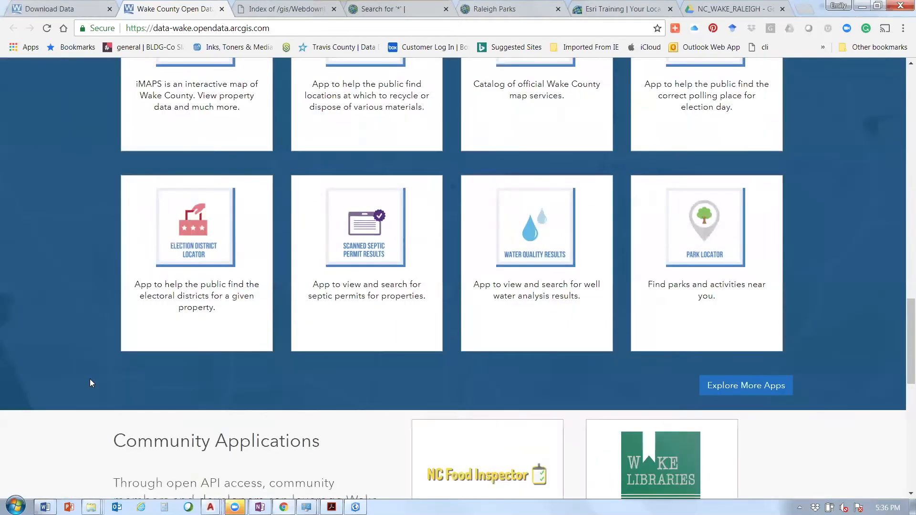
pyautogui.scroll(-4, 92, 384)
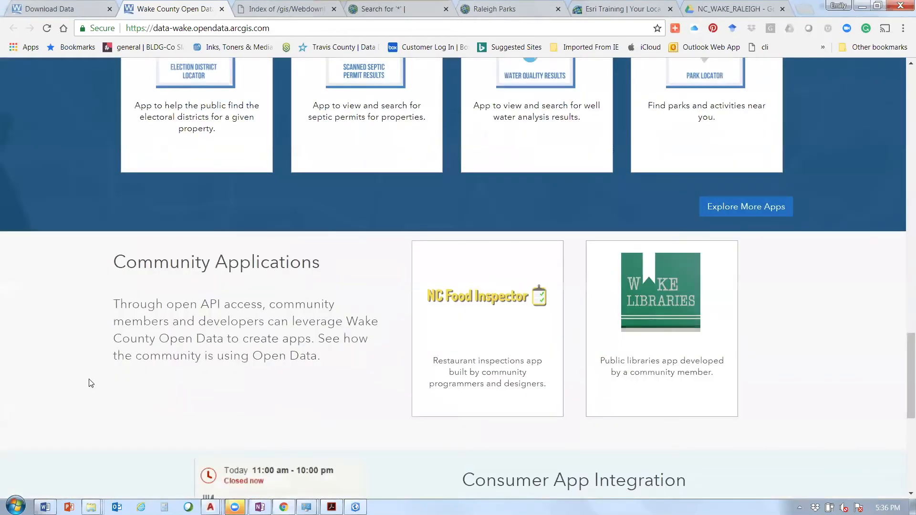
pyautogui.scroll(20, 82, 295)
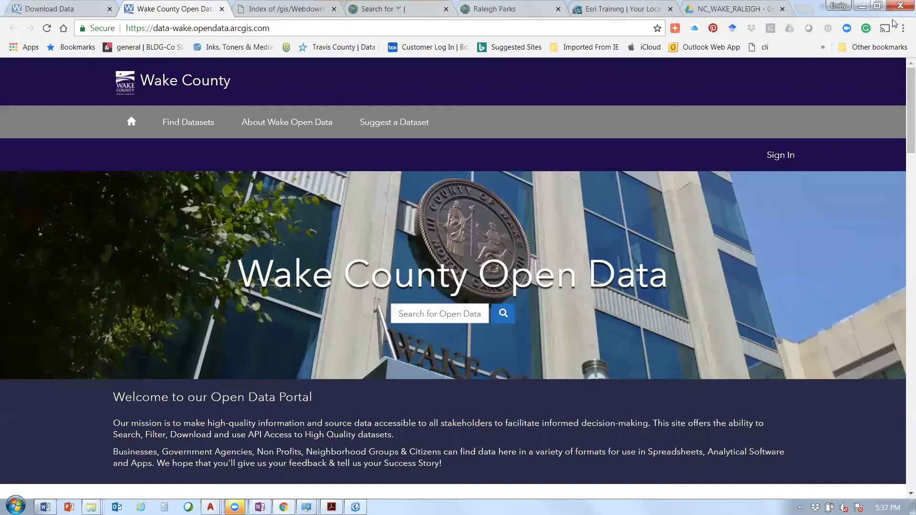
# Place the browser in half of the screen beside the ArcGIS Pro map
pyautogui.press('super+Right')
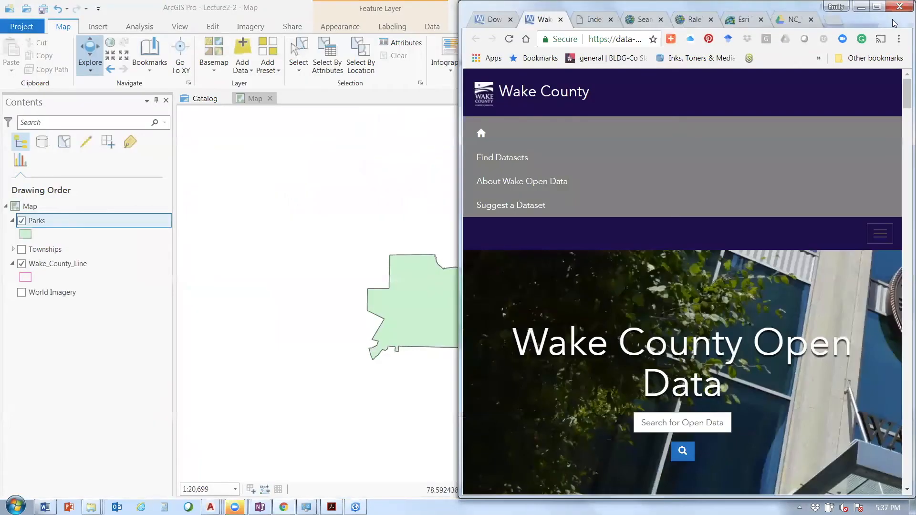
# Clear the browser off the ArcGIS Pro map and browse from the Lecture 03 folder up to the GIS folder in the file explorer
pyautogui.moveTo(895, 23); pyautogui.dragTo(848, 57)
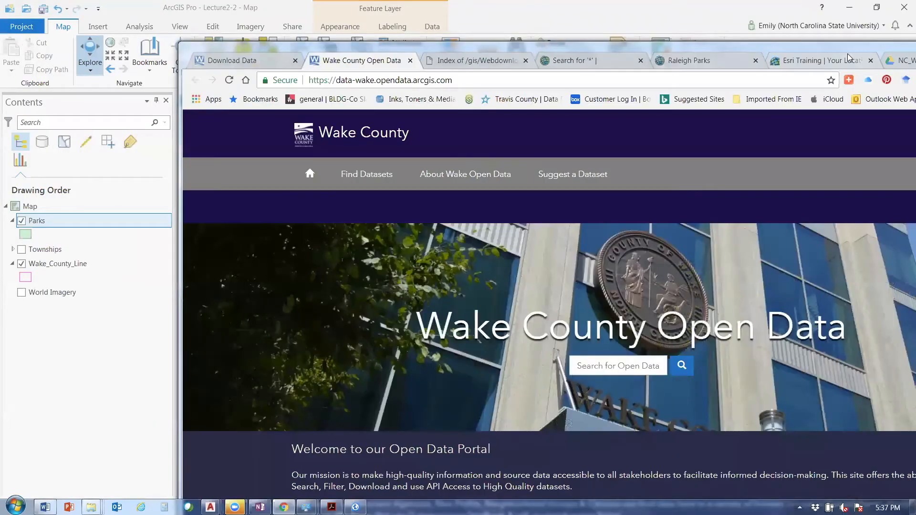
pyautogui.press('super+Down')
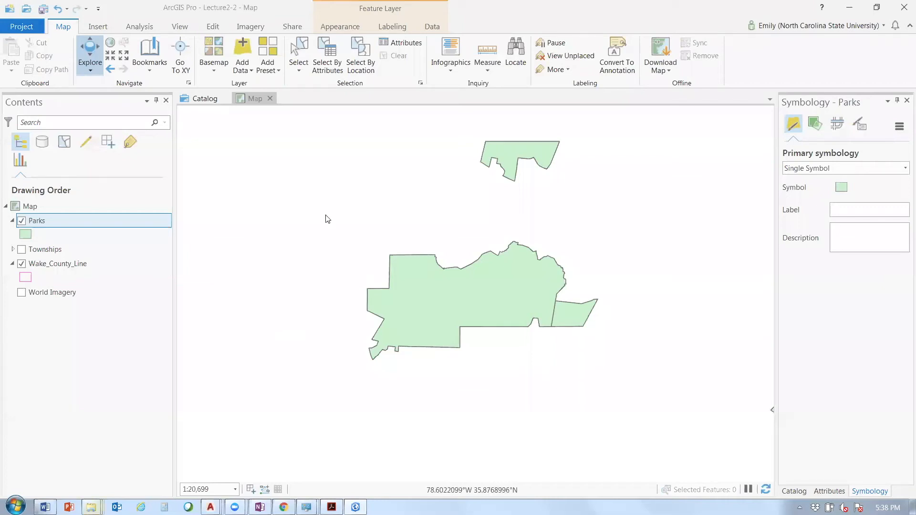
pyautogui.click(90, 507)
pyautogui.click(91, 507)
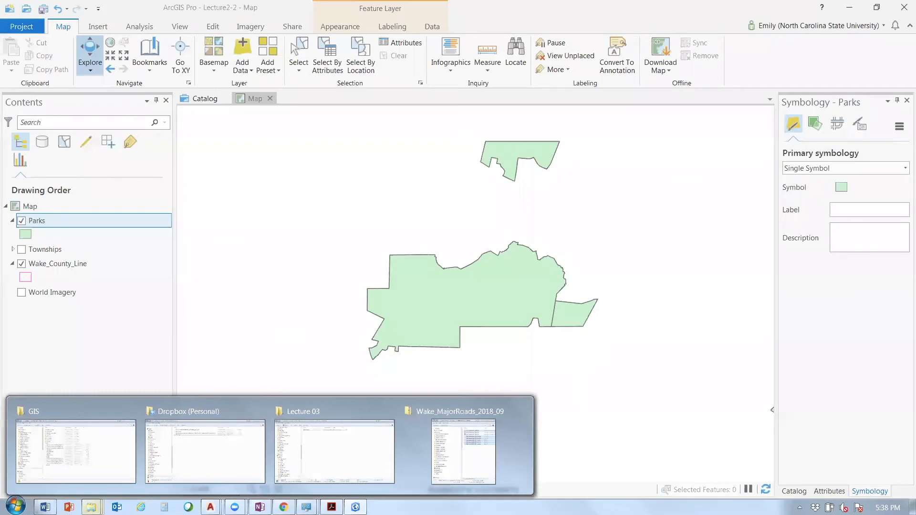
pyautogui.click(334, 451)
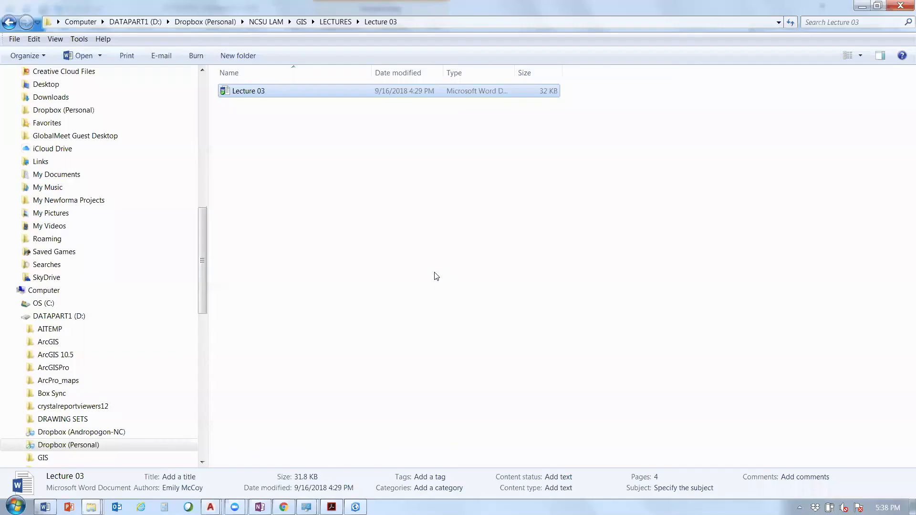
pyautogui.click(302, 22)
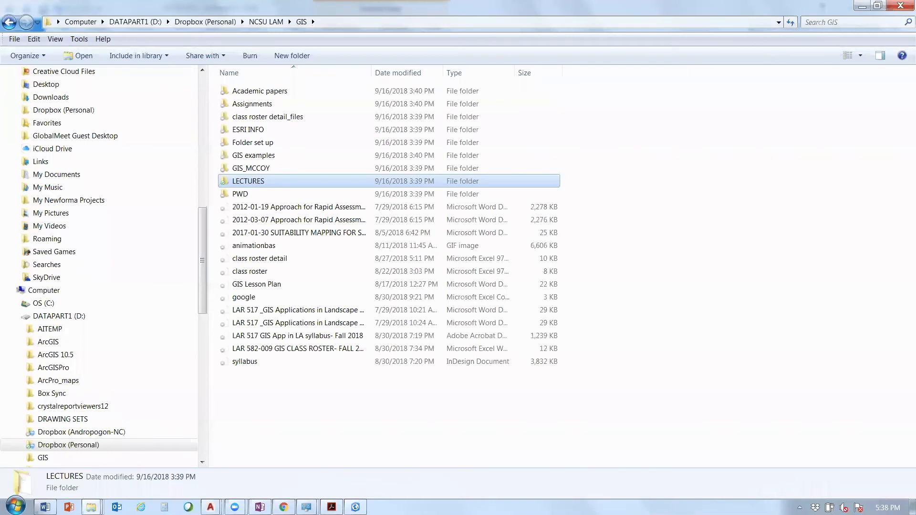
# Switch to the ASSIGNMENT_02 folder in Google Drive, preview LAR 517_Assignment 02.2 (1).pdf, and close the preview
pyautogui.hotkey('alt', 'Tab')
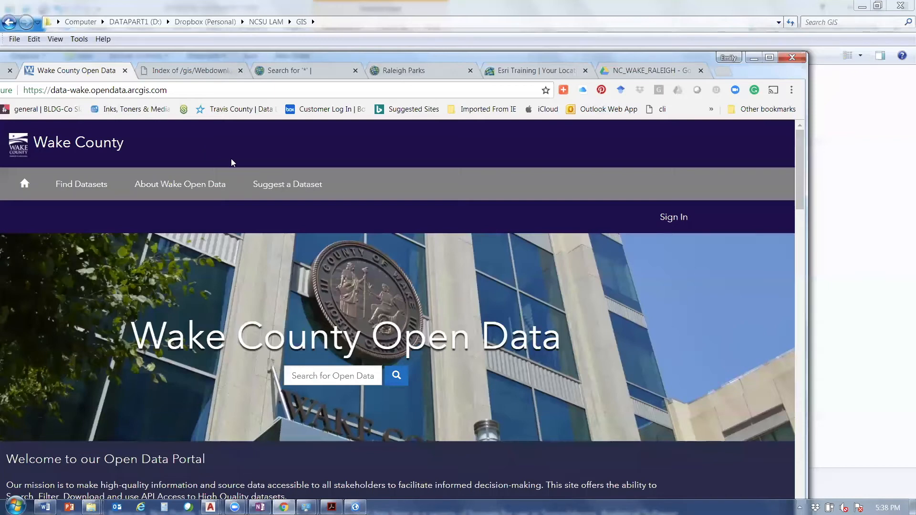
pyautogui.hotkey('alt', 'Tab')
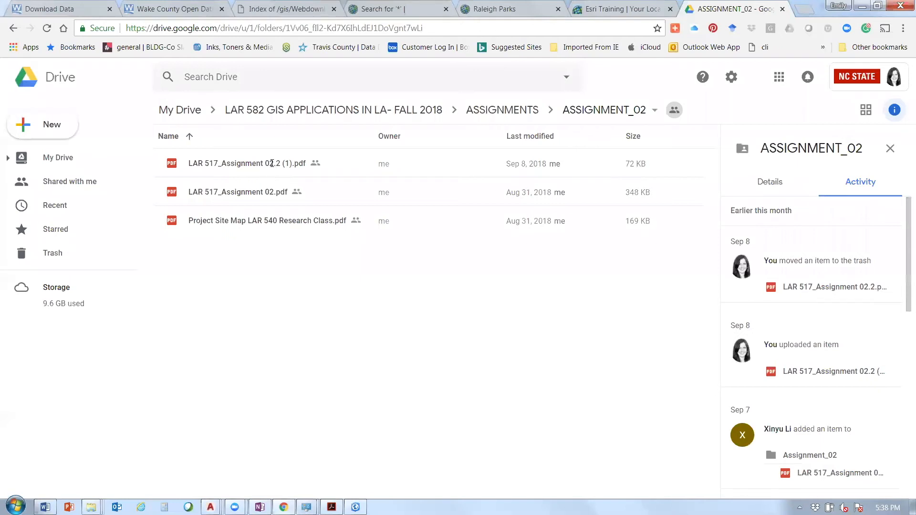
pyautogui.doubleClick(272, 164)
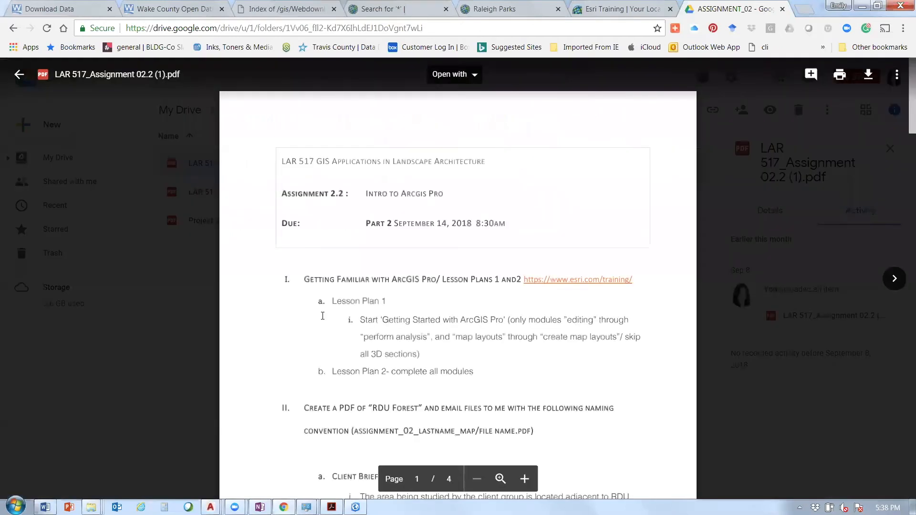
pyautogui.scroll(-3, 322, 316)
pyautogui.press('Escape')
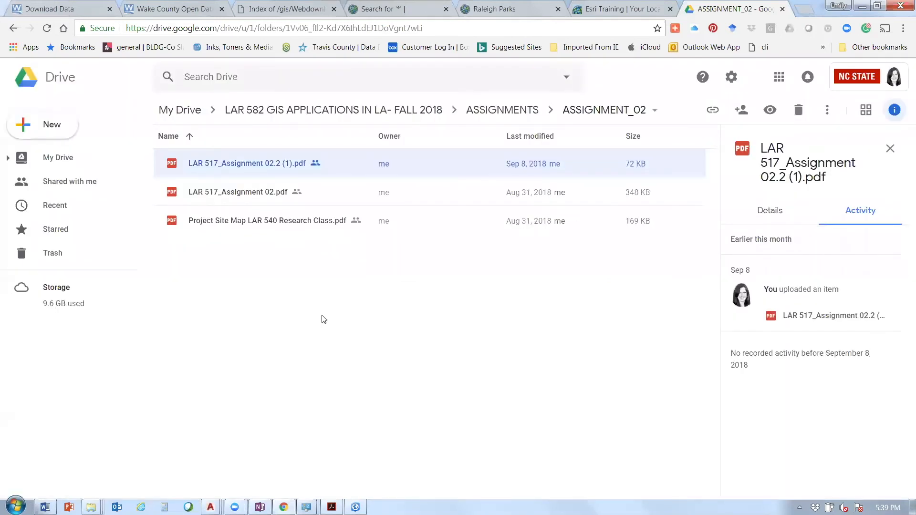
# Open Project Site Map LAR 540 Research Class.pdf and examine the enlarged RDU master plan map around the airport
pyautogui.press('Down')
pyautogui.press('Down')
pyautogui.press('Return')
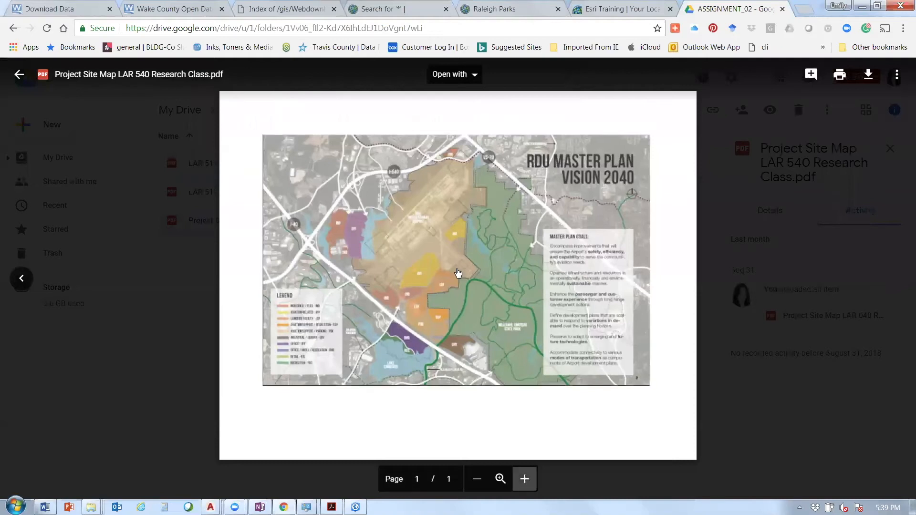
pyautogui.click(534, 484)
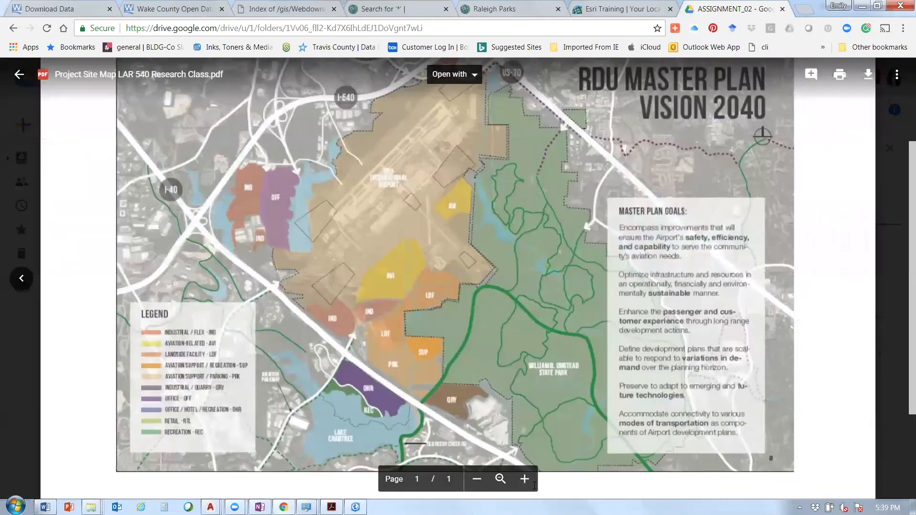
pyautogui.scroll(2, 306, 281)
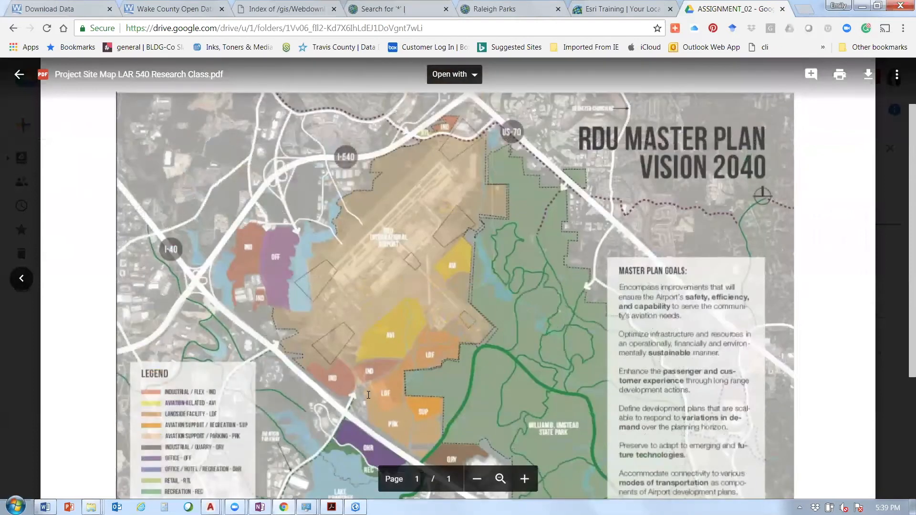
pyautogui.scroll(-2, 368, 396)
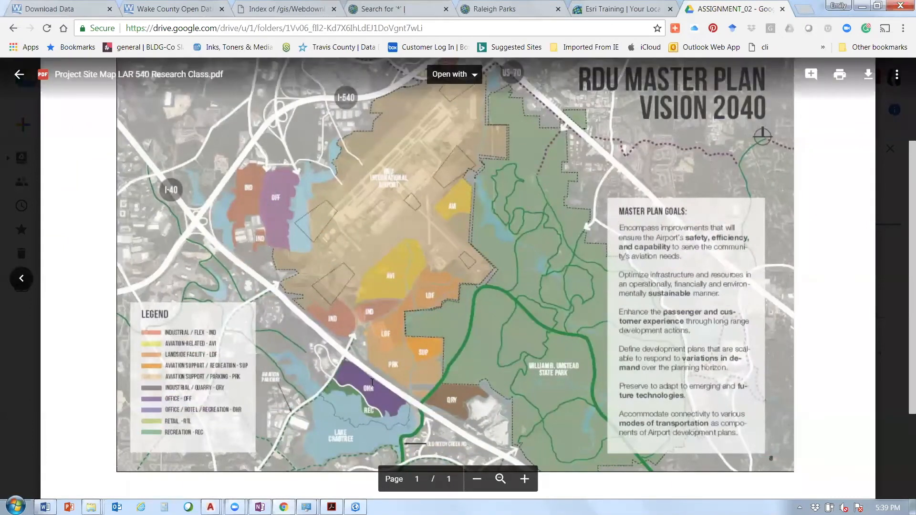
pyautogui.scroll(2, 372, 383)
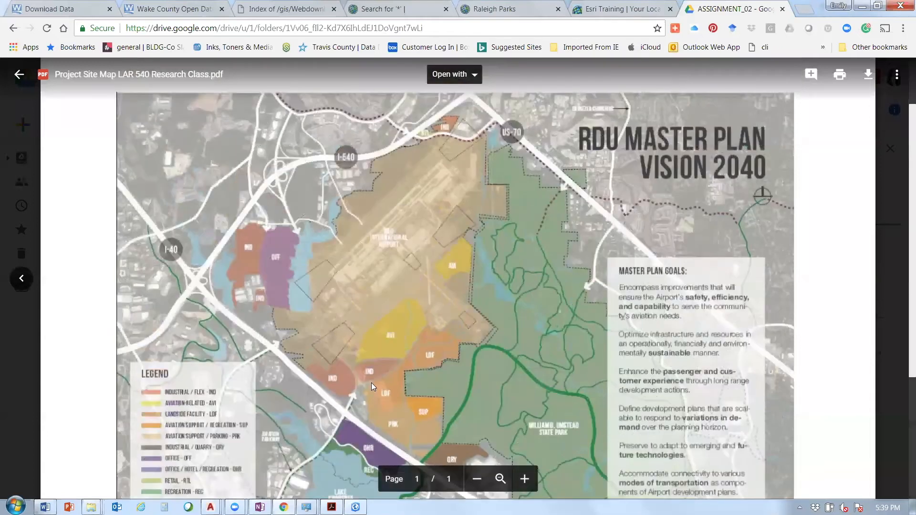
# Return to ArcGIS Pro and change the map's basemap to Topographic
pyautogui.hotkey('alt', 'Tab')
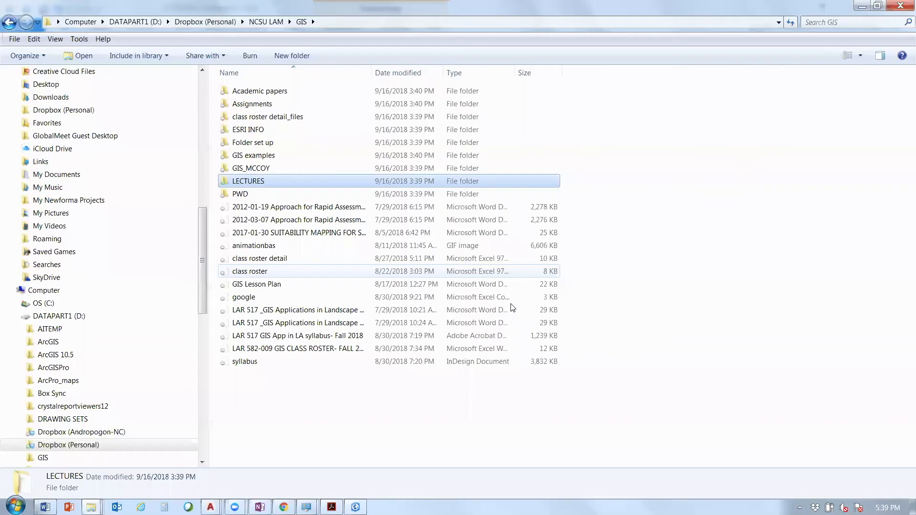
pyautogui.hotkey('alt', 'Tab')
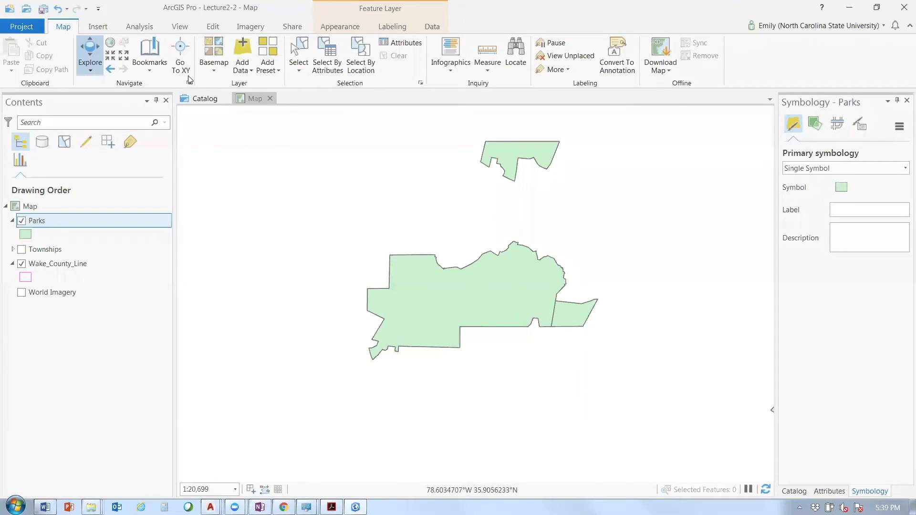
pyautogui.click(214, 59)
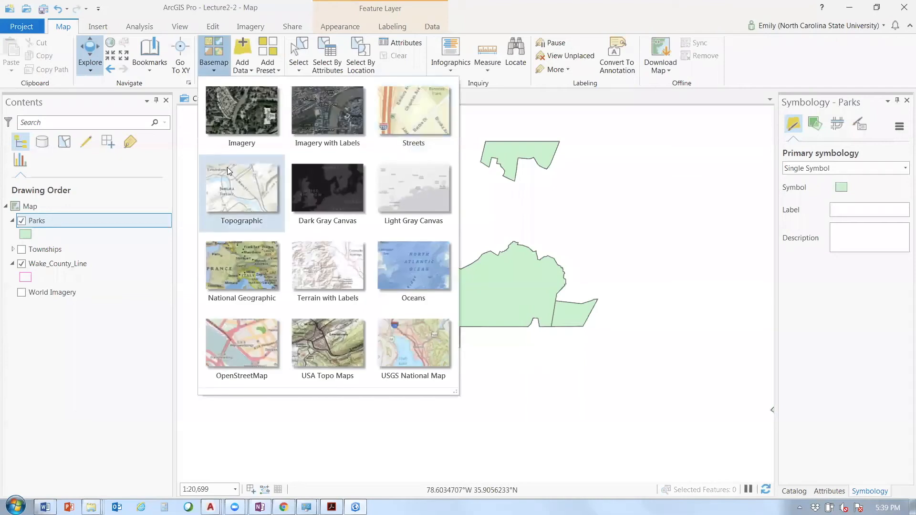
pyautogui.click(247, 195)
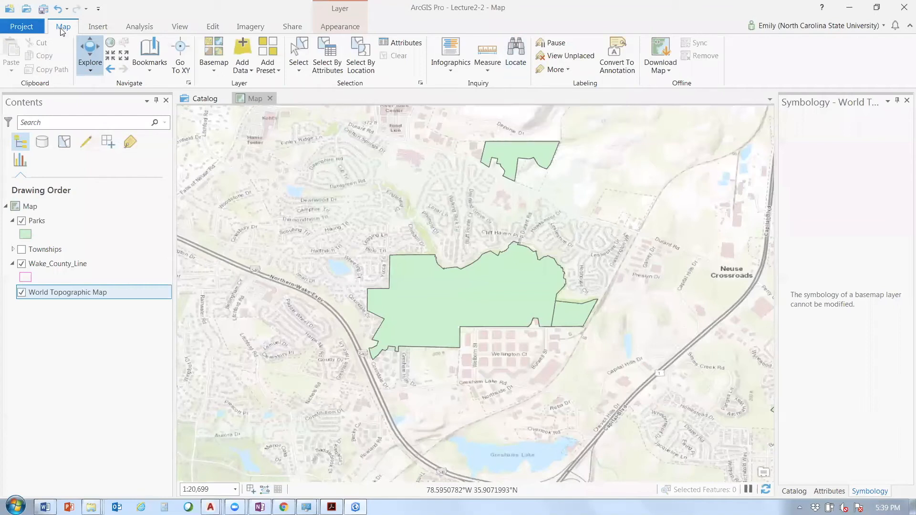
# Locate Raleigh-Durham International Airport on the map by searching for "raleigh durham air" and choosing the matching suggestion
pyautogui.click(523, 57)
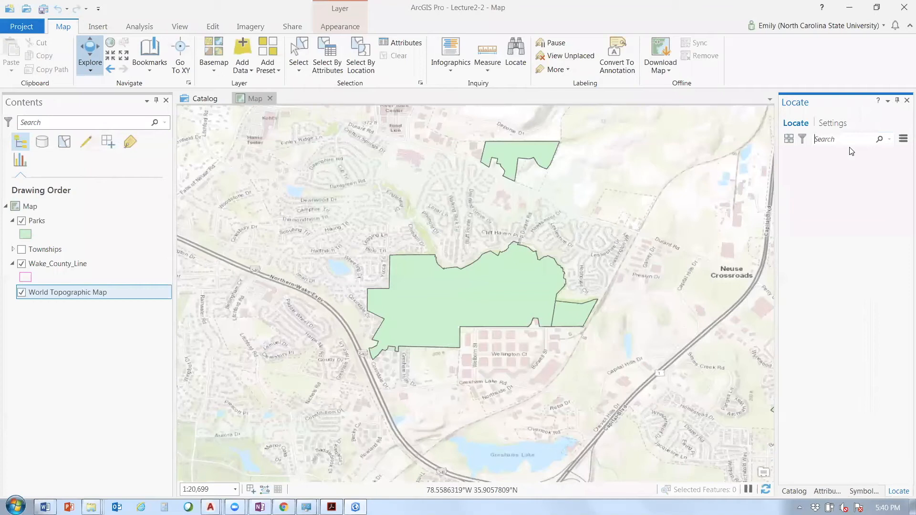
pyautogui.write('ralei')
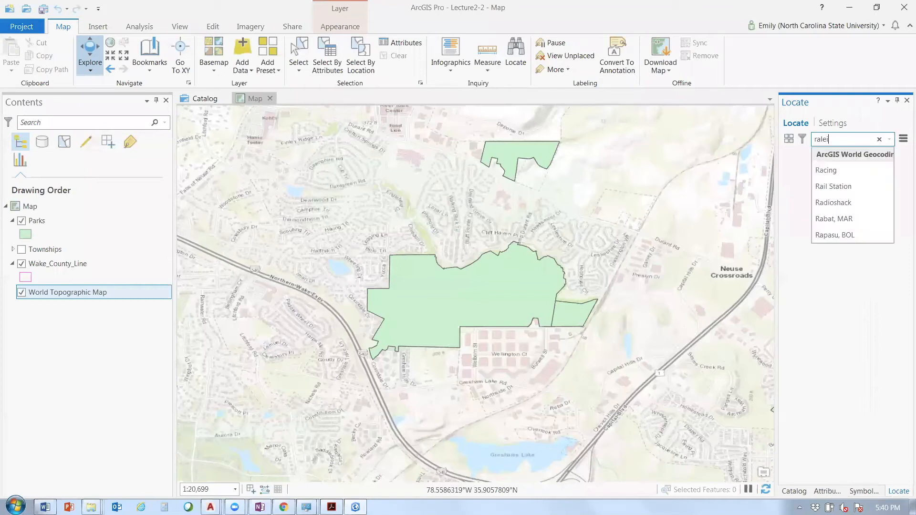
pyautogui.write('gh dur')
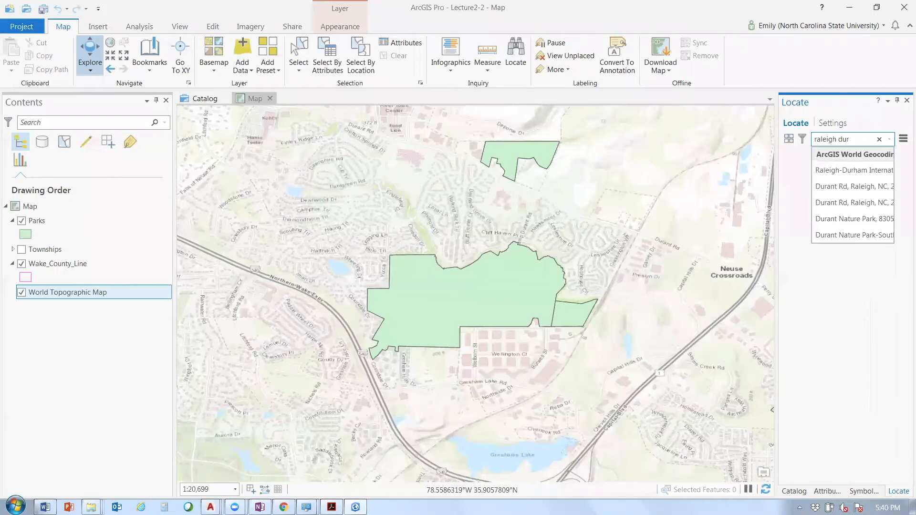
pyautogui.write('ham air')
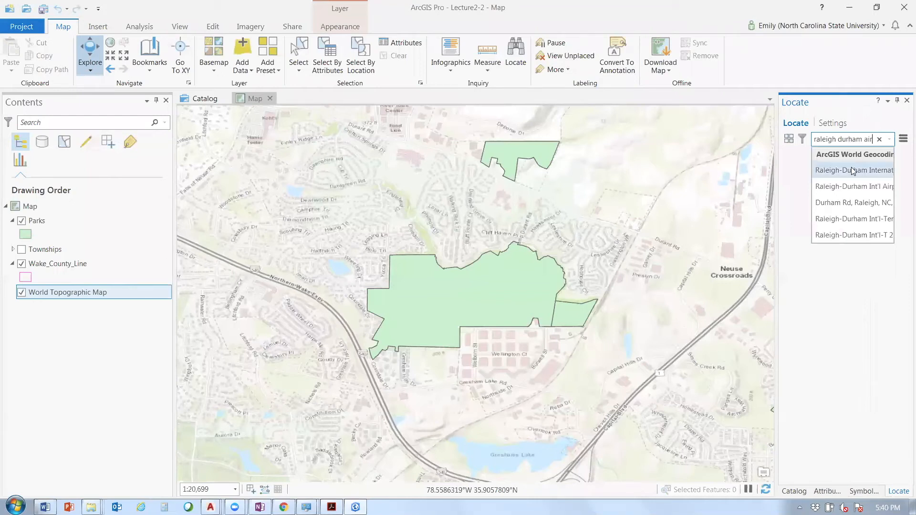
pyautogui.click(852, 171)
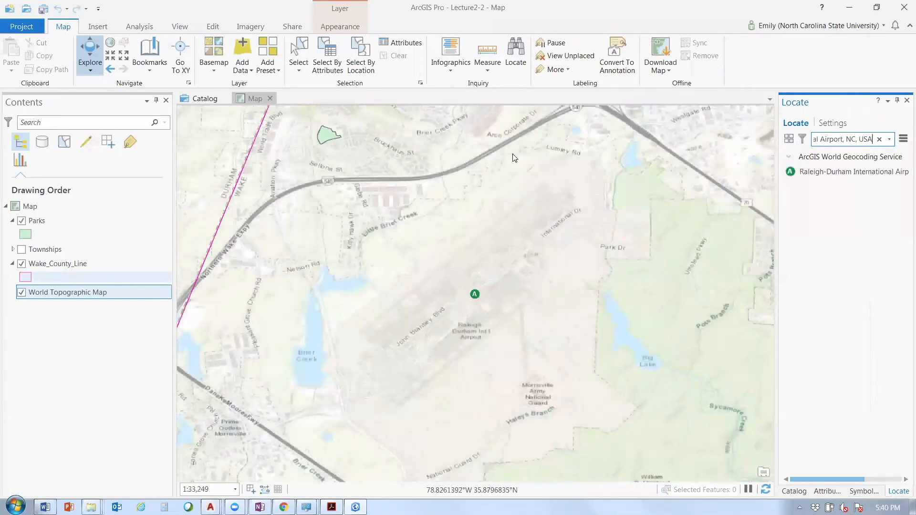
# Create a map bookmark named RDU showing the airport and surrounding parks, and return to the symbology settings
pyautogui.scroll(-1, 380, 307)
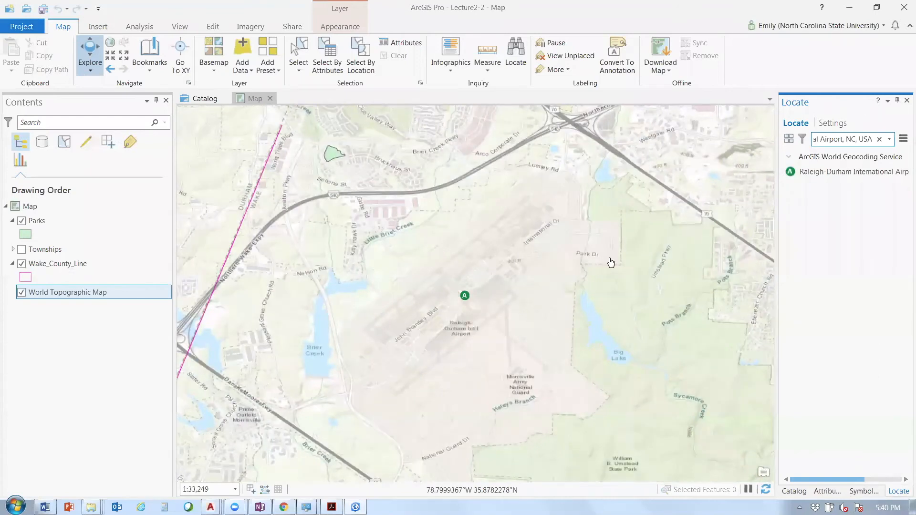
pyautogui.scroll(-1, 610, 263)
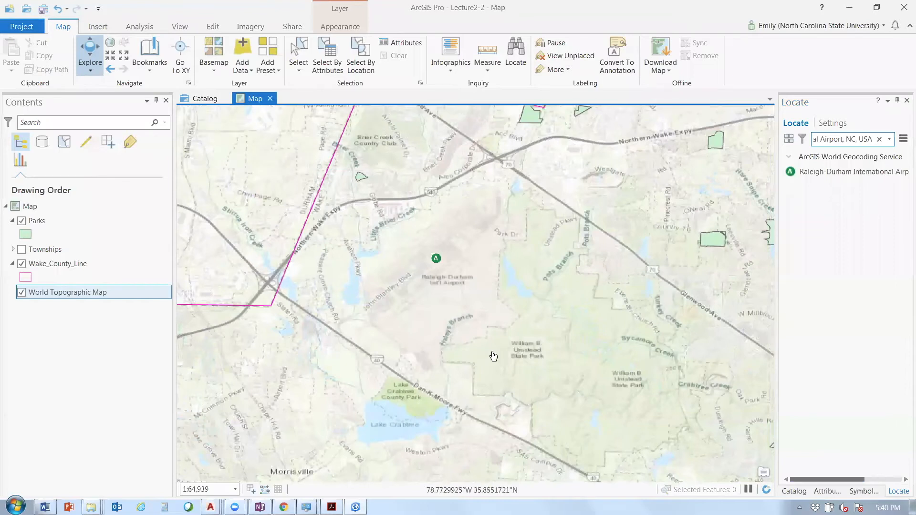
pyautogui.click(150, 54)
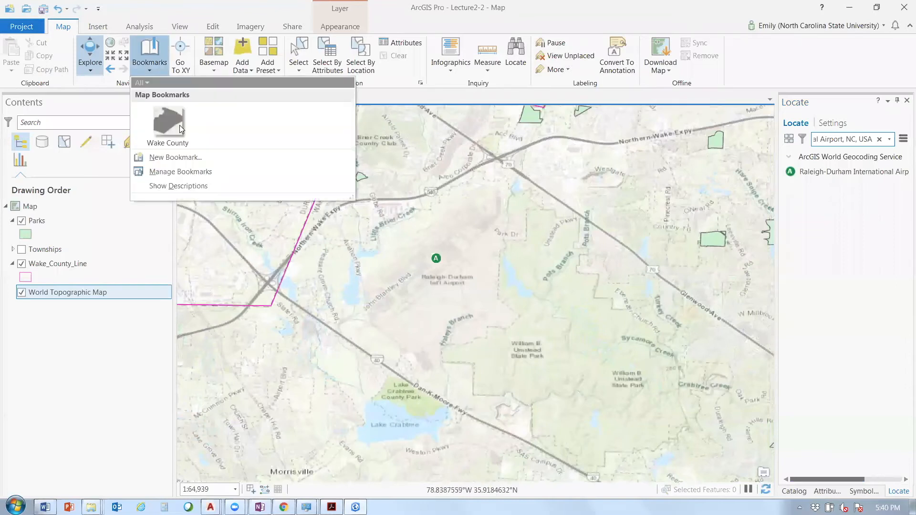
pyautogui.click(195, 162)
pyautogui.write('RDU')
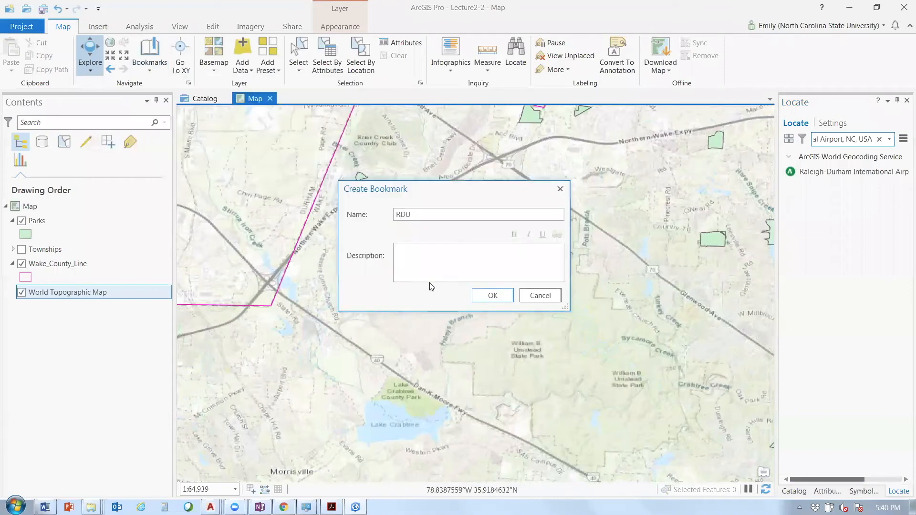
pyautogui.click(482, 297)
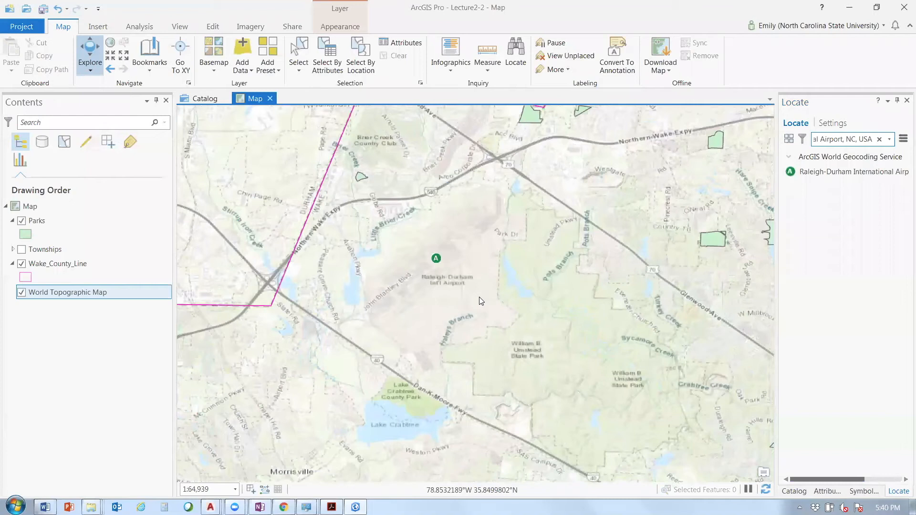
pyautogui.click(864, 491)
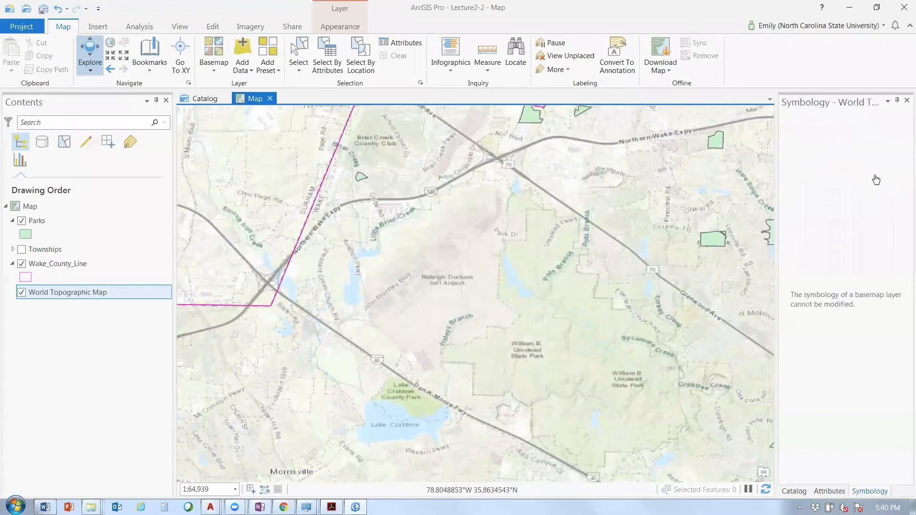
# Zoom the map to the full extent of the World Topographic Map layer
pyautogui.moveTo(362, 282); pyautogui.dragTo(368, 319)
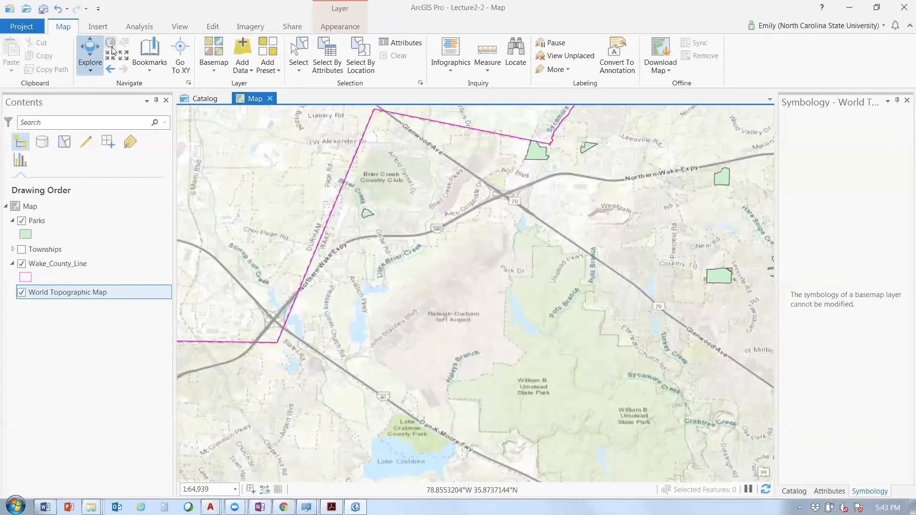
pyautogui.rightClick(142, 351)
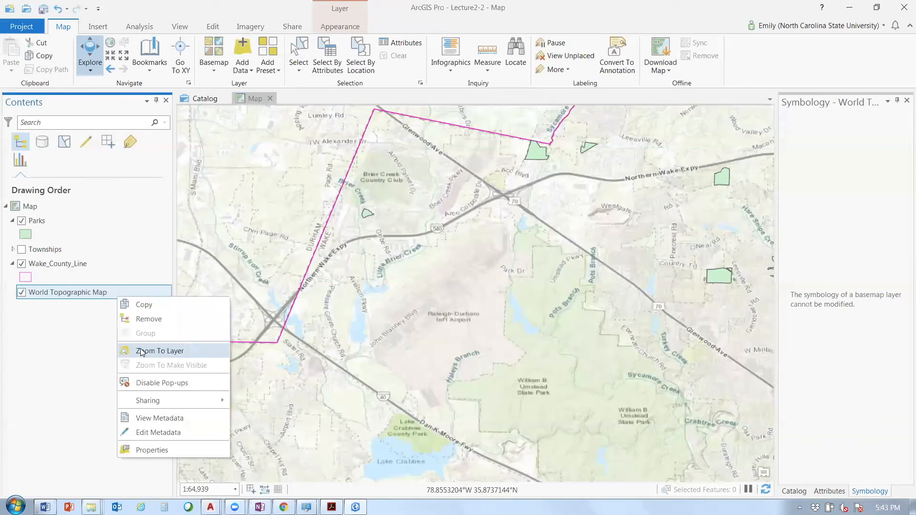
pyautogui.click(141, 352)
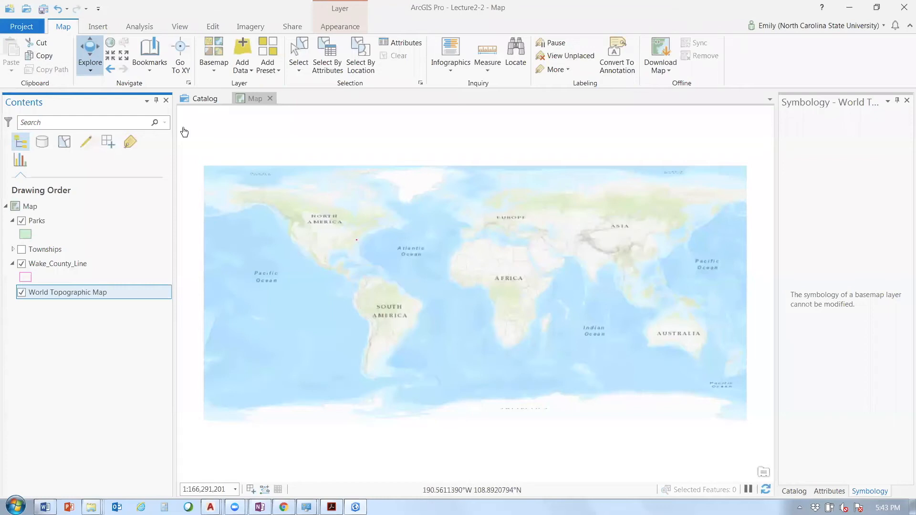
# Return the map to the saved Wake County bookmark
pyautogui.hotkey('alt', 'm')
pyautogui.press('b')
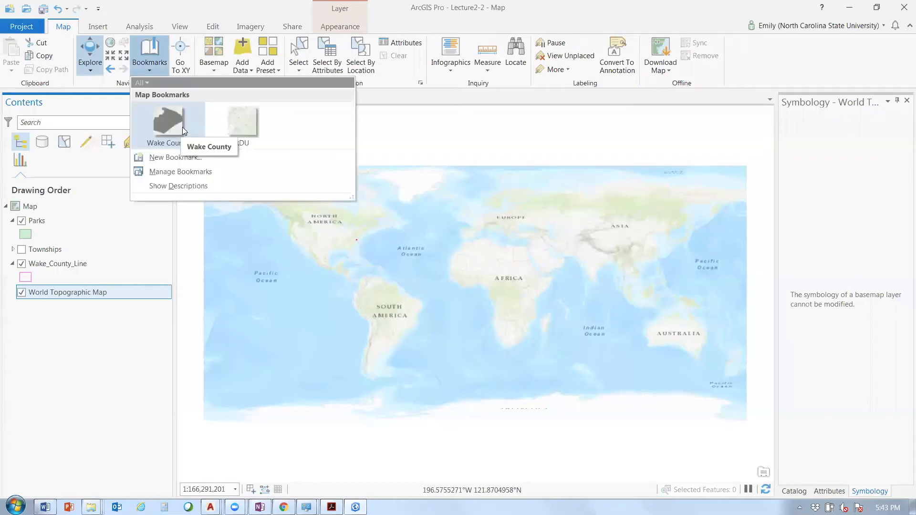
pyautogui.click(183, 127)
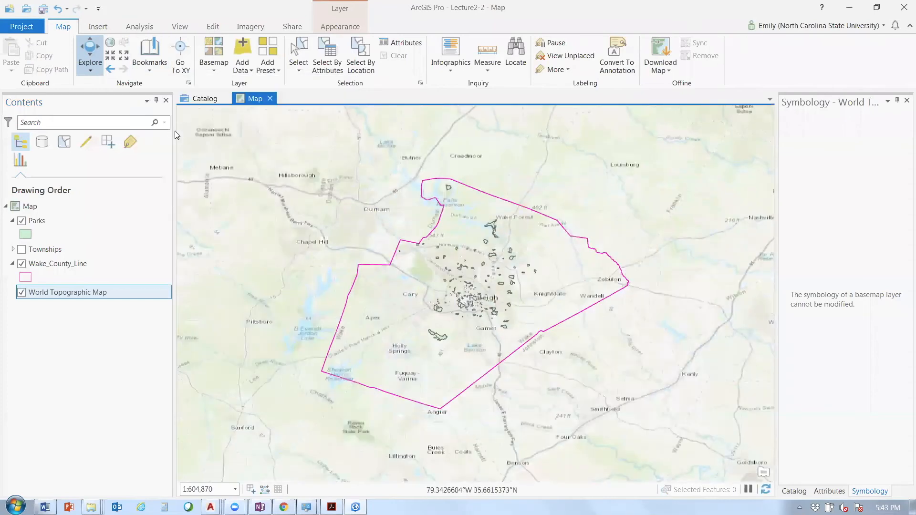
# Open the World Topographic Map layer's properties and check its data source and server address
pyautogui.rightClick(119, 293)
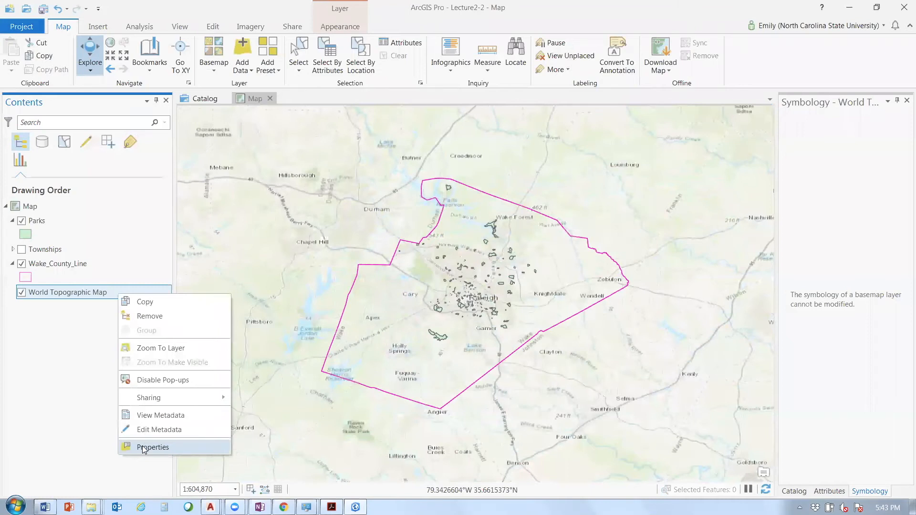
pyautogui.click(144, 448)
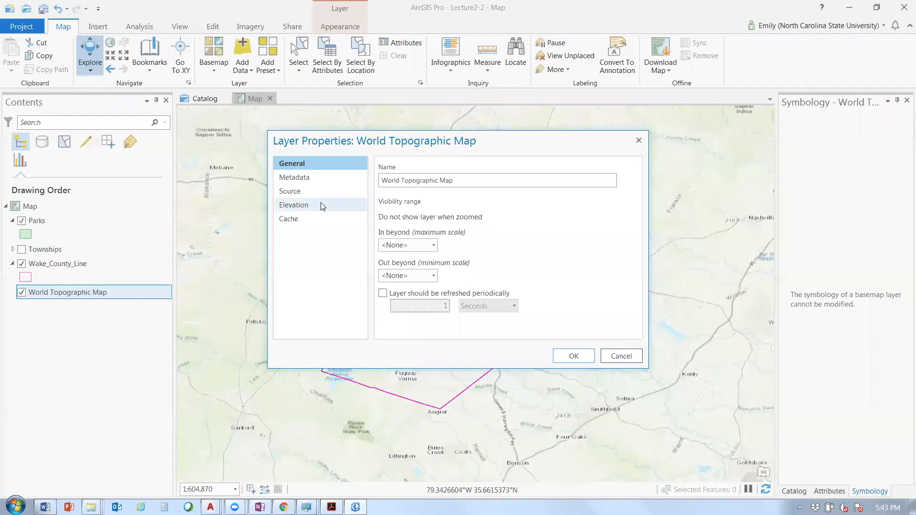
pyautogui.click(322, 180)
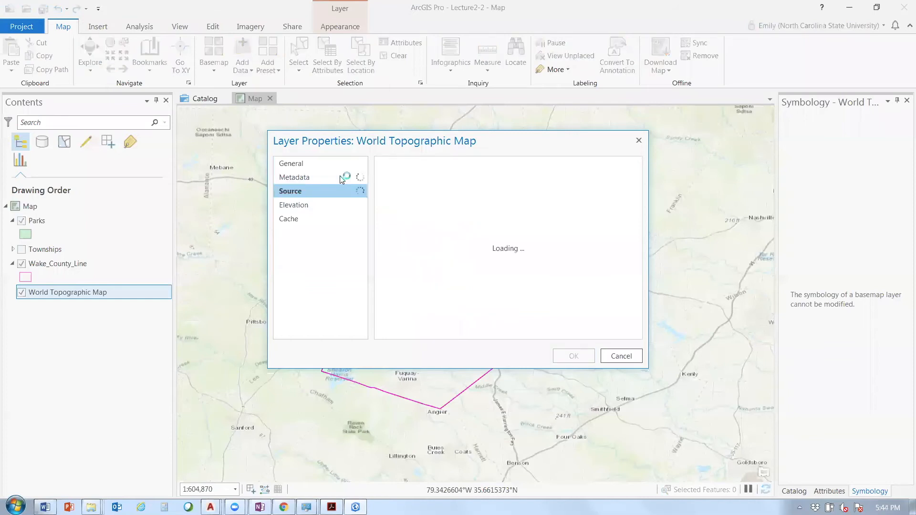
pyautogui.click(477, 204)
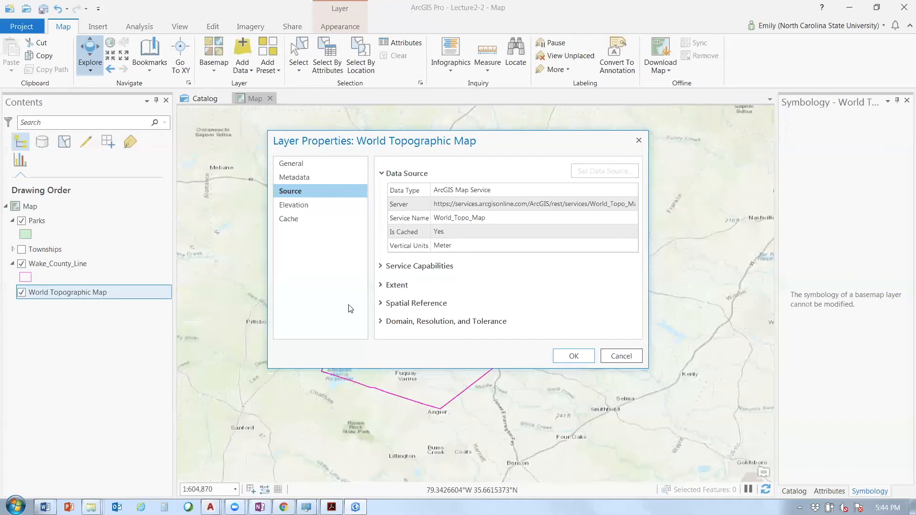
# Examine the World Topographic Map's full spatial reference, including its projected and geographic coordinate system details, and close the properties
pyautogui.click(399, 305)
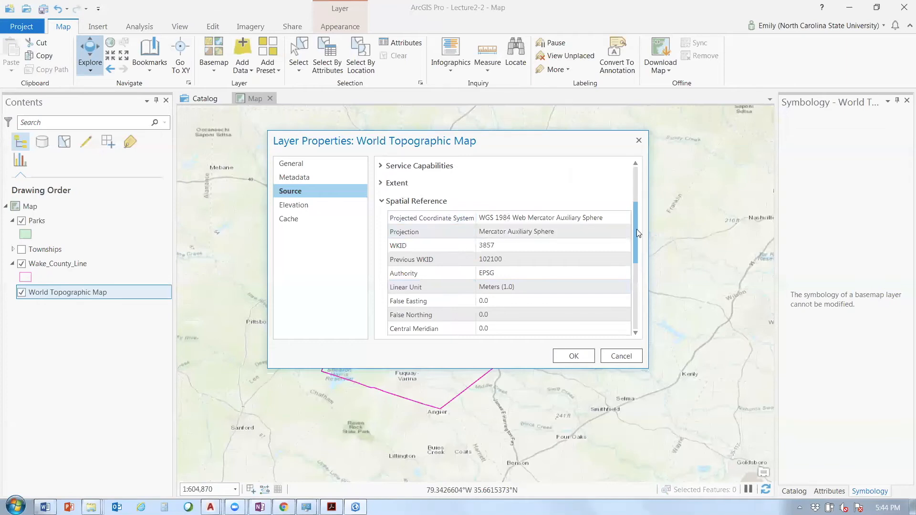
pyautogui.scroll(-3, 500, 227)
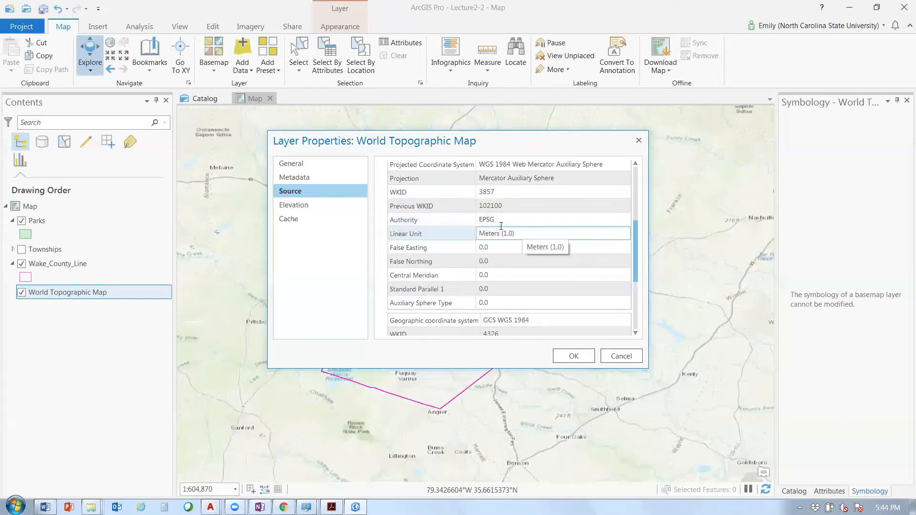
pyautogui.moveTo(636, 252); pyautogui.dragTo(638, 299)
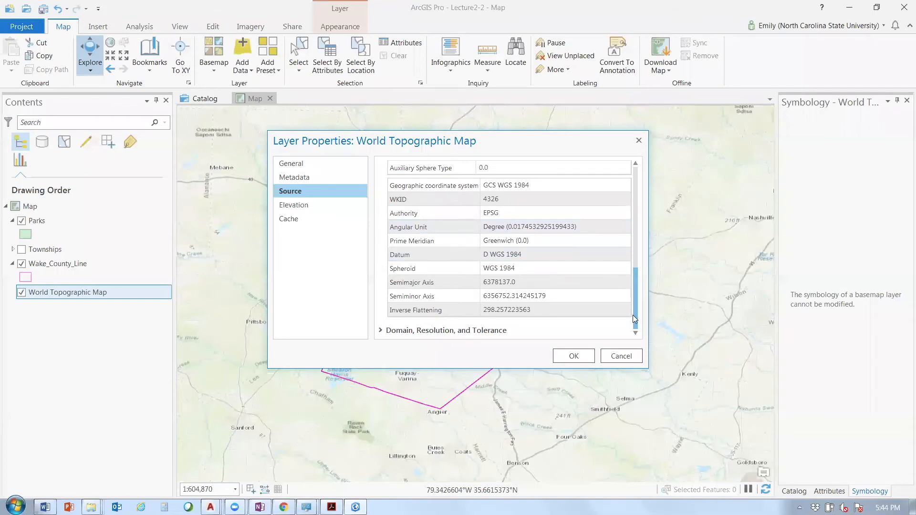
pyautogui.moveTo(633, 315); pyautogui.dragTo(634, 324)
pyautogui.click(574, 357)
# Open the map's own properties and review its current XY coordinate system and the coordinate systems of its layers
pyautogui.click(36, 208)
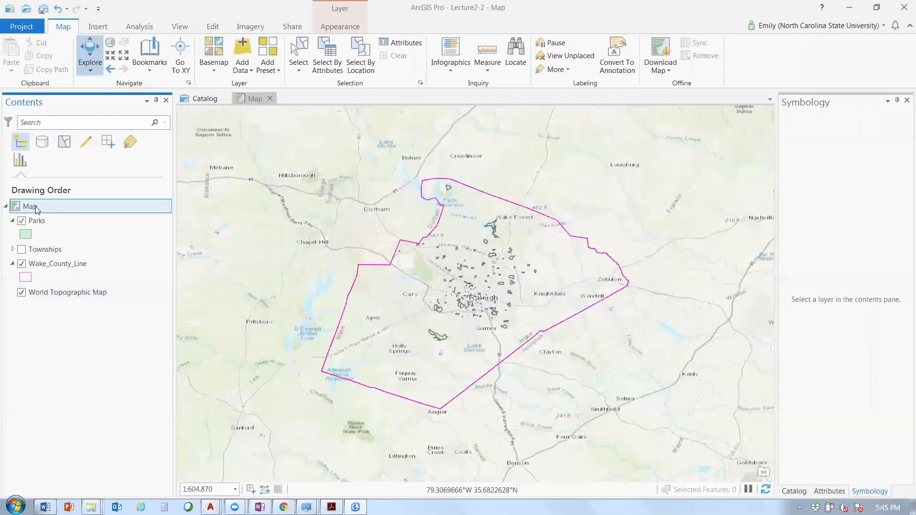
pyautogui.click(5, 207)
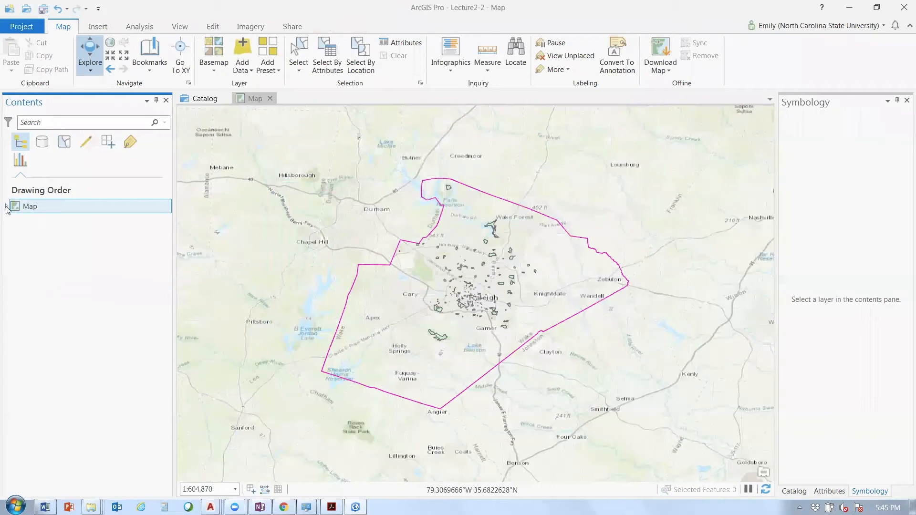
pyautogui.click(6, 206)
pyautogui.rightClick(37, 211)
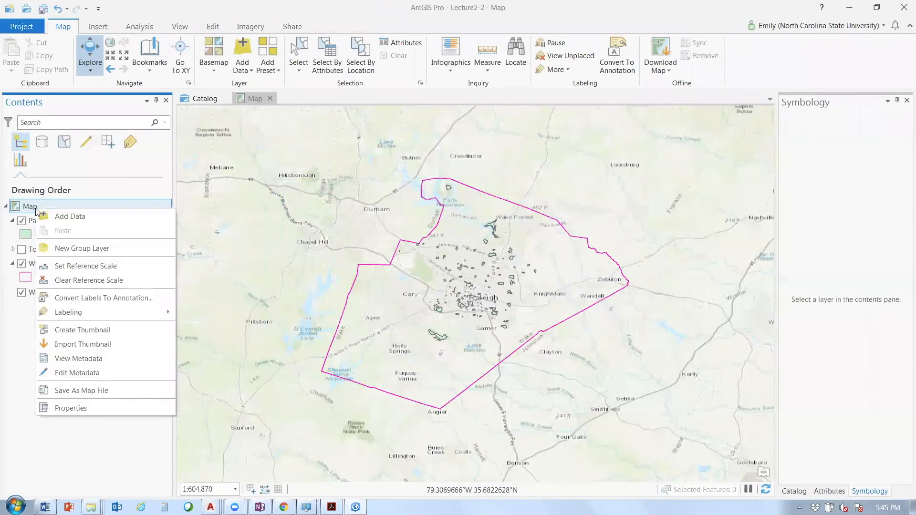
pyautogui.press('Up')
pyautogui.press('Return')
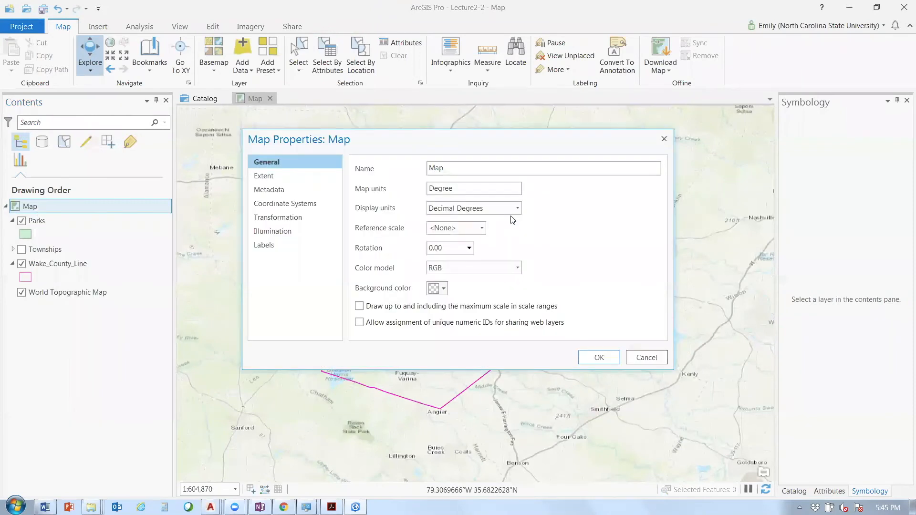
pyautogui.click(308, 205)
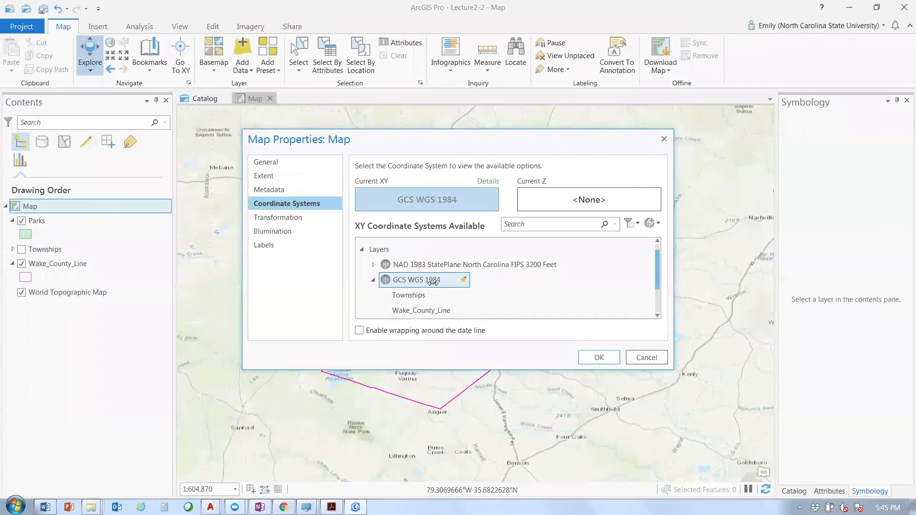
pyautogui.moveTo(659, 274)
pyautogui.mouseDown()
pyautogui.moveTo(658, 295)
pyautogui.moveTo(658, 288)
pyautogui.mouseUp()
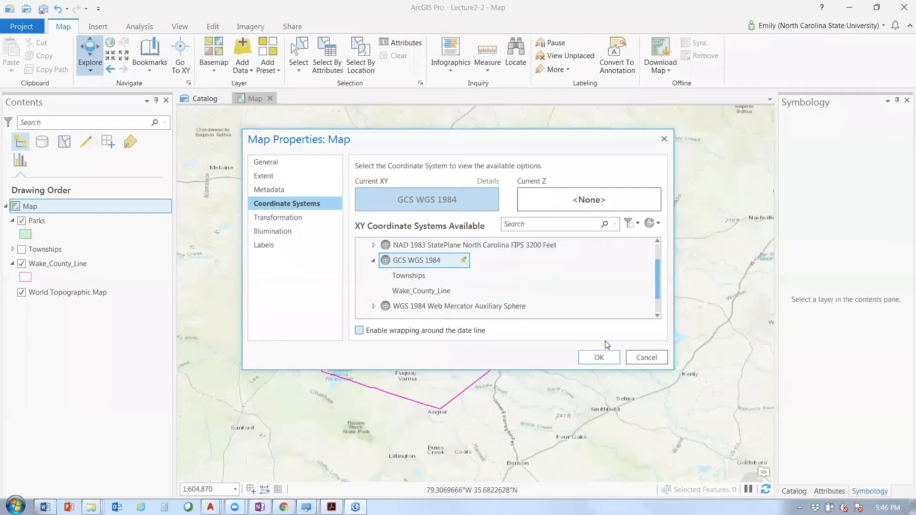
# Open the Parks layer's properties and inspect its data source details, including the feature service URL
pyautogui.click(48, 223)
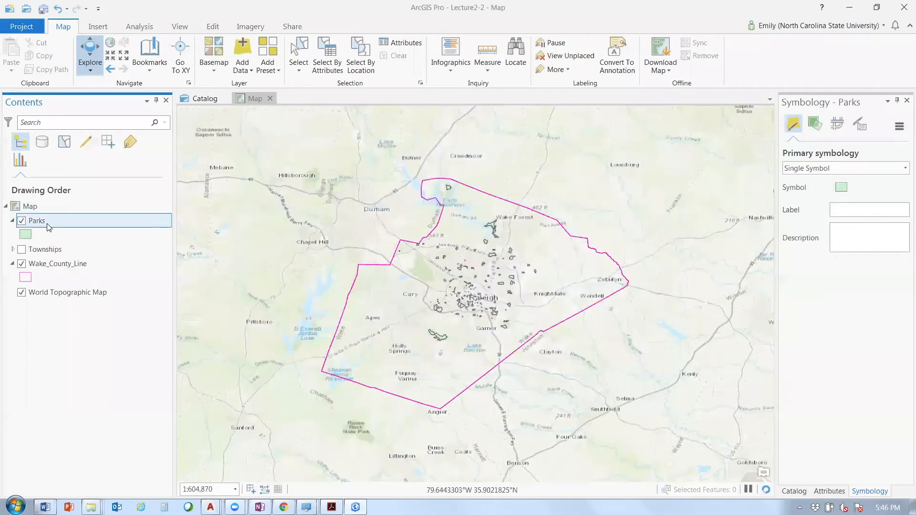
pyautogui.rightClick(48, 226)
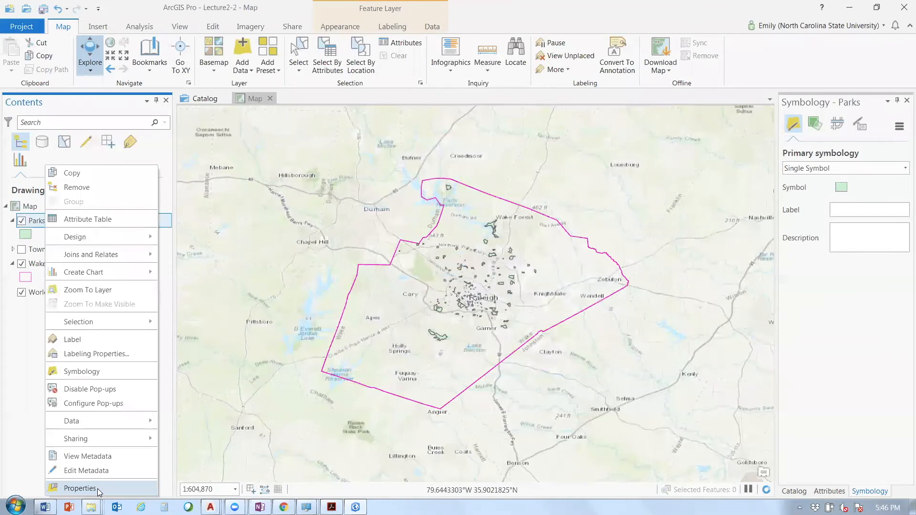
pyautogui.click(97, 489)
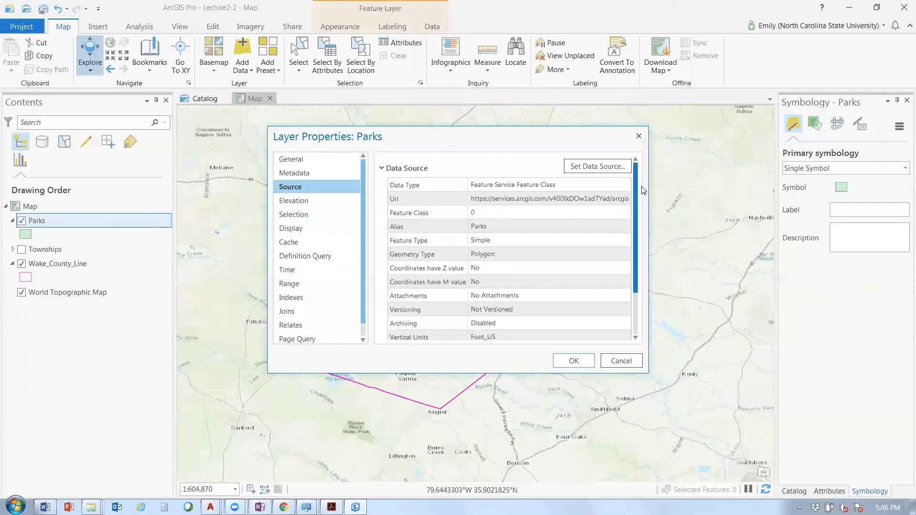
pyautogui.scroll(-2, 636, 275)
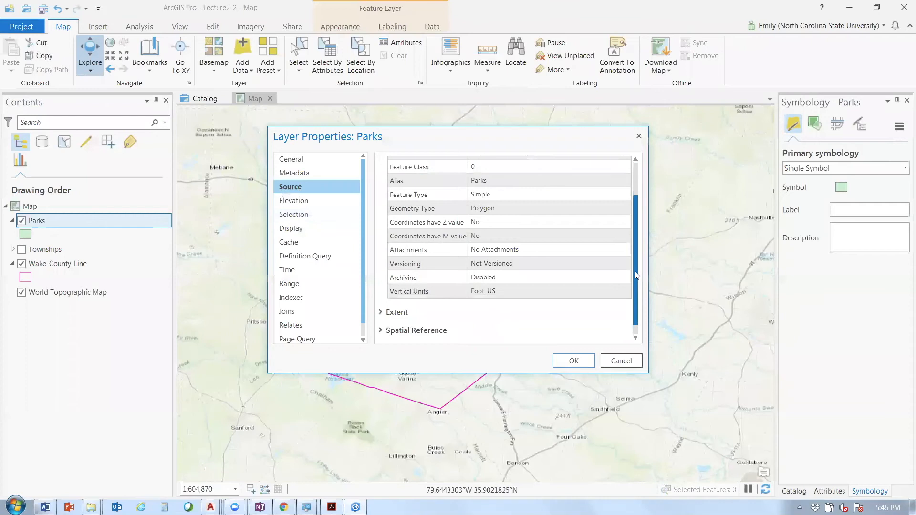
pyautogui.scroll(2, 635, 271)
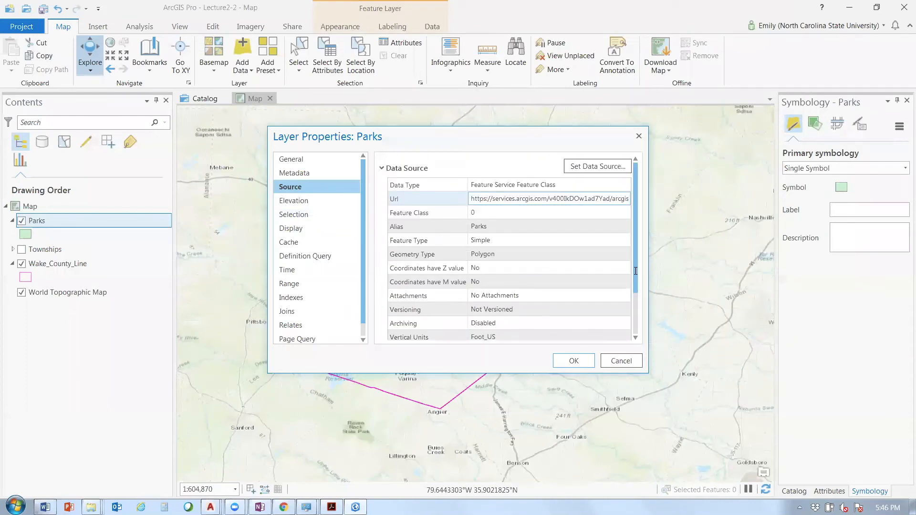
pyautogui.click(506, 199)
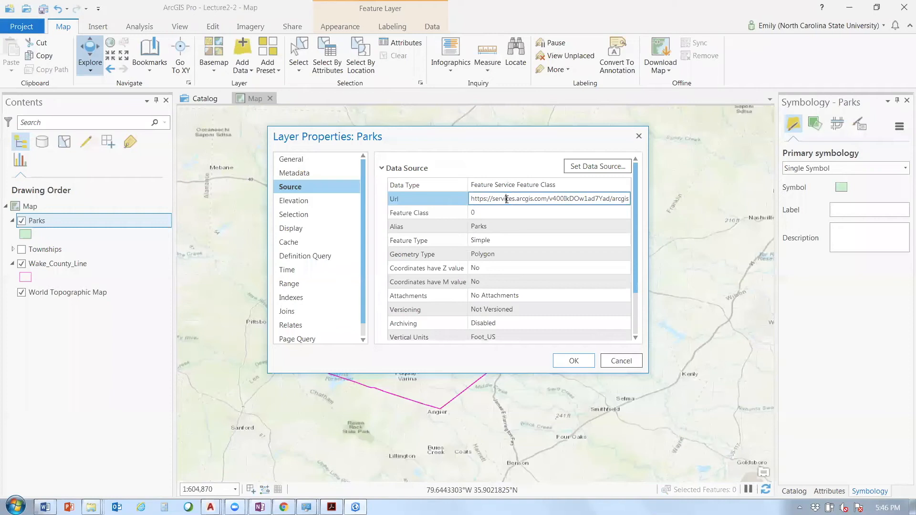
# Examine the Parks layer's spatial reference, projected coordinate system name and extent, and close its properties
pyautogui.scroll(-2, 635, 317)
pyautogui.click(382, 318)
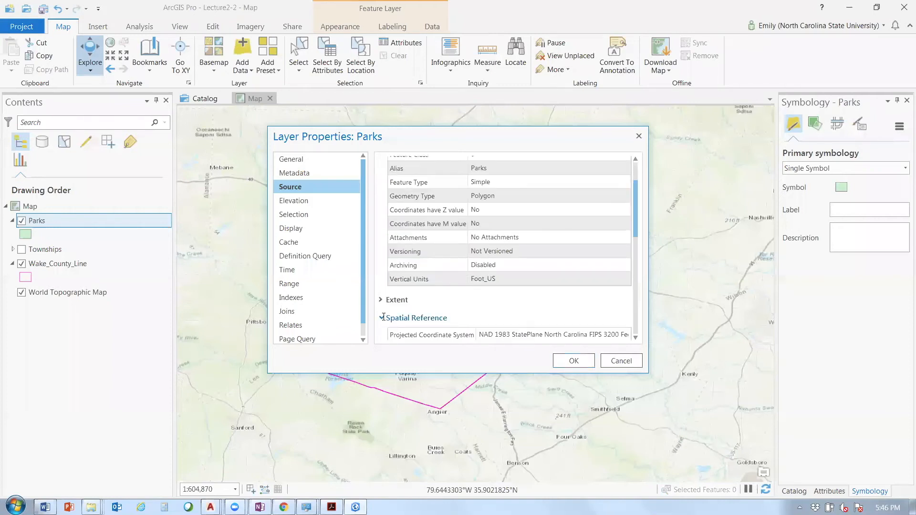
pyautogui.scroll(-3, 384, 317)
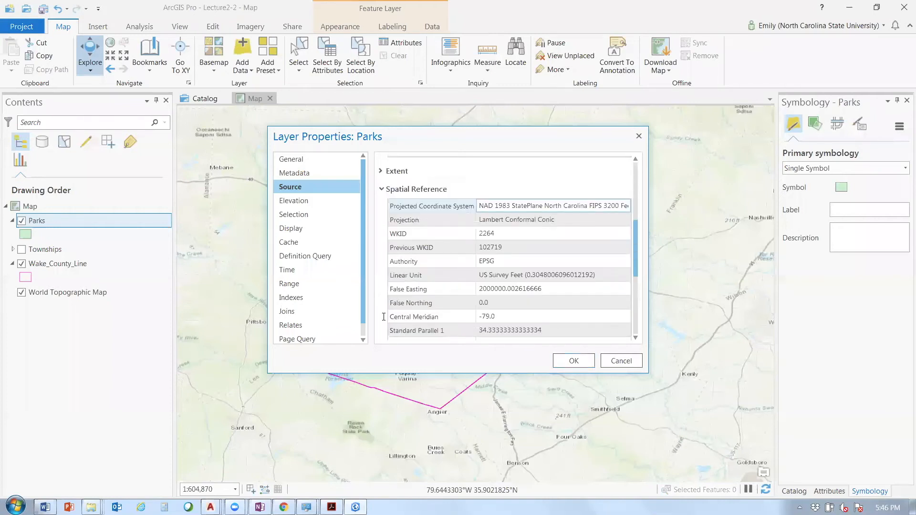
pyautogui.click(513, 205)
pyautogui.hotkey('shift', 'End')
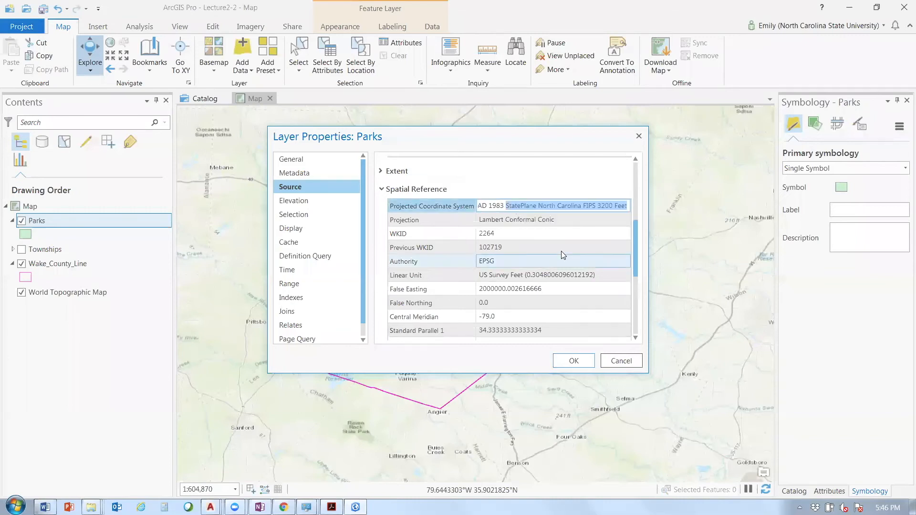
pyautogui.click(507, 174)
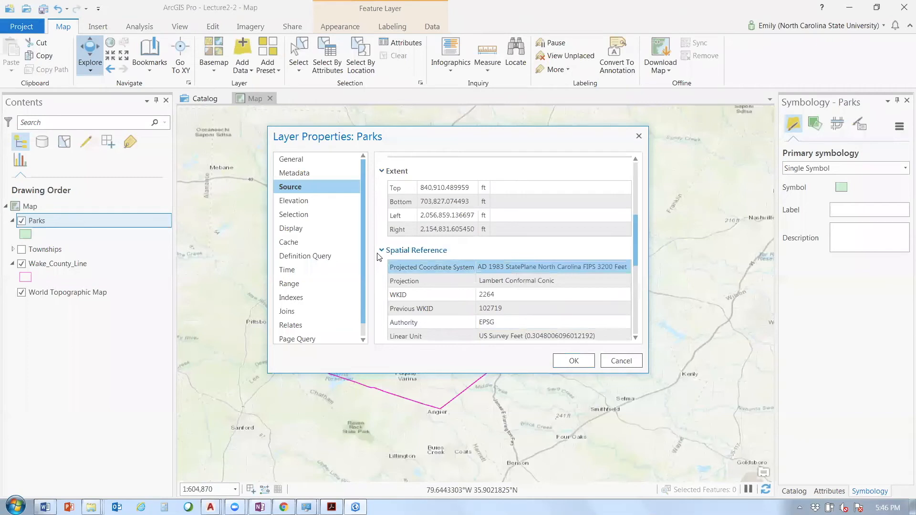
pyautogui.press('Escape')
# Check the Wake_County_Line layer's shapefile path and view the option for changing its data source without choosing a new one
pyautogui.click(71, 268)
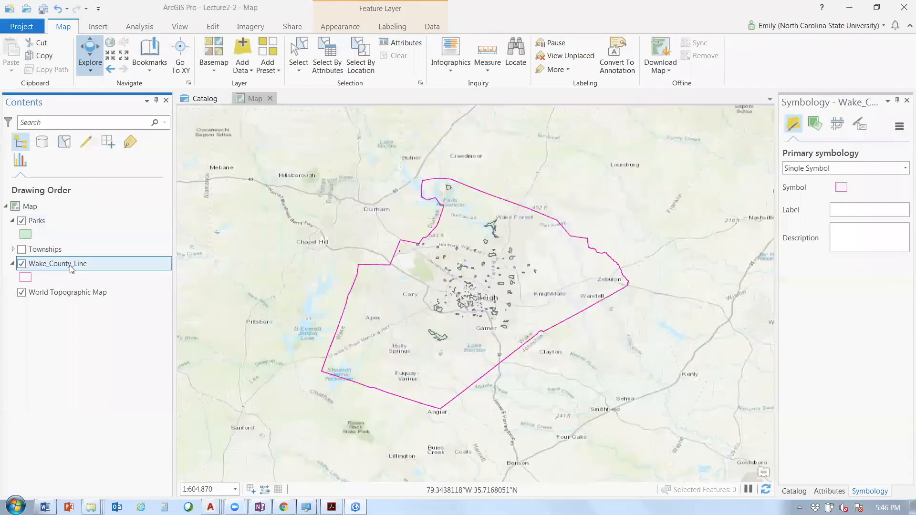
pyautogui.doubleClick(71, 268)
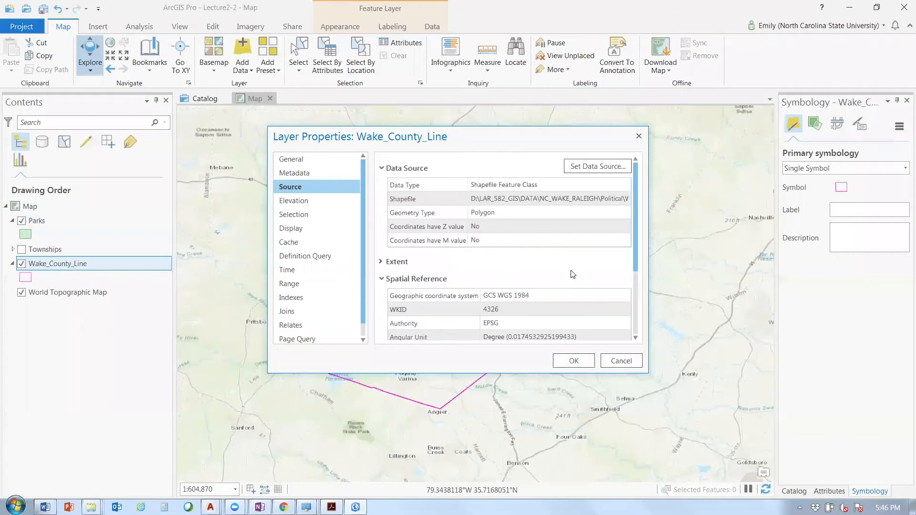
pyautogui.click(420, 200)
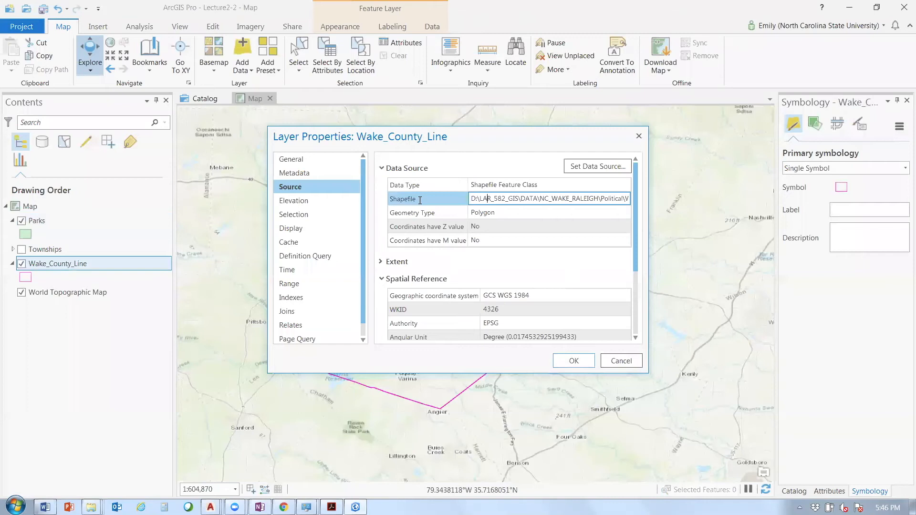
pyautogui.tripleClick(473, 203)
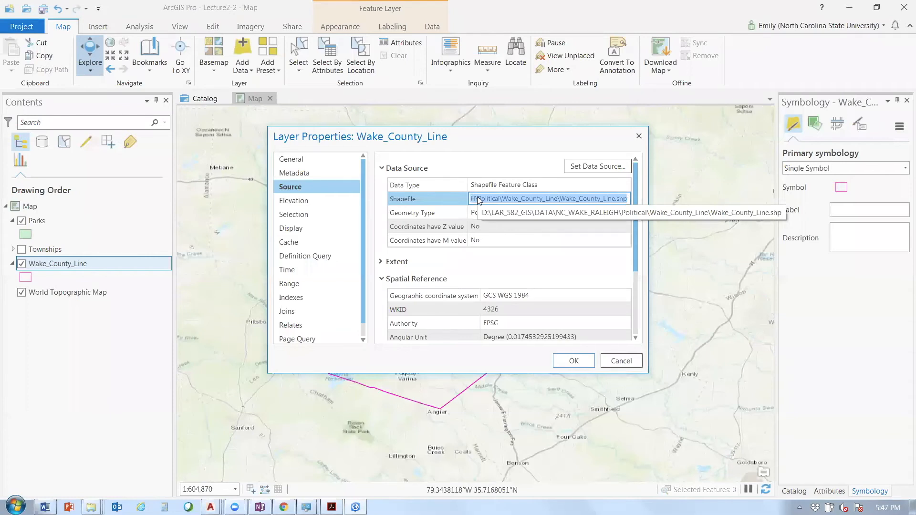
pyautogui.click(579, 171)
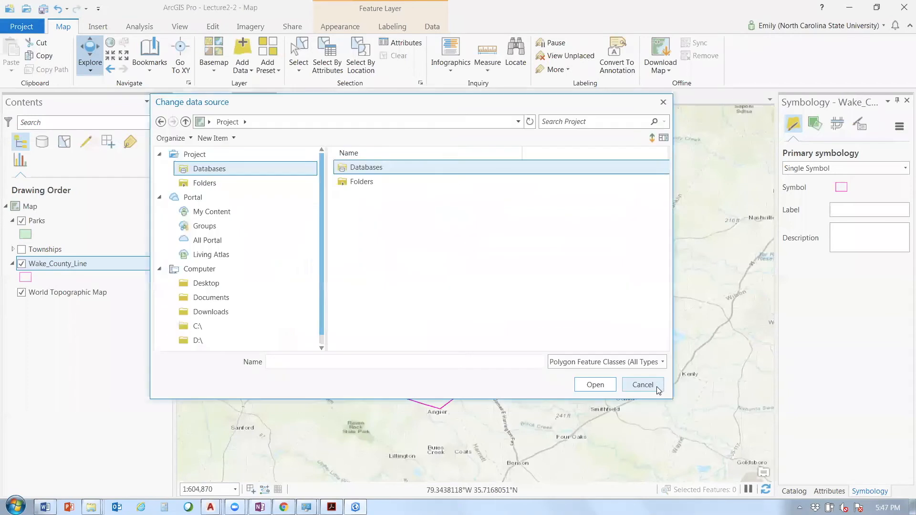
pyautogui.click(658, 389)
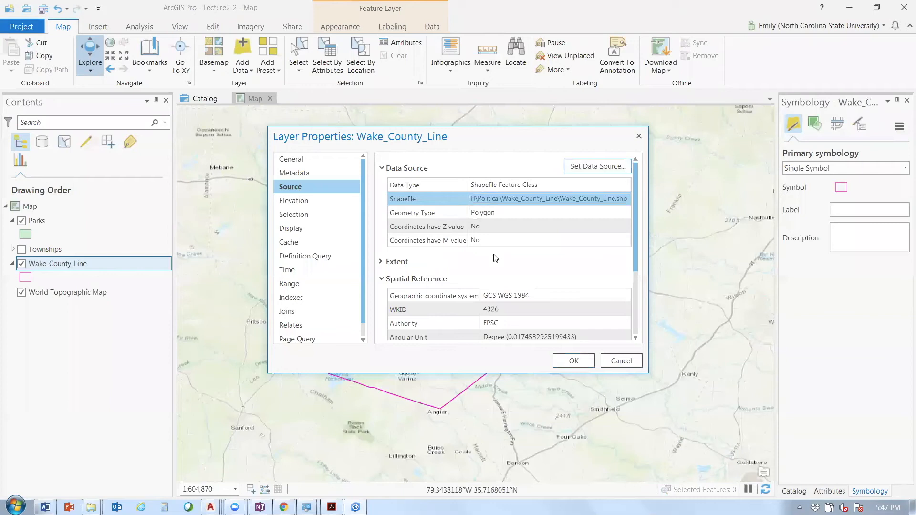
# Review the Wake_County_Line layer's spatial reference details and close its properties
pyautogui.scroll(-3, 495, 258)
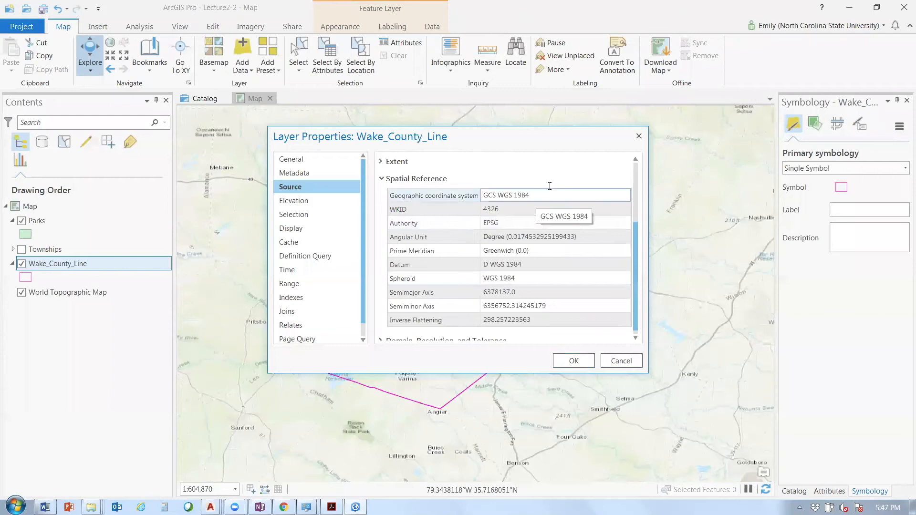
pyautogui.scroll(-1, 544, 193)
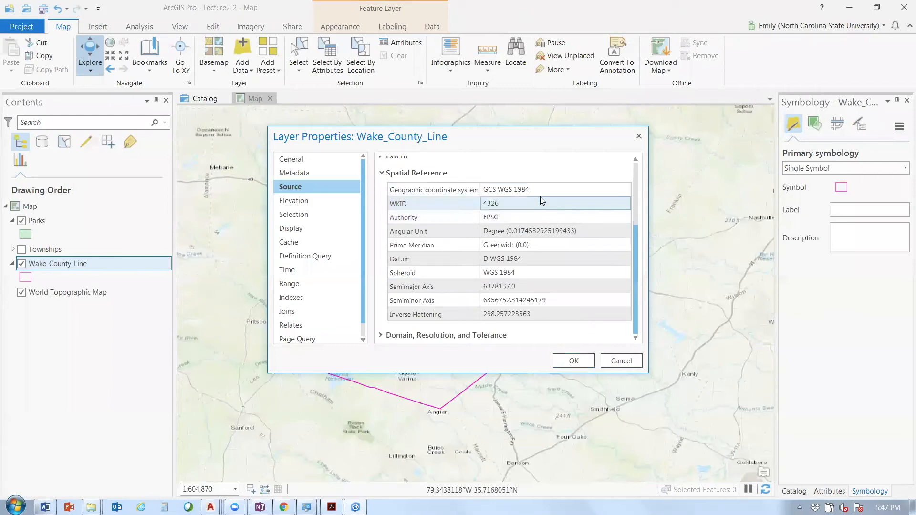
pyautogui.scroll(3, 540, 196)
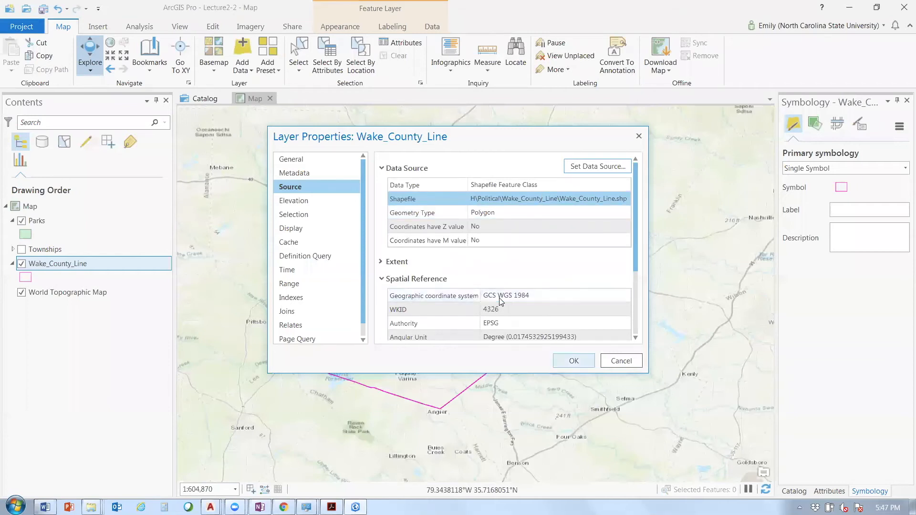
pyautogui.press('Escape')
# Open the Townships layer's properties and examine its spatial reference
pyautogui.rightClick(48, 251)
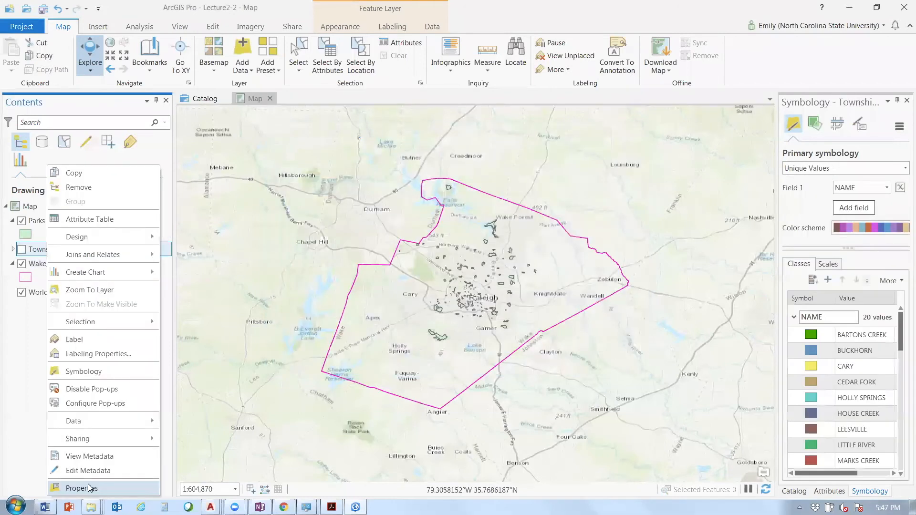
pyautogui.click(88, 487)
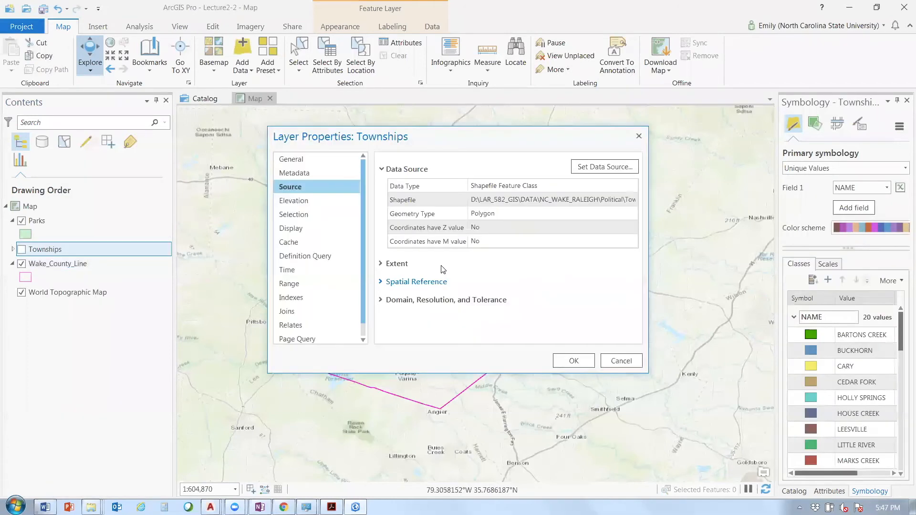
pyautogui.click(442, 281)
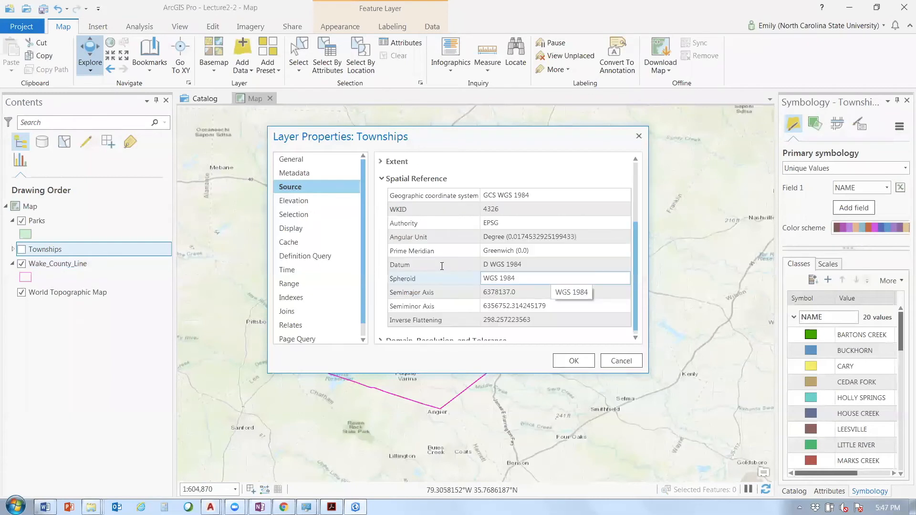
# Review the remaining spatial reference details of the Townships layer and close its properties
pyautogui.scroll(-1, 443, 266)
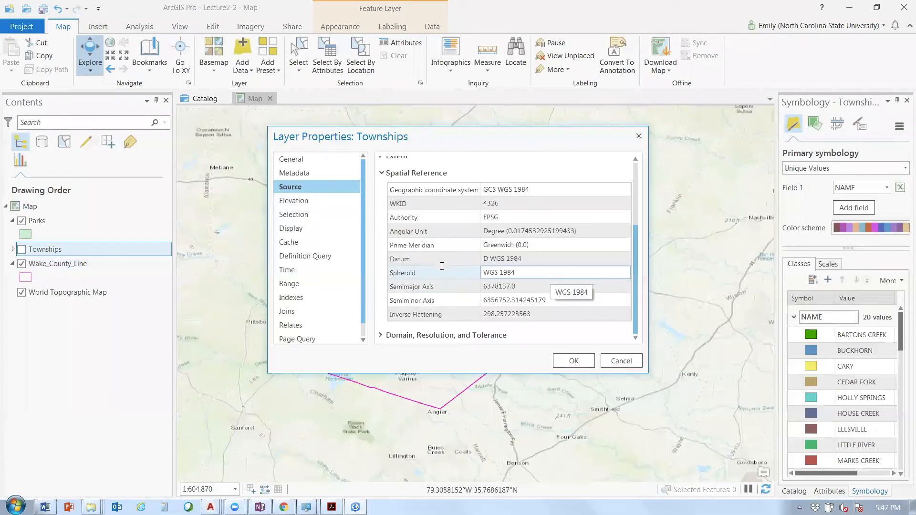
pyautogui.press('Escape')
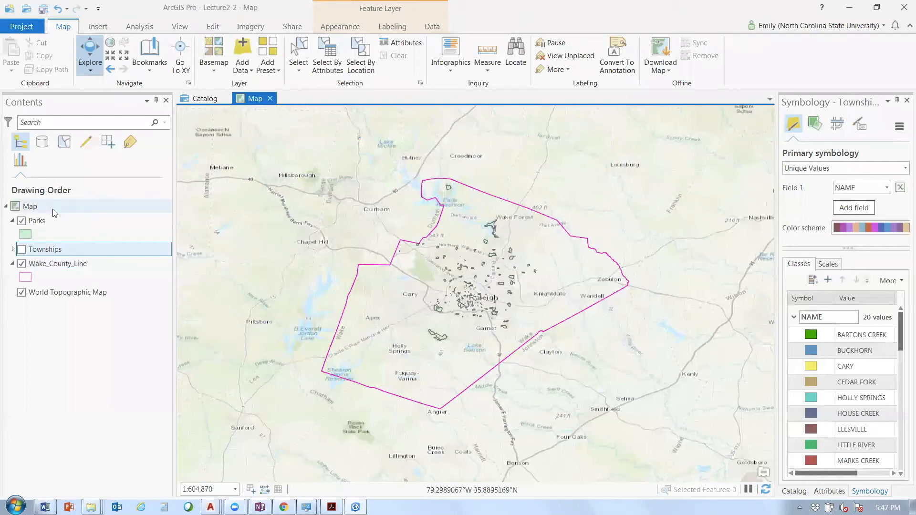
# Choose NAD 1983 StatePlane North Carolina FIPS 3200 Feet as the map's coordinate system in the map properties
pyautogui.click(30, 207)
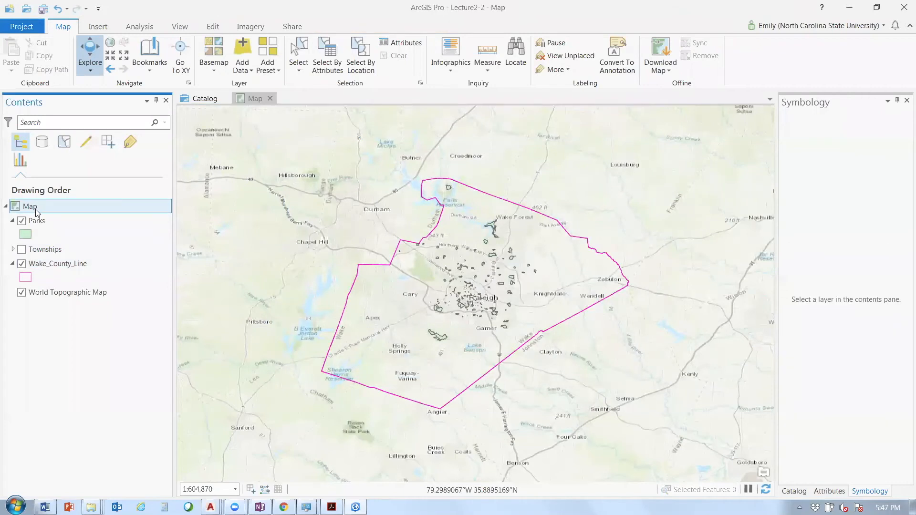
pyautogui.rightClick(36, 210)
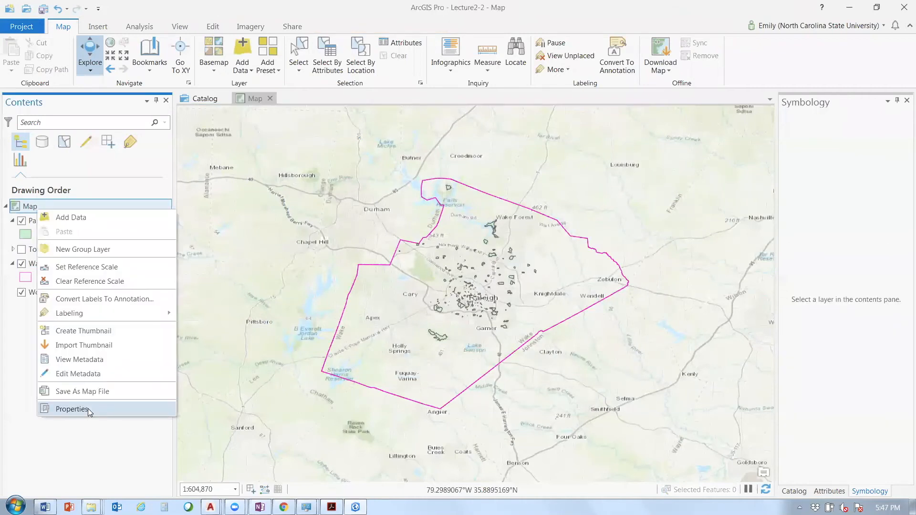
pyautogui.click(88, 408)
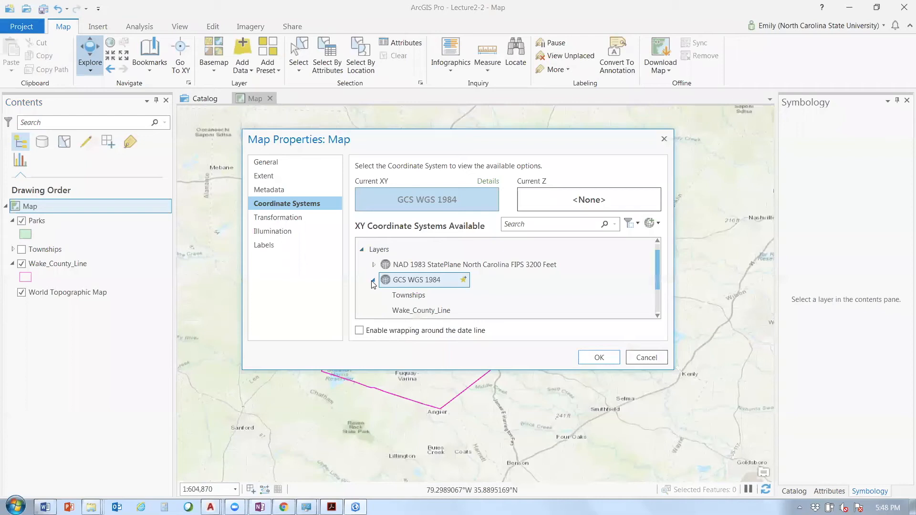
pyautogui.click(440, 266)
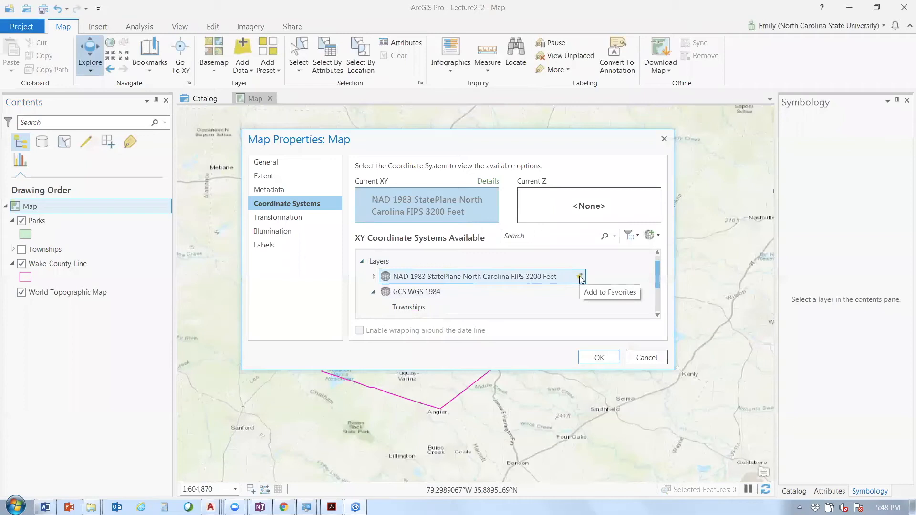
# Add NAD 1983 StatePlane North Carolina FIPS 3200 Feet to the favorite coordinate systems and apply the map properties
pyautogui.click(580, 277)
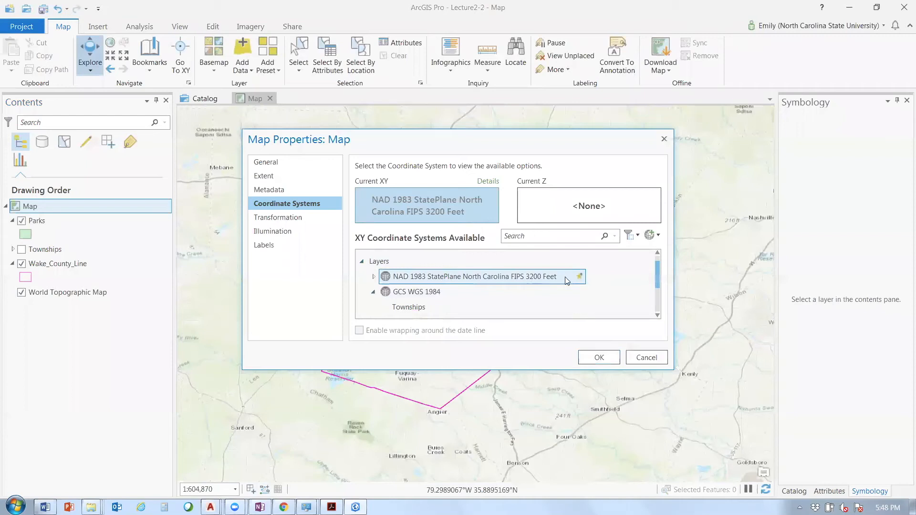
pyautogui.rightClick(553, 278)
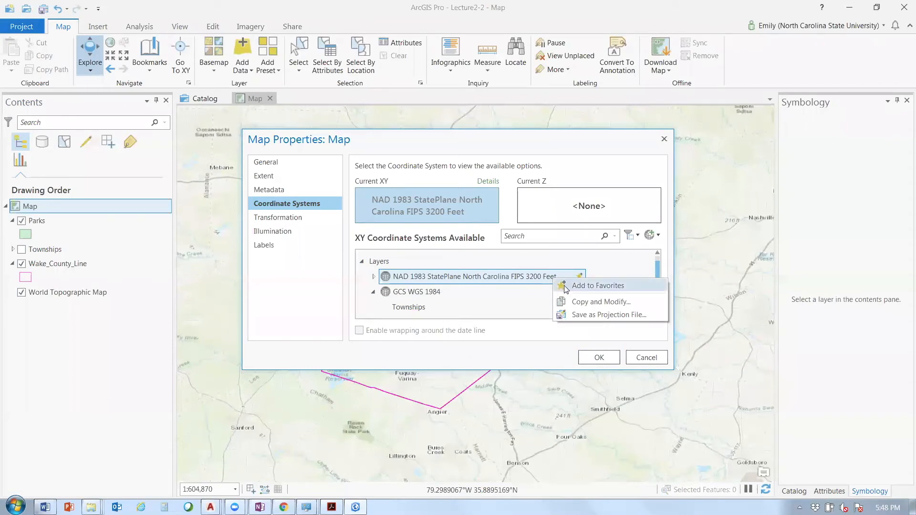
pyautogui.click(566, 286)
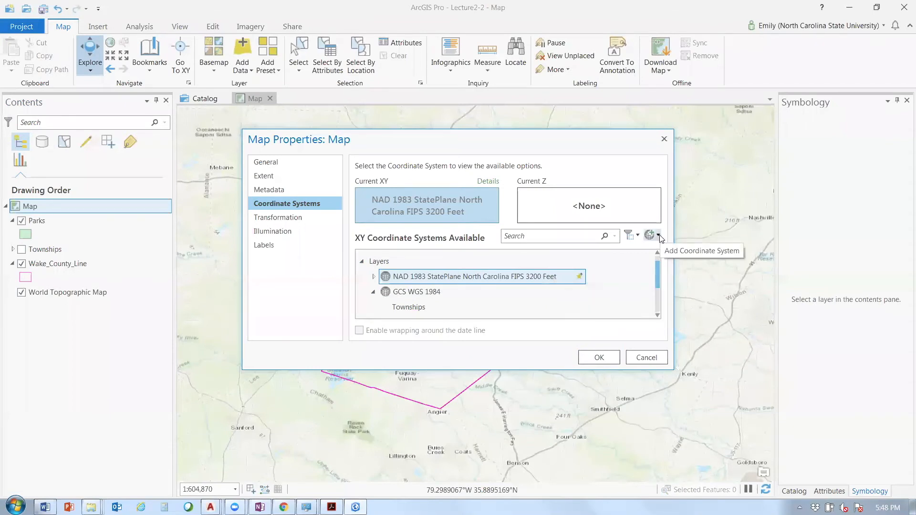
pyautogui.click(611, 360)
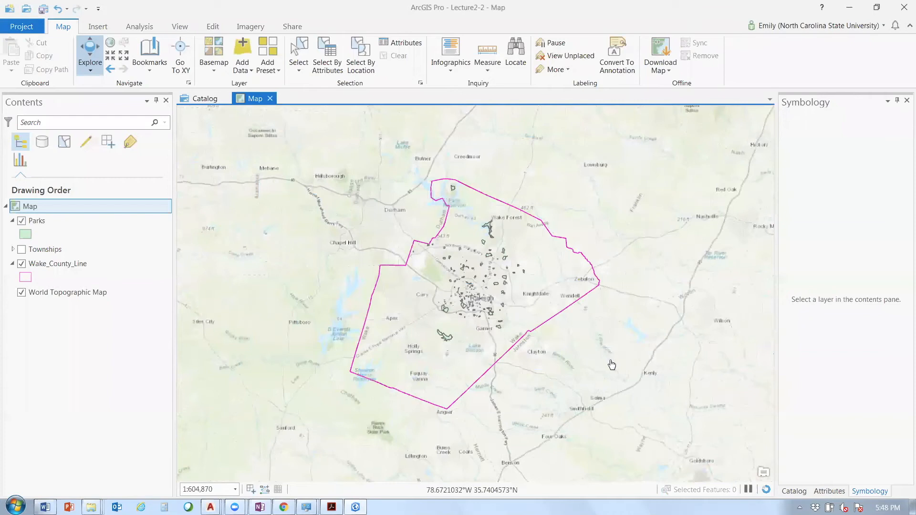
# View the world at full extent and switch the map's coordinate system to GCS WGS 1984
pyautogui.click(110, 47)
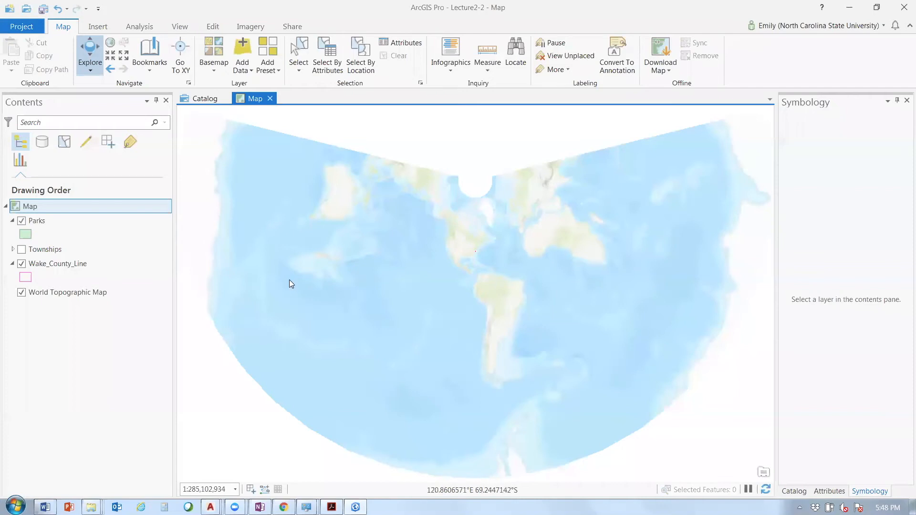
pyautogui.rightClick(46, 207)
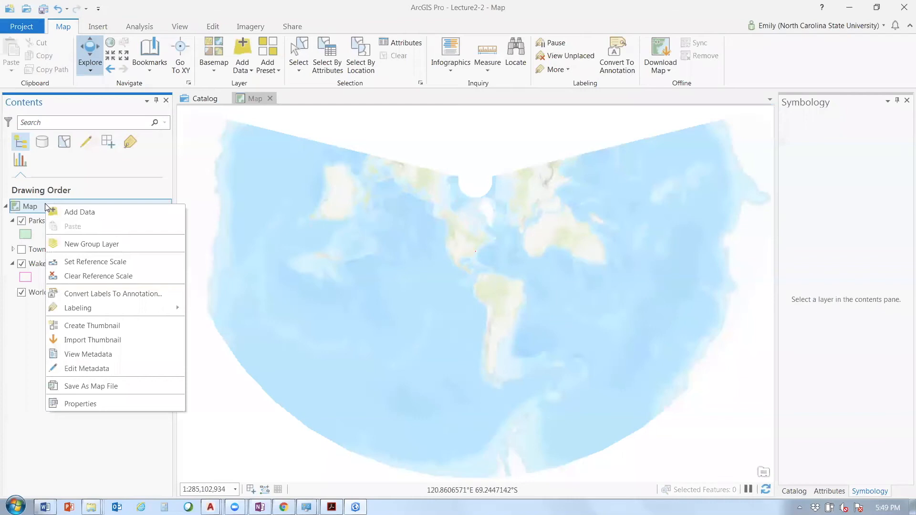
pyautogui.click(90, 402)
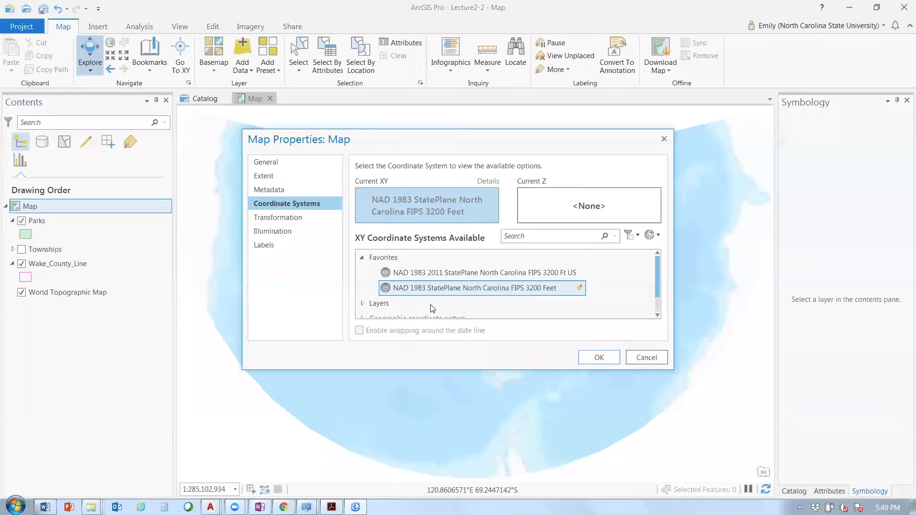
pyautogui.scroll(-1, 405, 296)
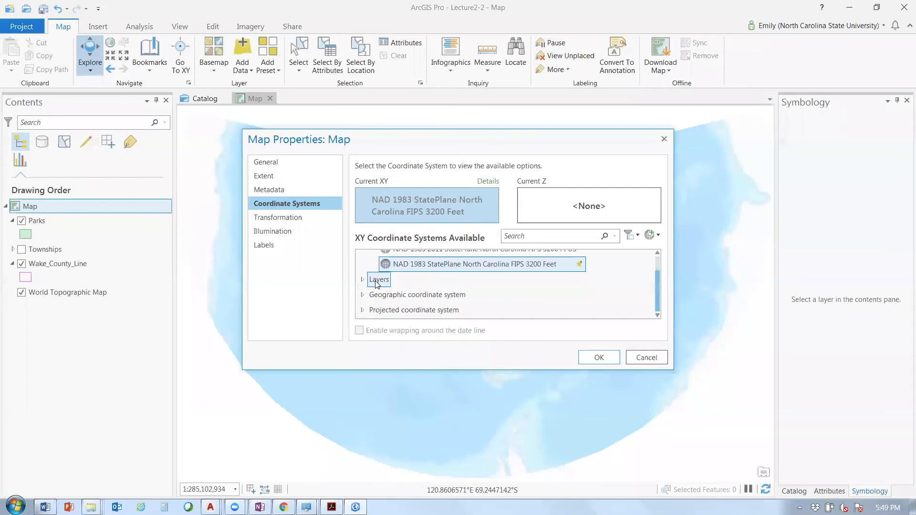
pyautogui.click(378, 280)
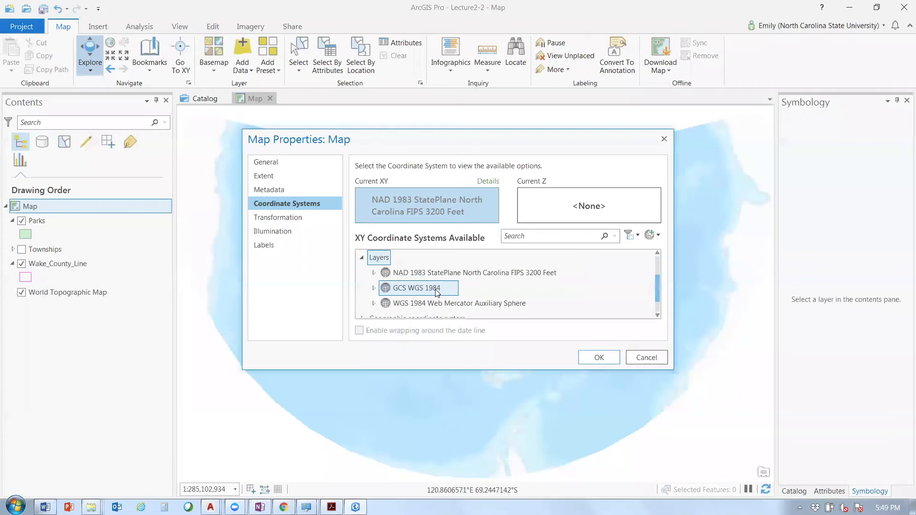
pyautogui.click(437, 289)
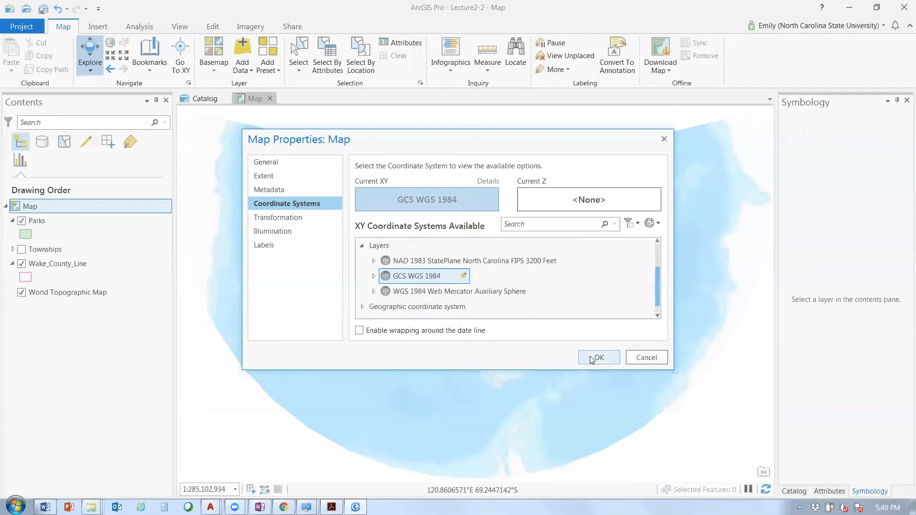
pyautogui.click(596, 358)
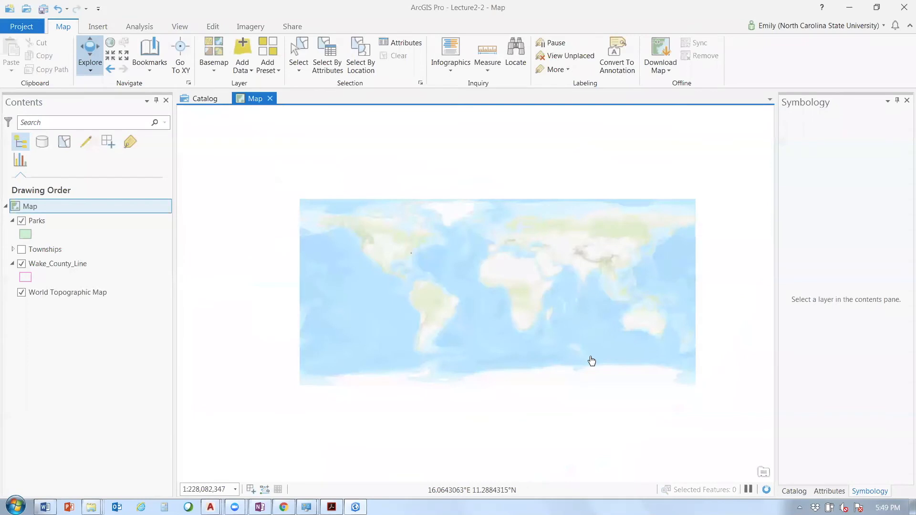
pyautogui.scroll(1, 635, 283)
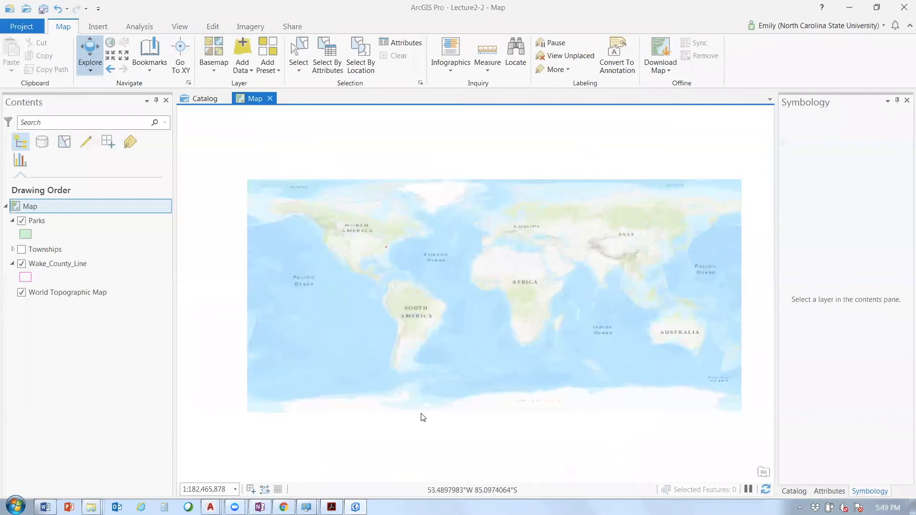
# Set the map's coordinate system back to NAD 1983 StatePlane North Carolina FIPS 3200 Feet and go to the RDU bookmark
pyautogui.hotkey('shift', 'F10')
pyautogui.press('Up')
pyautogui.press('Return')
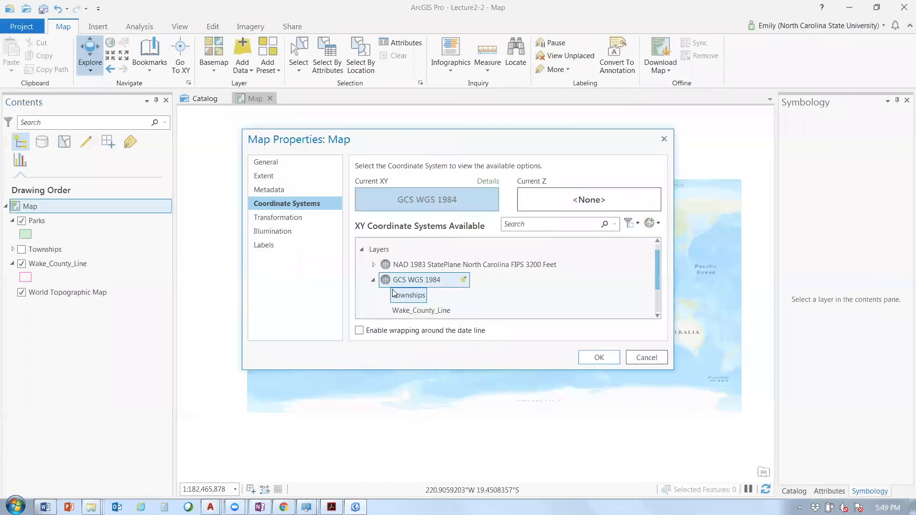
pyautogui.click(452, 266)
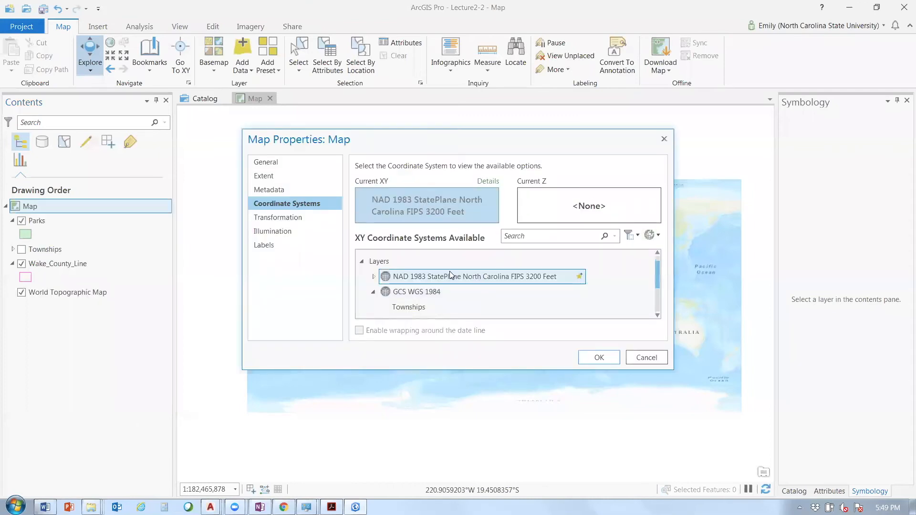
pyautogui.press('Return')
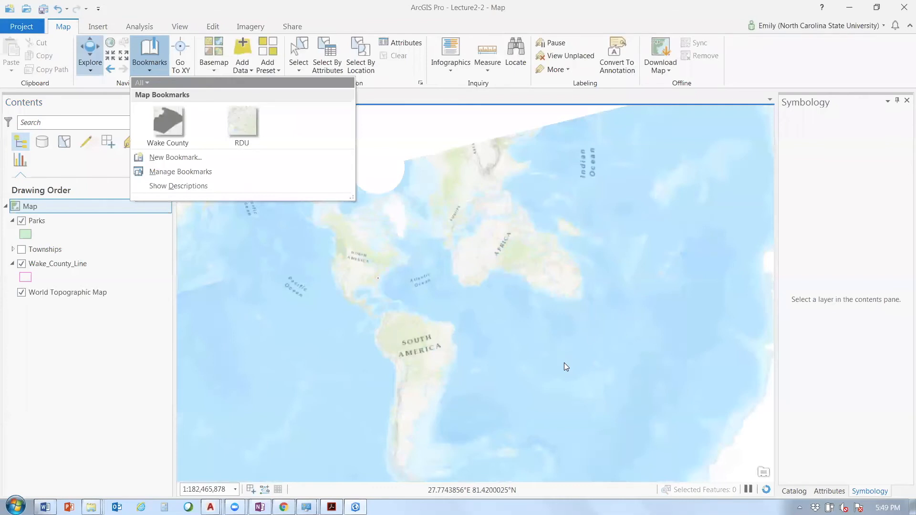
pyautogui.click(242, 123)
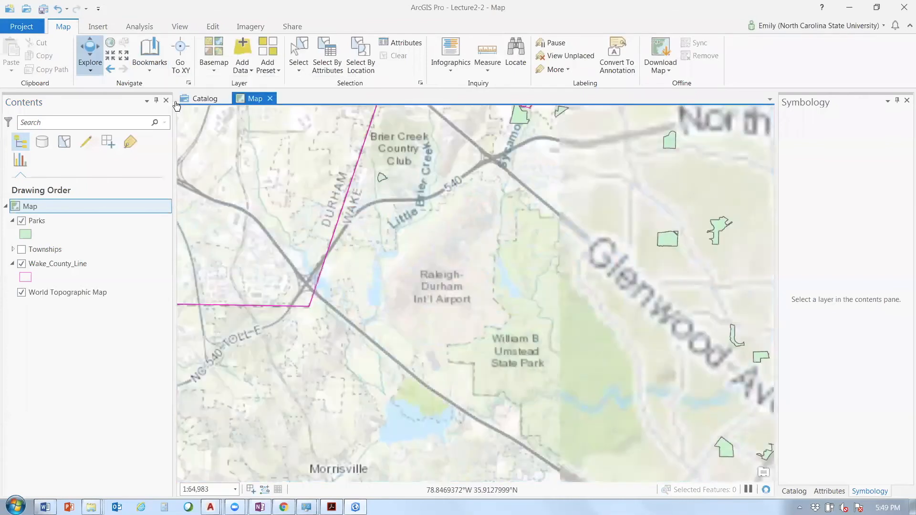
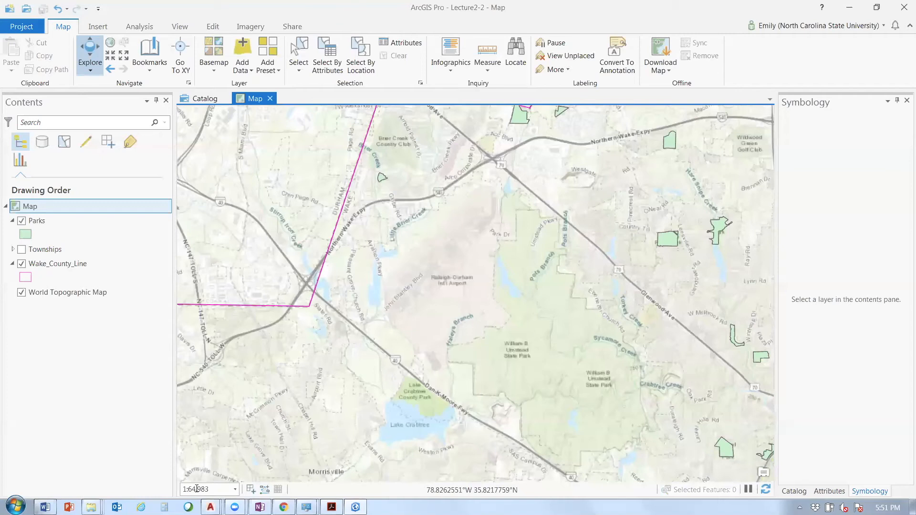
# Change the map's scale format to inches and feet, using the 1 IN = 5,415 FT style
pyautogui.click(235, 490)
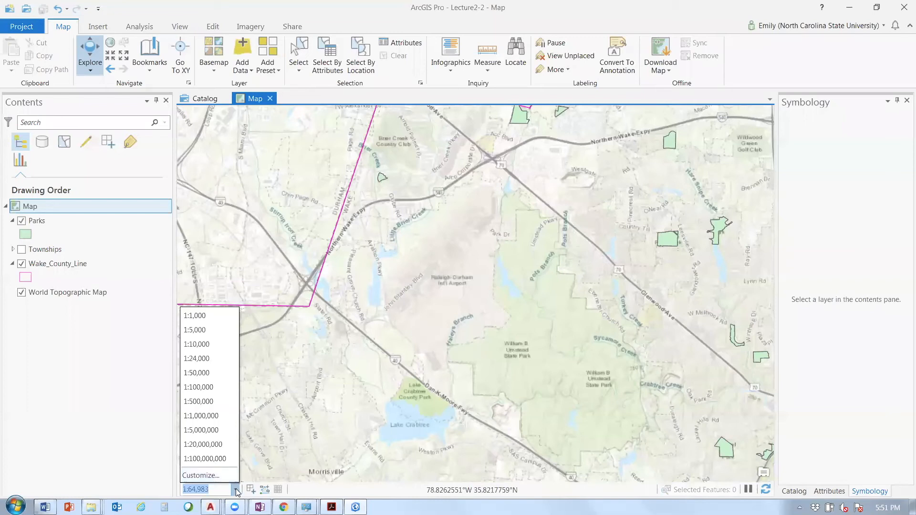
pyautogui.click(231, 476)
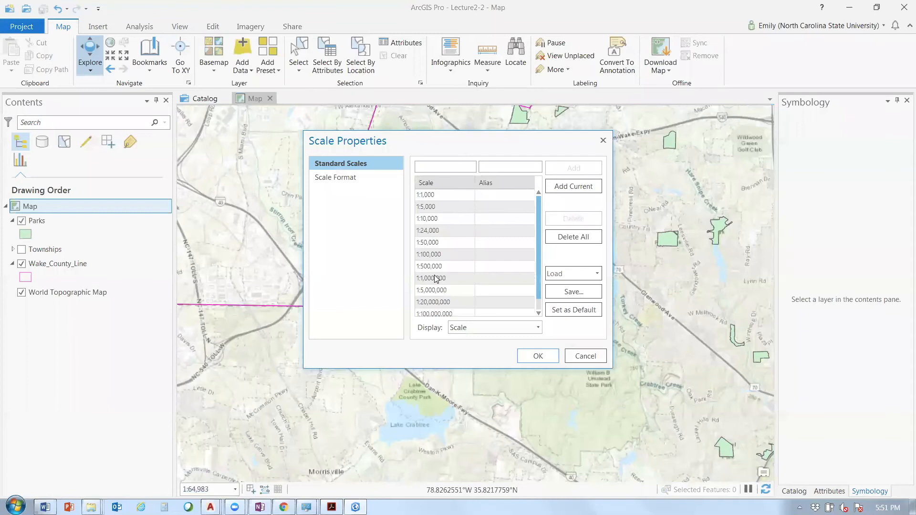
pyautogui.click(350, 180)
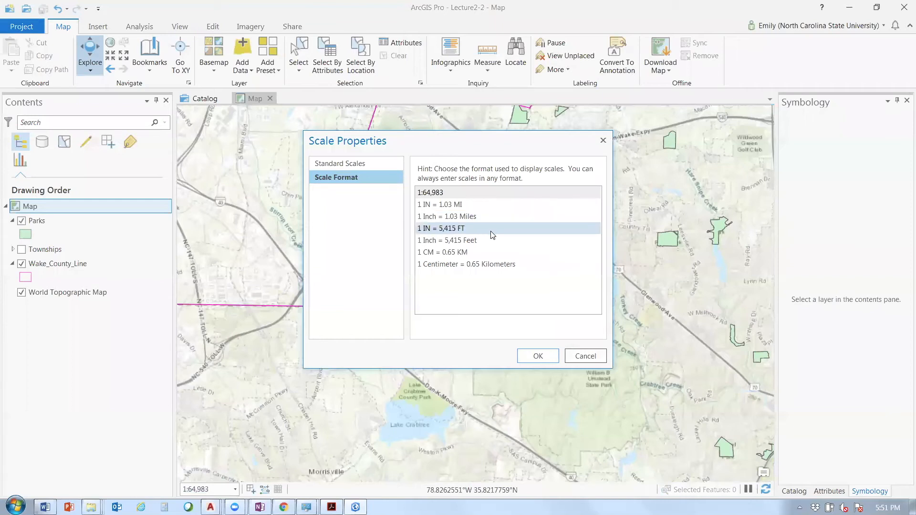
pyautogui.click(493, 234)
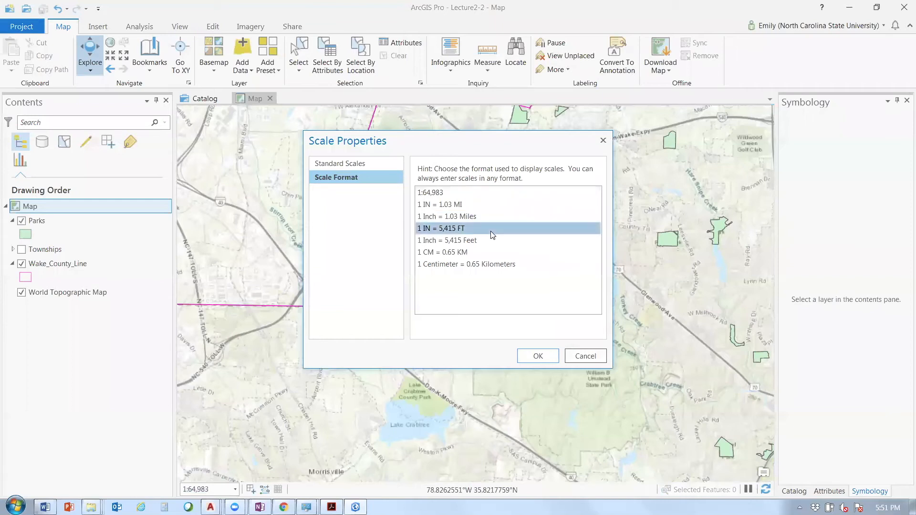
pyautogui.press('Return')
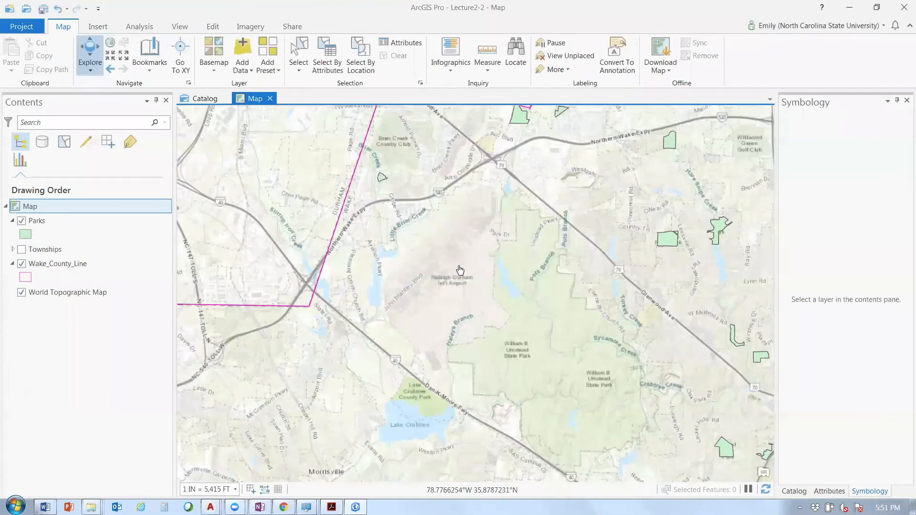
# Try different scales around the Raleigh-Durham airport, including the preset 1 IN = 2,000 FT
pyautogui.scroll(5, 415, 274)
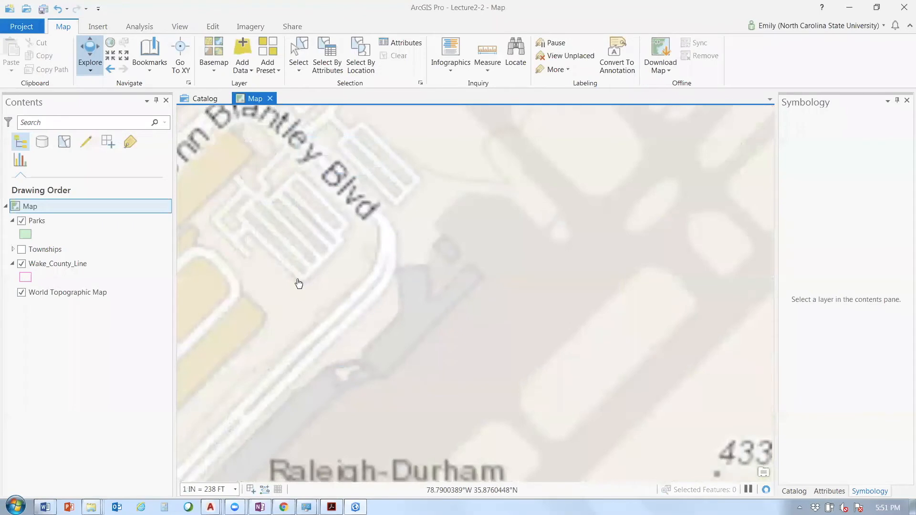
pyautogui.scroll(-3, 297, 279)
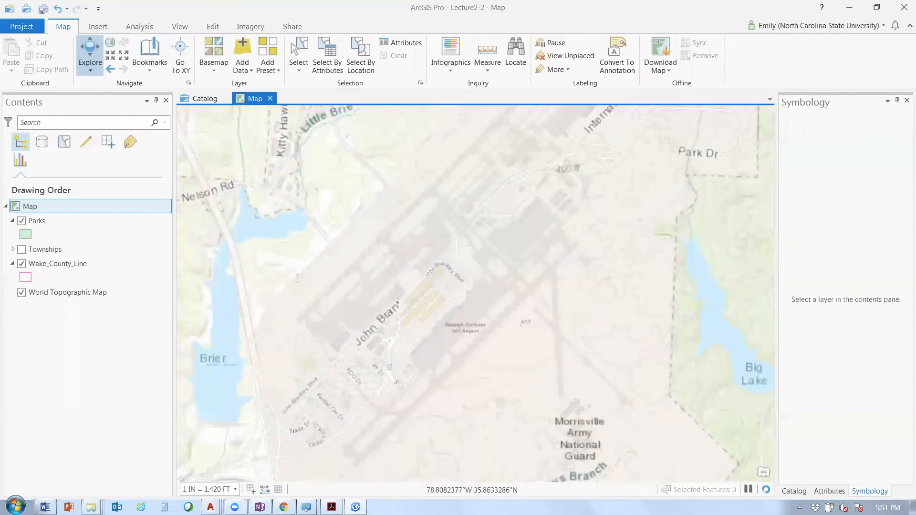
pyautogui.scroll(5, 297, 279)
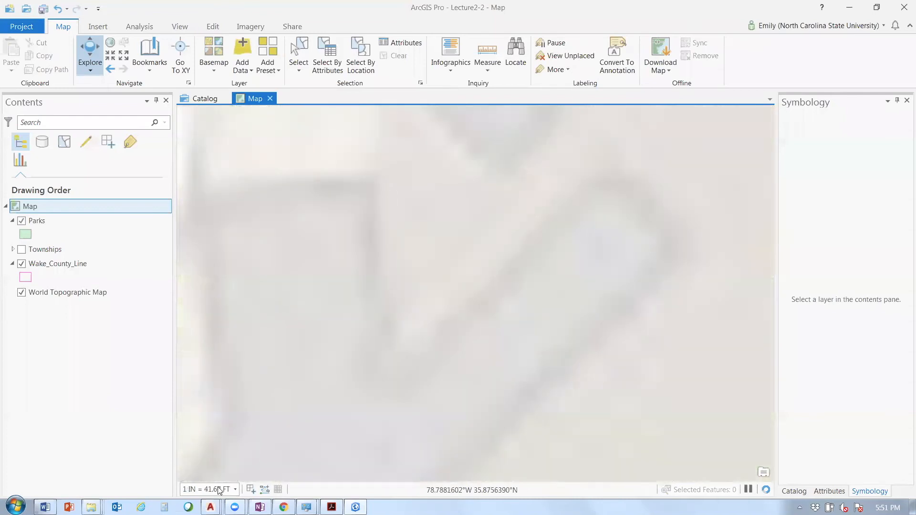
pyautogui.click(219, 490)
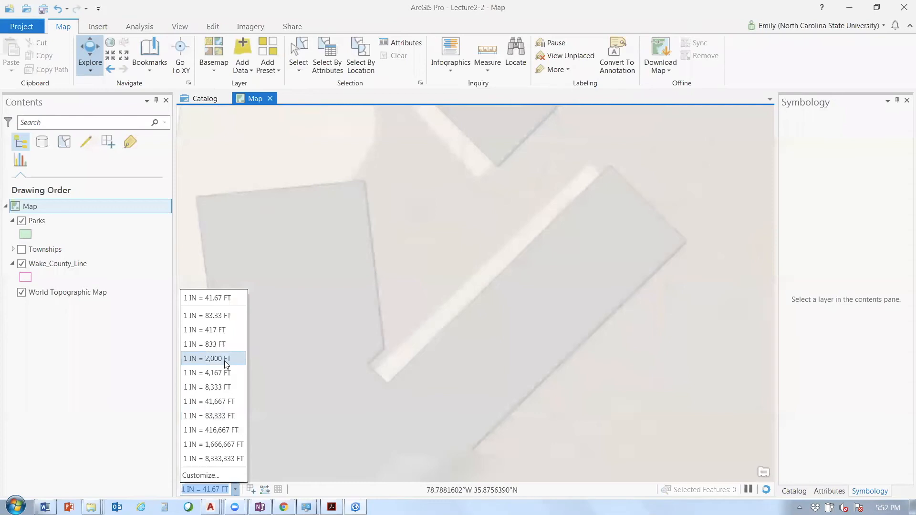
pyautogui.click(226, 359)
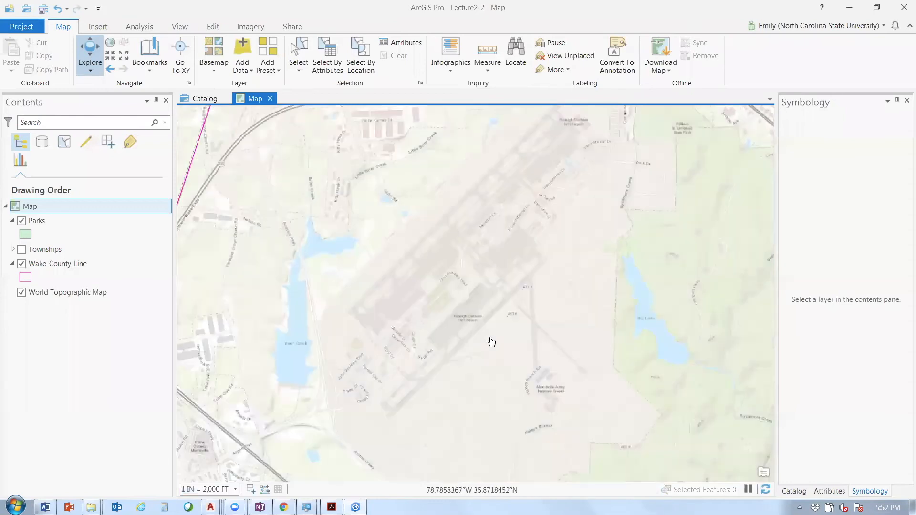
pyautogui.scroll(-1, 474, 353)
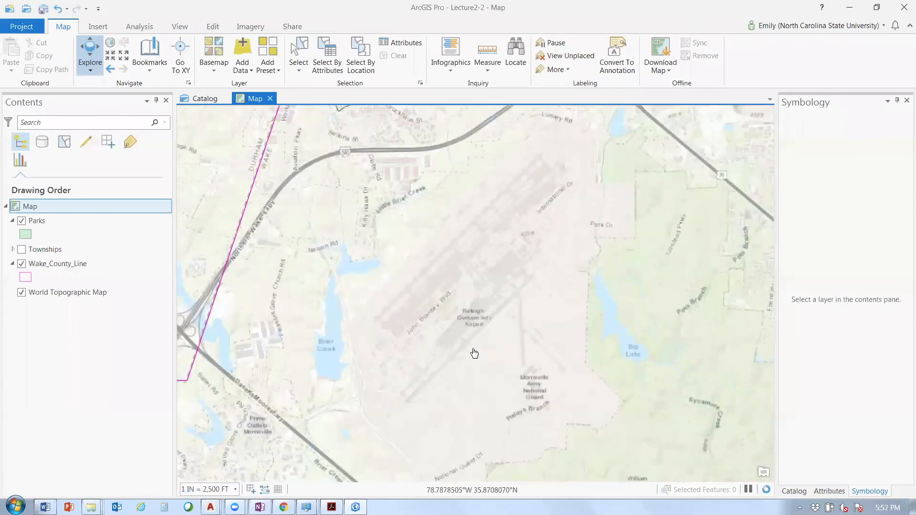
pyautogui.scroll(-1, 488, 359)
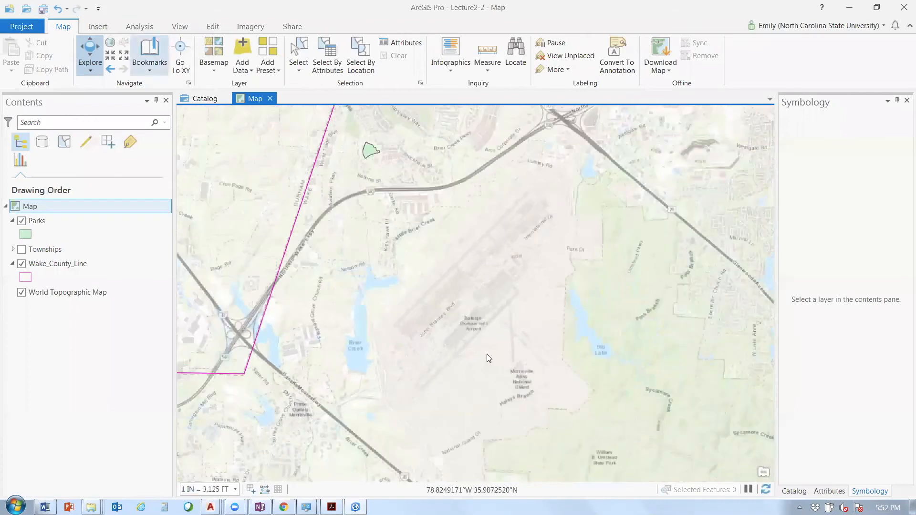
# Set the map scale to 1 IN = 2,000 FT and save the airport view as a bookmark named "RDU 2000sc"
pyautogui.click(235, 489)
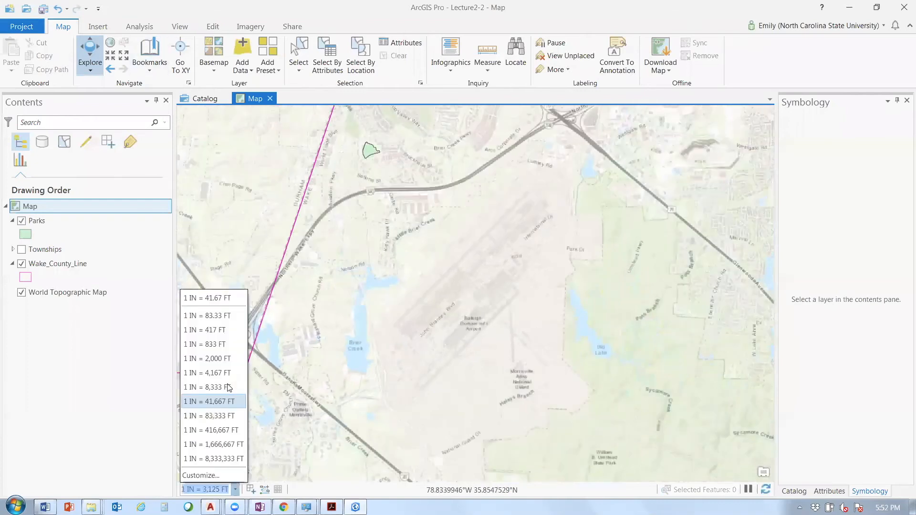
pyautogui.click(148, 71)
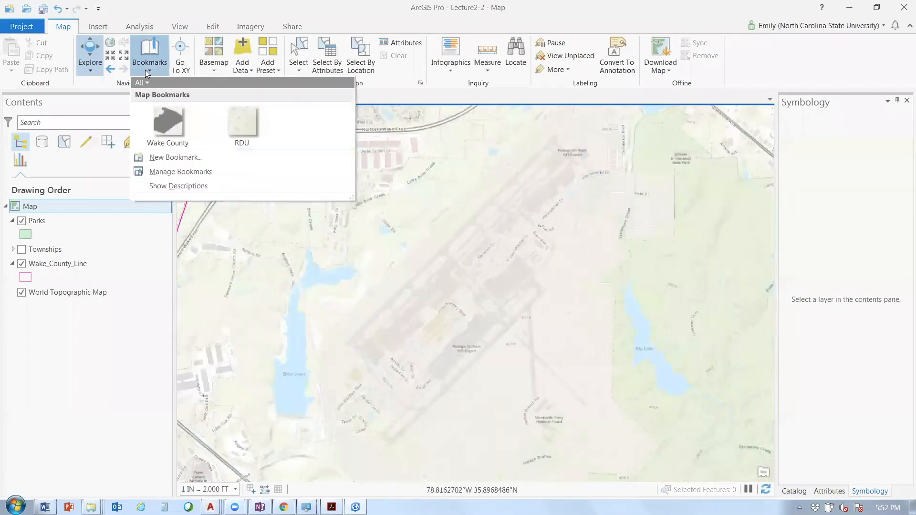
pyautogui.click(194, 158)
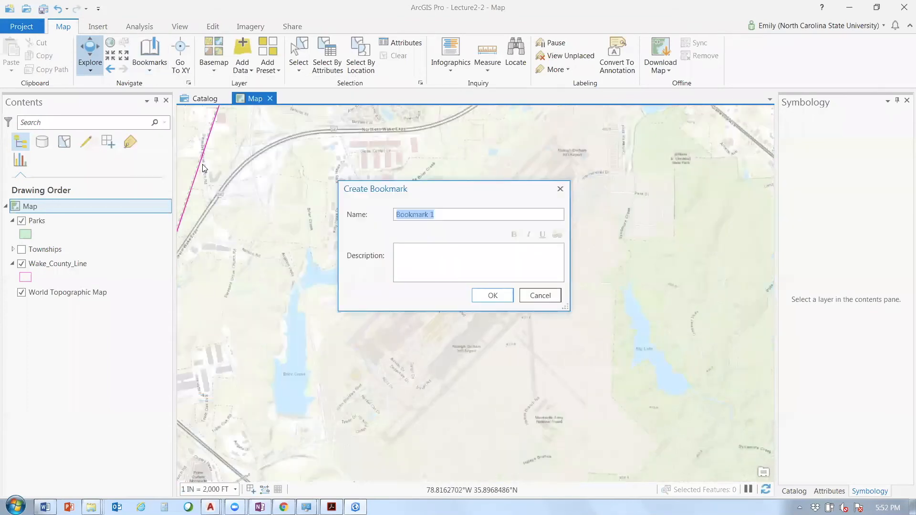
pyautogui.write('RDU ')
pyautogui.write('2000sc')
pyautogui.click(493, 295)
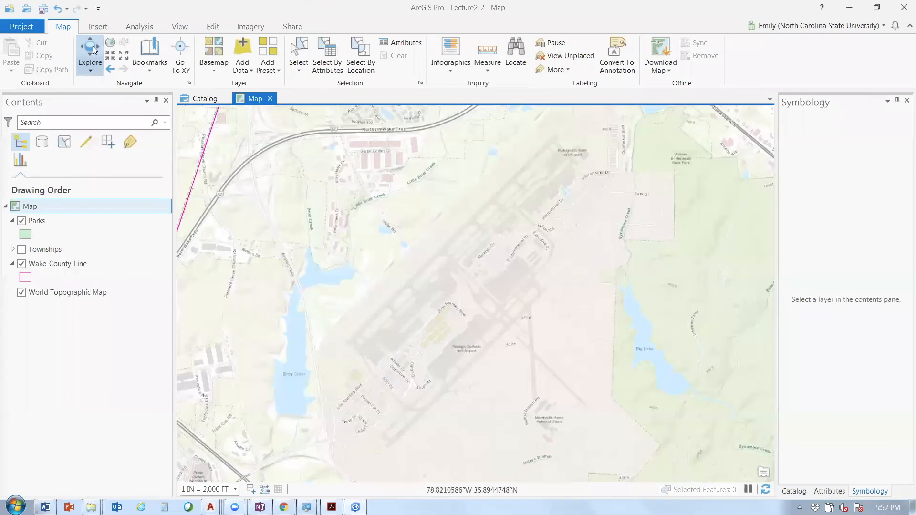
# Set the Explore tool to Topmost Layer and inspect the pop-up attributes of the Mount Herman and Lake Lynn parks
pyautogui.click(89, 70)
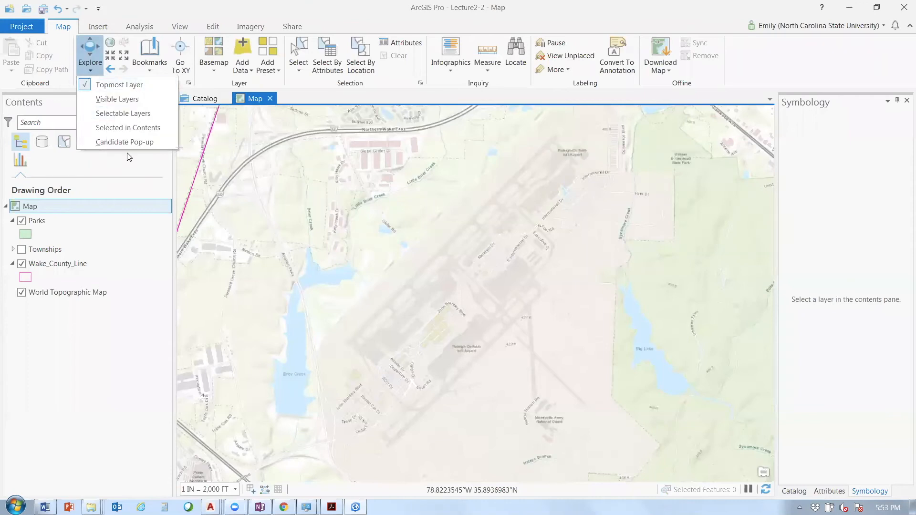
pyautogui.click(115, 86)
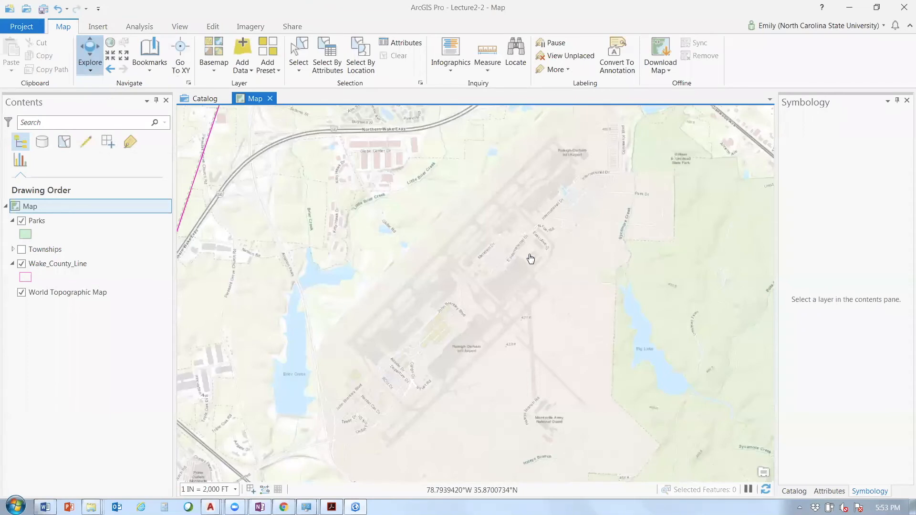
pyautogui.scroll(-3, 530, 258)
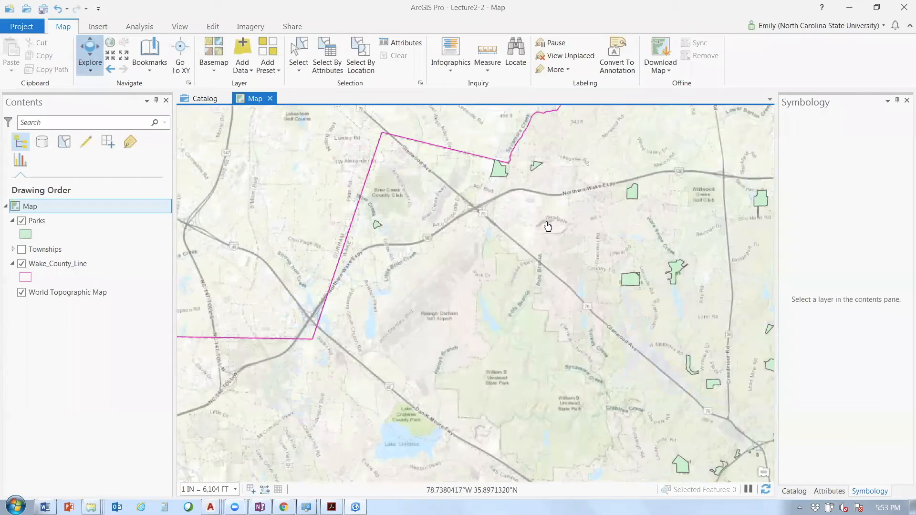
pyautogui.press('Right')
pyautogui.press('Down')
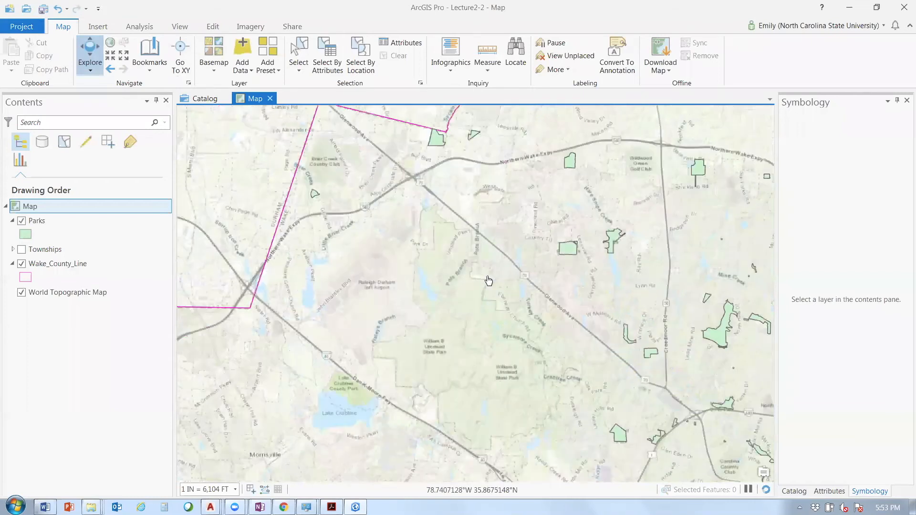
pyautogui.click(440, 141)
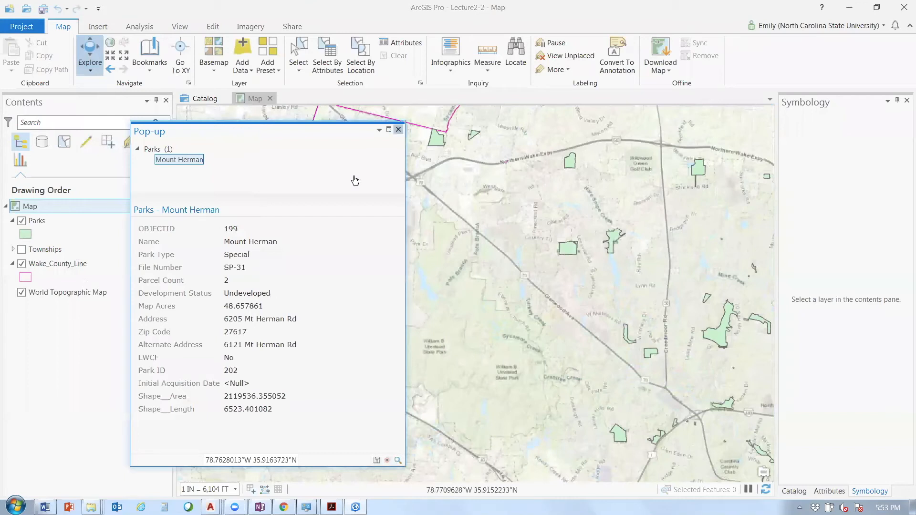
pyautogui.click(612, 240)
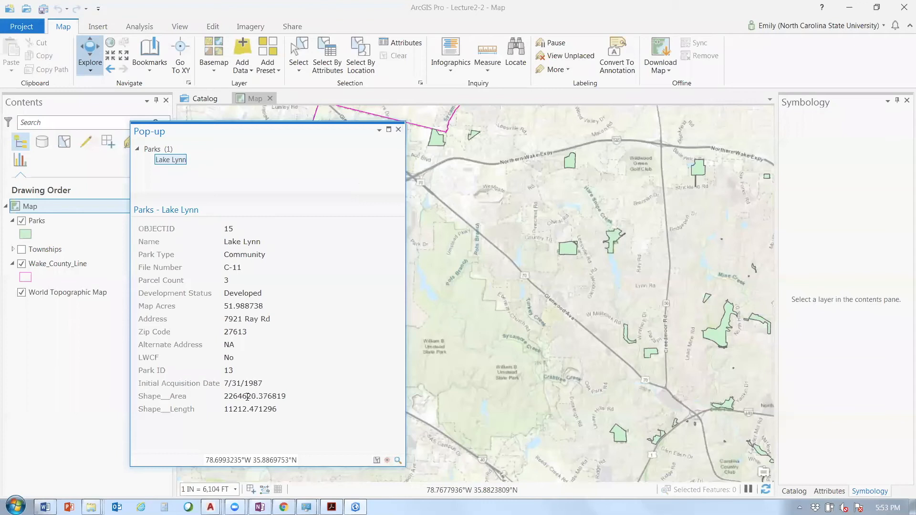
pyautogui.moveTo(255, 397); pyautogui.dragTo(228, 397)
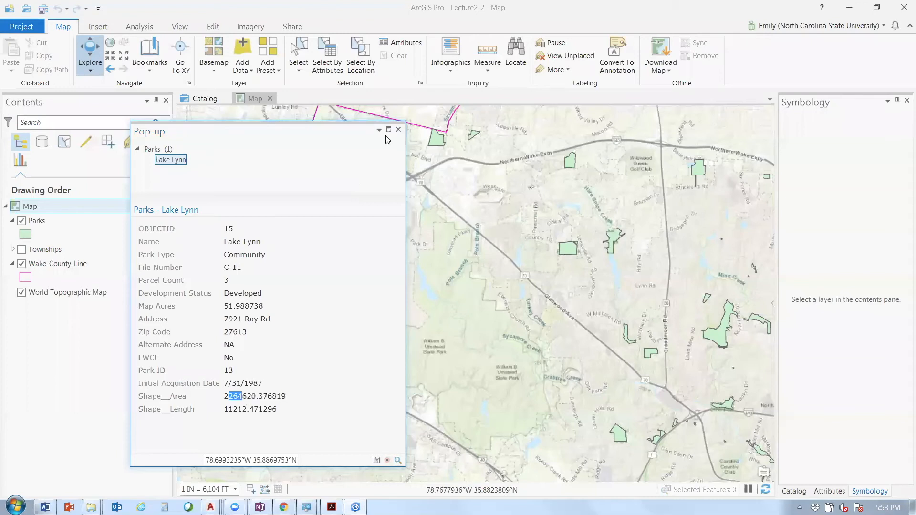
pyautogui.click(398, 130)
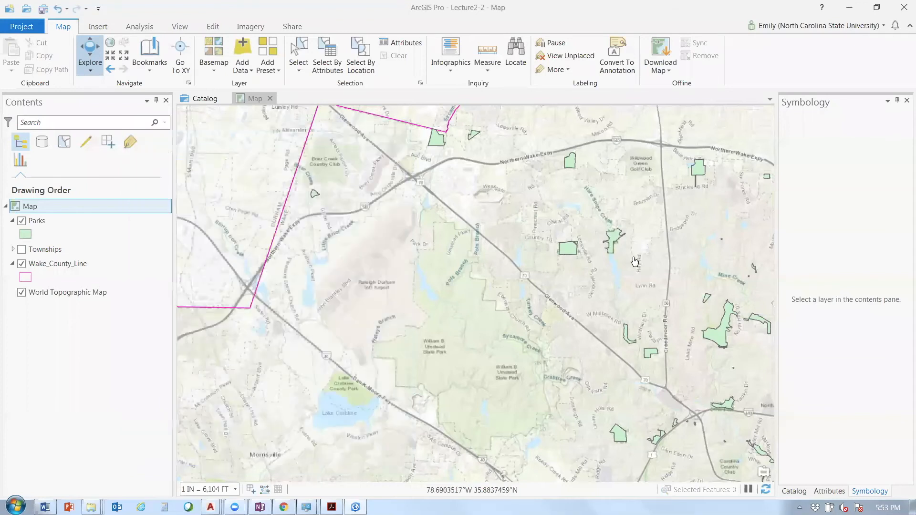
# Inspect the pop-up attributes of the Brookhaven and Leesville parks, closing each pop-up after viewing
pyautogui.click(634, 261)
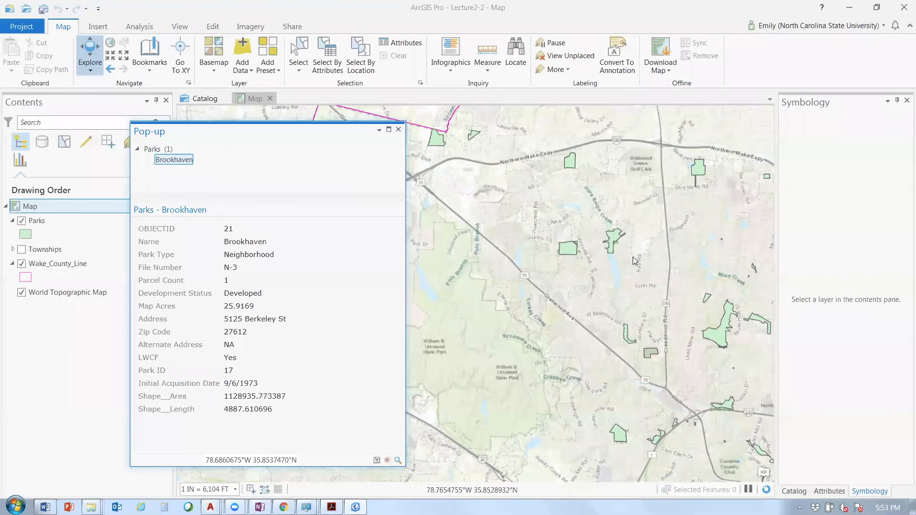
pyautogui.click(398, 129)
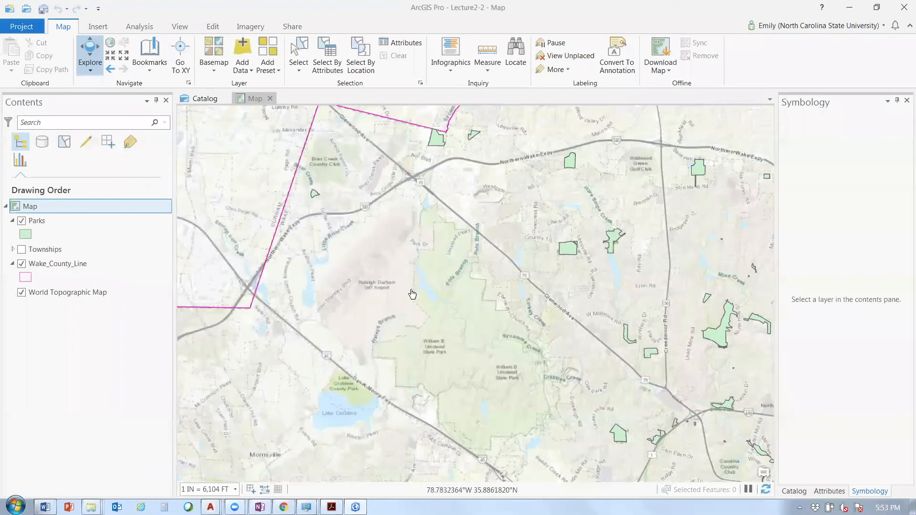
pyautogui.click(573, 250)
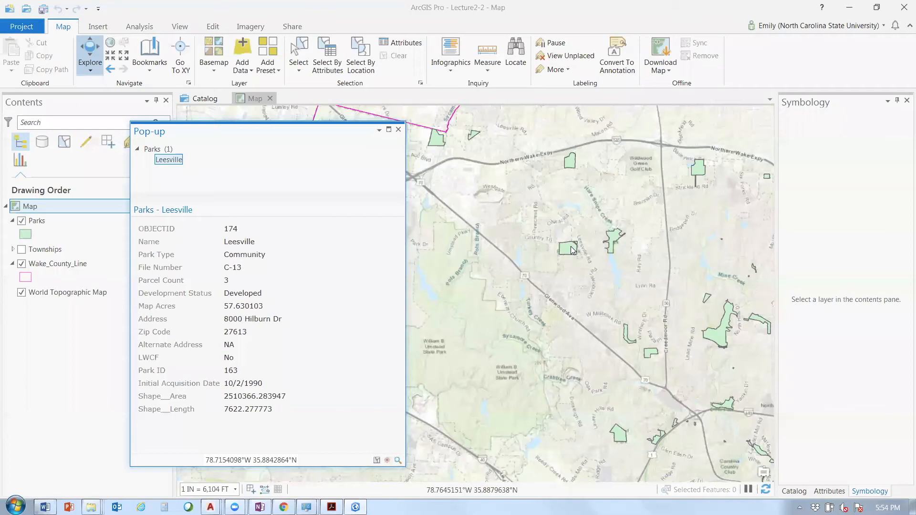
pyautogui.click(399, 130)
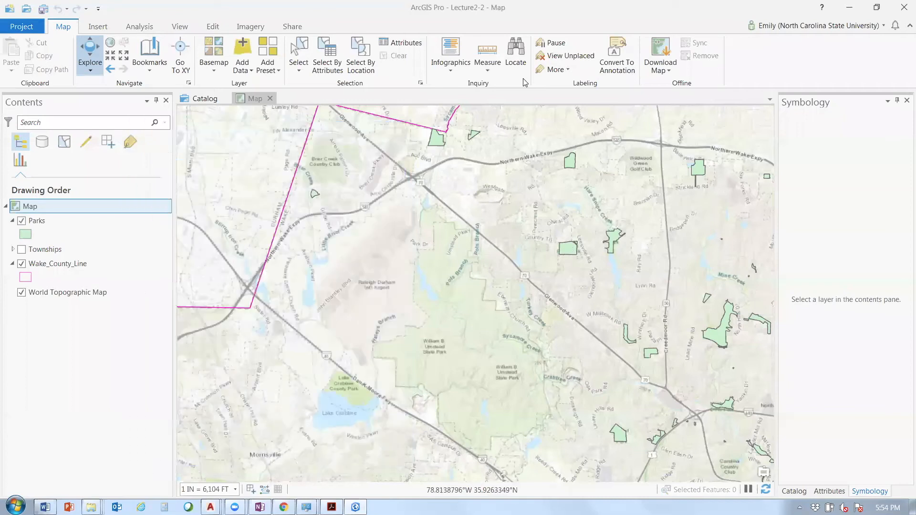
# Measure the straight-line distance from the Raleigh-Durham airport to Leesville park, and clear the measurement
pyautogui.click(489, 72)
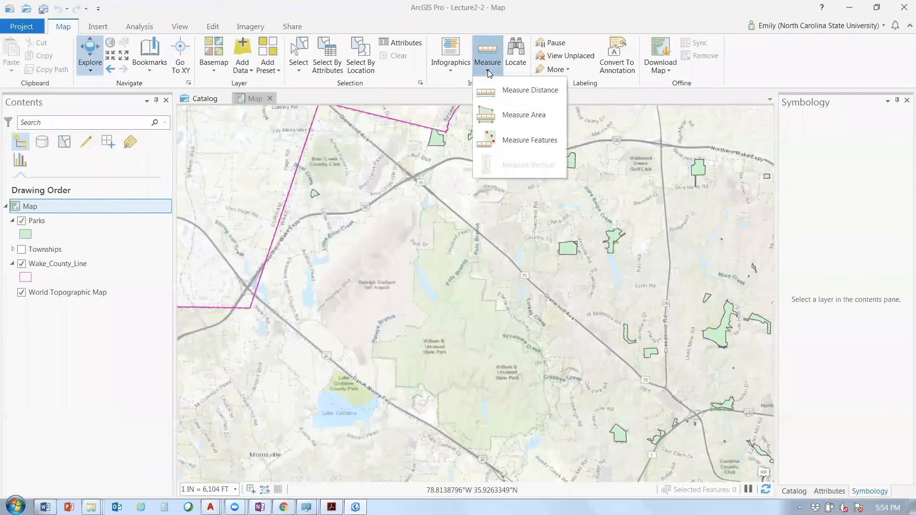
pyautogui.click(510, 98)
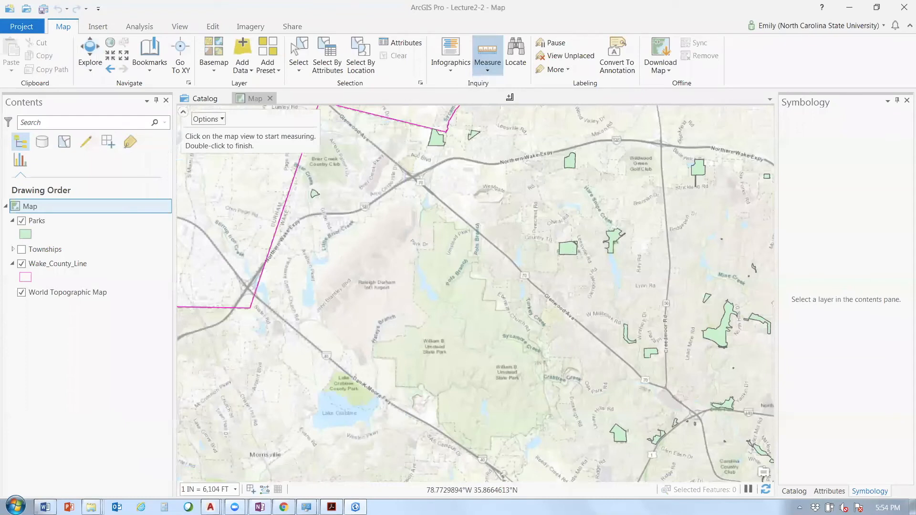
pyautogui.click(365, 264)
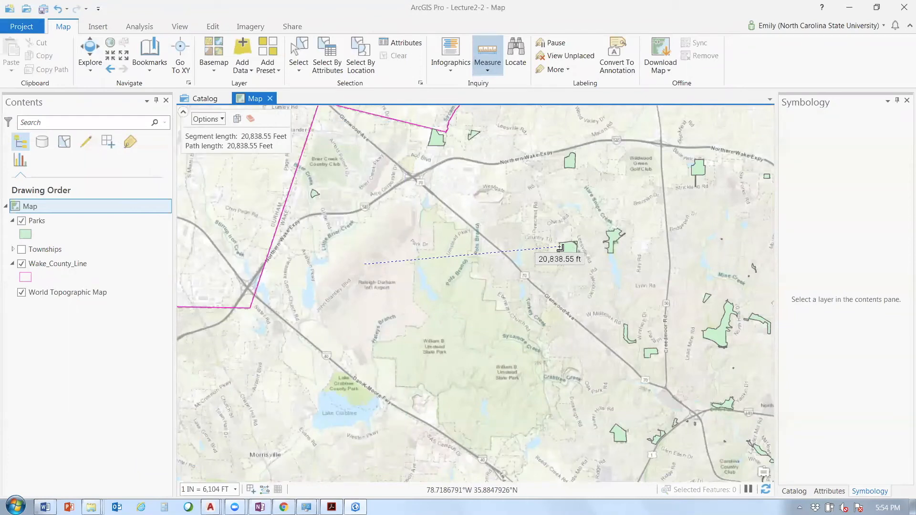
pyautogui.rightClick(395, 232)
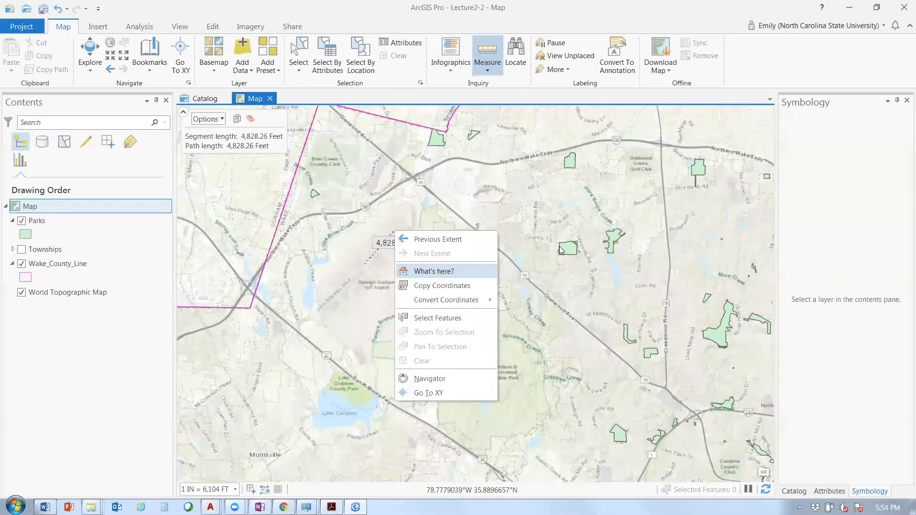
pyautogui.click(559, 246)
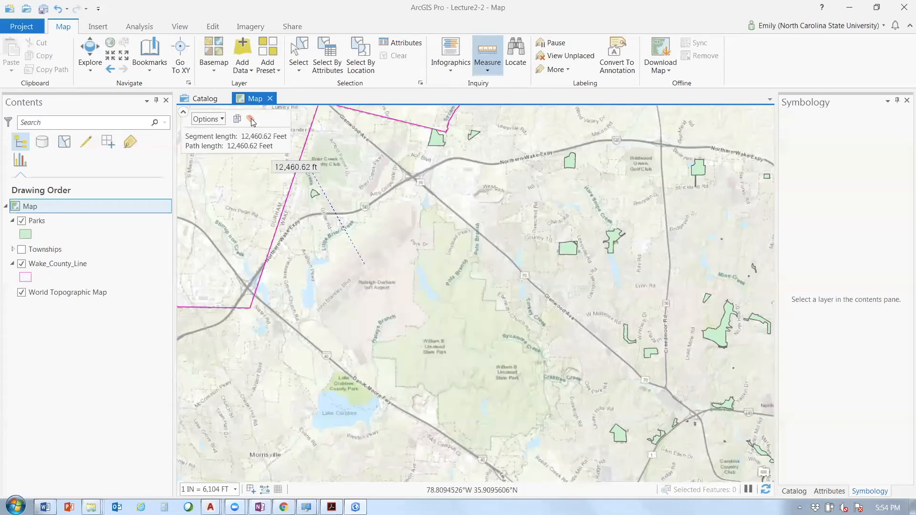
pyautogui.click(251, 119)
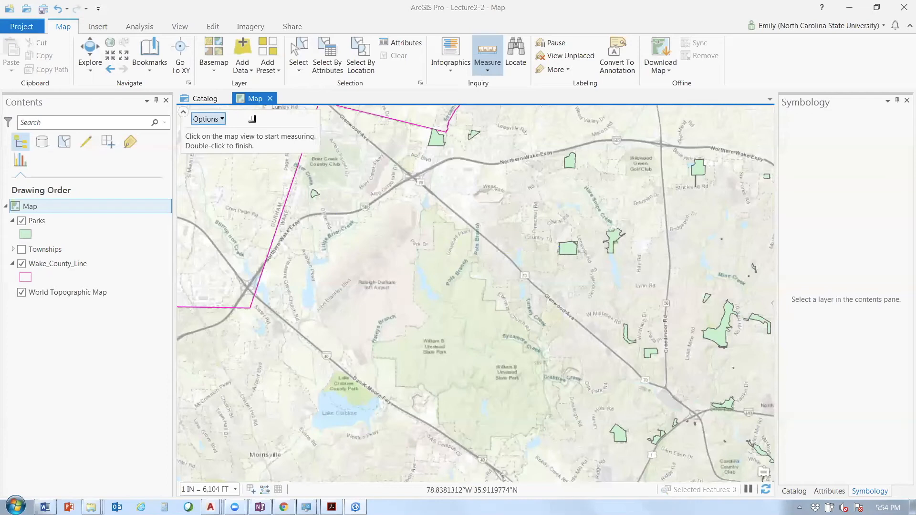
# Measure a multi-segment path from the airport's southern edge northeast and across the parks area, and clear the result
pyautogui.click(375, 334)
pyautogui.click(477, 190)
pyautogui.click(563, 279)
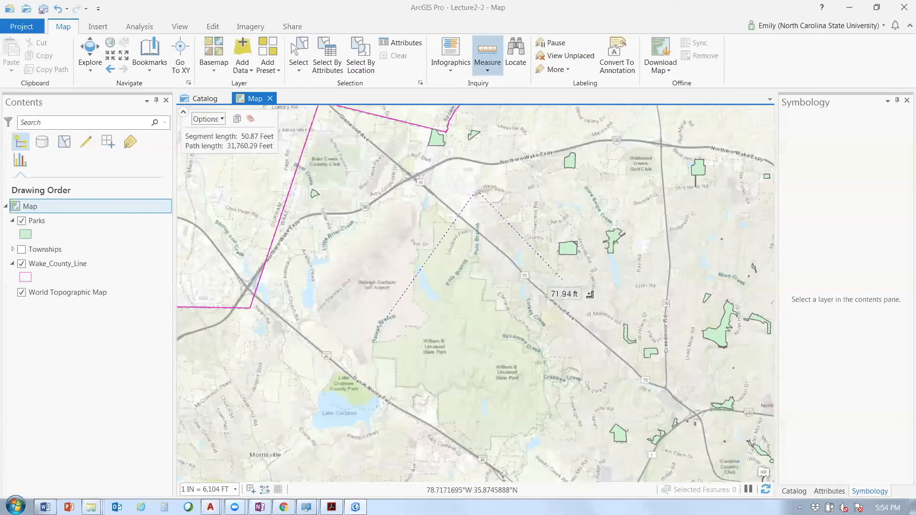
pyautogui.click(666, 303)
pyautogui.click(674, 227)
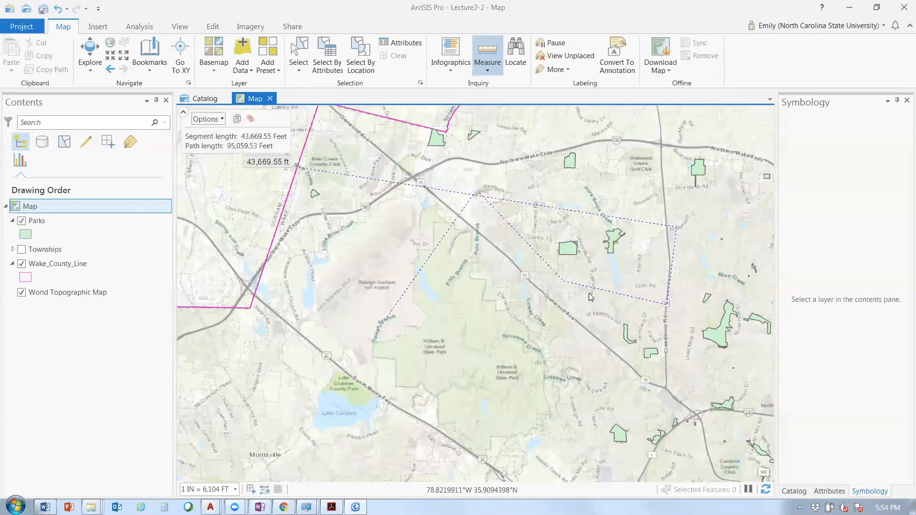
pyautogui.click(250, 120)
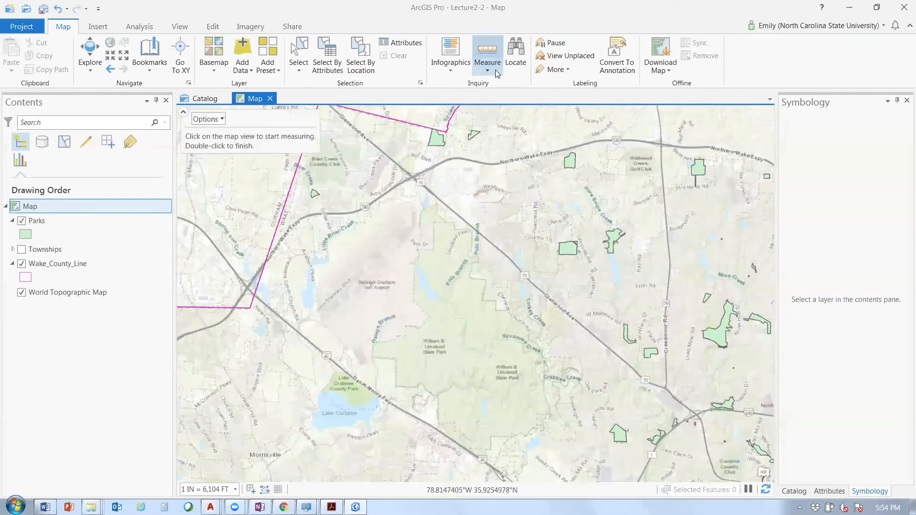
# Measure the area and perimeter of a four-sided polygon over the northern part of William B. Umstead State Park, and clear it
pyautogui.click(496, 71)
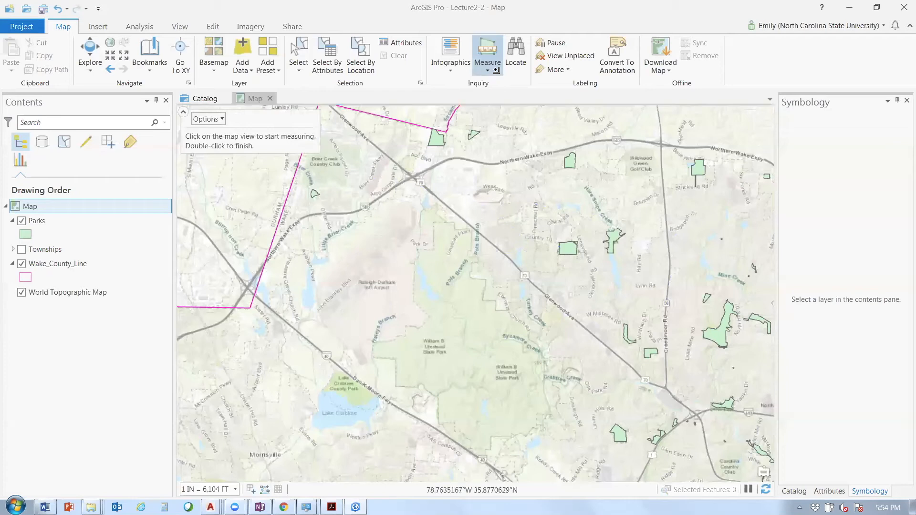
pyautogui.click(456, 251)
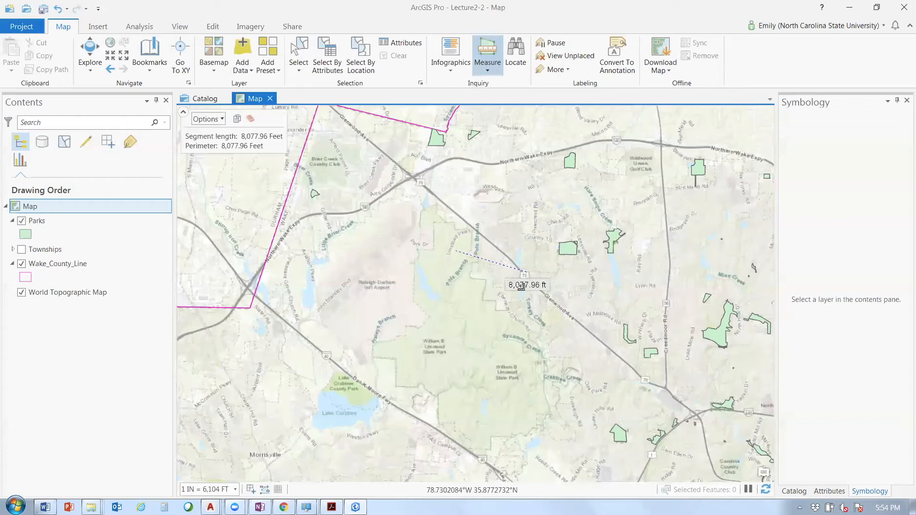
pyautogui.click(525, 273)
pyautogui.click(497, 355)
pyautogui.click(399, 336)
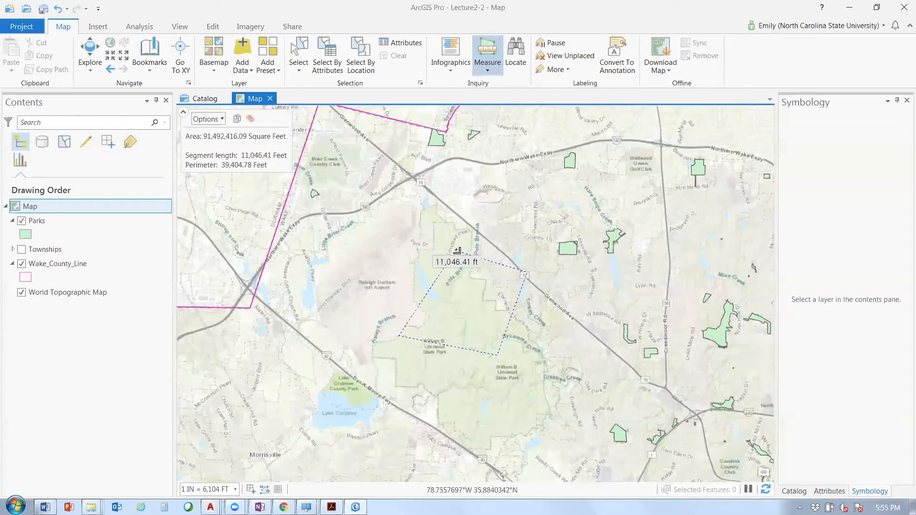
pyautogui.press('Escape')
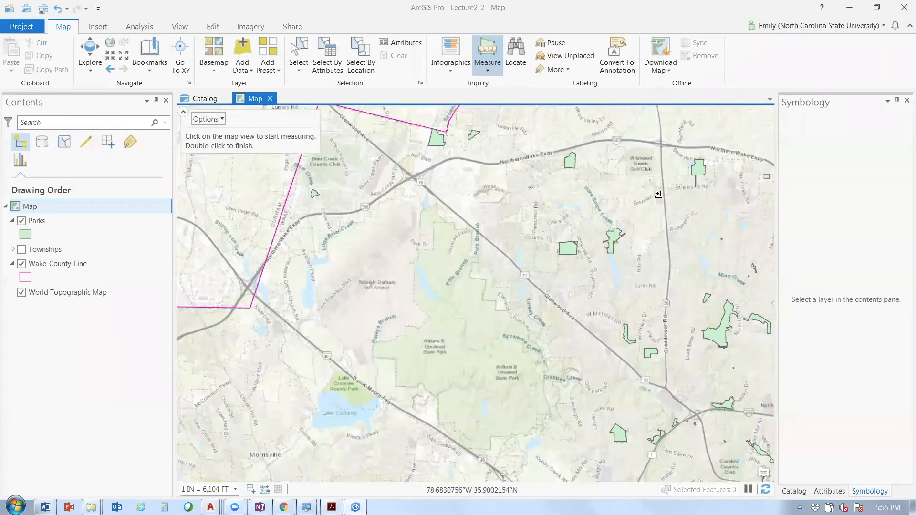
# Return to the Explore tool and inspect the pop-up attributes of the Leesville and Baileywick parks
pyautogui.moveTo(235, 507)
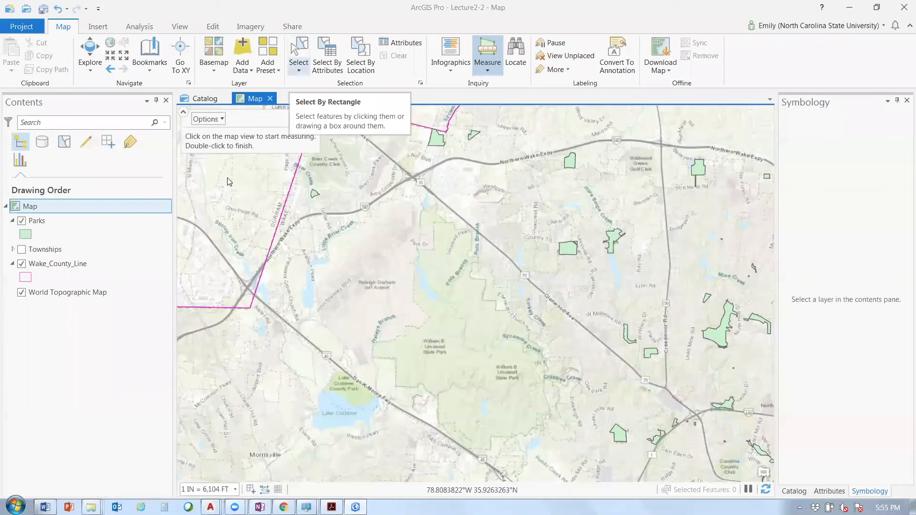
pyautogui.press('Escape')
pyautogui.click(565, 246)
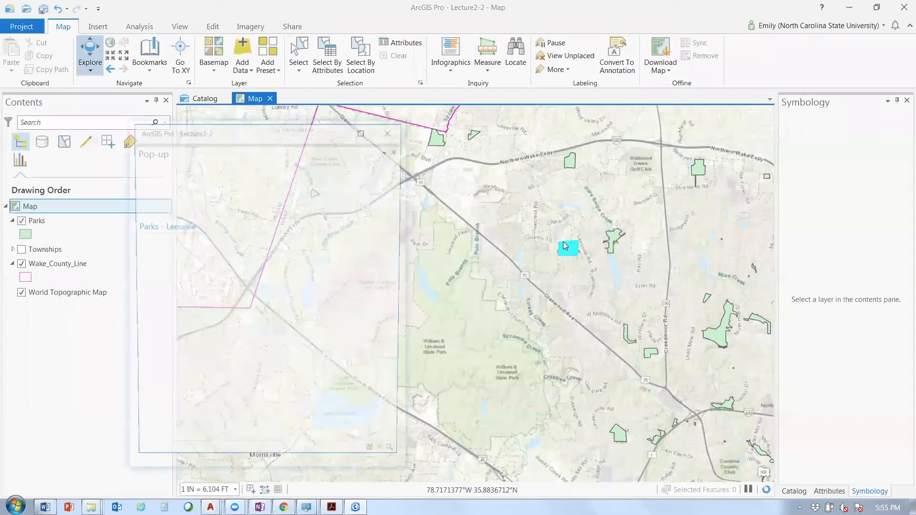
pyautogui.click(699, 173)
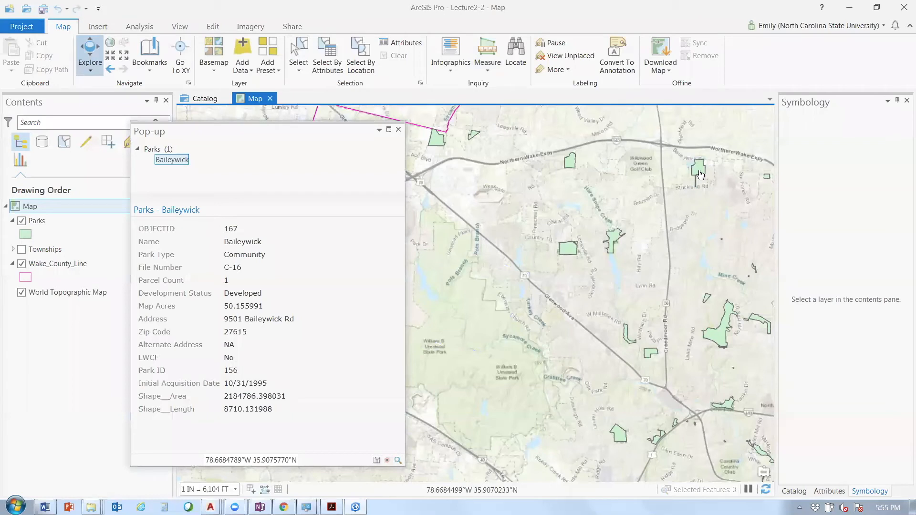
pyautogui.click(398, 130)
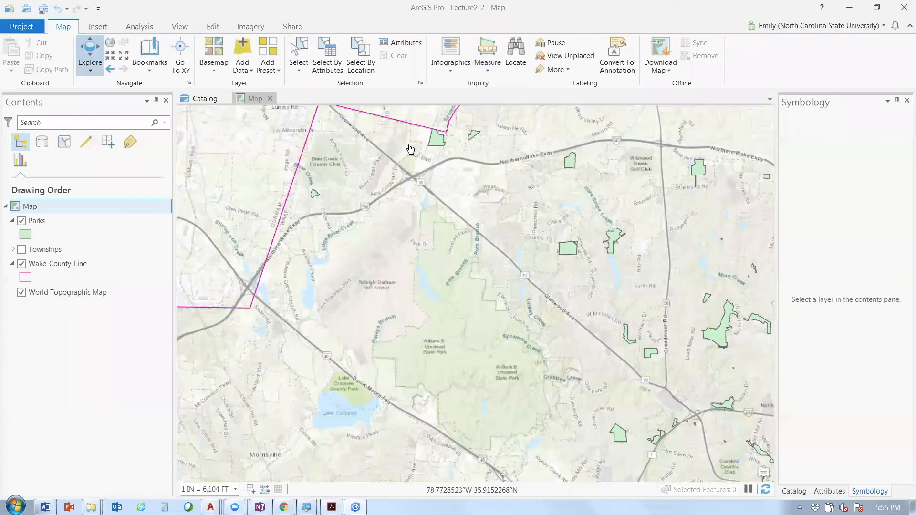
pyautogui.moveTo(723, 295); pyautogui.dragTo(665, 333)
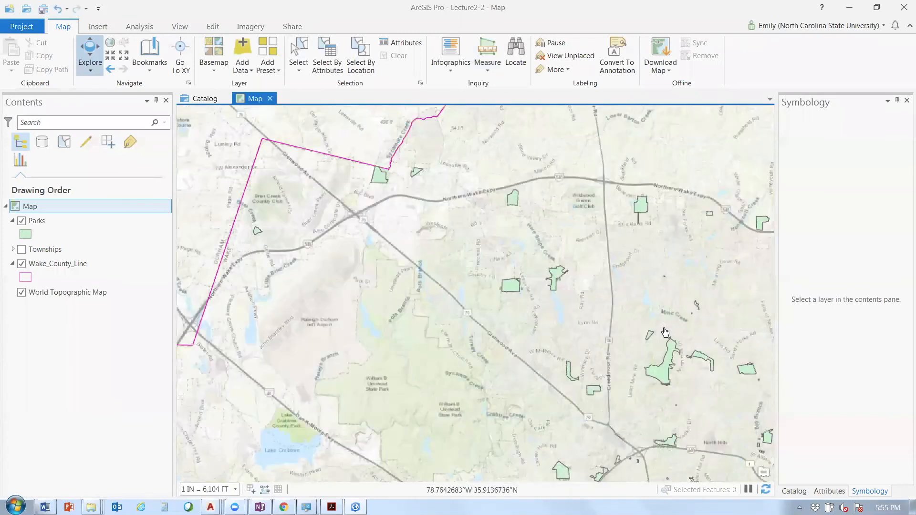
pyautogui.moveTo(410, 259); pyautogui.dragTo(506, 284)
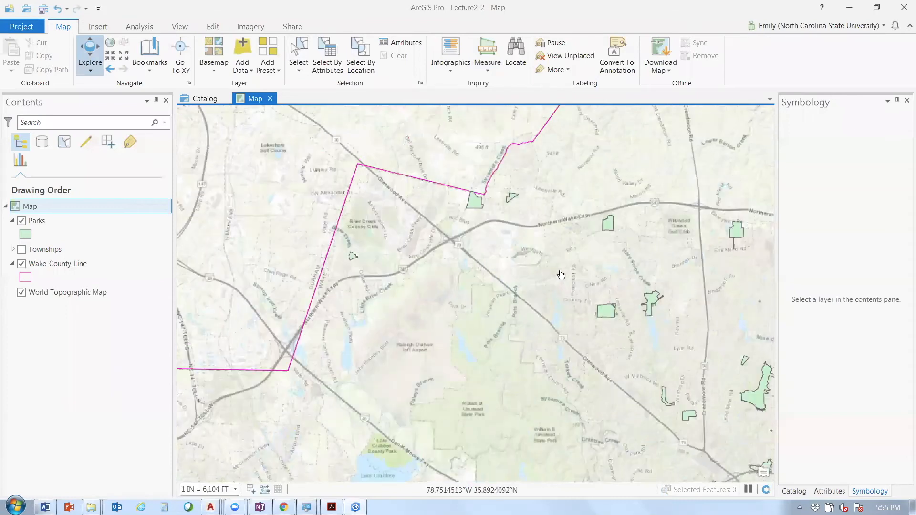
# Select the Strickland, Leesville and Lake Lynn parks with a selection rectangle, and remove the Leesville park from the selection
pyautogui.moveTo(482, 479); pyautogui.dragTo(561, 275)
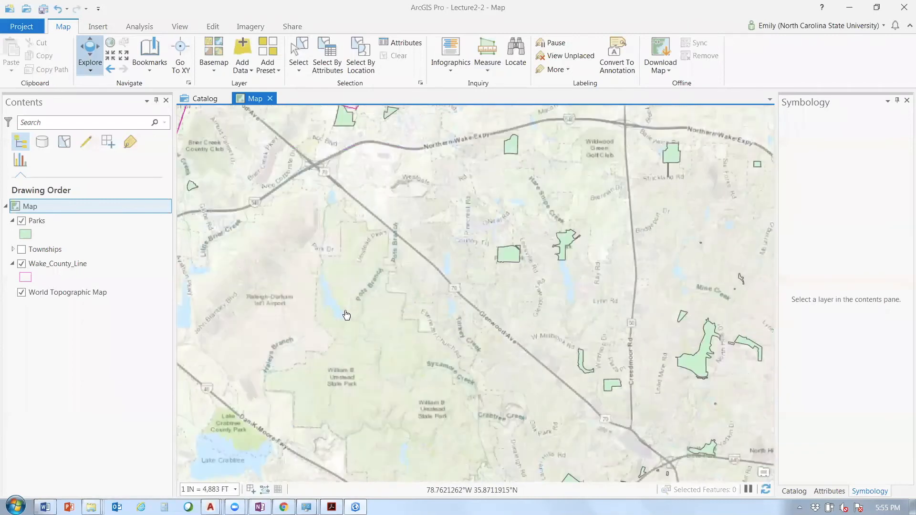
pyautogui.click(298, 66)
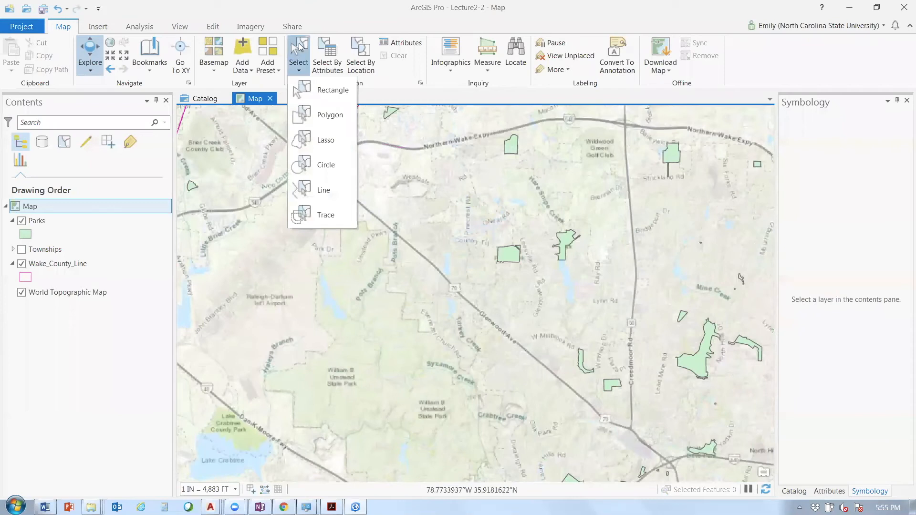
pyautogui.click(361, 93)
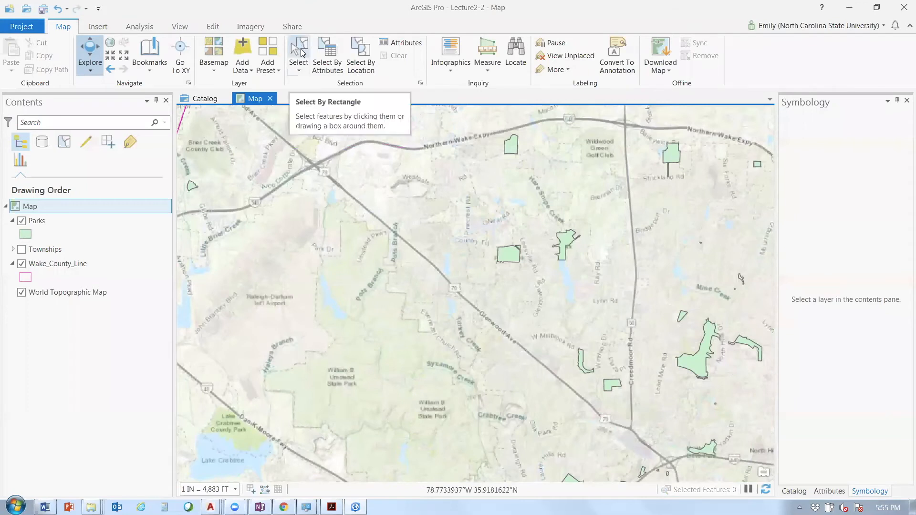
pyautogui.click(302, 53)
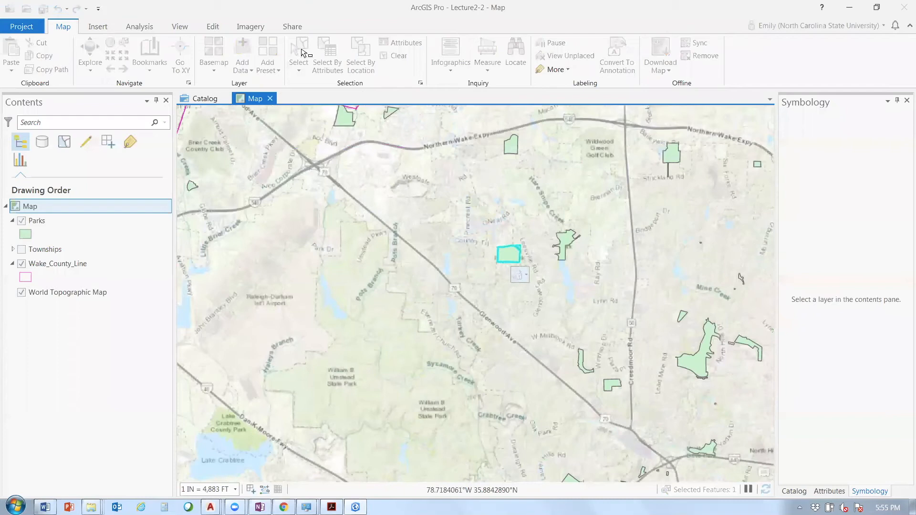
pyautogui.click(512, 146)
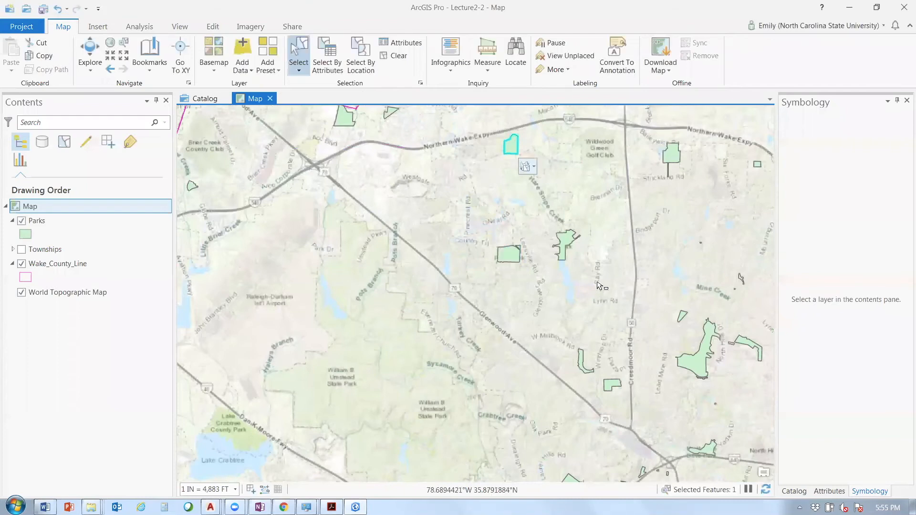
pyautogui.moveTo(461, 137); pyautogui.dragTo(597, 282)
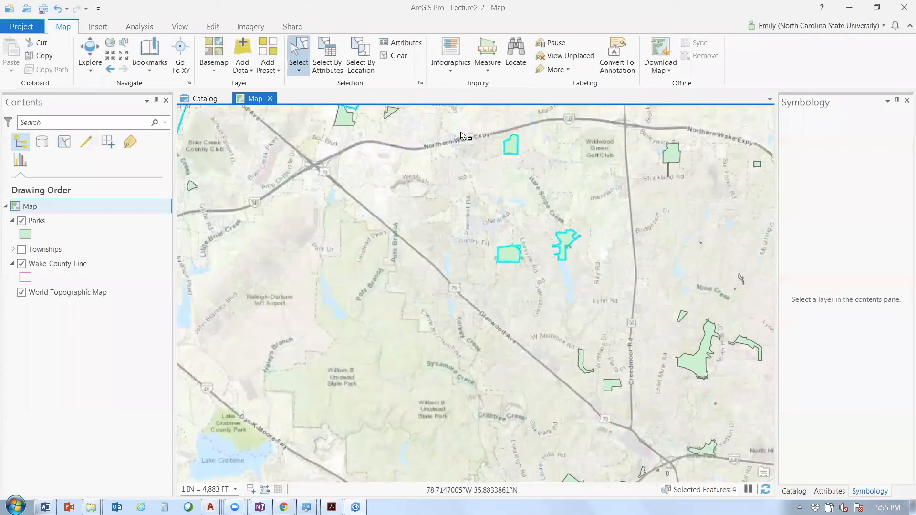
pyautogui.keyDown('ctrl'); pyautogui.click(512, 260); pyautogui.keyUp('ctrl')
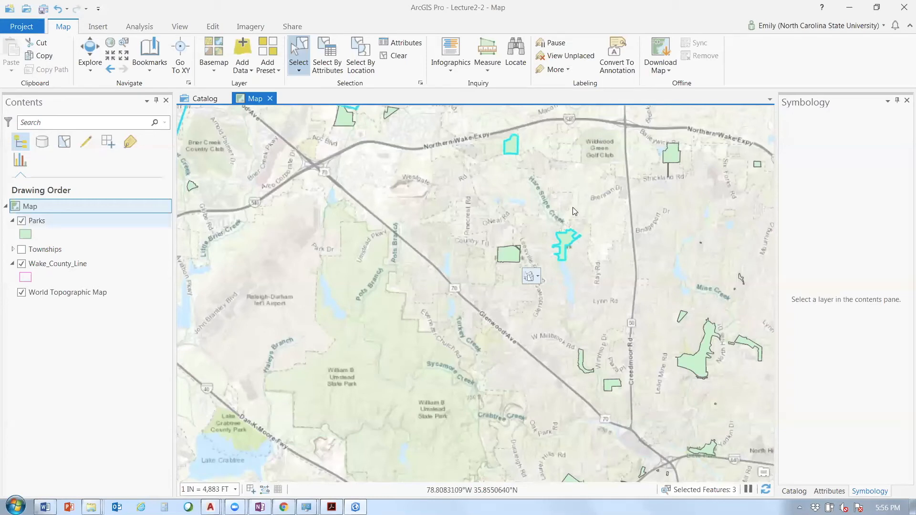
# Open the attribute table of the Parks layer and show only its selected records
pyautogui.rightClick(36, 220)
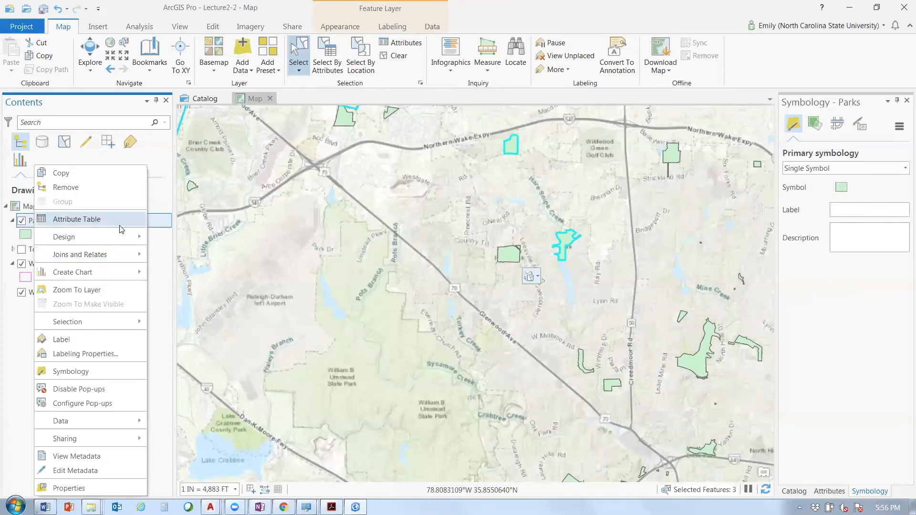
pyautogui.click(120, 226)
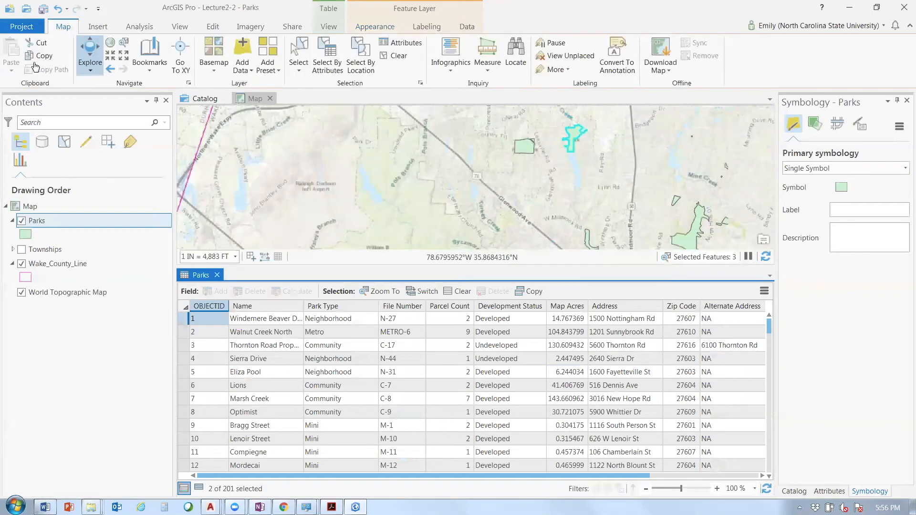
pyautogui.scroll(-2, 633, 206)
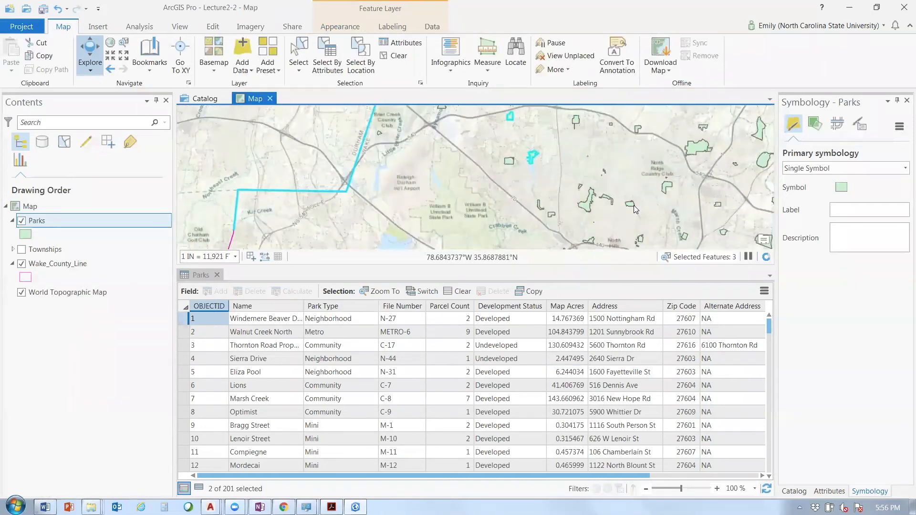
pyautogui.scroll(2, 538, 183)
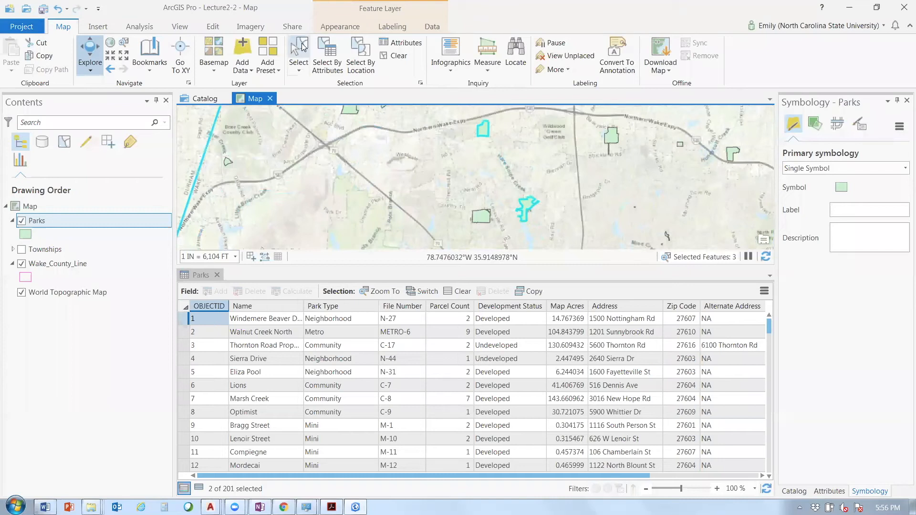
pyautogui.click(302, 46)
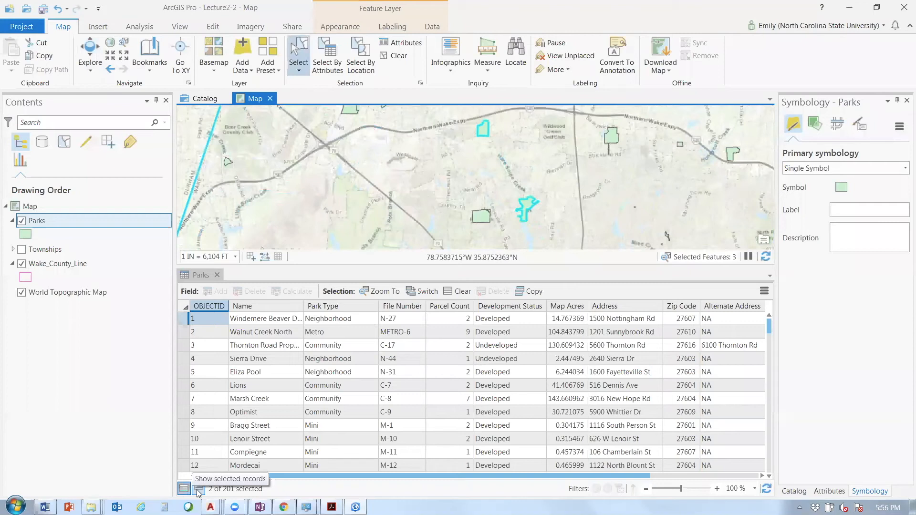
pyautogui.click(199, 489)
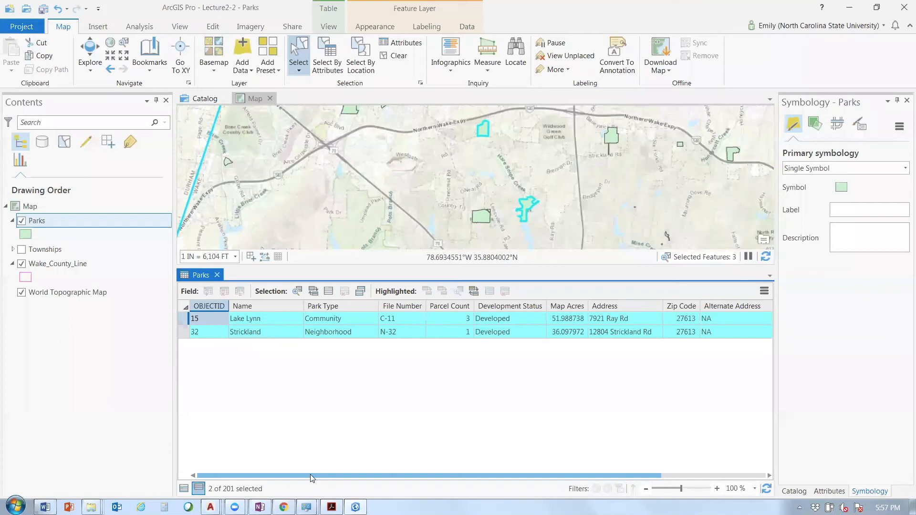
# Sort the selected park records by Shape__Area in ascending order, and reverse them to descending order
pyautogui.moveTo(310, 474); pyautogui.dragTo(594, 477)
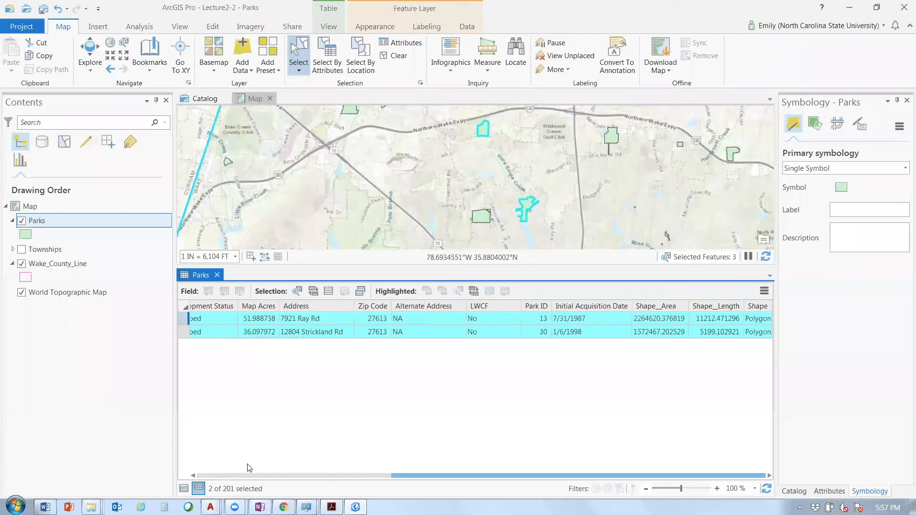
pyautogui.moveTo(671, 309)
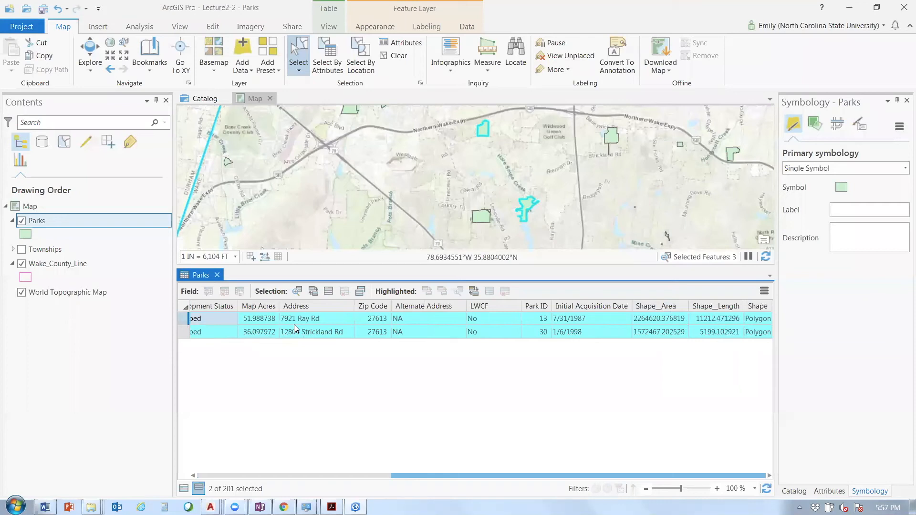
pyautogui.click(666, 311)
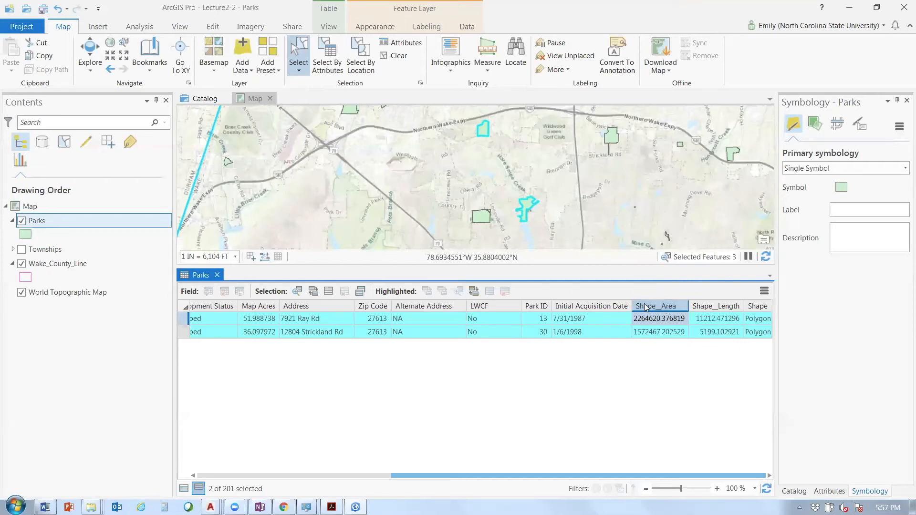
pyautogui.rightClick(645, 308)
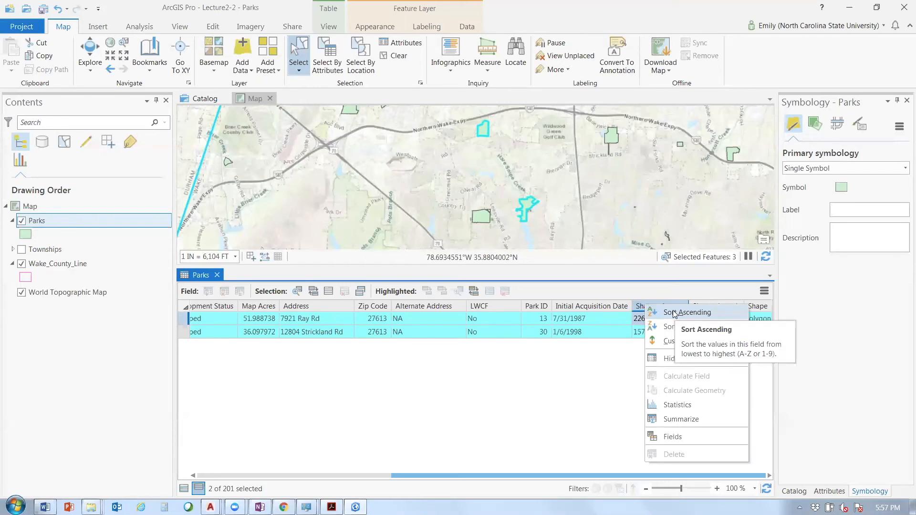
pyautogui.click(675, 314)
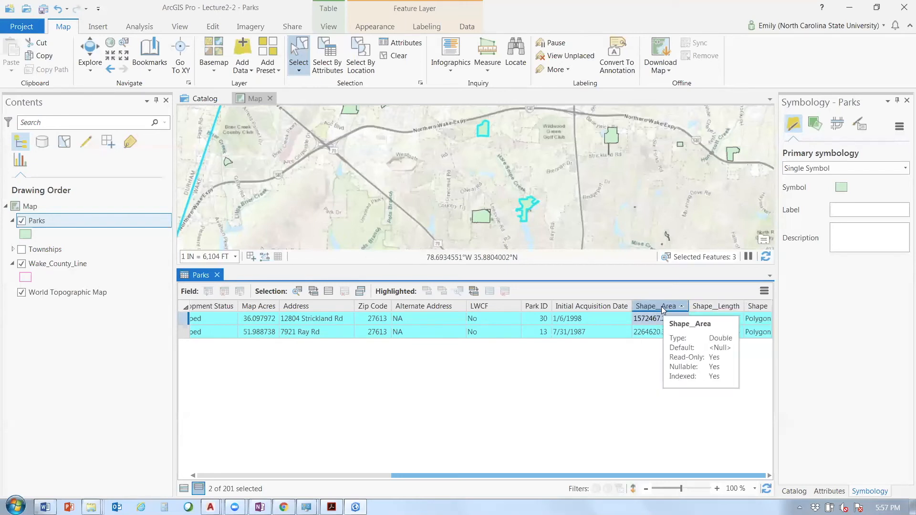
pyautogui.rightClick(662, 310)
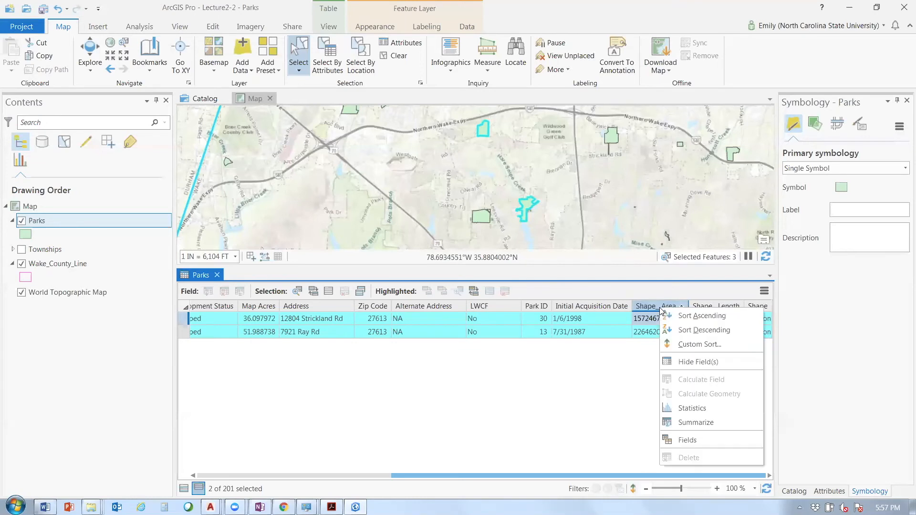
pyautogui.doubleClick(650, 309)
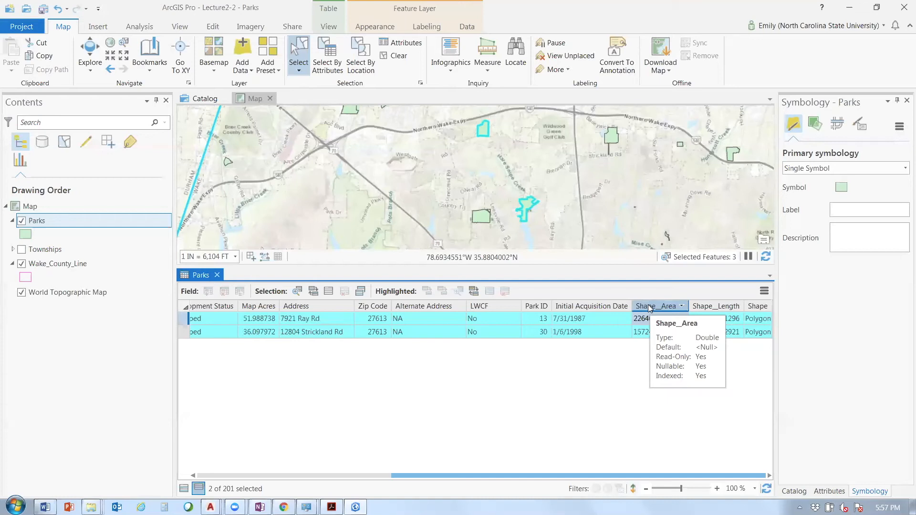
# View the statistics and distribution chart of the Shape__Area field, and close the chart
pyautogui.rightClick(650, 309)
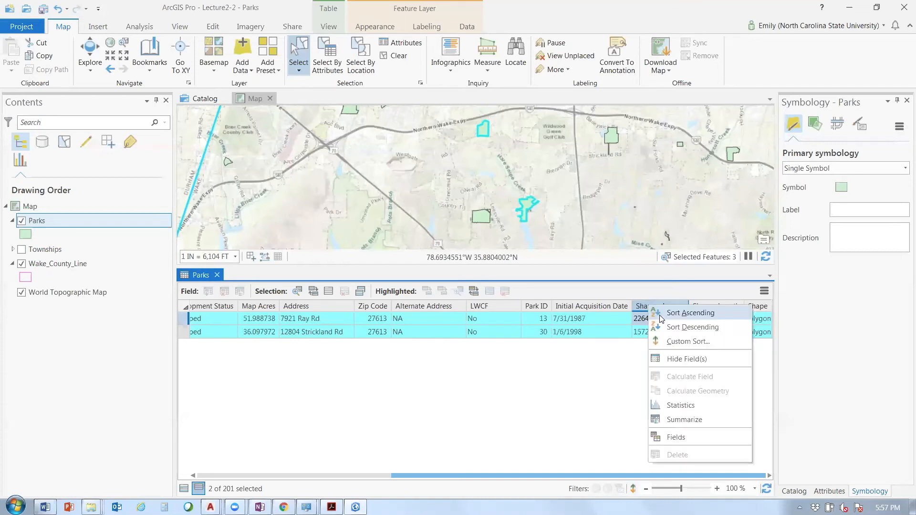
pyautogui.click(680, 405)
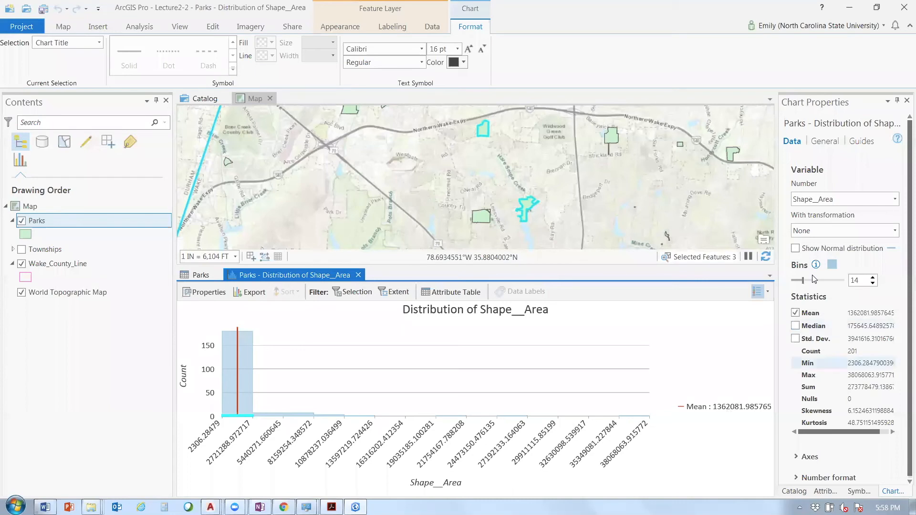
pyautogui.click(358, 275)
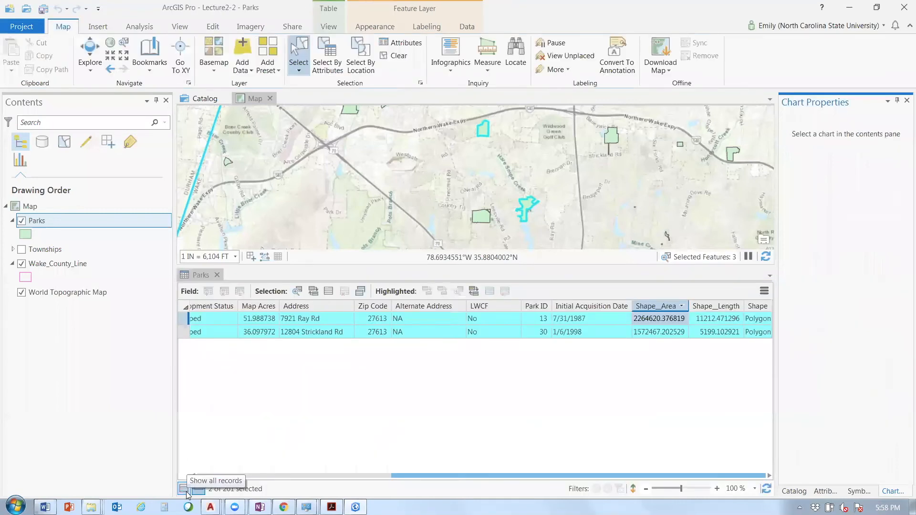
# Show all records of the Parks table and sort them by Shape__Area from smallest to largest
pyautogui.click(186, 492)
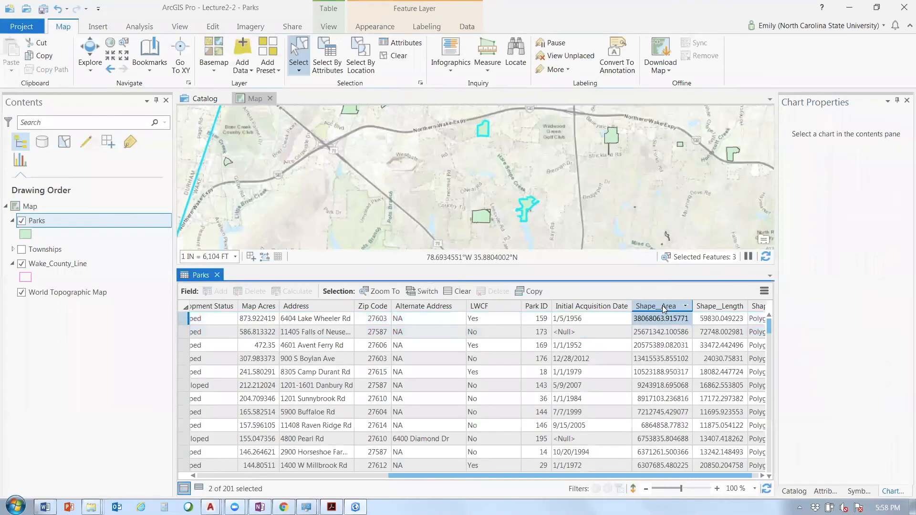
pyautogui.rightClick(670, 309)
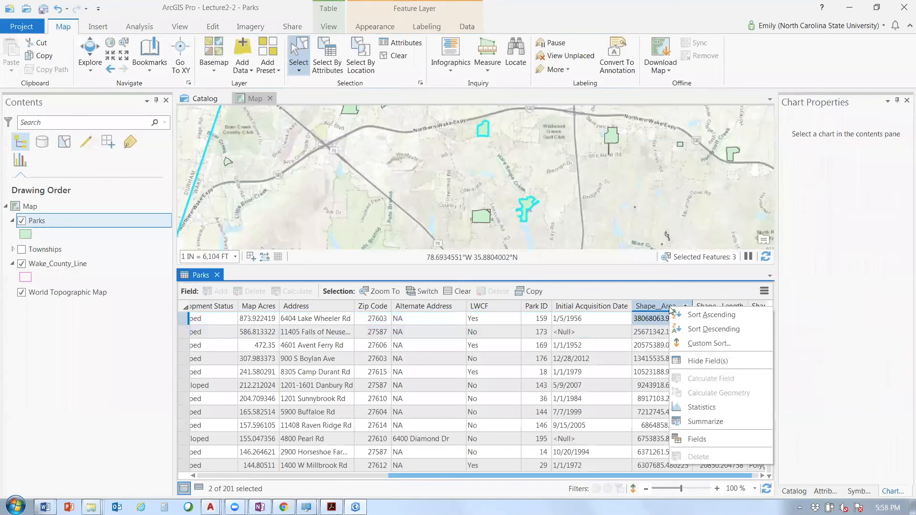
pyautogui.click(672, 313)
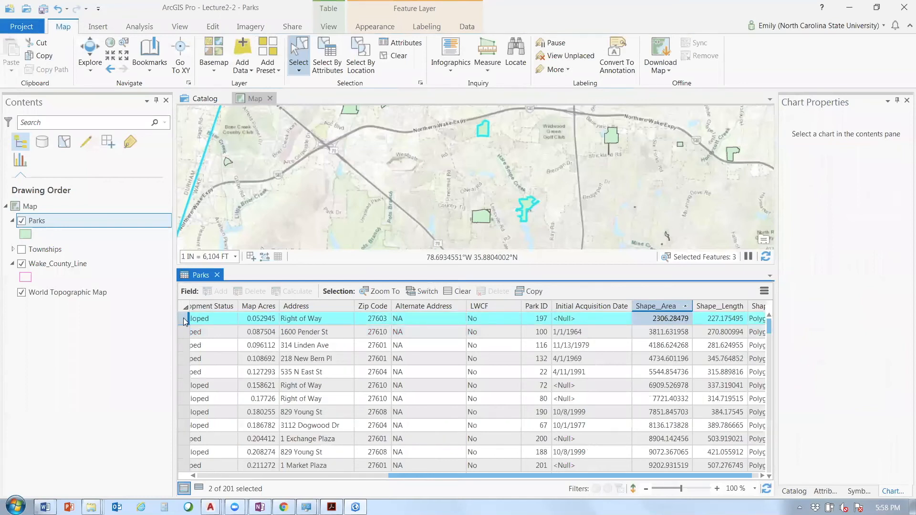
# Select the Dupont Circle record in the Parks table, and zoom the map to that park to explore its surroundings
pyautogui.click(186, 322)
pyautogui.click(222, 476)
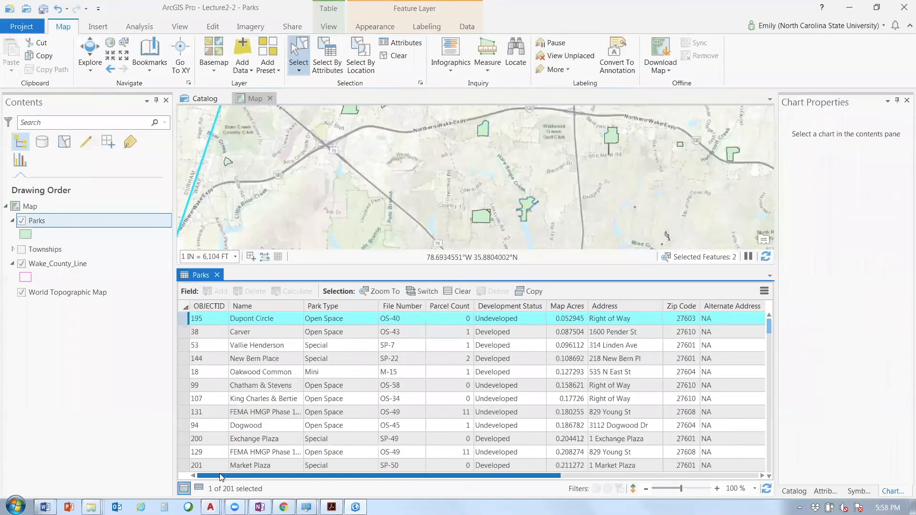
pyautogui.rightClick(185, 321)
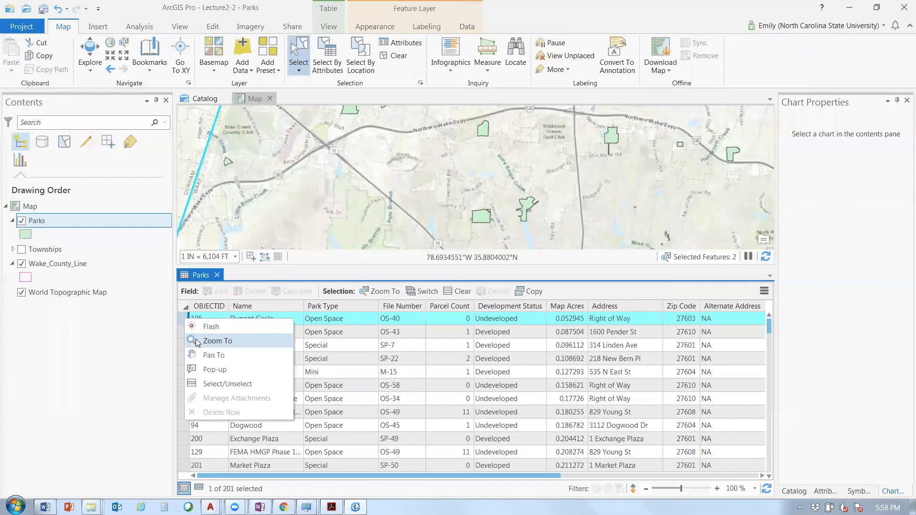
pyautogui.click(196, 340)
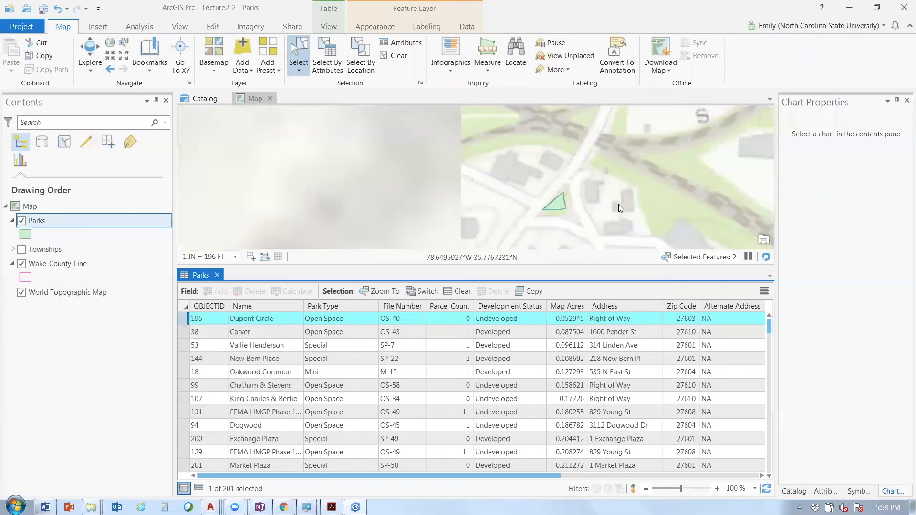
pyautogui.scroll(-1, 618, 204)
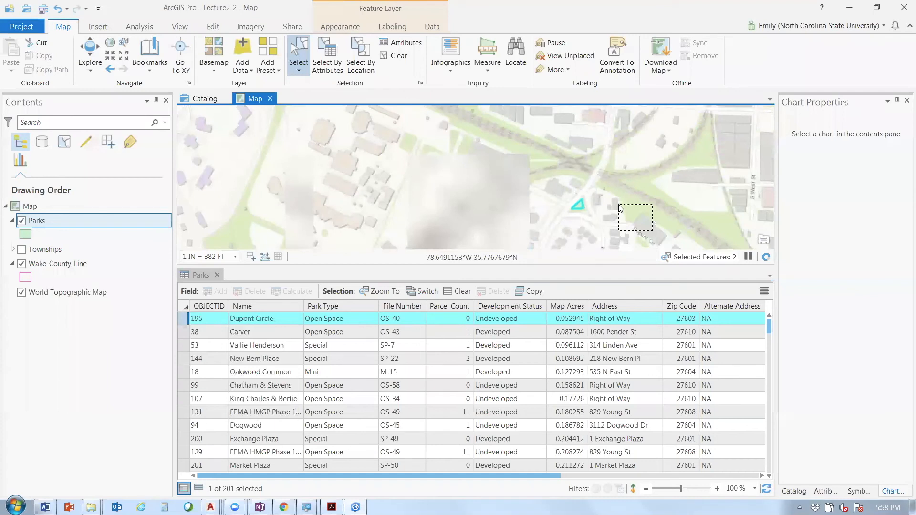
pyautogui.press('Escape')
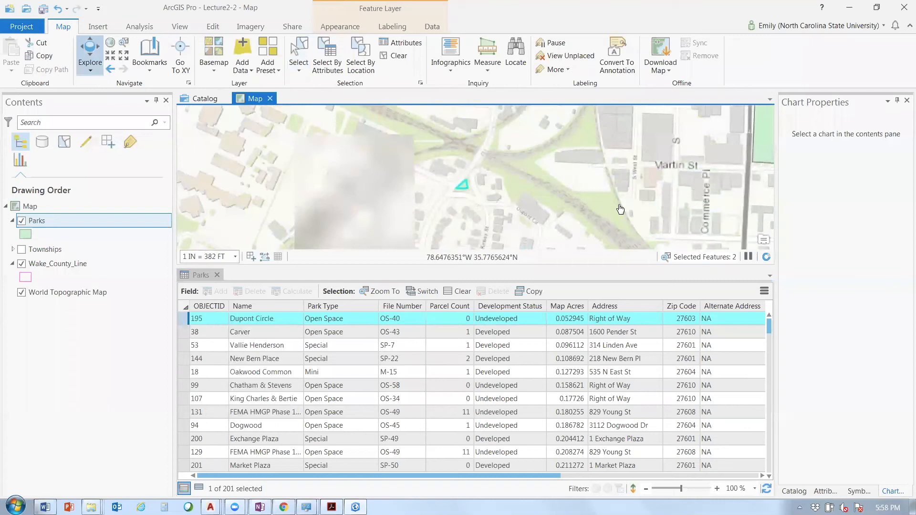
pyautogui.scroll(-1, 530, 138)
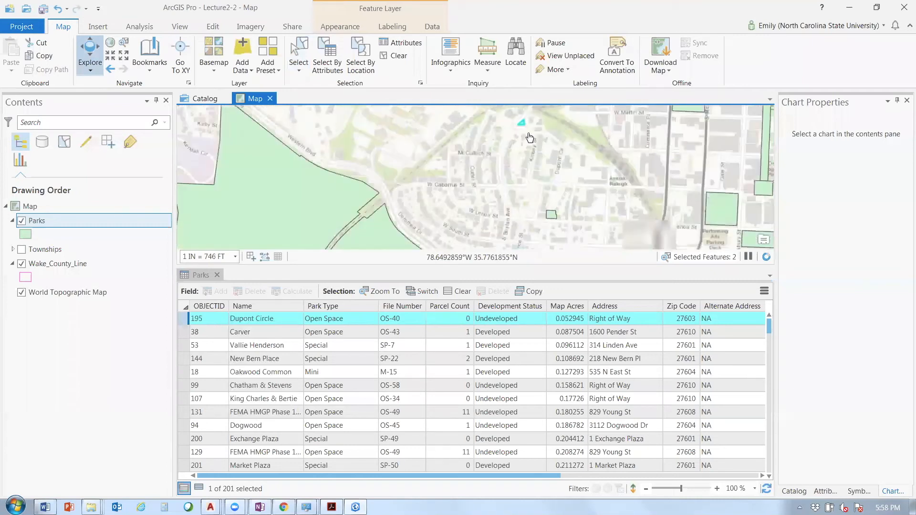
pyautogui.scroll(2, 513, 220)
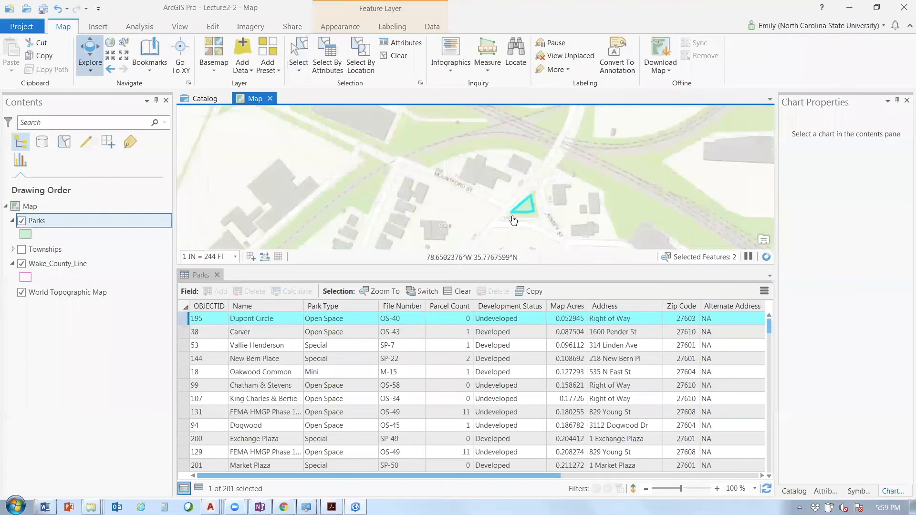
pyautogui.scroll(2, 431, 156)
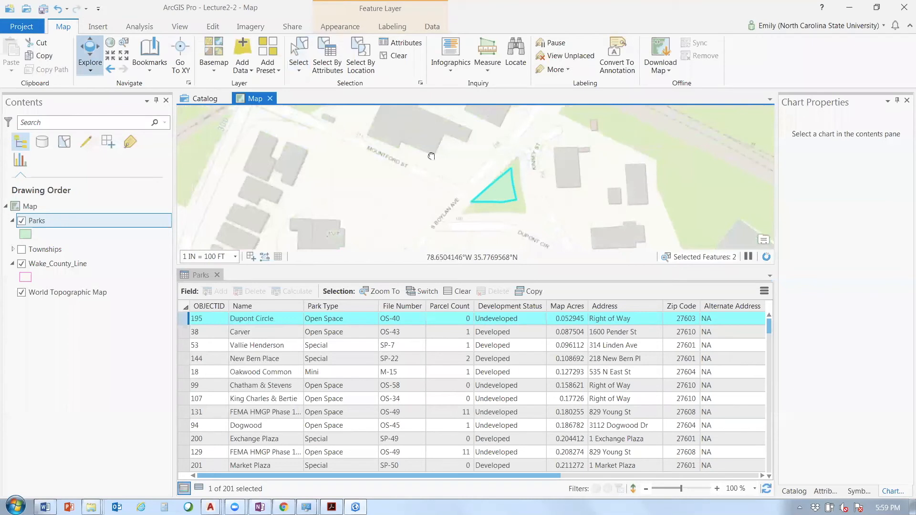
pyautogui.scroll(-1, 444, 199)
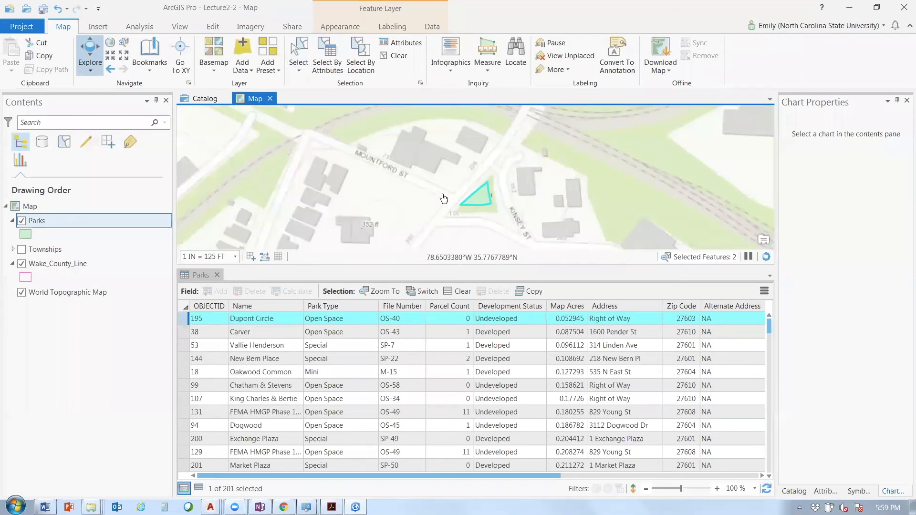
# Select the Lake Wheeler record at the end of the Parks table, zoom the map to it, and review its area and length fields
pyautogui.scroll(-1, 444, 198)
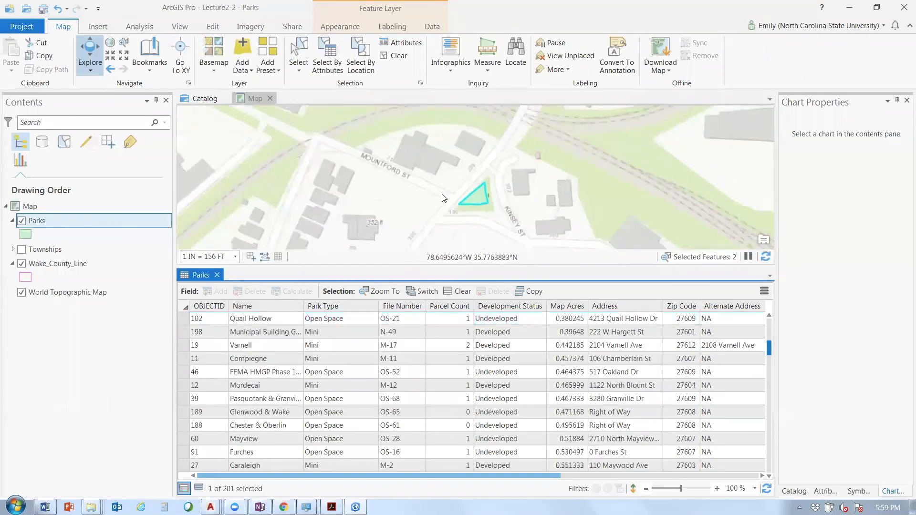
pyautogui.moveTo(768, 348); pyautogui.dragTo(768, 465)
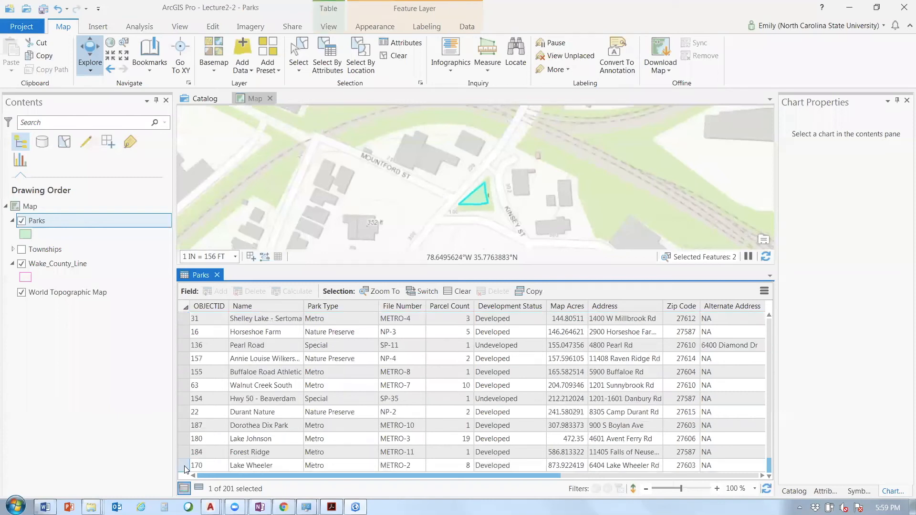
pyautogui.doubleClick(186, 470)
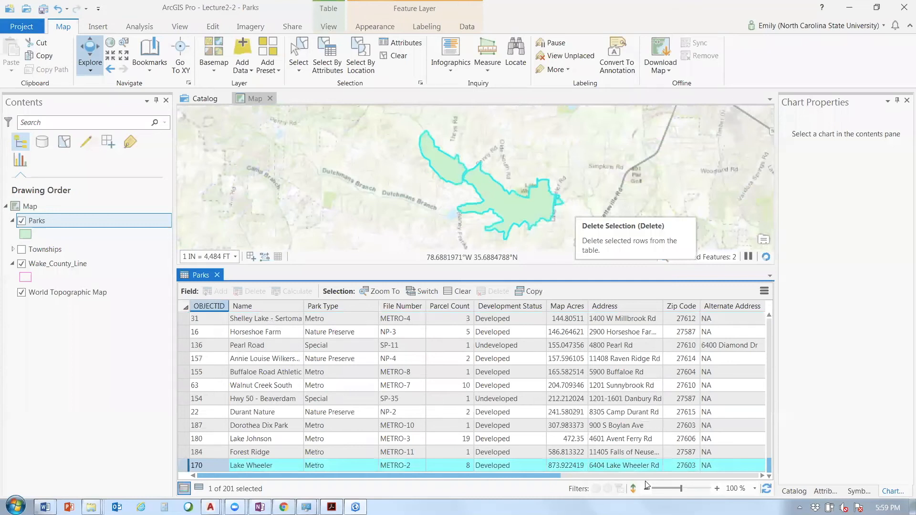
pyautogui.hscroll(3, 647, 485)
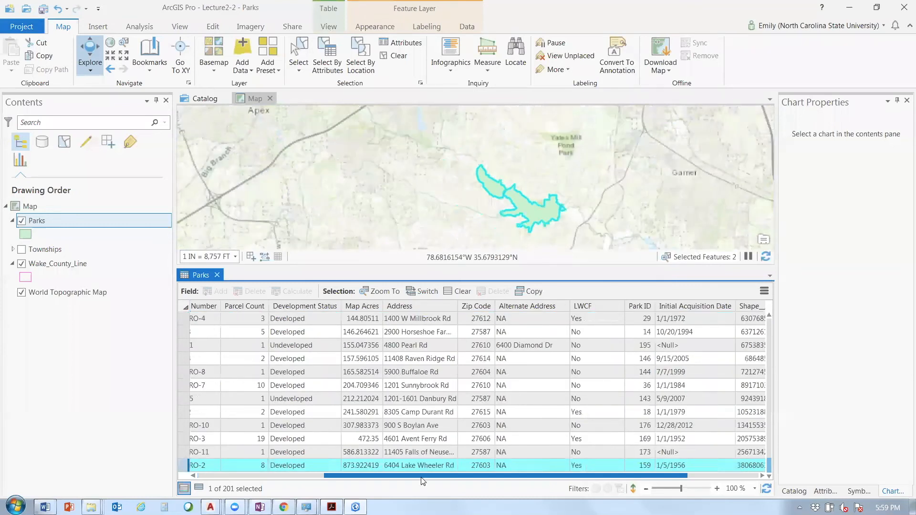
pyautogui.hscroll(-2, 422, 478)
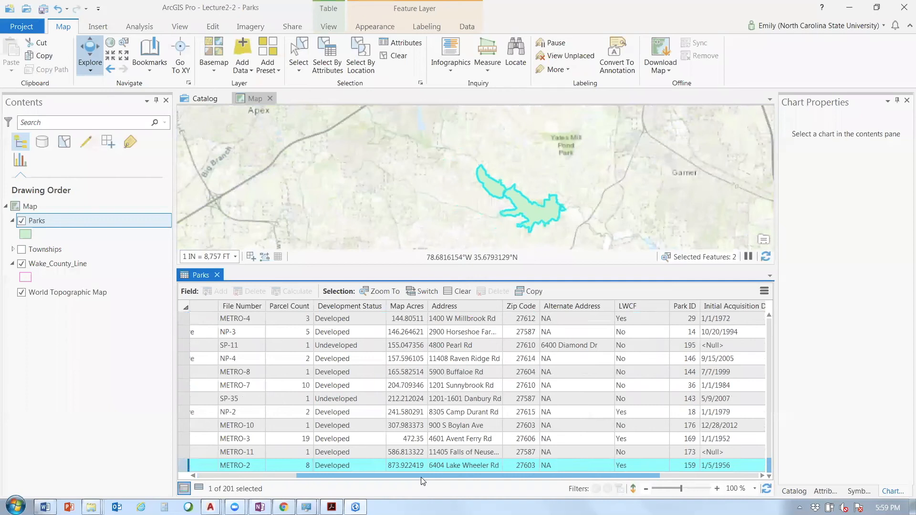
pyautogui.moveTo(420, 477); pyautogui.dragTo(709, 467)
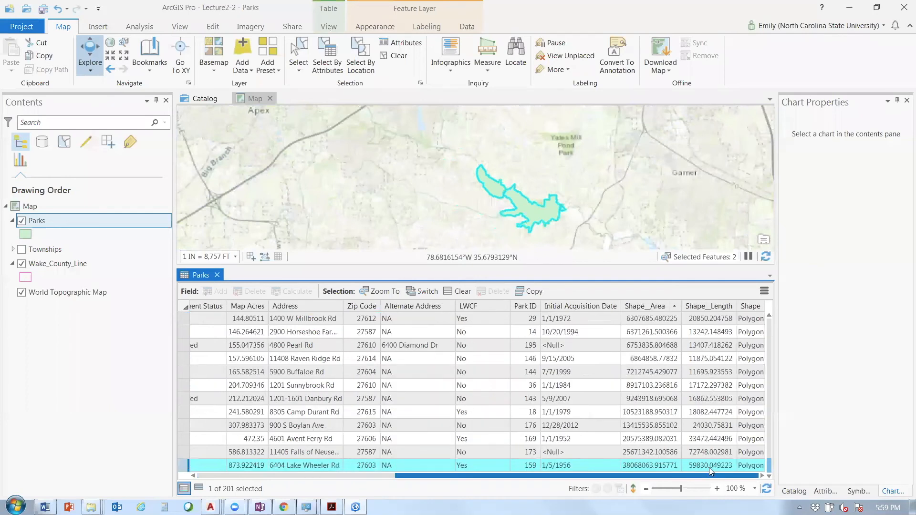
# Sort the Parks table by Initial Acquisition Date from newest to oldest, and select and zoom to Pullen, the park with the earliest date
pyautogui.click(582, 308)
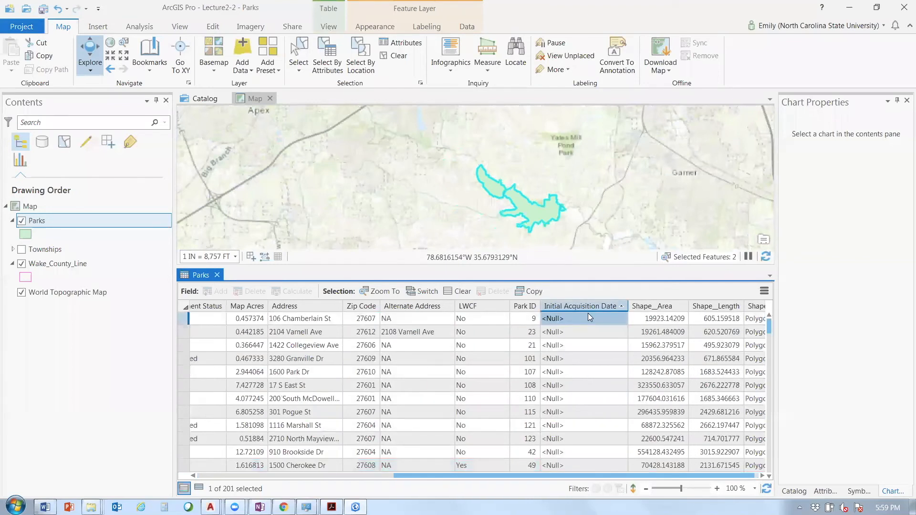
pyautogui.click(588, 312)
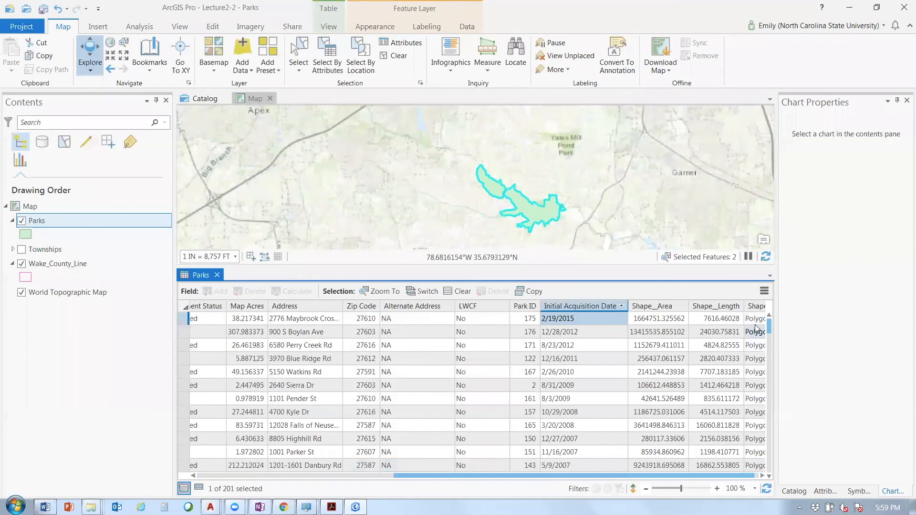
pyautogui.moveTo(769, 325); pyautogui.dragTo(773, 473)
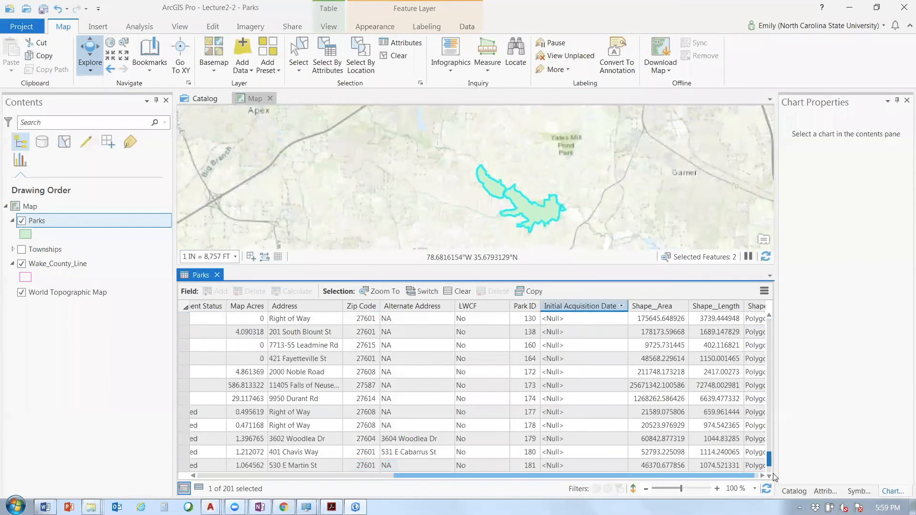
pyautogui.moveTo(773, 473); pyautogui.dragTo(773, 434)
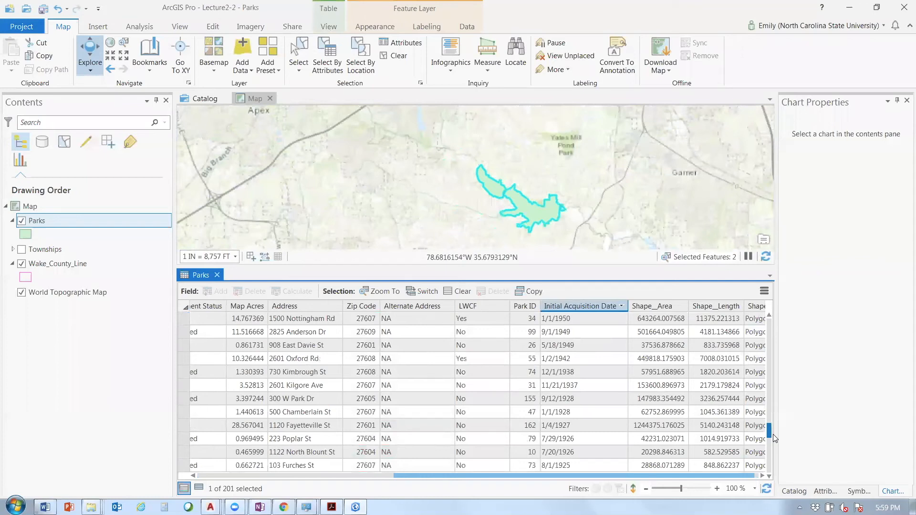
pyautogui.moveTo(773, 434); pyautogui.dragTo(773, 438)
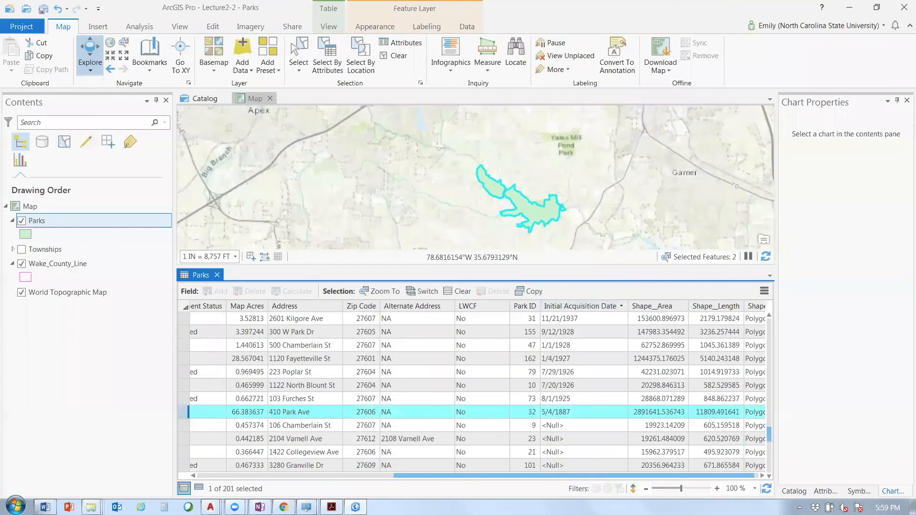
pyautogui.click(195, 475)
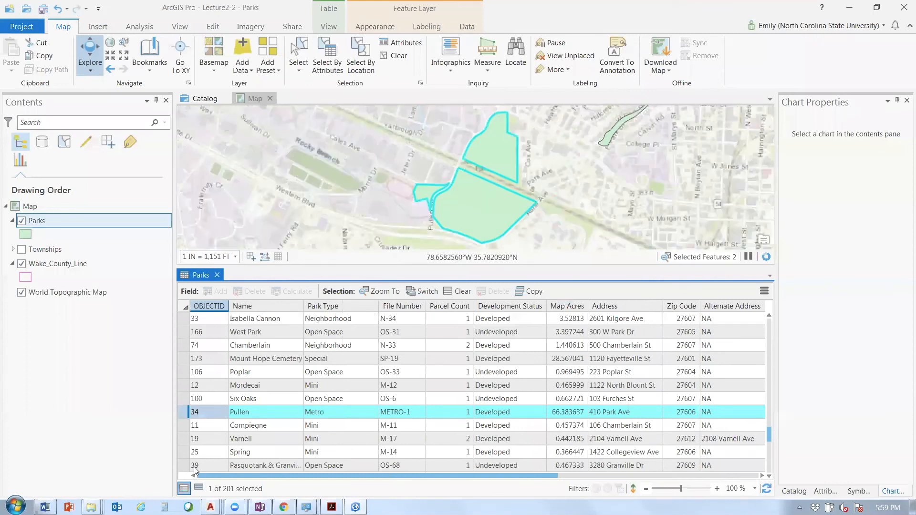
pyautogui.scroll(-3, 489, 208)
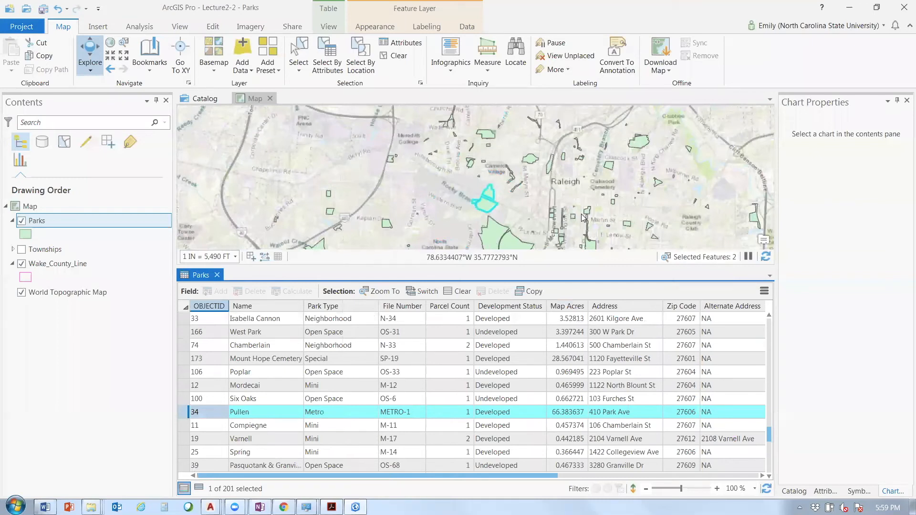
# Go to the RDU bookmark and select the parks around the airport with a selection rectangle on the map
pyautogui.click(496, 178)
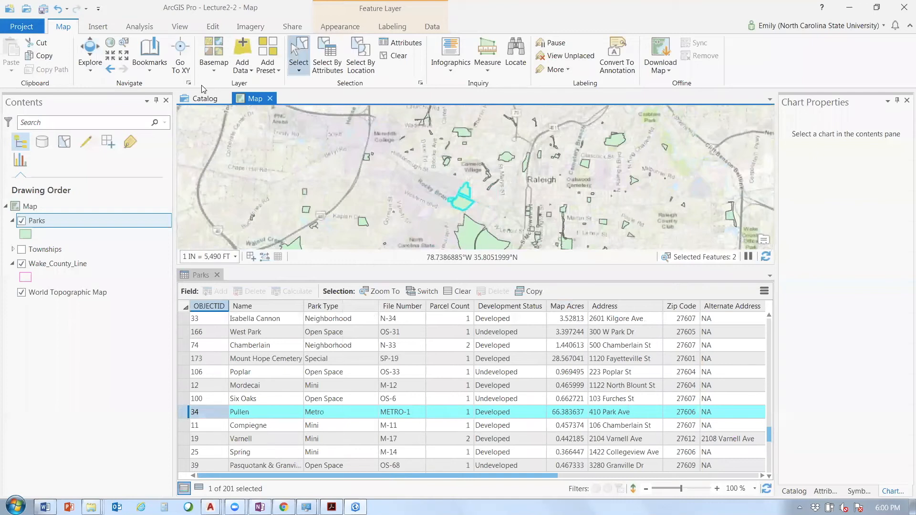
pyautogui.click(149, 58)
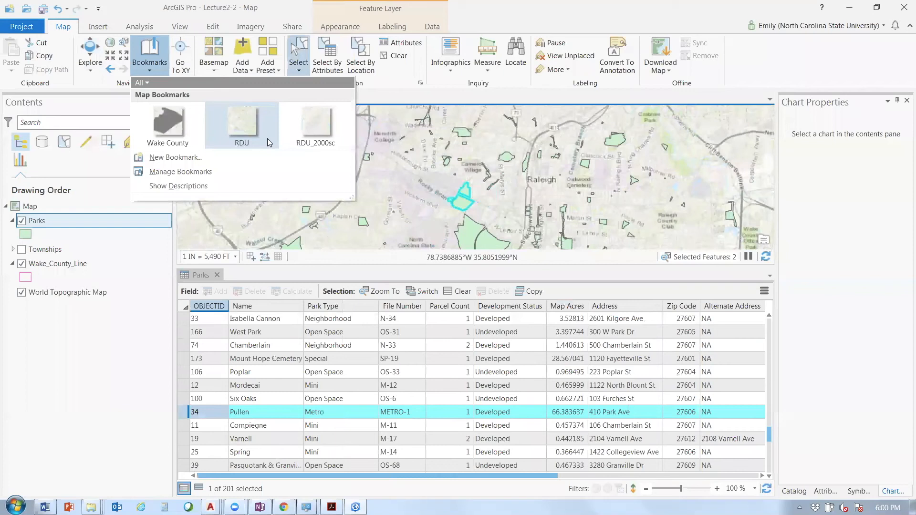
pyautogui.click(268, 139)
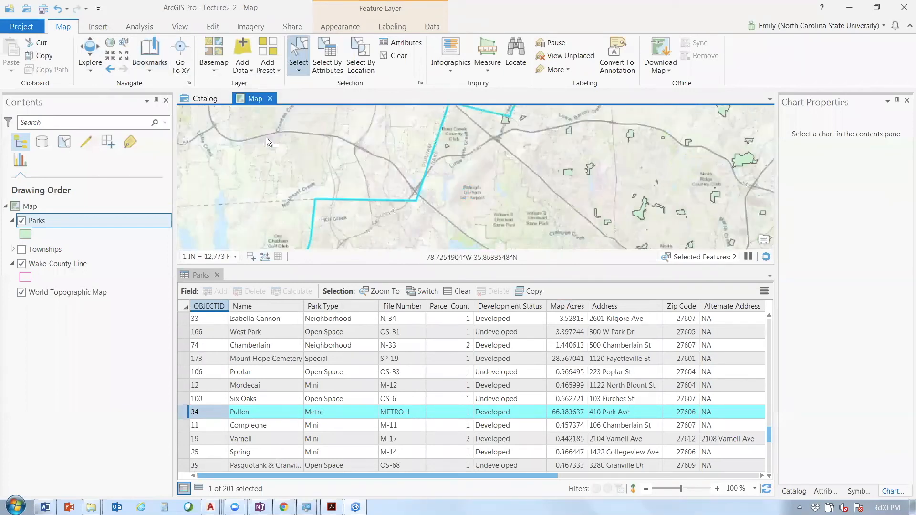
pyautogui.scroll(-1, 365, 123)
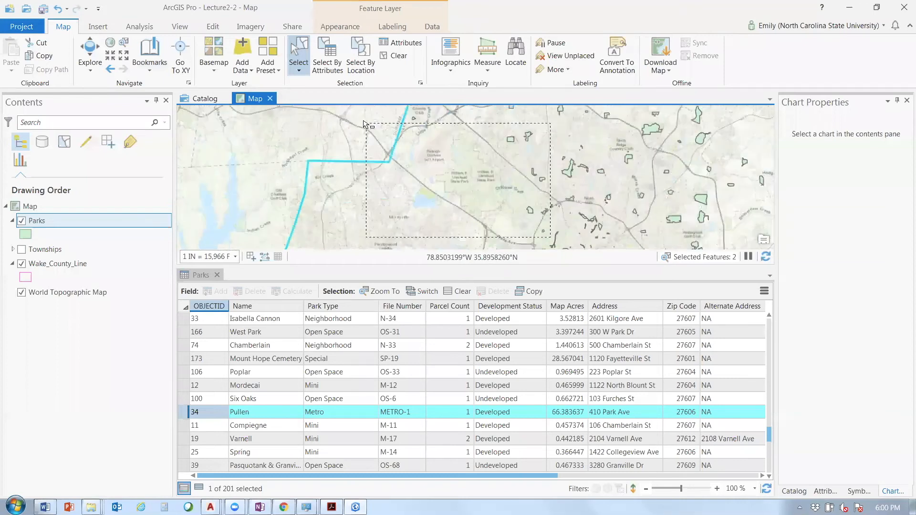
pyautogui.moveTo(365, 124); pyautogui.dragTo(364, 106)
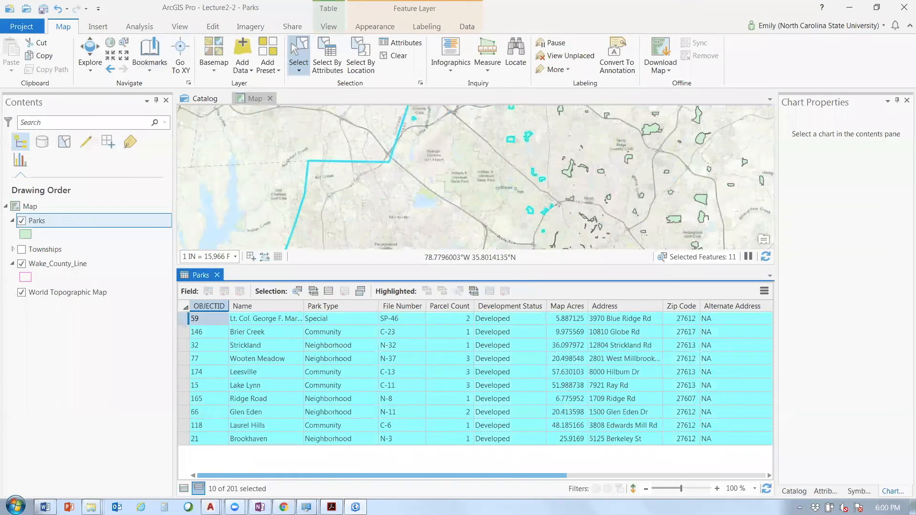
# Review all attribute fields of the selected parks near the airport, and clear the map selection
pyautogui.moveTo(523, 480); pyautogui.dragTo(769, 460)
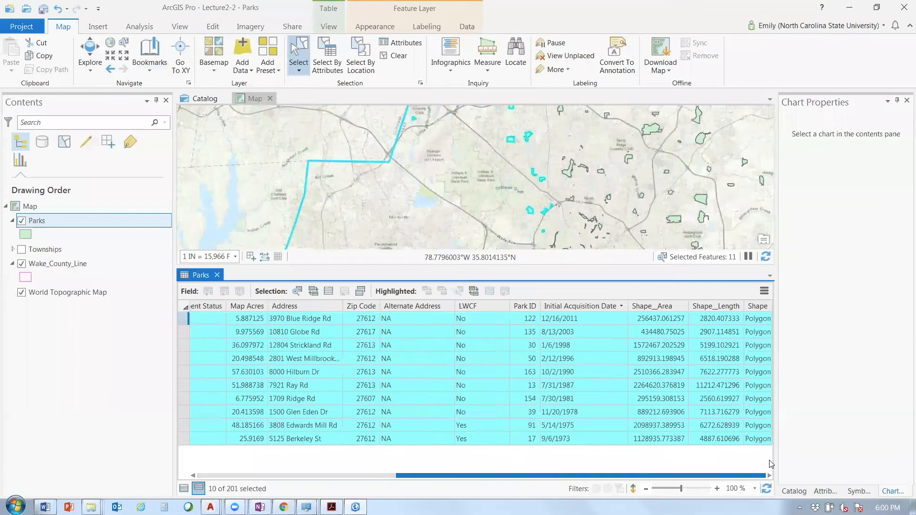
pyautogui.moveTo(718, 475); pyautogui.dragTo(511, 475)
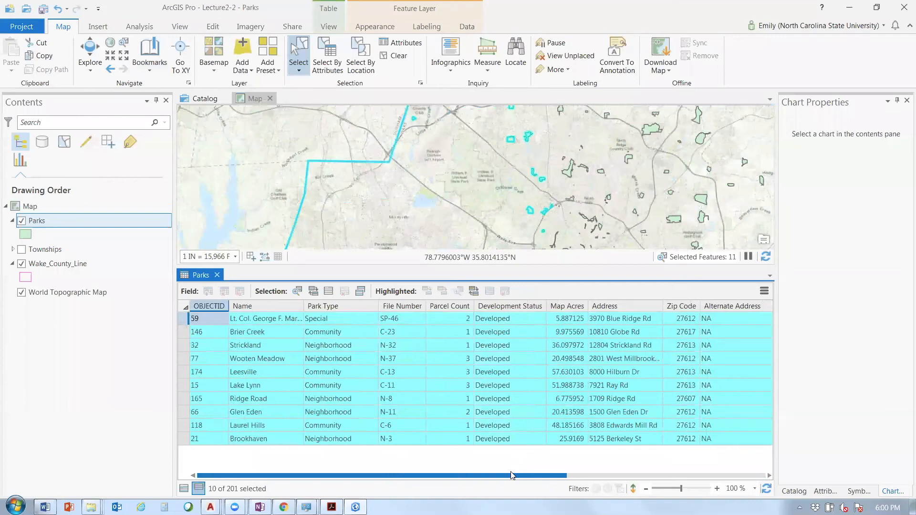
pyautogui.moveTo(329, 309)
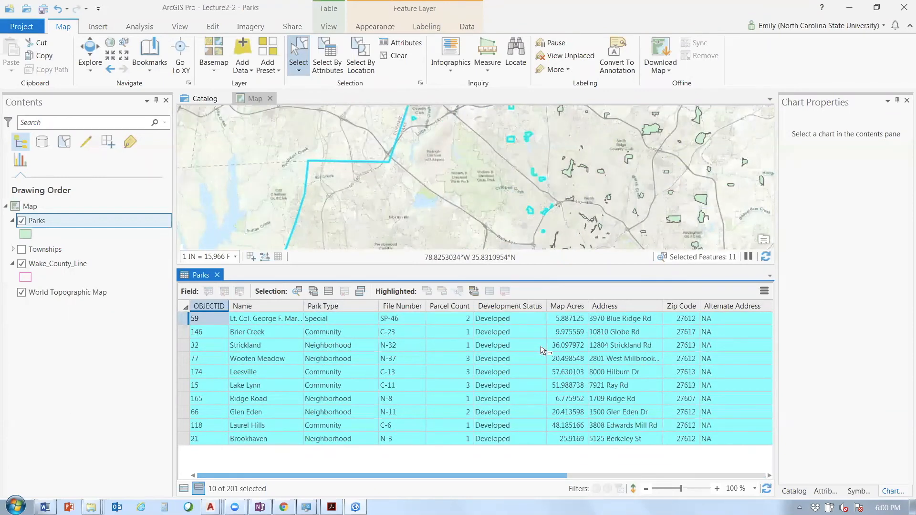
pyautogui.click(395, 208)
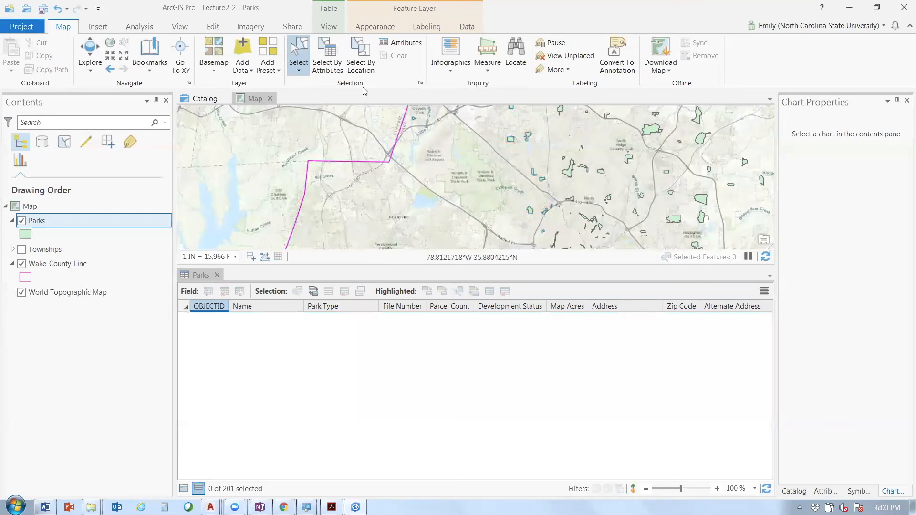
# Open Select Layer By Attribute, show all Parks records, and set Parks as the input layer with New selection as the selection type
pyautogui.click(329, 63)
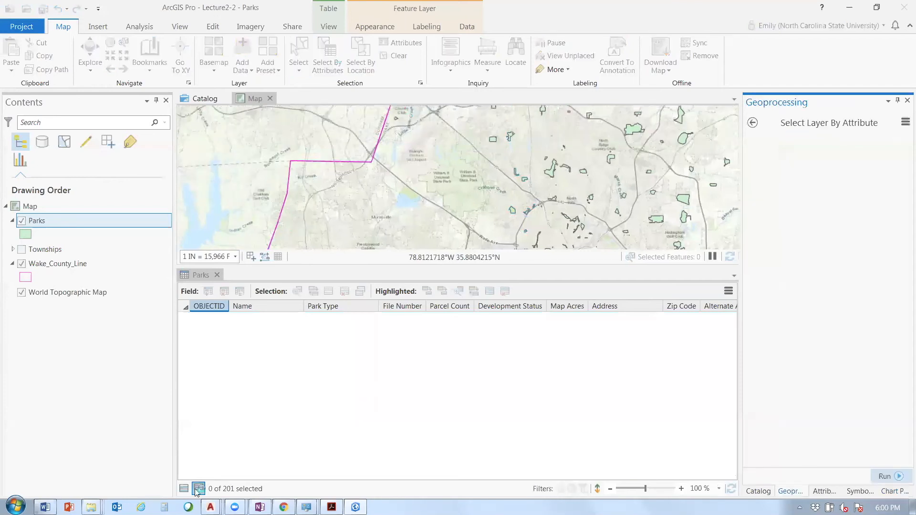
pyautogui.click(543, 353)
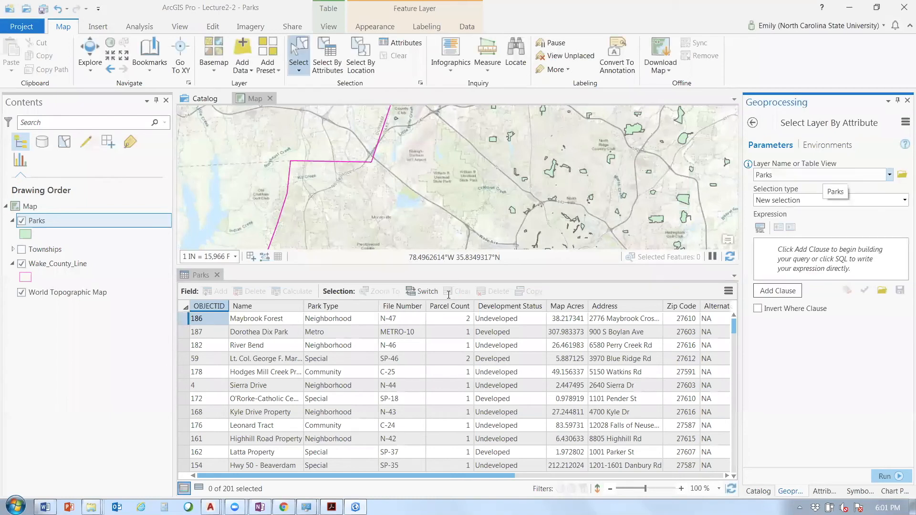
pyautogui.click(890, 175)
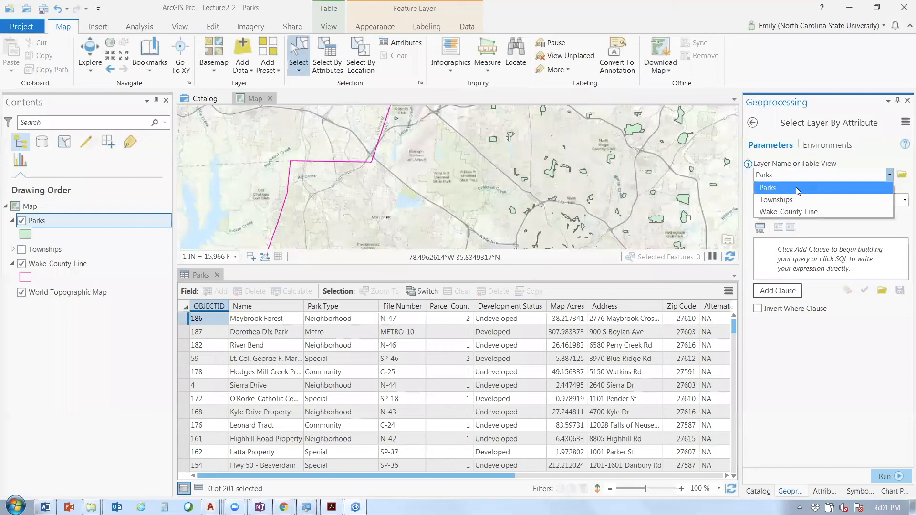
pyautogui.click(798, 189)
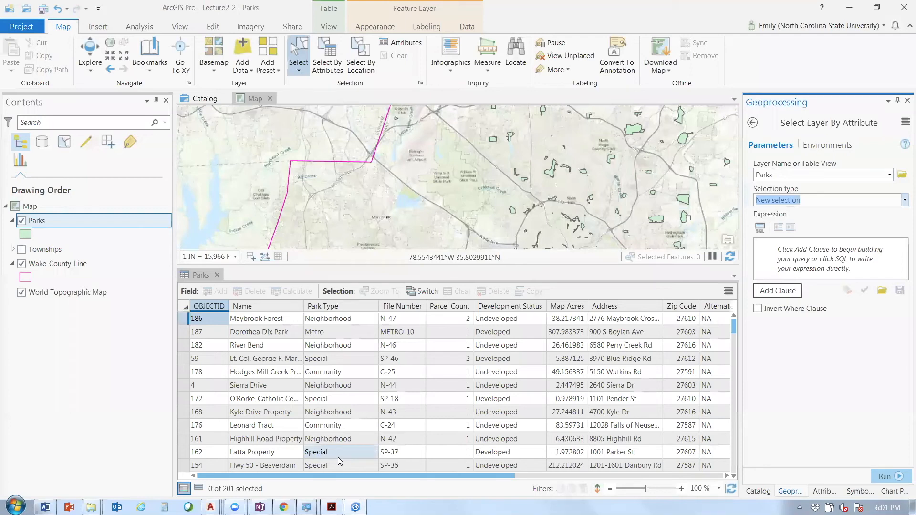
pyautogui.click(903, 200)
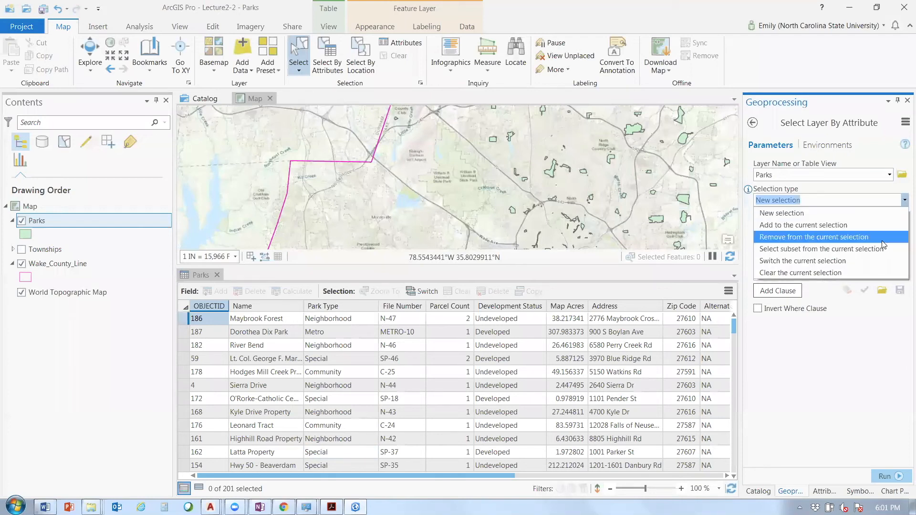
pyautogui.click(748, 258)
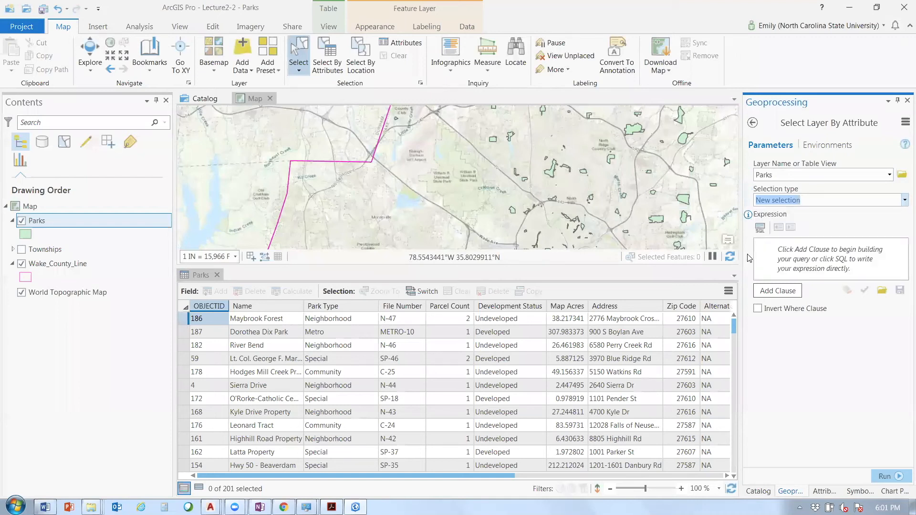
pyautogui.click(762, 231)
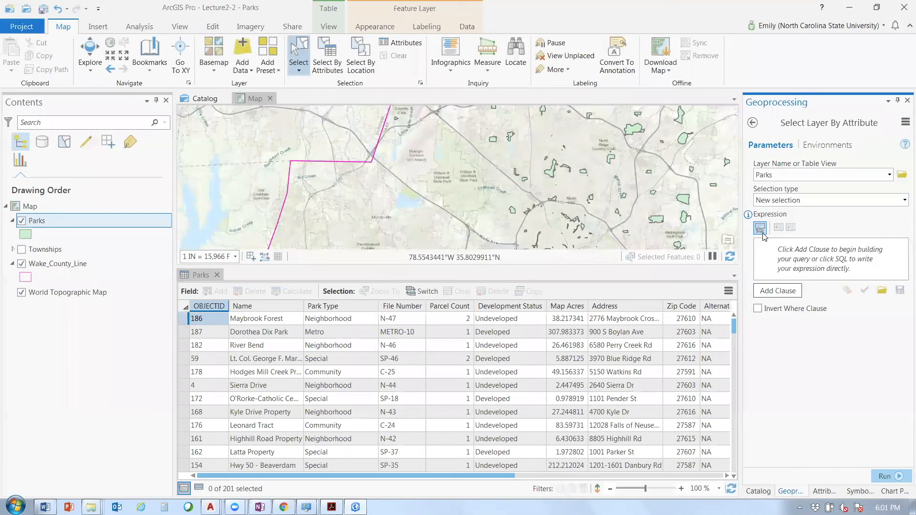
# Add the clause "Park Type is Equal to Greenway" to the selection expression
pyautogui.click(778, 292)
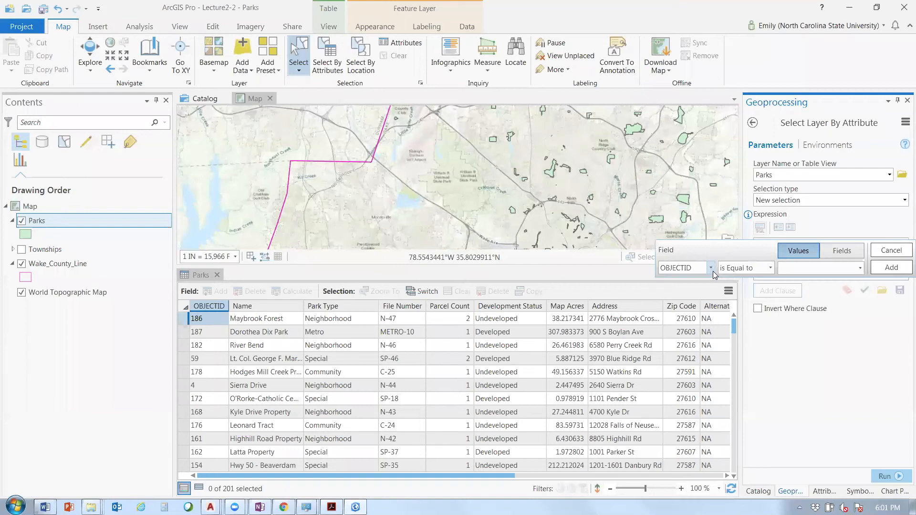
pyautogui.click(711, 268)
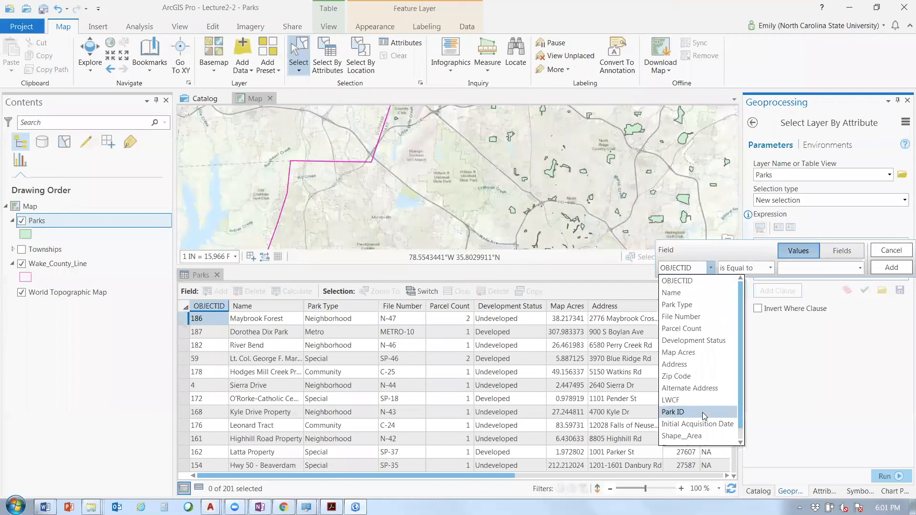
pyautogui.click(703, 306)
pyautogui.click(860, 268)
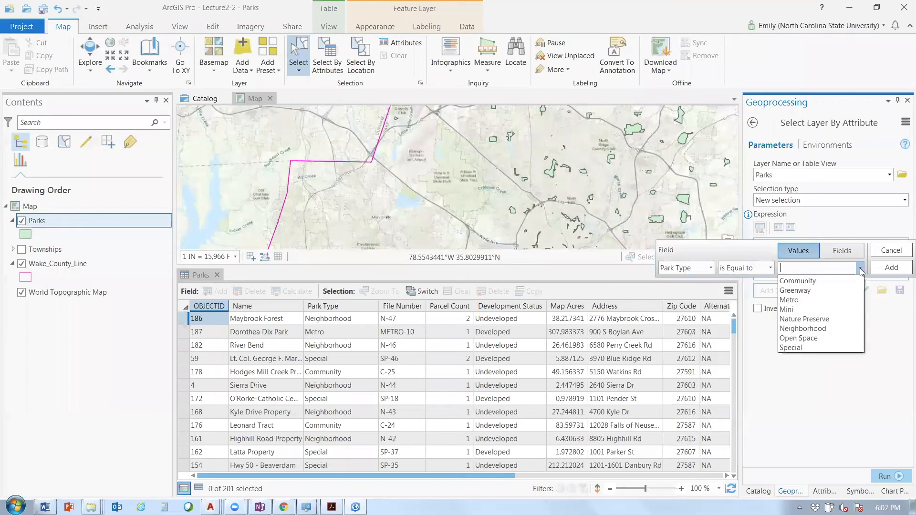
pyautogui.click(854, 290)
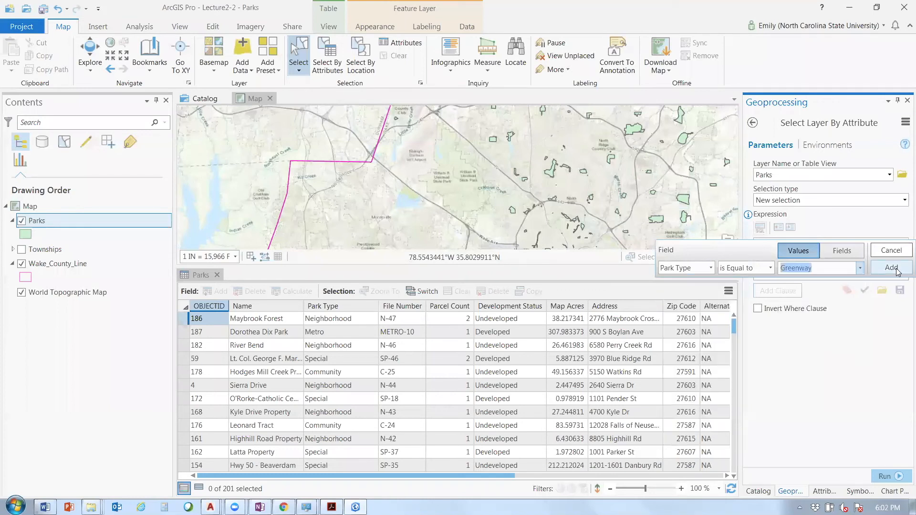
pyautogui.click(892, 268)
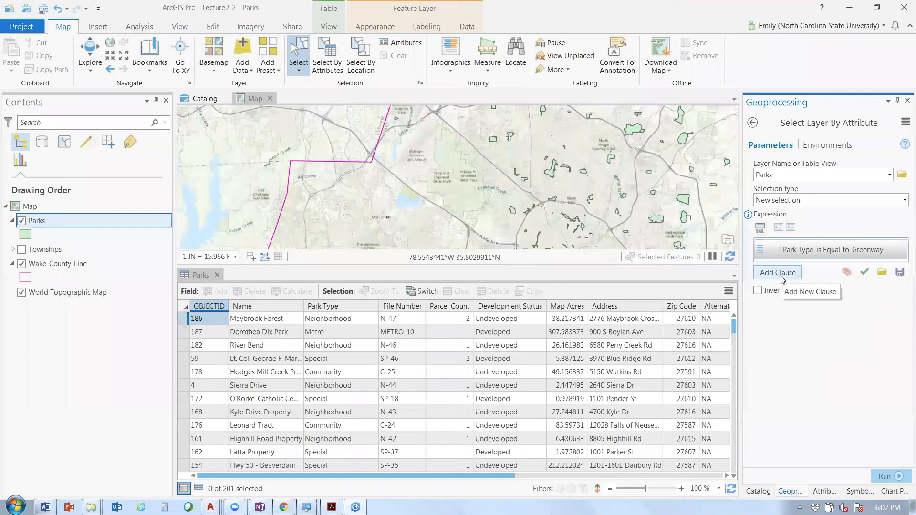
# Start a second clause in the selection expression and review the dates available for the Initial Acquisition Date field
pyautogui.click(781, 276)
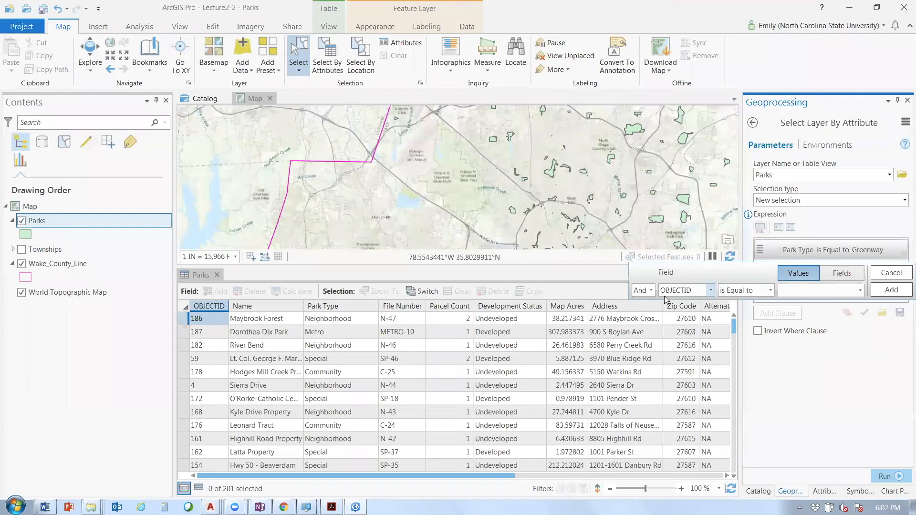
pyautogui.click(712, 291)
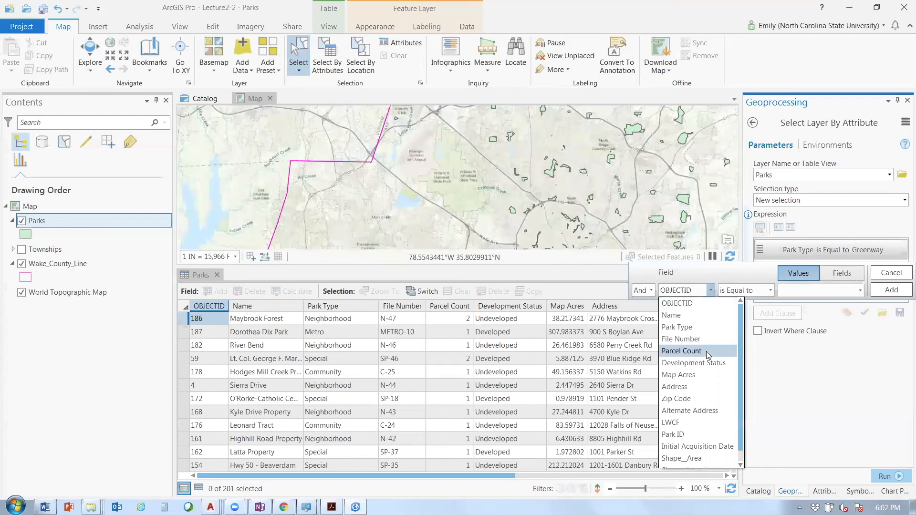
pyautogui.scroll(-1, 711, 433)
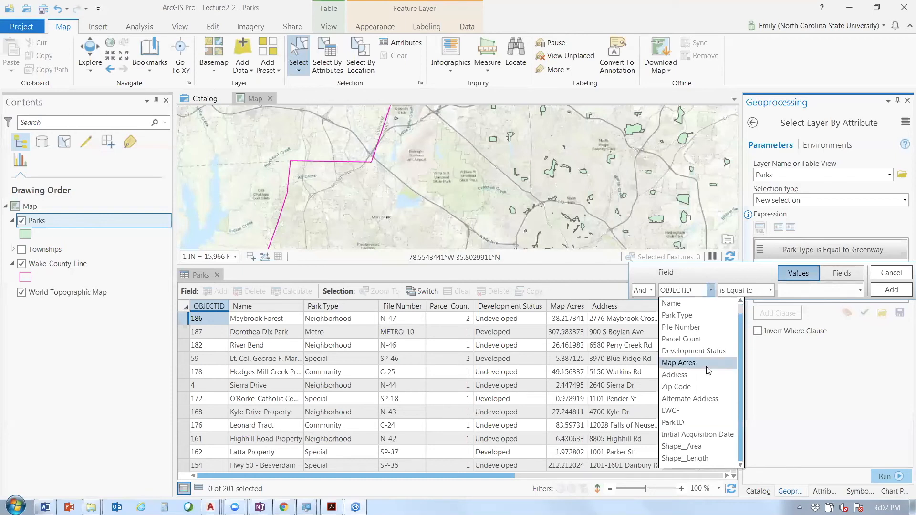
pyautogui.click(706, 367)
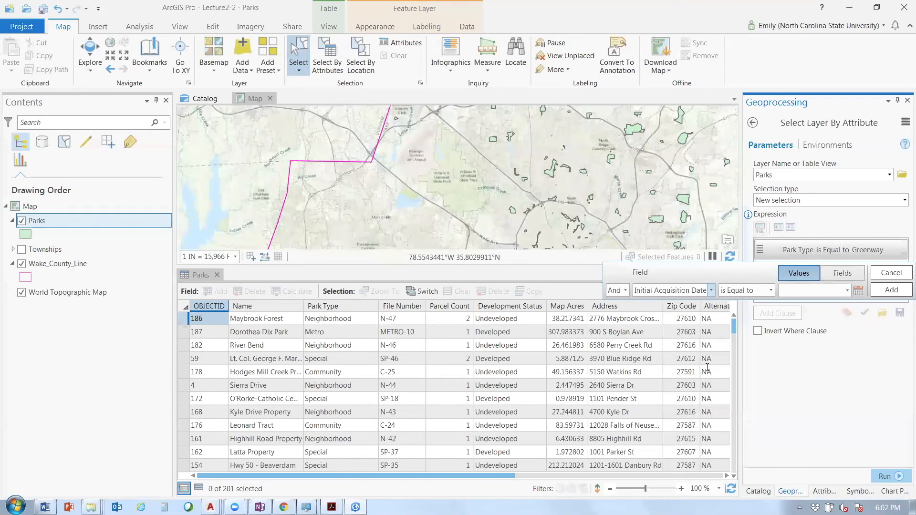
pyautogui.click(800, 293)
pyautogui.click(848, 291)
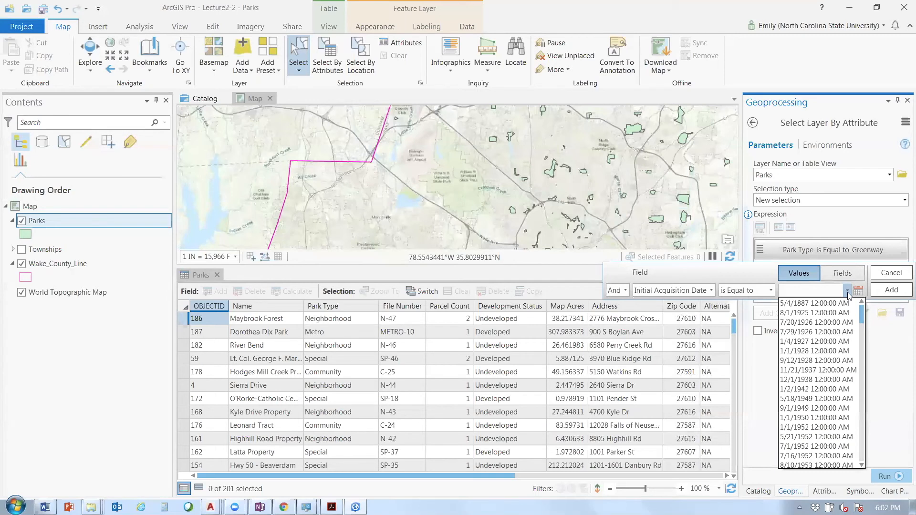
pyautogui.click(847, 292)
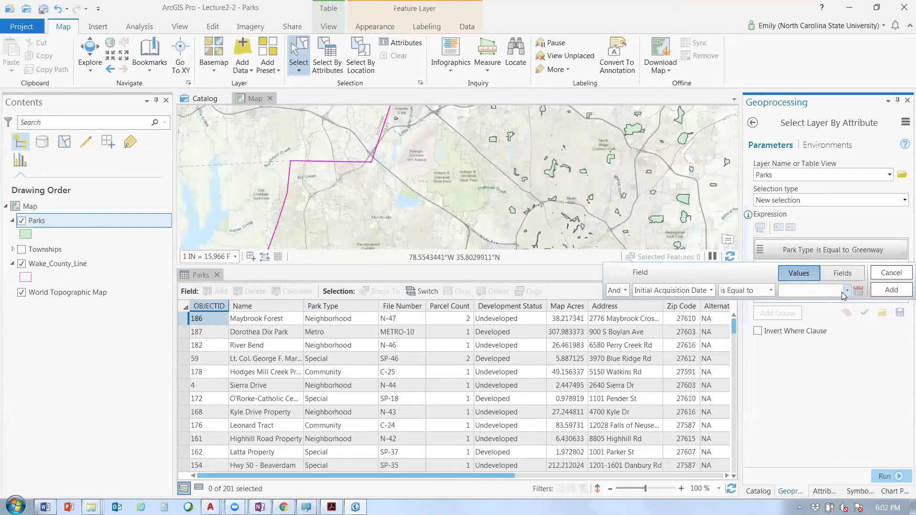
# Complete the second clause of the selection expression as "And Zip Code is Equal to 27605"
pyautogui.click(711, 290)
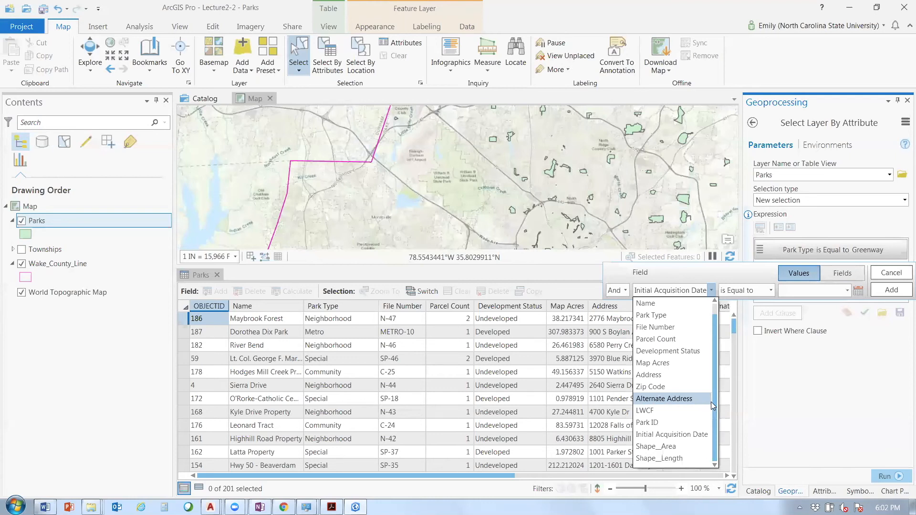
pyautogui.click(651, 386)
pyautogui.click(860, 290)
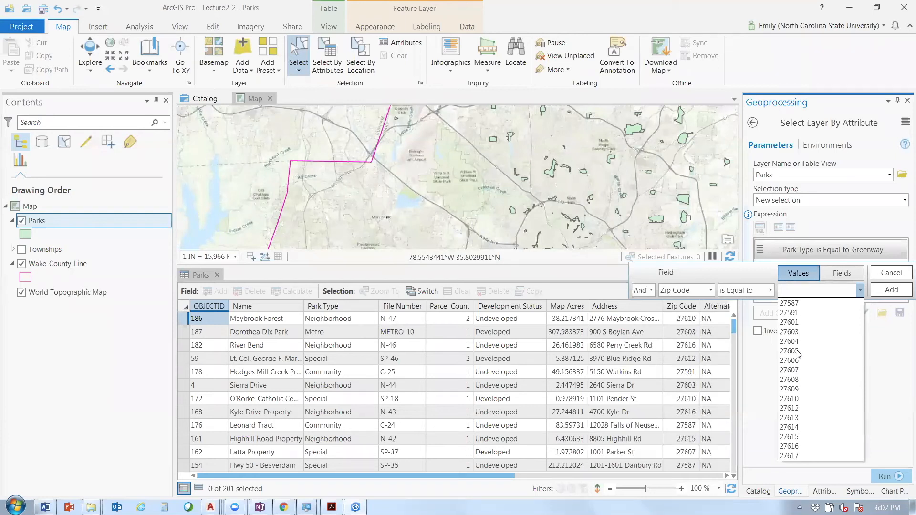
pyautogui.click(790, 351)
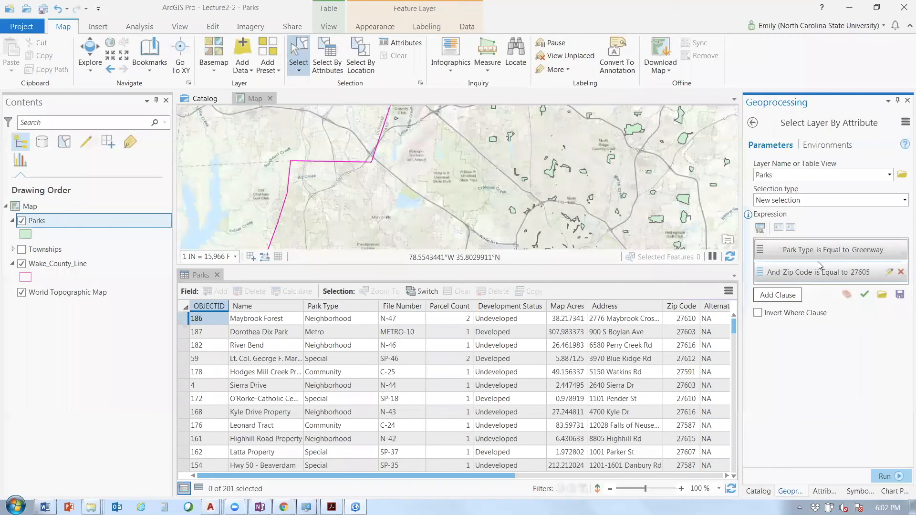
# Run Select Layer By Attribute on Parks and show only the selected records in the Parks table
pyautogui.click(884, 476)
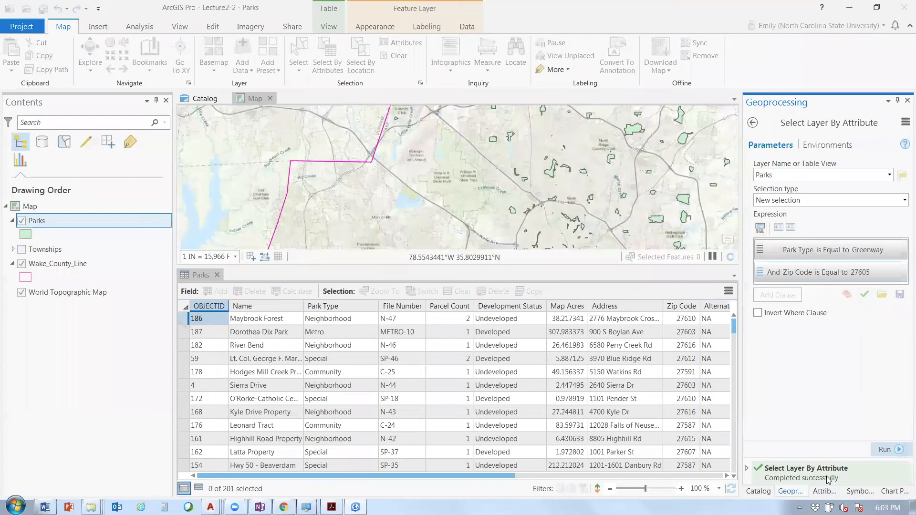
pyautogui.moveTo(828, 480)
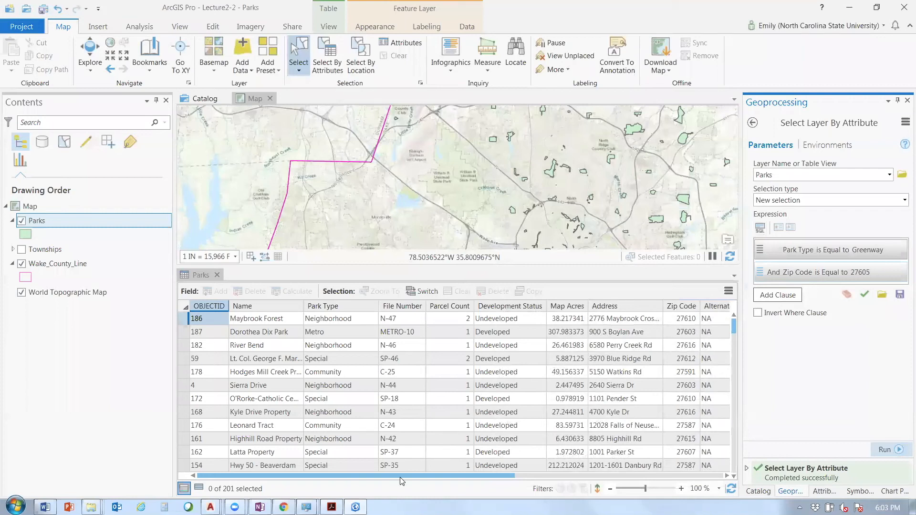
pyautogui.click(199, 488)
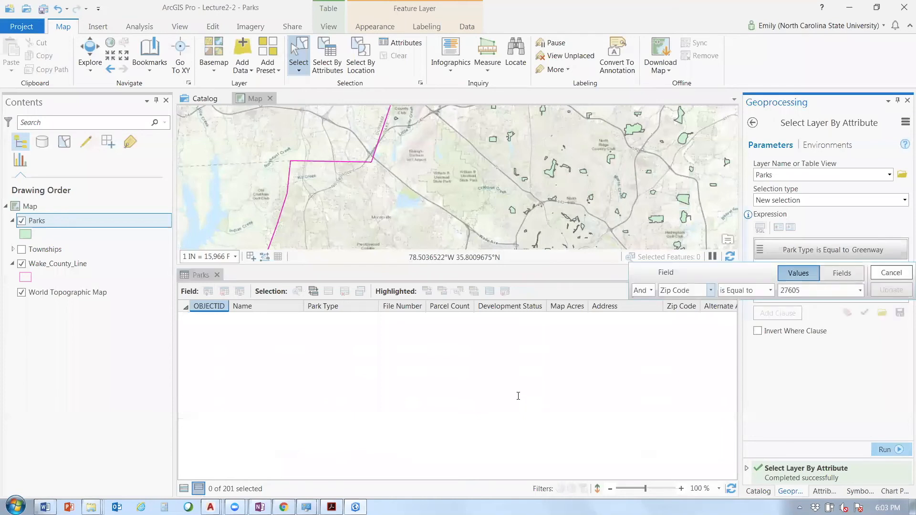
# Change the value of the Zip Code clause to 27608 and update the expression
pyautogui.click(851, 291)
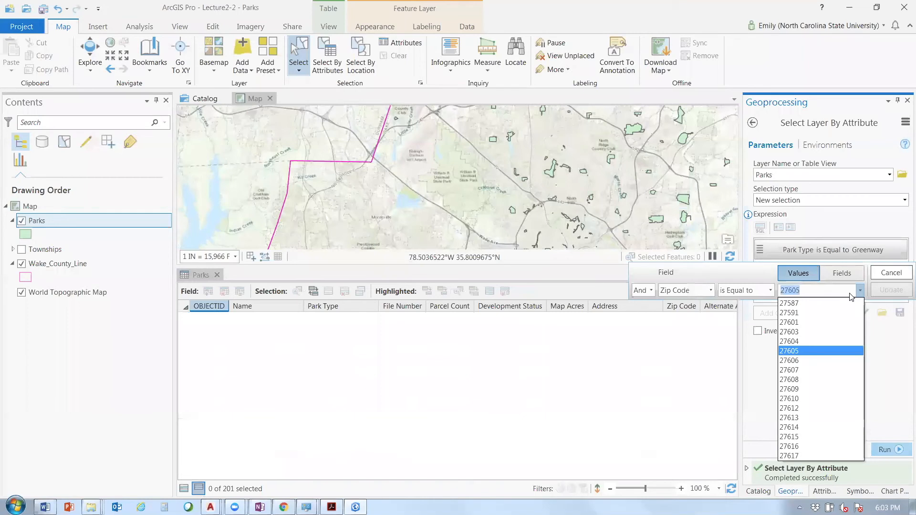
pyautogui.click(806, 379)
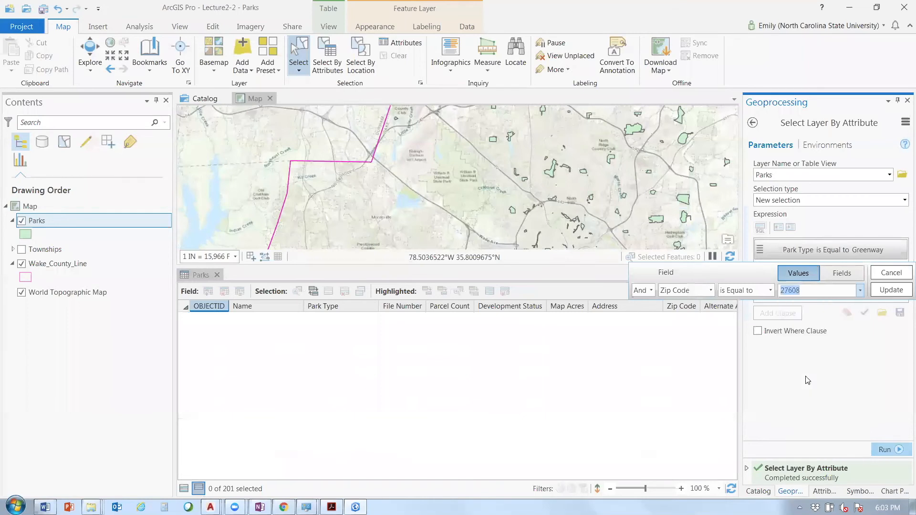
pyautogui.press('Return')
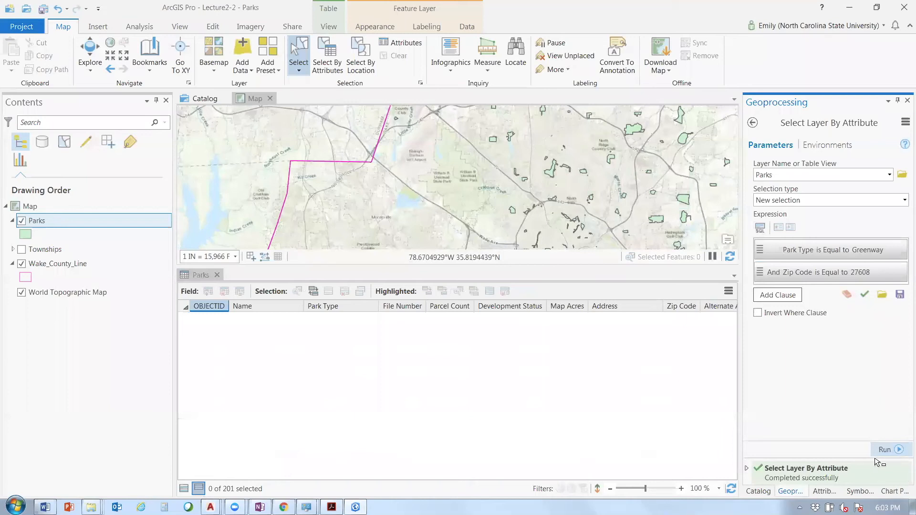
# Sort the Parks table by Park Type and select the greenway record with OBJECTID 126 to check its zip code
pyautogui.scroll(-3, 463, 206)
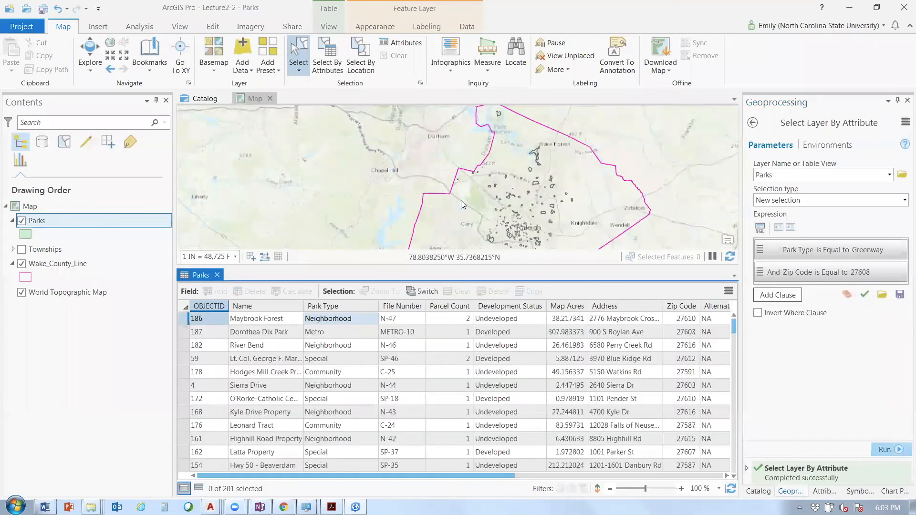
pyautogui.doubleClick(340, 306)
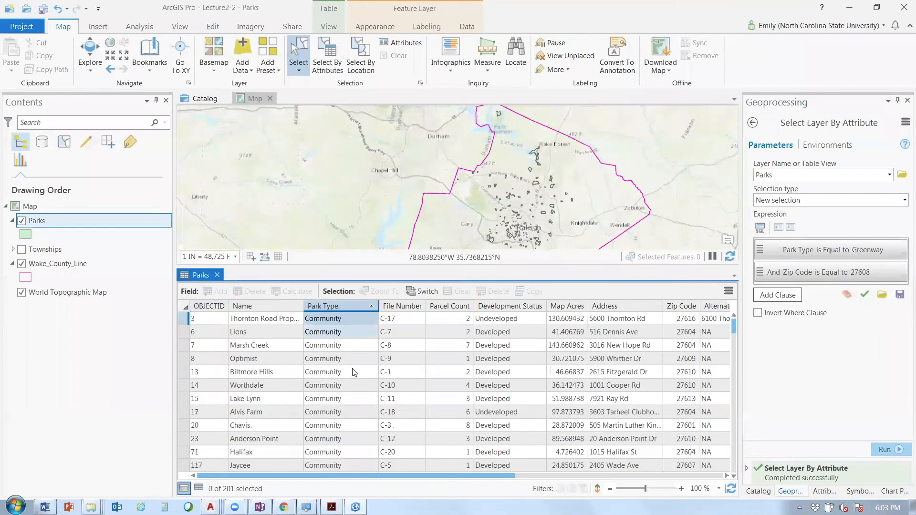
pyautogui.click(736, 402)
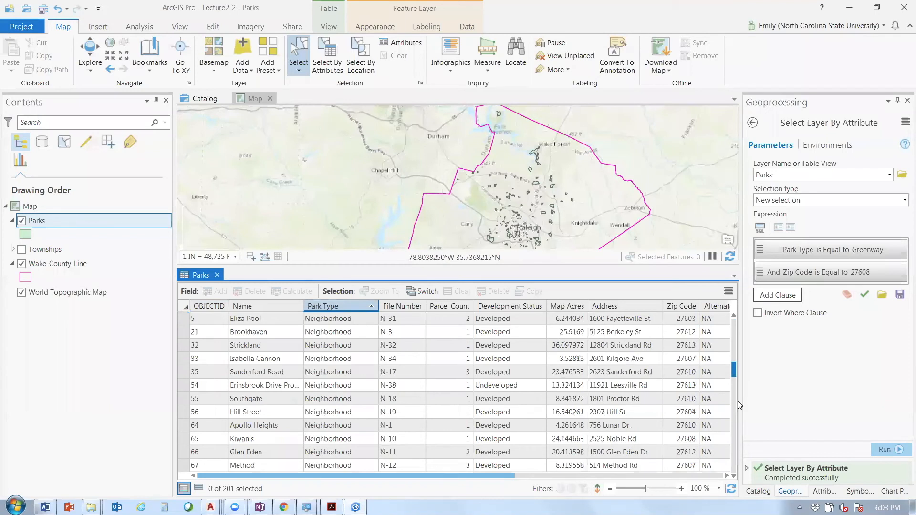
pyautogui.click(735, 405)
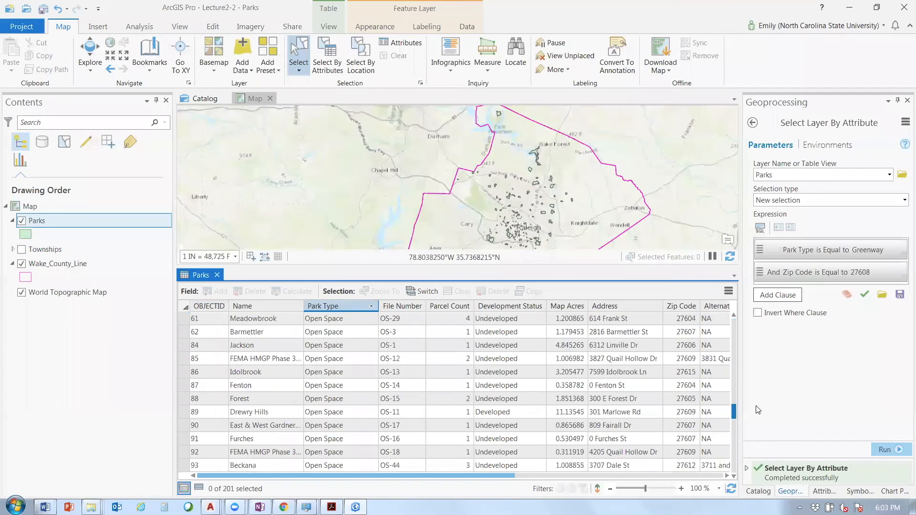
pyautogui.scroll(10, 227, 448)
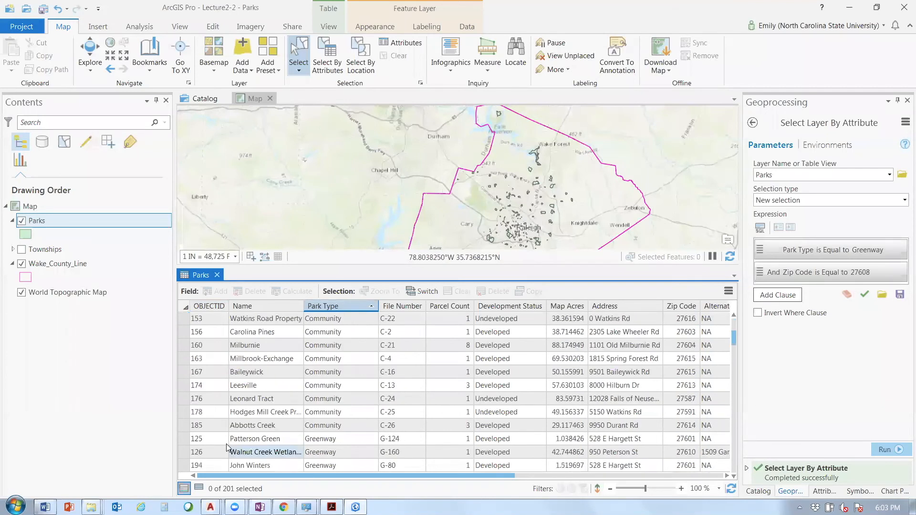
pyautogui.click(228, 451)
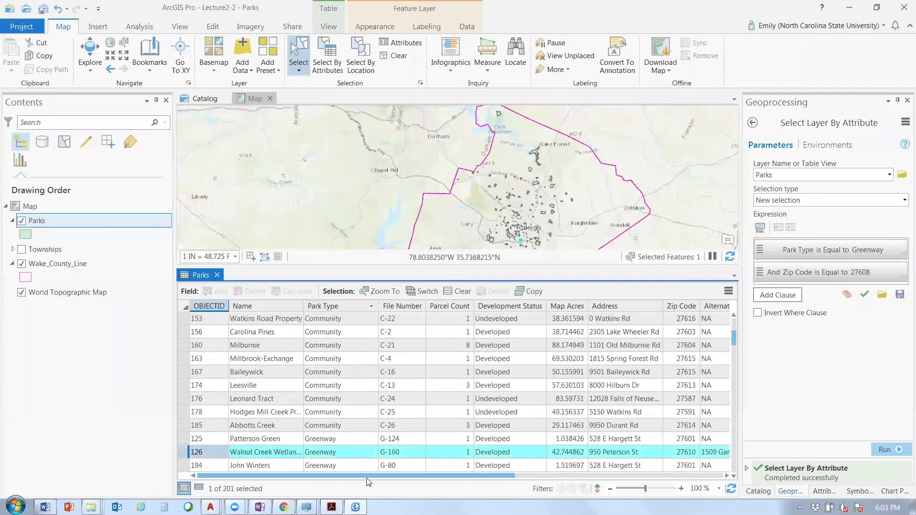
pyautogui.moveTo(366, 476); pyautogui.dragTo(420, 476)
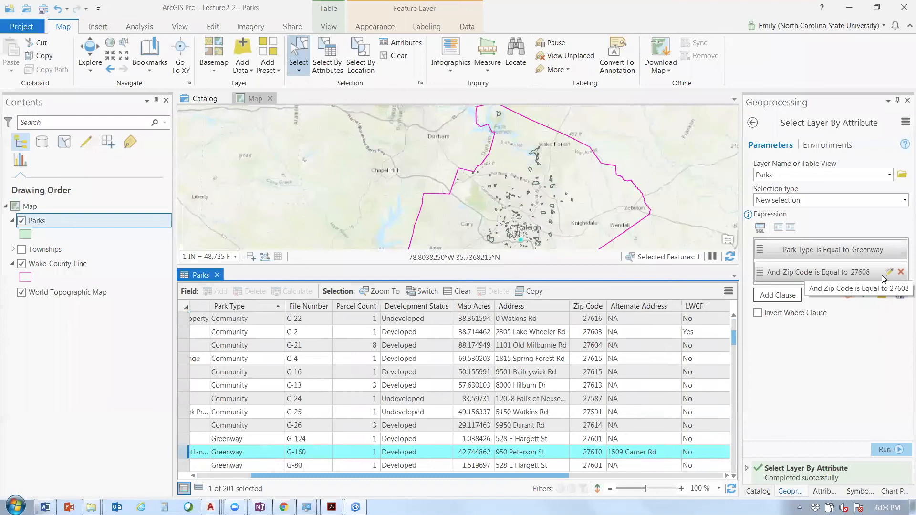
# Set the value of the Zip Code clause to 27610 and run the attribute selection on Parks
pyautogui.click(889, 272)
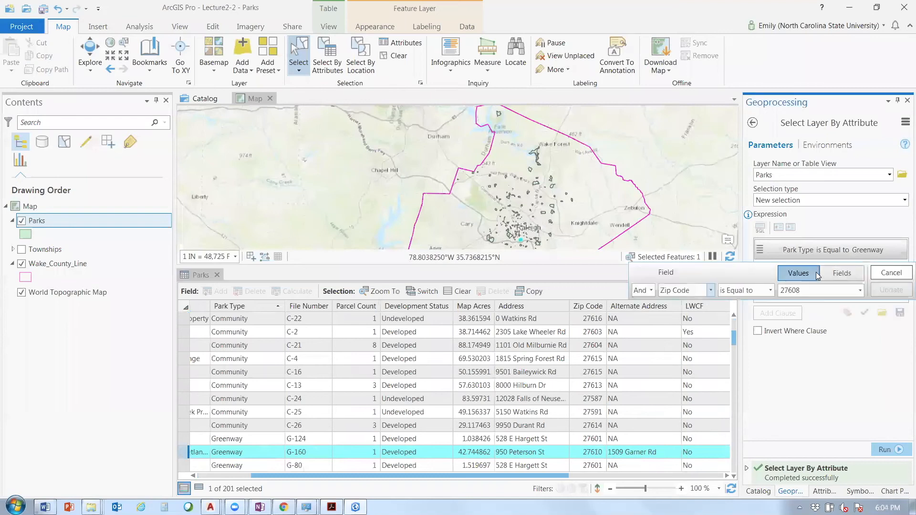
pyautogui.press('BackSpace')
pyautogui.press('BackSpace')
pyautogui.write('10')
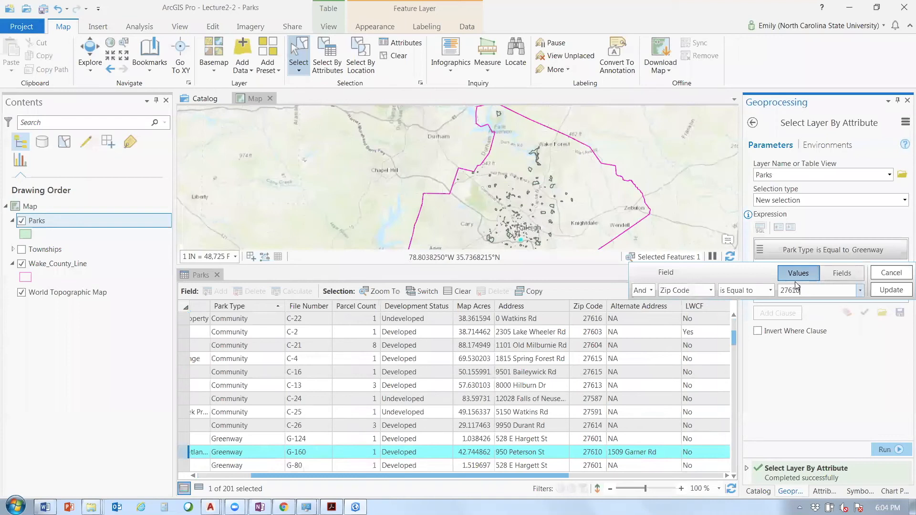
pyautogui.click(891, 289)
pyautogui.click(885, 443)
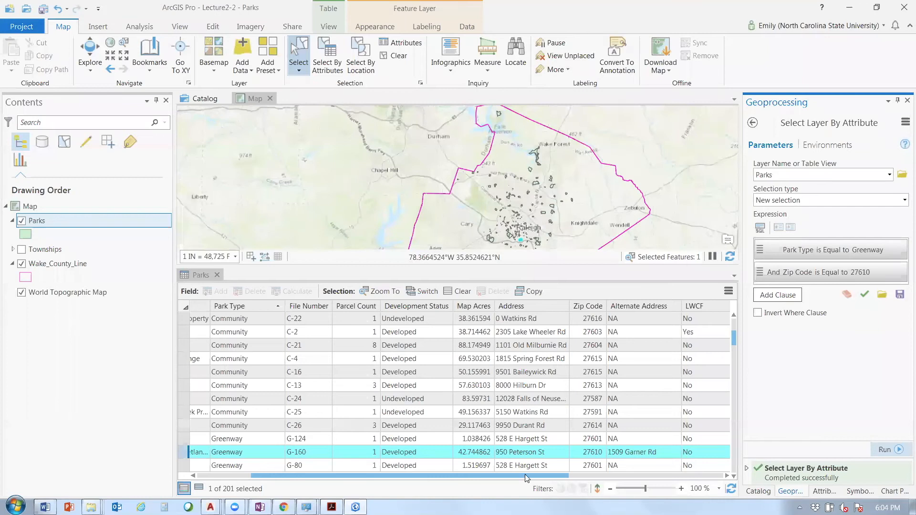
pyautogui.hscroll(-3, 458, 477)
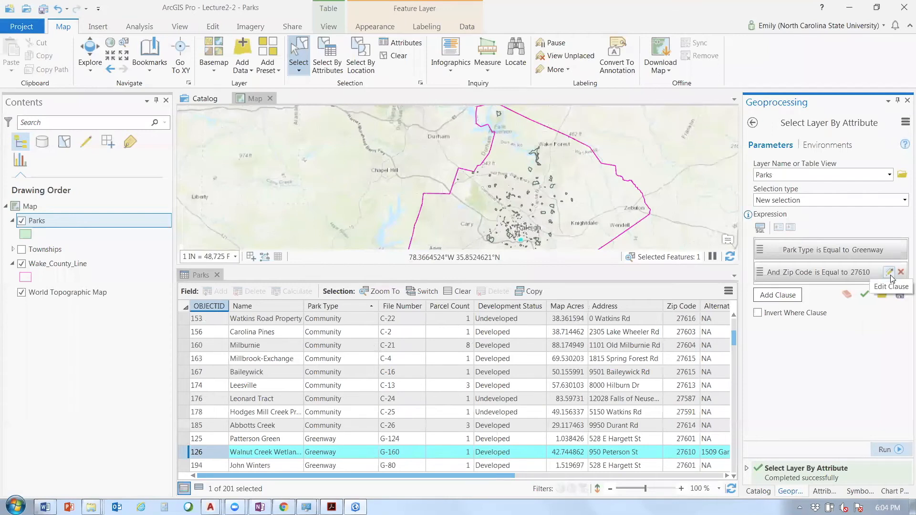
# Change the Zip Code clause of the Parks attribute query to 27601 and run the selection
pyautogui.click(889, 273)
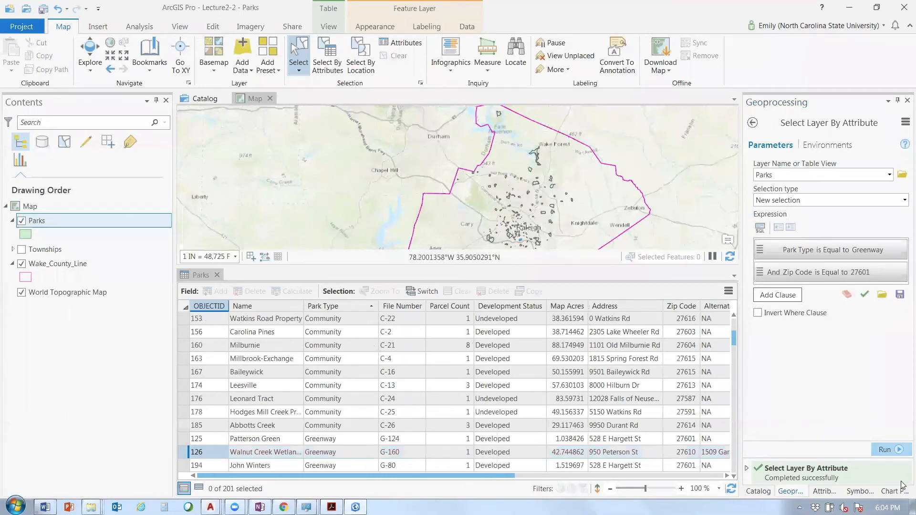
pyautogui.click(882, 451)
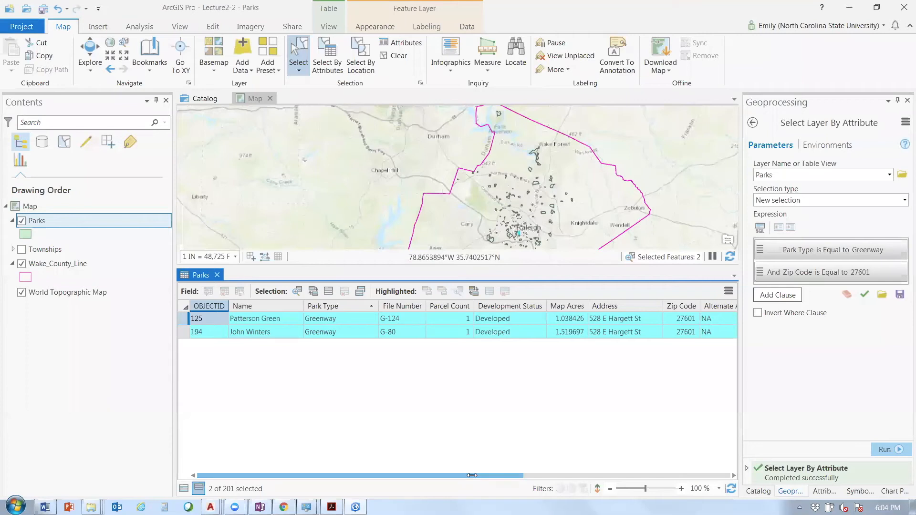
pyautogui.doubleClick(179, 331)
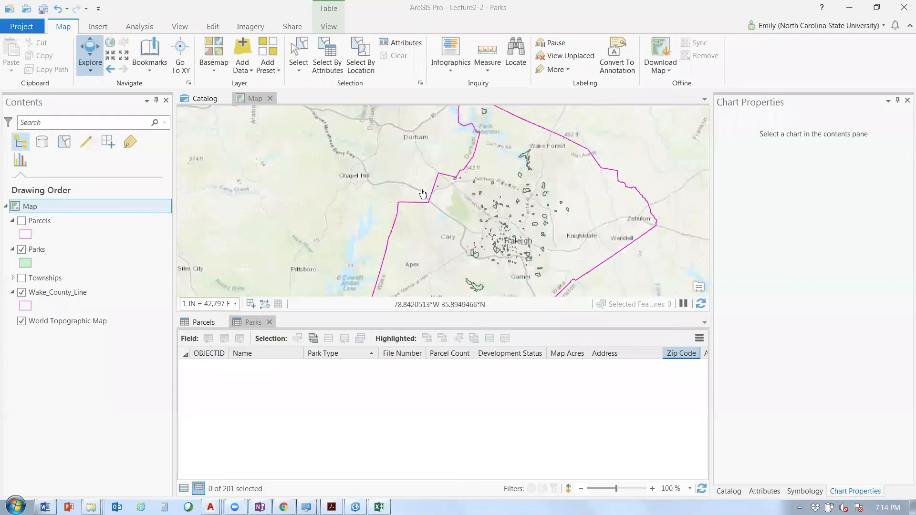
# Zoom the map to the saved RDU_2000sc bookmark around the airport
pyautogui.hotkey('alt', 'm')
pyautogui.press('b')
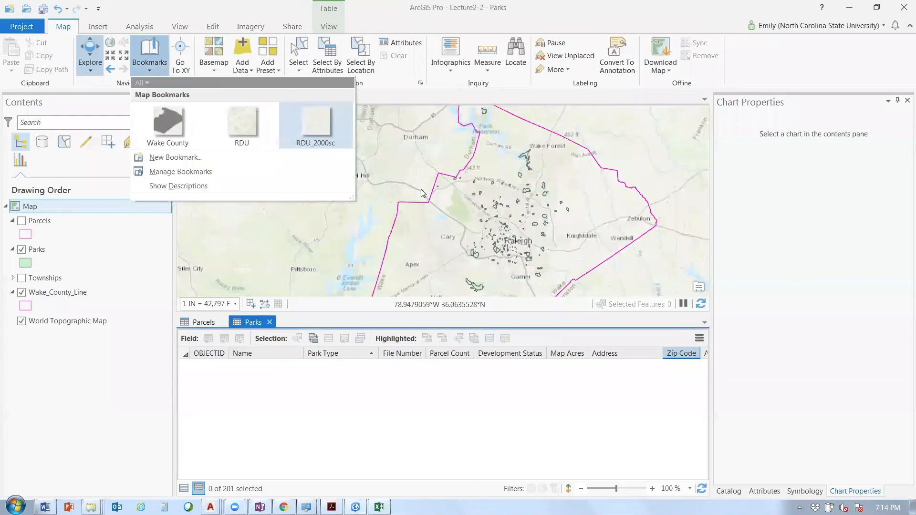
pyautogui.click(315, 143)
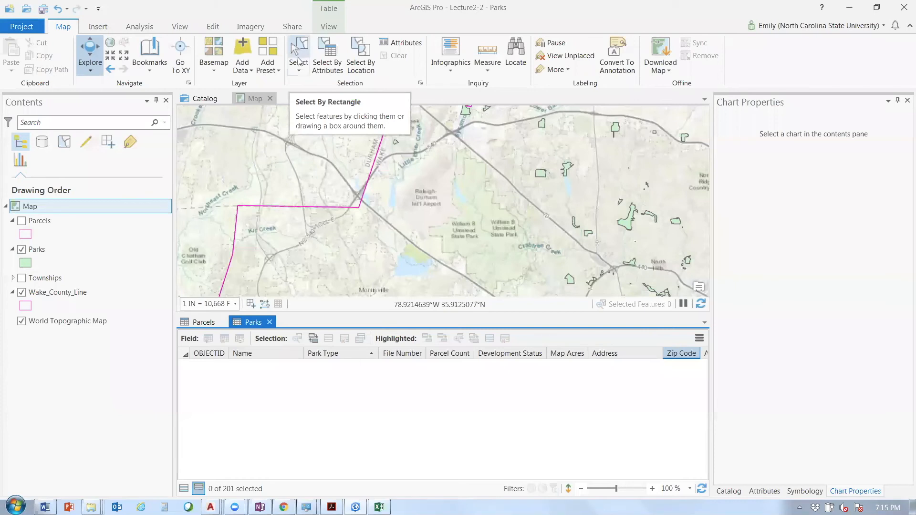
# Add the Parcels.shp shapefile from the Parcels folder under NC_WAKE_RALEIGH's Cadastral data to the map
pyautogui.click(243, 50)
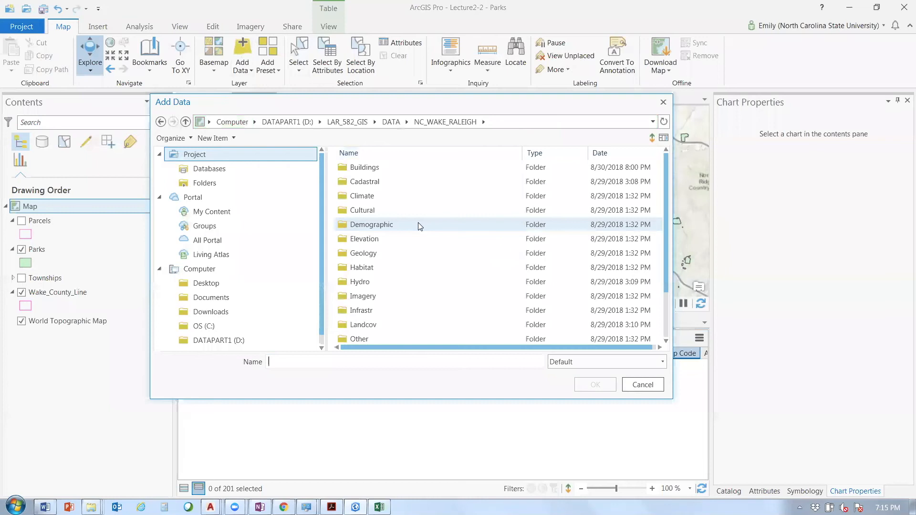
pyautogui.doubleClick(395, 187)
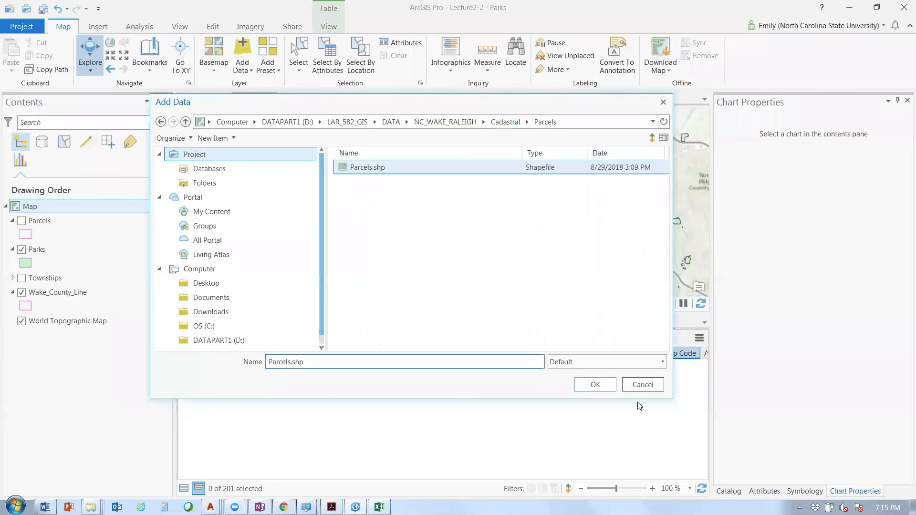
pyautogui.press('Return')
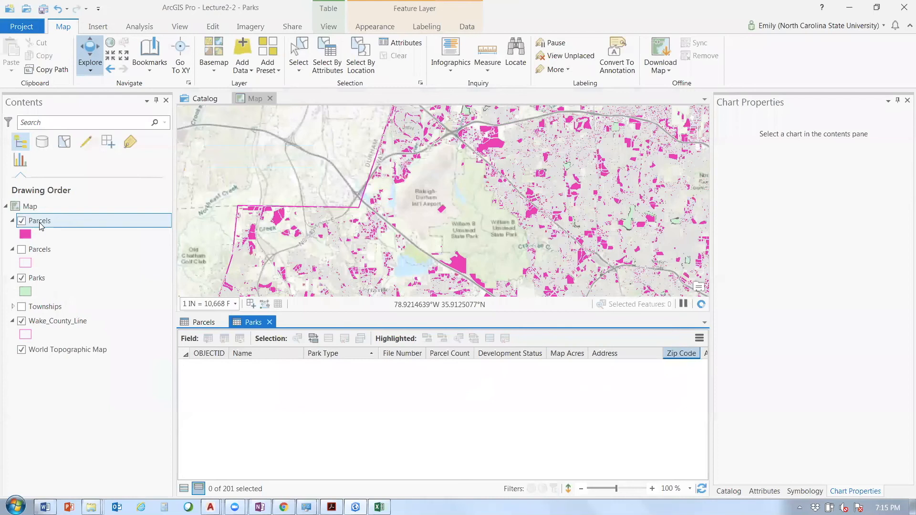
# Remove the older duplicate Parcels layer and style the new one with no fill and a 1 pt magenta outline
pyautogui.rightClick(38, 249)
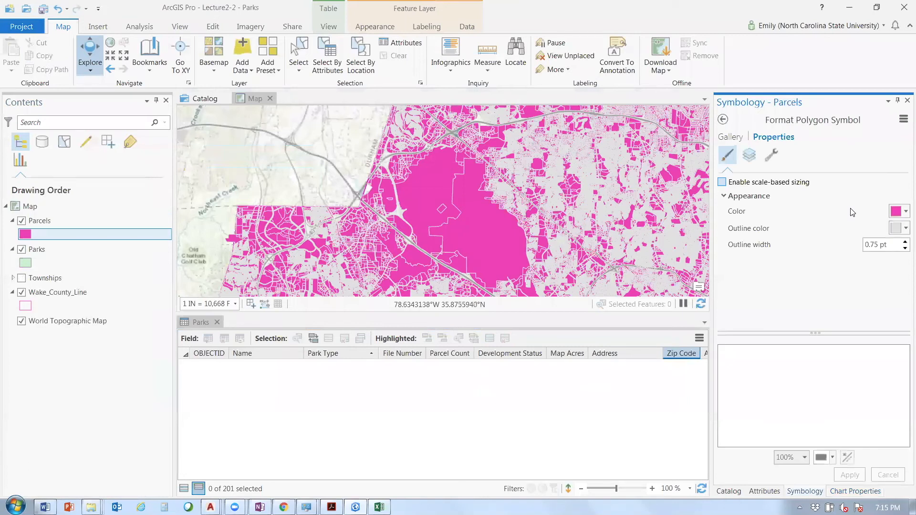
pyautogui.click(904, 213)
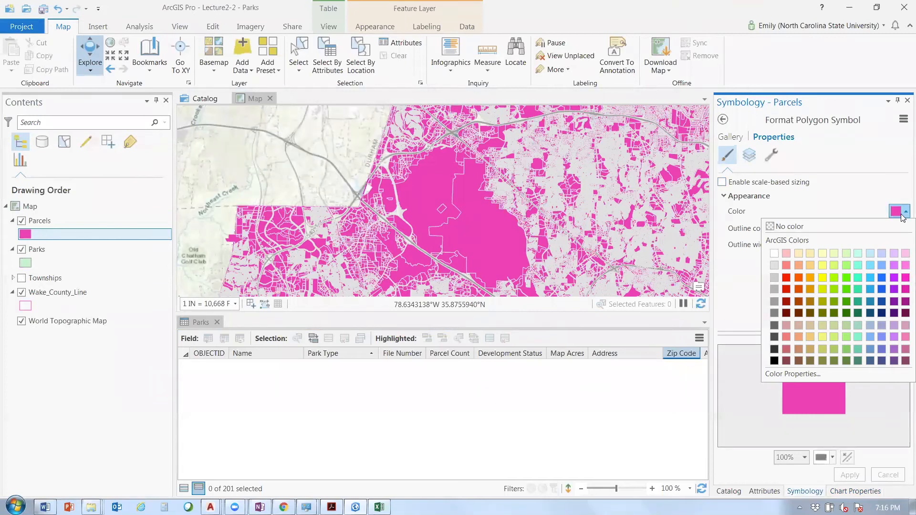
pyautogui.click(788, 226)
pyautogui.click(905, 228)
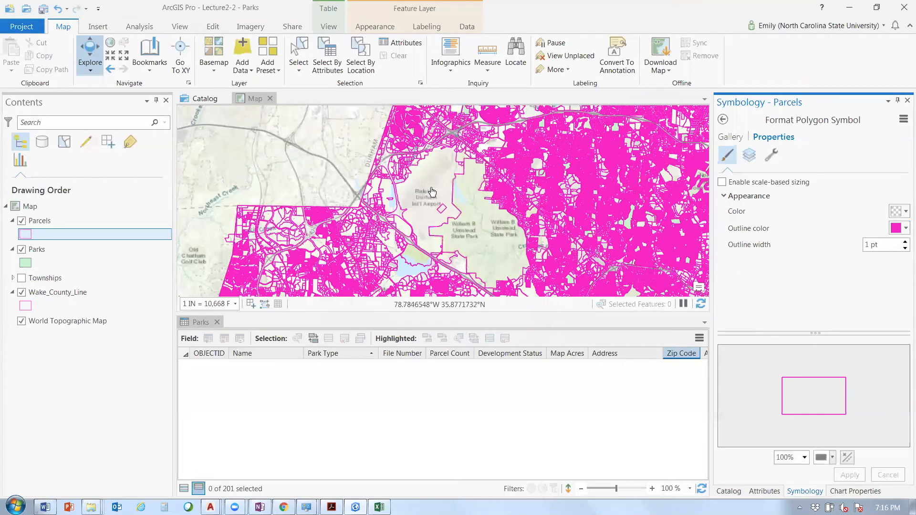
# Open the Parcels attribute table and examine its fields, from the identifiers through owner, deed and value to shape length
pyautogui.hotkey('shift', 'F10')
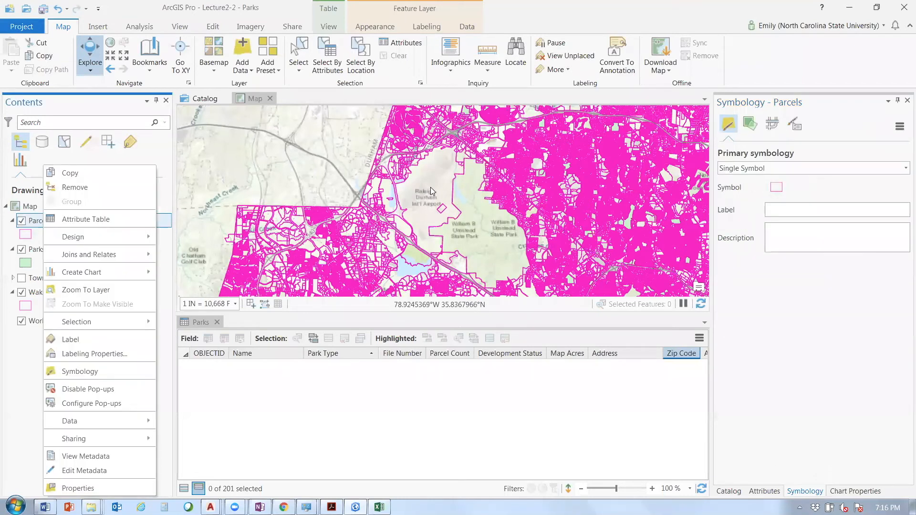
pyautogui.hotkey('ctrl', 't')
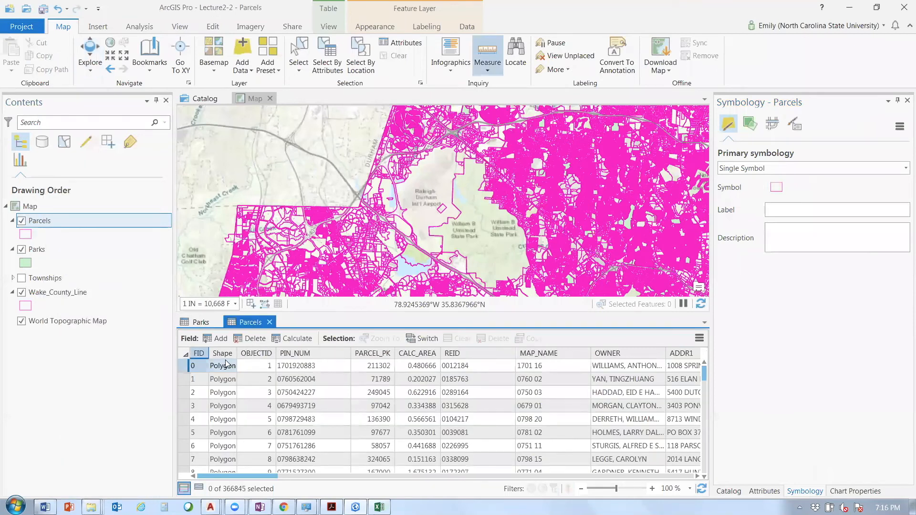
pyautogui.hscroll(2, 241, 477)
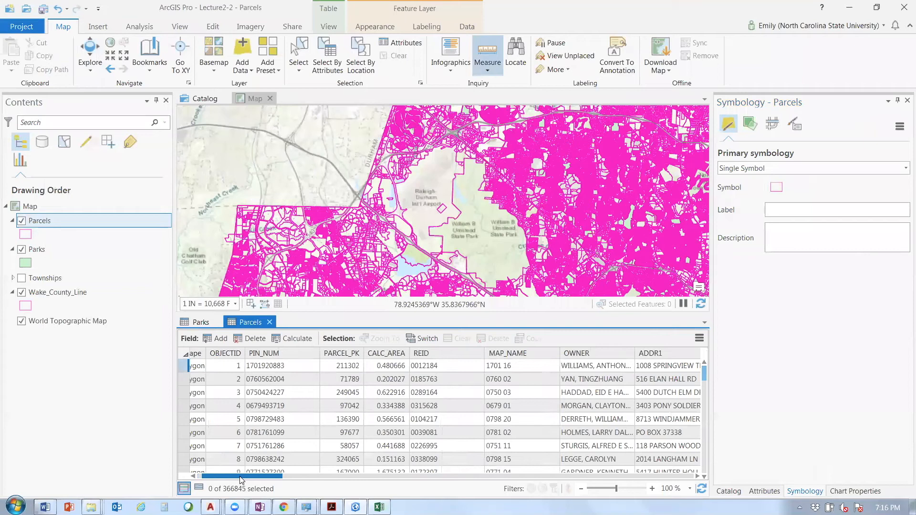
pyautogui.hscroll(1, 240, 477)
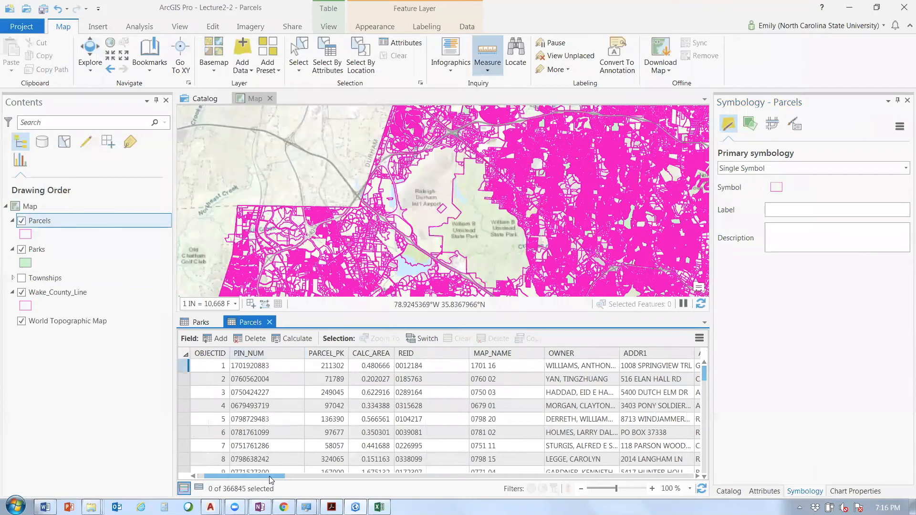
pyautogui.moveTo(270, 479); pyautogui.dragTo(284, 479)
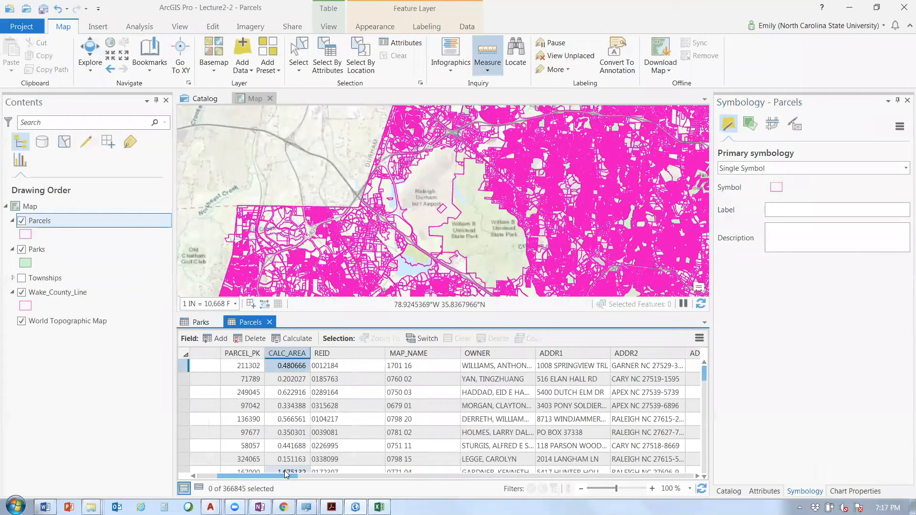
pyautogui.moveTo(285, 471); pyautogui.dragTo(325, 477)
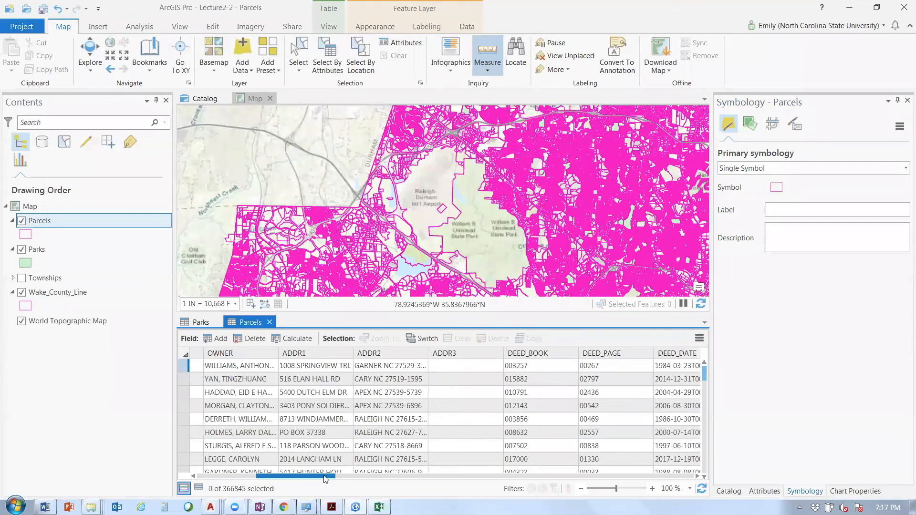
pyautogui.moveTo(325, 479); pyautogui.dragTo(400, 472)
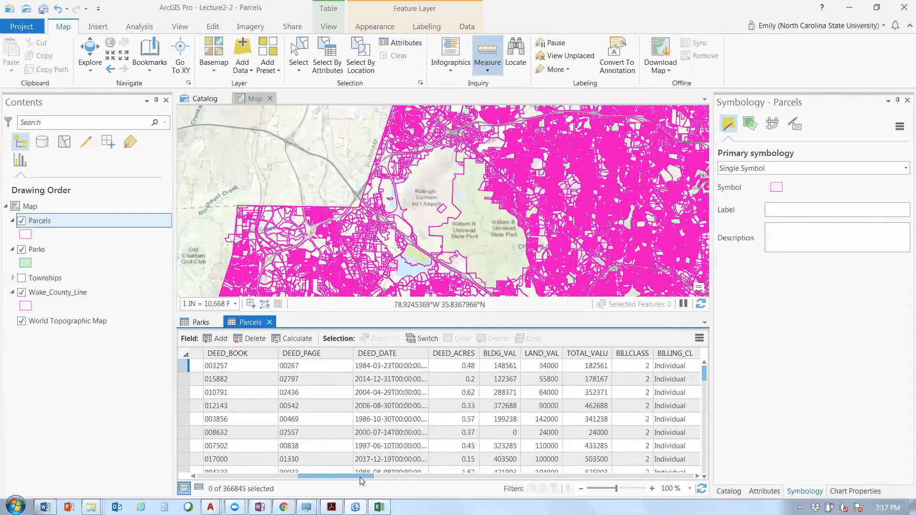
pyautogui.moveTo(360, 477); pyautogui.dragTo(377, 481)
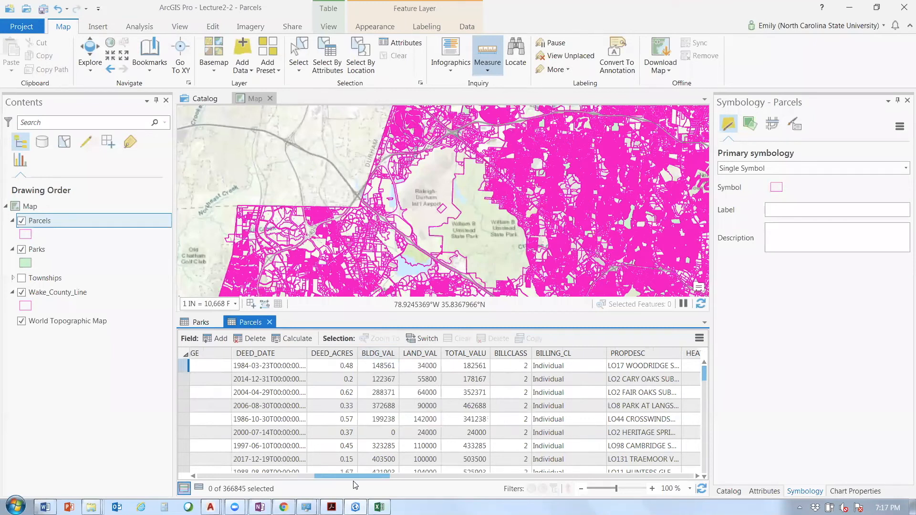
pyautogui.moveTo(354, 477); pyautogui.dragTo(386, 476)
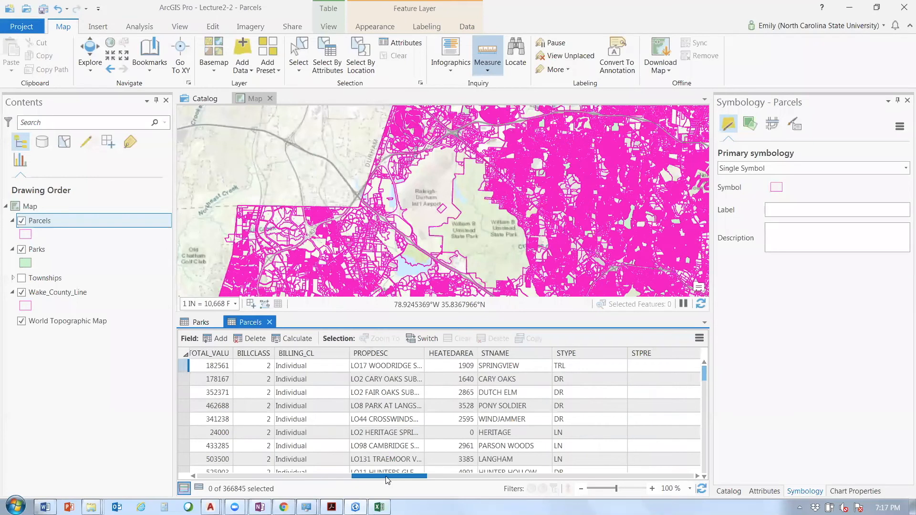
pyautogui.moveTo(388, 480); pyautogui.dragTo(426, 475)
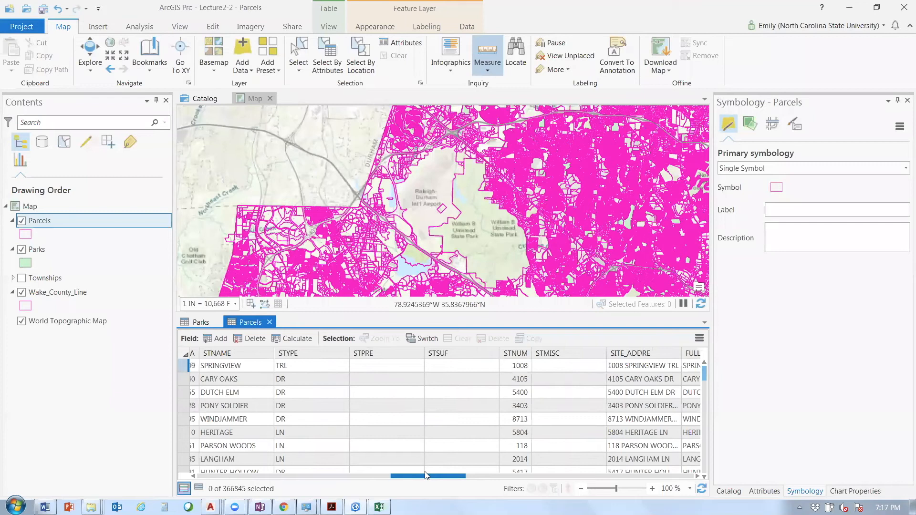
pyautogui.moveTo(427, 476); pyautogui.dragTo(700, 466)
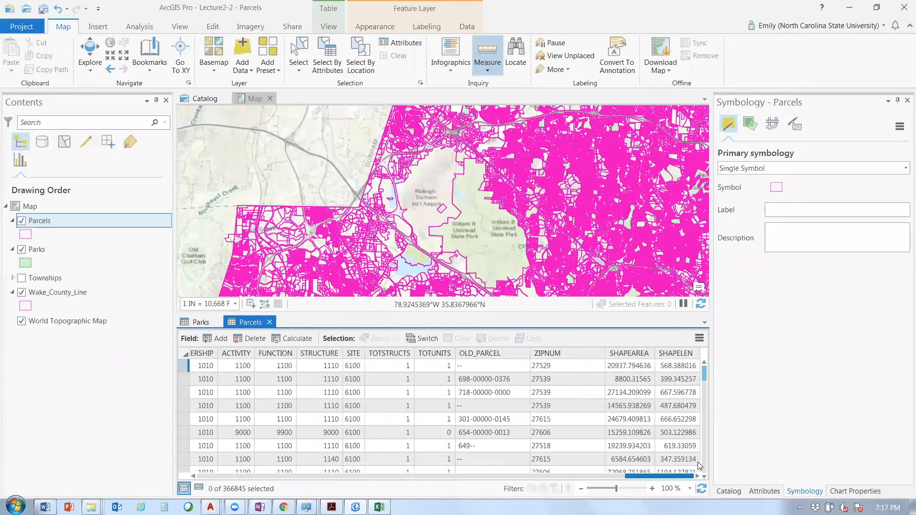
pyautogui.hscroll(-10, 700, 465)
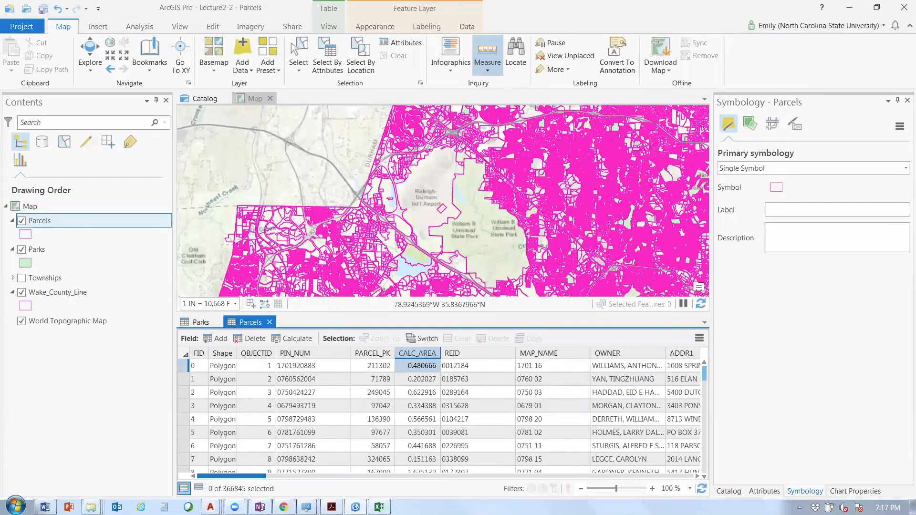
pyautogui.hscroll(2, 439, 410)
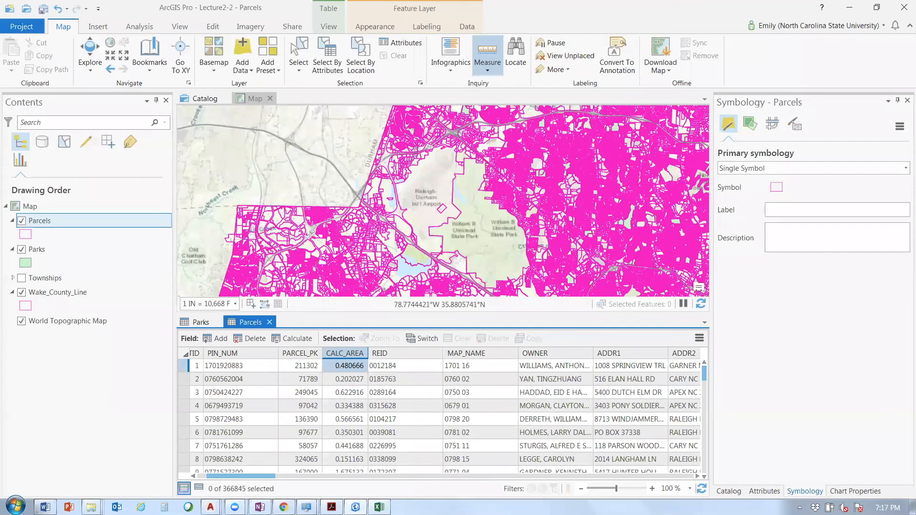
# Inspect the attributes of the Raleigh-Durham airport parcel on the map, noting the owner, and close the pop-up
pyautogui.click(91, 52)
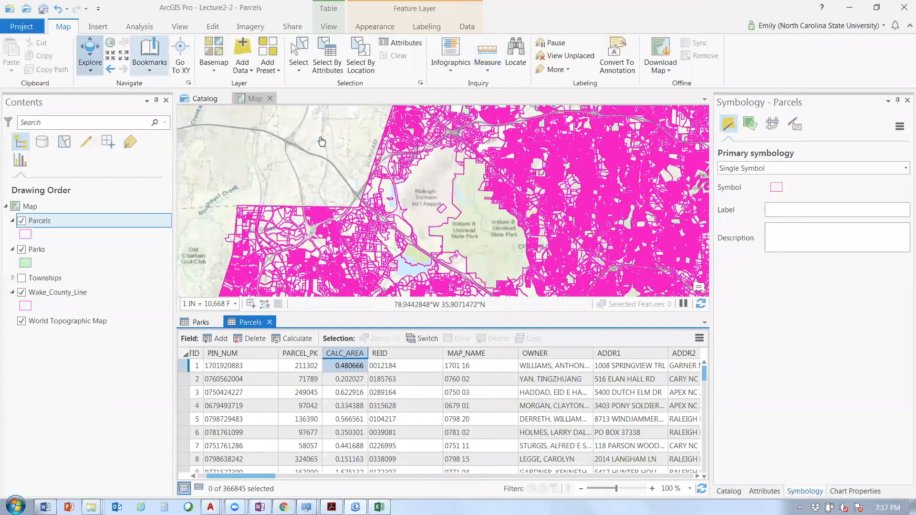
pyautogui.click(428, 194)
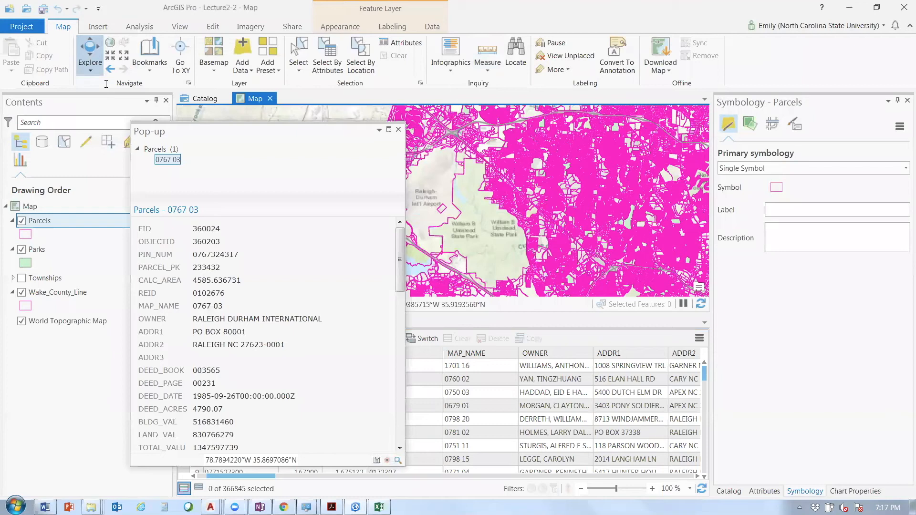
pyautogui.click(407, 179)
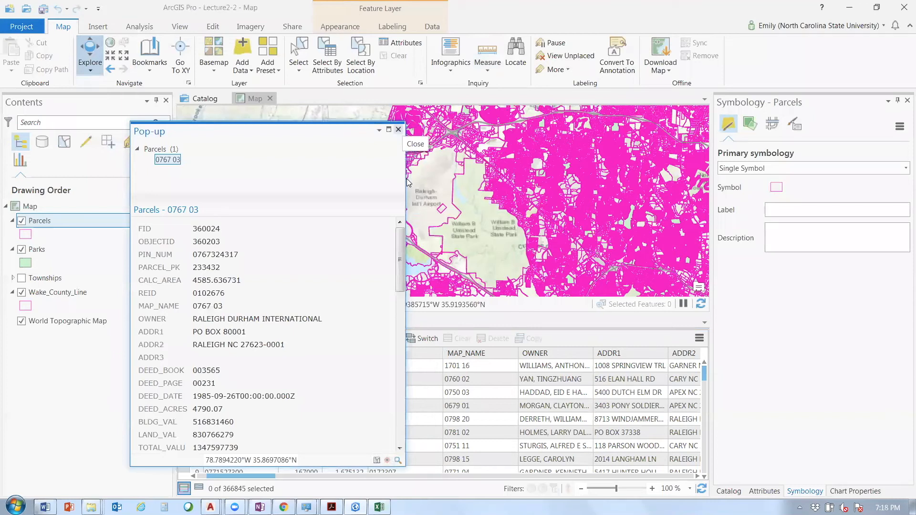
pyautogui.click(399, 130)
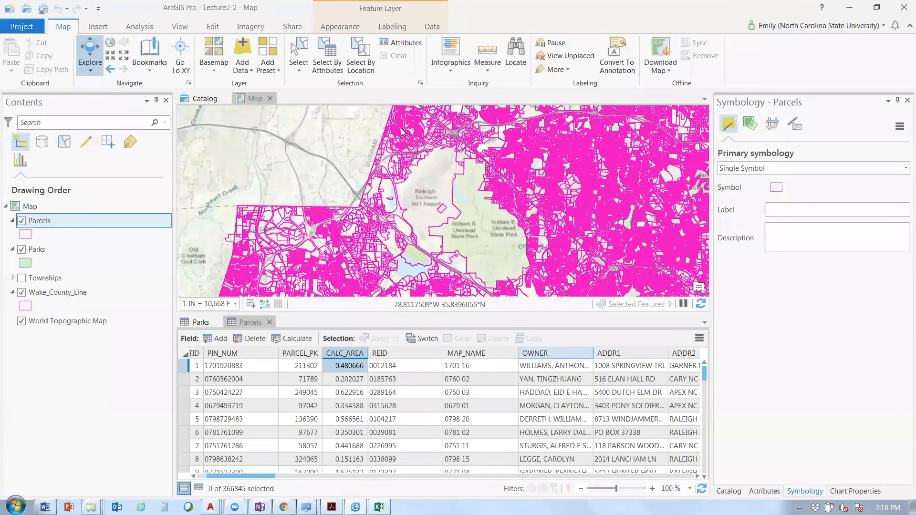
# Sort the Parcels table by OWNER in ascending order
pyautogui.rightClick(556, 353)
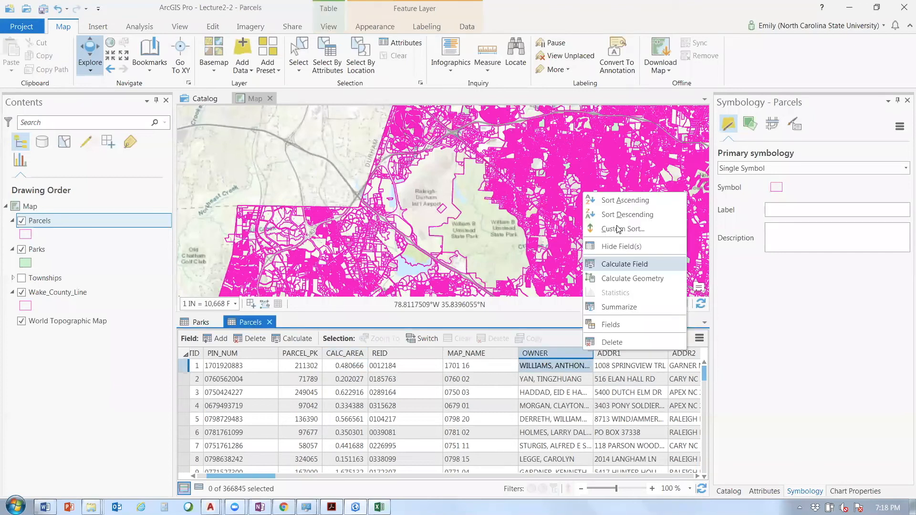
pyautogui.press('a')
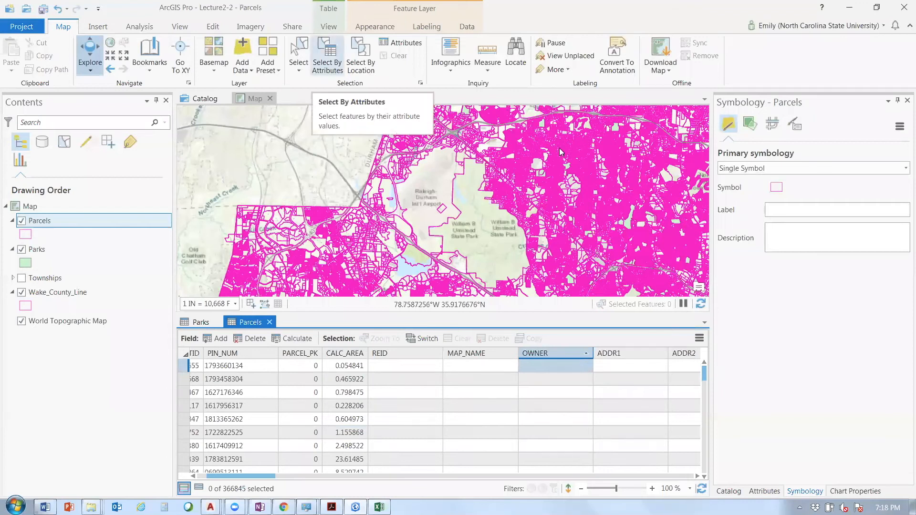
# Try a new selection on the Parcels layer where OWNER is equal to "raleigh durham international"
pyautogui.click(337, 65)
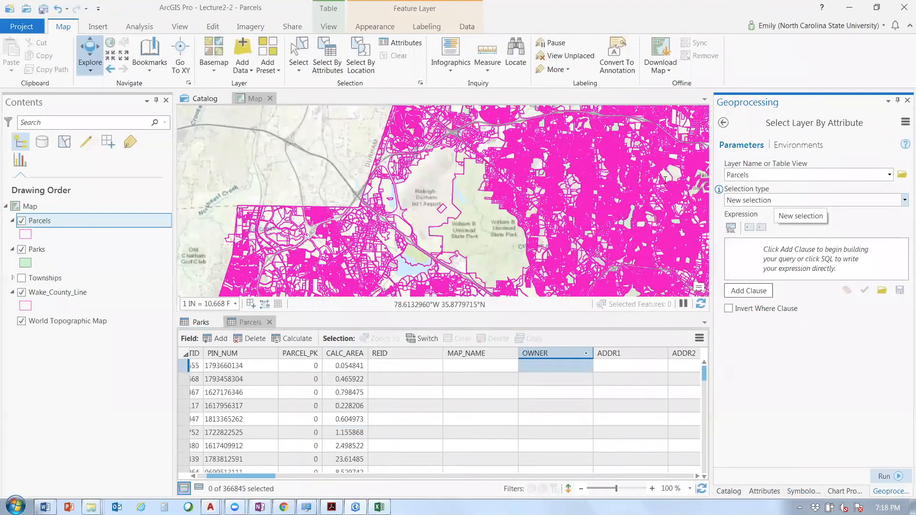
pyautogui.click(754, 292)
pyautogui.click(710, 268)
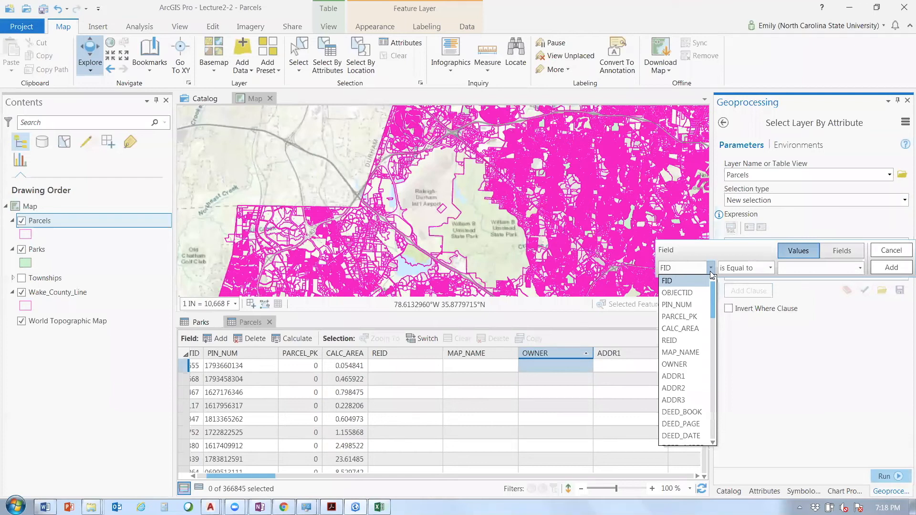
pyautogui.click(674, 364)
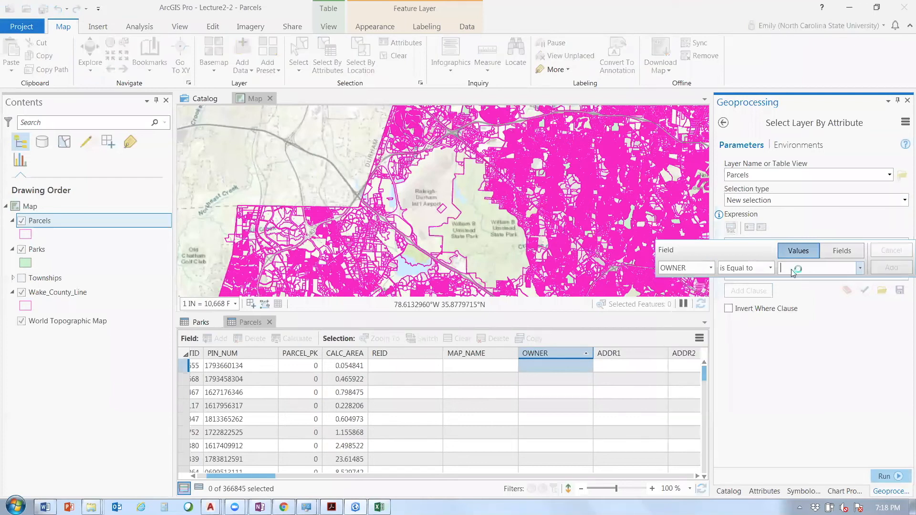
pyautogui.write('raleigh ')
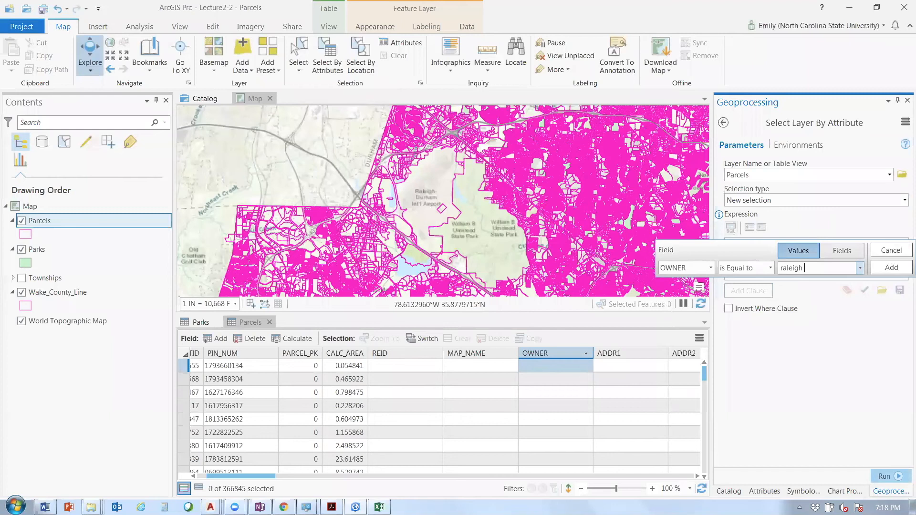
pyautogui.write('durham international')
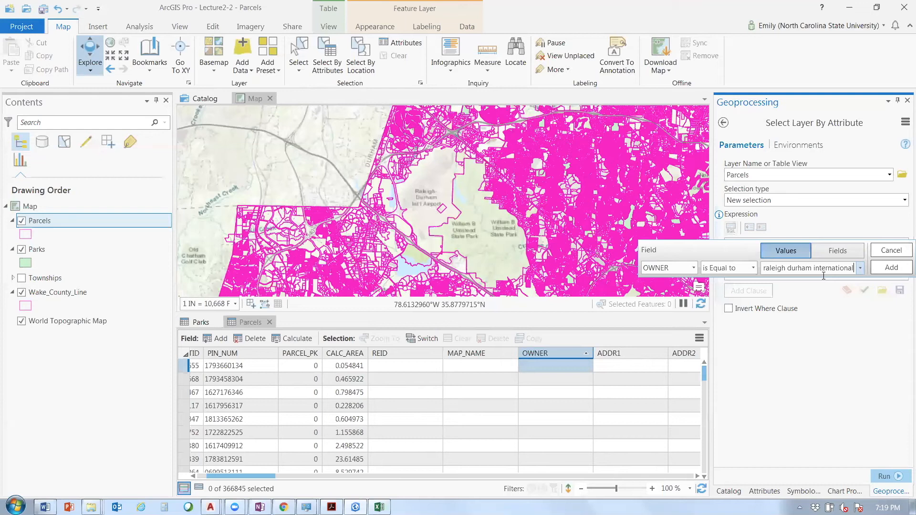
pyautogui.press('Return')
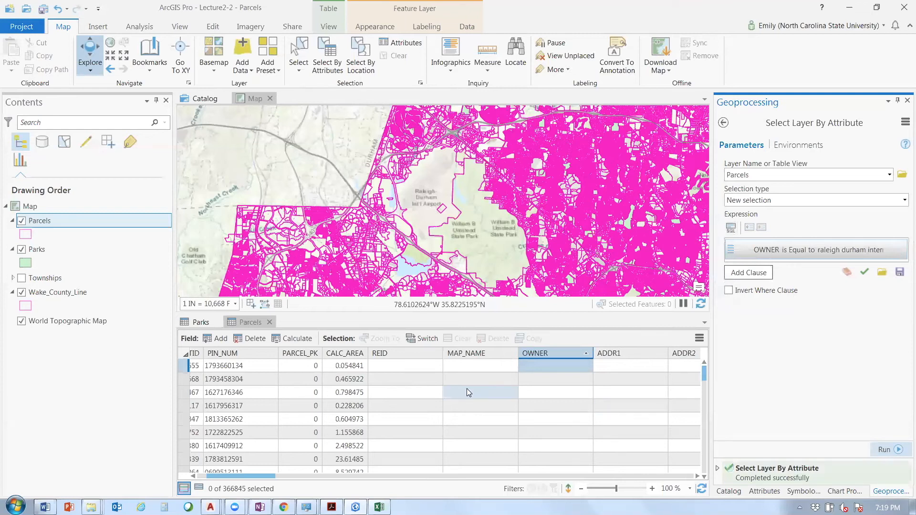
# Edit the OWNER clause's value to uppercase "RALEIGH DURHAM INTERNATIONAL" and rerun the Parcels selection
pyautogui.moveTo(890, 254)
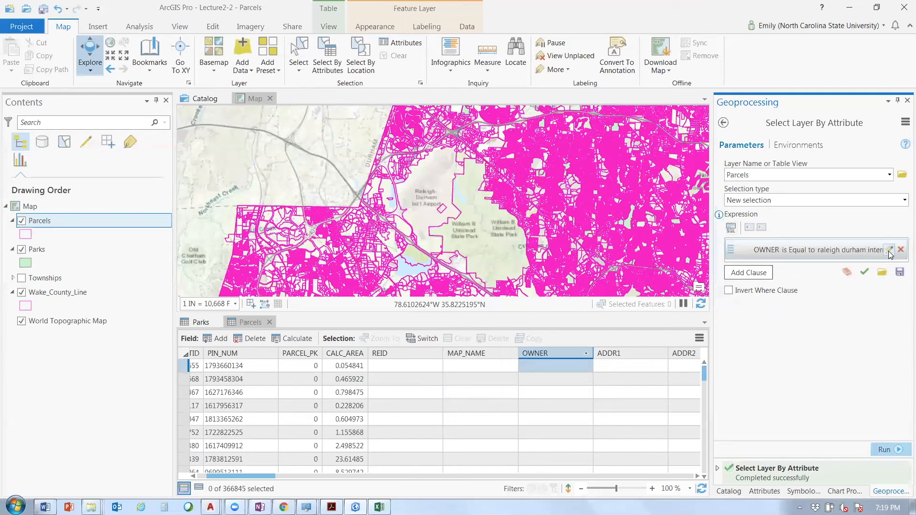
pyautogui.click(890, 251)
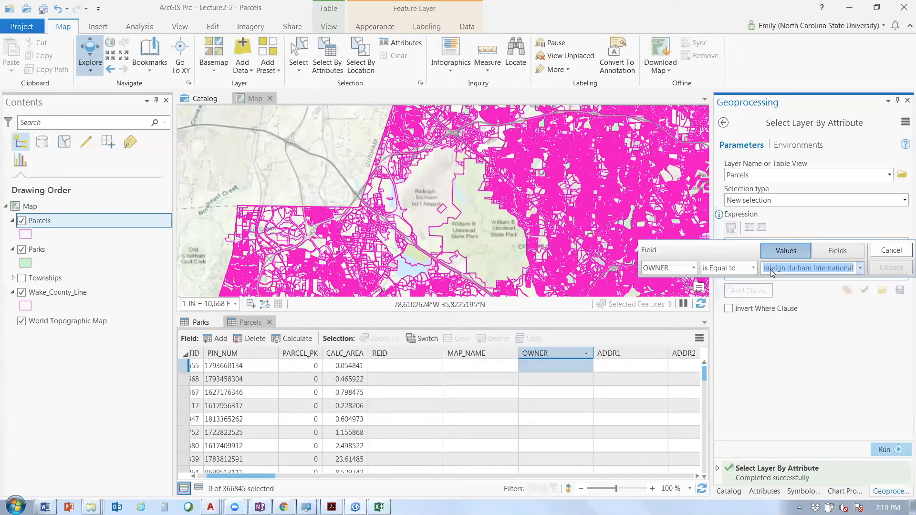
pyautogui.write('RAL')
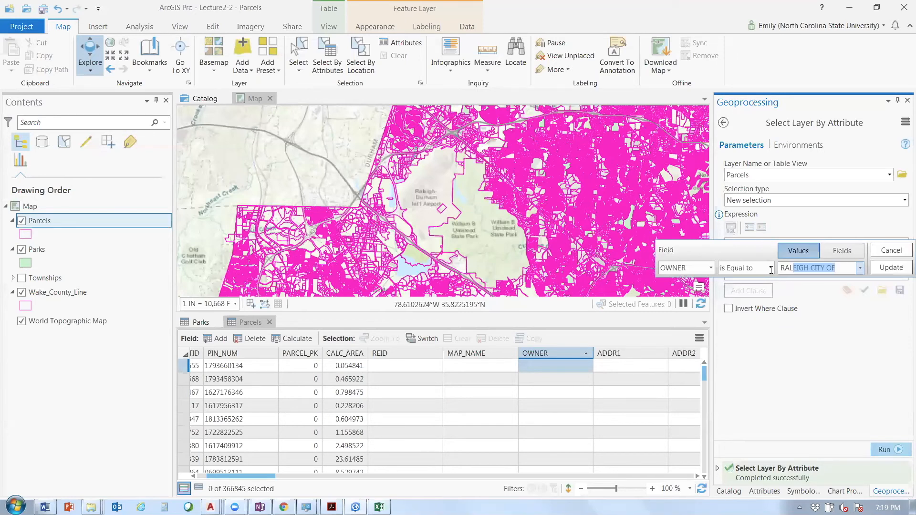
pyautogui.write('EIGH DURH')
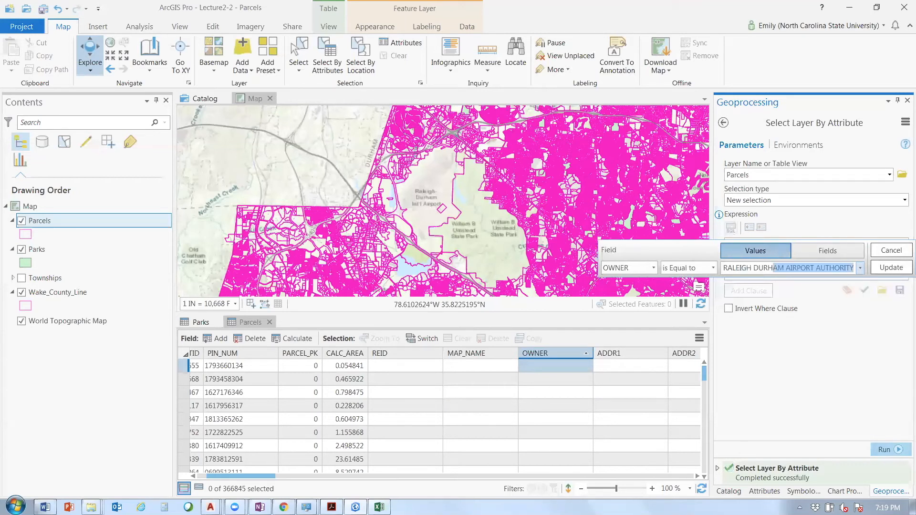
pyautogui.write('AM DU')
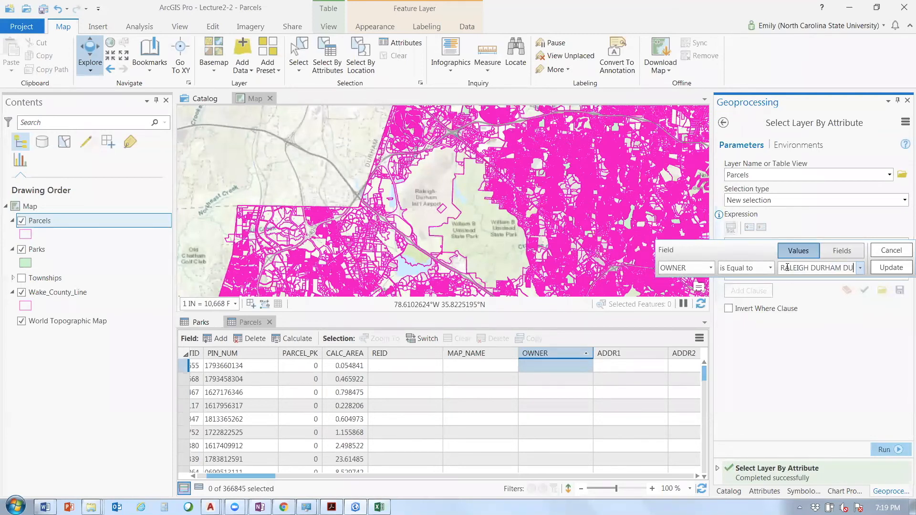
pyautogui.press('BackSpace')
pyautogui.press('BackSpace')
pyautogui.write('INTERNATIONAL')
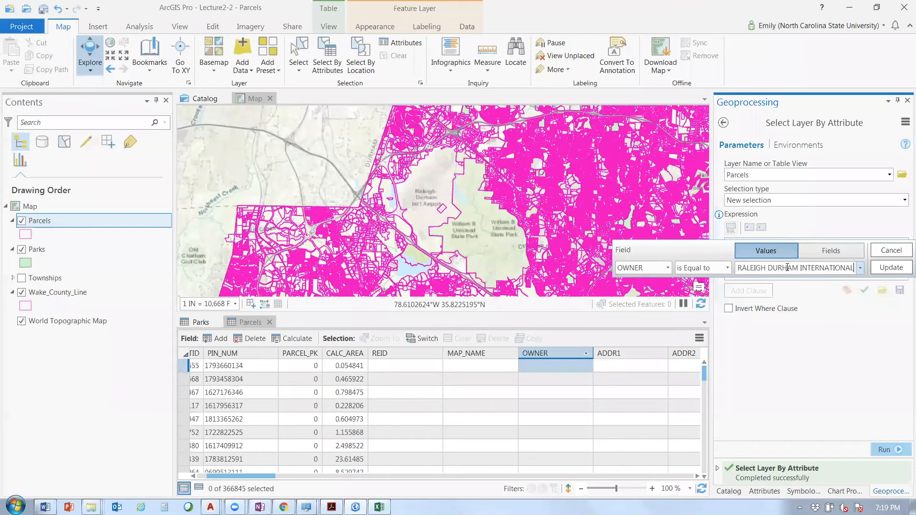
pyautogui.press('Return')
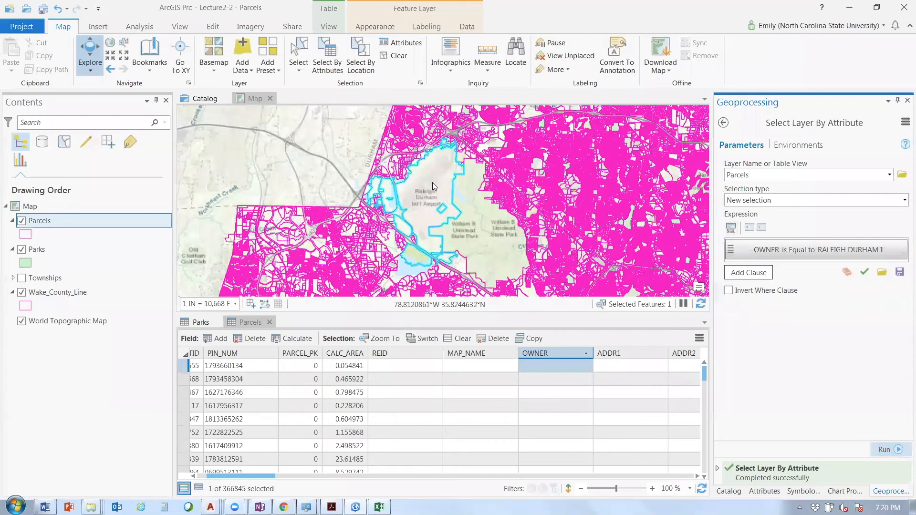
# Look at the RDU Master Plan Vision 2040 site map in Chrome, and return to ArcGIS Pro
pyautogui.hotkey('alt', 'Tab')
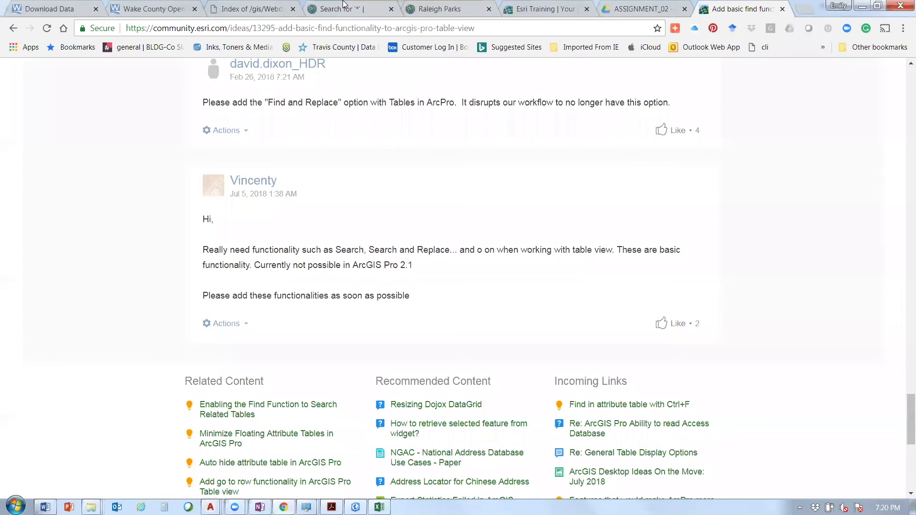
pyautogui.hotkey('ctrl', 'shift', 'Tab')
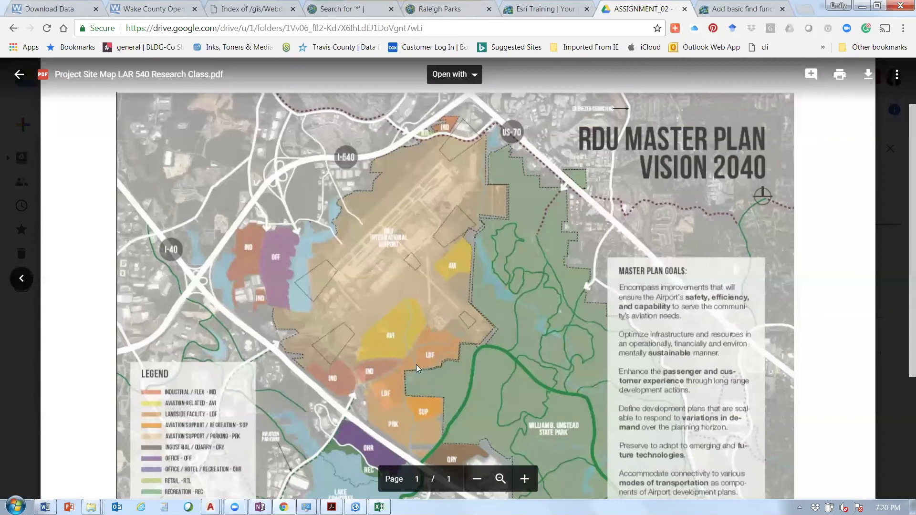
pyautogui.hotkey('alt', 'Tab')
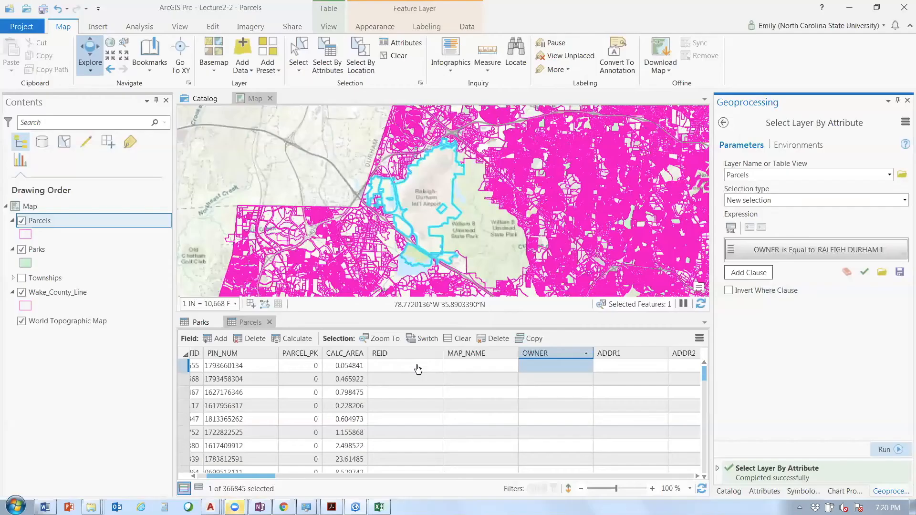
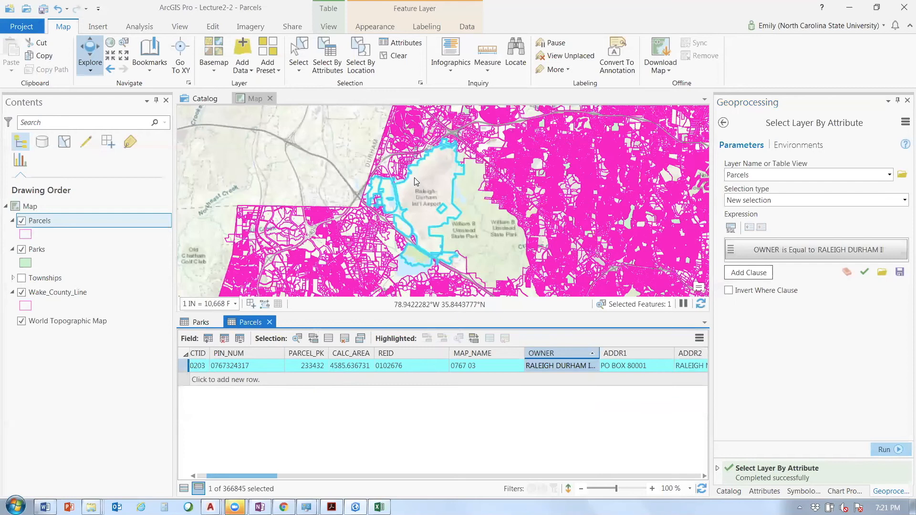
# Open the feature export tool for the selected airport parcel, keeping the Parcels layer as the input features
pyautogui.rightClick(70, 220)
pyautogui.moveTo(141, 425)
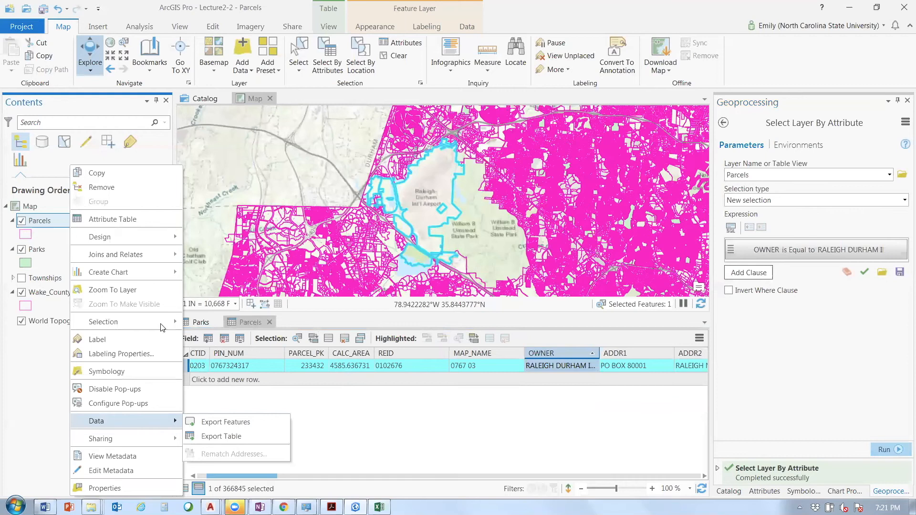
pyautogui.moveTo(162, 326)
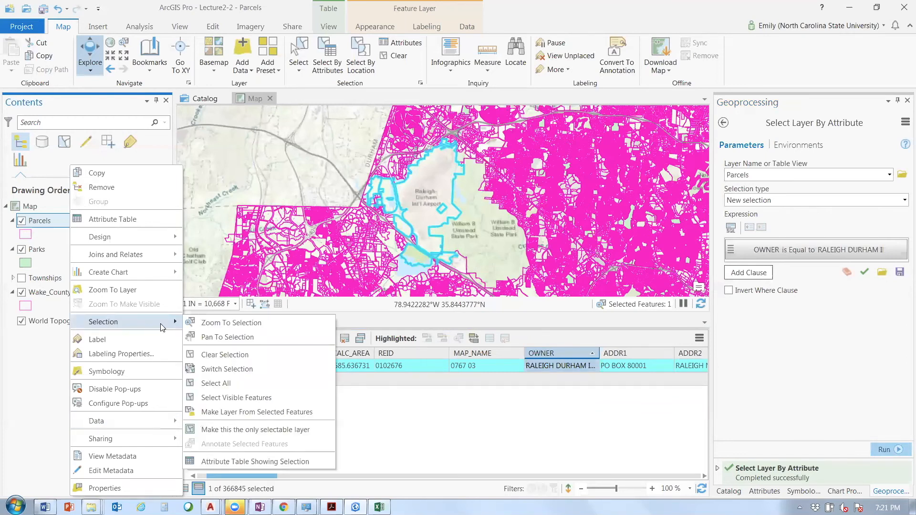
pyautogui.moveTo(172, 420)
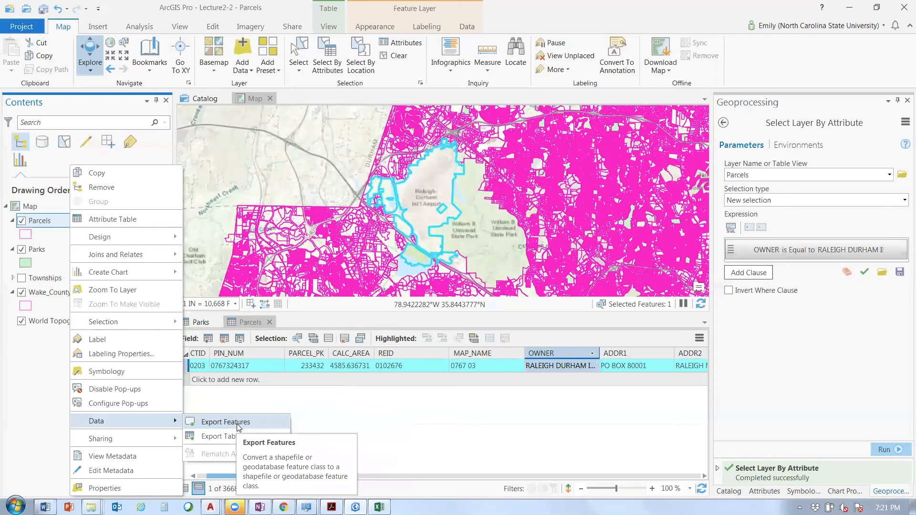
pyautogui.click(239, 423)
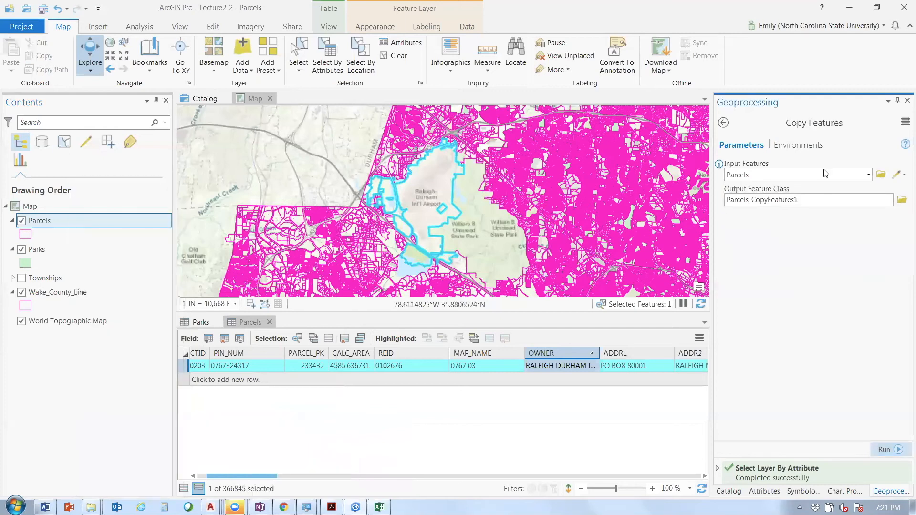
pyautogui.click(881, 175)
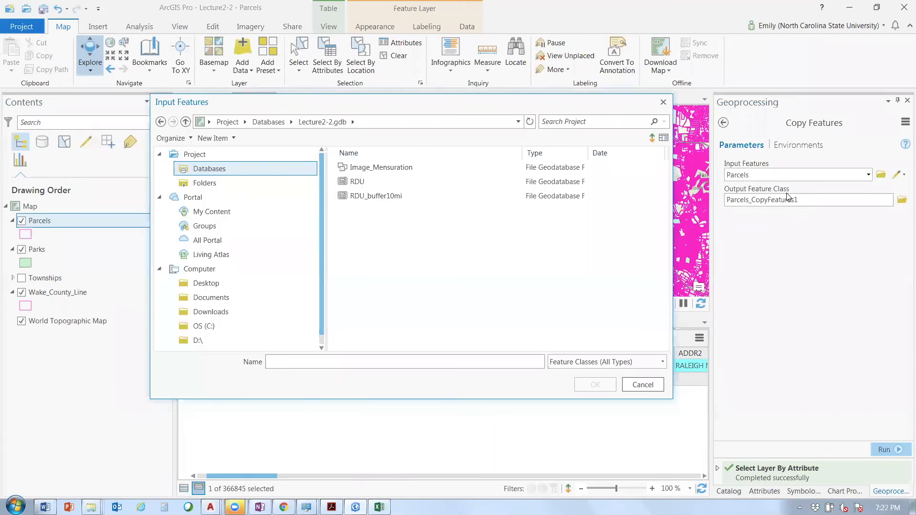
pyautogui.press('Escape')
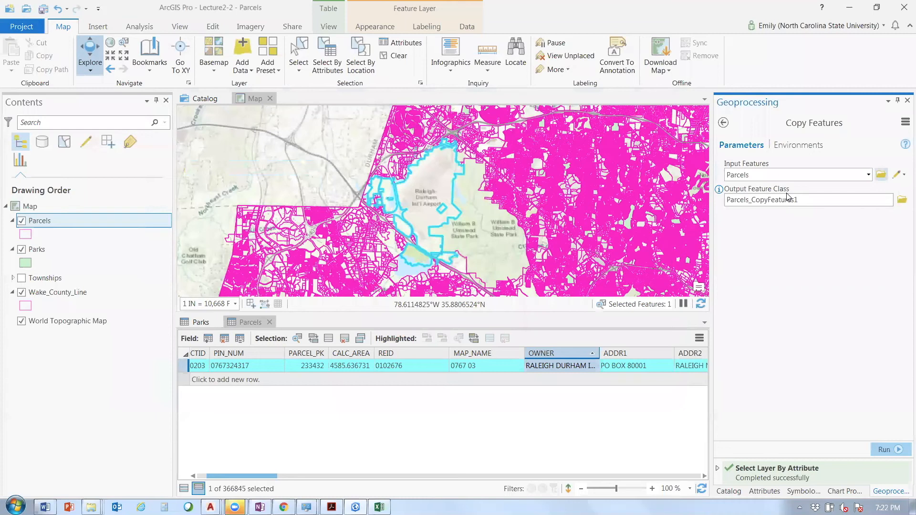
# Review the environment settings of the Copy Features tool and return to its parameters
pyautogui.click(791, 147)
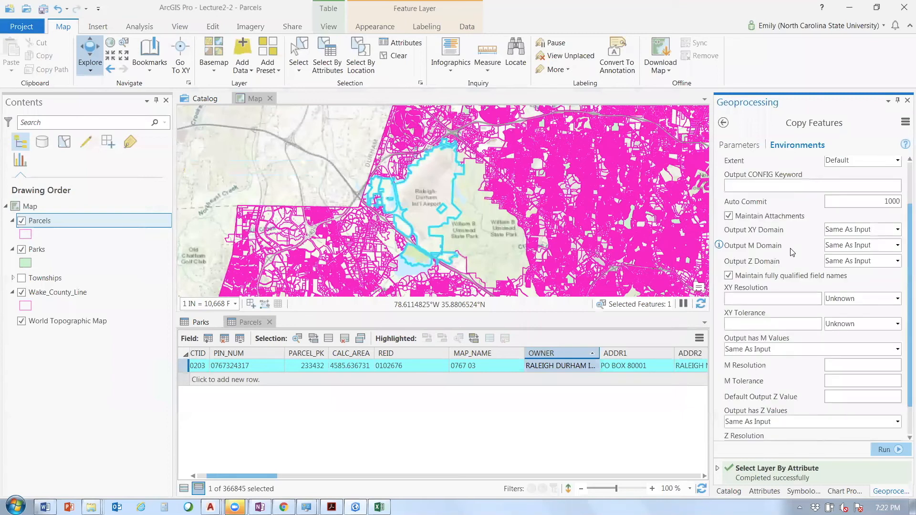
pyautogui.scroll(2, 792, 252)
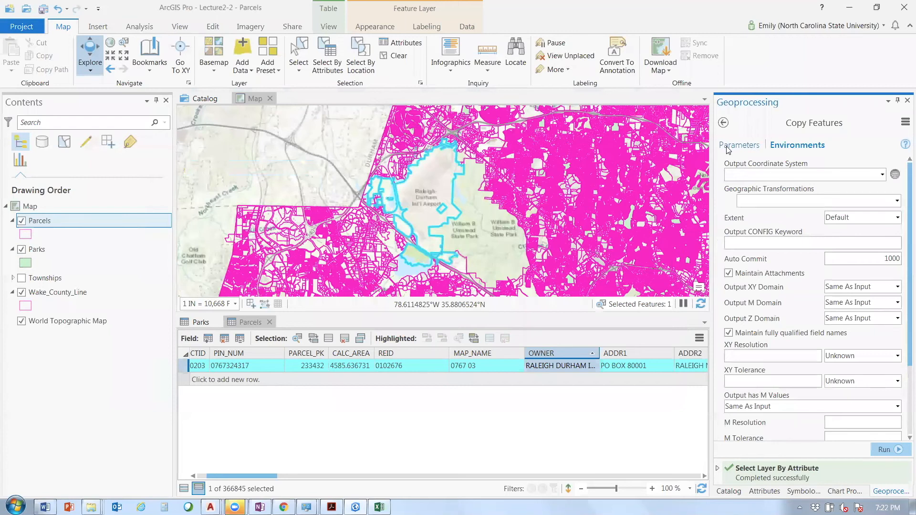
pyautogui.click(729, 148)
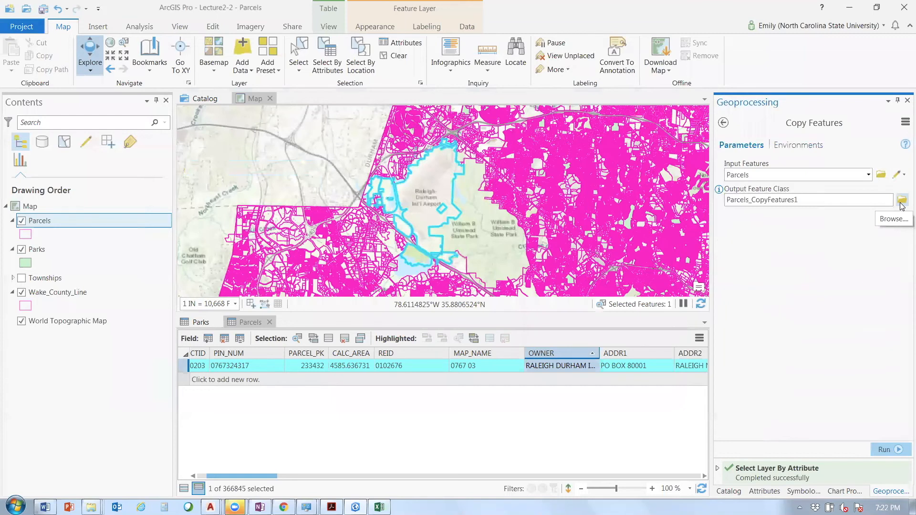
# Set the output feature class to RDU2 in the Lecture2-2.gdb geodatabase and run Copy Features on the selected parcel
pyautogui.click(902, 201)
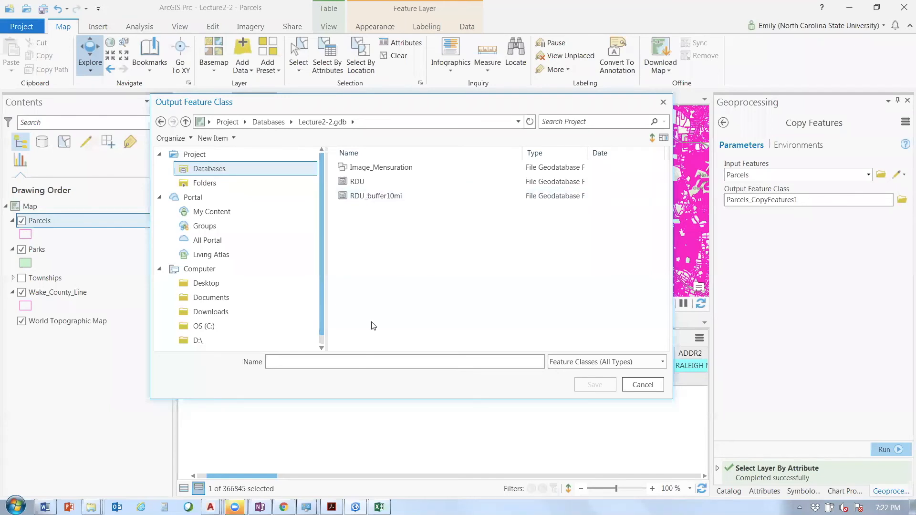
pyautogui.write('R')
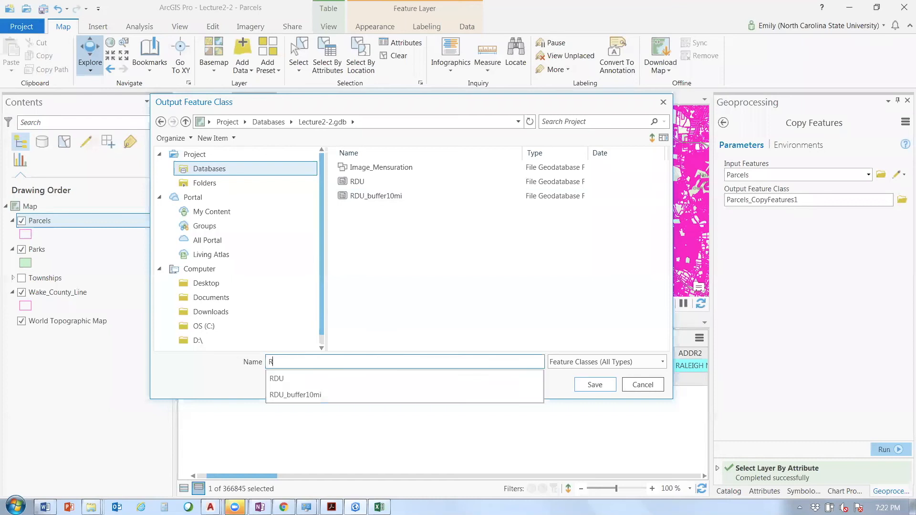
pyautogui.write('DU')
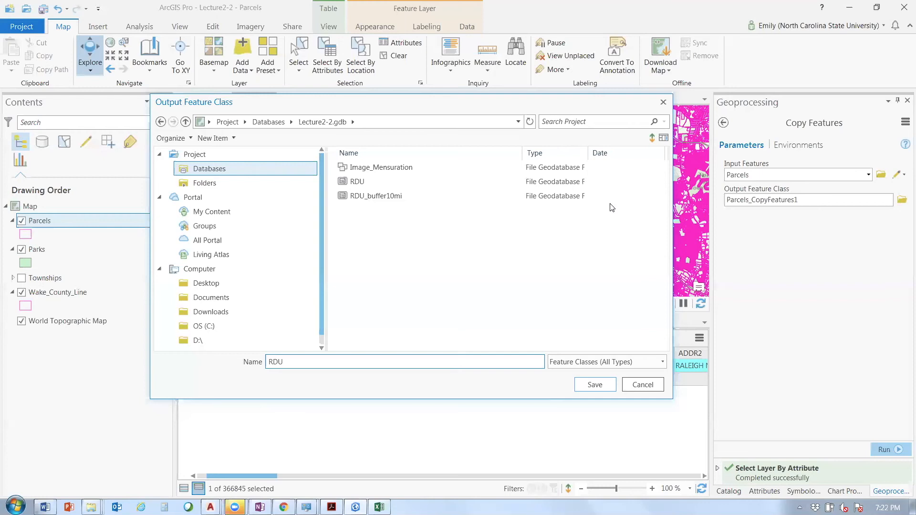
pyautogui.click(595, 384)
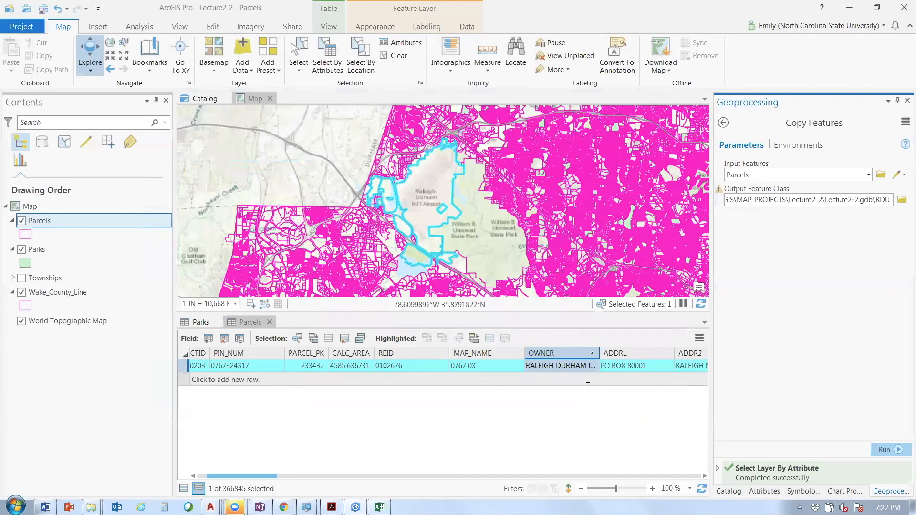
pyautogui.write('2')
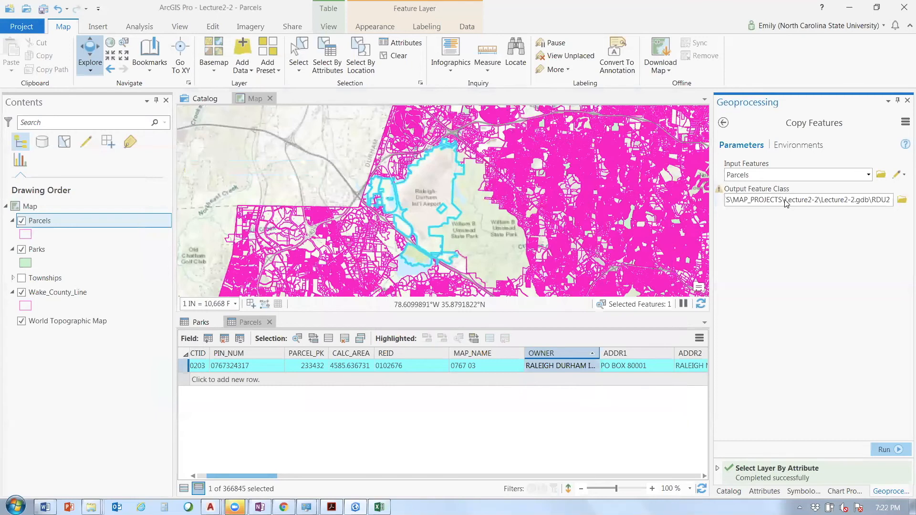
pyautogui.click(884, 451)
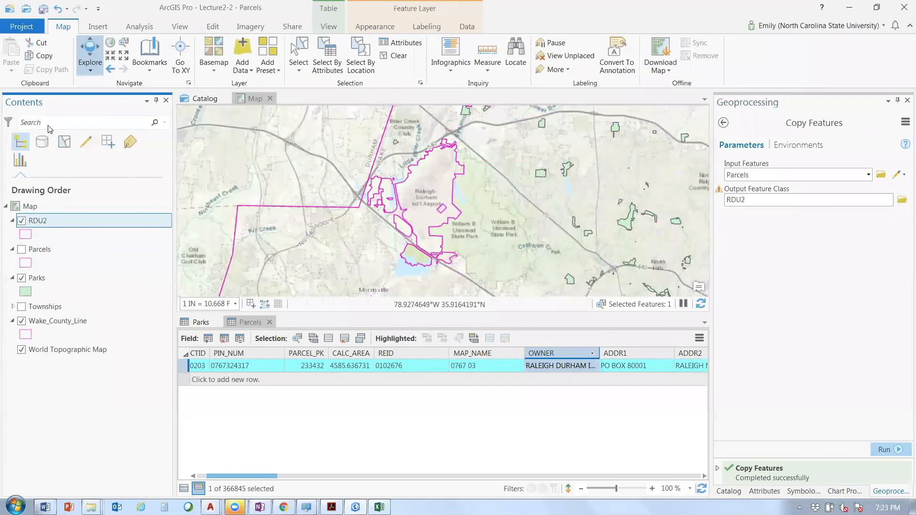
# Close the Parcels attribute table
pyautogui.click(10, 9)
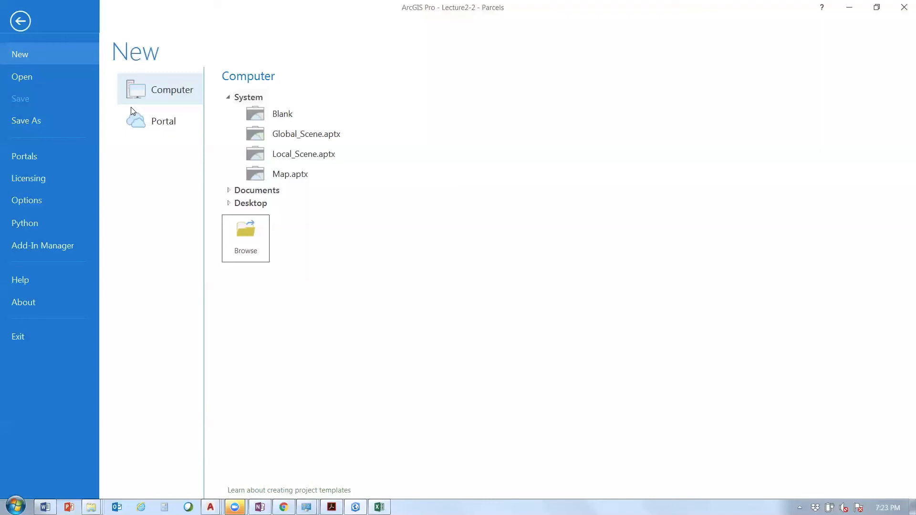
pyautogui.click(21, 21)
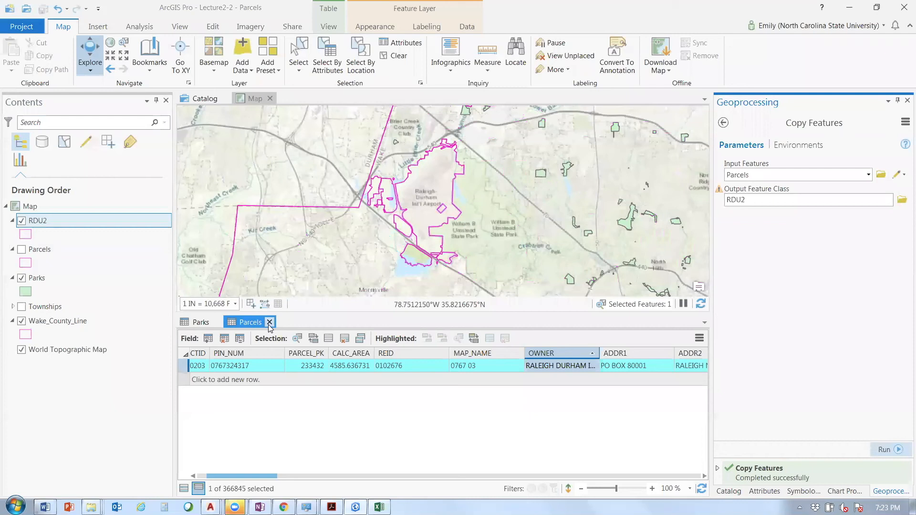
pyautogui.click(270, 322)
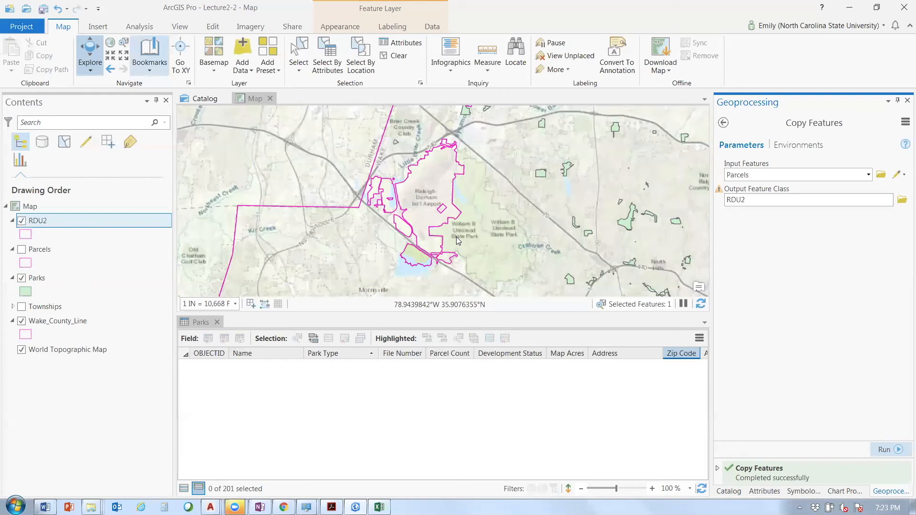
# Browse the favorite geoprocessing tools and the toolboxes, search for BUFFER, and open the Buffer analysis tool
pyautogui.click(137, 27)
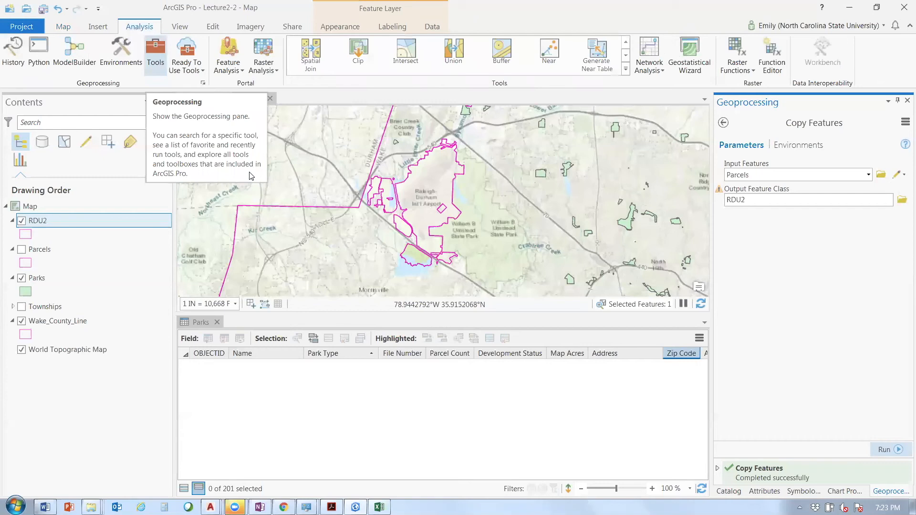
pyautogui.click(156, 45)
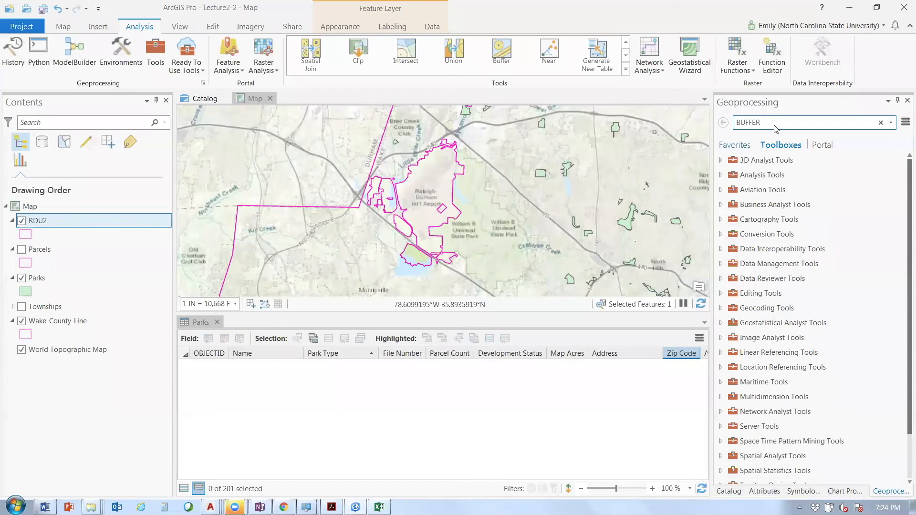
pyautogui.click(737, 145)
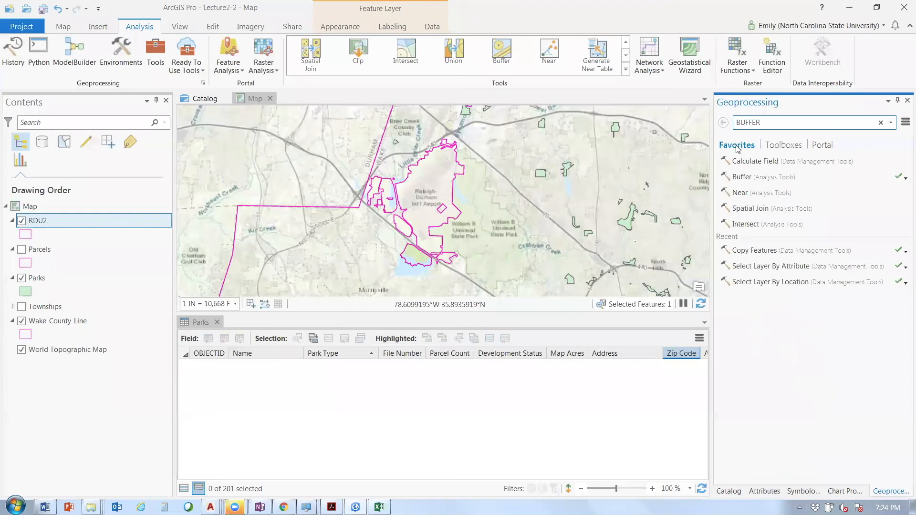
pyautogui.click(774, 147)
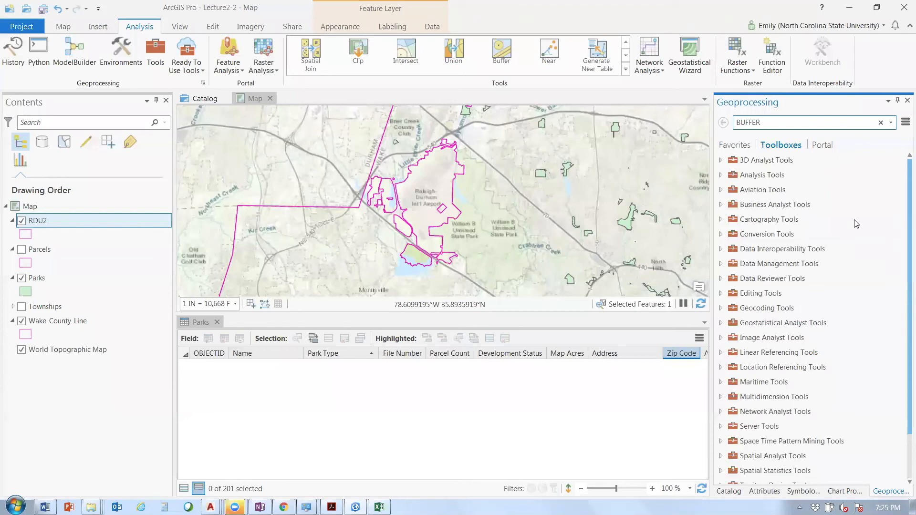
pyautogui.click(767, 308)
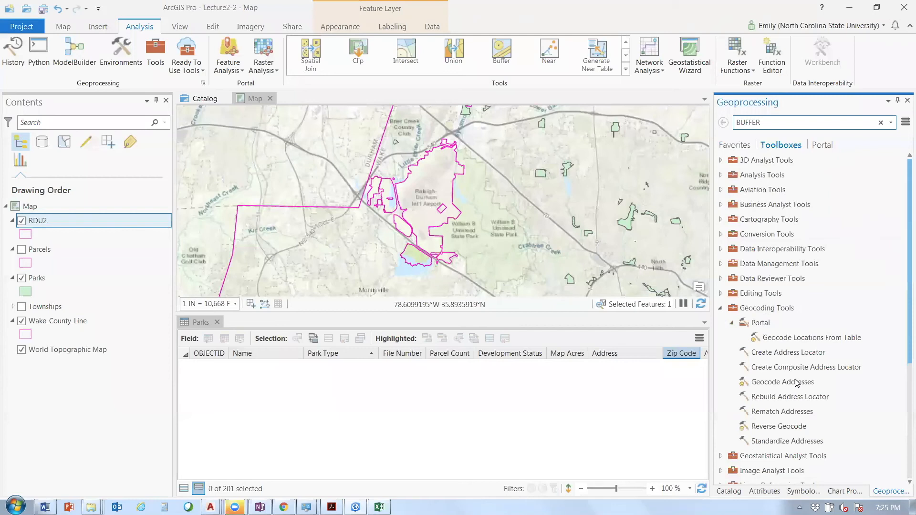
pyautogui.press('Left')
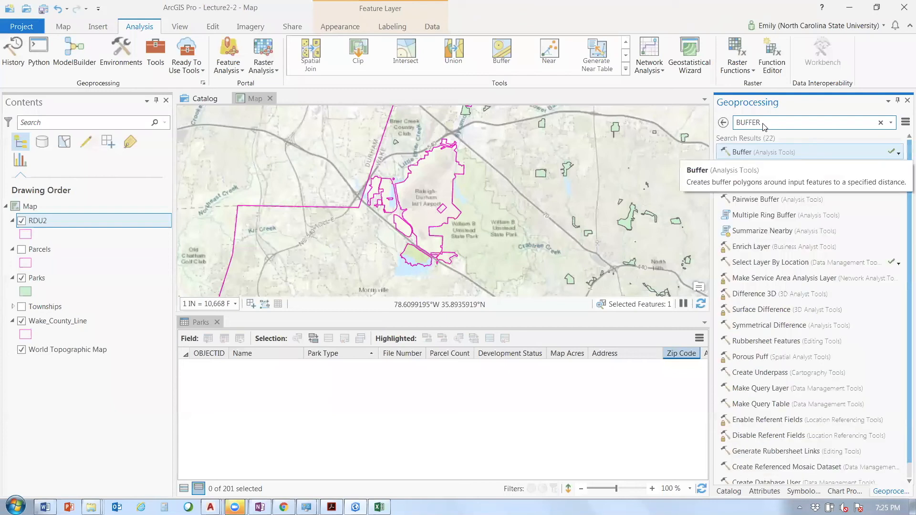
pyautogui.click(742, 153)
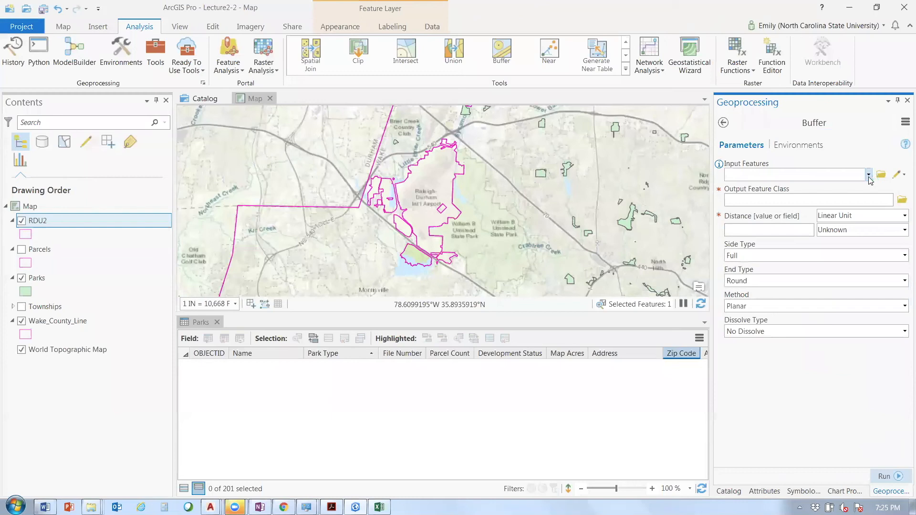
# Set RDU2 as the Buffer input features and RDU_BUFFER10MI2 in Lecture2-2.gdb as the output feature class
pyautogui.click(869, 175)
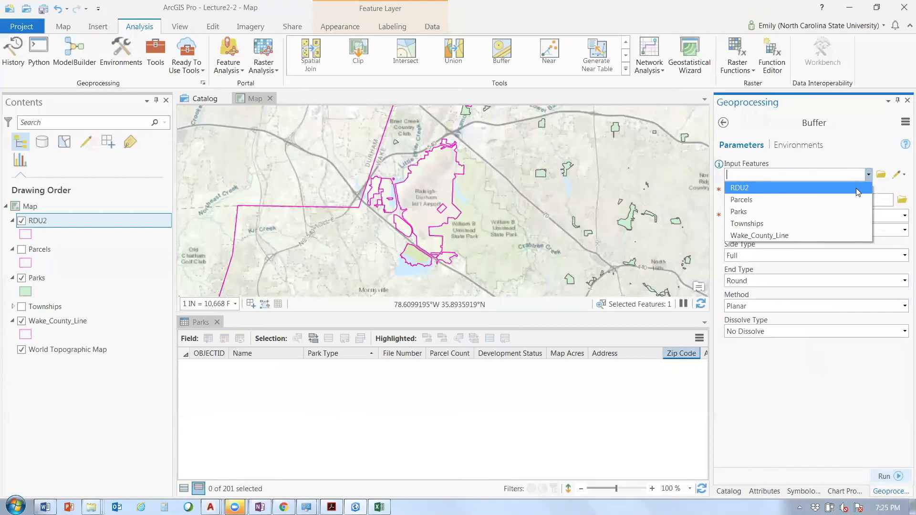
pyautogui.click(856, 188)
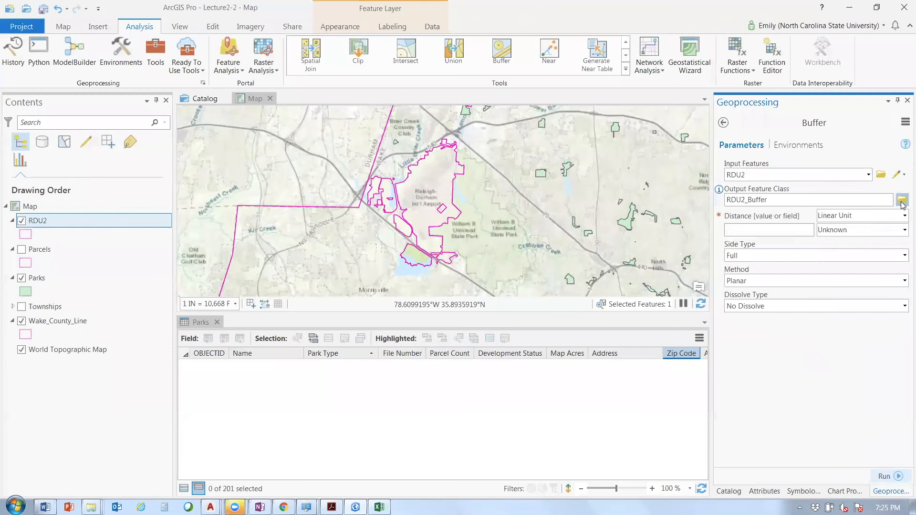
pyautogui.click(902, 202)
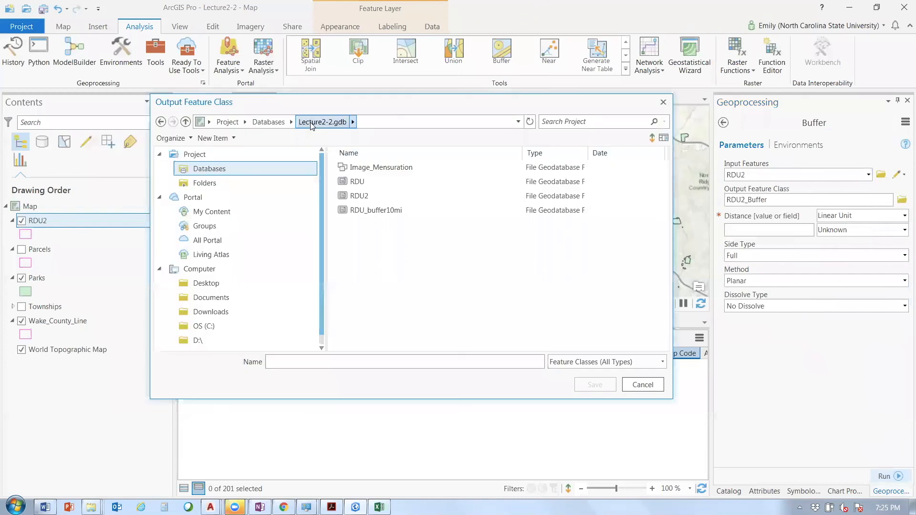
pyautogui.click(295, 362)
pyautogui.write('RDU_')
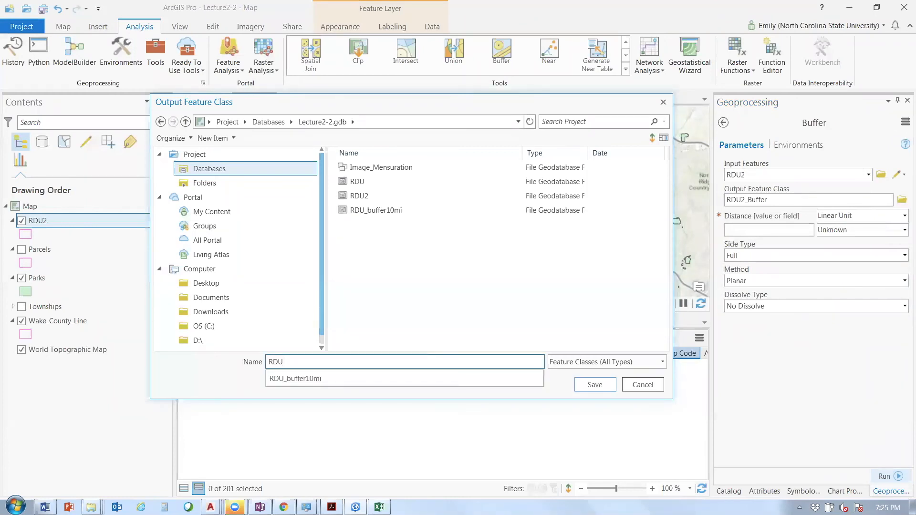
pyautogui.write('BUFFER10MI')
pyautogui.write('2')
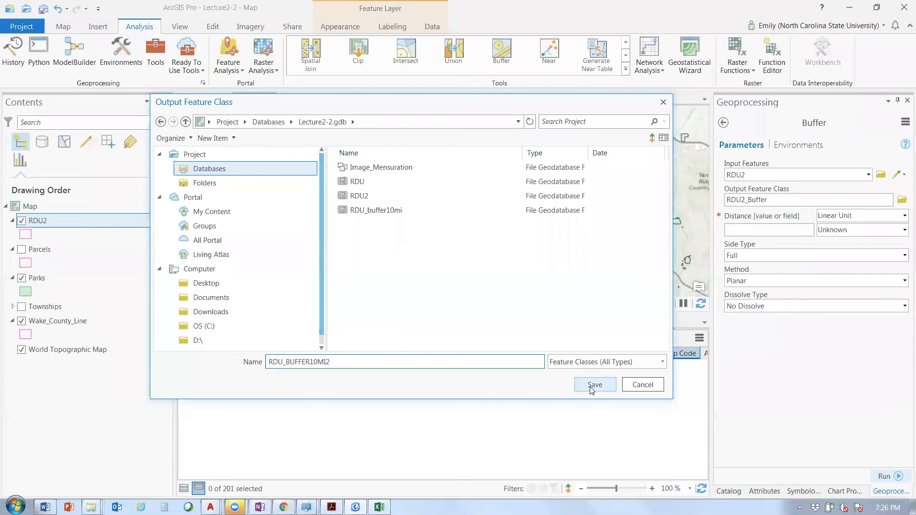
pyautogui.click(595, 384)
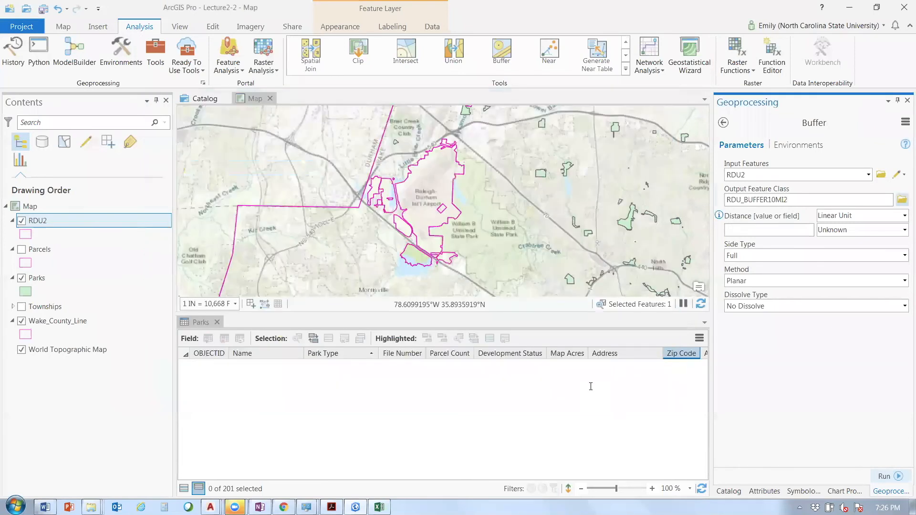
# Set the buffer distance to 10 miles, review the parameter descriptions, and run Buffer on RDU2
pyautogui.click(739, 230)
pyautogui.write('10')
pyautogui.press('Tab')
pyautogui.hotkey('alt', 'Down')
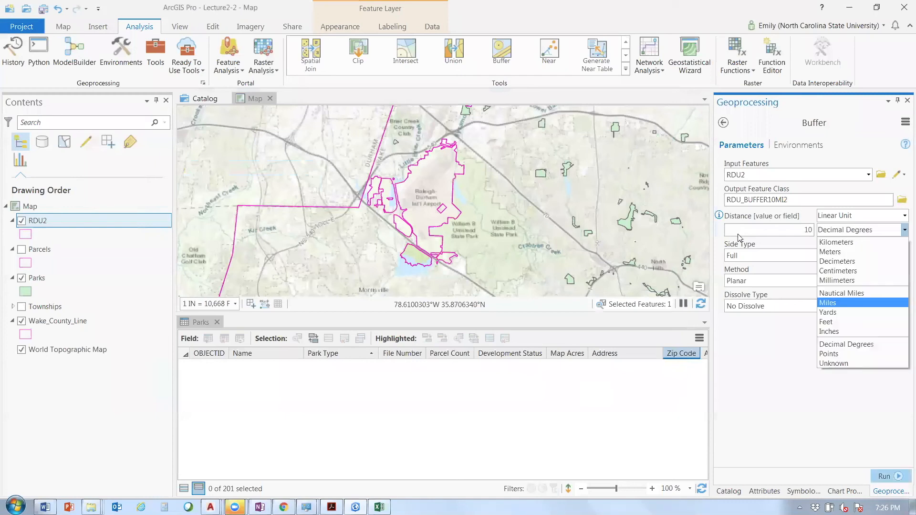
pyautogui.click(858, 303)
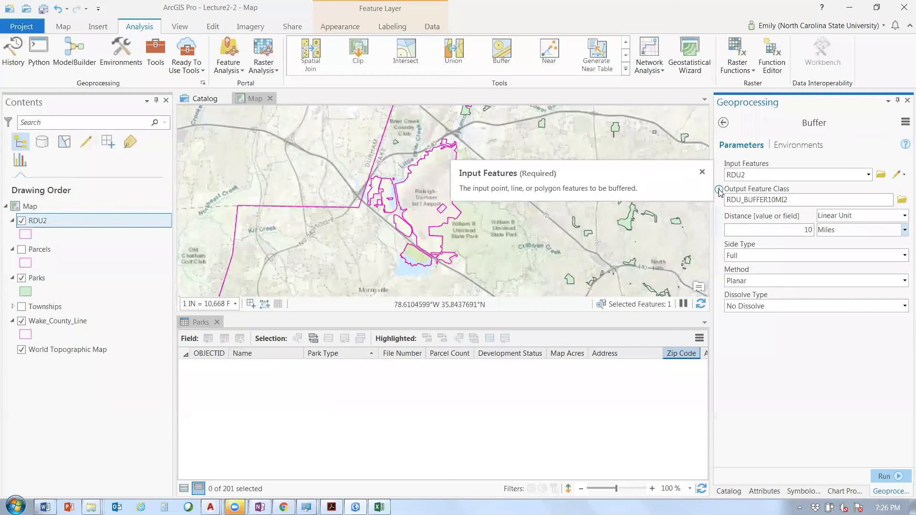
pyautogui.moveTo(720, 190)
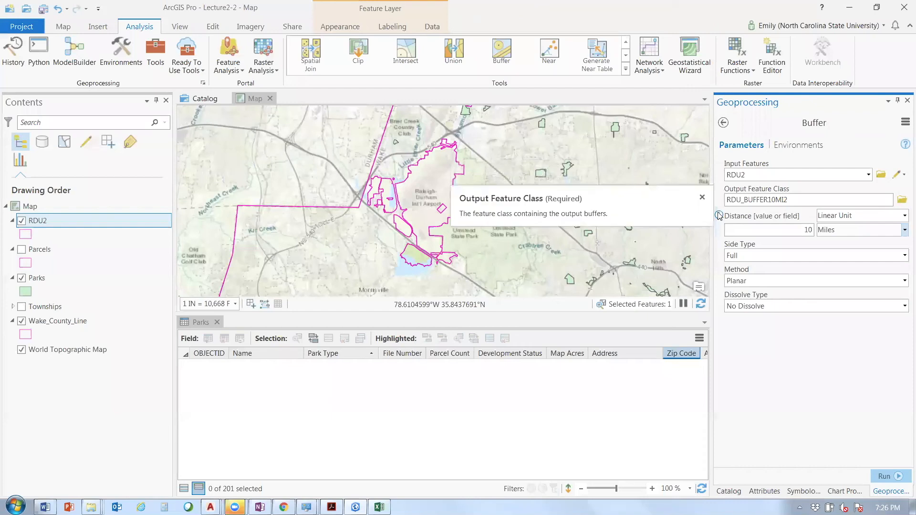
pyautogui.moveTo(719, 245)
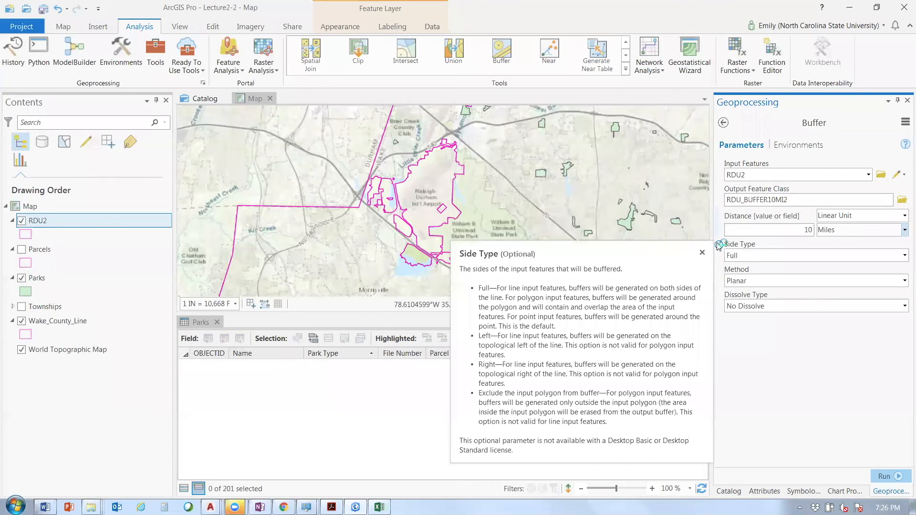
pyautogui.moveTo(720, 297)
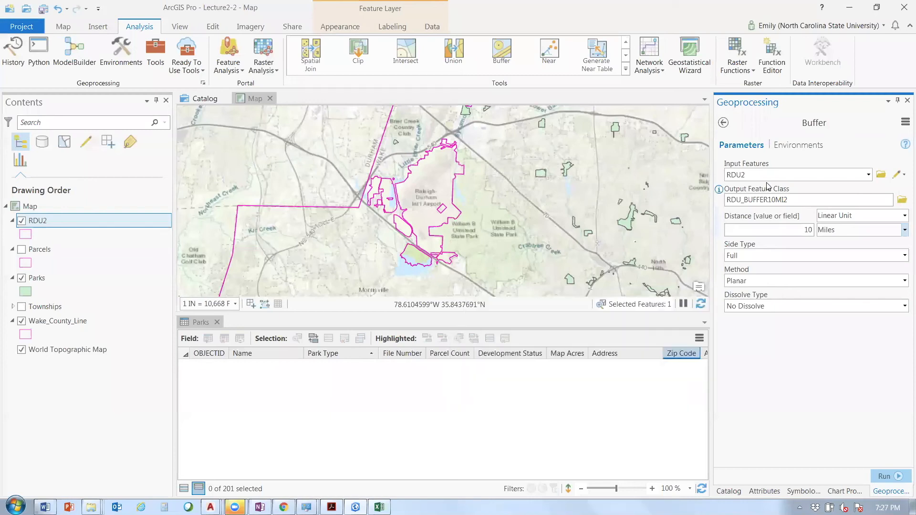
pyautogui.click(881, 478)
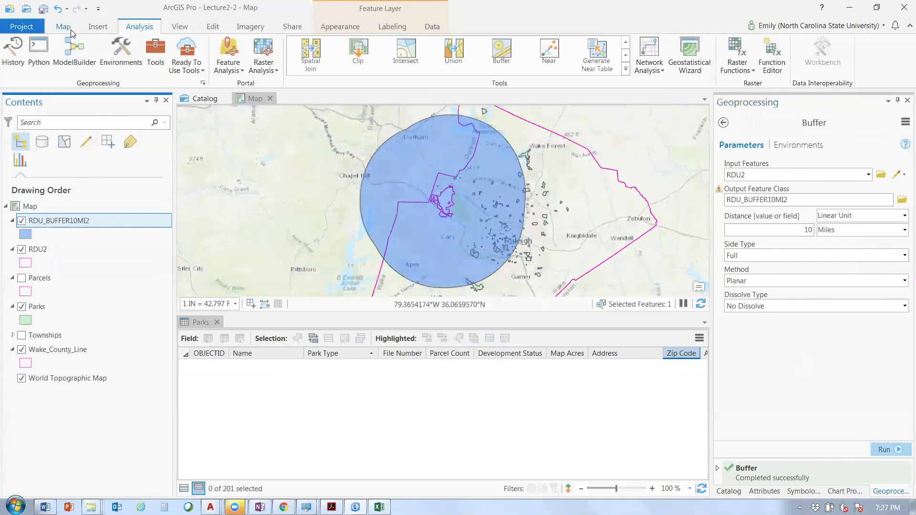
# Measure the distance from the airport parcel to the eastern edge of the buffer, then clear the measurement
pyautogui.click(71, 30)
pyautogui.click(490, 54)
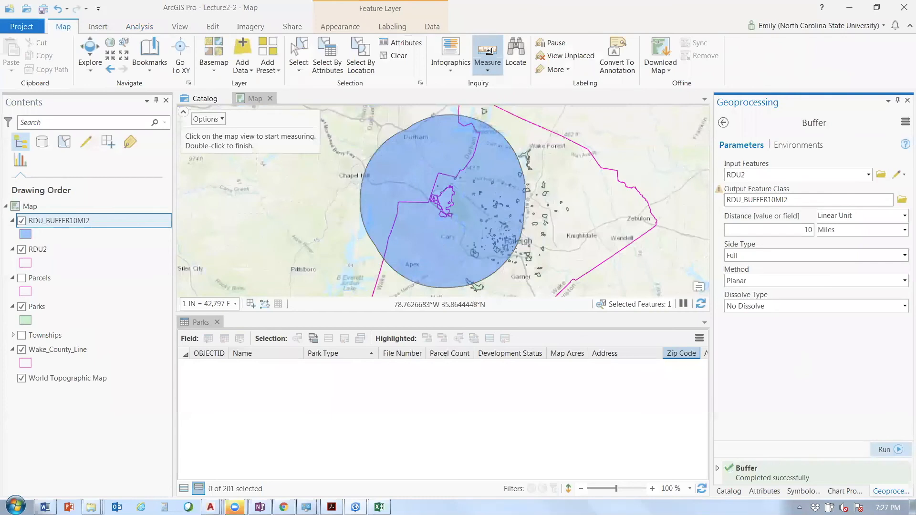
pyautogui.click(452, 203)
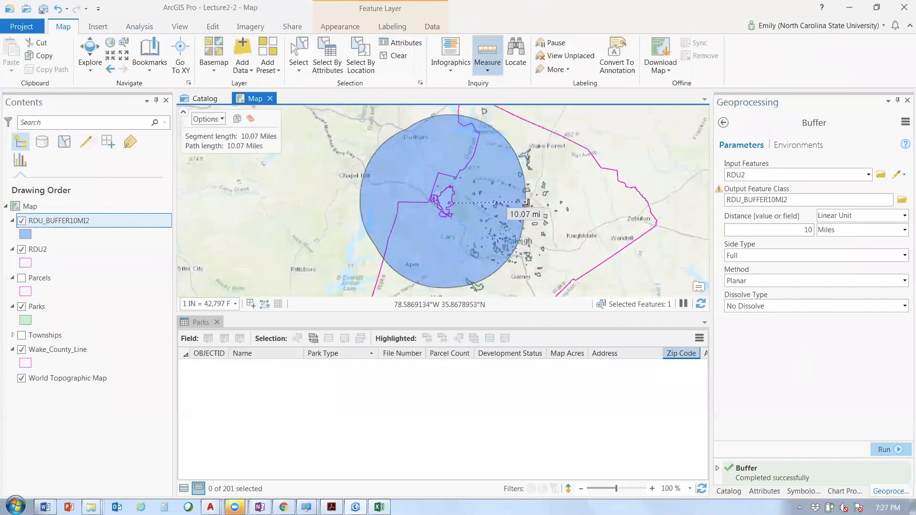
pyautogui.press('Escape')
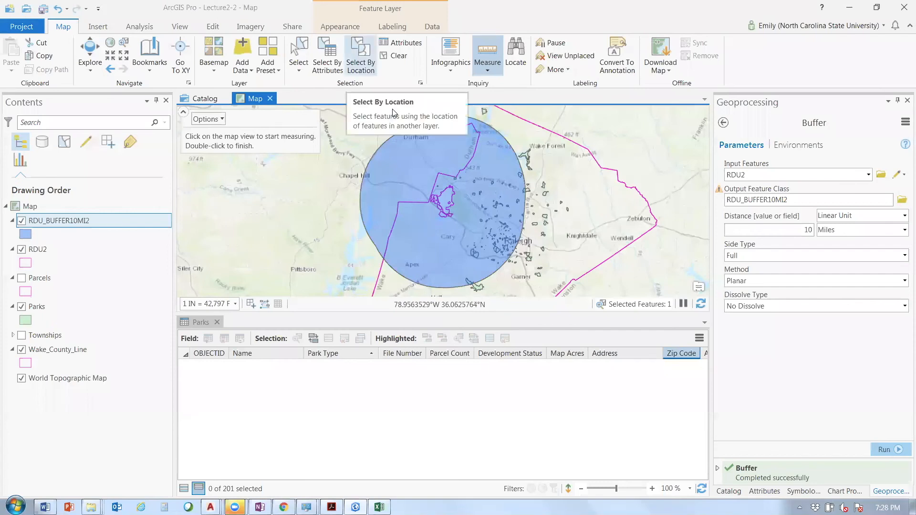
# Set up Select Layer By Location with Parks as the input feature layer and Within as the relationship
pyautogui.click(360, 56)
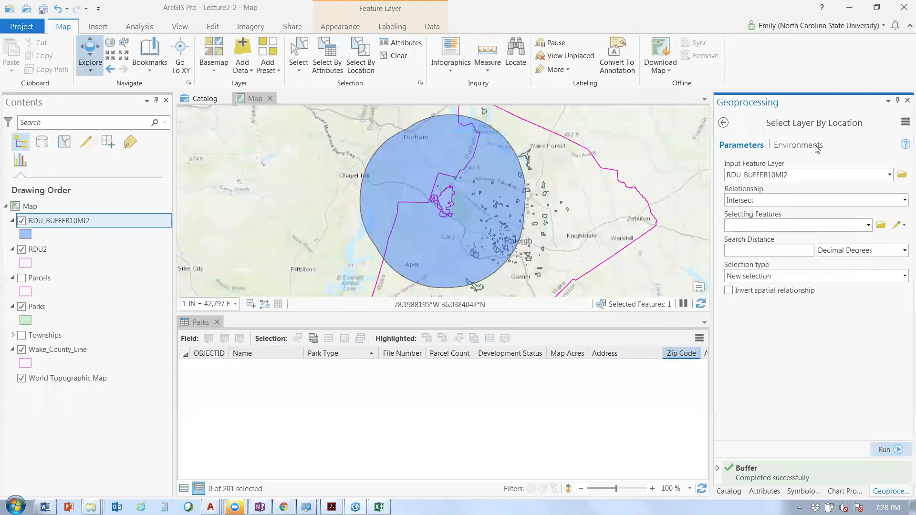
pyautogui.click(806, 175)
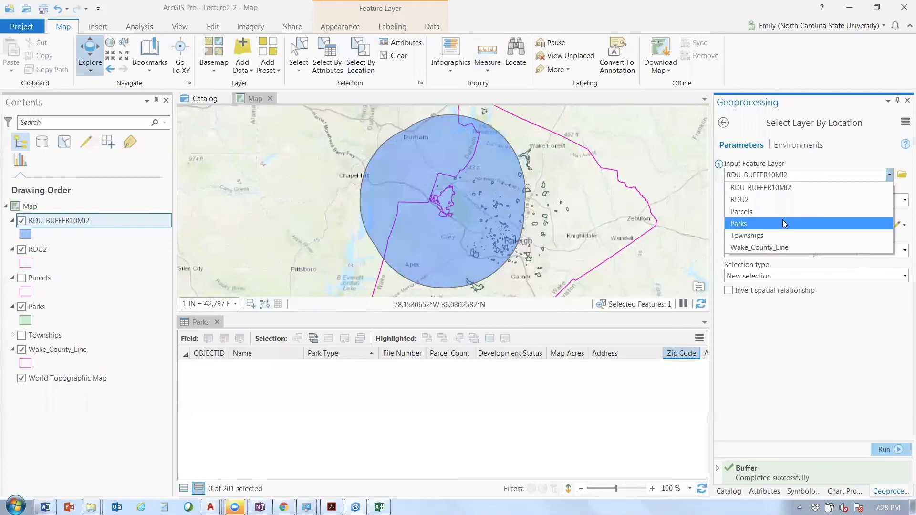
pyautogui.click(784, 223)
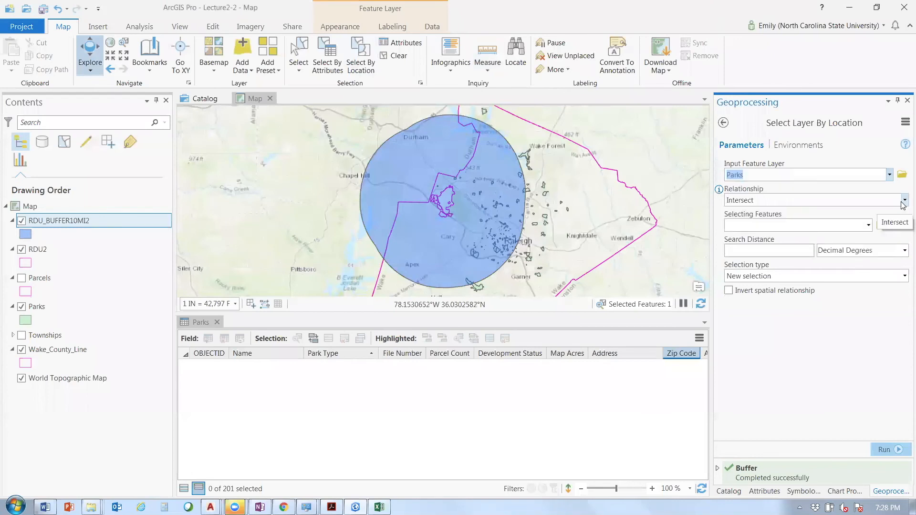
pyautogui.click(903, 200)
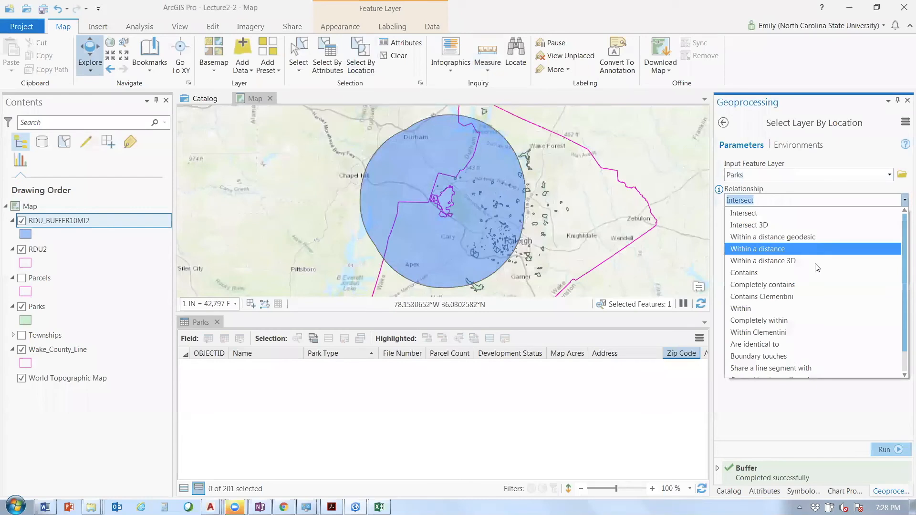
pyautogui.click(817, 308)
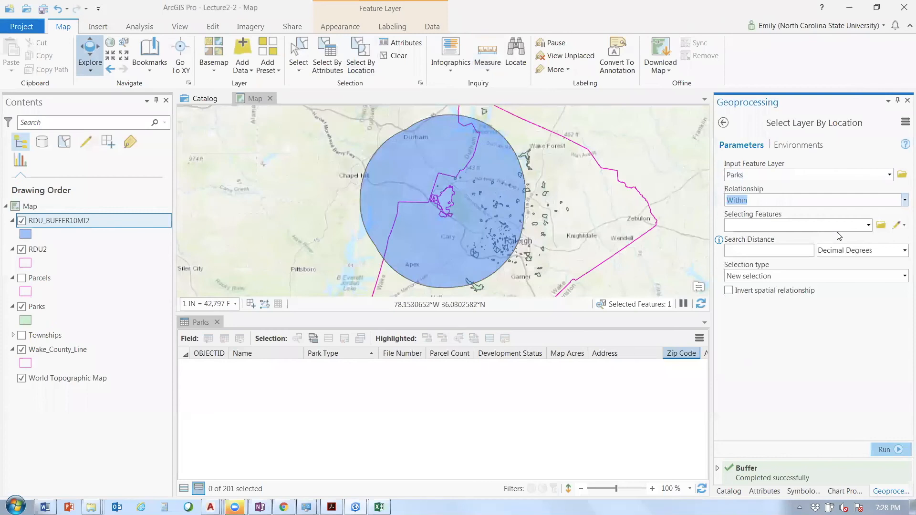
pyautogui.hotkey('alt', 'Down')
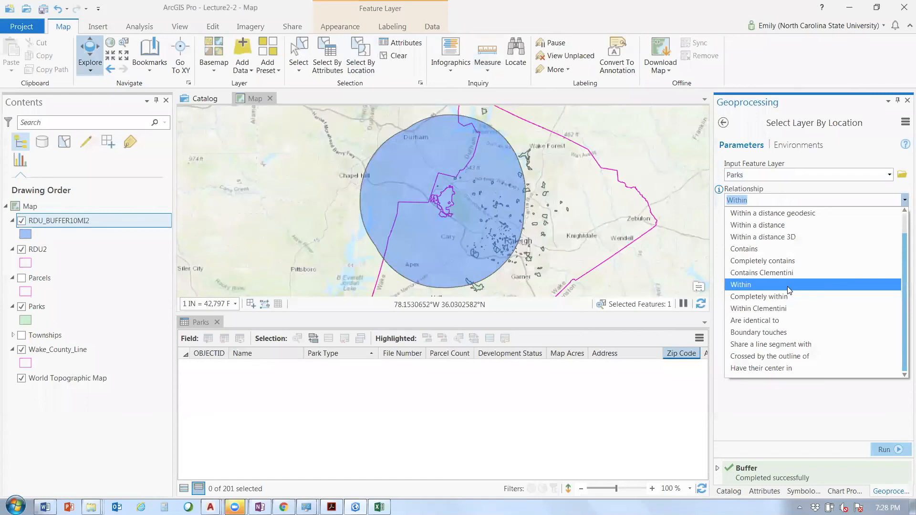
pyautogui.click(788, 285)
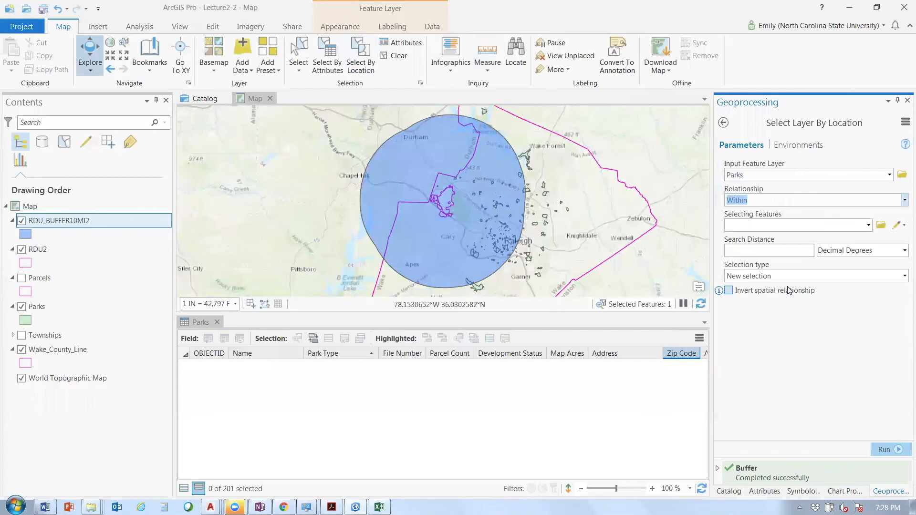
# Set RDU_BUFFER10MI2 as the selecting features, run the location selection as a new selection, and look through the selected records in the Parks table
pyautogui.press('Tab')
pyautogui.press('Down')
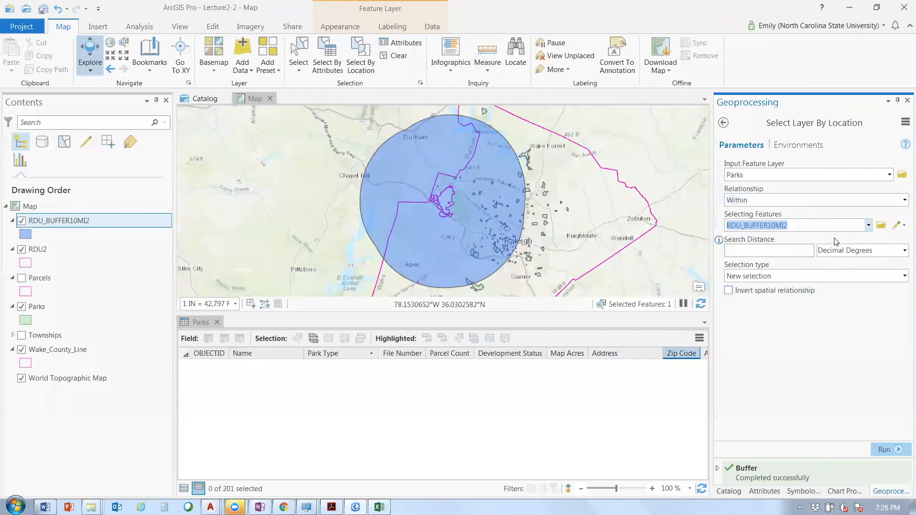
pyautogui.moveTo(720, 245)
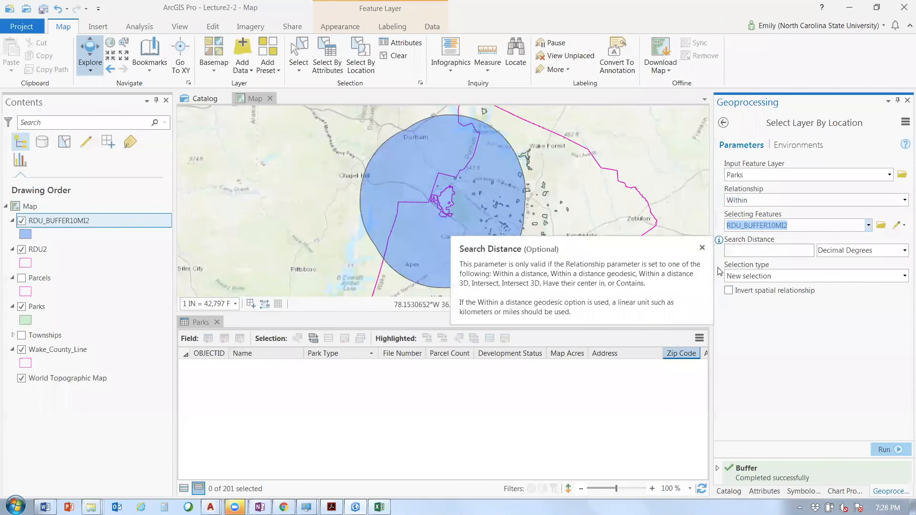
pyautogui.moveTo(721, 270)
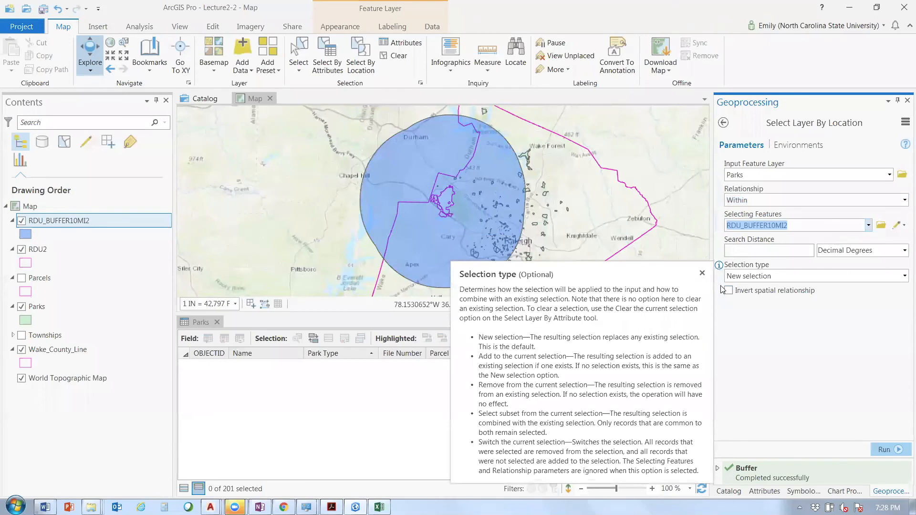
pyautogui.click(881, 451)
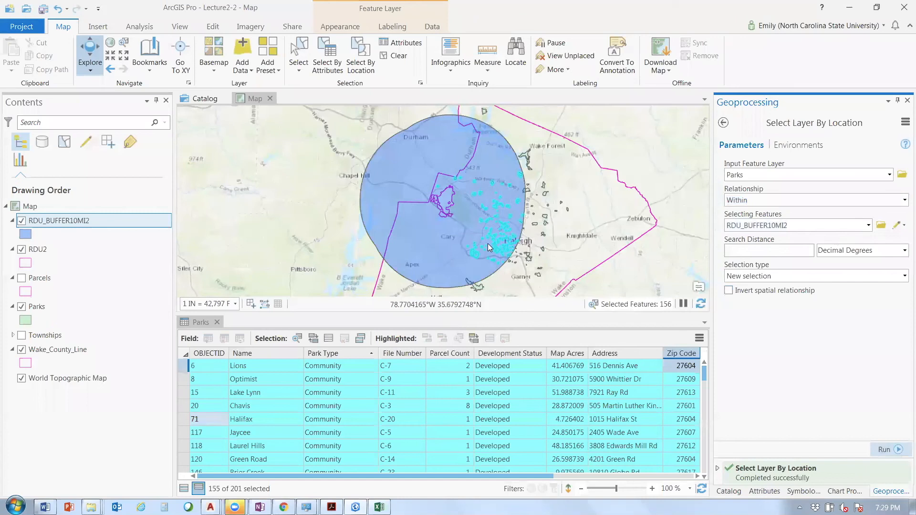
pyautogui.click(705, 386)
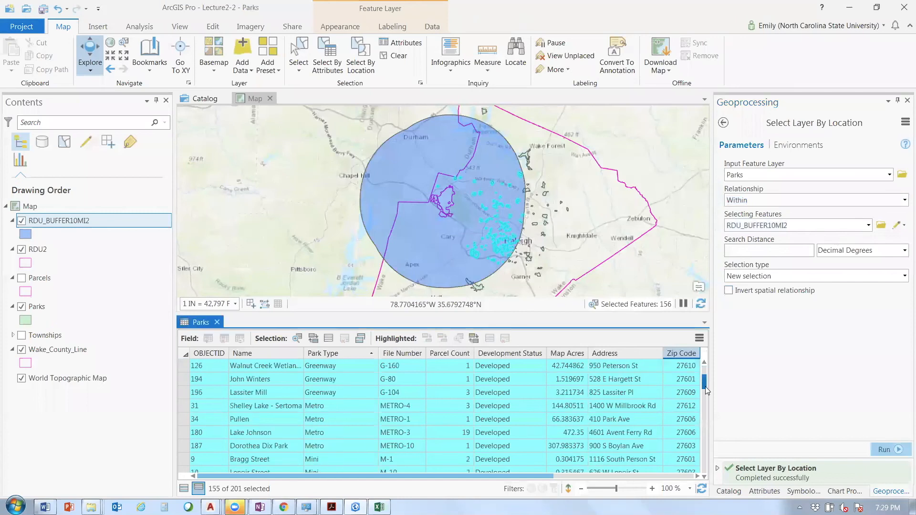
pyautogui.click(540, 409)
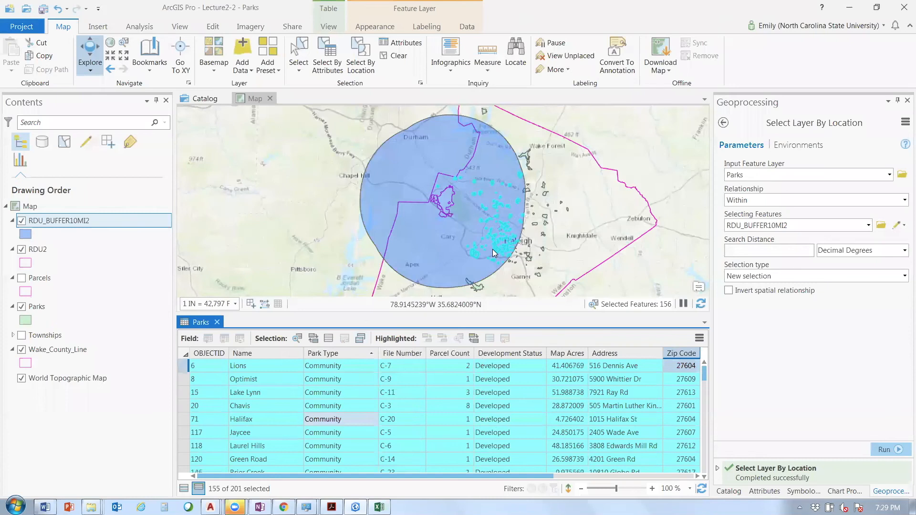
# Switch to Excel, paste the copied park records at A1, and look over the rows with the Development Status column widened
pyautogui.moveTo(379, 507)
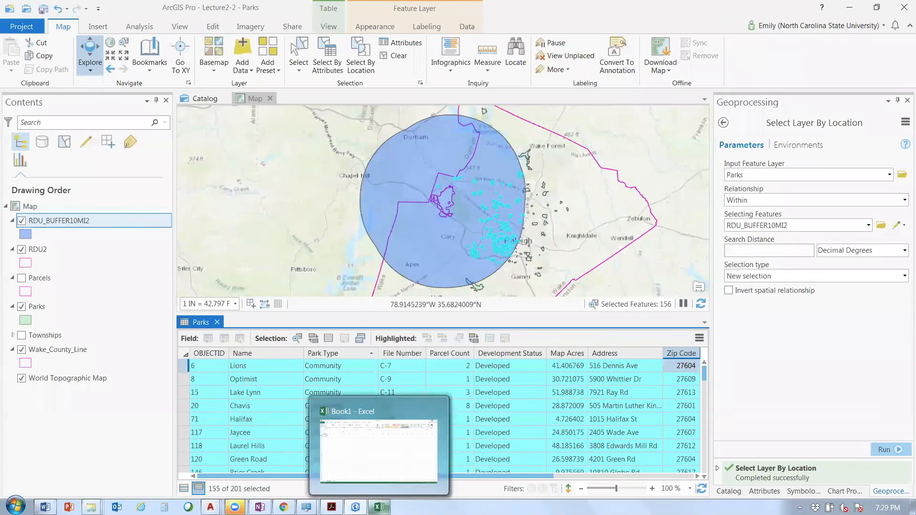
pyautogui.click(379, 507)
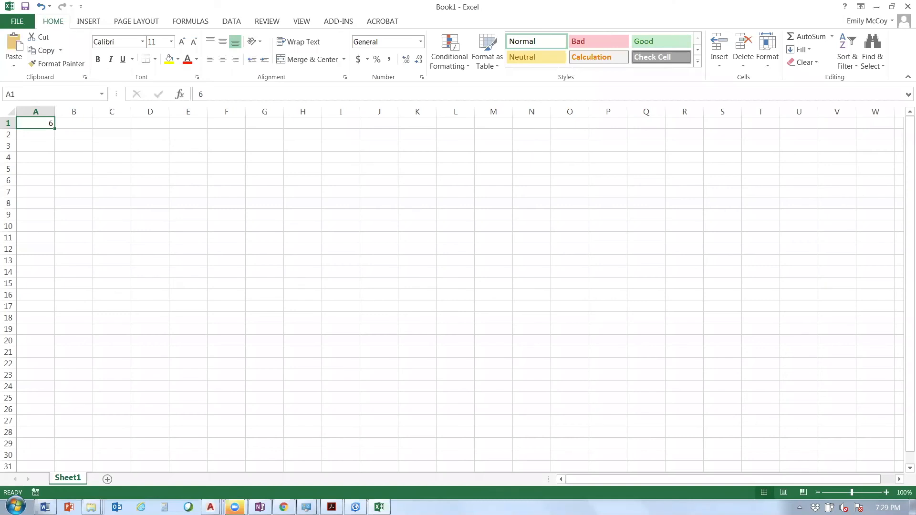
pyautogui.hotkey('ctrl', 'v')
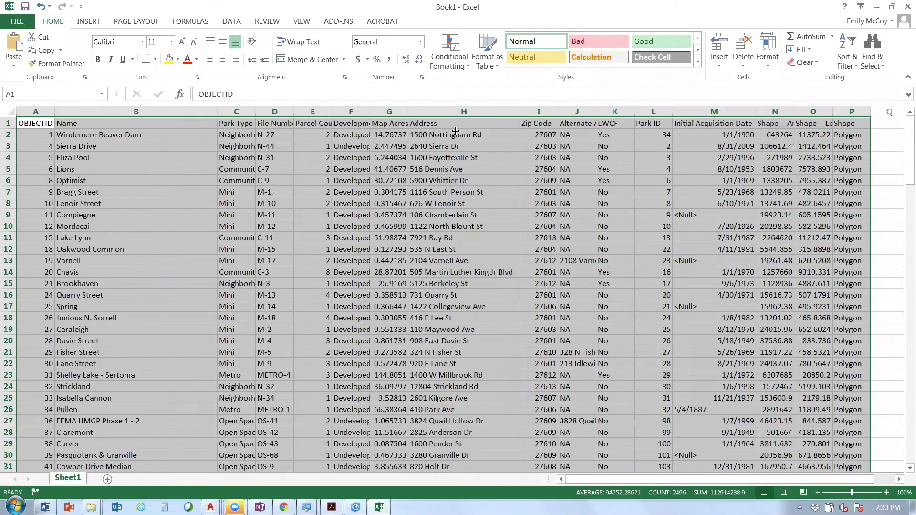
pyautogui.doubleClick(371, 110)
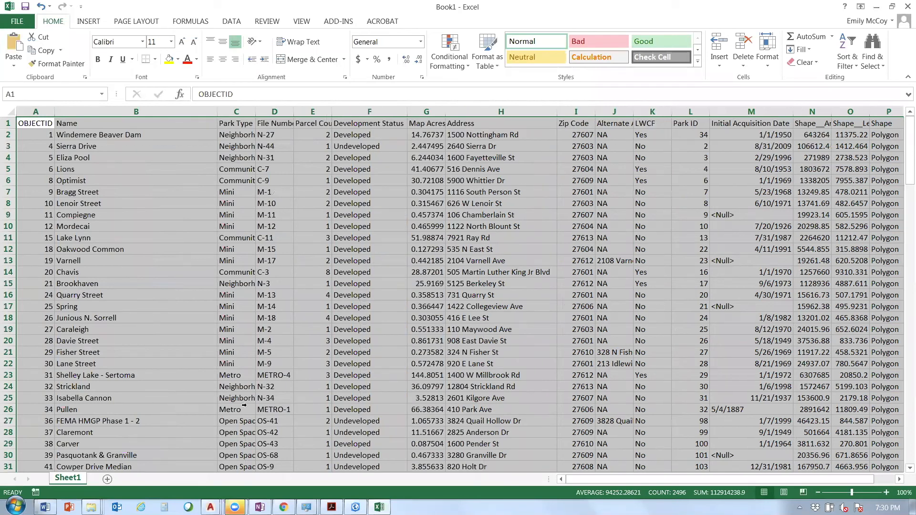
pyautogui.click(236, 111)
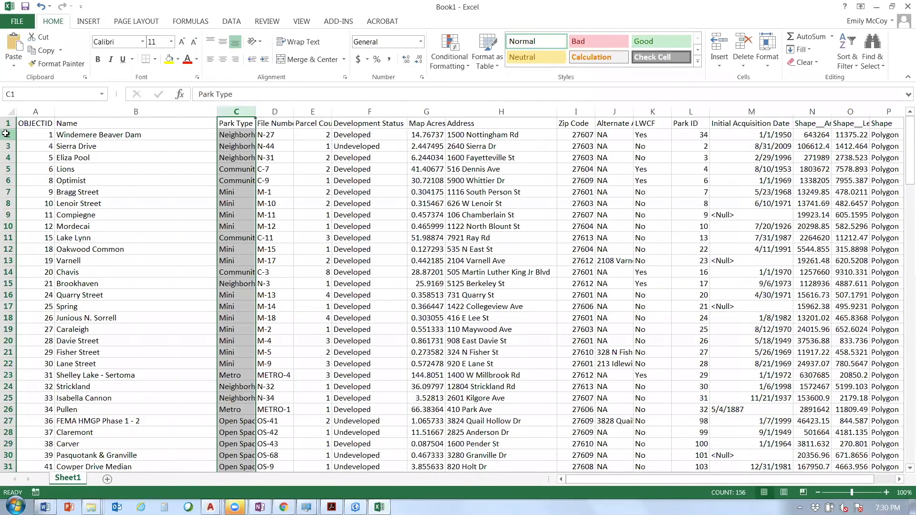
pyautogui.moveTo(5, 134); pyautogui.dragTo(6, 477)
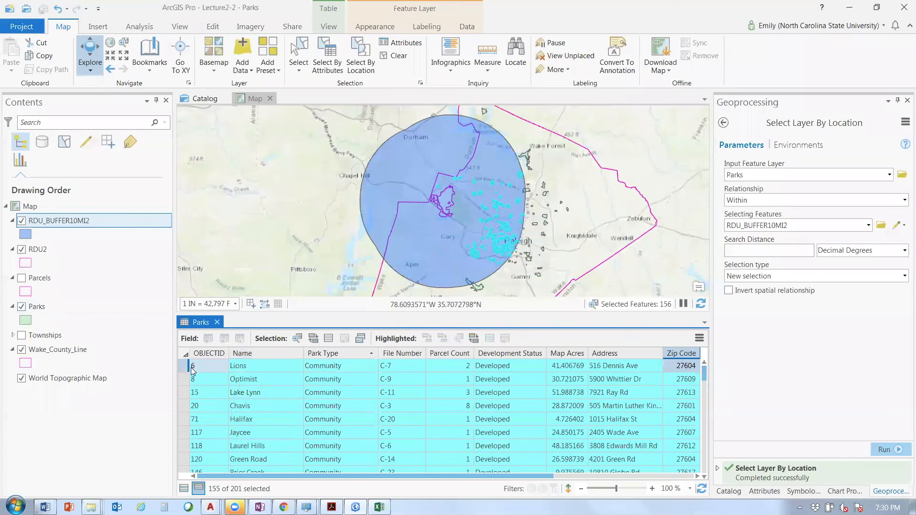
# Export the selected Parks features to Lecture2-2.gdb as a feature class named PARKS_RDU10MI
pyautogui.rightClick(66, 309)
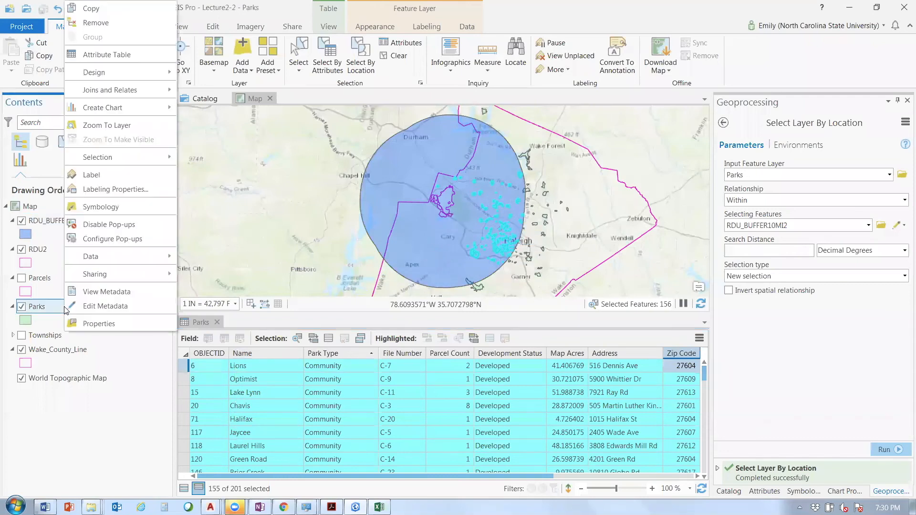
pyautogui.moveTo(144, 257)
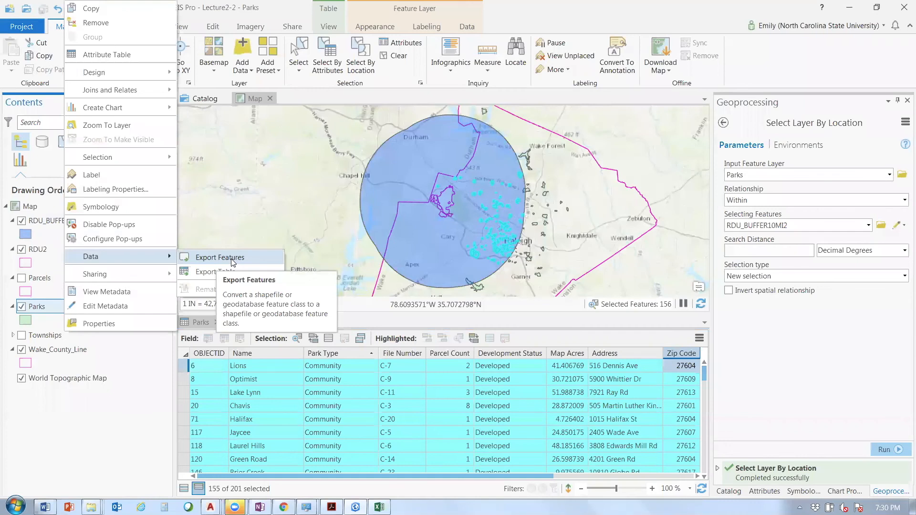
pyautogui.click(233, 260)
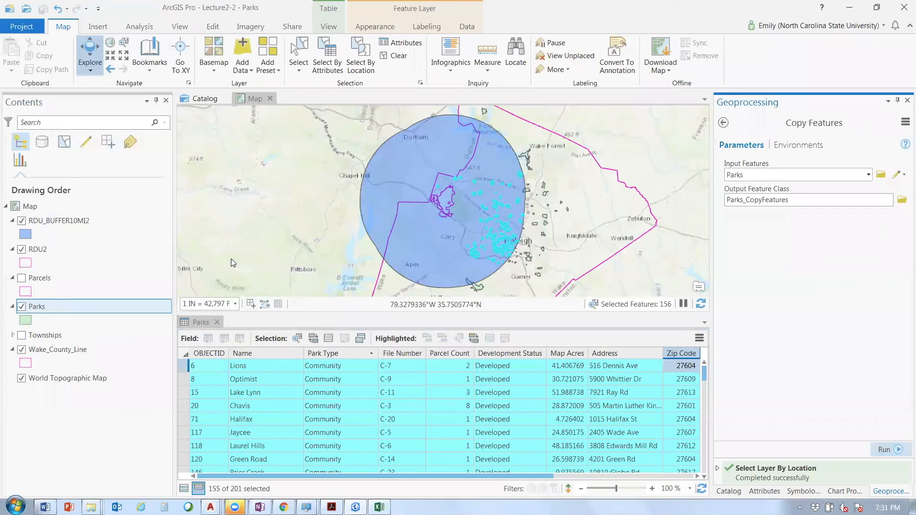
pyautogui.click(902, 201)
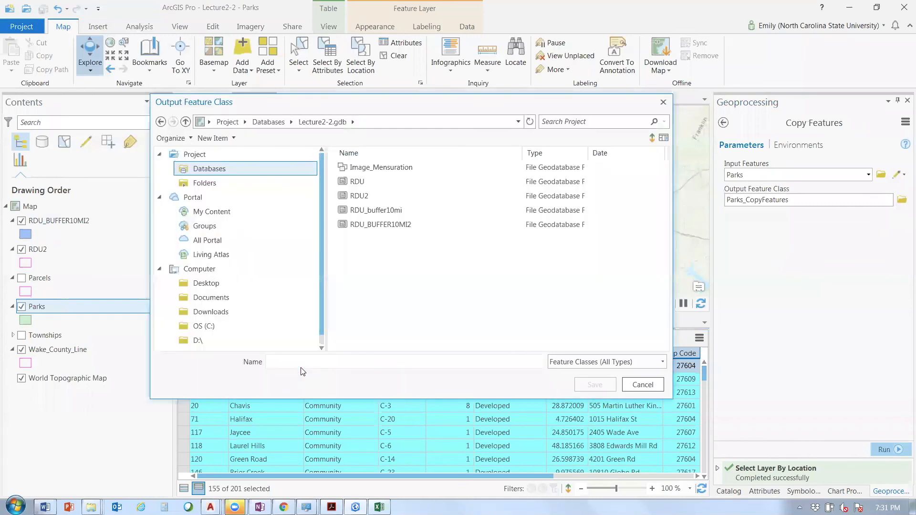
pyautogui.click(301, 367)
pyautogui.write('PARKS_')
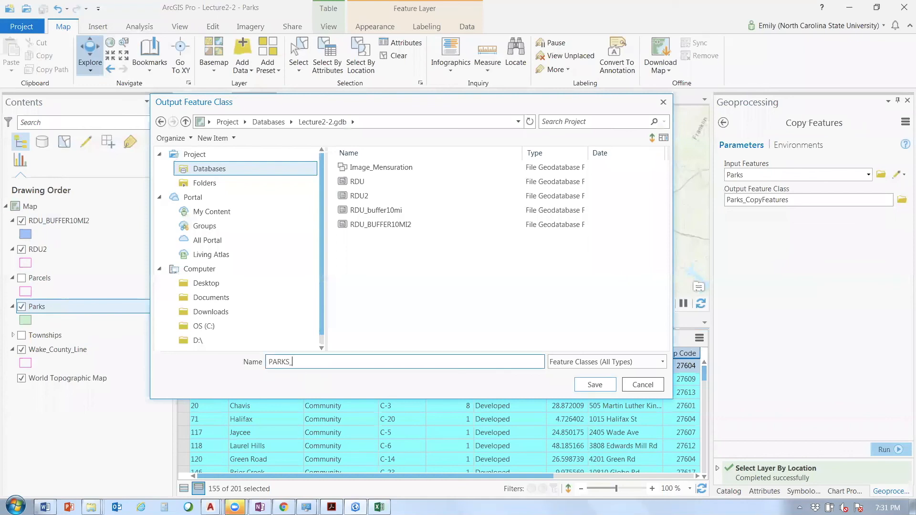
pyautogui.write('RDU10MI')
pyautogui.moveTo(290, 362); pyautogui.dragTo(256, 366)
pyautogui.click(607, 390)
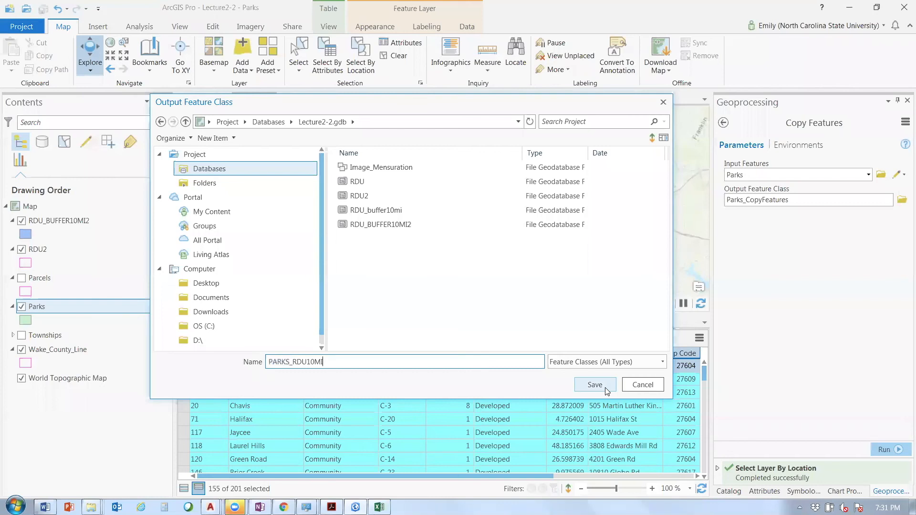
pyautogui.click(600, 383)
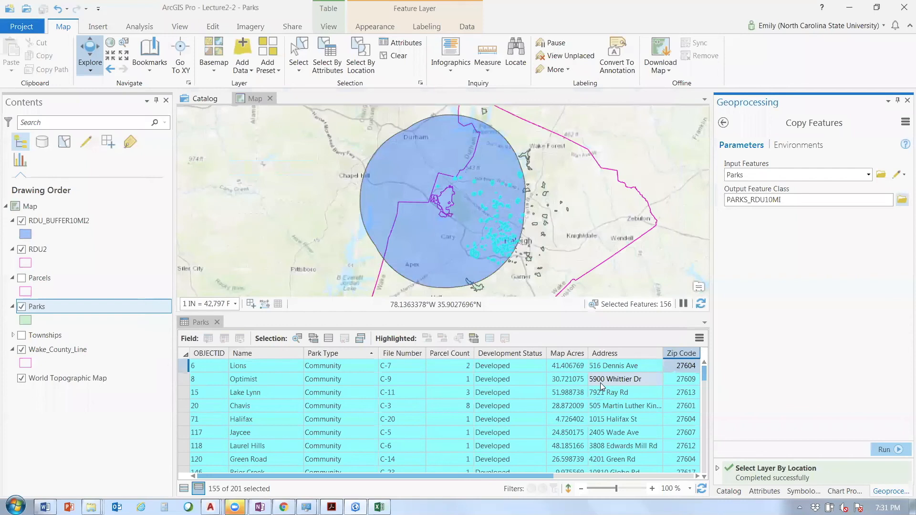
pyautogui.press('Return')
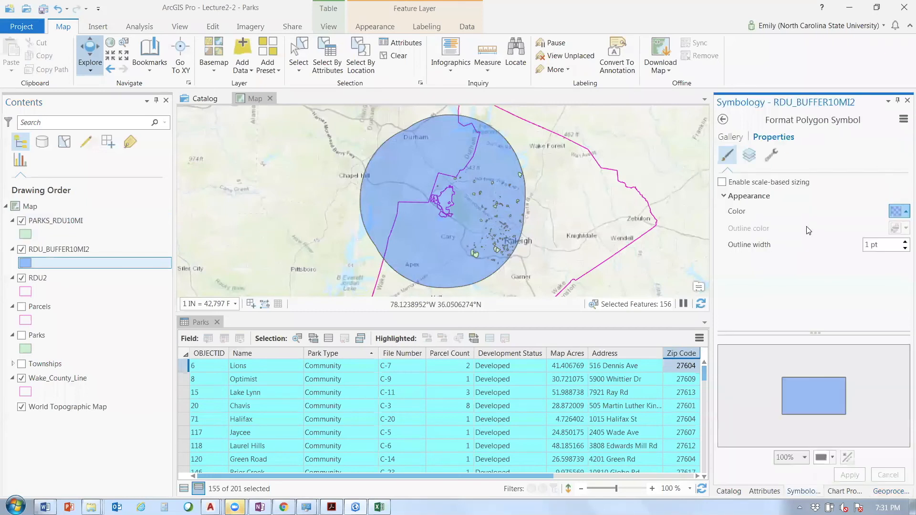
# Set the RDU_BUFFER10MI2 fill to no color and give PARKS_RDU10MI a magenta fill with a 0 pt outline
pyautogui.click(807, 226)
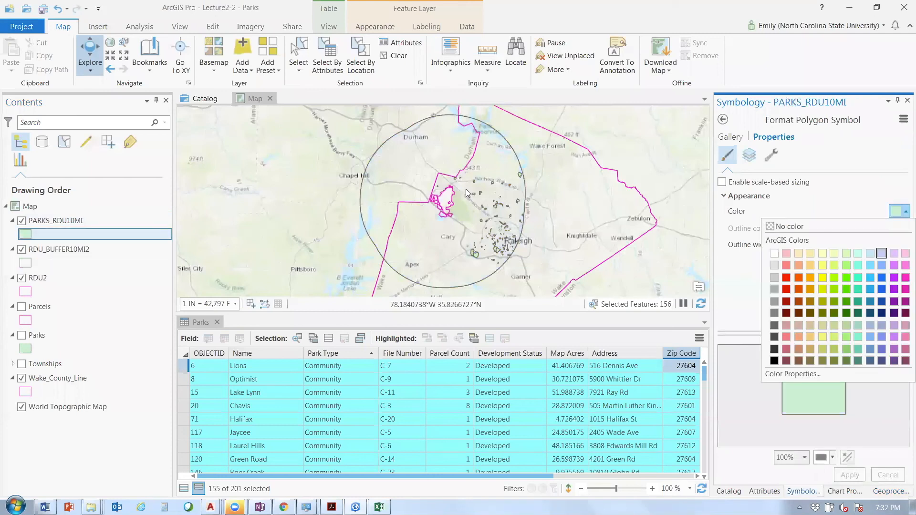
pyautogui.click(906, 277)
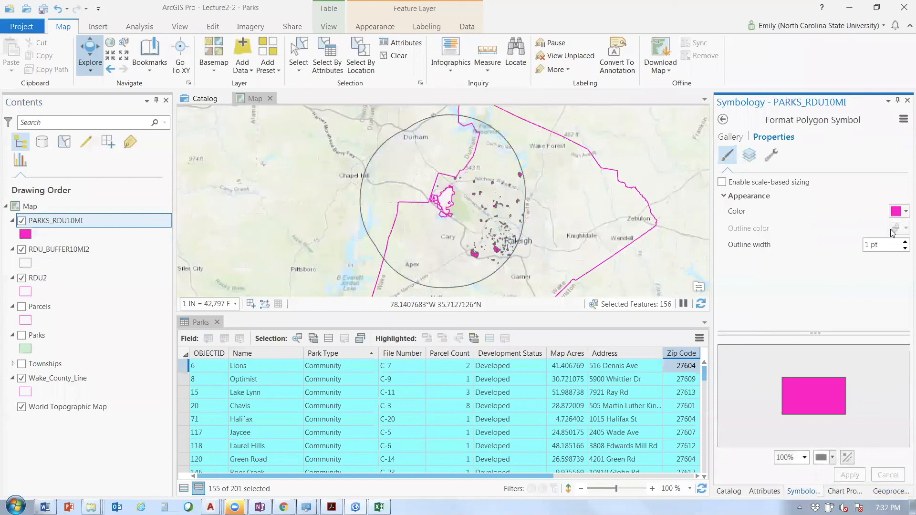
pyautogui.click(904, 248)
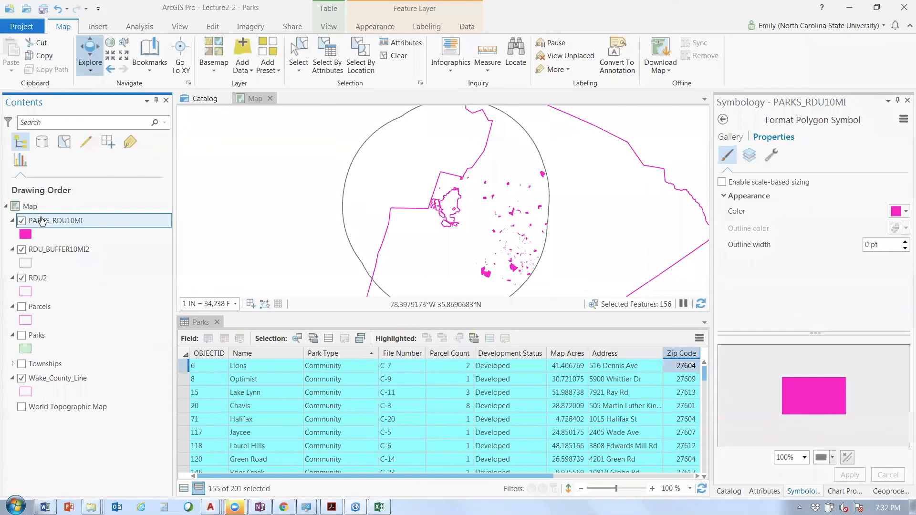
# Turn on labels for the PARKS_RDU10MI layer and check the park names at several map scales
pyautogui.scroll(3, 487, 176)
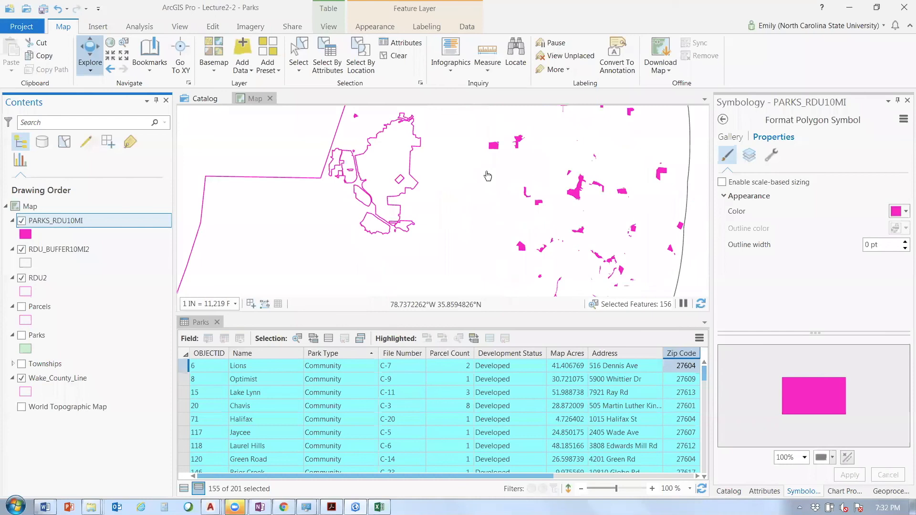
pyautogui.moveTo(488, 176); pyautogui.dragTo(431, 234)
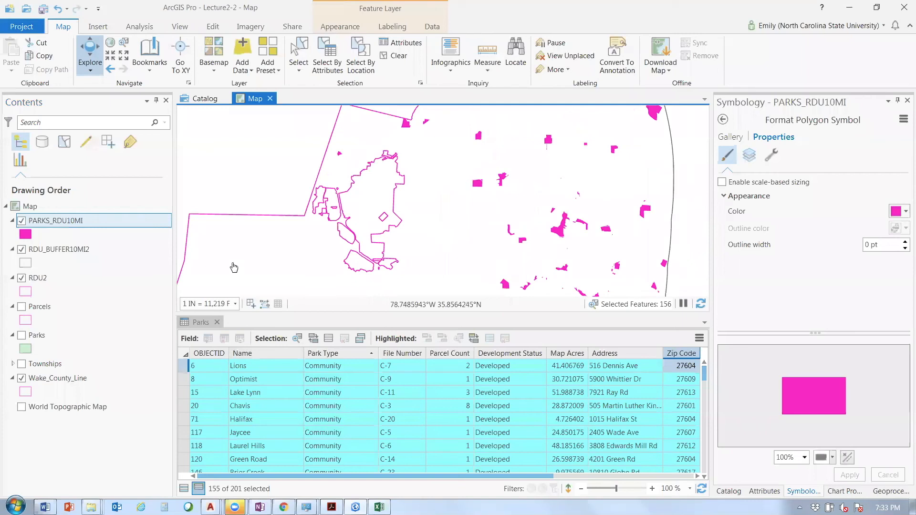
pyautogui.rightClick(96, 226)
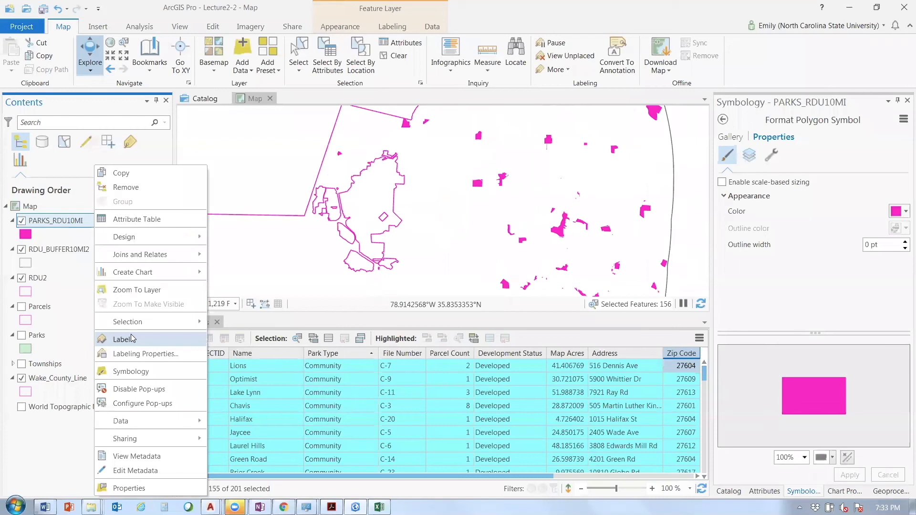
pyautogui.click(132, 339)
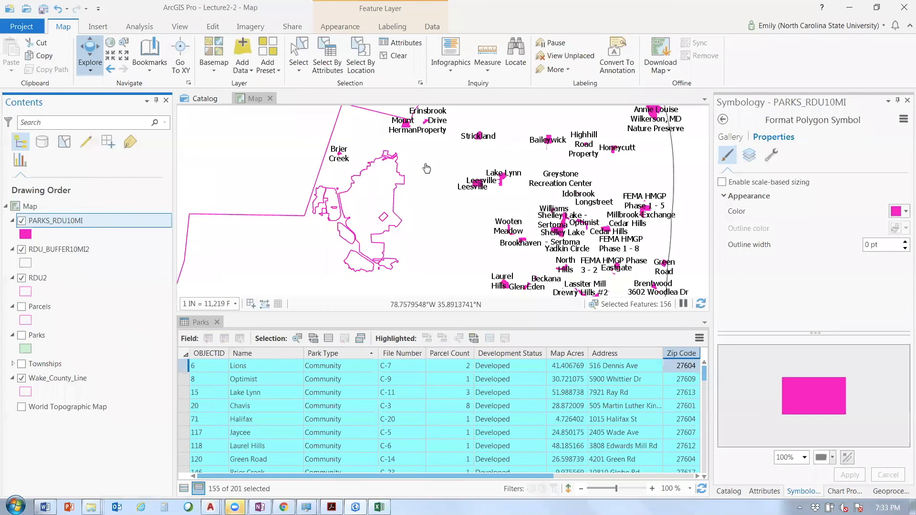
pyautogui.scroll(-3, 422, 210)
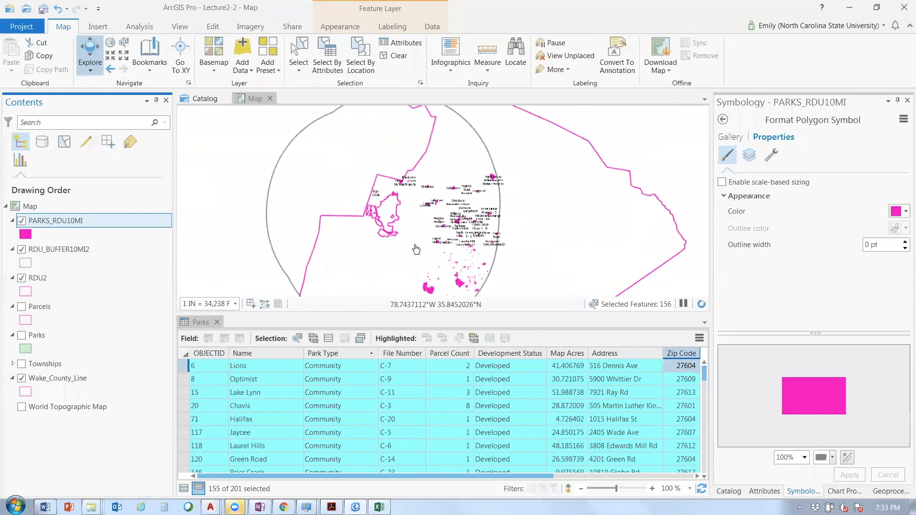
pyautogui.scroll(2, 416, 249)
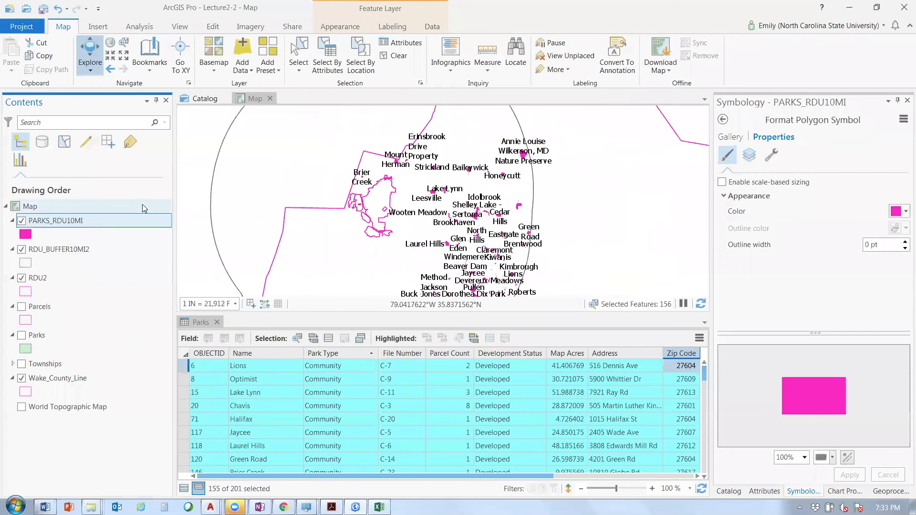
# Create a new landscape layout with the Architectural D page size, 24 by 36 inches
pyautogui.click(97, 27)
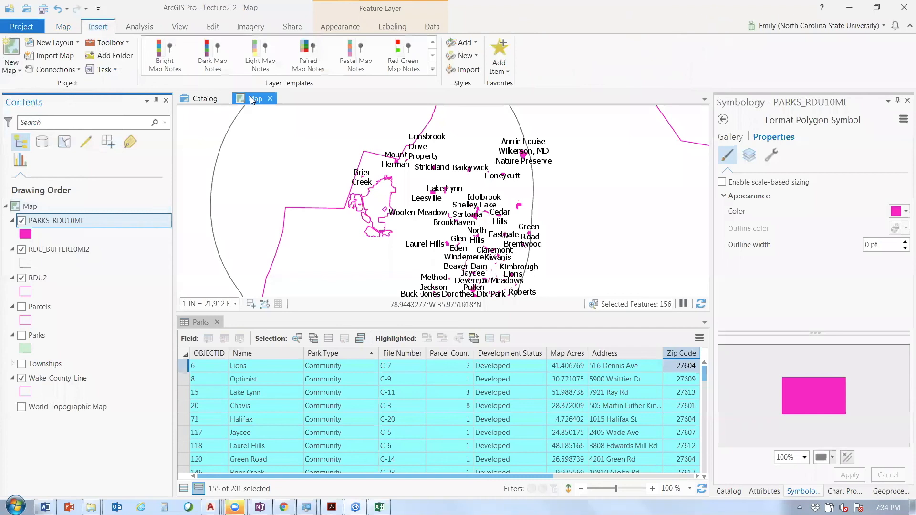
pyautogui.click(79, 43)
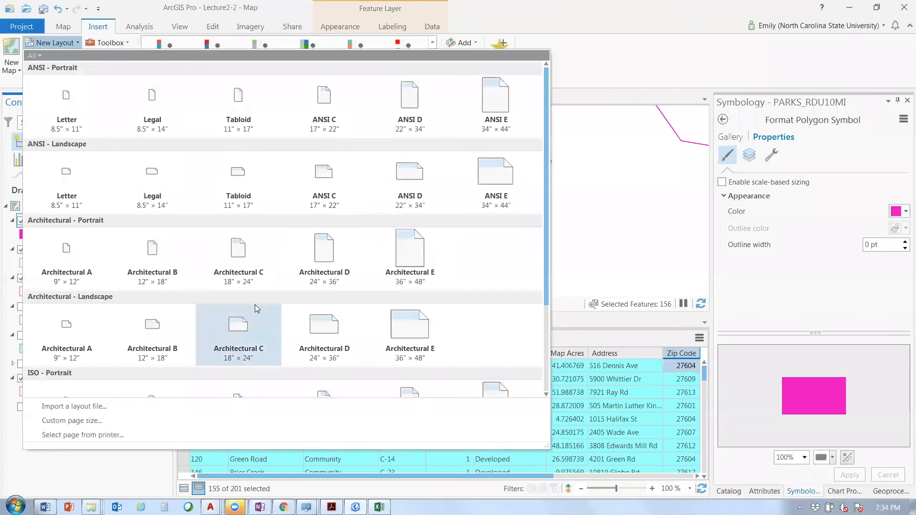
pyautogui.click(348, 337)
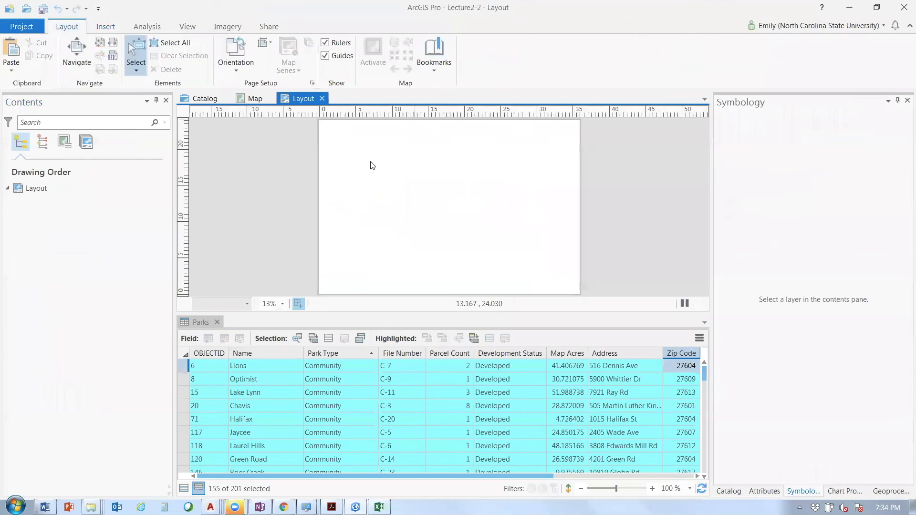
# Clear the feature selection in the map and close the Parks table, returning to the blank layout
pyautogui.click(257, 99)
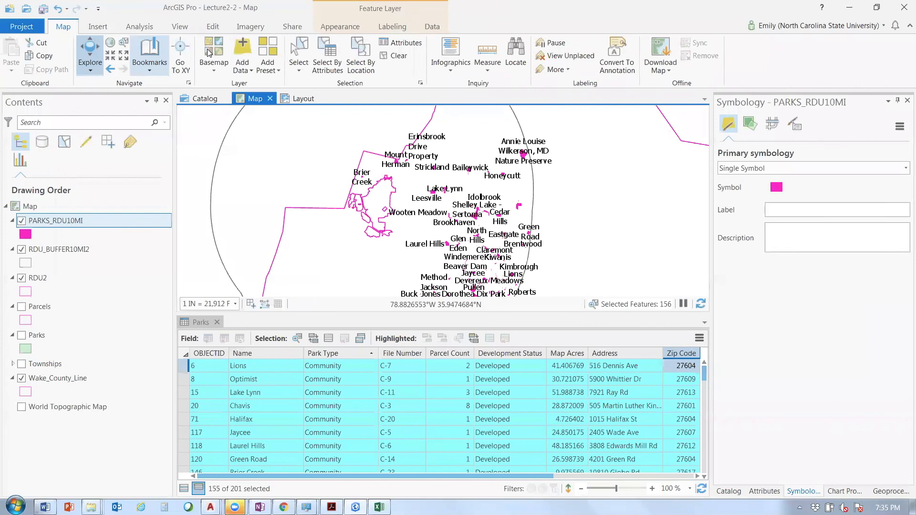
pyautogui.hotkey('ctrl', 'shift', 'a')
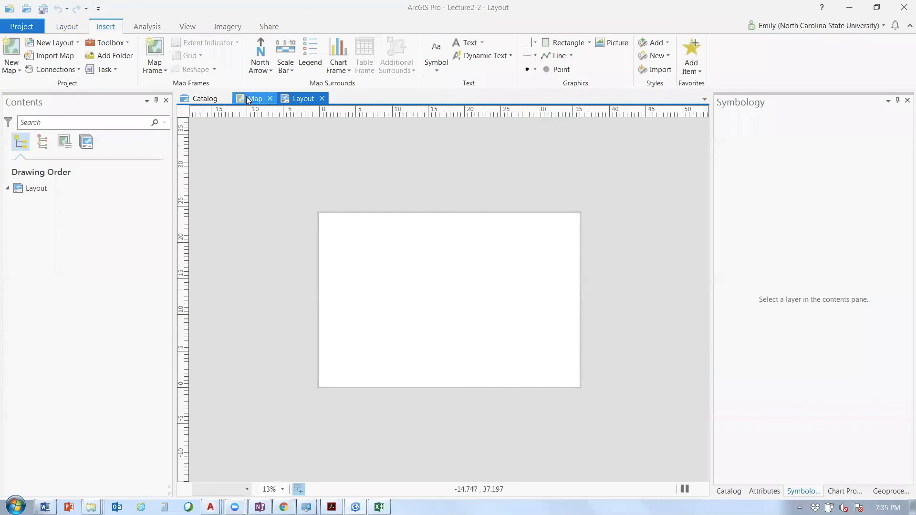
pyautogui.click(277, 98)
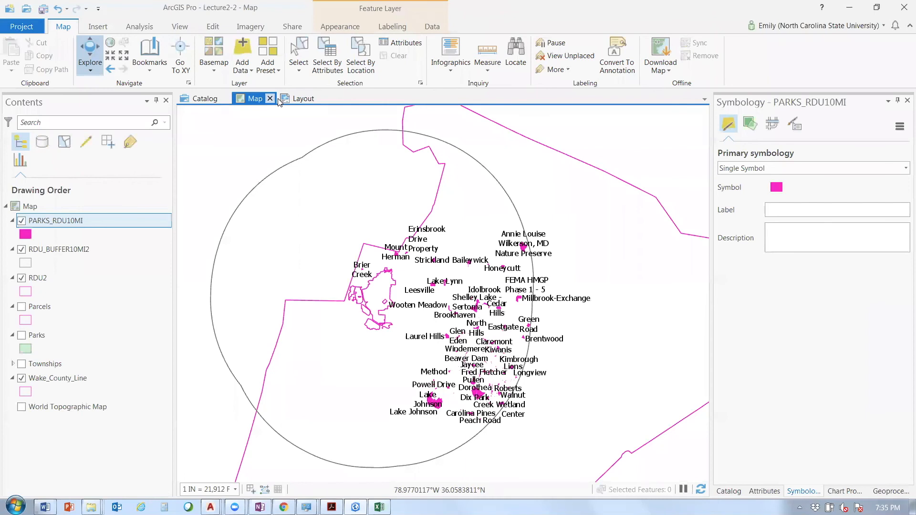
pyautogui.click(281, 99)
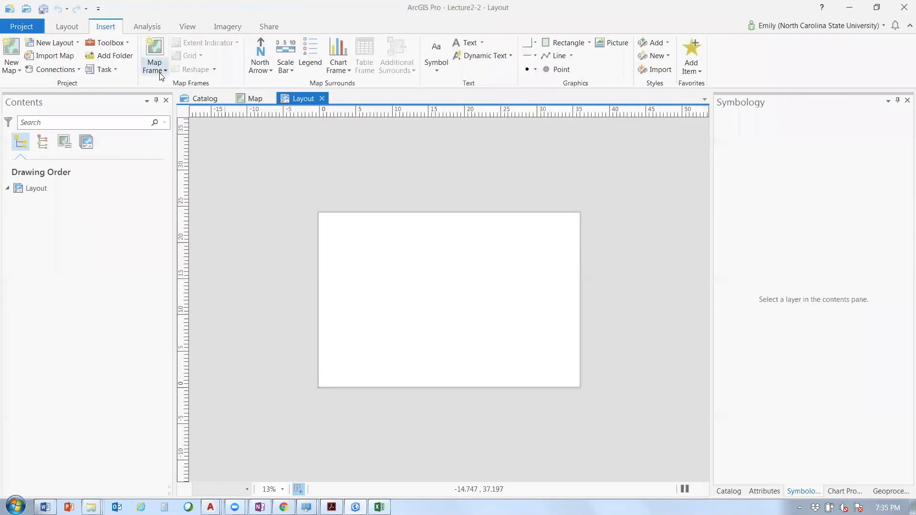
# Insert a map frame of the RDU_2000sc view and narrow it to about 29 inches wide, leaving space along the page's right side
pyautogui.click(162, 73)
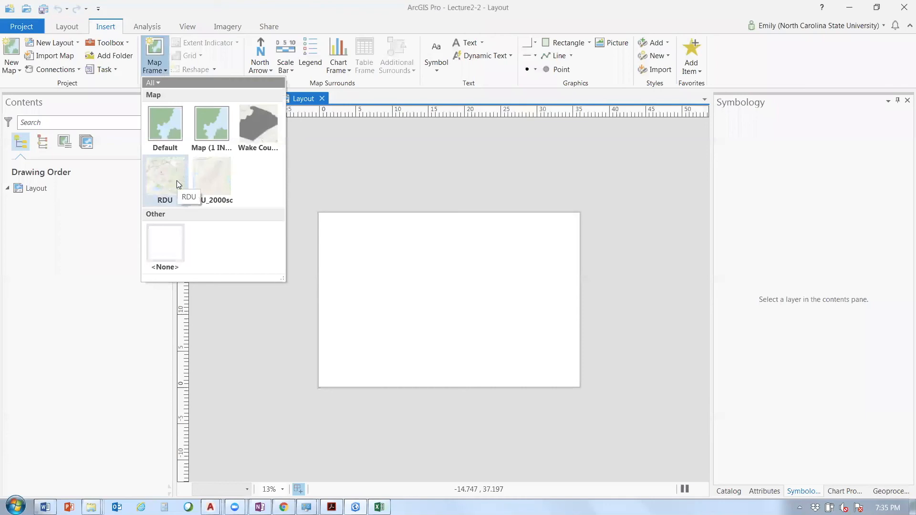
pyautogui.click(209, 181)
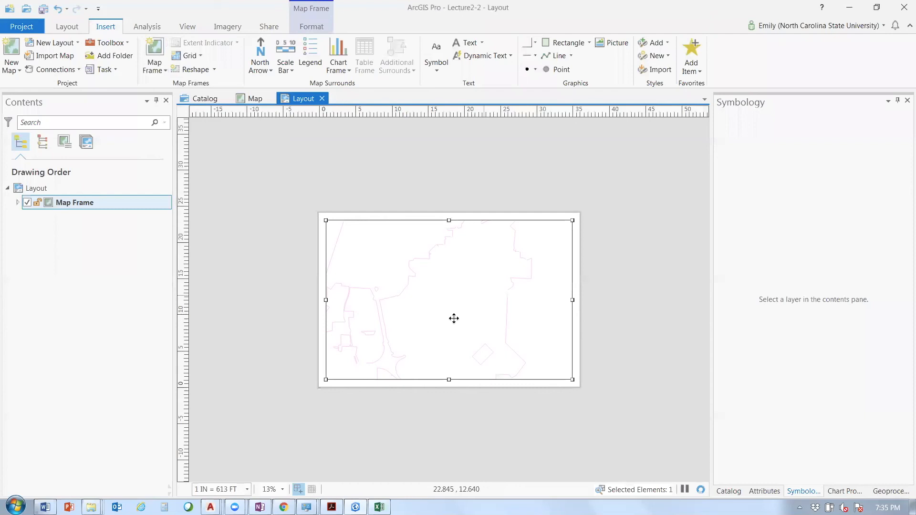
pyautogui.moveTo(572, 300); pyautogui.dragTo(516, 300)
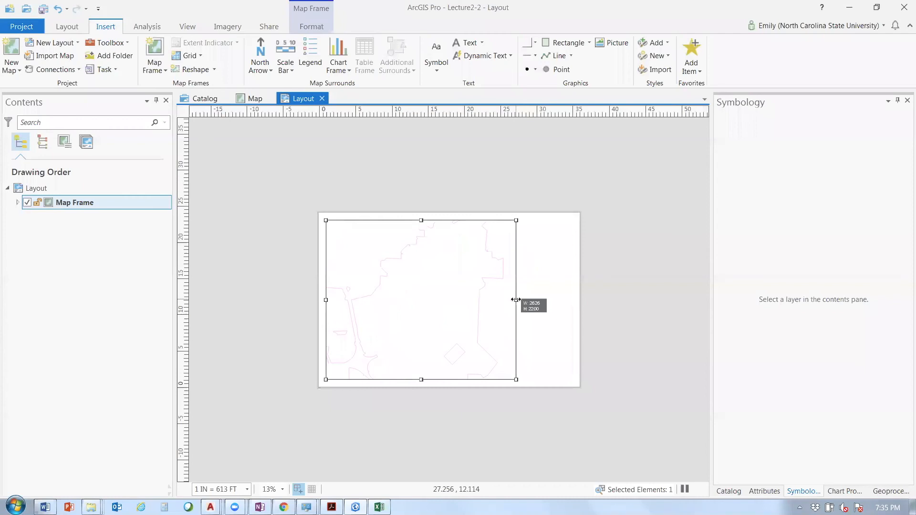
pyautogui.moveTo(516, 299); pyautogui.dragTo(520, 302)
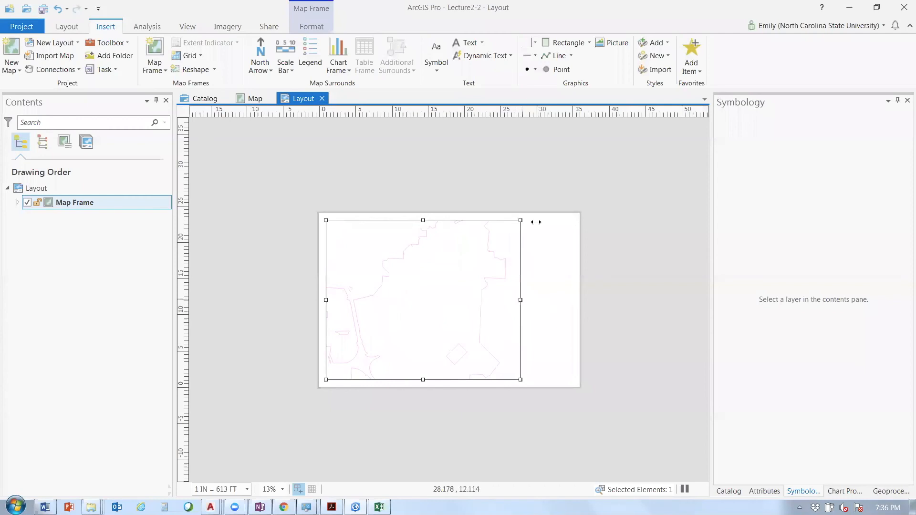
pyautogui.moveTo(521, 300); pyautogui.dragTo(537, 300)
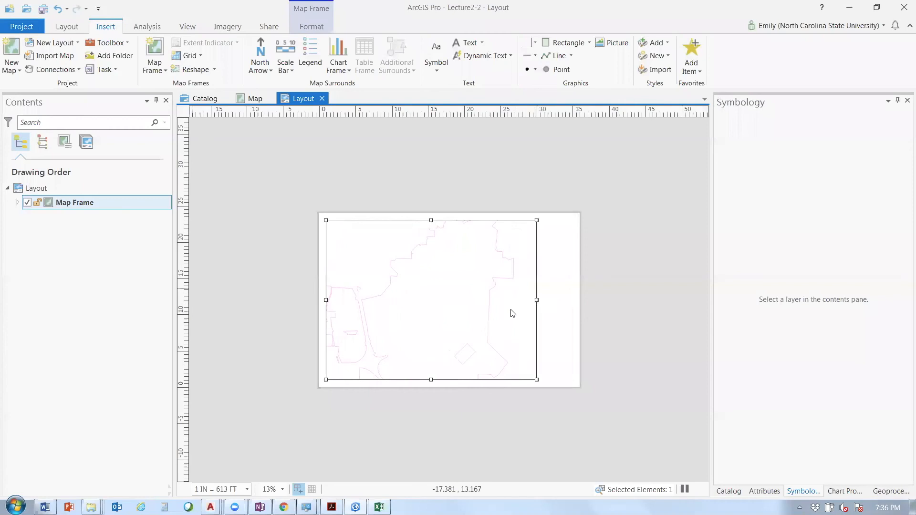
# Zoom the map frame's view to the extent of the RDU2 layer
pyautogui.click(88, 285)
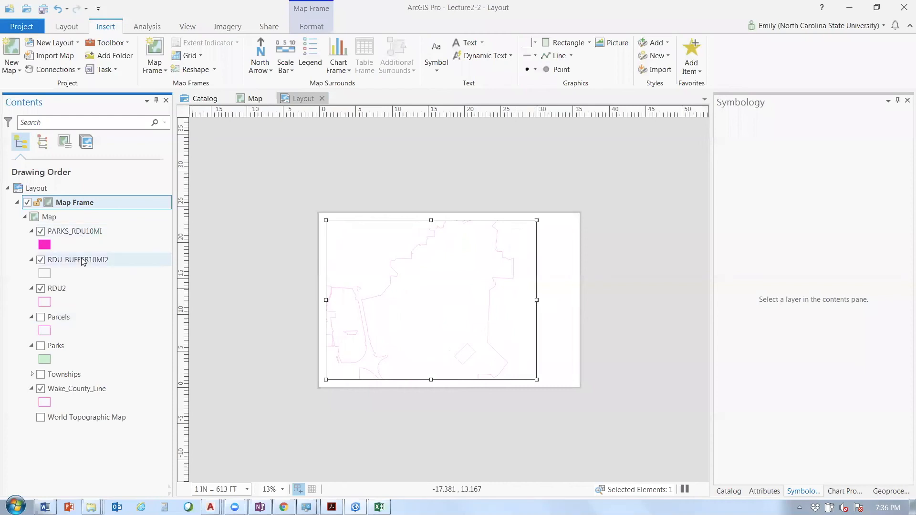
pyautogui.rightClick(63, 291)
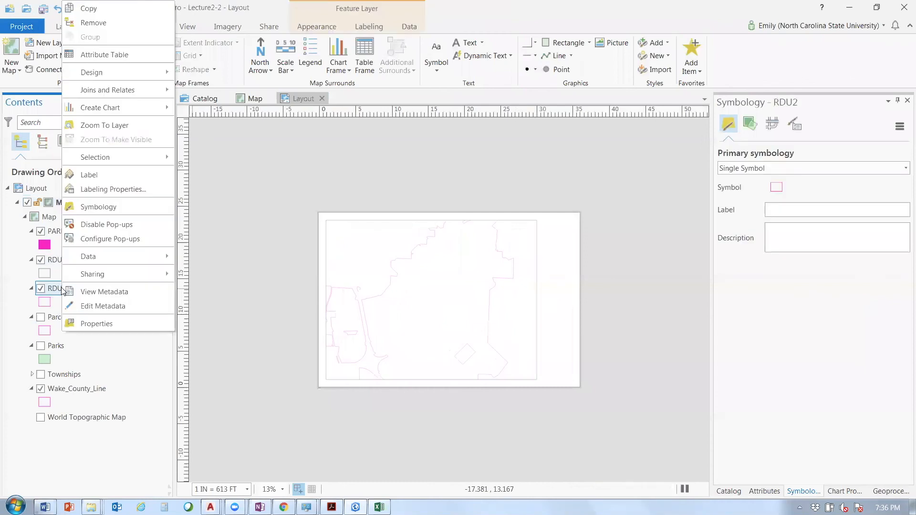
pyautogui.click(105, 125)
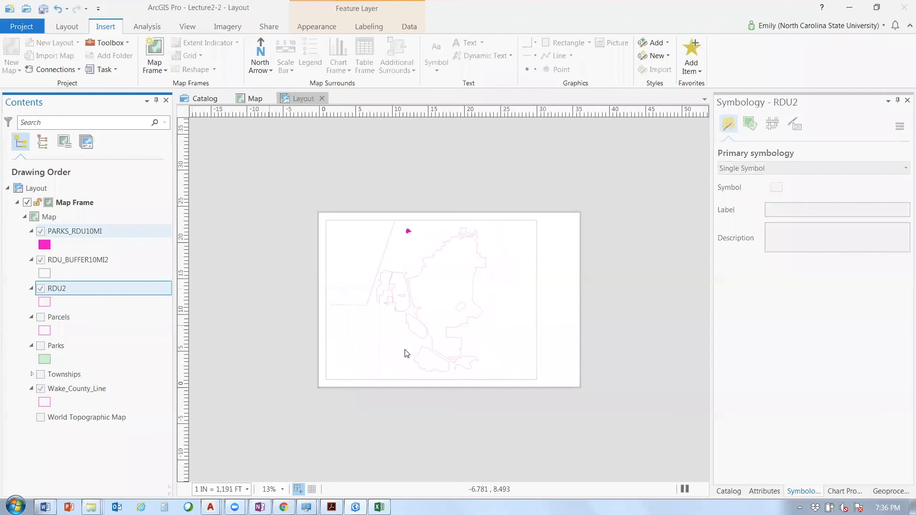
pyautogui.click(40, 231)
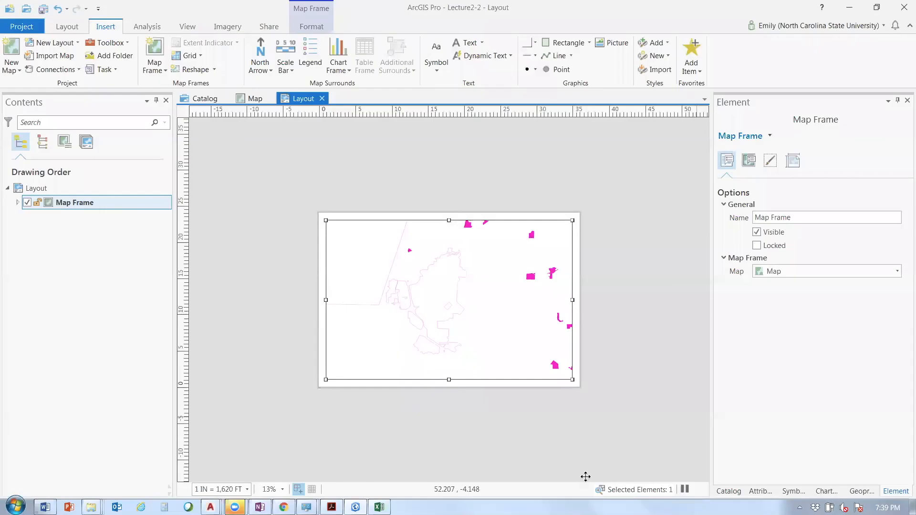
# Narrow the map frame to about 29 inches wide and fit its view to the RDU_BUFFER10MI2 layer
pyautogui.moveTo(572, 300); pyautogui.dragTo(367, 297)
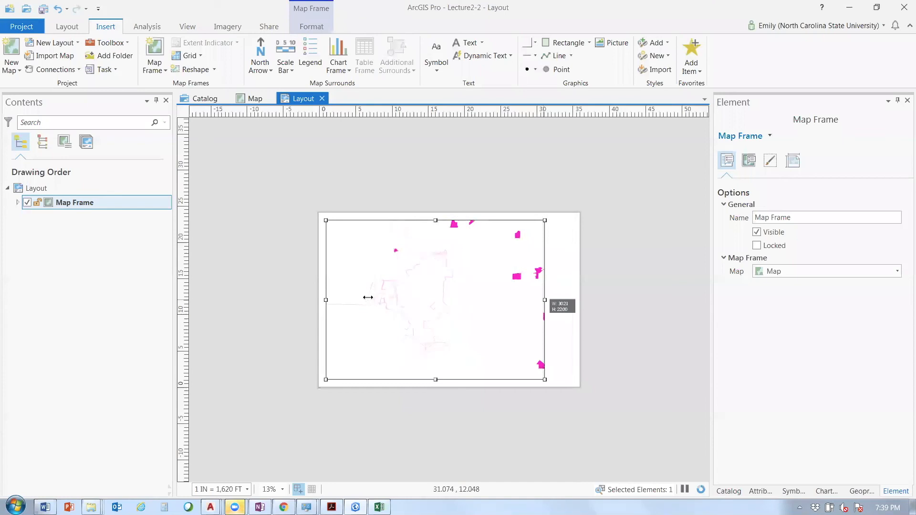
pyautogui.moveTo(367, 297); pyautogui.dragTo(547, 303)
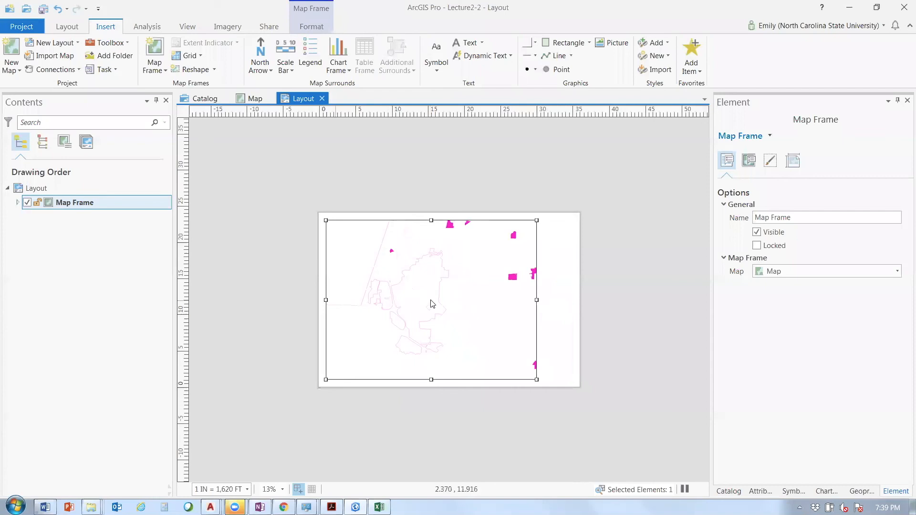
pyautogui.click(18, 202)
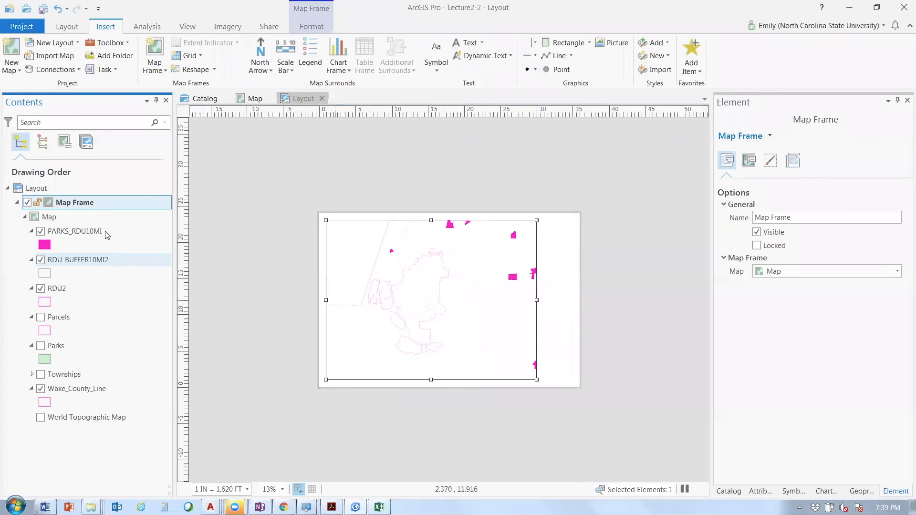
pyautogui.click(105, 231)
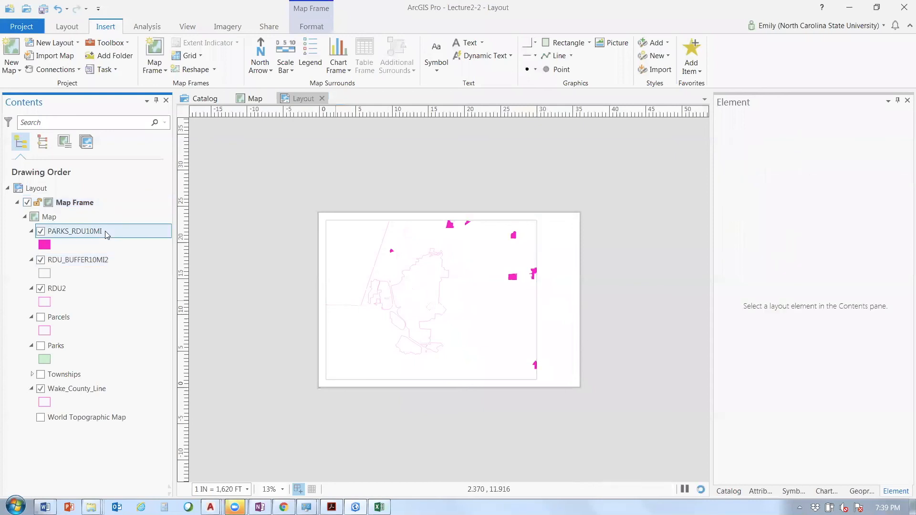
pyautogui.click(72, 264)
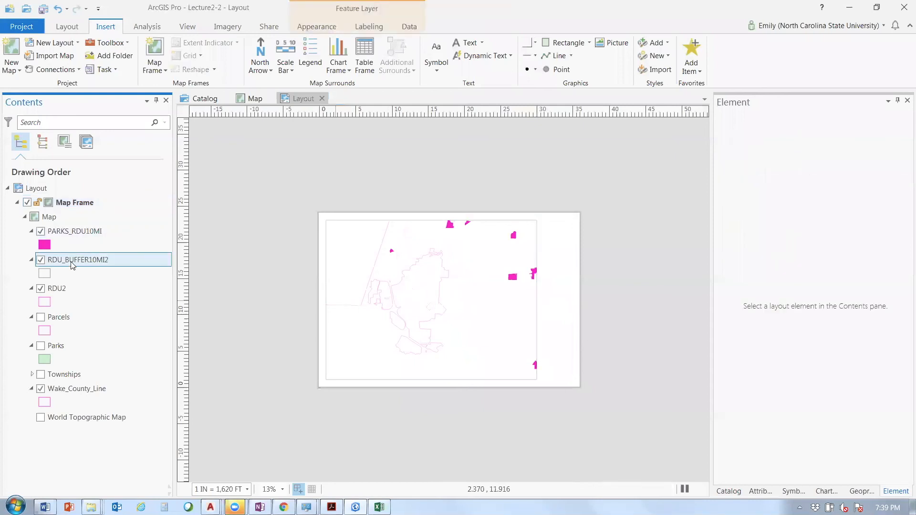
pyautogui.rightClick(72, 265)
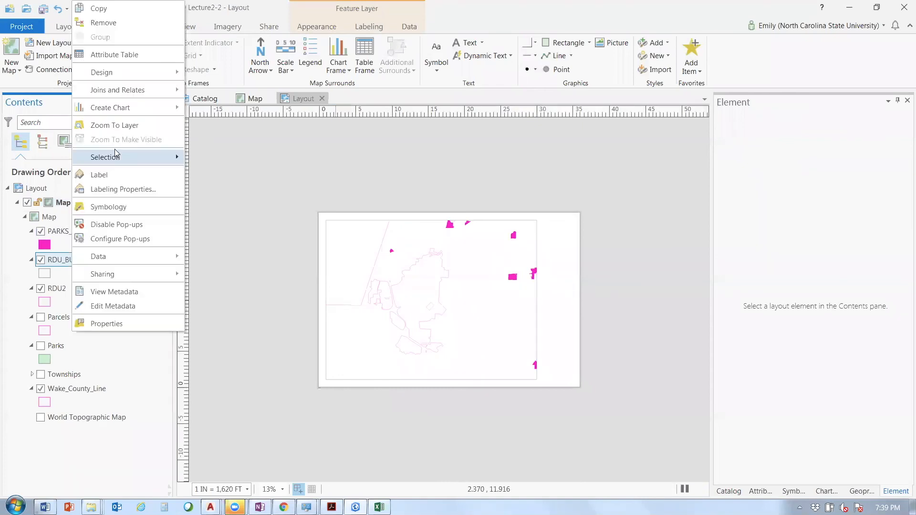
pyautogui.click(115, 149)
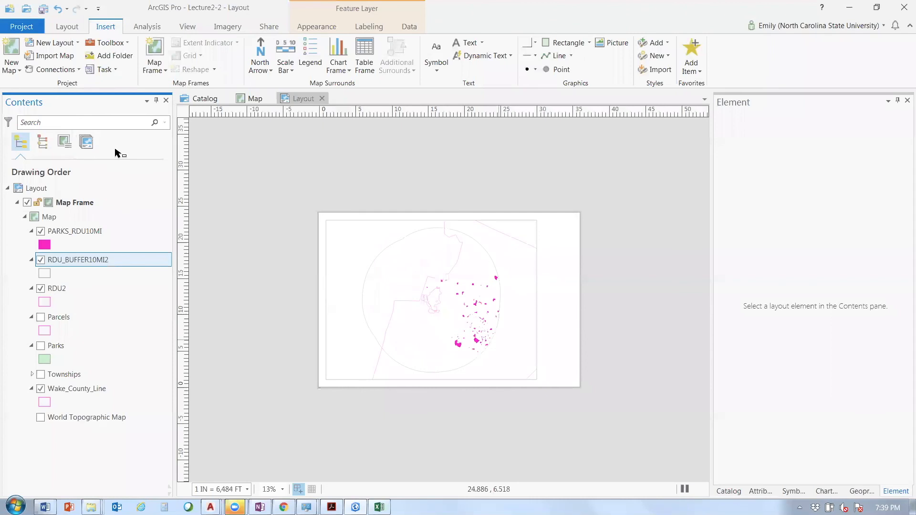
# View the layout at 100% and turn on labels for the PARKS_RDU10MI layer in the map frame
pyautogui.click(496, 348)
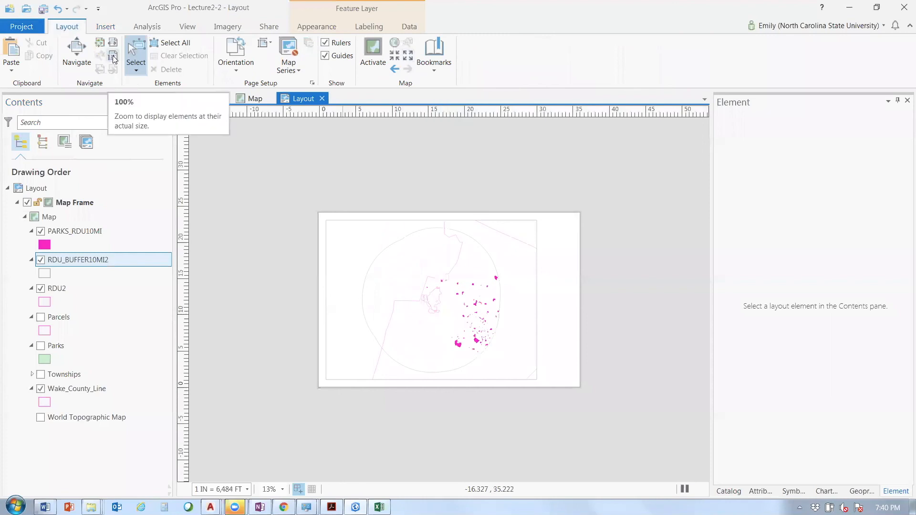
pyautogui.click(113, 58)
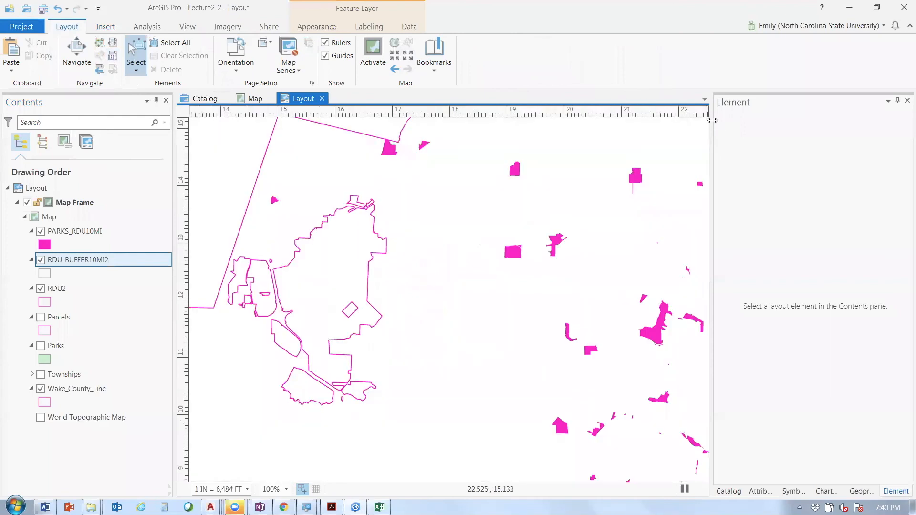
pyautogui.moveTo(712, 120); pyautogui.dragTo(771, 120)
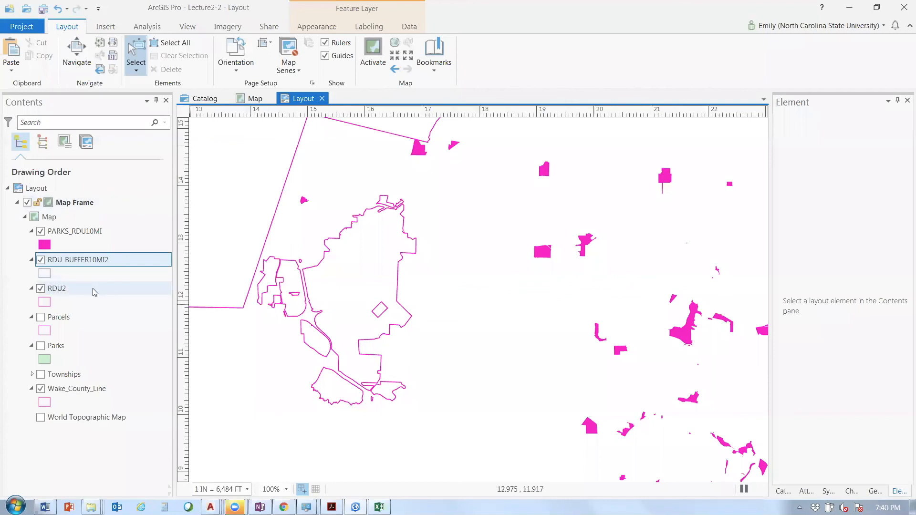
pyautogui.rightClick(105, 236)
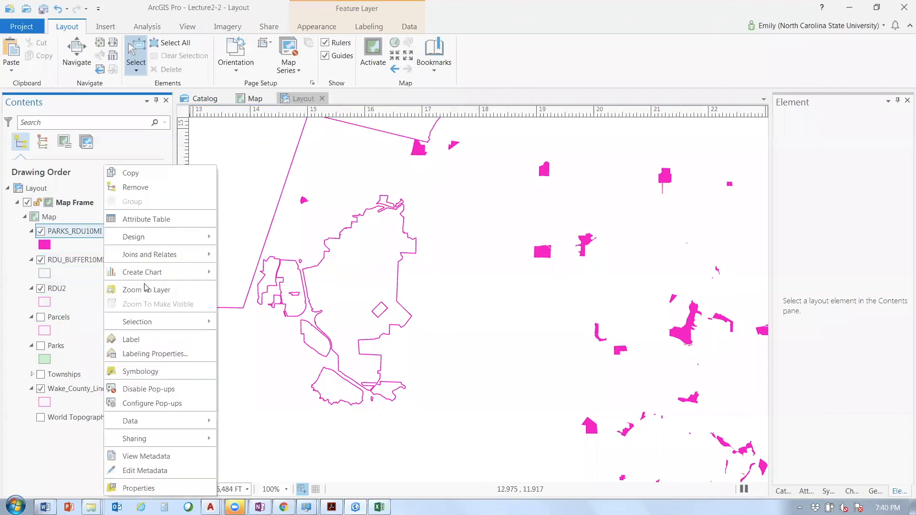
pyautogui.click(173, 337)
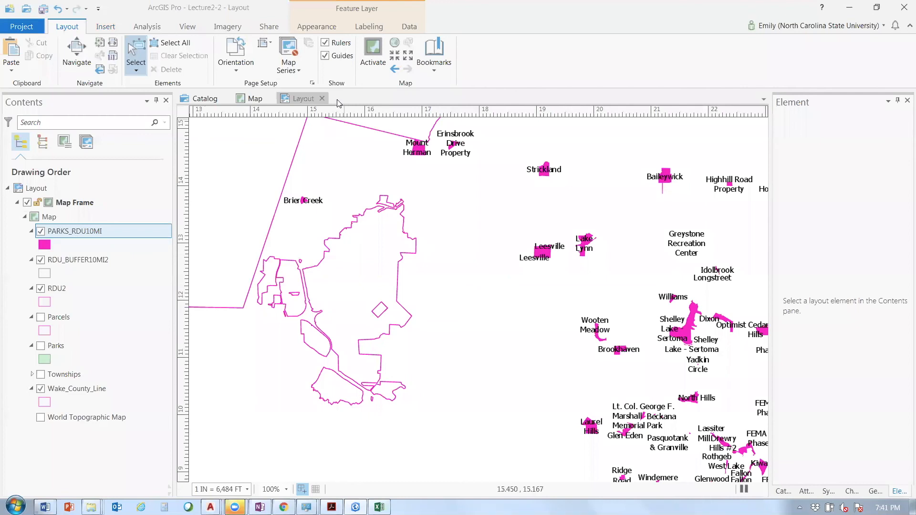
# Set the text size of the PARKS_RDU10MI labels to 8
pyautogui.click(372, 32)
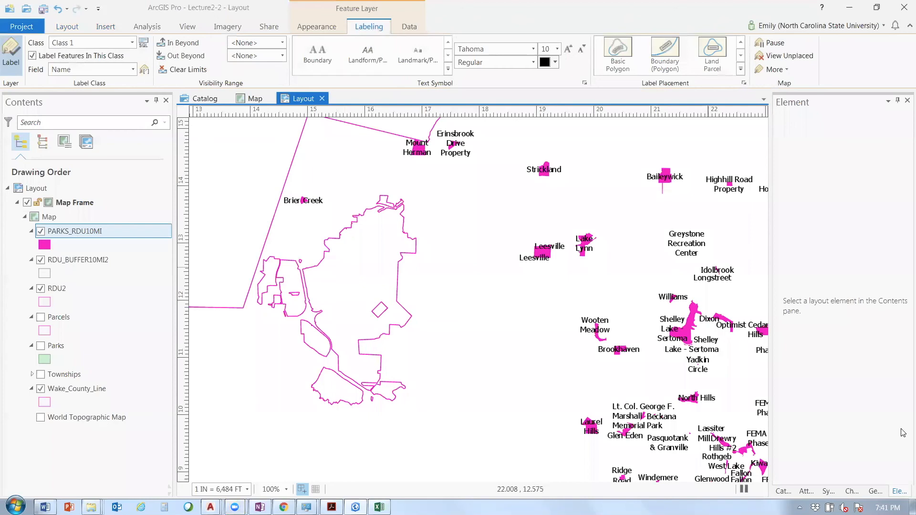
pyautogui.moveTo(903, 433); pyautogui.dragTo(673, 428)
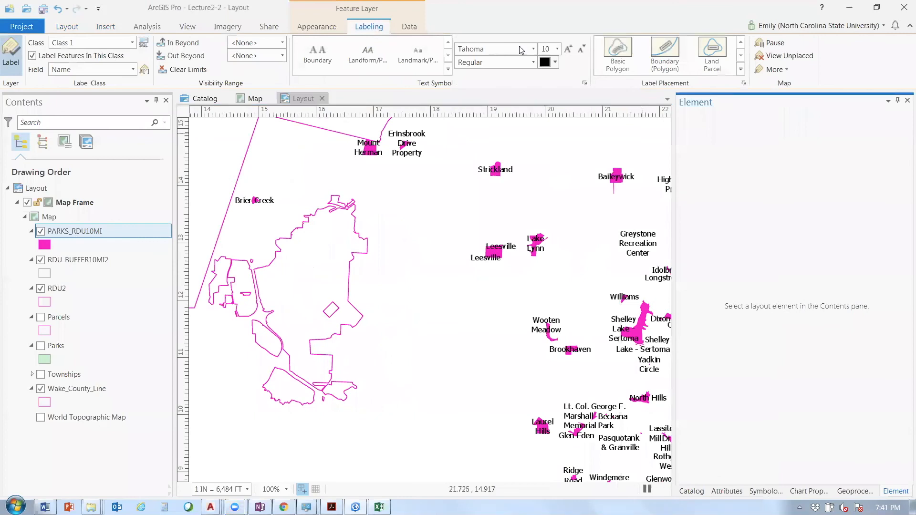
pyautogui.click(906, 100)
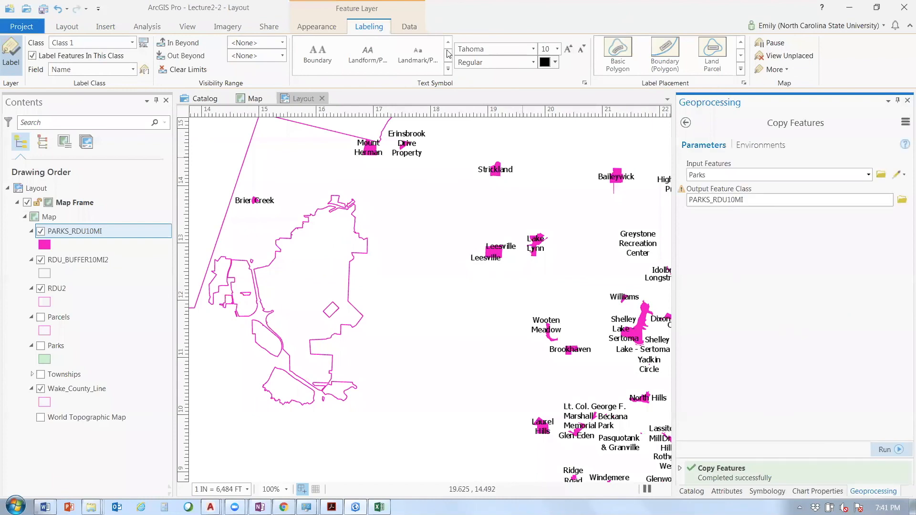
pyautogui.click(557, 49)
pyautogui.click(548, 59)
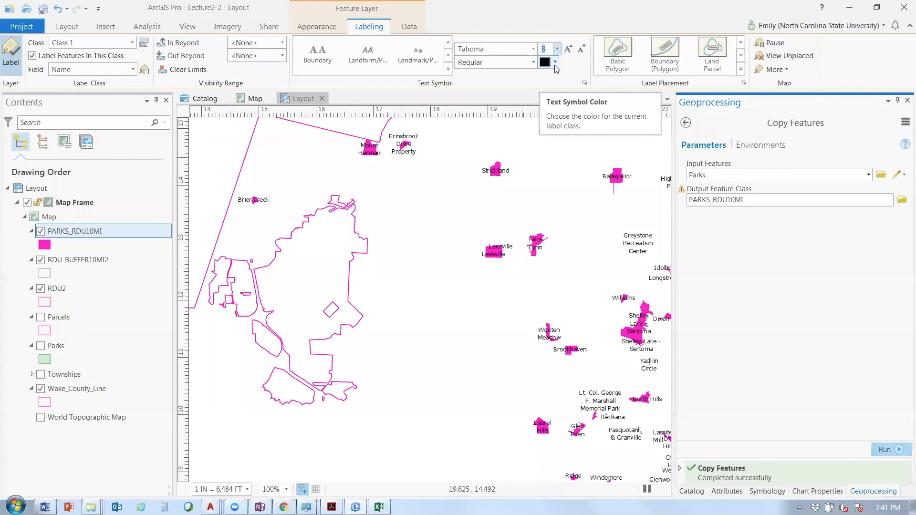
# Apply the Boundary text style to the park labels, reduce it to size 8, and check the labels at 100%
pyautogui.click(323, 65)
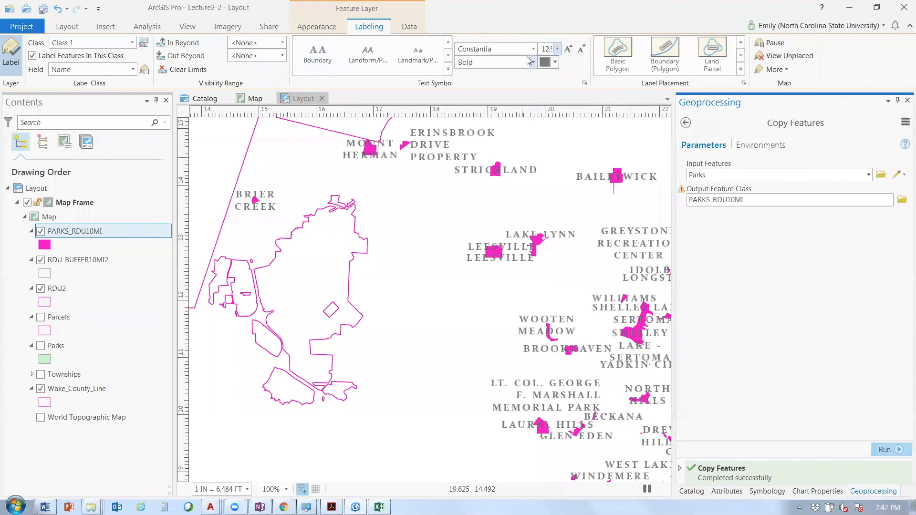
pyautogui.click(557, 48)
pyautogui.click(551, 87)
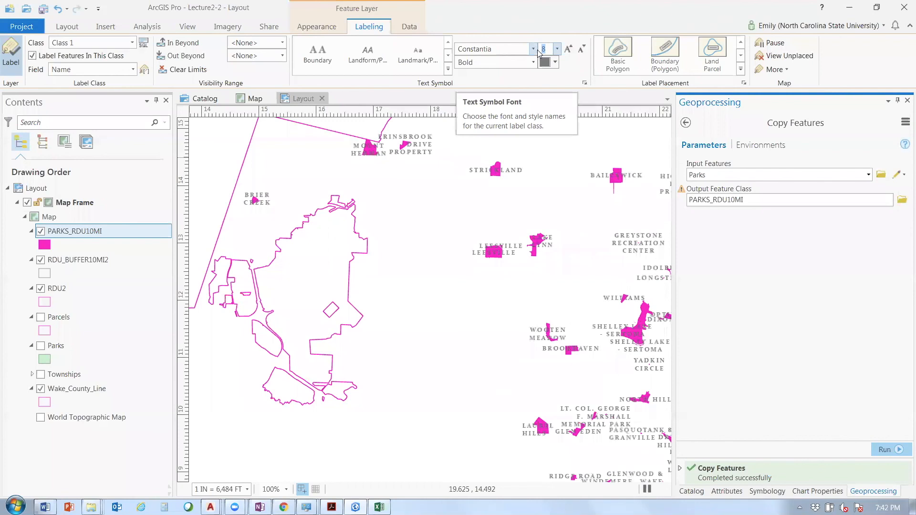
pyautogui.scroll(2, 534, 148)
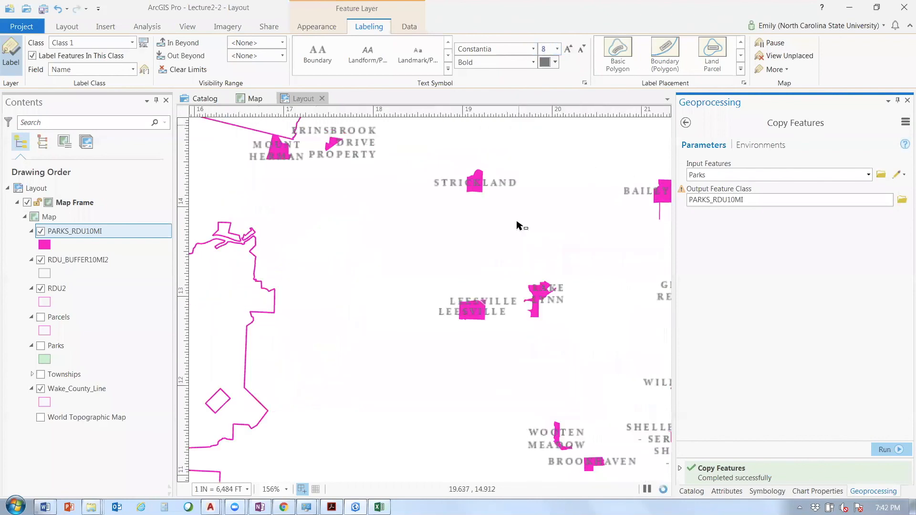
pyautogui.click(68, 27)
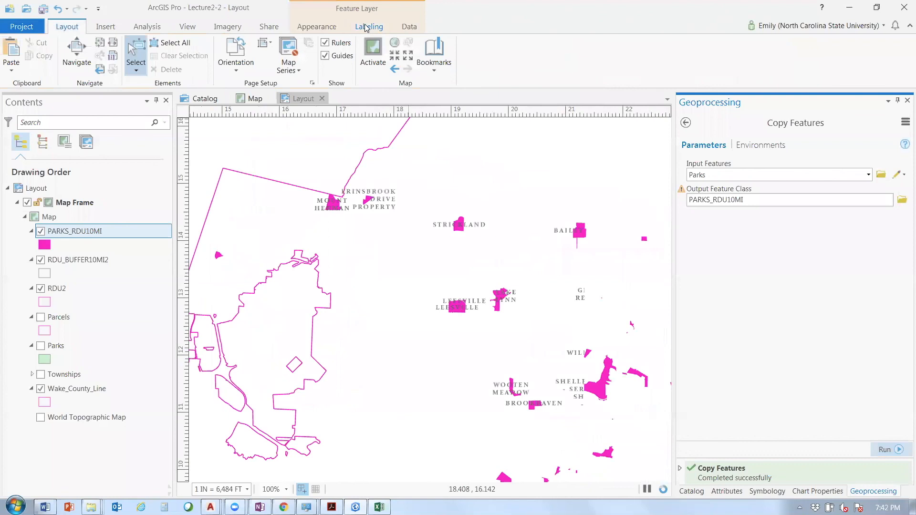
# Change the park labels' font to Arial and their text color to a very dark gray
pyautogui.click(366, 27)
pyautogui.click(533, 49)
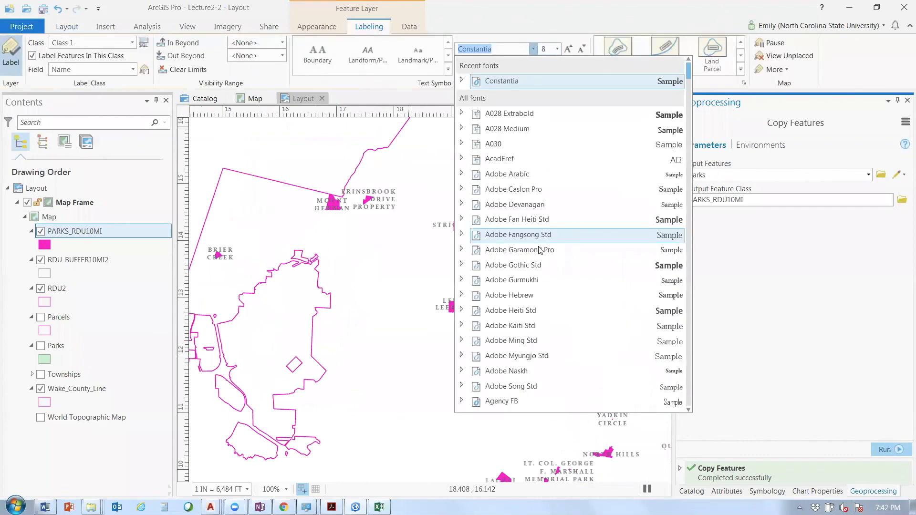
pyautogui.scroll(-20, 542, 246)
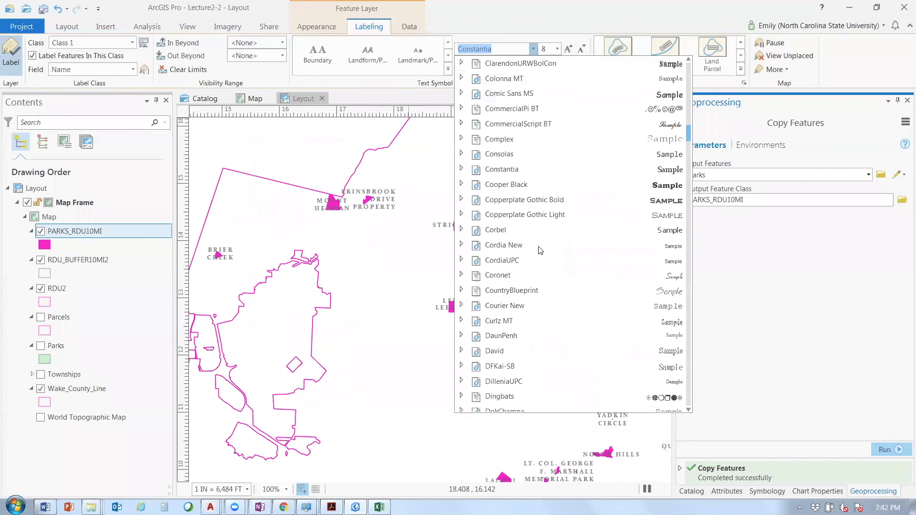
pyautogui.scroll(12, 527, 306)
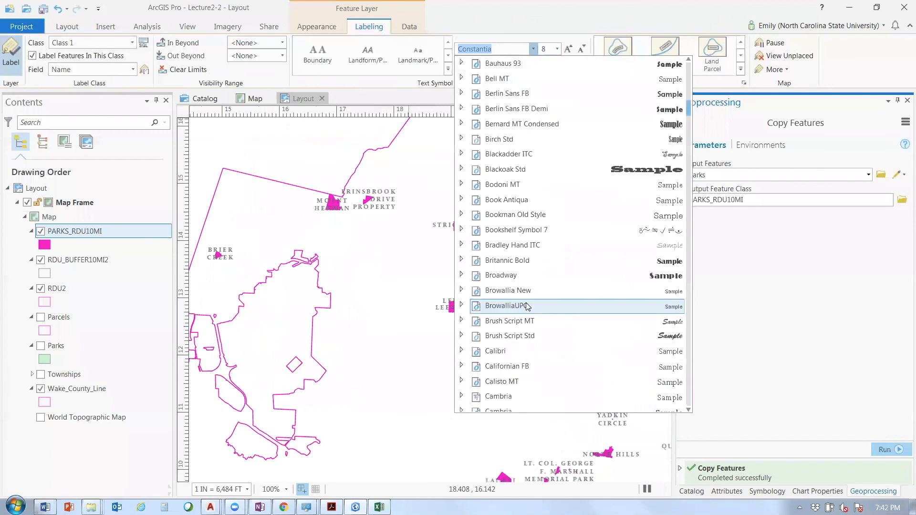
pyautogui.press('Escape')
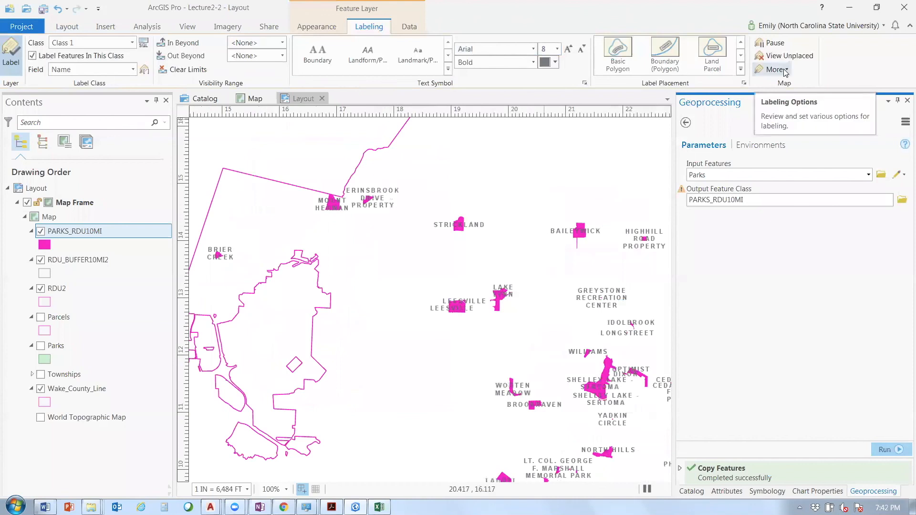
pyautogui.click(555, 62)
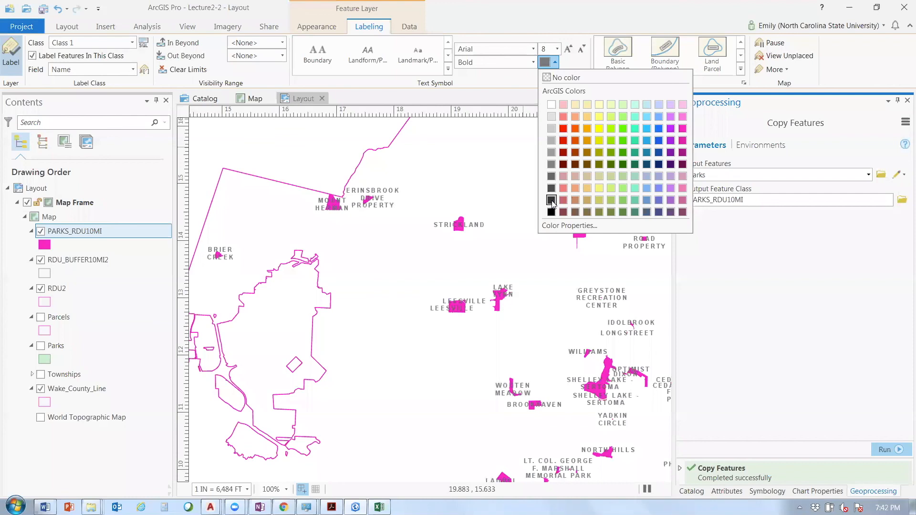
pyautogui.click(552, 202)
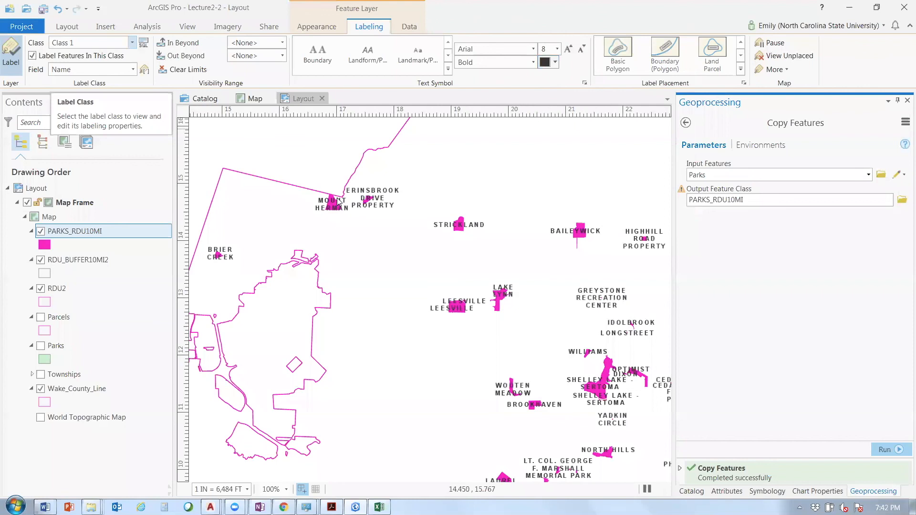
# Keep Name as the PARKS_RDU10MI label field and open the label class's expression for editing
pyautogui.click(132, 70)
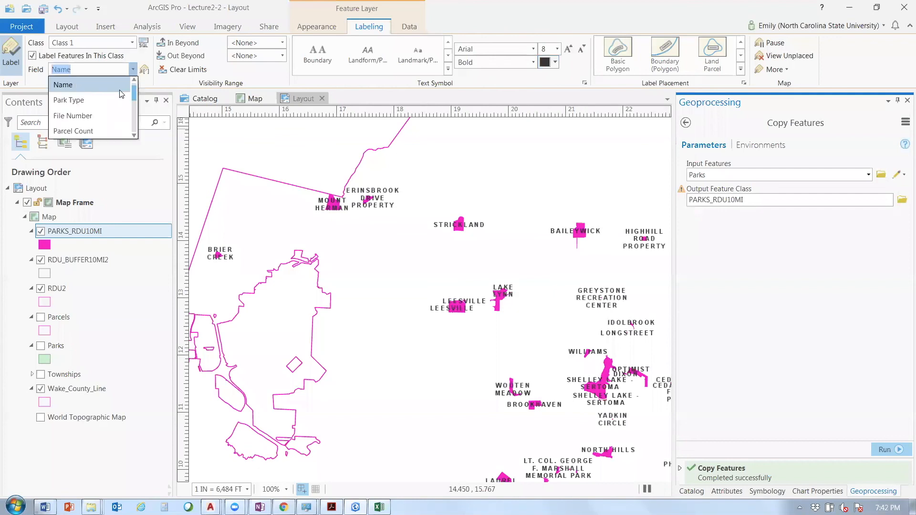
pyautogui.click(121, 94)
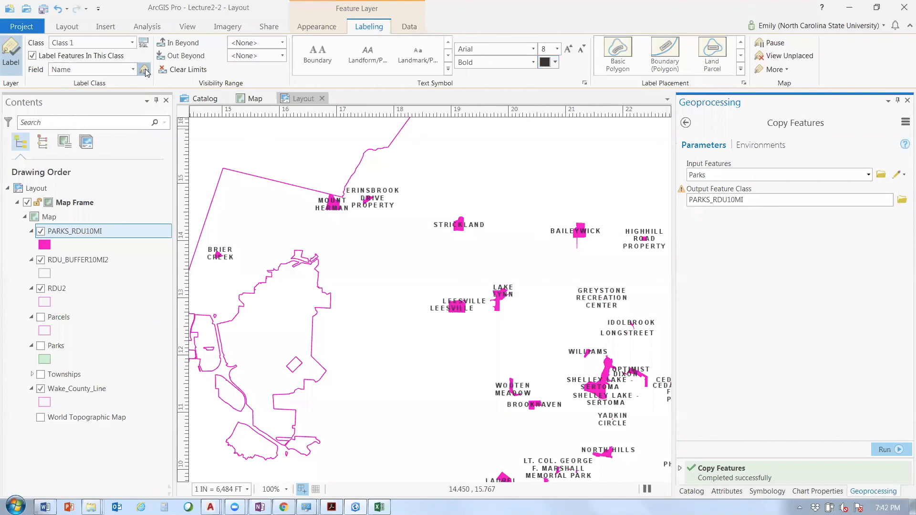
pyautogui.click(144, 70)
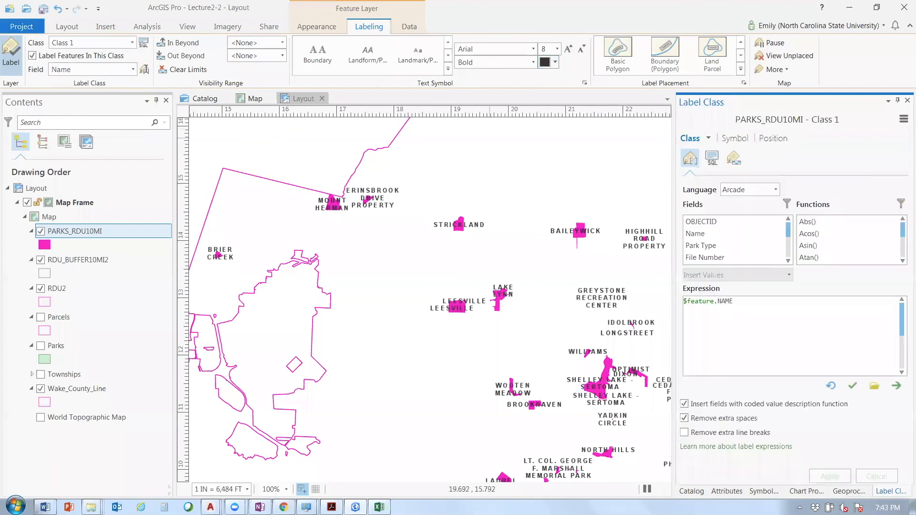
# Try to add the Park Type field after Name in the Arcade label expression, joining the two fields with AND
pyautogui.click(758, 312)
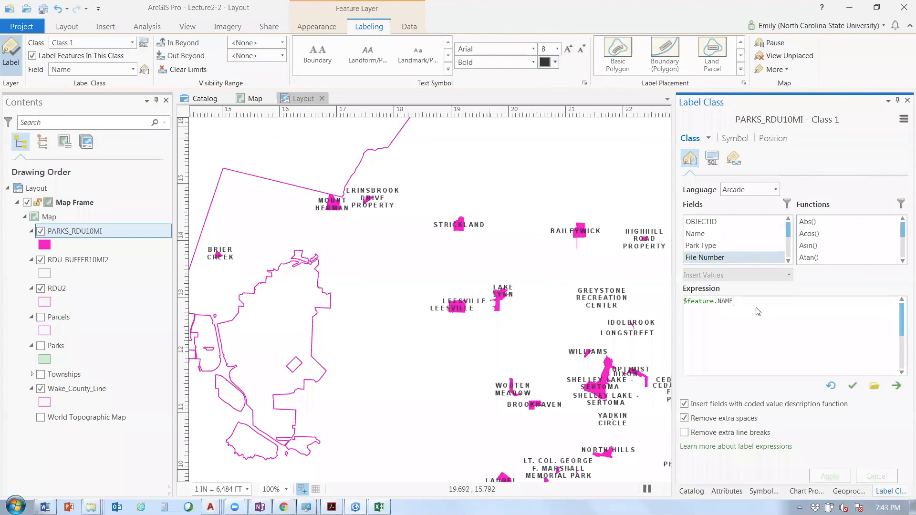
pyautogui.doubleClick(704, 247)
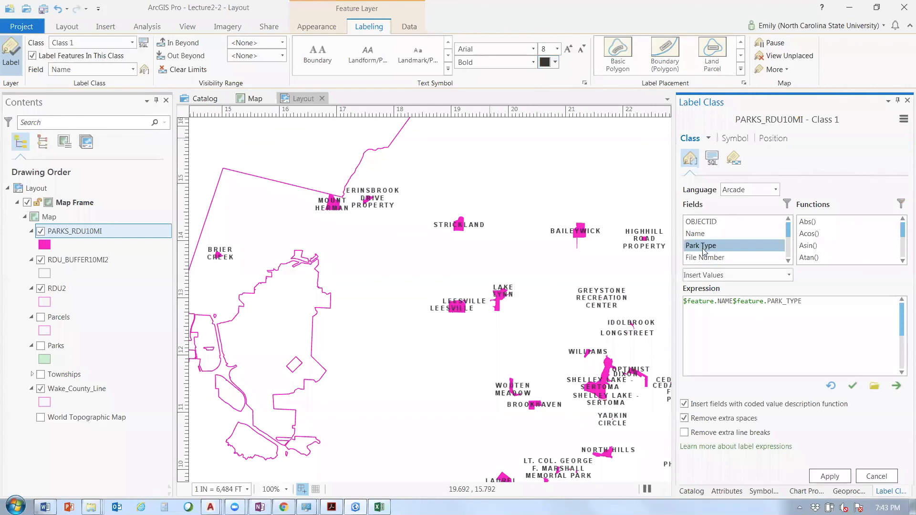
pyautogui.click(841, 480)
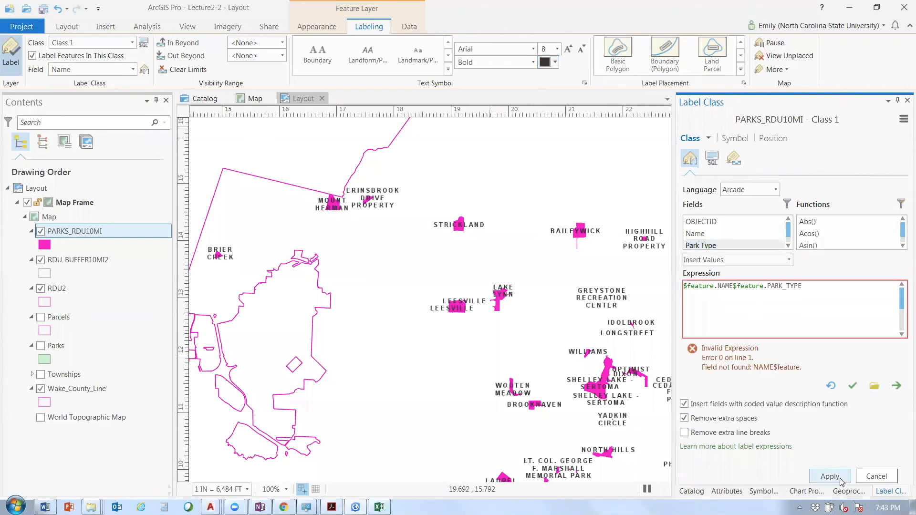
pyautogui.click(733, 285)
pyautogui.moveTo(902, 228); pyautogui.dragTo(839, 430)
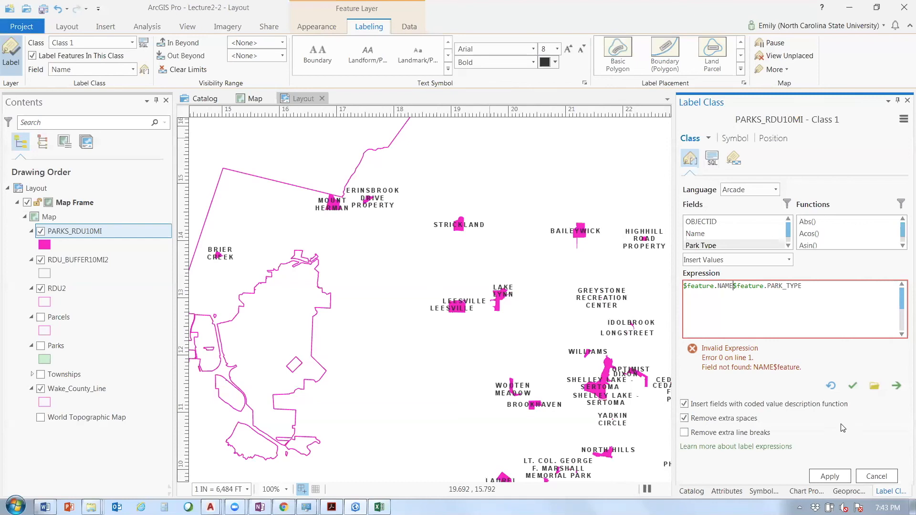
pyautogui.write('AND')
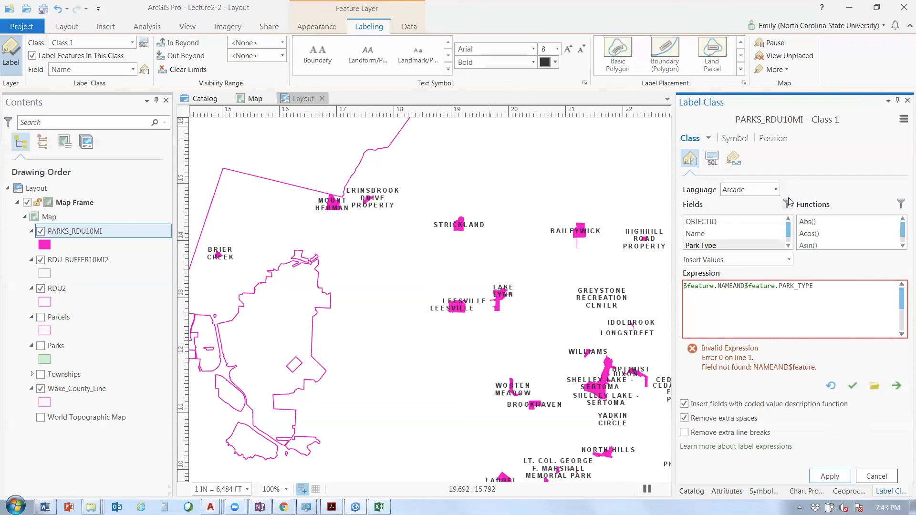
# Change the park label expression language to VBScript
pyautogui.click(776, 190)
pyautogui.click(768, 220)
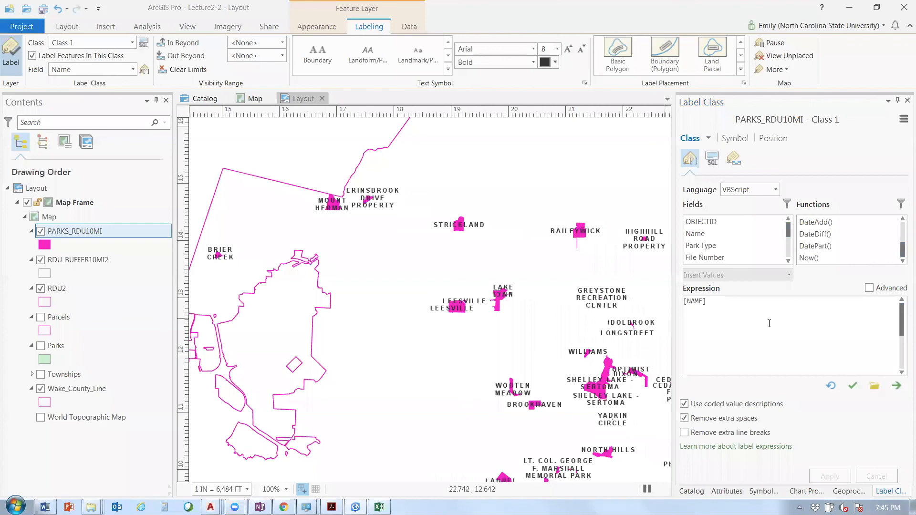
pyautogui.hotkey('alt', 'Down')
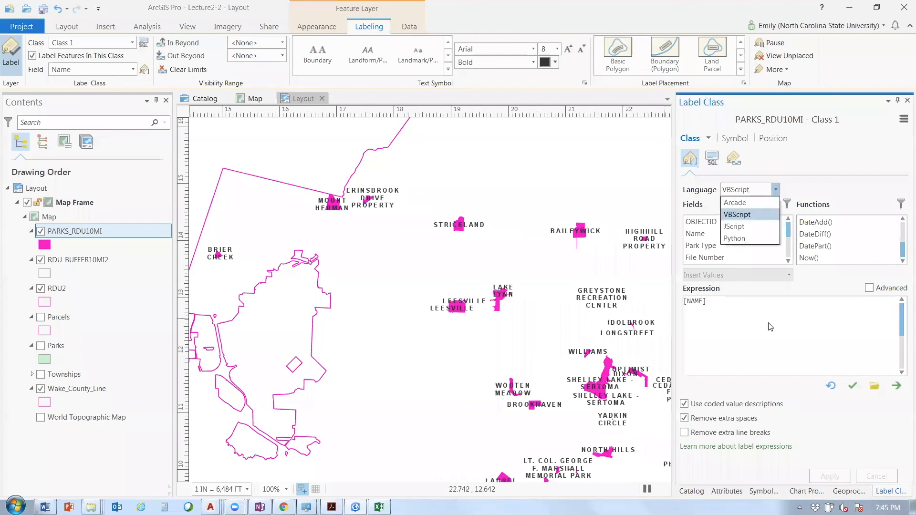
pyautogui.click(766, 216)
# Extend the park label expression to [NAME]+[PARK_TYPE] and apply it
pyautogui.click(725, 301)
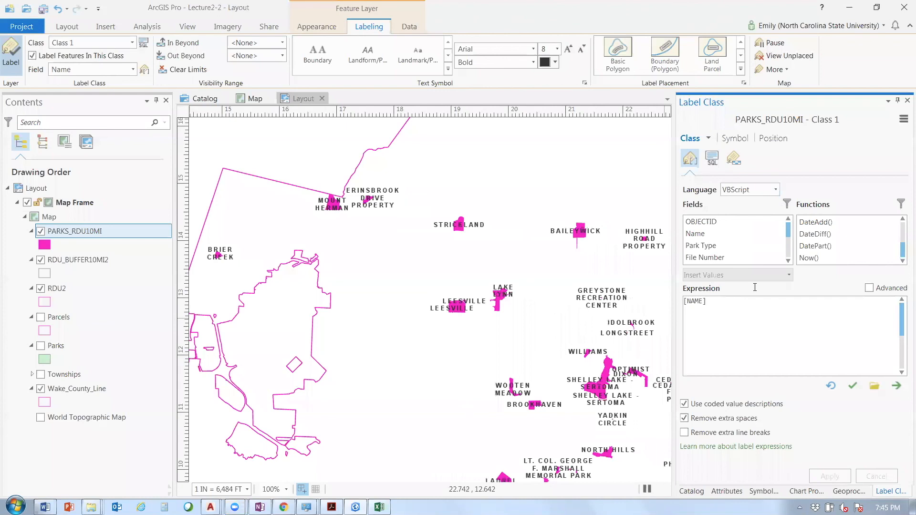
pyautogui.write('+')
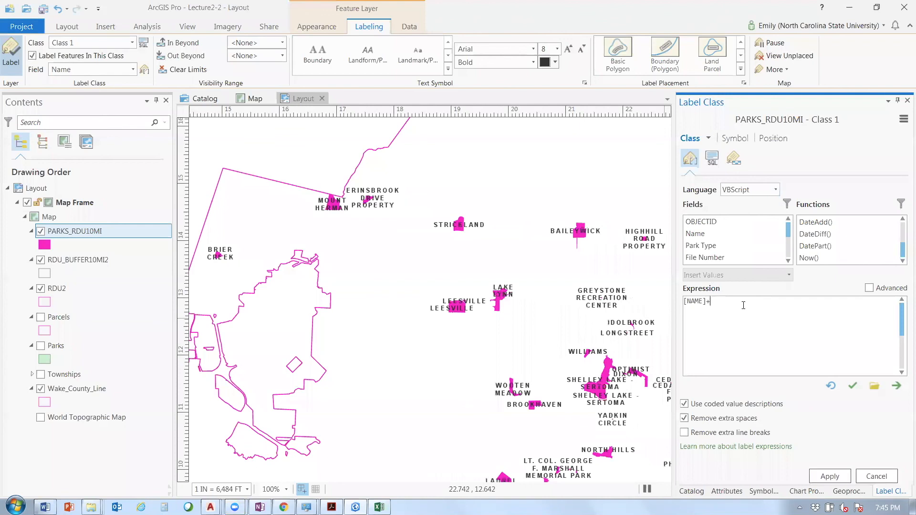
pyautogui.doubleClick(701, 245)
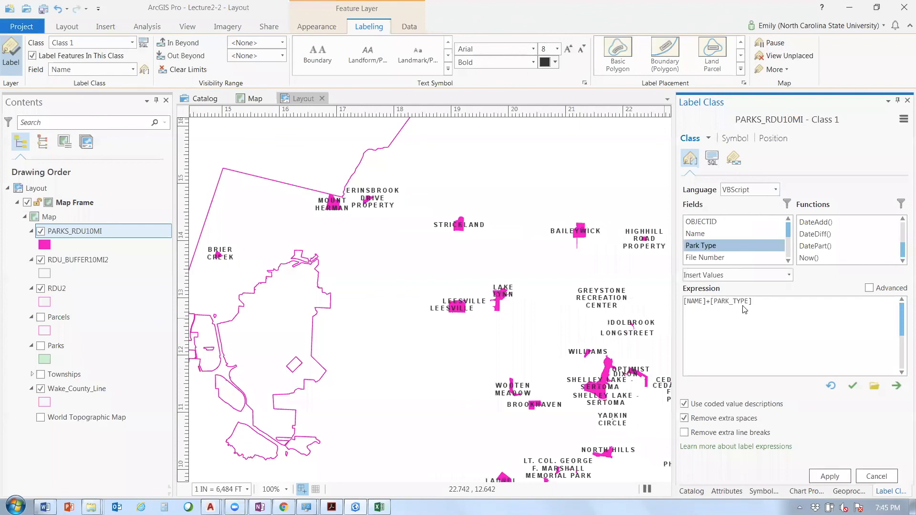
pyautogui.click(835, 477)
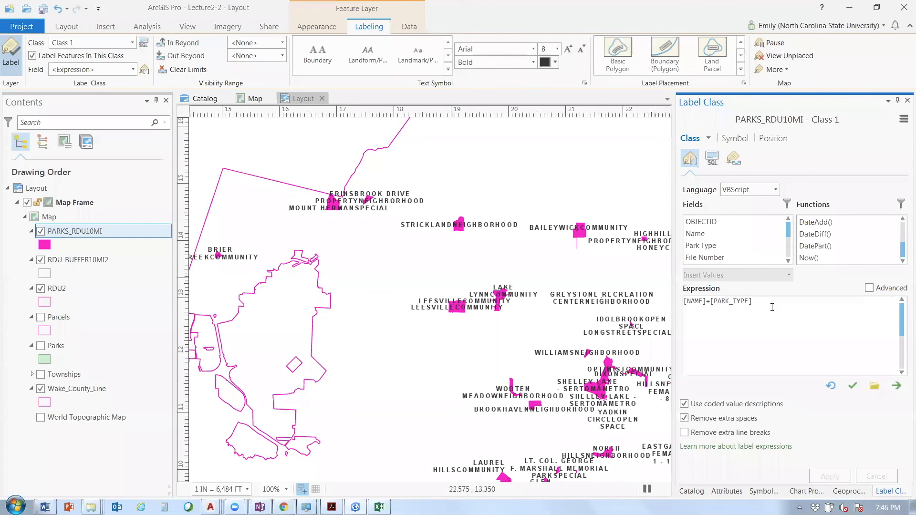
# Remove +[PARK_TYPE] from the label expression, leaving only [NAME], and apply the change
pyautogui.press('BackSpace')
pyautogui.press('BackSpace')
pyautogui.press('BackSpace')
pyautogui.press('BackSpace')
pyautogui.press('BackSpace')
pyautogui.press('BackSpace')
pyautogui.press('BackSpace')
pyautogui.press('BackSpace')
pyautogui.press('BackSpace')
pyautogui.press('BackSpace')
pyautogui.press('BackSpace')
pyautogui.press('BackSpace')
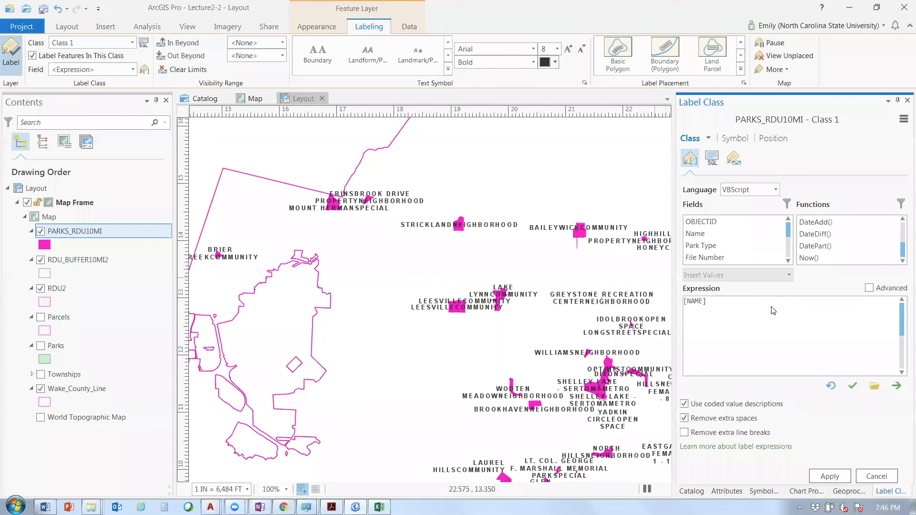
pyautogui.click(829, 476)
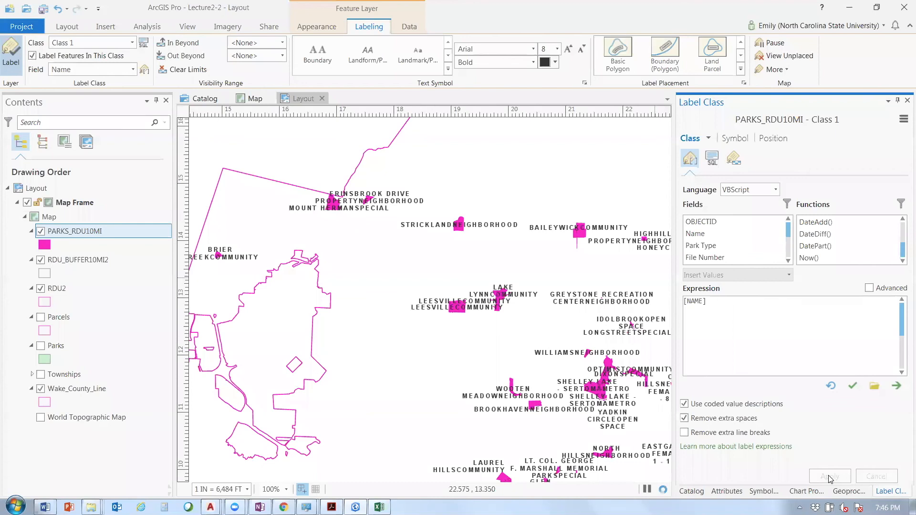
# Set the park labels' text size to 7 and their text case to Normal
pyautogui.click(557, 48)
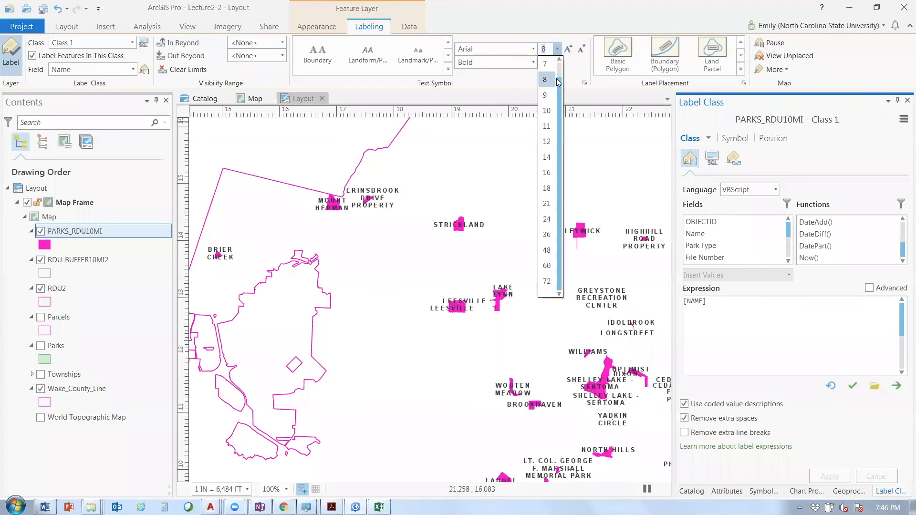
pyautogui.click(545, 64)
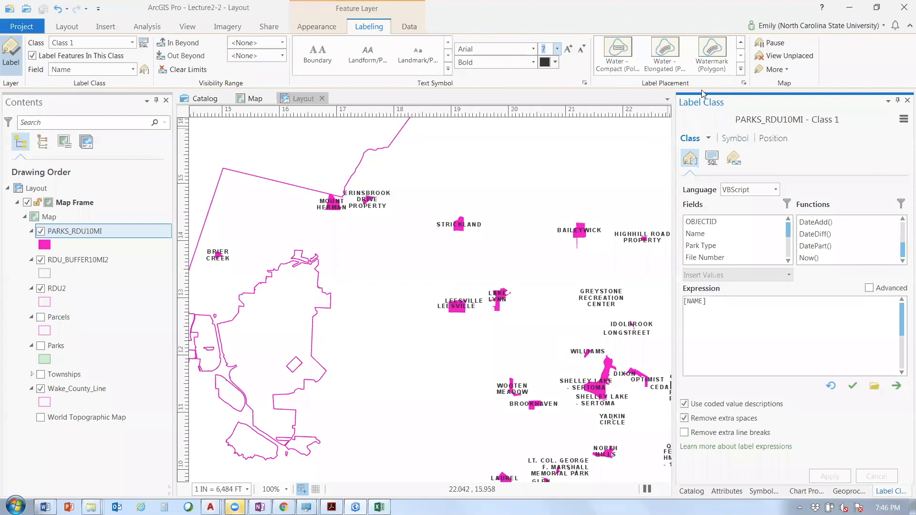
pyautogui.click(735, 138)
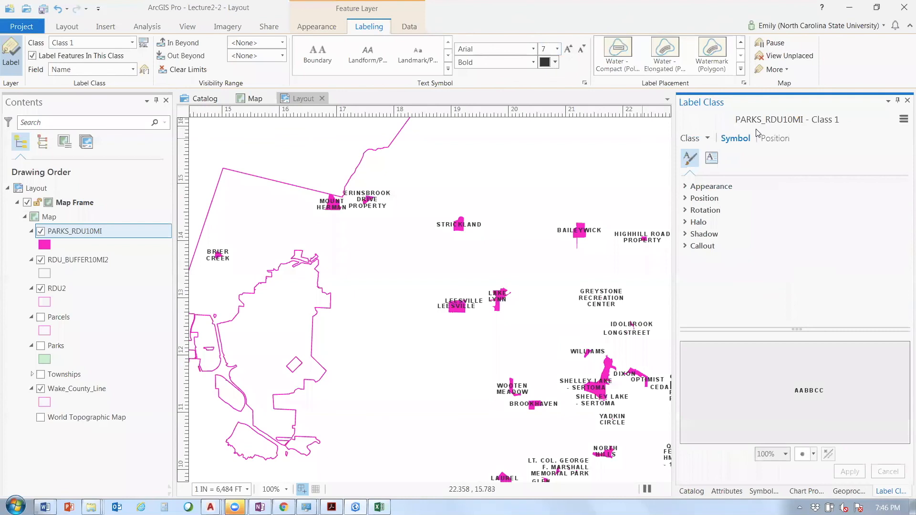
pyautogui.click(686, 188)
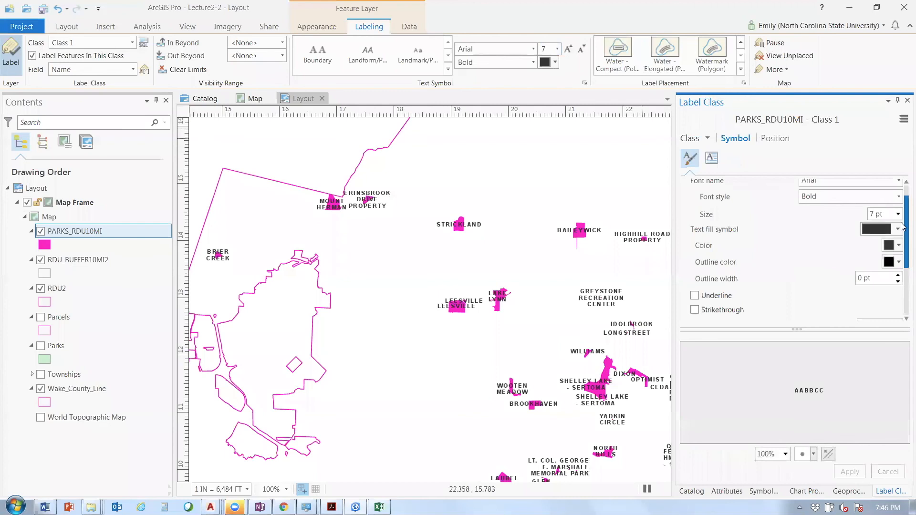
pyautogui.moveTo(901, 224); pyautogui.dragTo(902, 275)
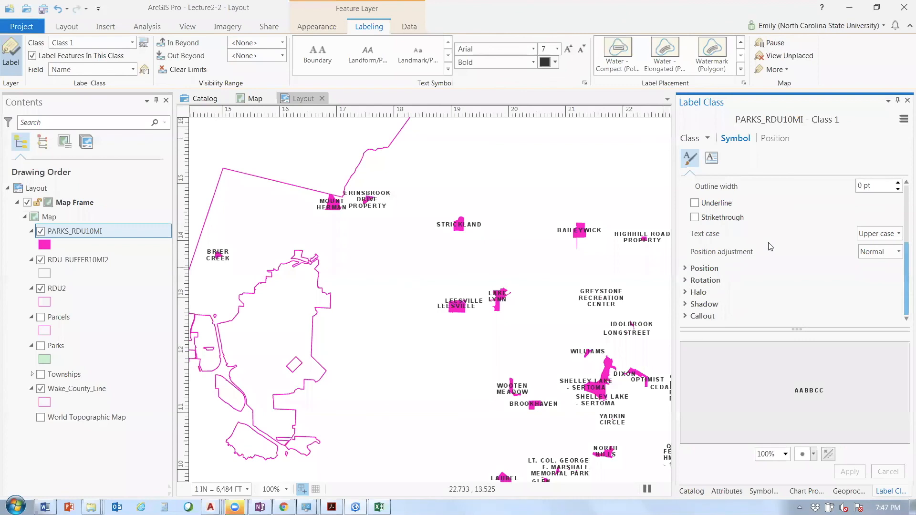
pyautogui.scroll(5, 732, 285)
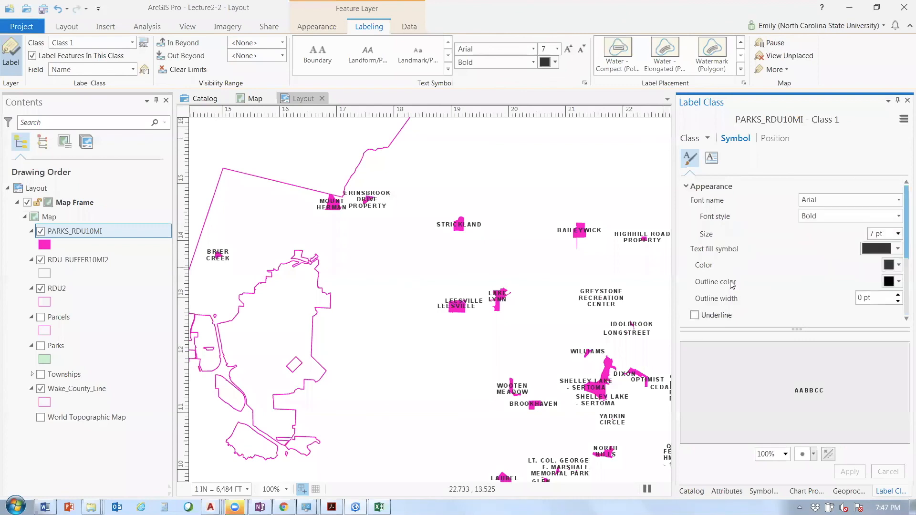
pyautogui.scroll(-3, 730, 294)
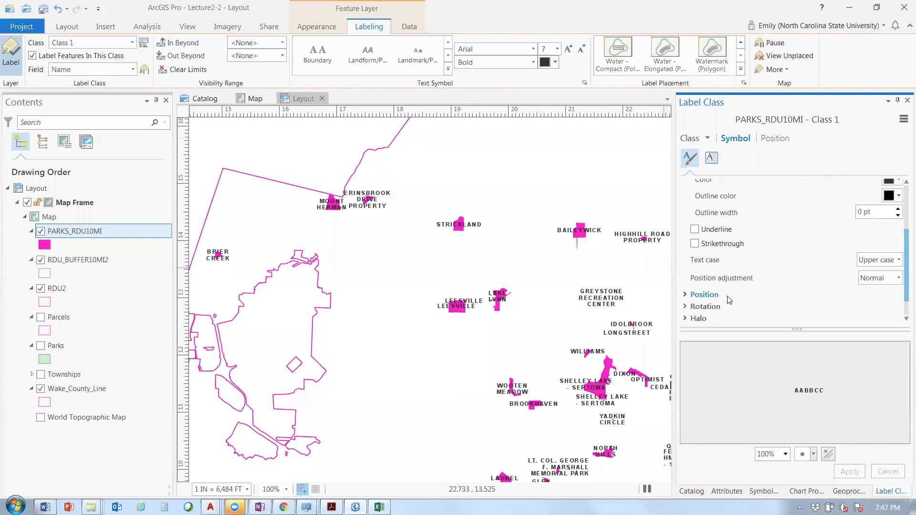
pyautogui.scroll(-1, 729, 300)
pyautogui.click(878, 234)
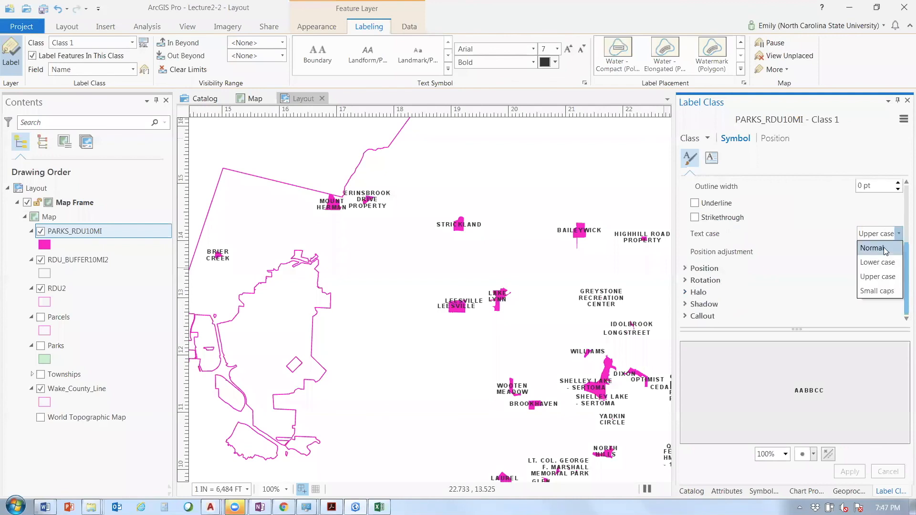
pyautogui.click(885, 248)
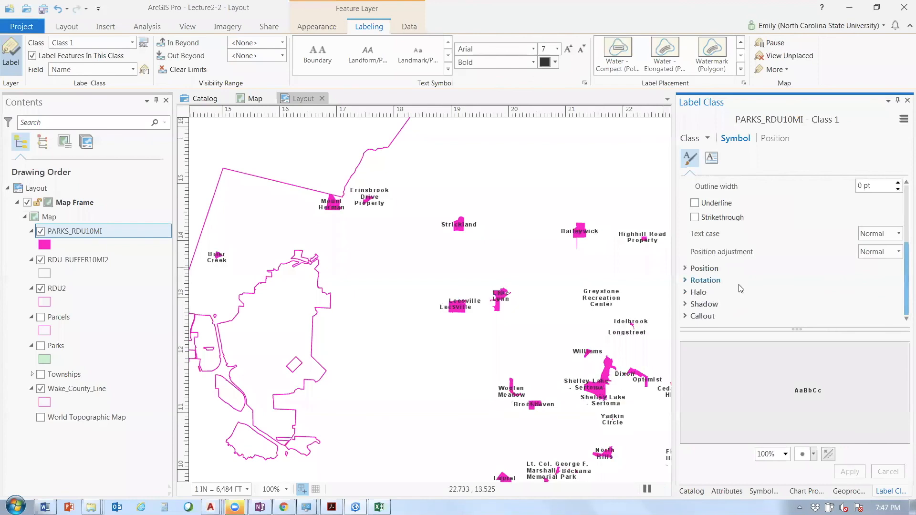
# Look through the label symbol's position, rotation, halo and shadow settings, and apply a Balloon callout to the park labels
pyautogui.click(753, 269)
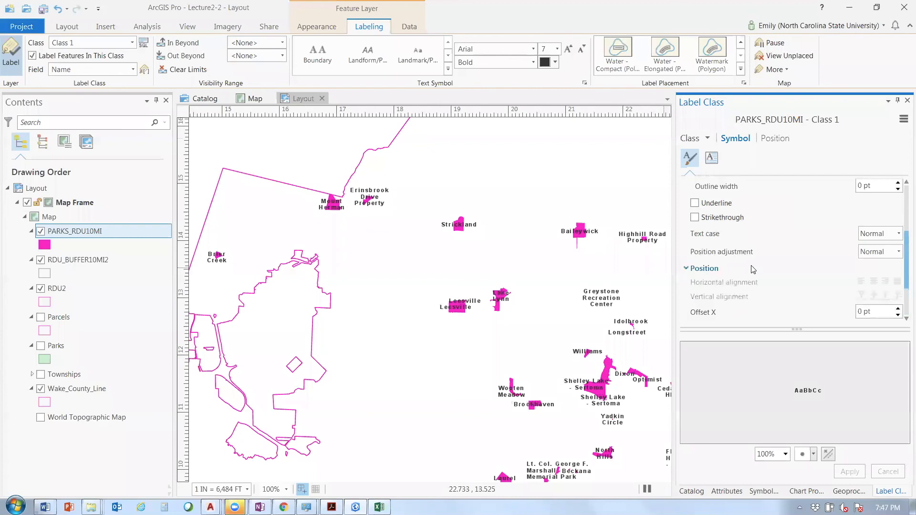
pyautogui.scroll(-1, 735, 281)
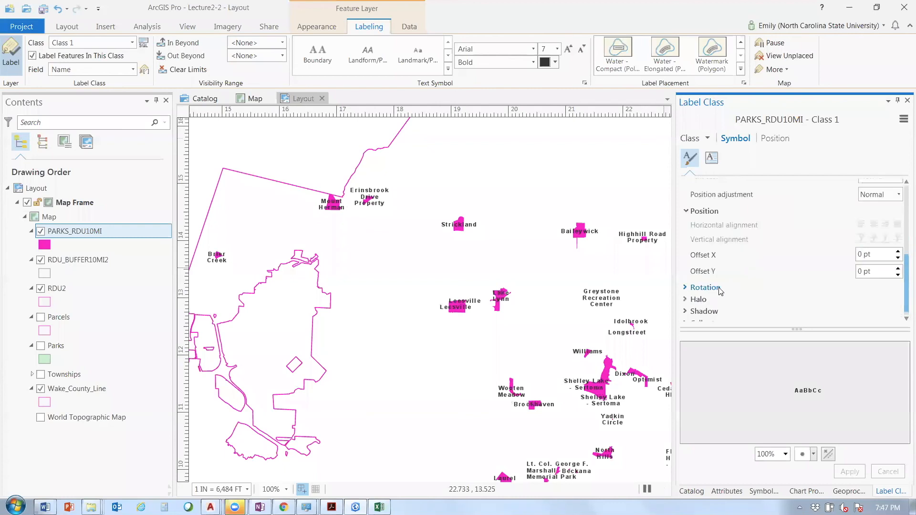
pyautogui.click(720, 289)
pyautogui.click(792, 303)
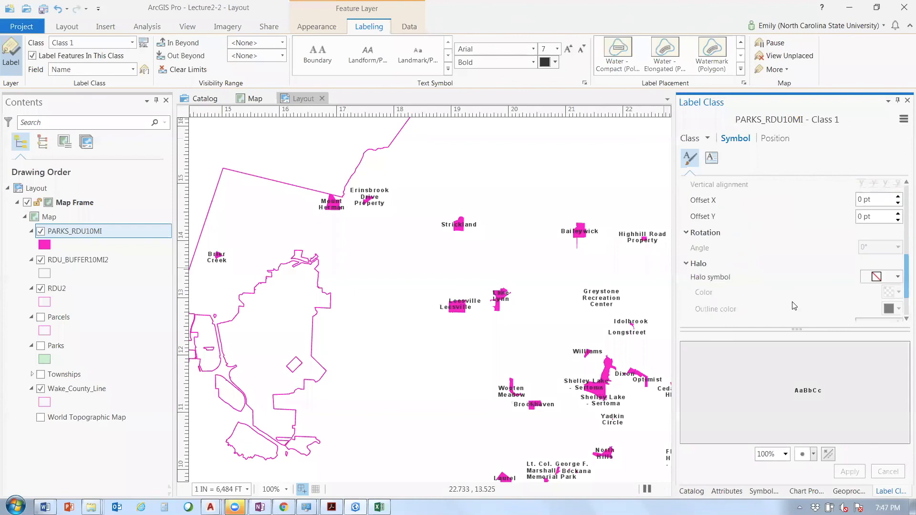
pyautogui.scroll(-2, 724, 310)
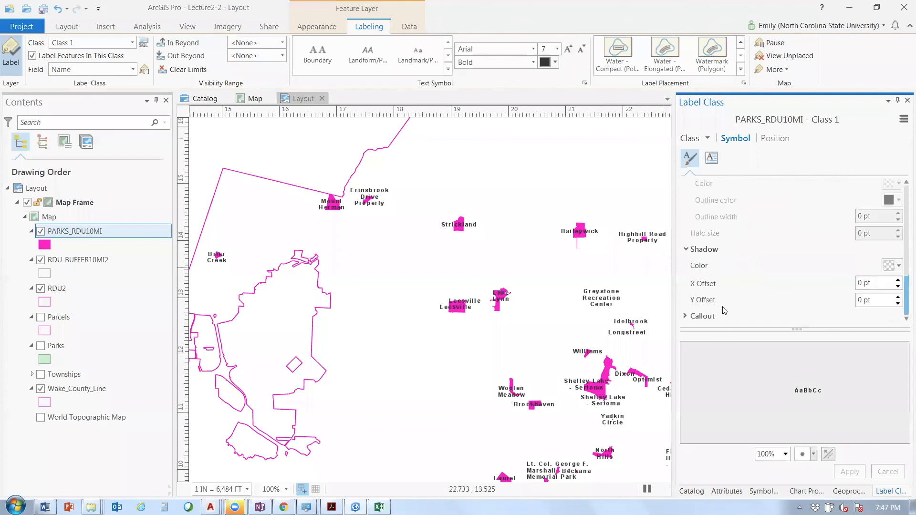
pyautogui.click(724, 313)
pyautogui.click(760, 305)
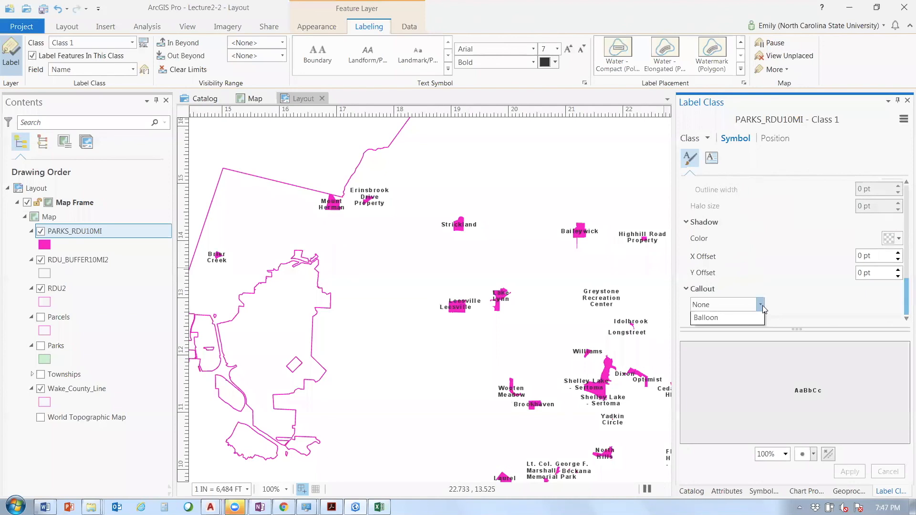
pyautogui.click(706, 318)
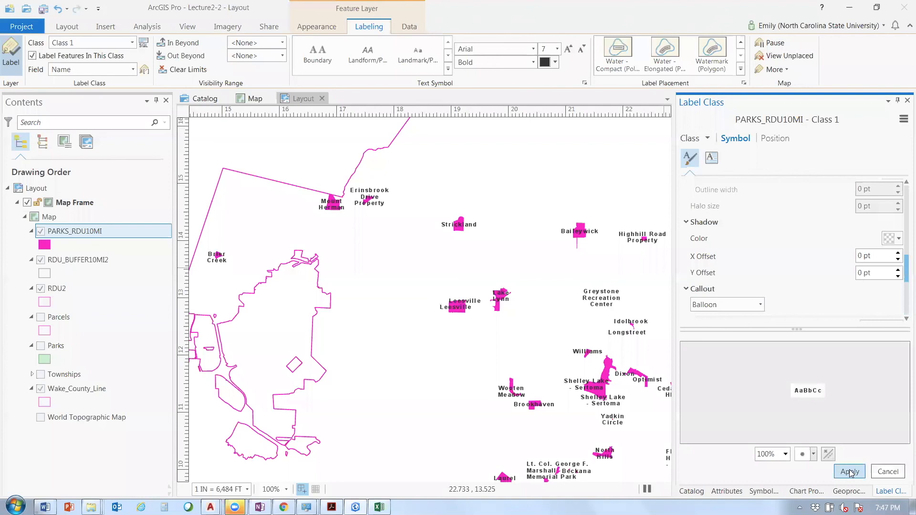
pyautogui.click(850, 471)
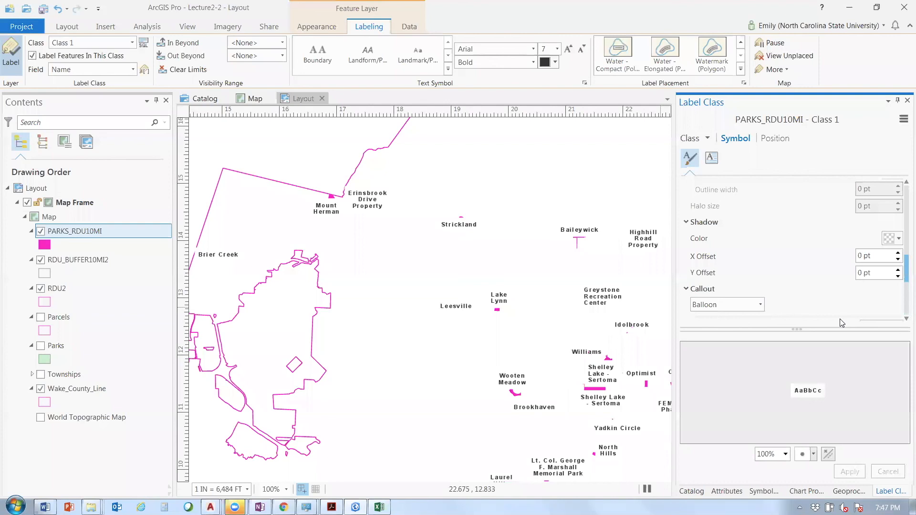
# Set the park labels' callout back to None
pyautogui.scroll(-3, 841, 323)
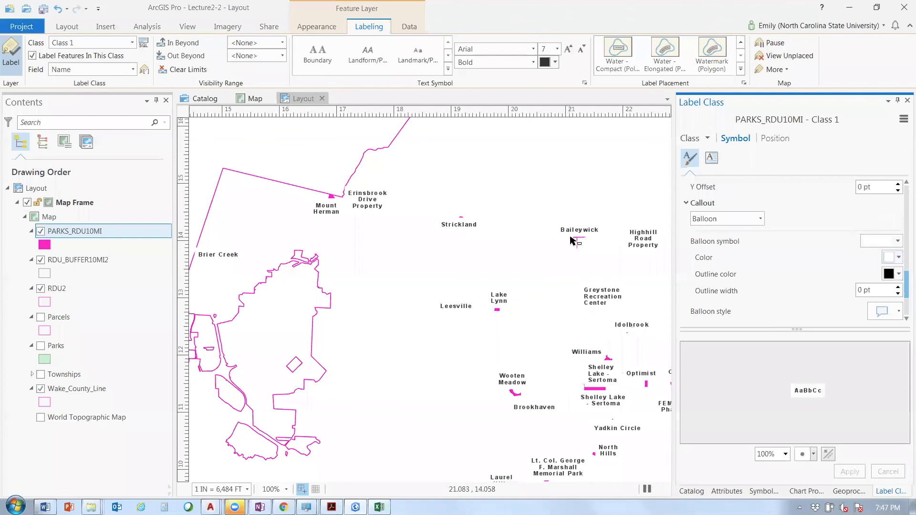
pyautogui.hotkey('alt', 'Down')
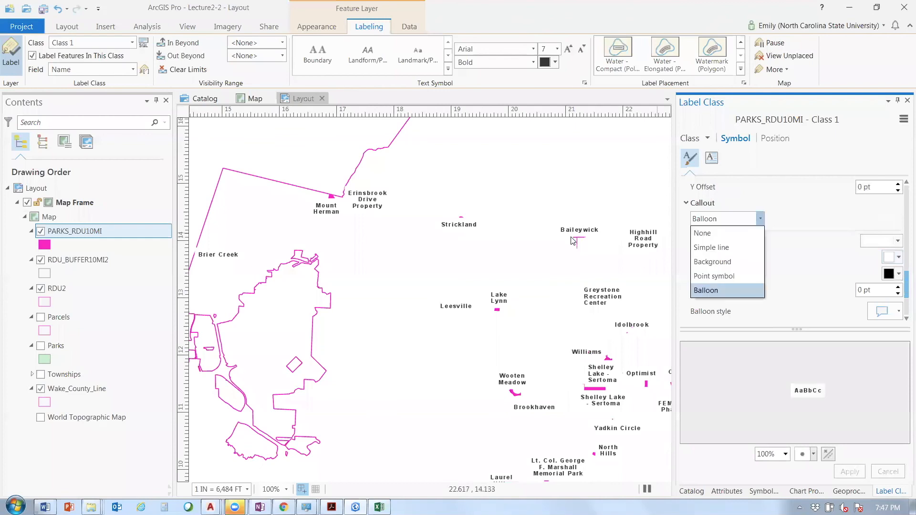
pyautogui.click(739, 233)
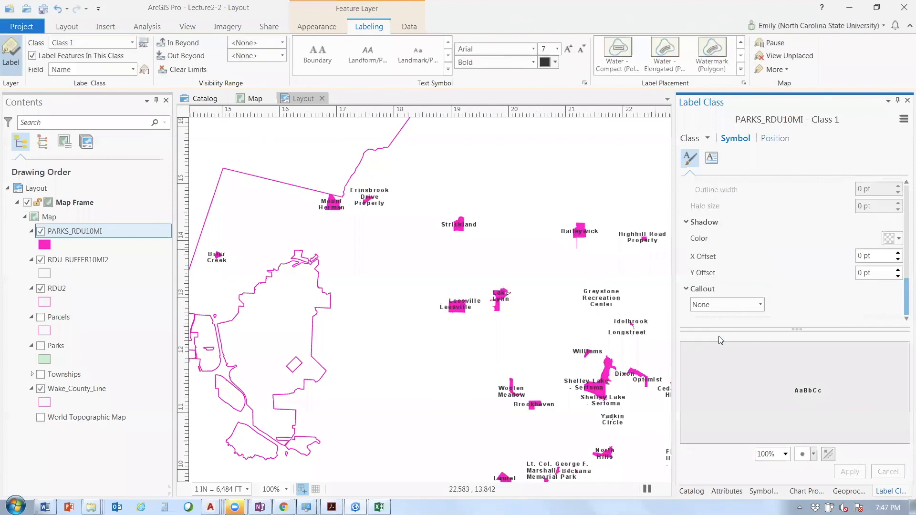
# Examine the park labels' placement types and polygon placement styles in the label position settings
pyautogui.click(774, 138)
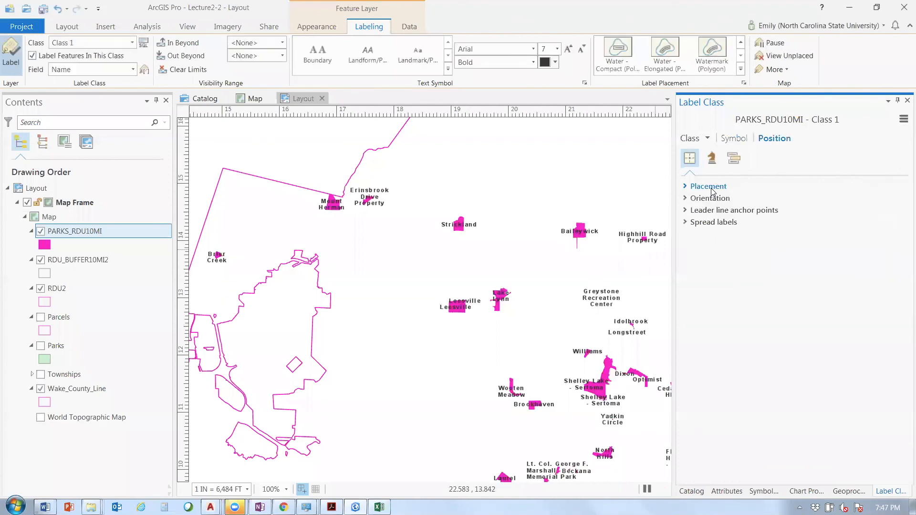
pyautogui.click(709, 186)
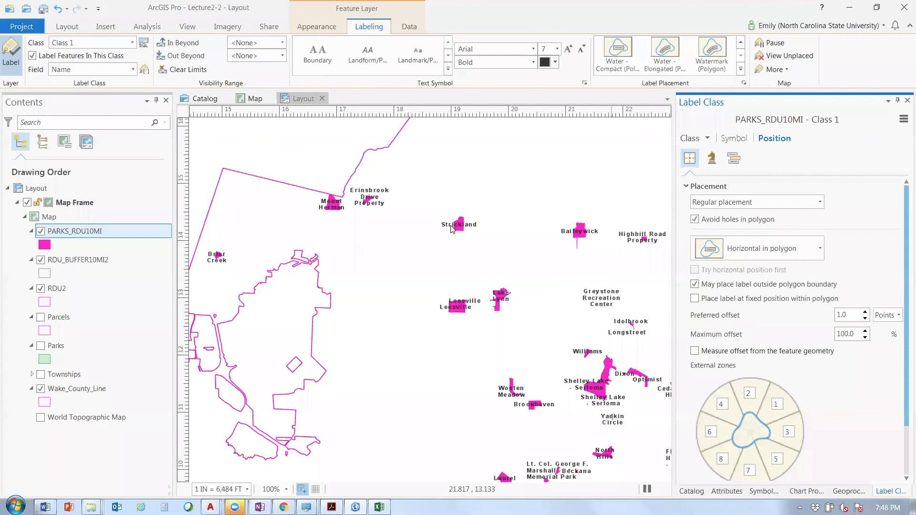
pyautogui.click(775, 208)
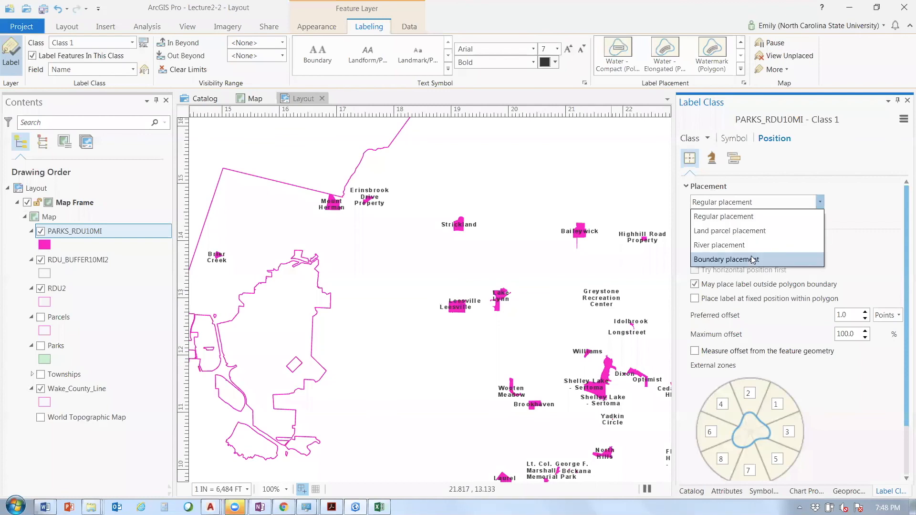
pyautogui.click(821, 205)
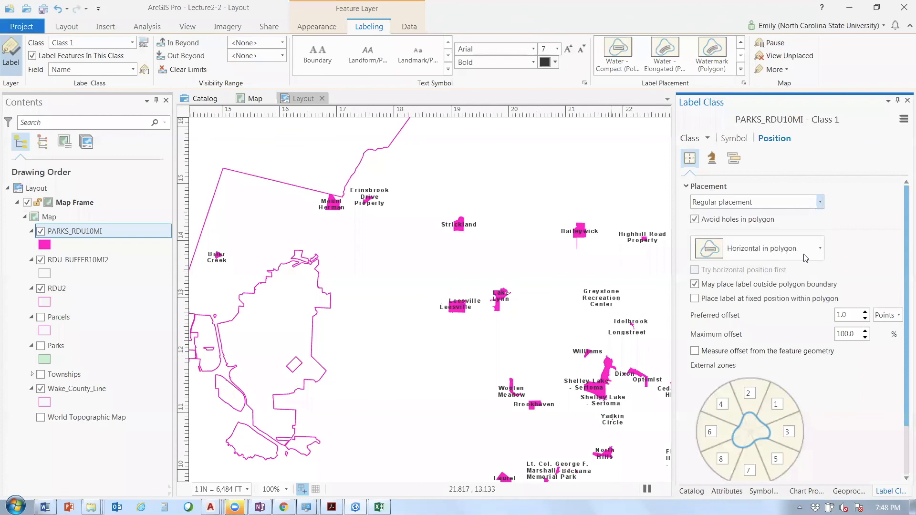
pyautogui.click(806, 258)
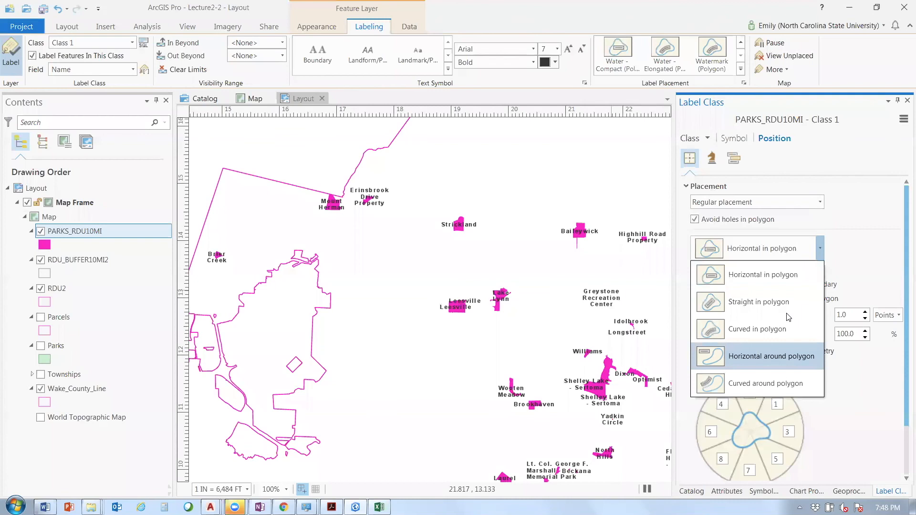
pyautogui.click(819, 249)
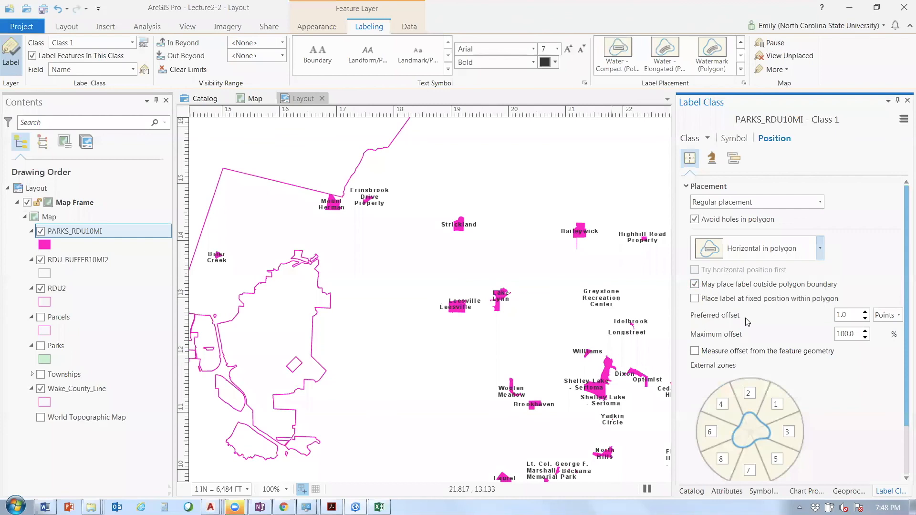
# Examine the park labels' external zones, graticule alignment, leader line anchor points and fitting strategy categories
pyautogui.scroll(-3, 738, 458)
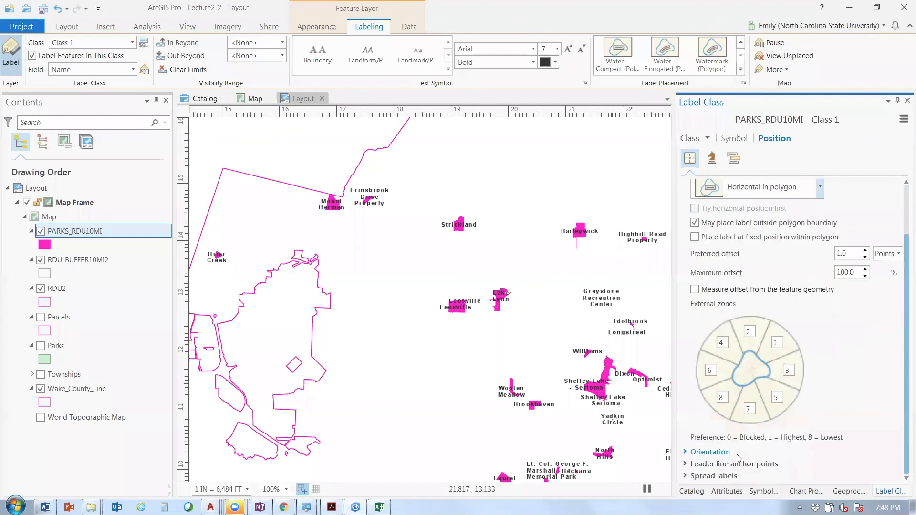
pyautogui.click(738, 456)
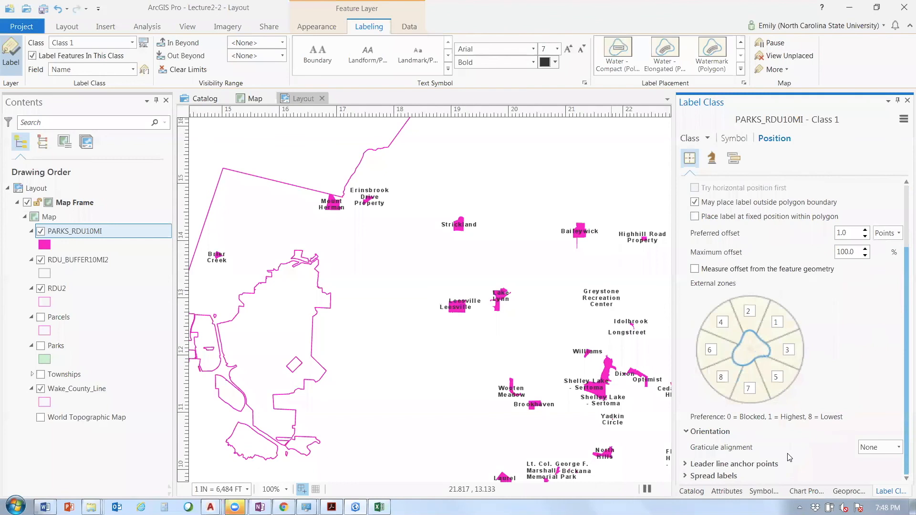
pyautogui.click(878, 449)
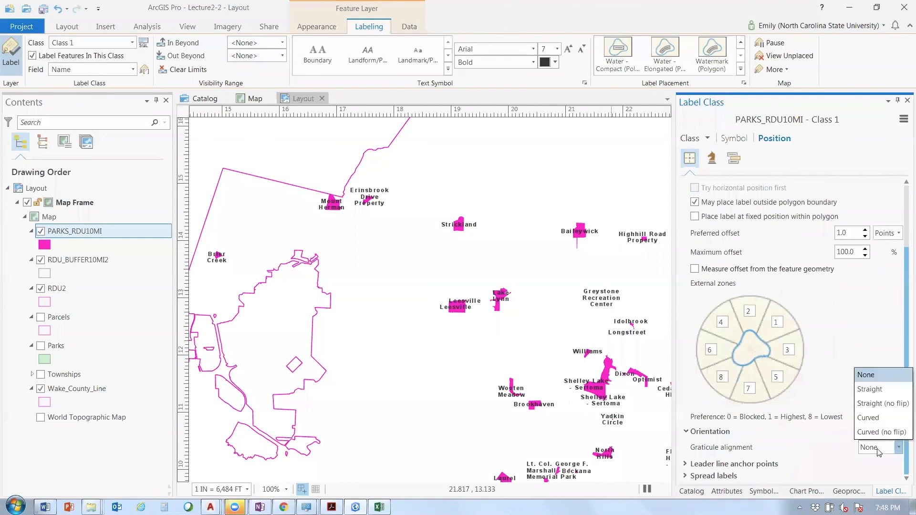
pyautogui.click(878, 450)
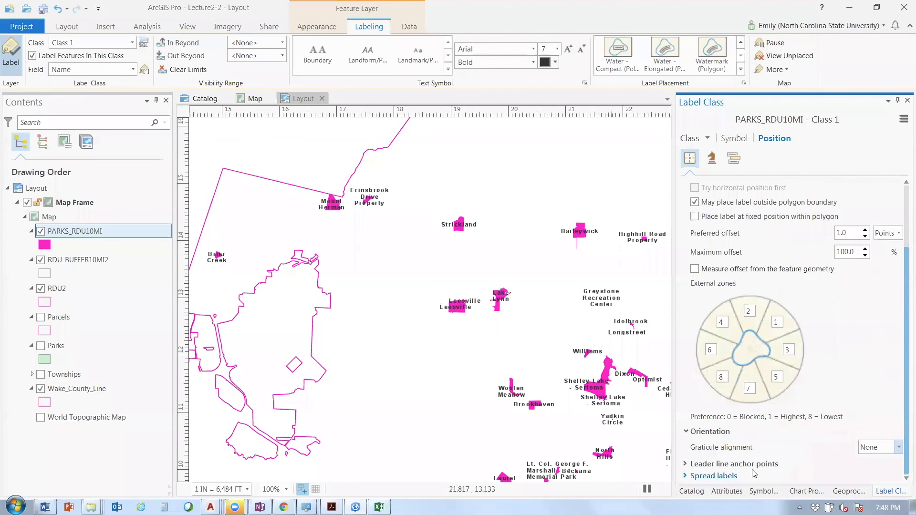
pyautogui.scroll(3, 806, 384)
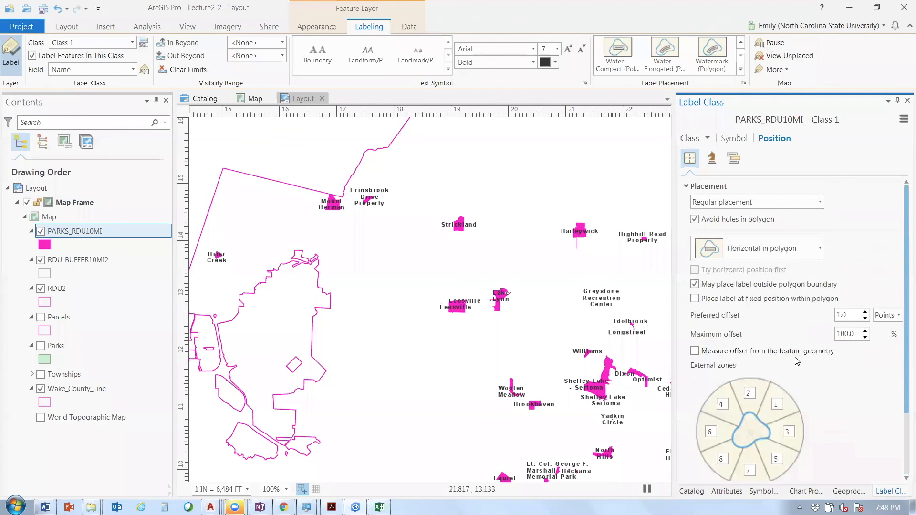
pyautogui.scroll(-3, 787, 334)
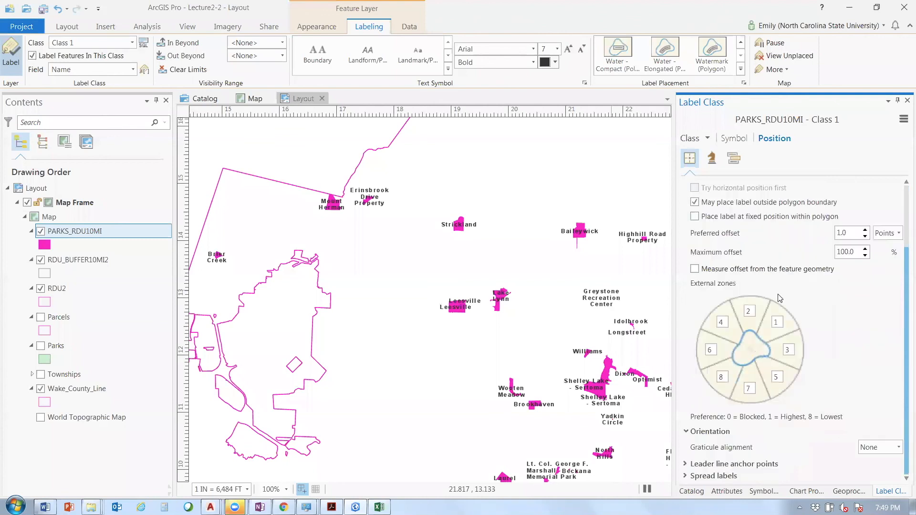
pyautogui.click(744, 464)
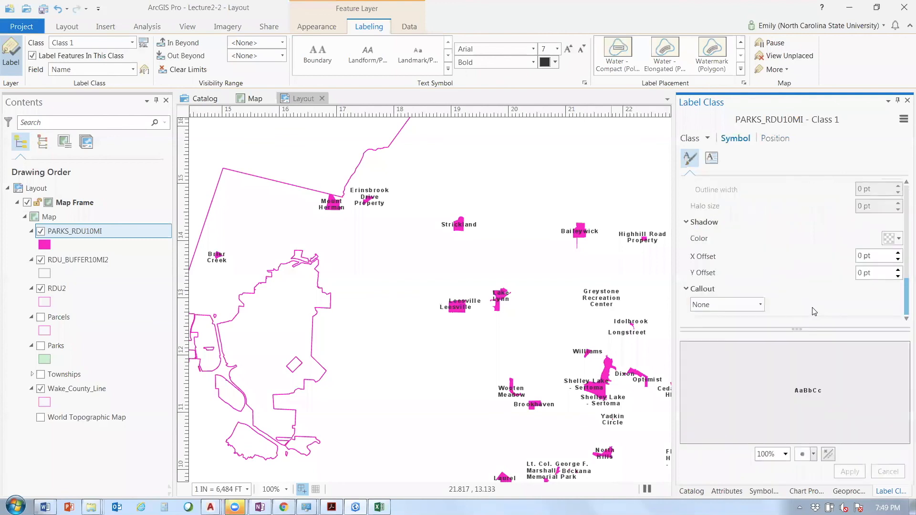
pyautogui.click(775, 139)
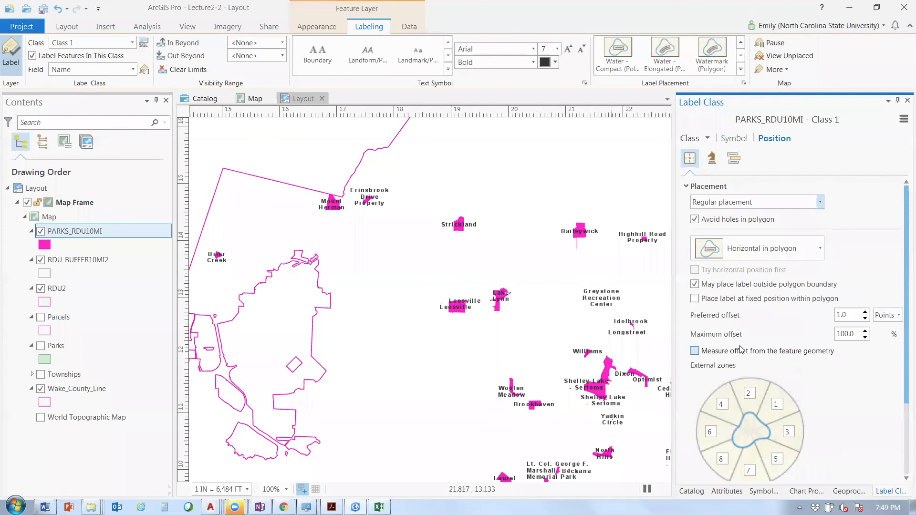
pyautogui.scroll(-1, 740, 349)
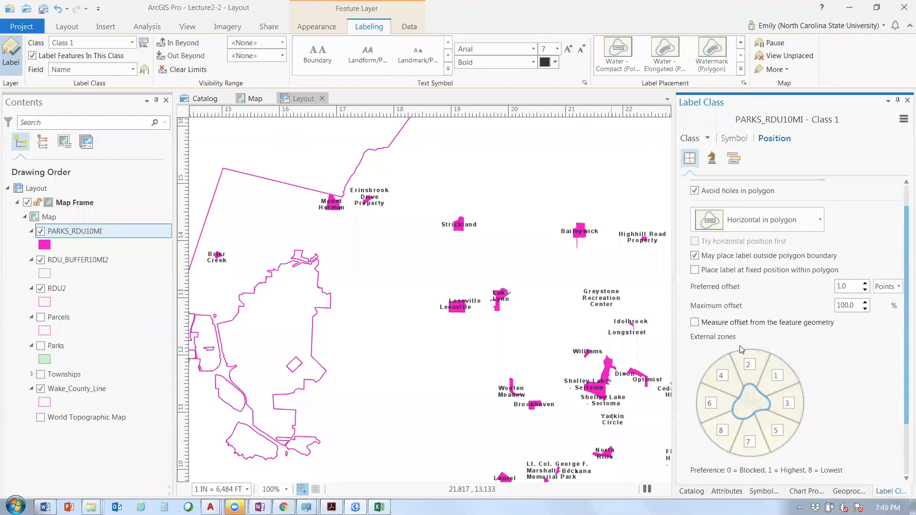
pyautogui.scroll(-2, 740, 349)
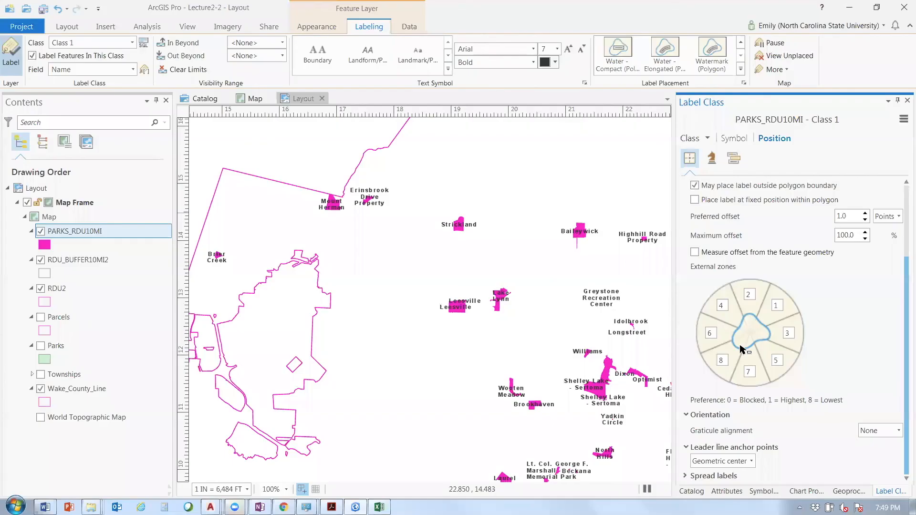
pyautogui.click(711, 159)
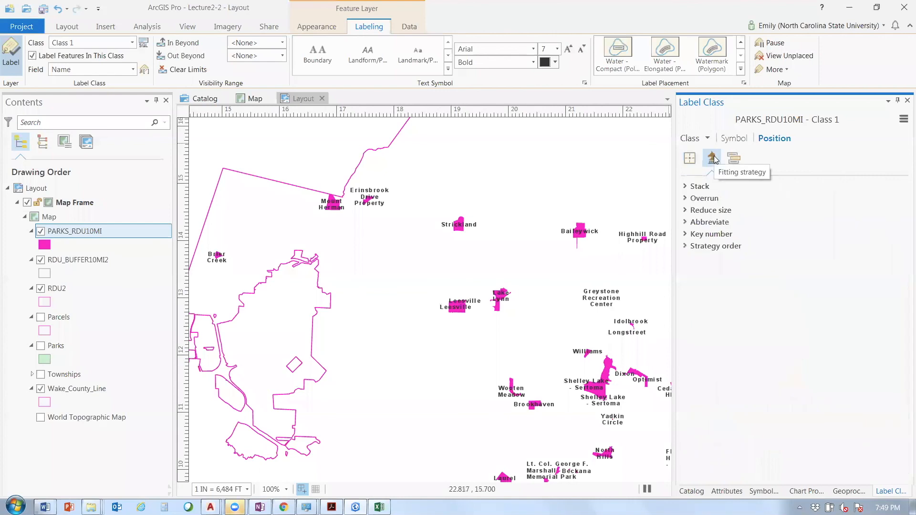
# Set duplicate label removal to Remove all in the park labels' conflict resolution settings
pyautogui.click(736, 166)
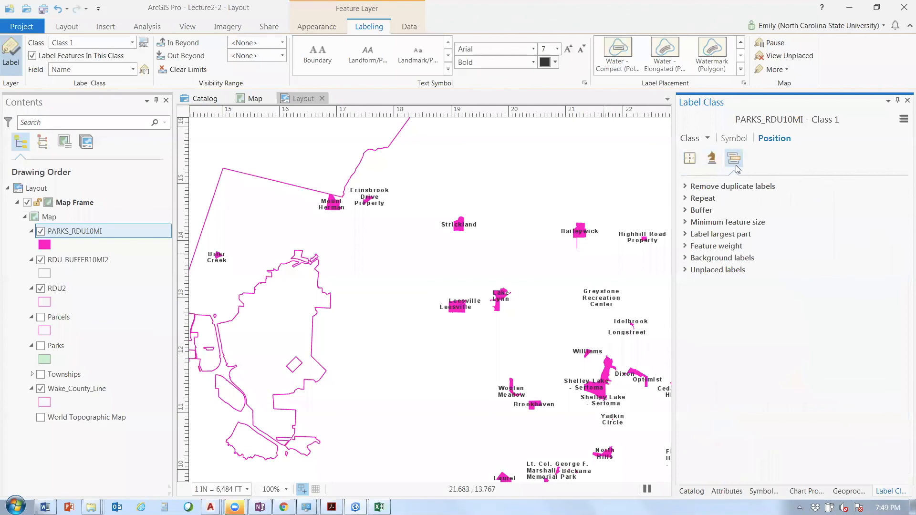
pyautogui.click(707, 187)
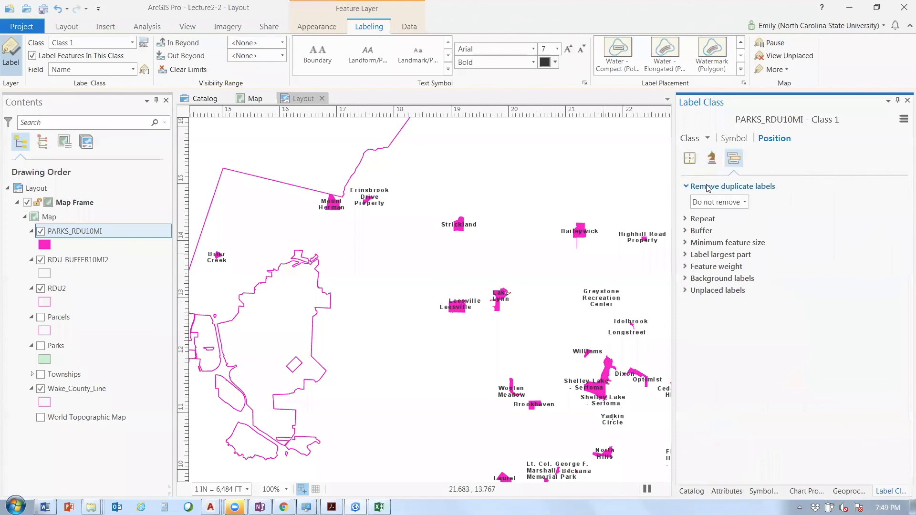
pyautogui.click(744, 202)
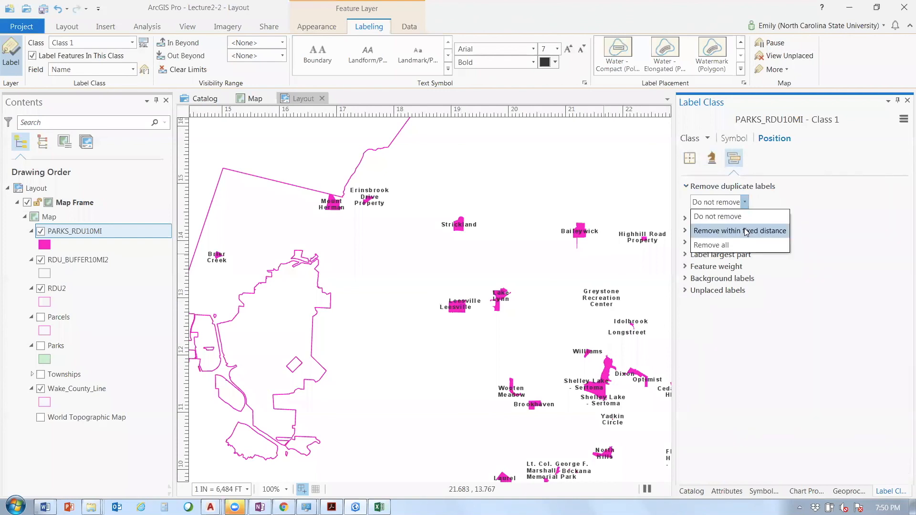
pyautogui.click(742, 245)
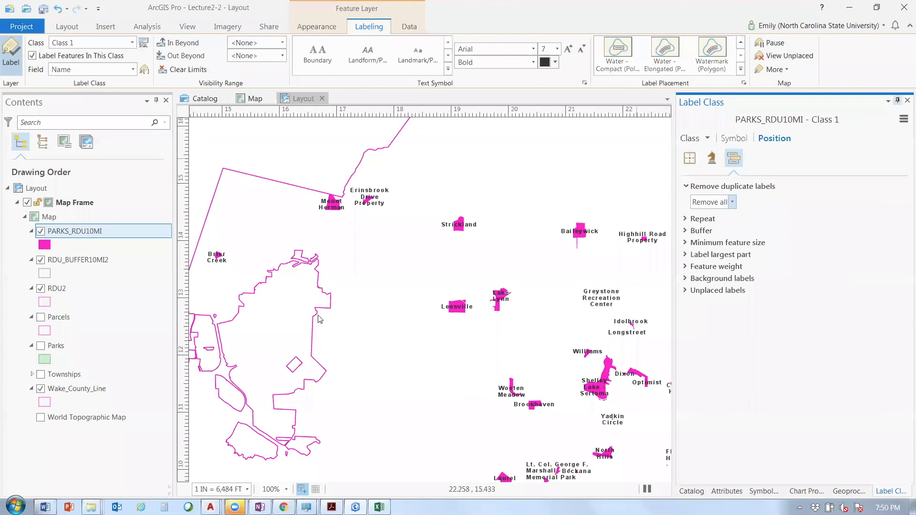
# Close the label class settings and zoom the layout to the full page width
pyautogui.click(906, 101)
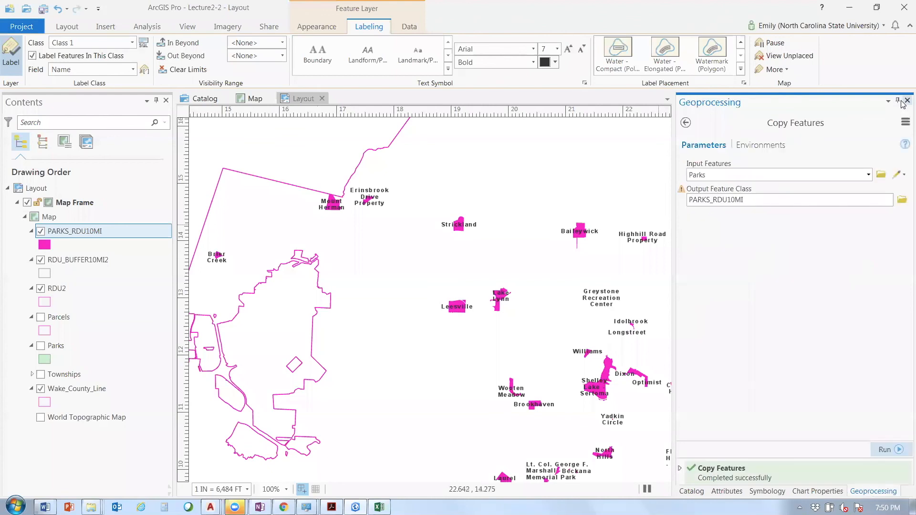
pyautogui.click(67, 27)
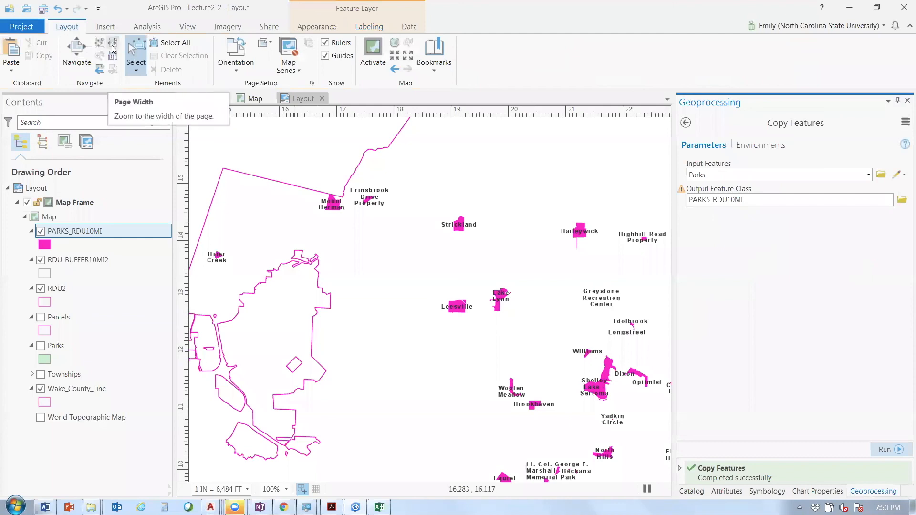
pyautogui.click(113, 44)
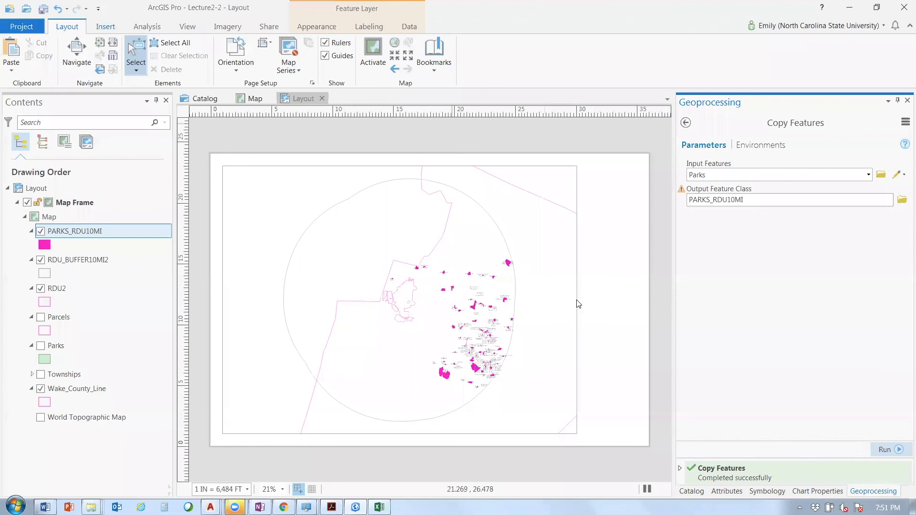
pyautogui.click(105, 26)
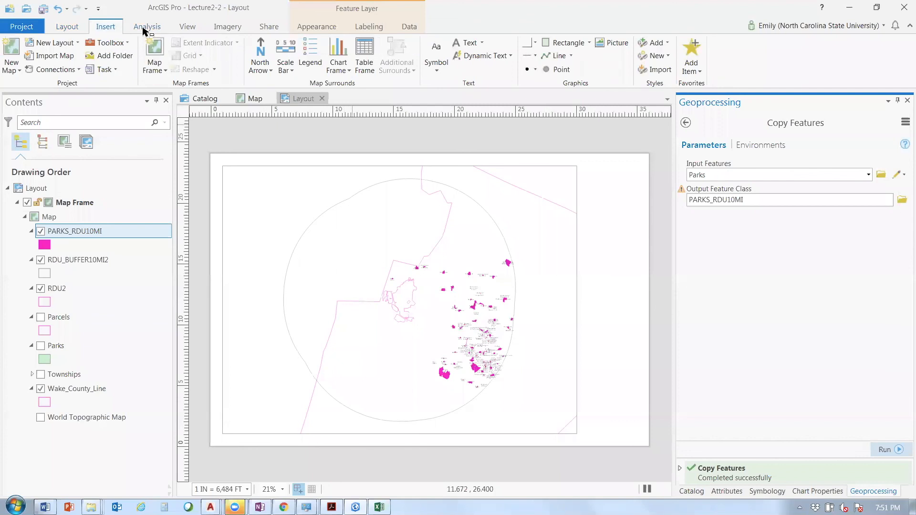
pyautogui.click(260, 49)
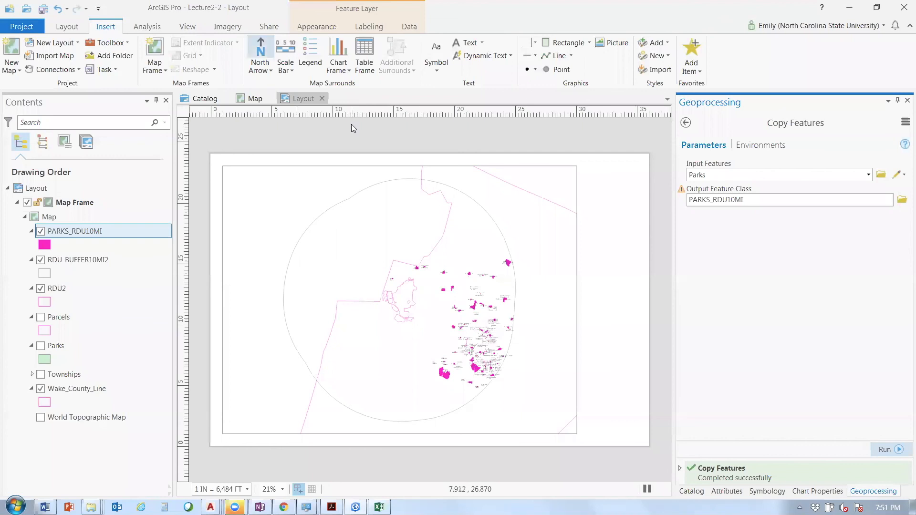
pyautogui.click(352, 124)
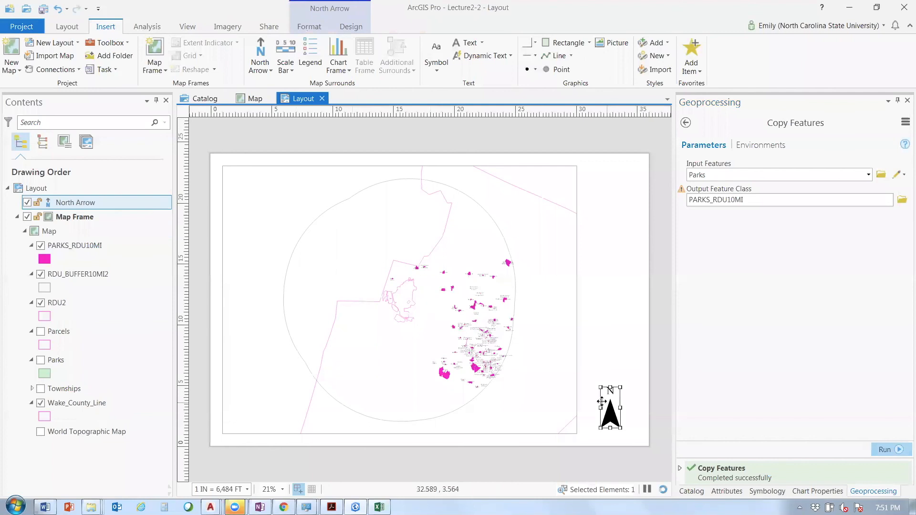
pyautogui.press('Delete')
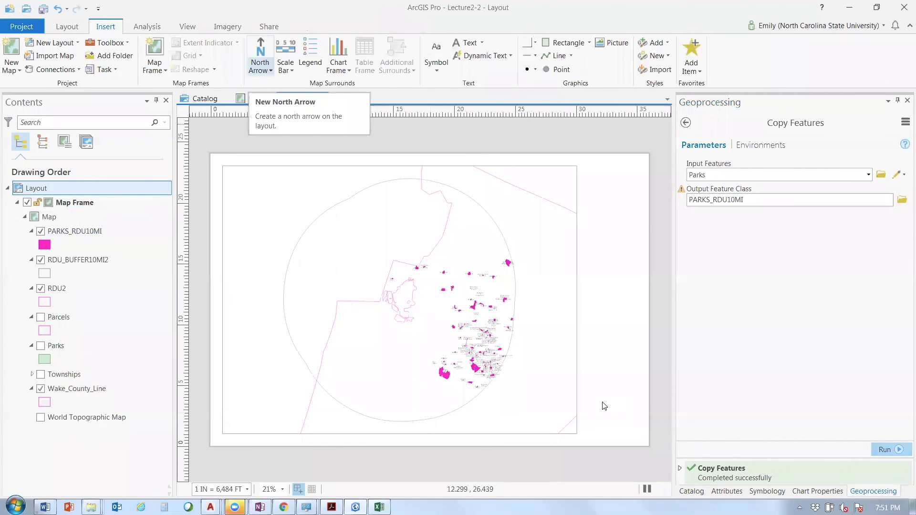
# Insert the ArcGIS North 7 north arrow, about 0.23 wide and 1.98 high, just outside the map frame's lower-right corner
pyautogui.click(260, 66)
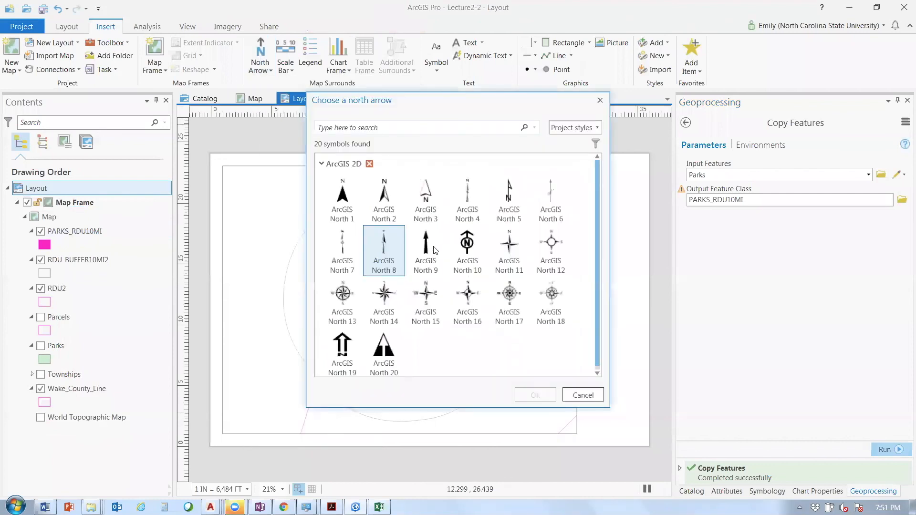
pyautogui.click(423, 293)
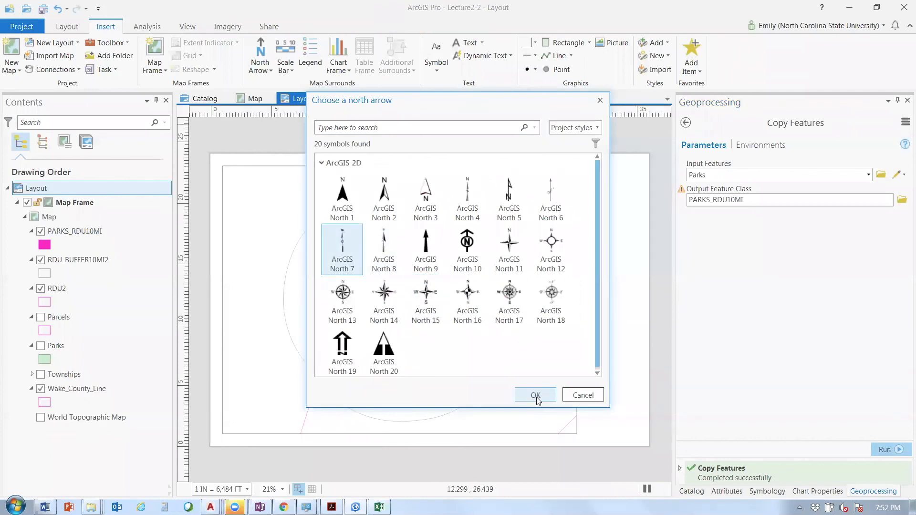
pyautogui.click(536, 396)
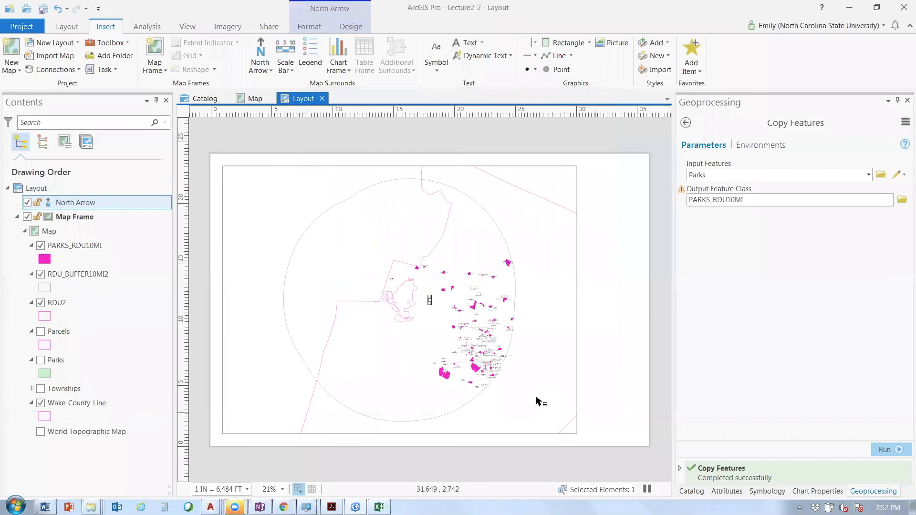
pyautogui.moveTo(430, 306); pyautogui.dragTo(431, 328)
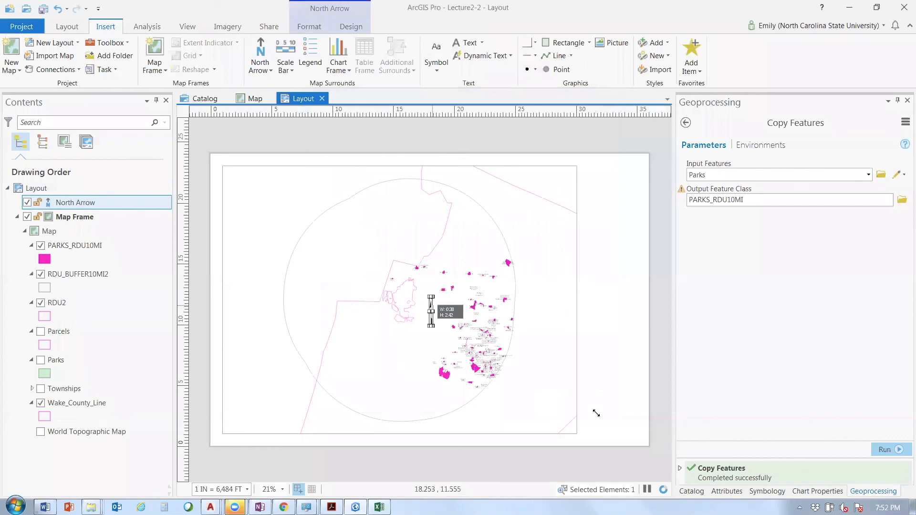
pyautogui.moveTo(433, 305); pyautogui.dragTo(594, 413)
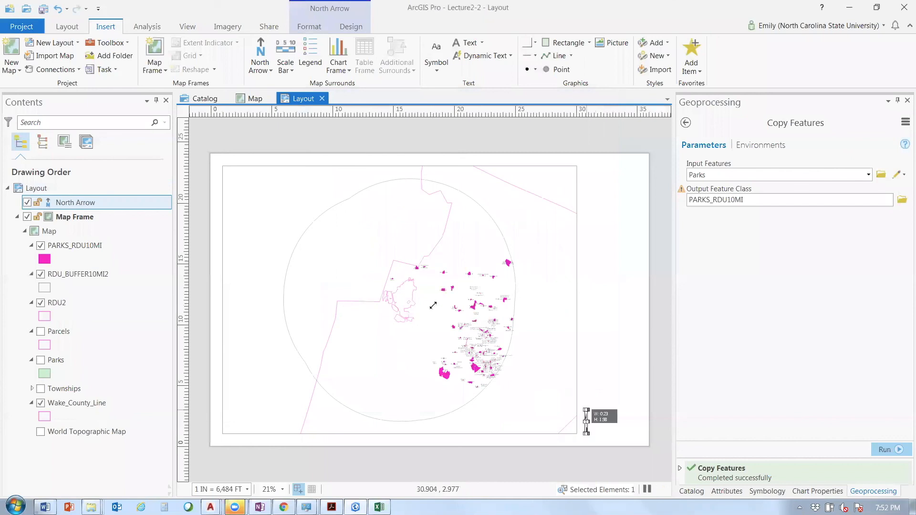
pyautogui.click(609, 407)
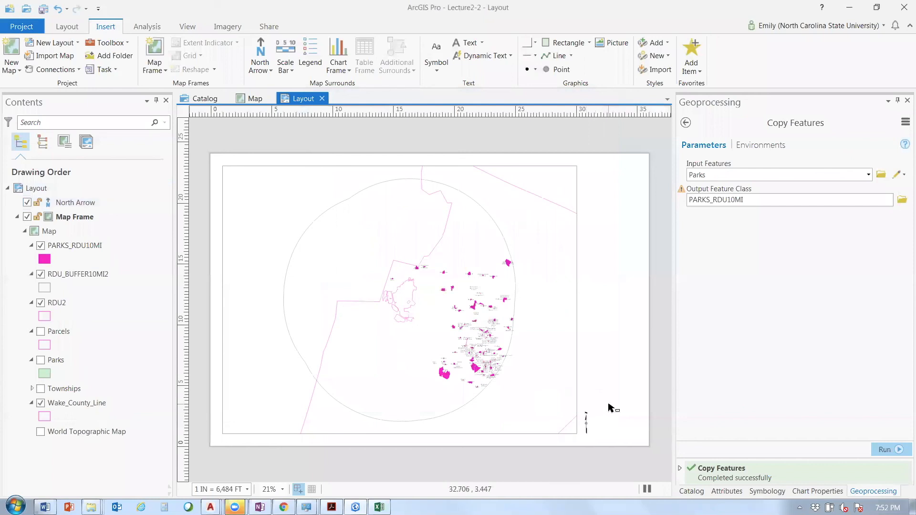
# Set the map frame's scale to 1 in = 7,000 ft
pyautogui.click(248, 211)
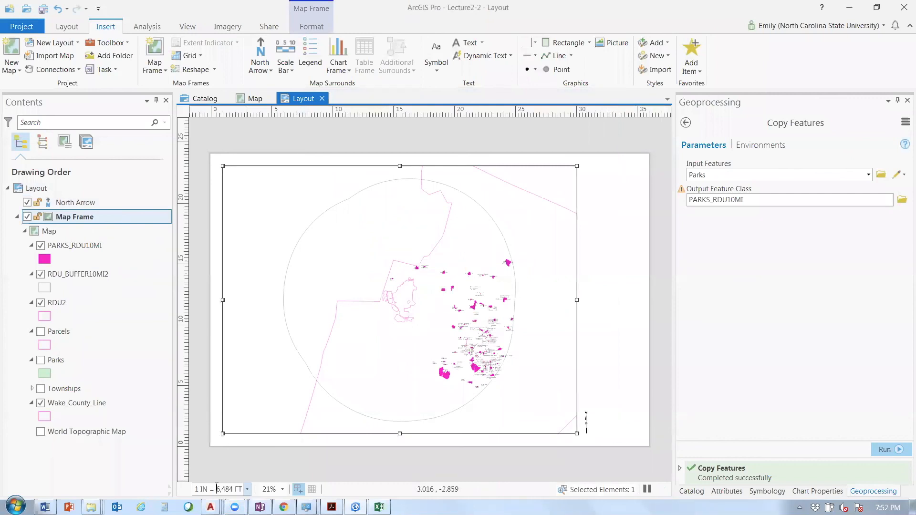
pyautogui.moveTo(217, 488); pyautogui.dragTo(232, 488)
pyautogui.write('7000')
pyautogui.press('Return')
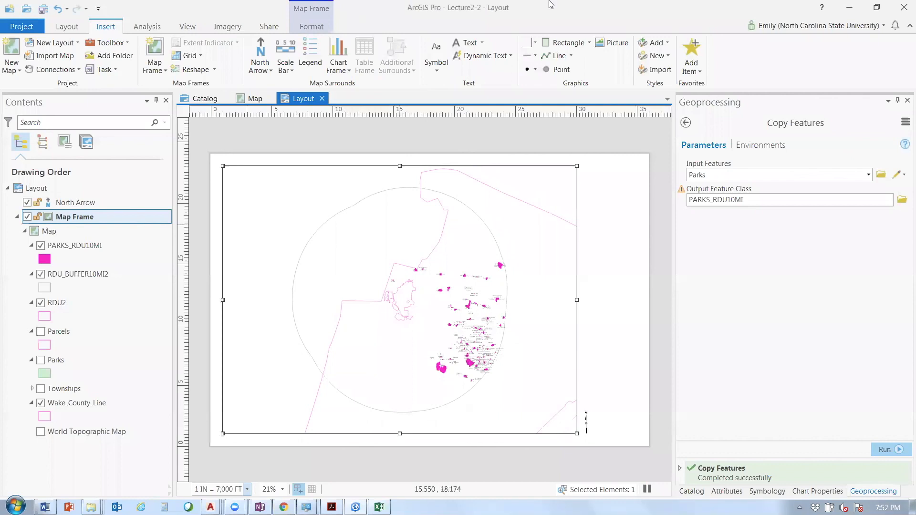
# Insert Alternating Scale Bar 1 along the map frame's lower edge, near its lower-right corner
pyautogui.hotkey('alt', 'n')
pyautogui.press('s')
pyautogui.press('b')
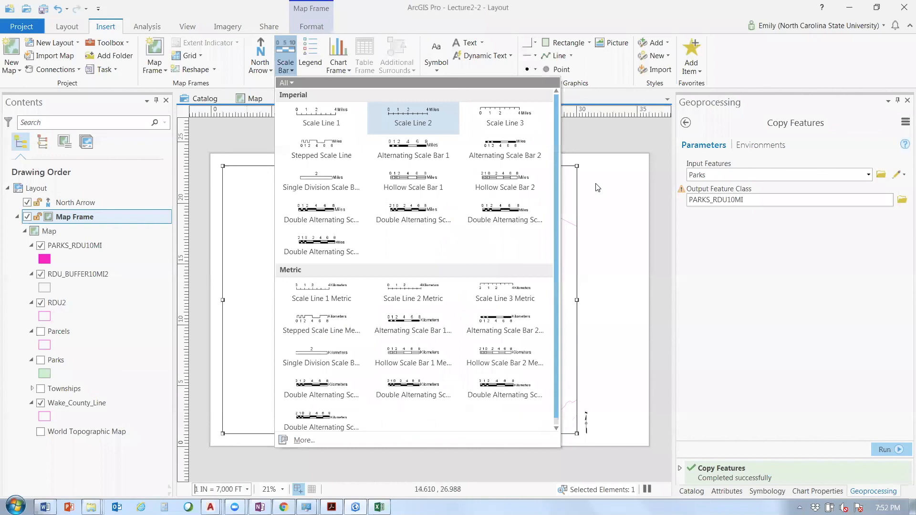
pyautogui.click(413, 153)
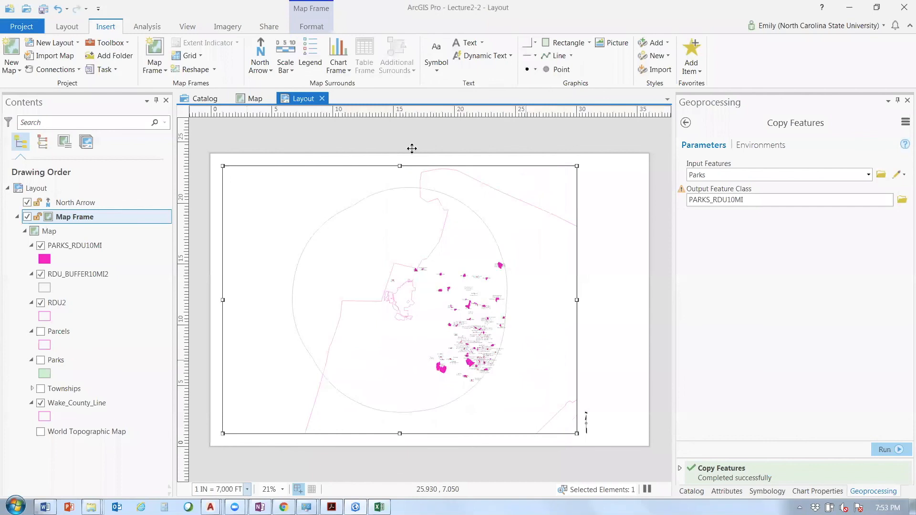
pyautogui.click(542, 435)
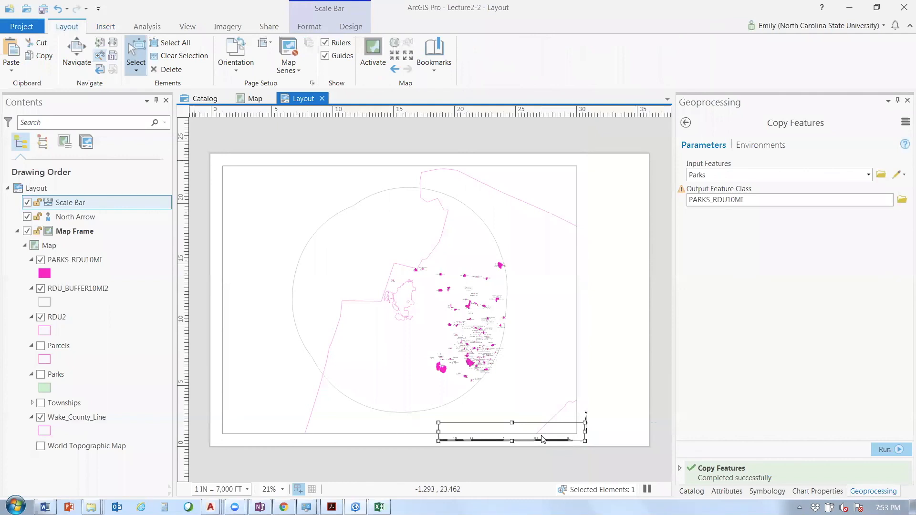
# Shorten the scale bar to a 10-mile length ending near the map frame's lower-right corner
pyautogui.click(113, 44)
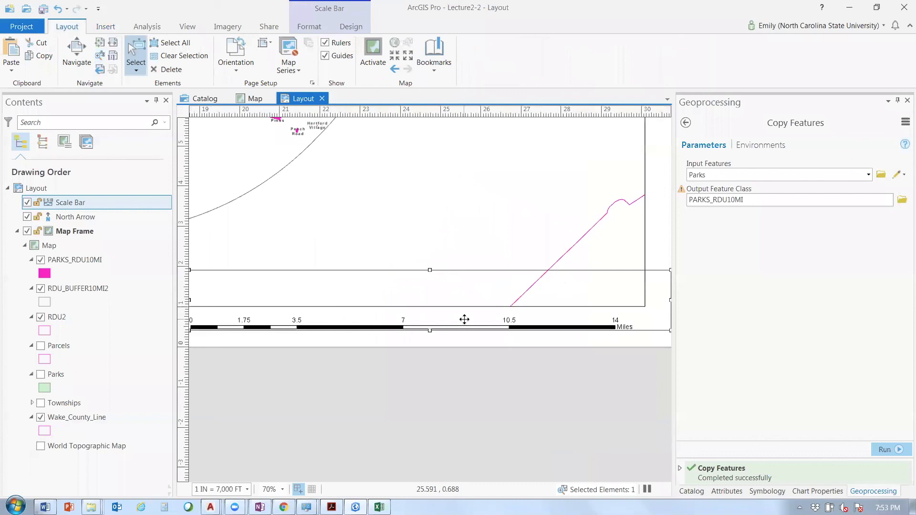
pyautogui.moveTo(464, 319); pyautogui.dragTo(486, 320)
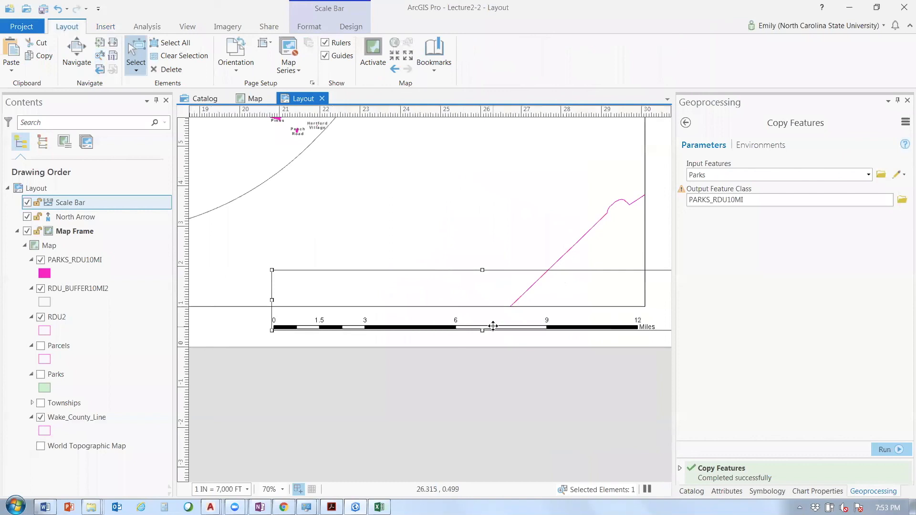
pyautogui.moveTo(493, 326); pyautogui.dragTo(561, 326)
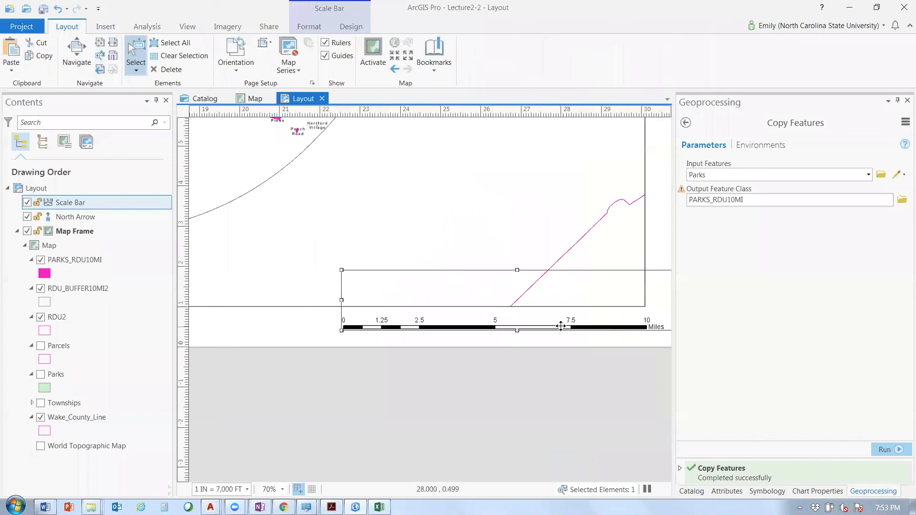
# Try US Feet as the scale bar's page units, and return them to Miles
pyautogui.rightClick(561, 326)
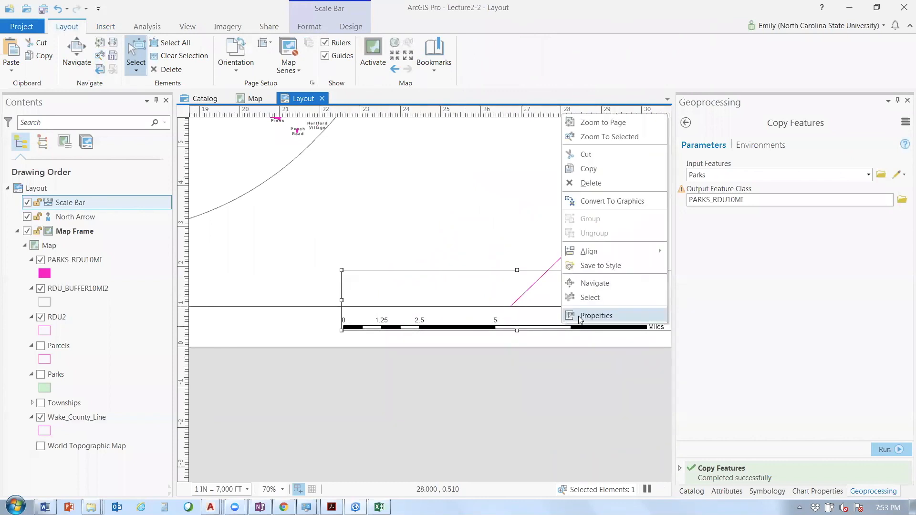
pyautogui.click(596, 316)
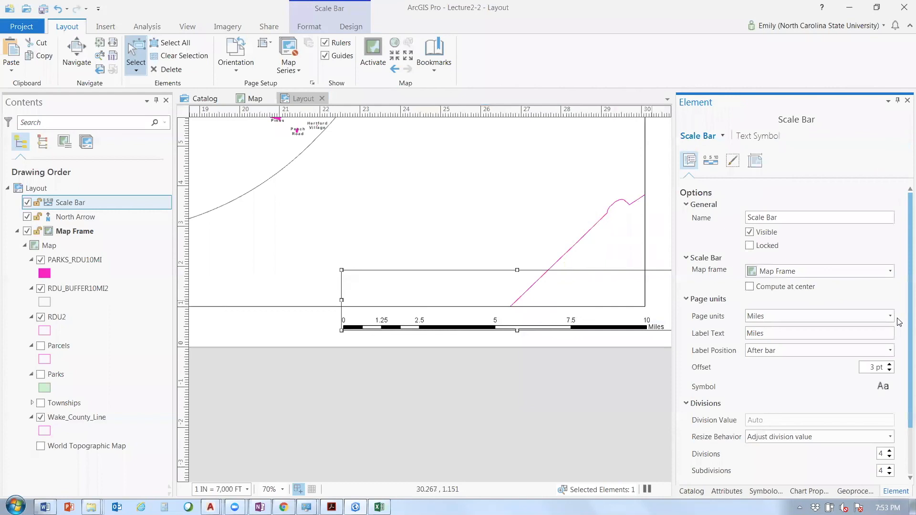
pyautogui.click(890, 316)
pyautogui.click(862, 354)
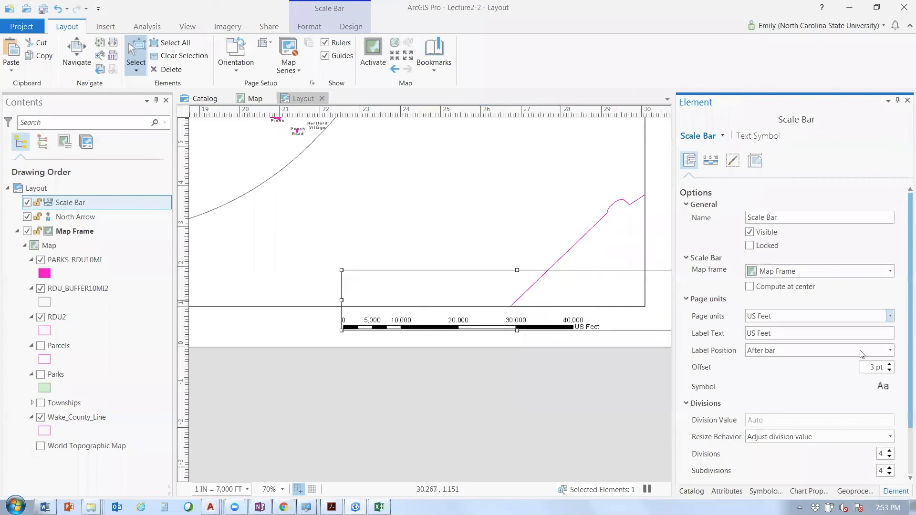
pyautogui.scroll(-3, 725, 442)
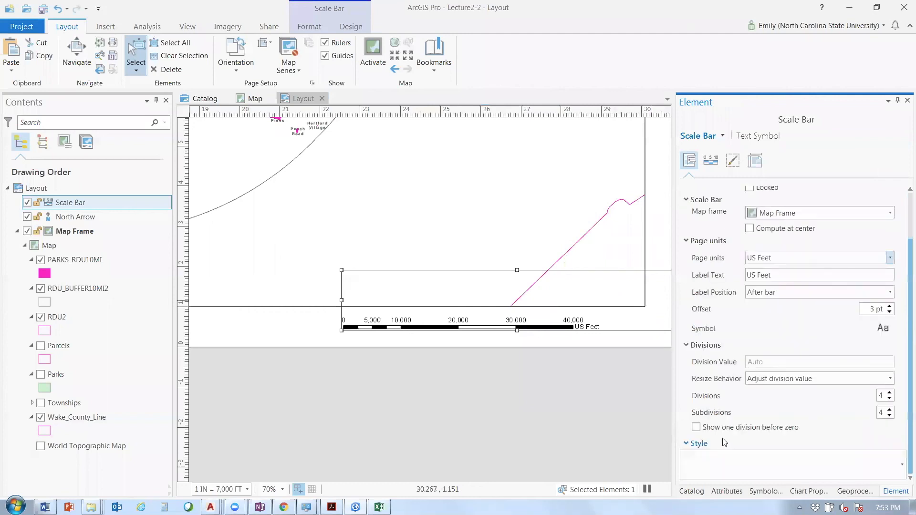
pyautogui.click(889, 258)
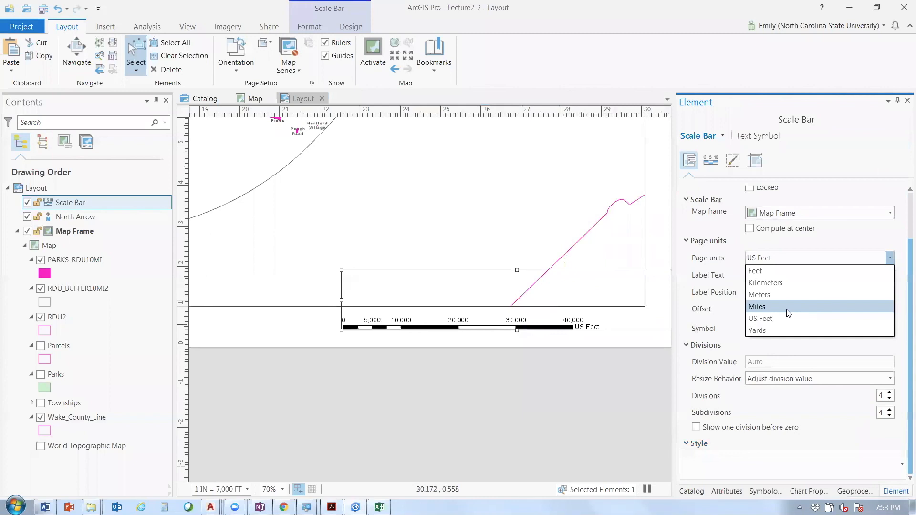
pyautogui.click(789, 308)
pyautogui.click(658, 264)
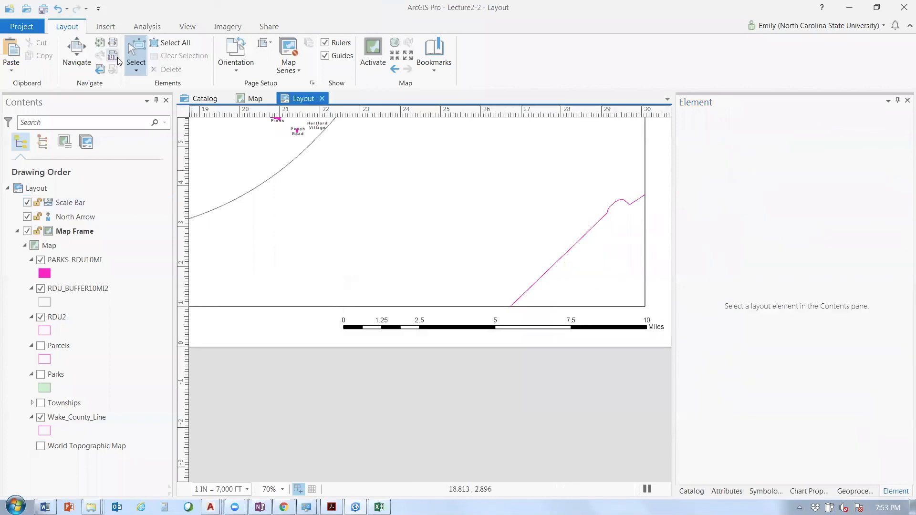
# Insert a legend about 4.7 in wide and 5.0 in high beside the map frame, just above the north arrow
pyautogui.click(117, 57)
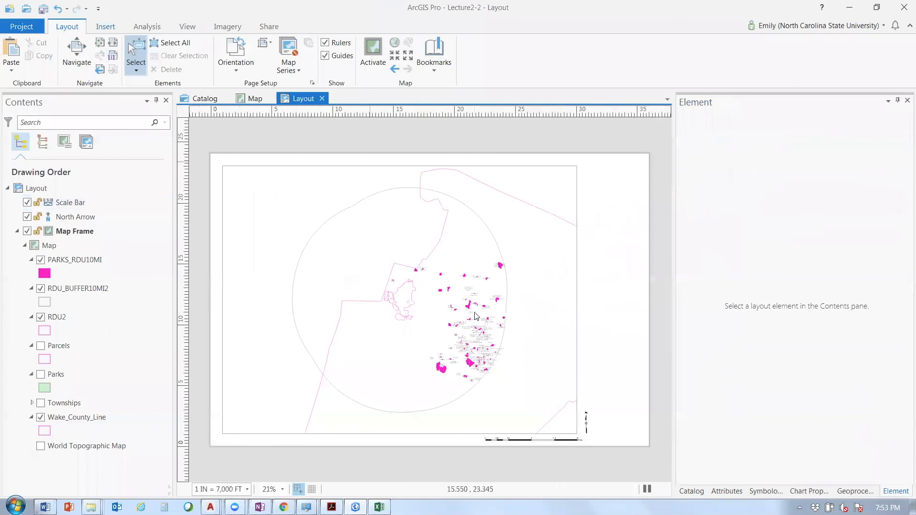
pyautogui.click(105, 26)
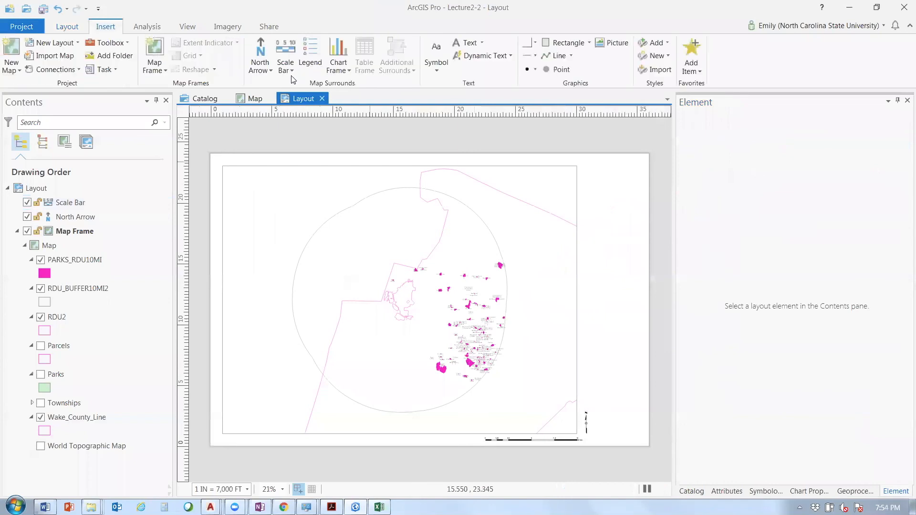
pyautogui.click(310, 55)
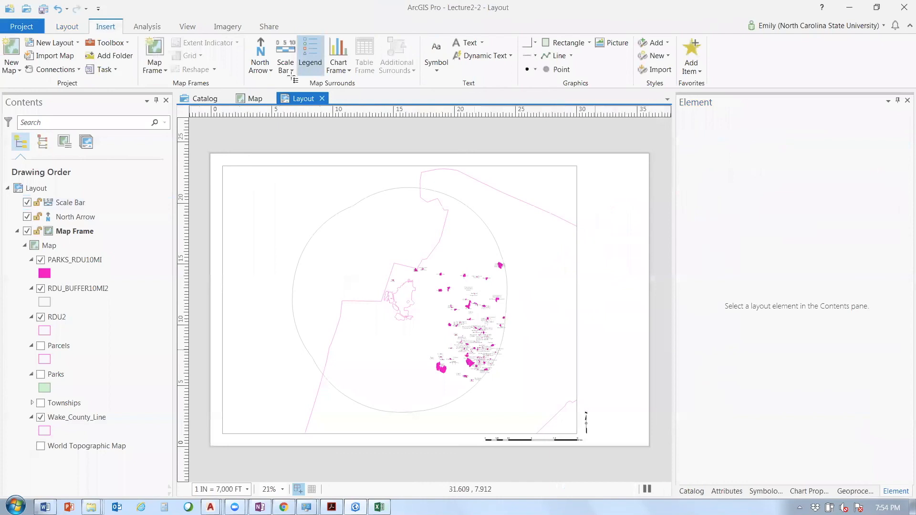
pyautogui.click(644, 410)
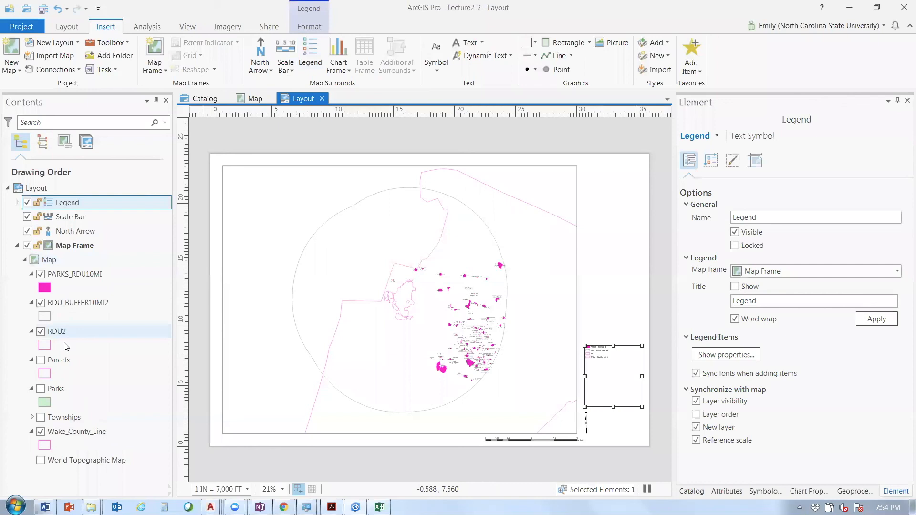
# Show the title "Legend" above the legend items
pyautogui.click(76, 31)
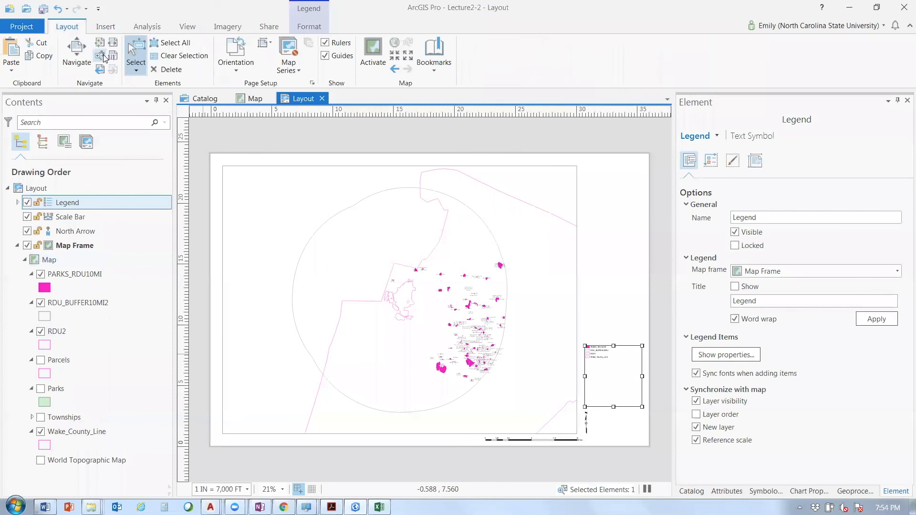
pyautogui.click(105, 57)
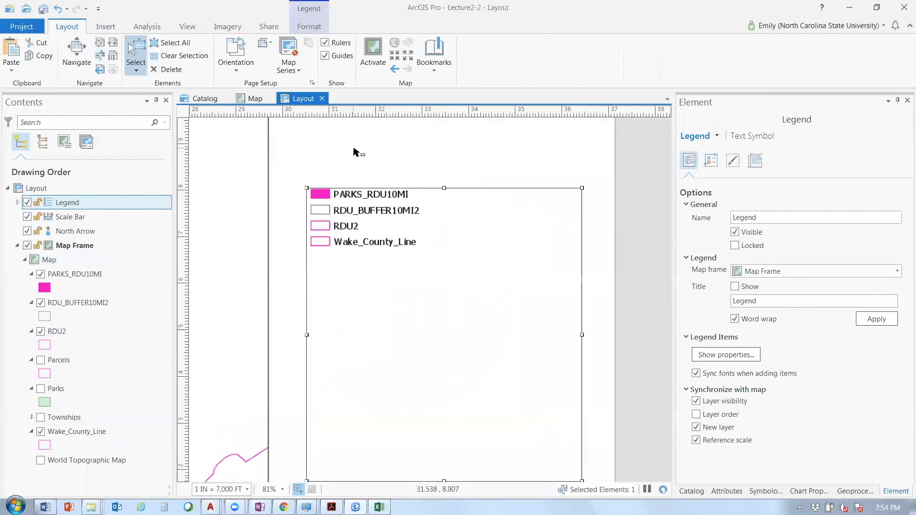
pyautogui.scroll(1, 354, 150)
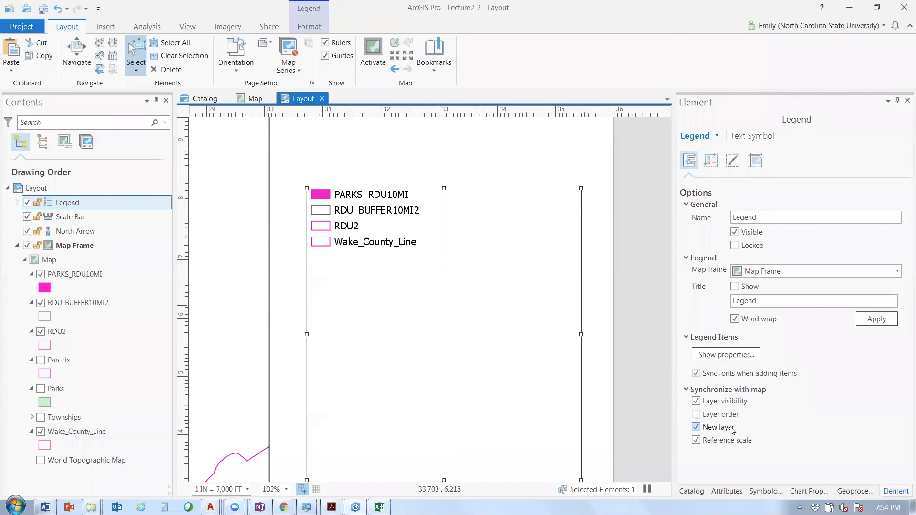
pyautogui.click(735, 287)
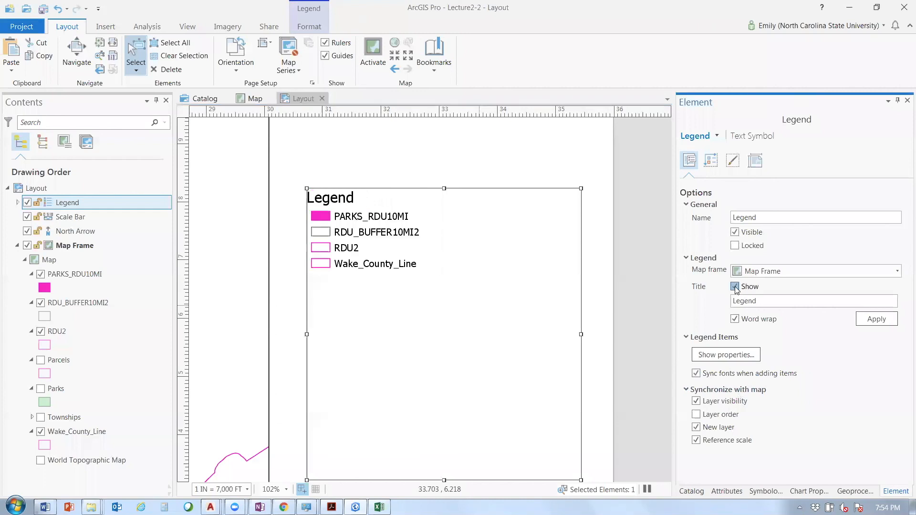
pyautogui.click(735, 287)
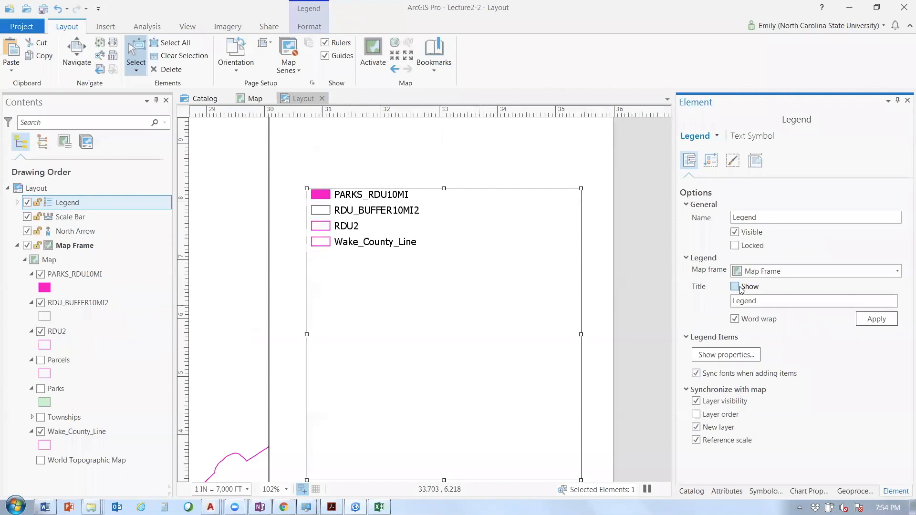
pyautogui.click(735, 287)
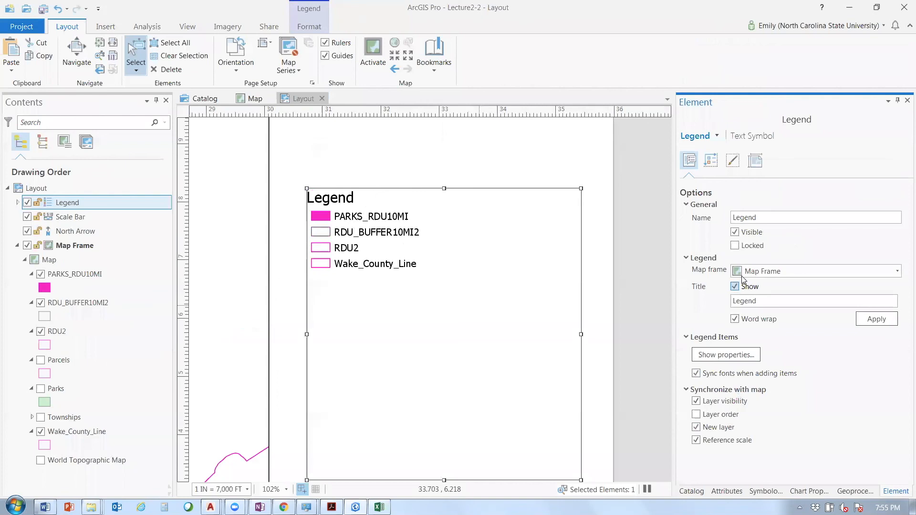
# Review the legend's arrangement, display and placement settings, and nudge the legend slightly down
pyautogui.click(711, 161)
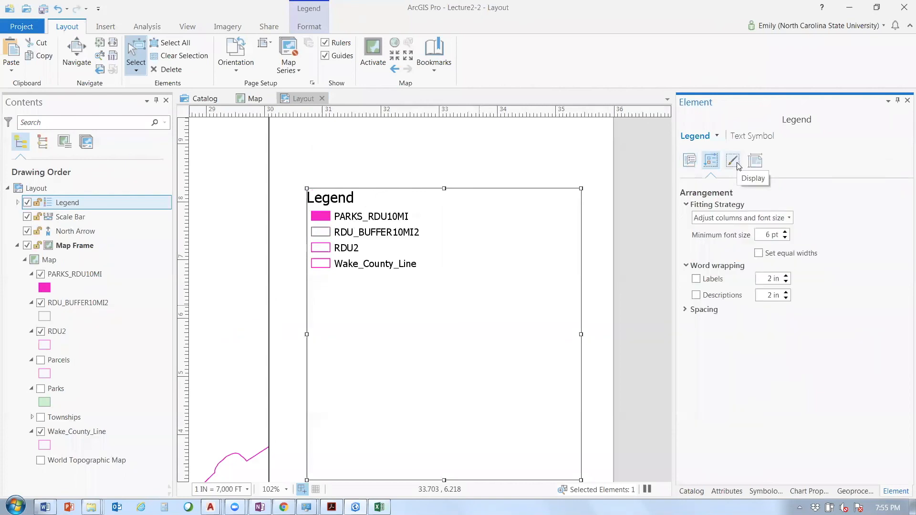
pyautogui.click(737, 162)
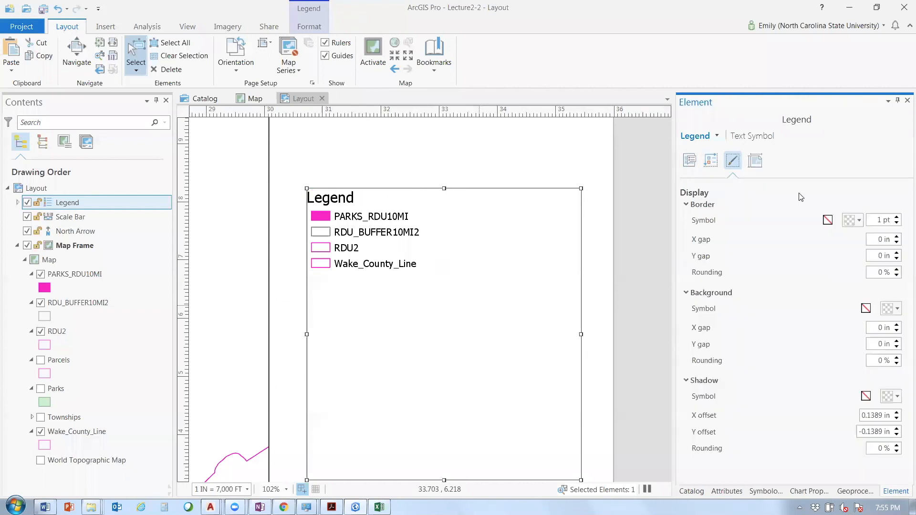
pyautogui.click(757, 162)
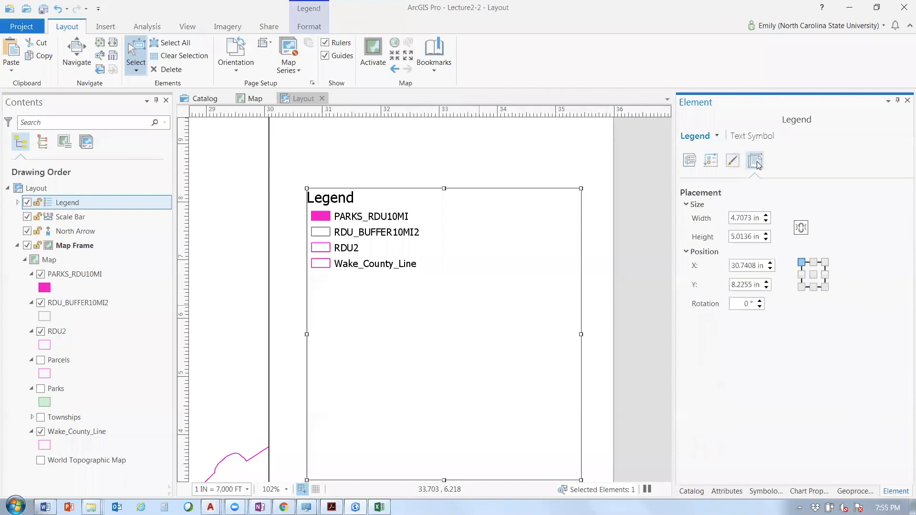
pyautogui.moveTo(536, 251); pyautogui.dragTo(548, 256)
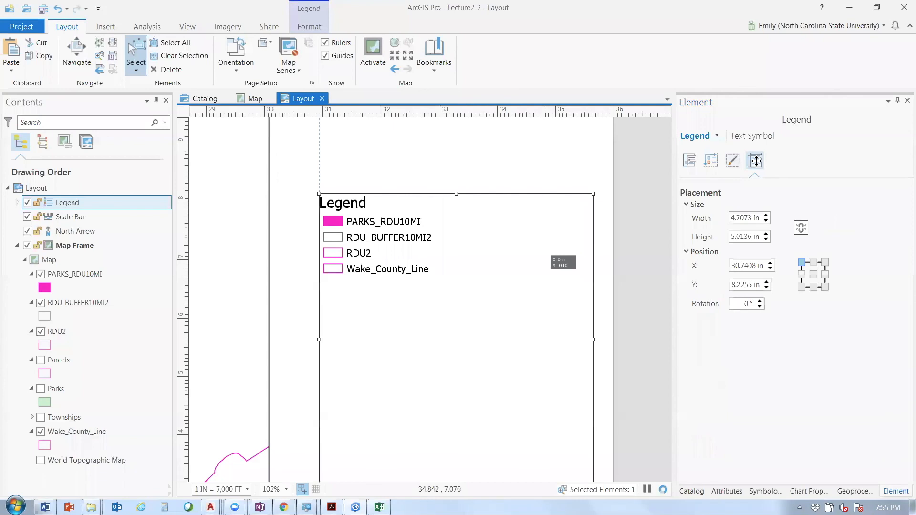
pyautogui.hotkey('ctrl', 'z')
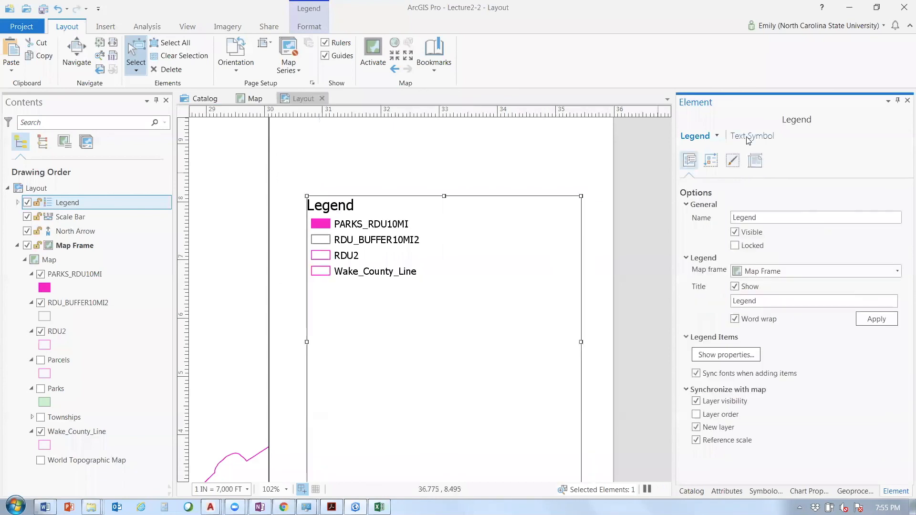
# Set the legend's text font to Arial with the Black style and apply it
pyautogui.click(750, 136)
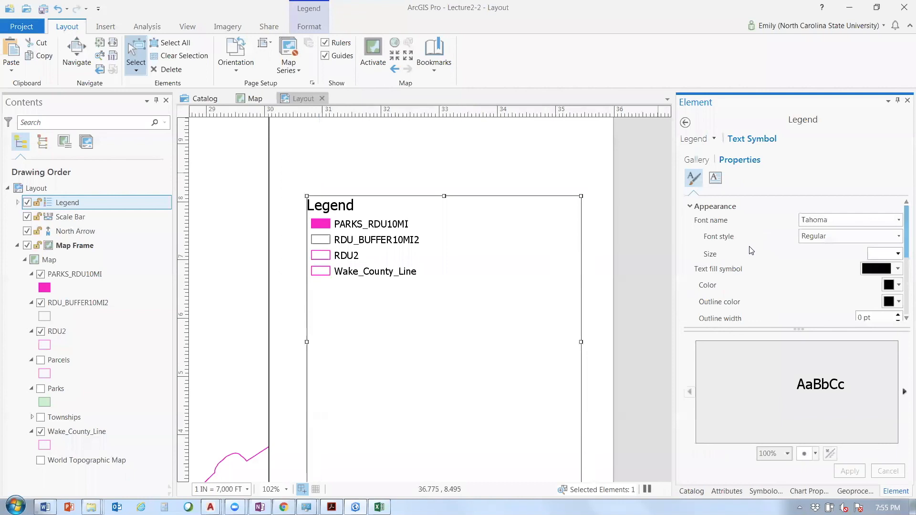
pyautogui.click(849, 220)
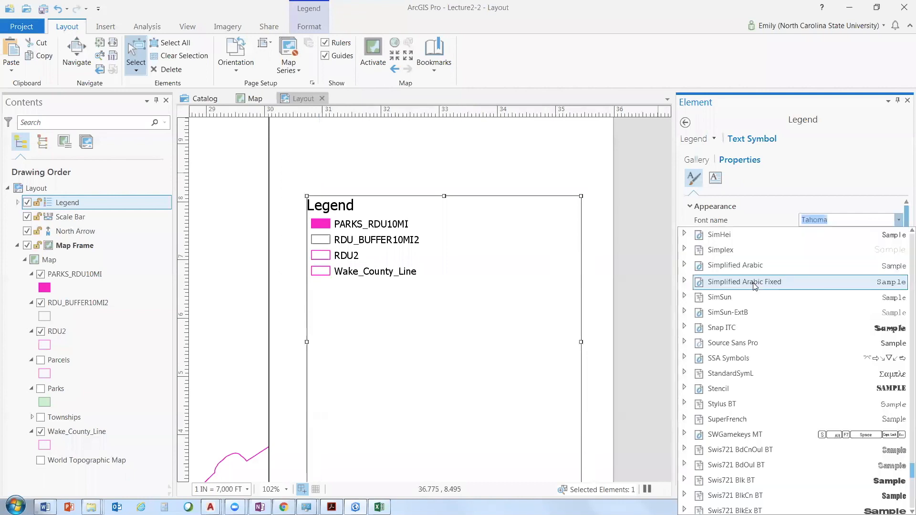
pyautogui.scroll(15, 902, 389)
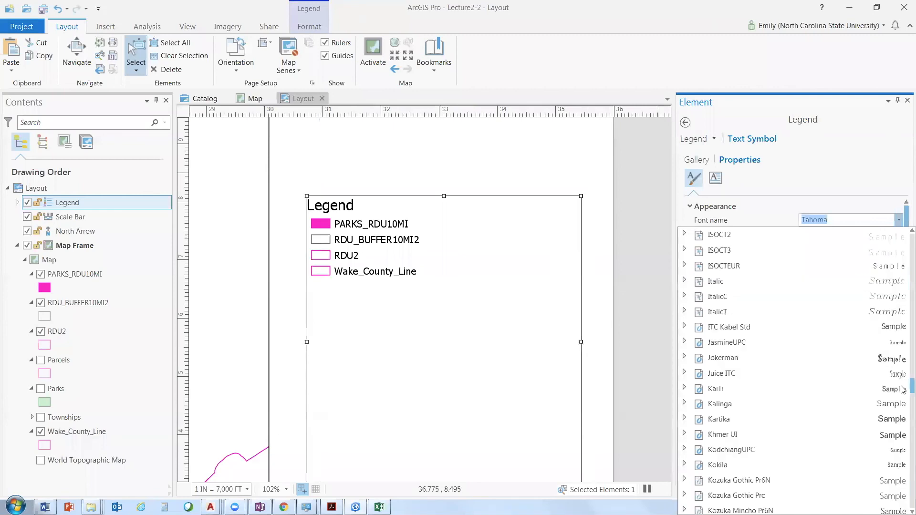
pyautogui.scroll(15, 781, 313)
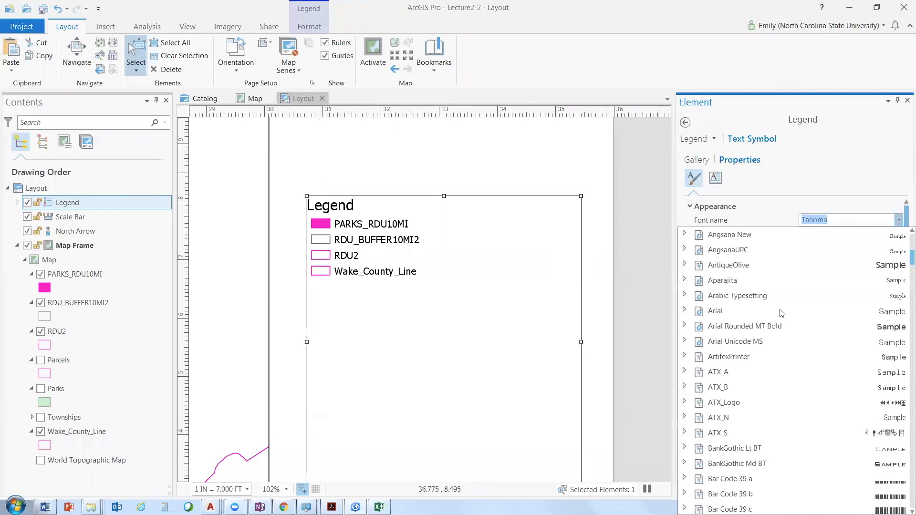
pyautogui.click(781, 313)
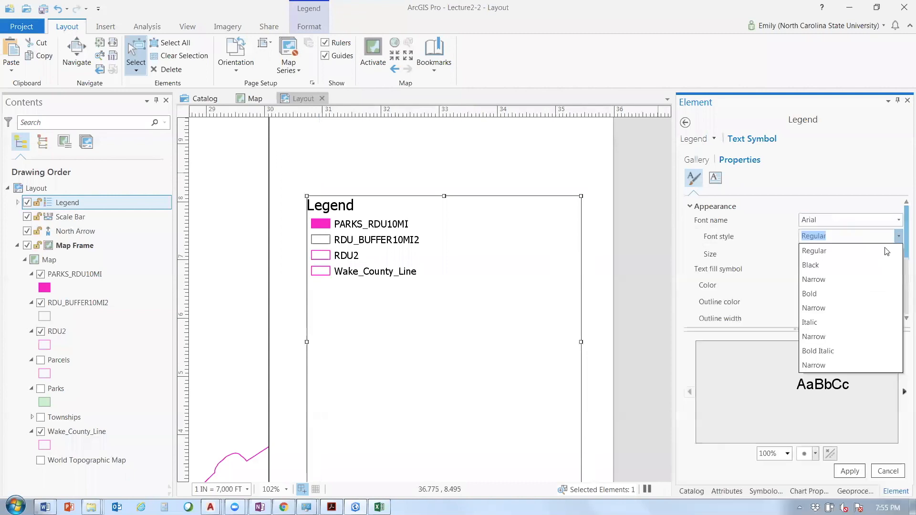
pyautogui.click(883, 265)
pyautogui.click(852, 472)
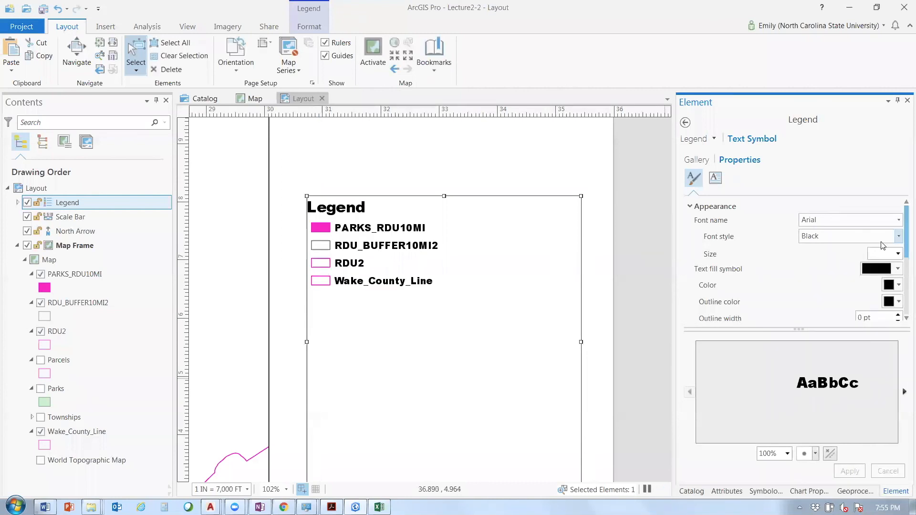
# Review the legend text symbol's remaining appearance settings and its formatting, paragraph and internationalization options
pyautogui.scroll(-5, 903, 319)
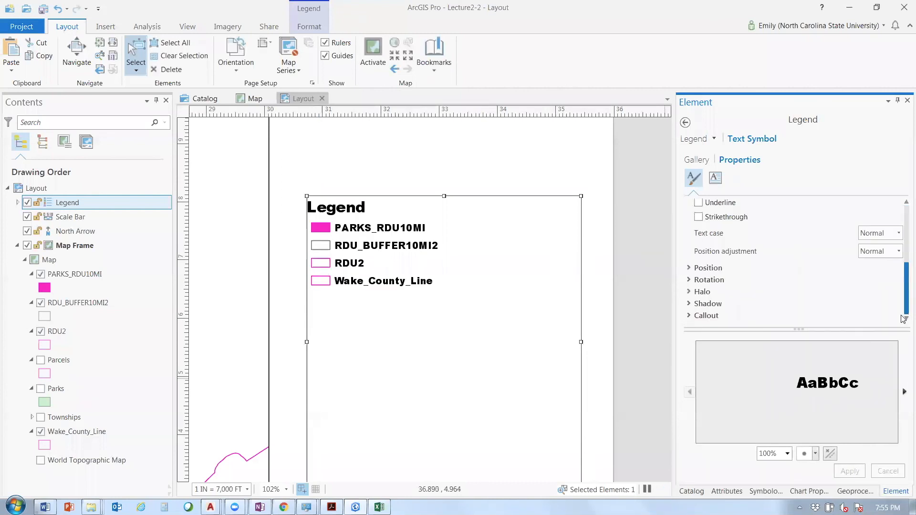
pyautogui.click(717, 182)
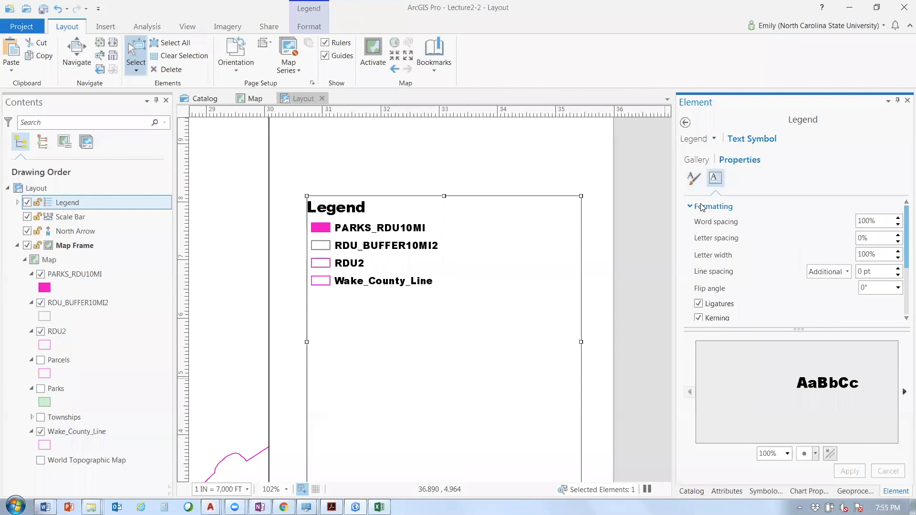
pyautogui.click(700, 206)
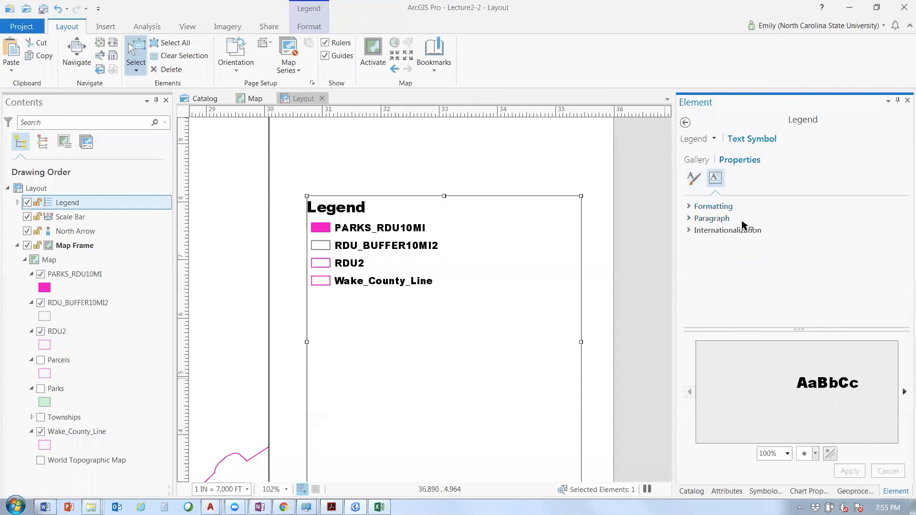
pyautogui.click(688, 126)
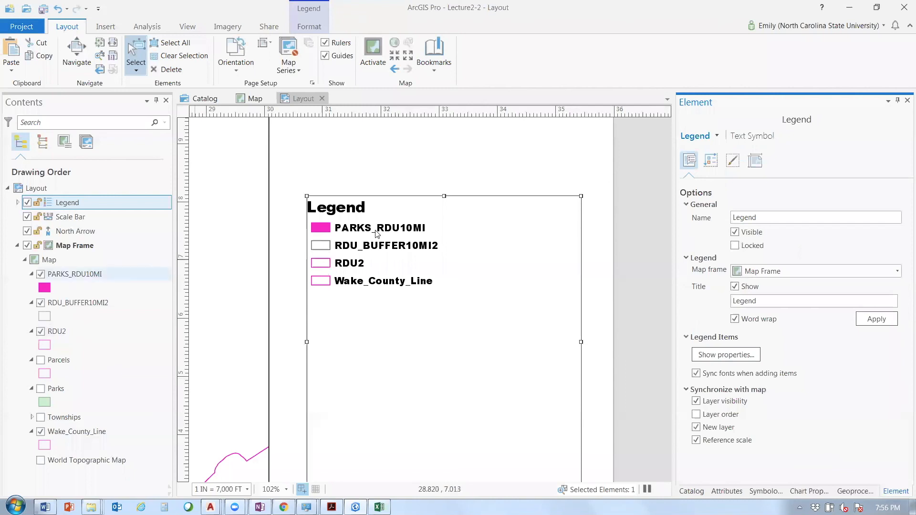
# Rename the map layer PARKS_RDU10MI to "PARKS WITHIN 10 MILES OF RDU" so the legend item reads the same
pyautogui.click(726, 355)
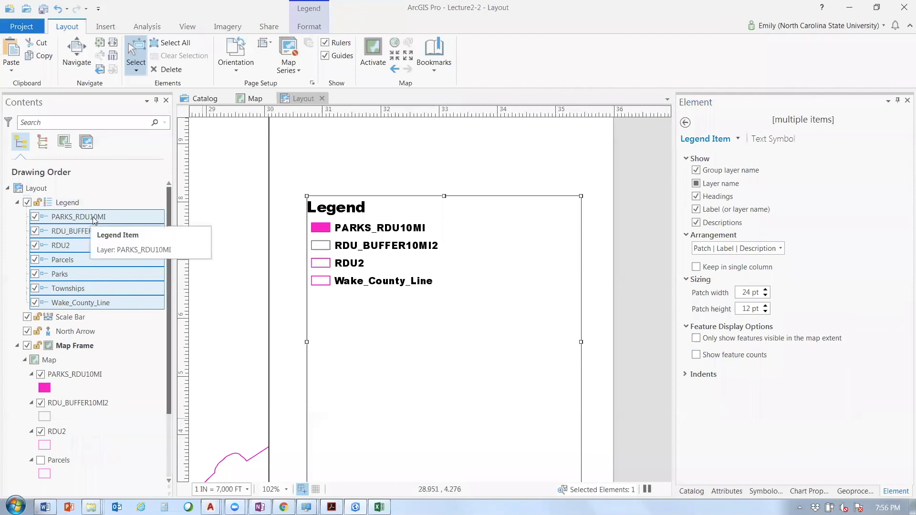
pyautogui.click(78, 218)
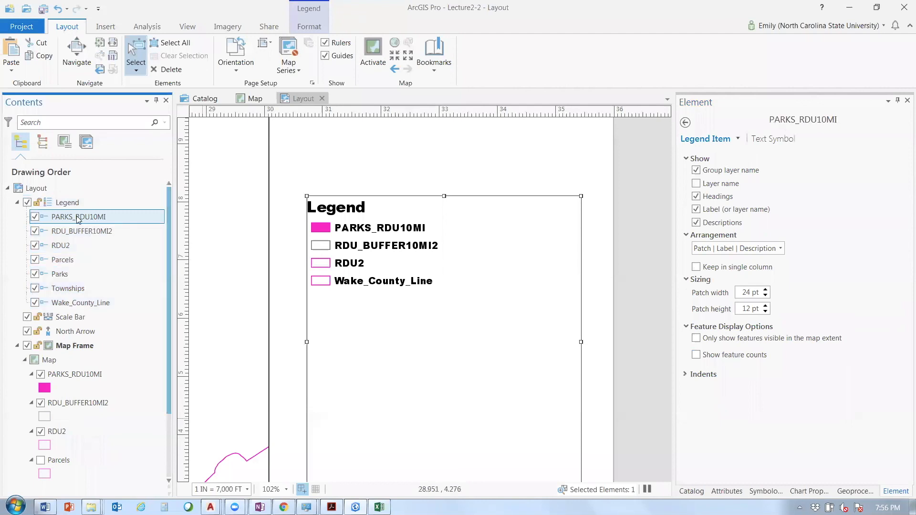
pyautogui.rightClick(74, 219)
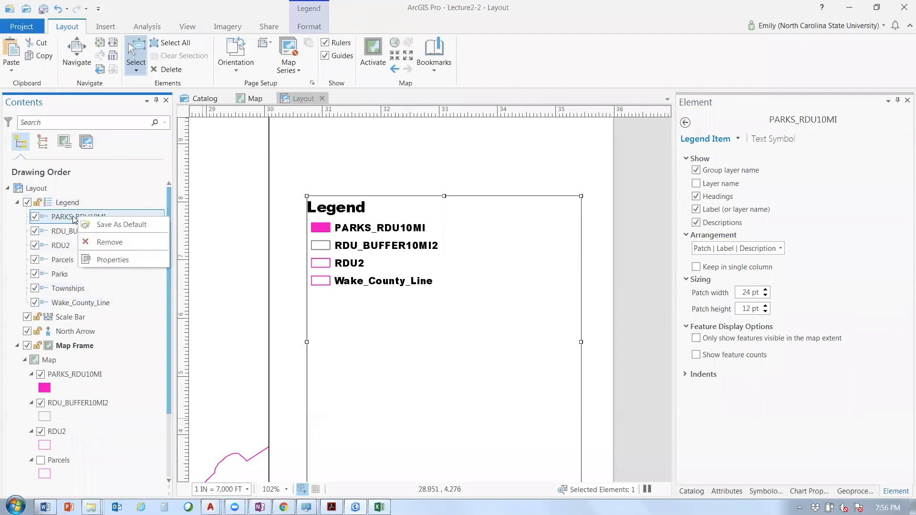
pyautogui.click(82, 375)
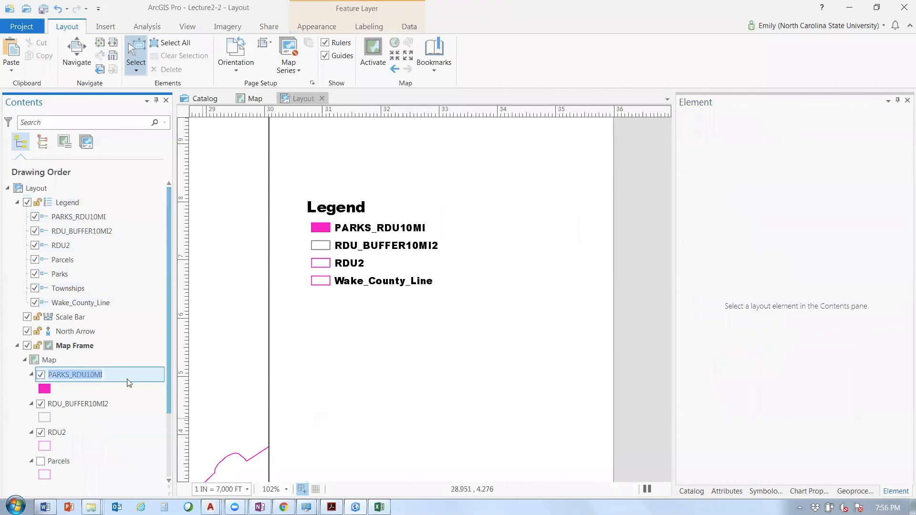
pyautogui.write('P')
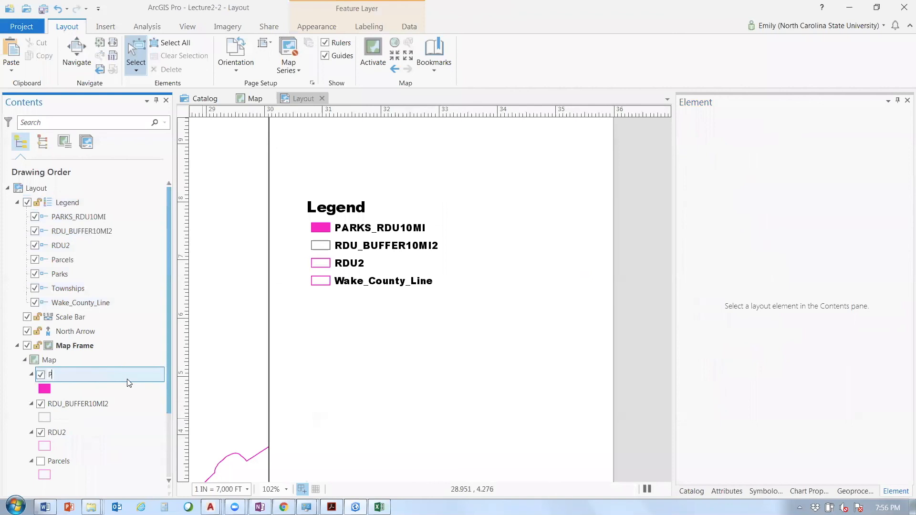
pyautogui.write('ARKS WITHIN 10 MIN')
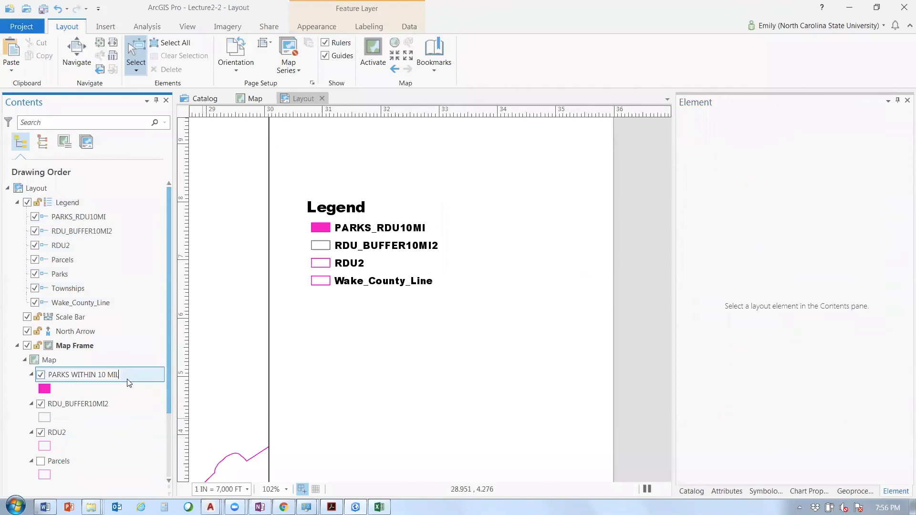
pyautogui.write('ES OF RDU')
pyautogui.press('Return')
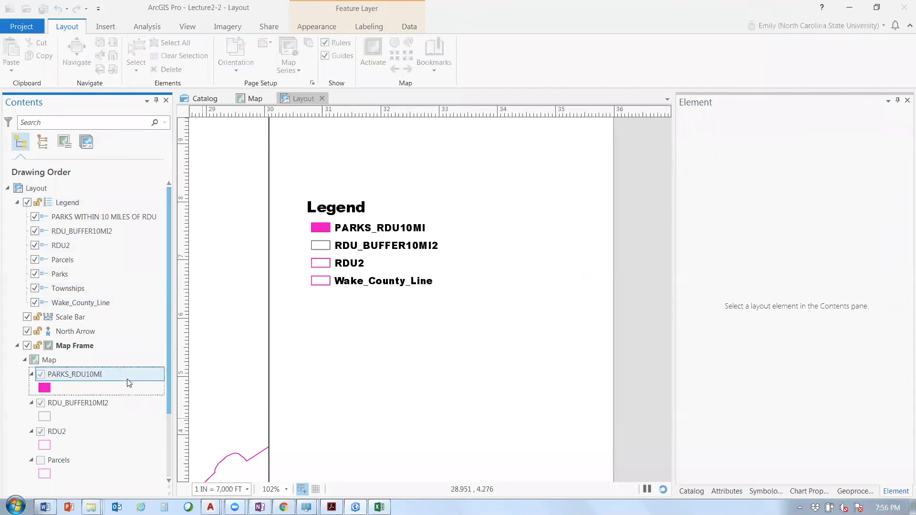
# Rename the layer RDU_BUFFER10MI2 to "RDU 10 MILE BUFFER"
pyautogui.click(73, 404)
pyautogui.press('F2')
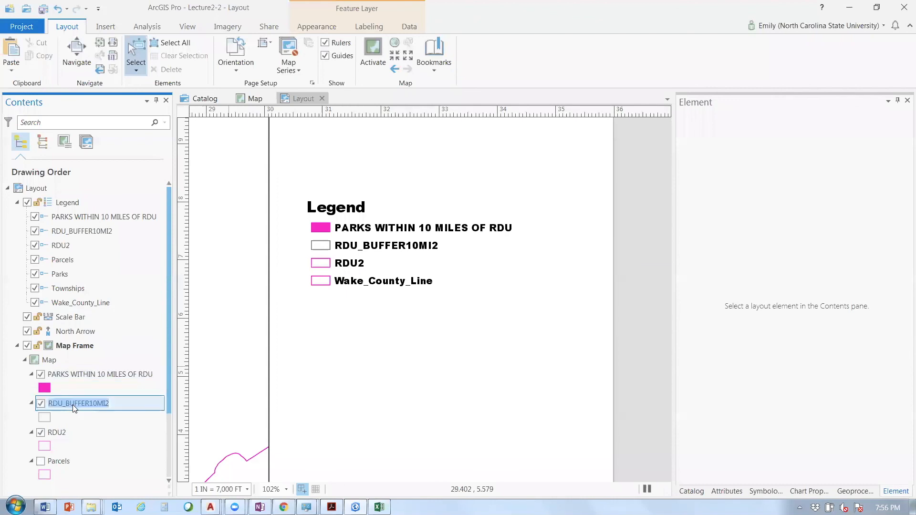
pyautogui.write('RDU 10 MILE BUFFER')
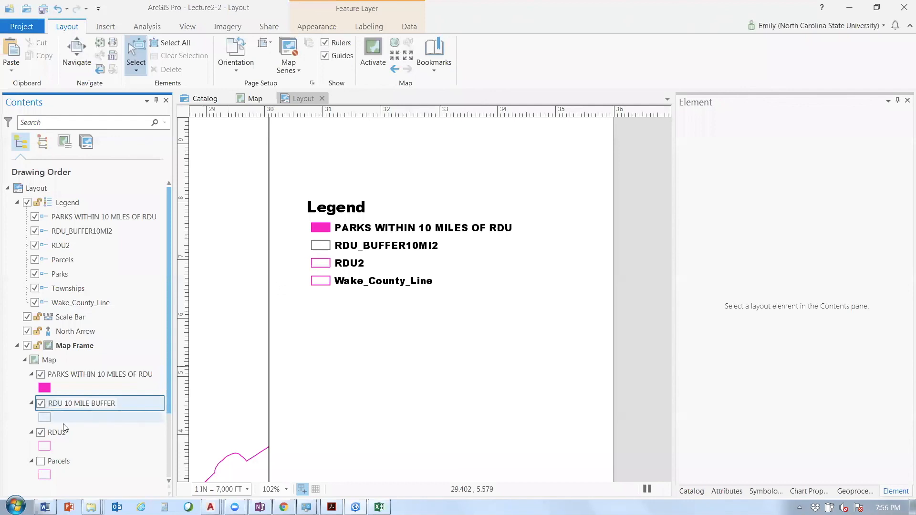
# Rename the layer RDU2 to "RDU STUDY AREA"
pyautogui.click(69, 435)
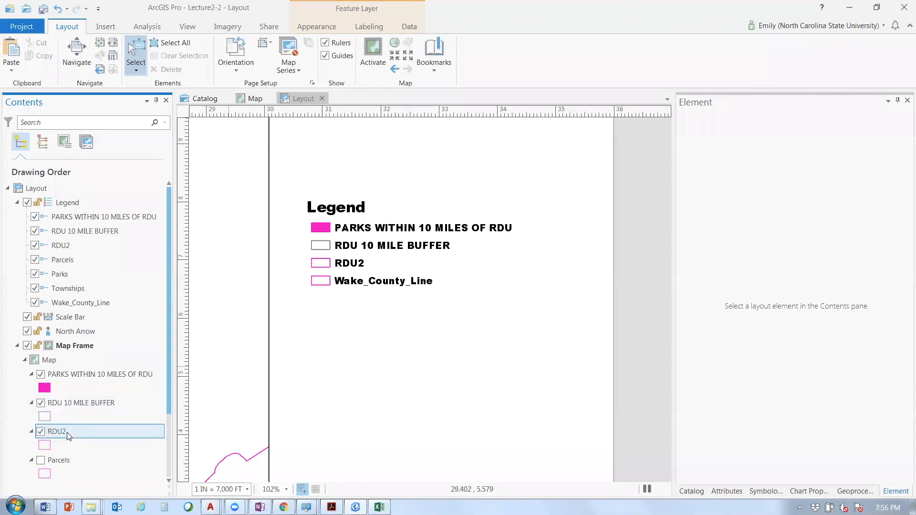
pyautogui.click(67, 434)
pyautogui.write('RDU STUDY AREA')
pyautogui.click(91, 461)
# Rename the layer Wake_County_Line to "WAKE COUNTY BOUNDARY"
pyautogui.scroll(-1, 91, 447)
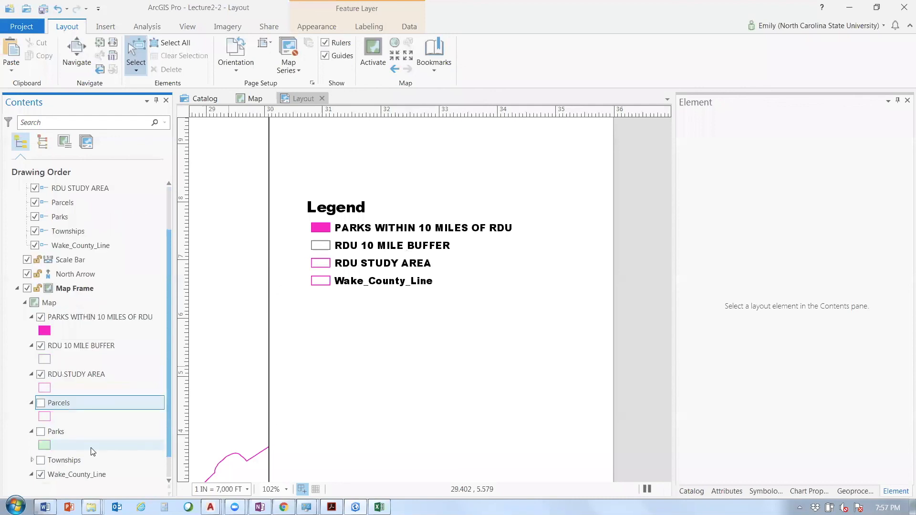
pyautogui.click(99, 474)
pyautogui.press('F2')
pyautogui.write('WA')
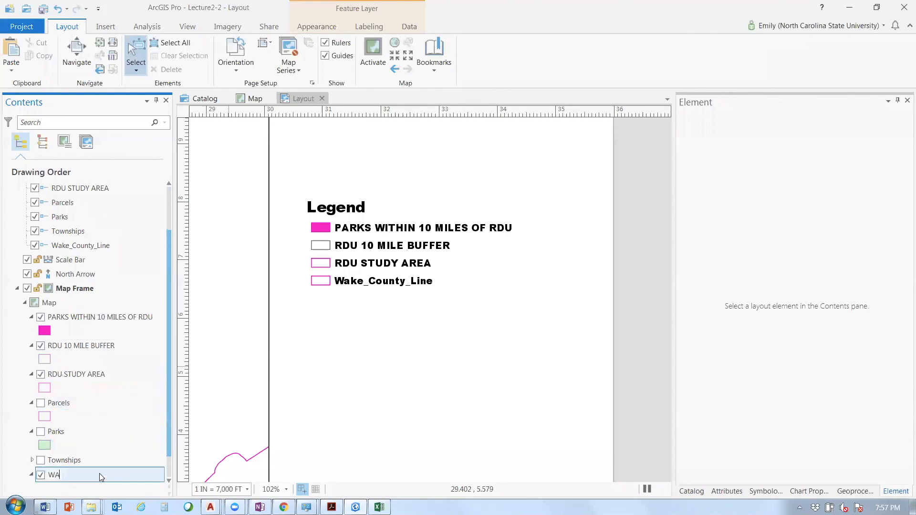
pyautogui.write('KE COUNTY BOUNDARY')
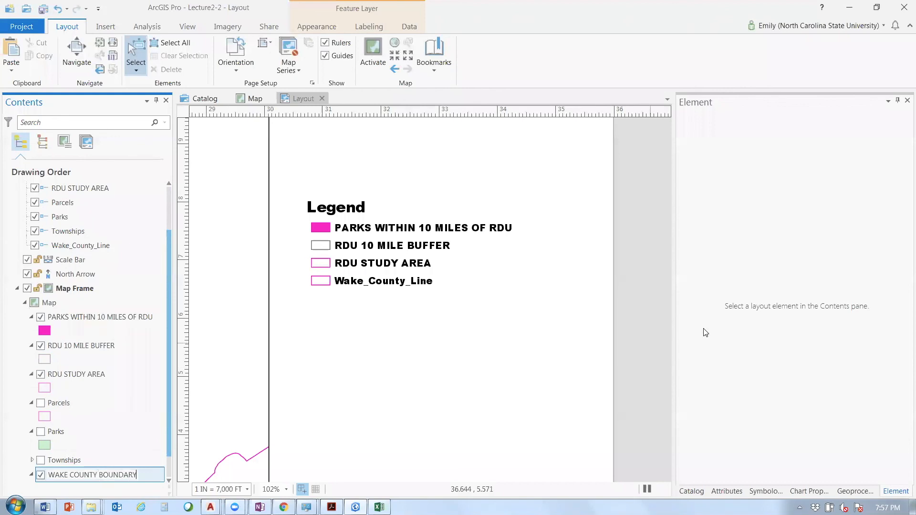
pyautogui.press('Return')
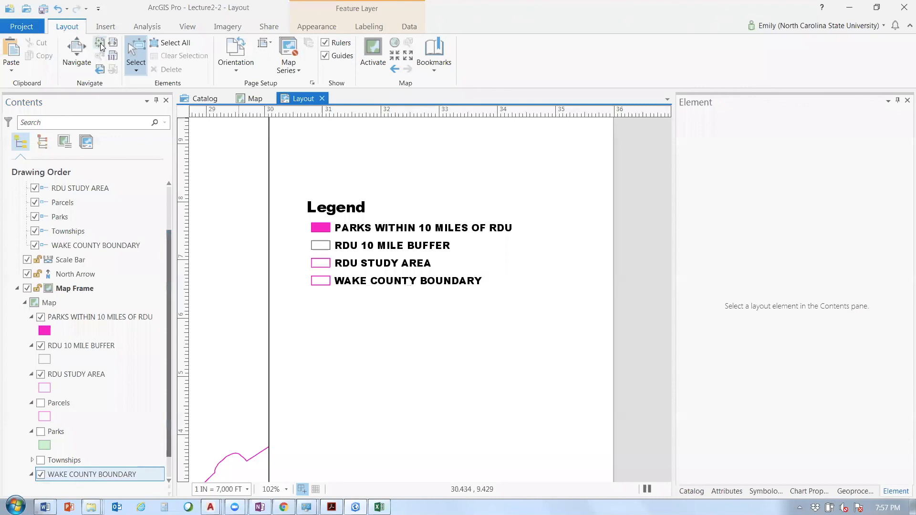
# Move the legend down into the lower corner of the page, beside the north arrow
pyautogui.click(100, 44)
pyautogui.click(602, 354)
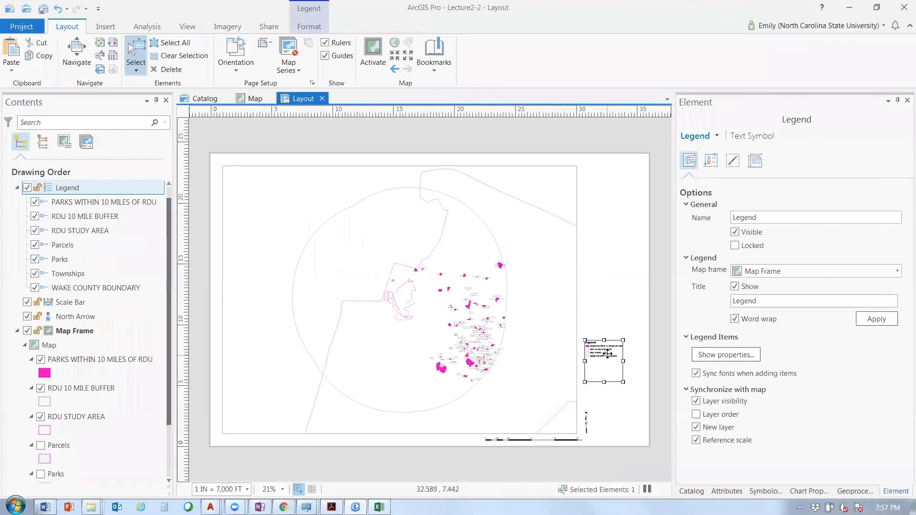
pyautogui.moveTo(607, 354); pyautogui.dragTo(620, 405)
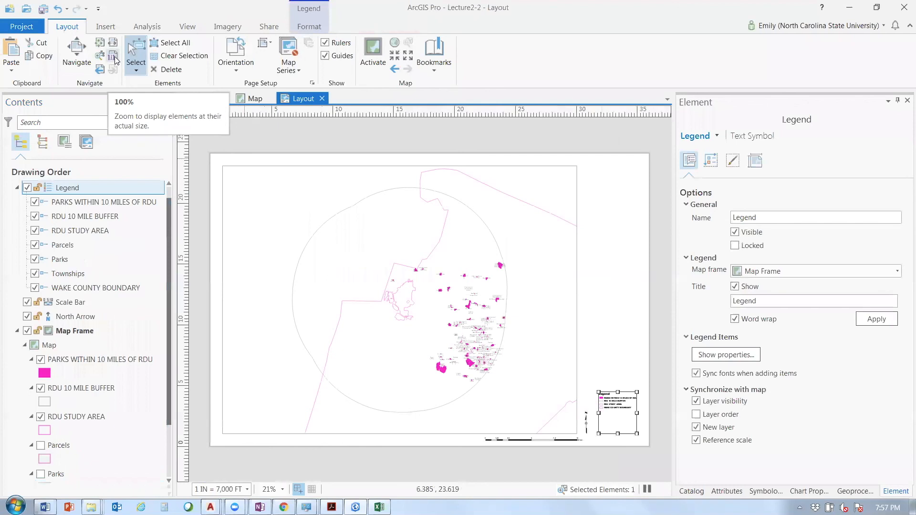
# Insert the title text "RDU PARK MAP" beside the map frame's upper corner, at about X 30.7, Y 23.2
pyautogui.scroll(-1, 355, 78)
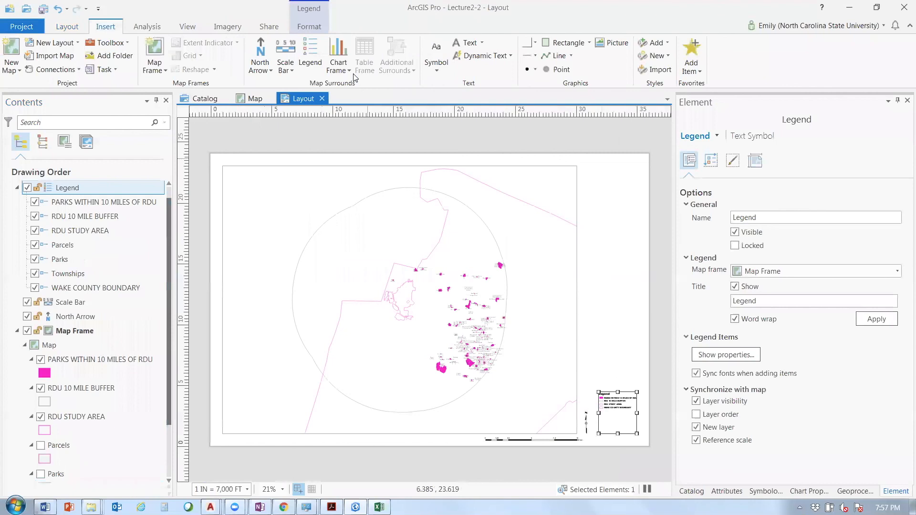
pyautogui.click(474, 46)
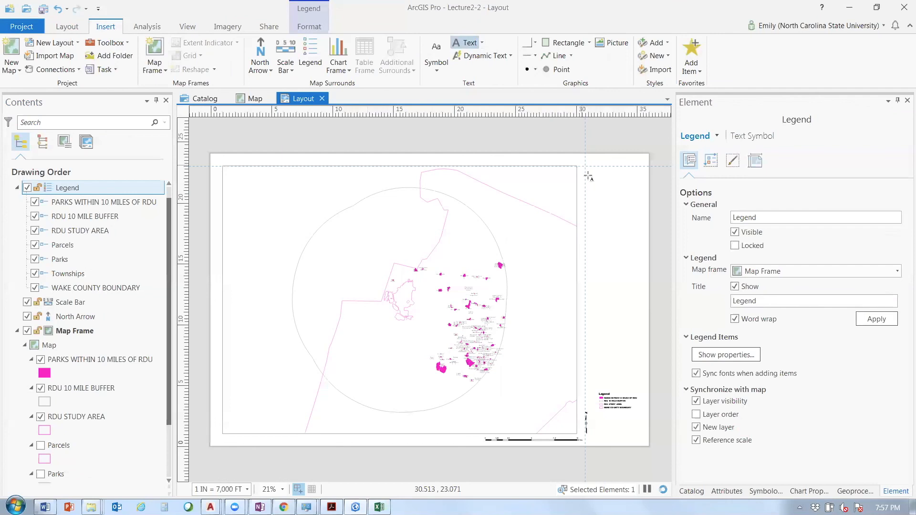
pyautogui.click(588, 176)
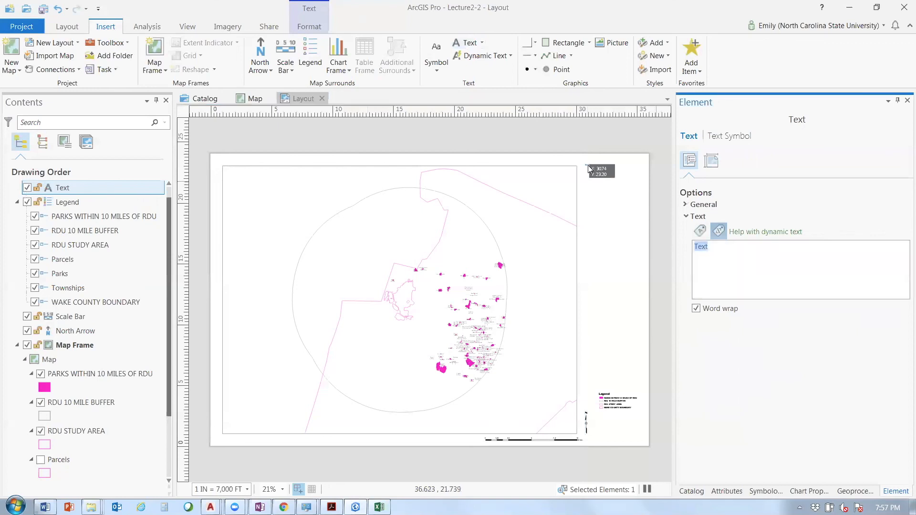
pyautogui.write('RDU PARK MAP')
pyautogui.click(708, 205)
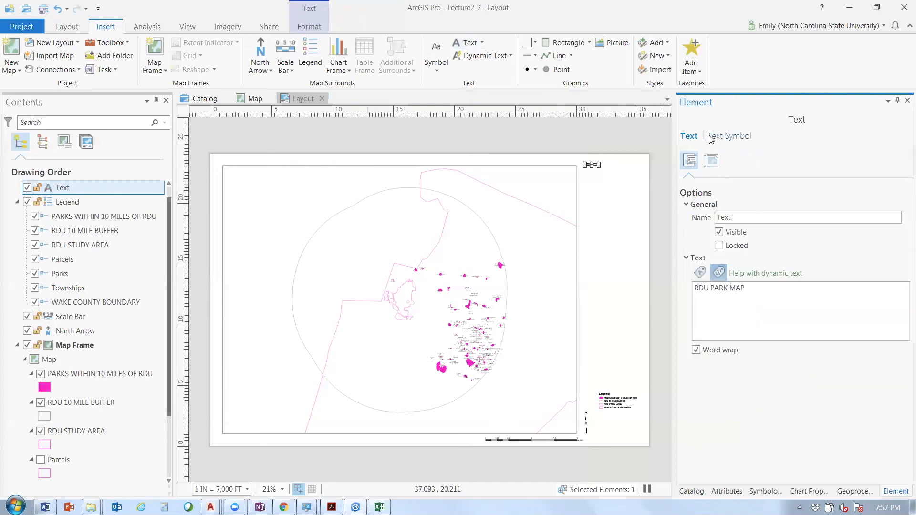
# Set the map title's text size to 72 pt and apply it
pyautogui.click(710, 137)
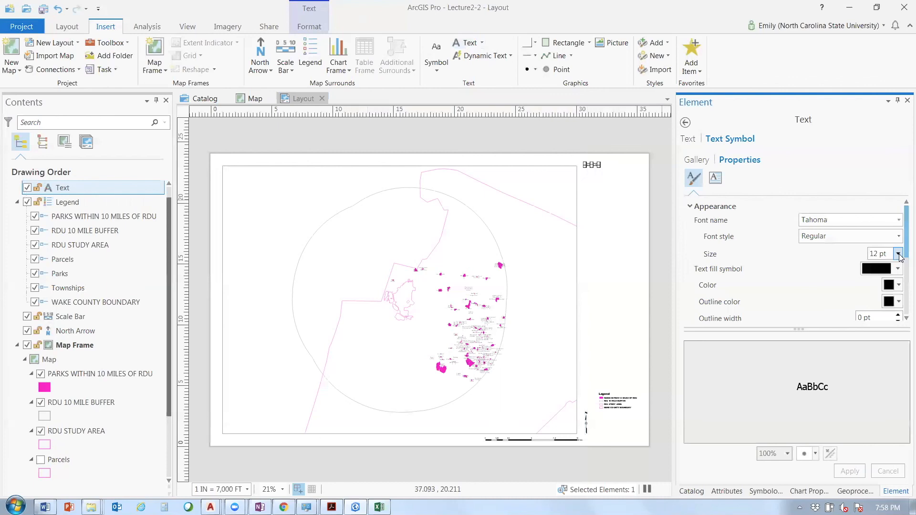
pyautogui.click(898, 254)
pyautogui.click(880, 458)
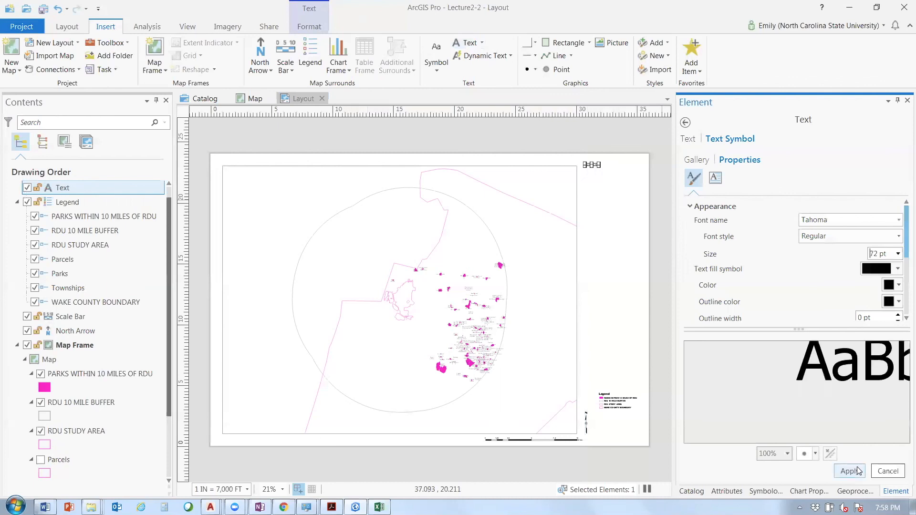
pyautogui.click(852, 471)
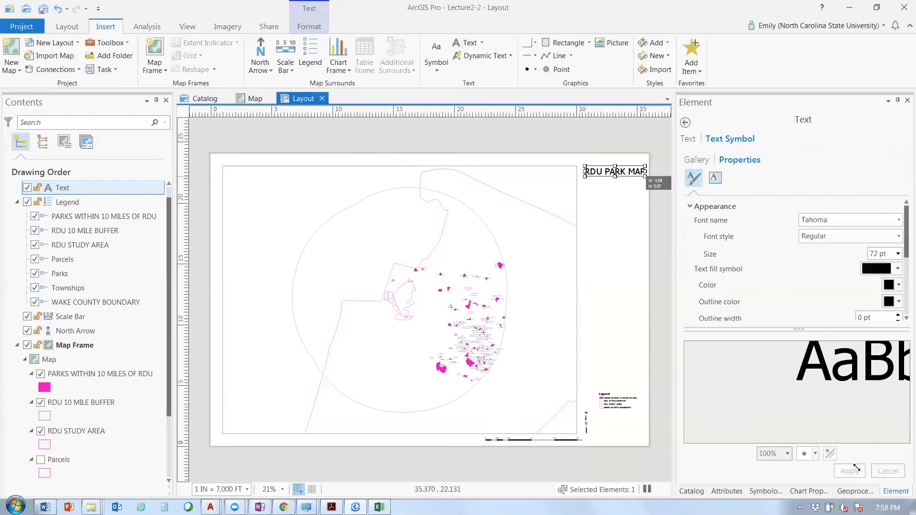
pyautogui.click(641, 177)
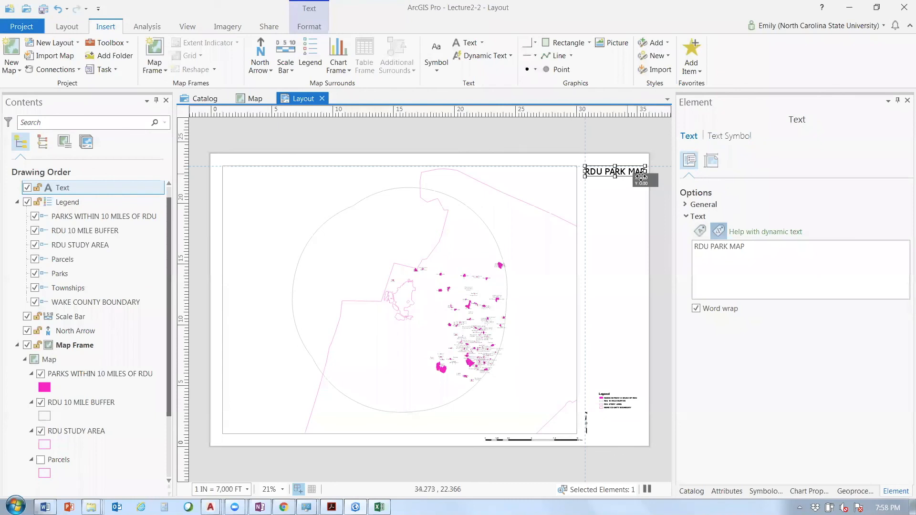
pyautogui.click(630, 178)
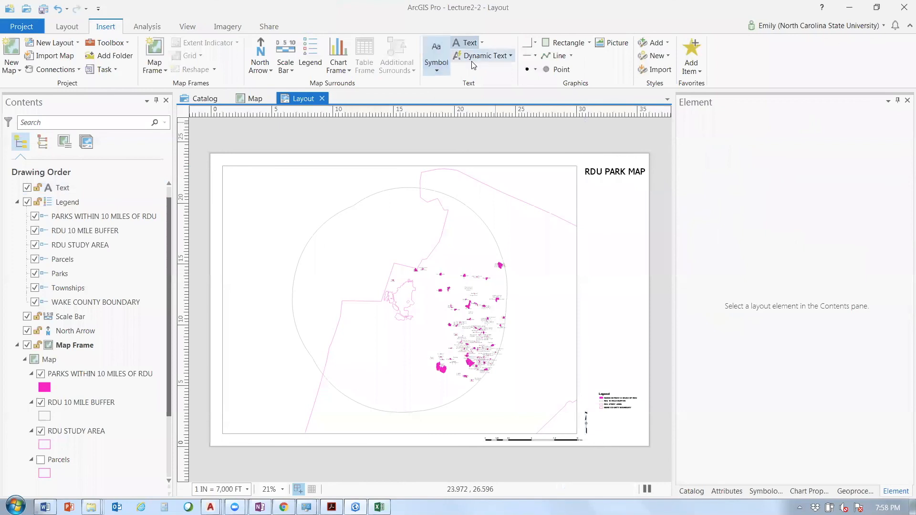
# Insert the text "SEPTEMBER 11, 2018" below the map title and open its text symbol settings
pyautogui.click(586, 183)
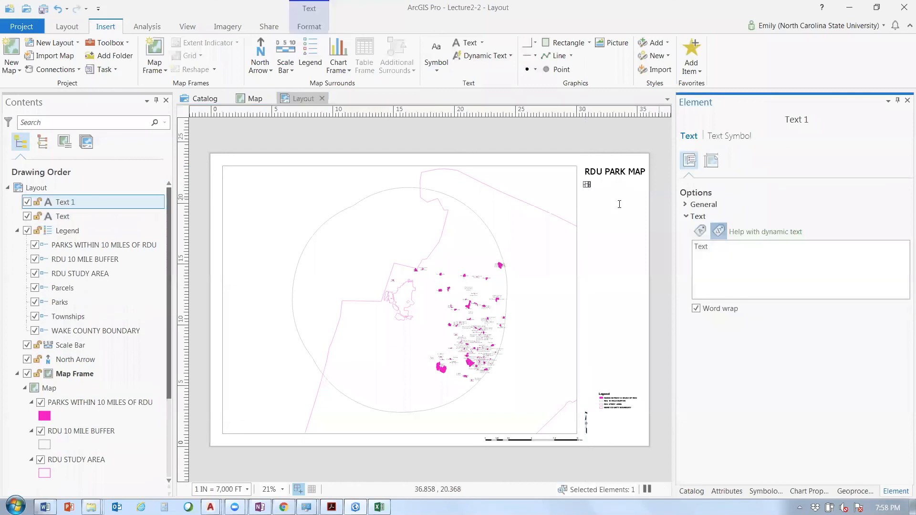
pyautogui.write('SEPTEMBER 11, 2018')
pyautogui.click(729, 136)
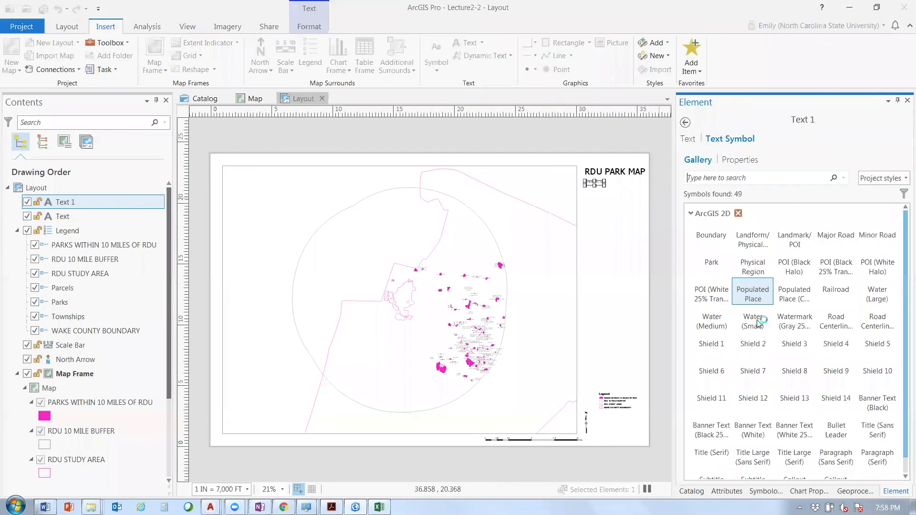
# Adjust the date text's position so it sits a little below the start of the map title
pyautogui.click(604, 186)
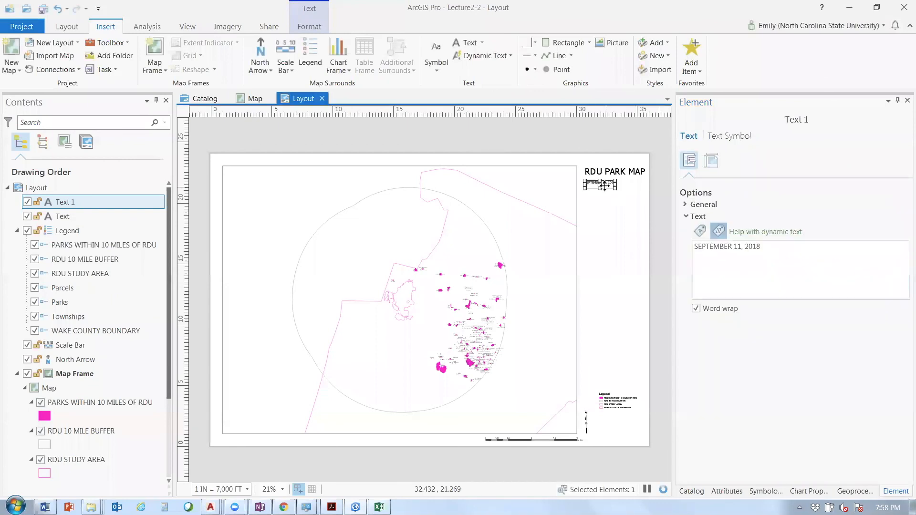
pyautogui.moveTo(604, 186); pyautogui.dragTo(606, 181)
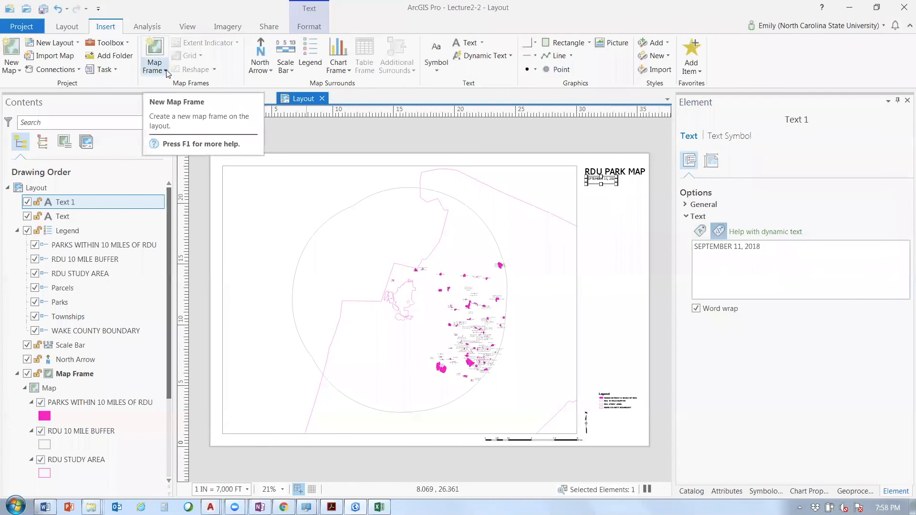
pyautogui.click(613, 181)
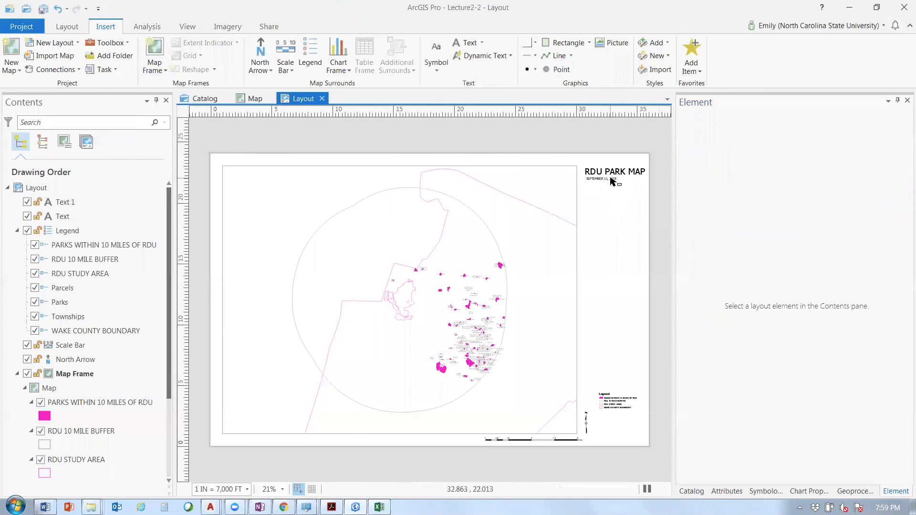
pyautogui.moveTo(612, 181); pyautogui.dragTo(593, 187)
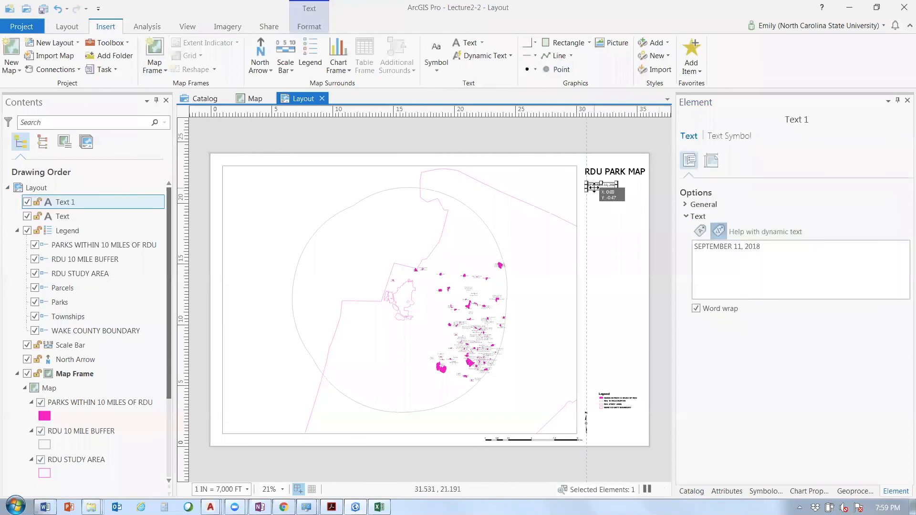
# Finish placing the date text below the map title and move the legend down beside the north arrow near the page's lower corner
pyautogui.moveTo(593, 187); pyautogui.dragTo(595, 188)
pyautogui.click(600, 394)
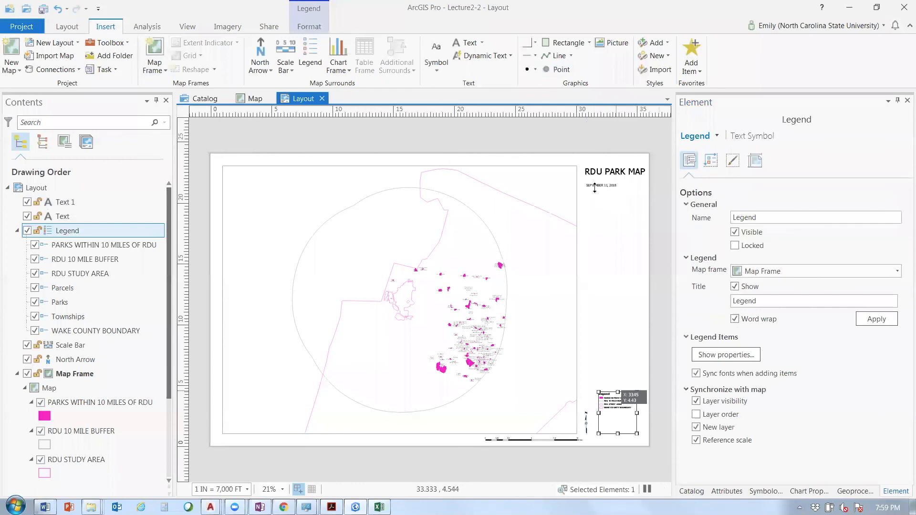
pyautogui.moveTo(617, 434); pyautogui.dragTo(617, 451)
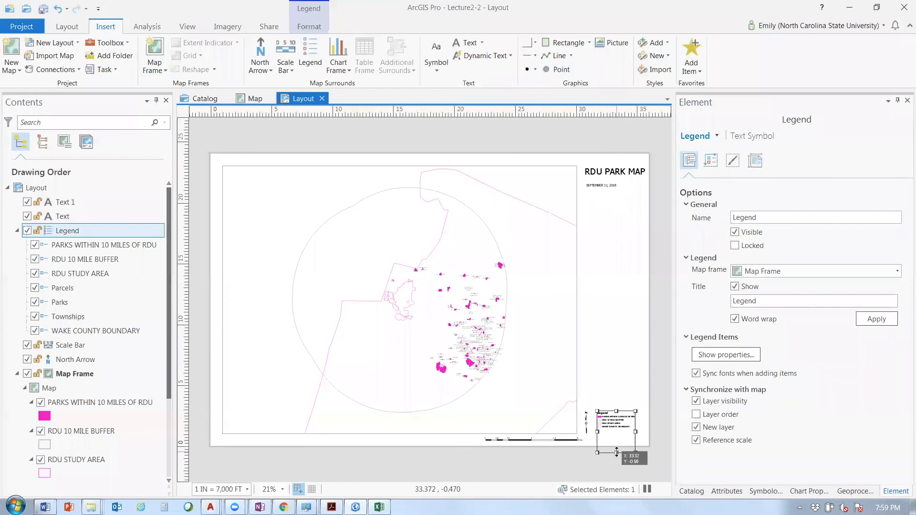
pyautogui.click(205, 270)
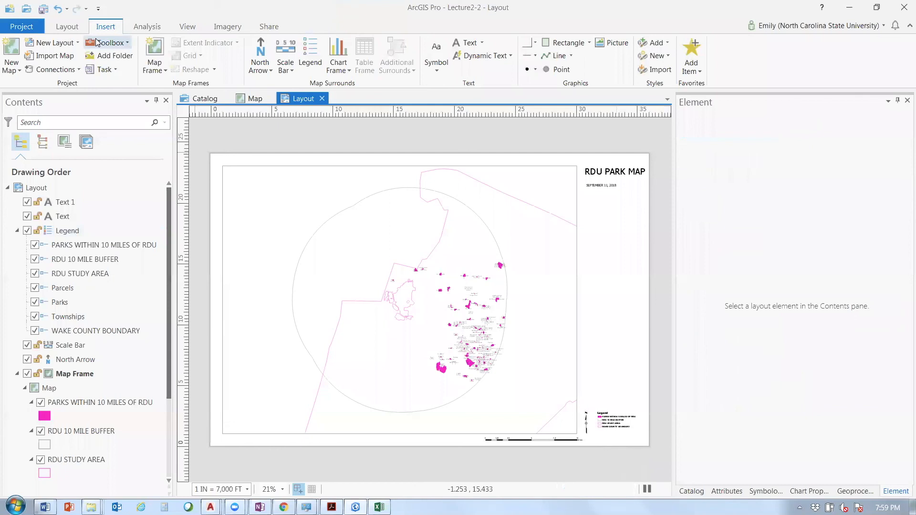
# Try the portrait page orientation for the layout and return it to landscape
pyautogui.click(67, 27)
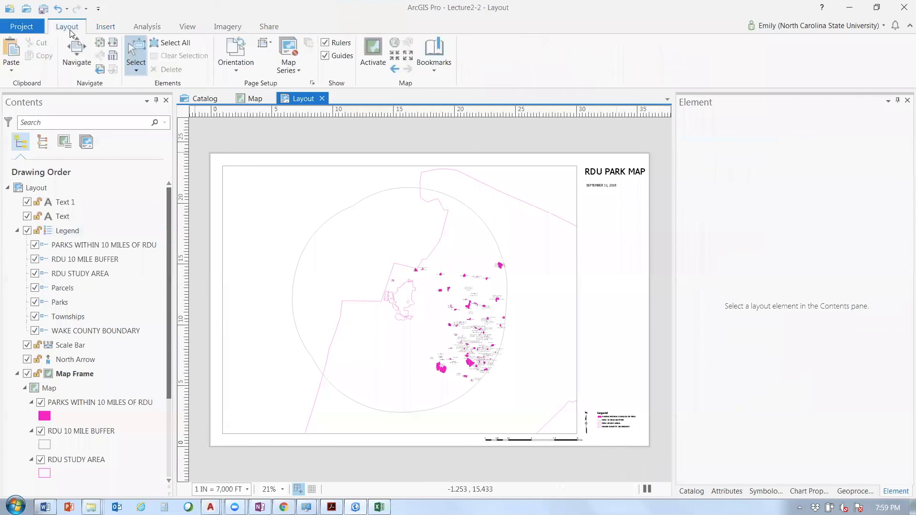
pyautogui.click(237, 69)
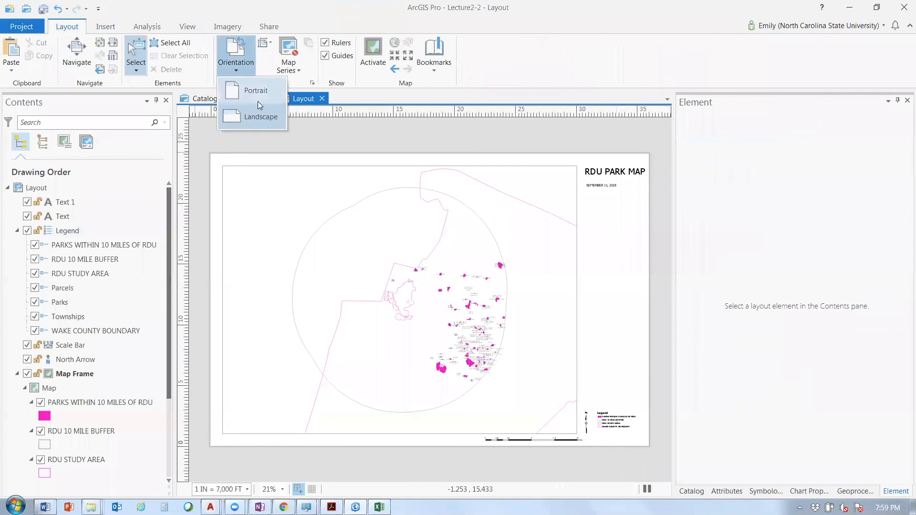
pyautogui.click(241, 89)
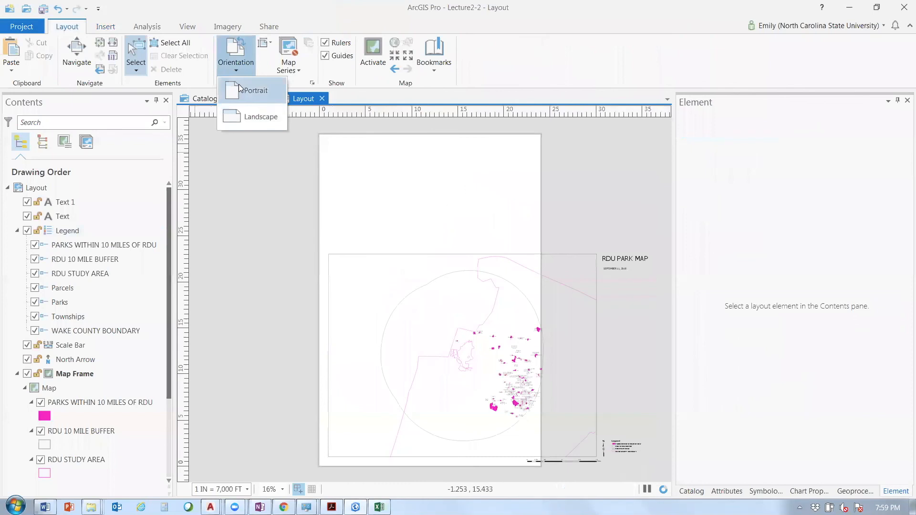
pyautogui.click(260, 117)
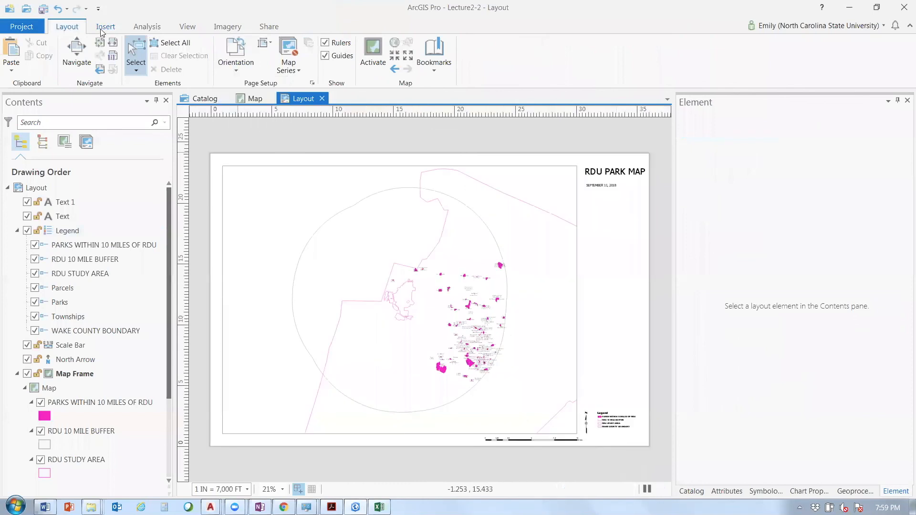
# Set up a layout export as PDF at 150 DPI and accept the existing PDF export options
pyautogui.click(277, 31)
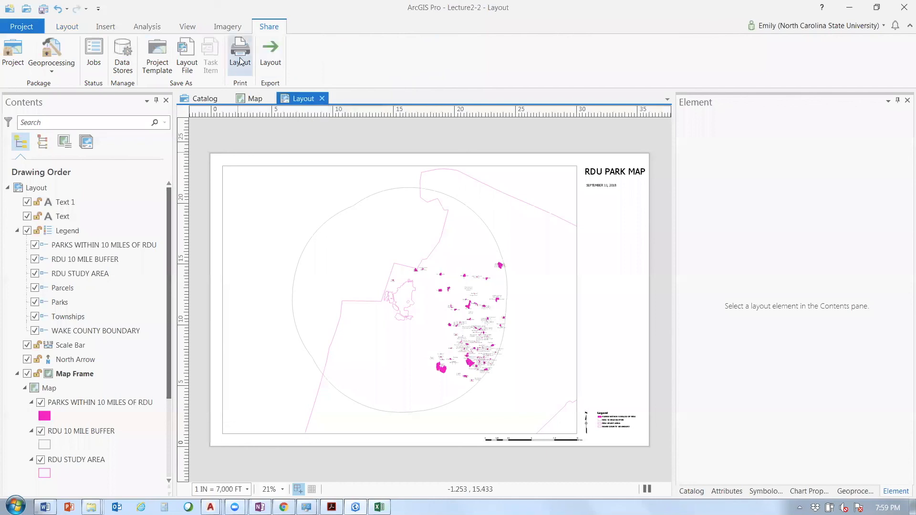
pyautogui.click(271, 63)
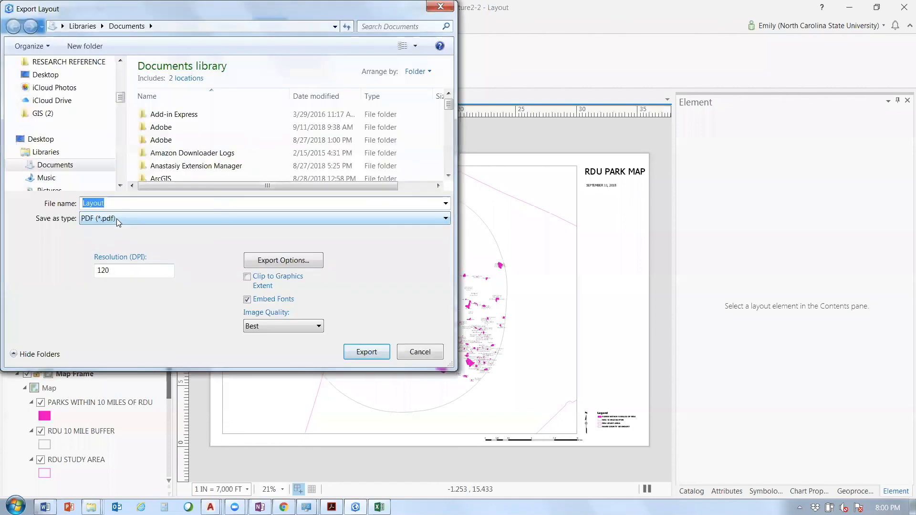
pyautogui.click(116, 218)
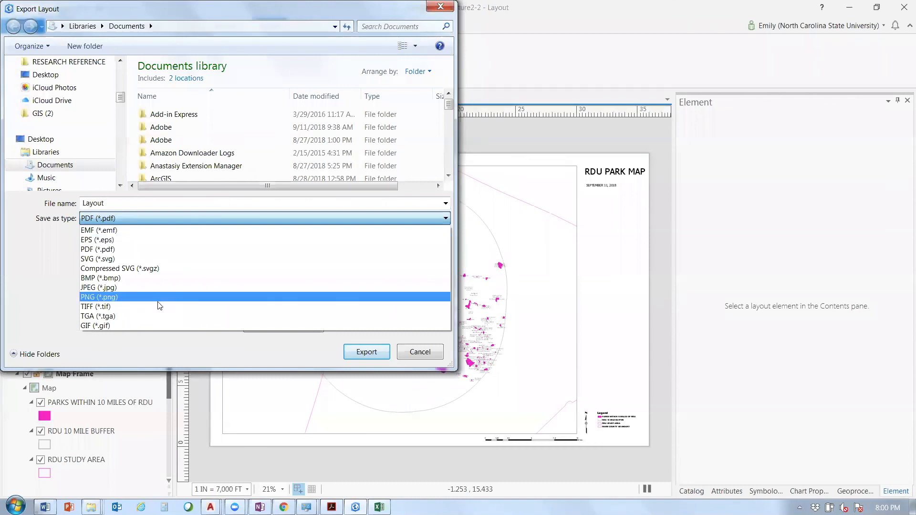
pyautogui.click(169, 251)
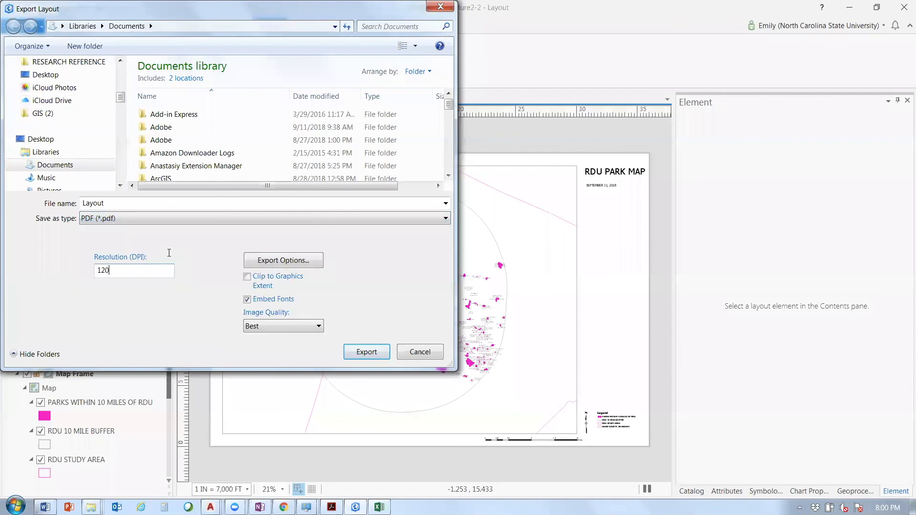
pyautogui.press('BackSpace')
pyautogui.press('BackSpace')
pyautogui.write('50')
pyautogui.click(283, 260)
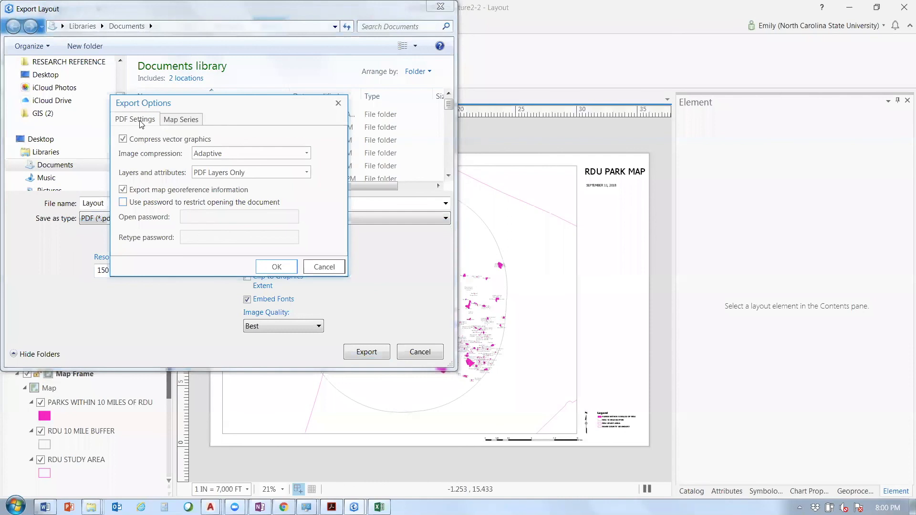
pyautogui.click(277, 268)
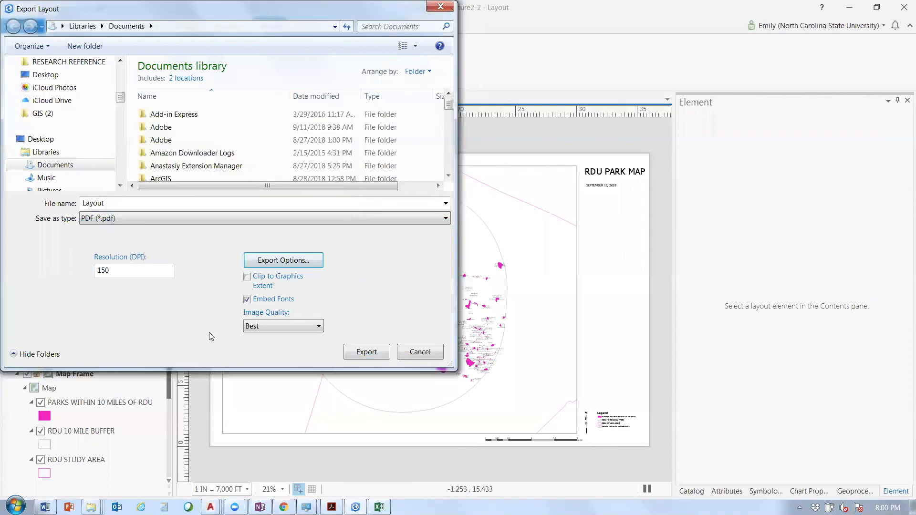
# Choose the ASSIGNMENT 2 folder, inside Assignments in the GIS folder, as the export destination
pyautogui.click(43, 114)
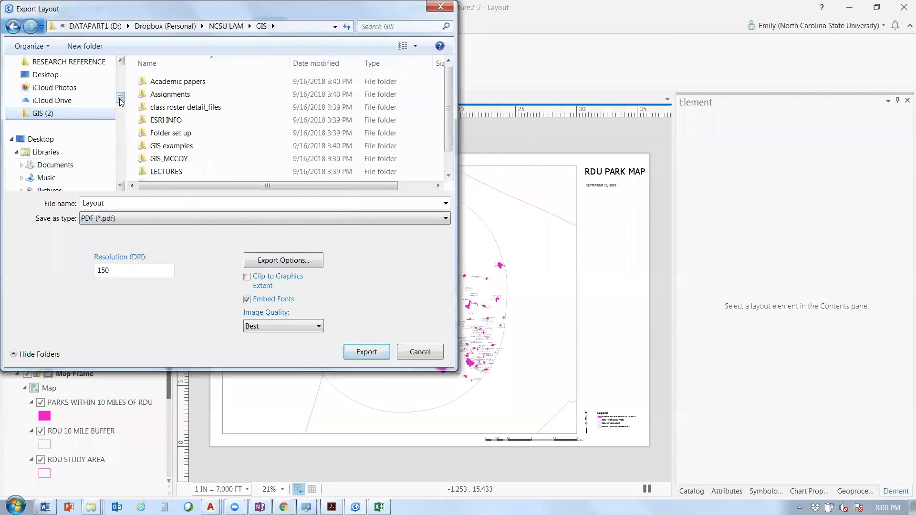
pyautogui.moveTo(120, 99); pyautogui.dragTo(120, 126)
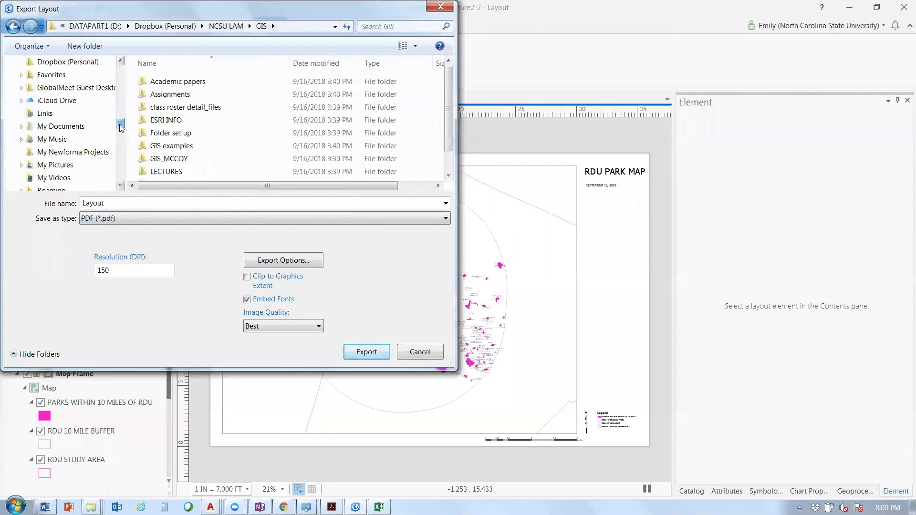
pyautogui.doubleClick(170, 94)
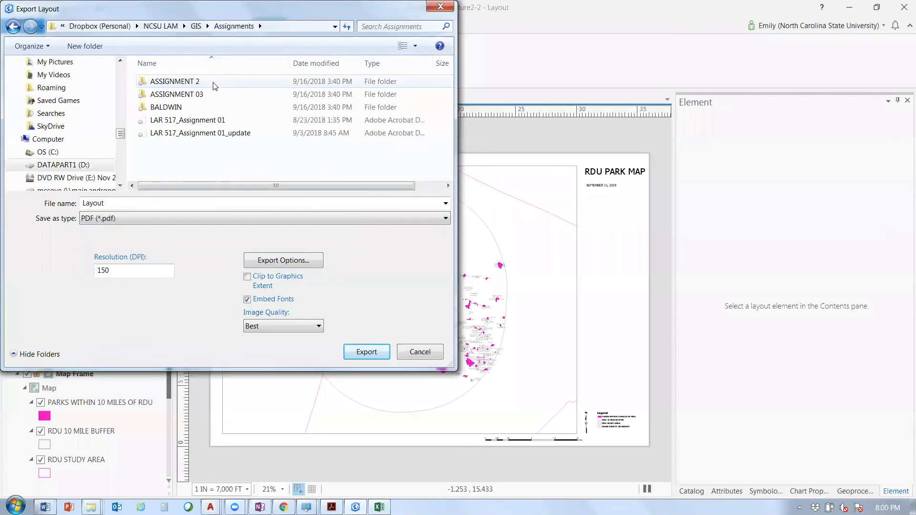
pyautogui.doubleClick(213, 83)
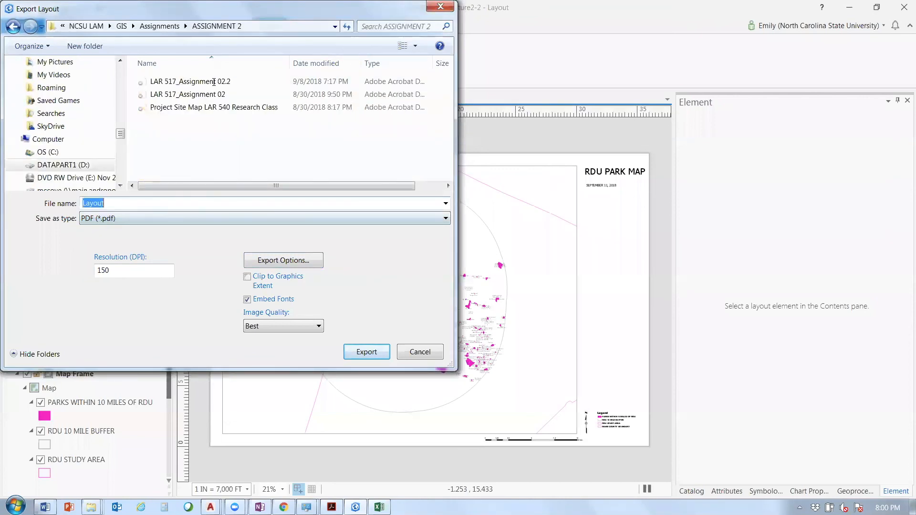
# Name the PDF file RDU PARKS and export the layout
pyautogui.click(113, 204)
pyautogui.press('BackSpace')
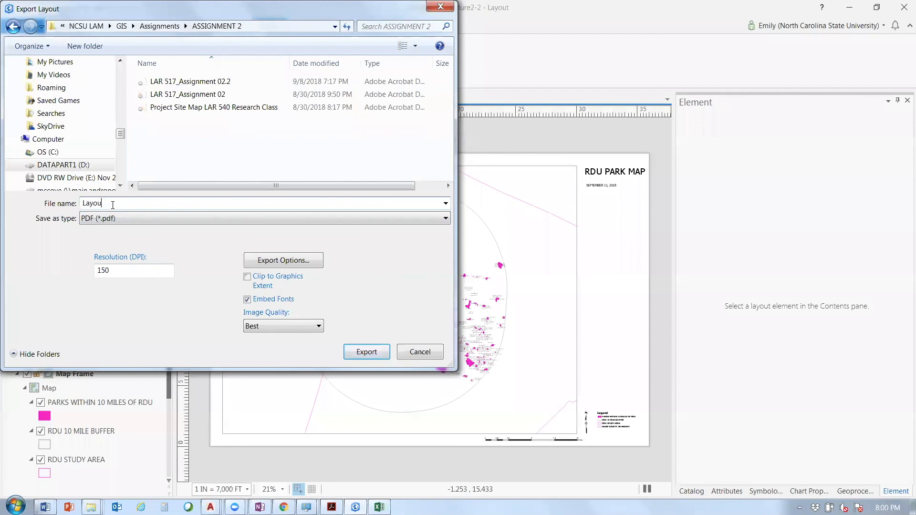
pyautogui.press('BackSpace')
pyautogui.press('BackSpace')
pyautogui.press('BackSpace')
pyautogui.press('BackSpace')
pyautogui.press('BackSpace')
pyautogui.write('RDU PARKS')
pyautogui.click(377, 357)
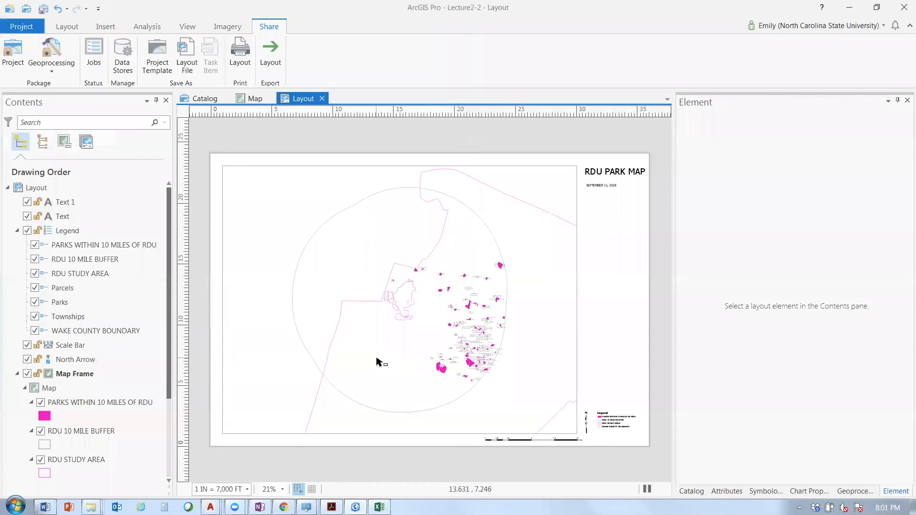
# Switch to File Explorer and open the RDU PARKS PDF from the ASSIGNMENT 2 folder to check the exported map
pyautogui.press('super+3')
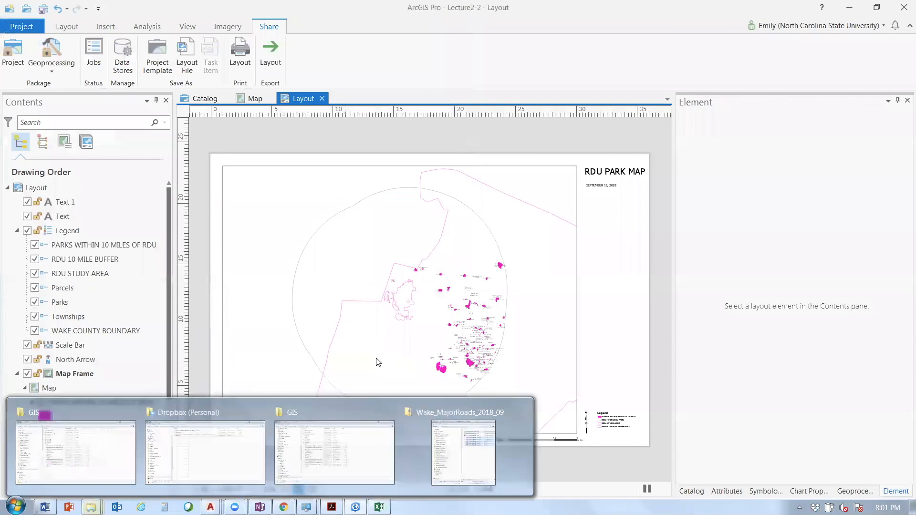
pyautogui.click(334, 452)
pyautogui.click(254, 103)
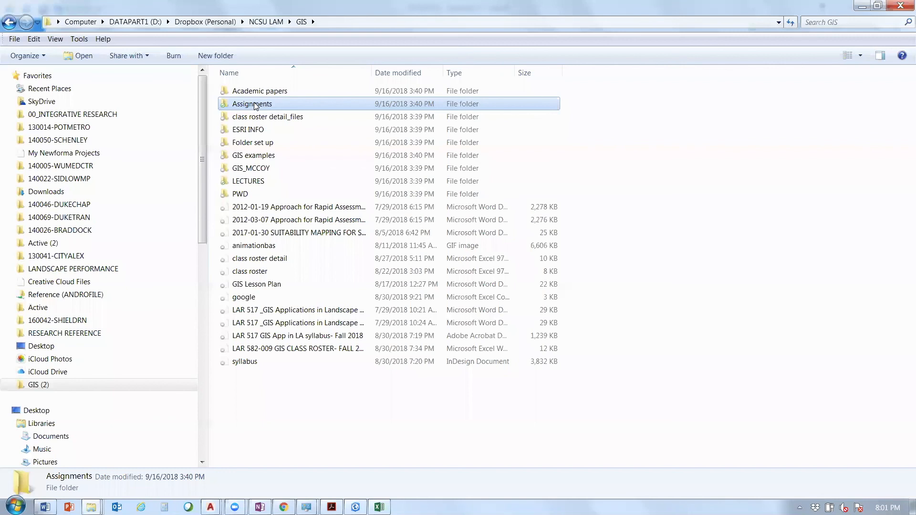
pyautogui.doubleClick(255, 104)
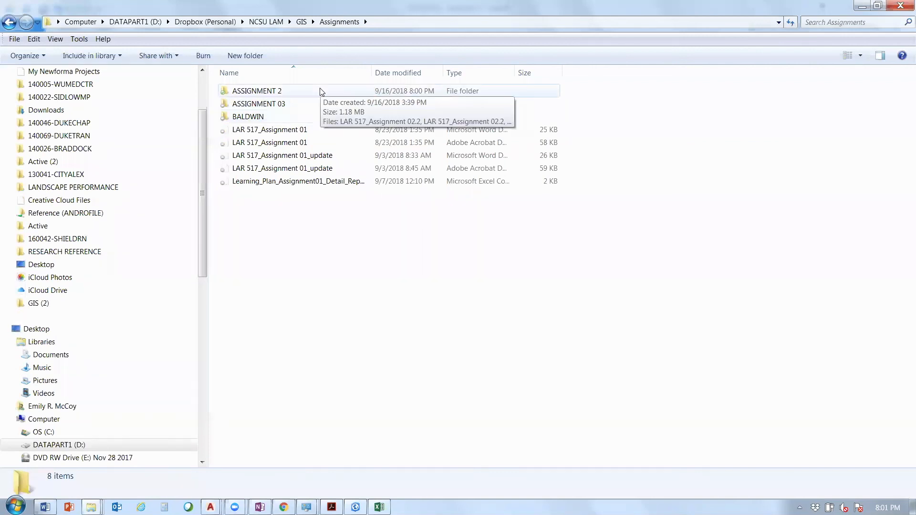
pyautogui.click(320, 91)
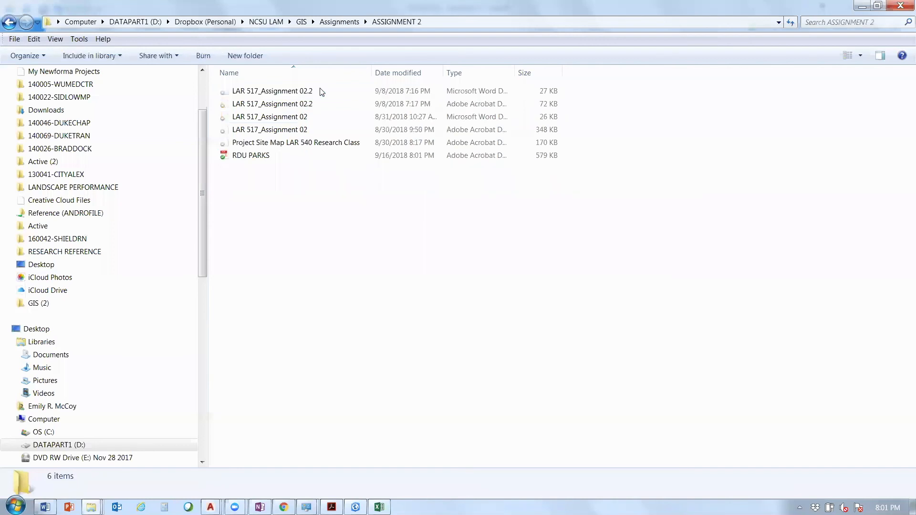
pyautogui.click(306, 156)
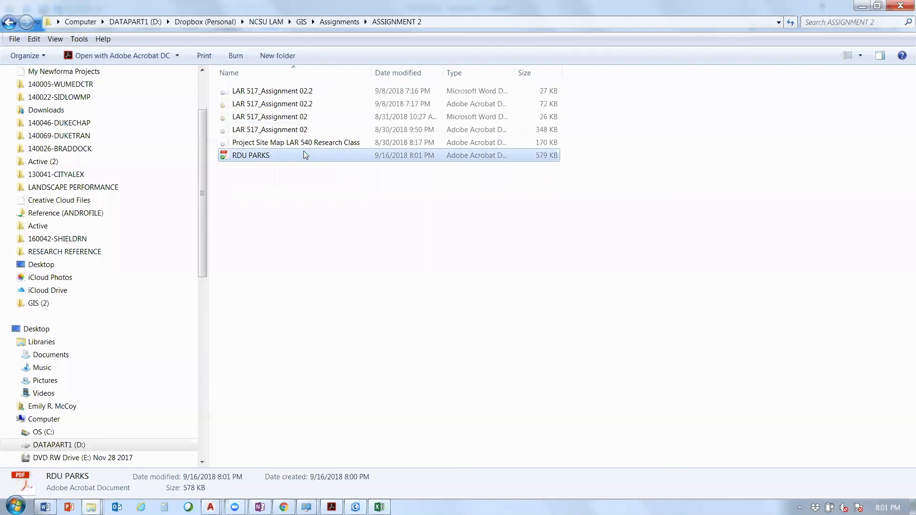
pyautogui.doubleClick(269, 159)
pyautogui.doubleClick(284, 159)
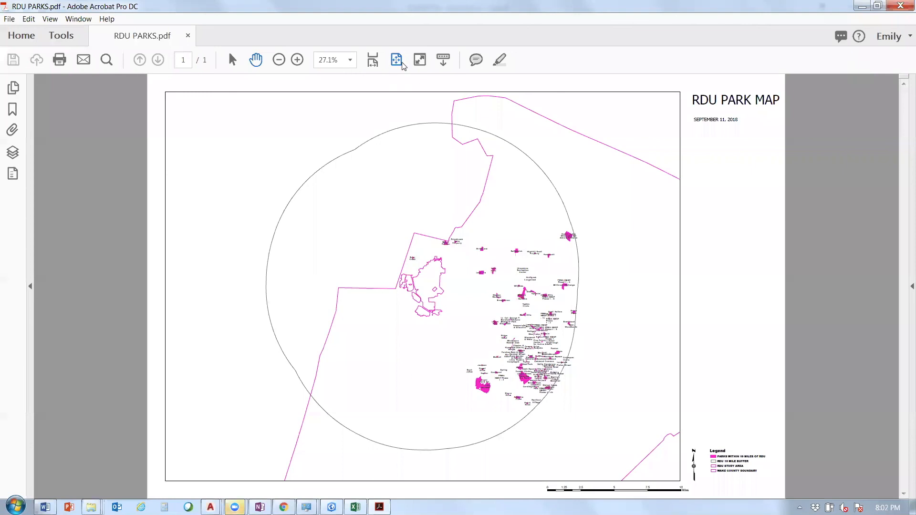
# Close the PDF and its folder window, return to ArcGIS Pro and save the project
pyautogui.press('super+Down')
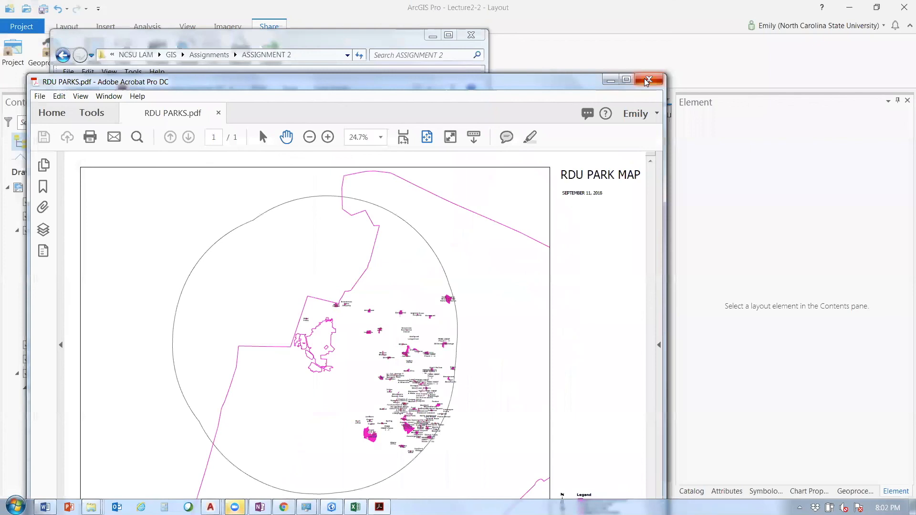
pyautogui.click(648, 80)
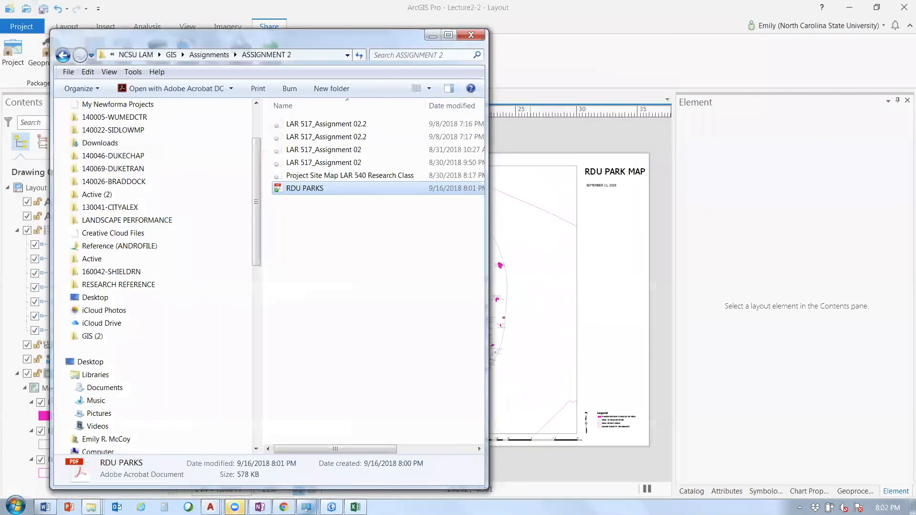
pyautogui.hotkey('alt', 'F4')
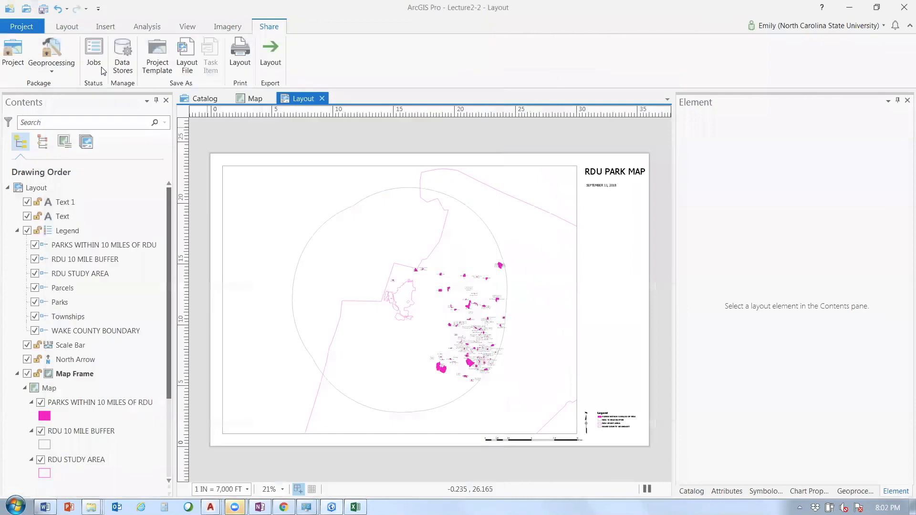
pyautogui.hotkey('ctrl', 's')
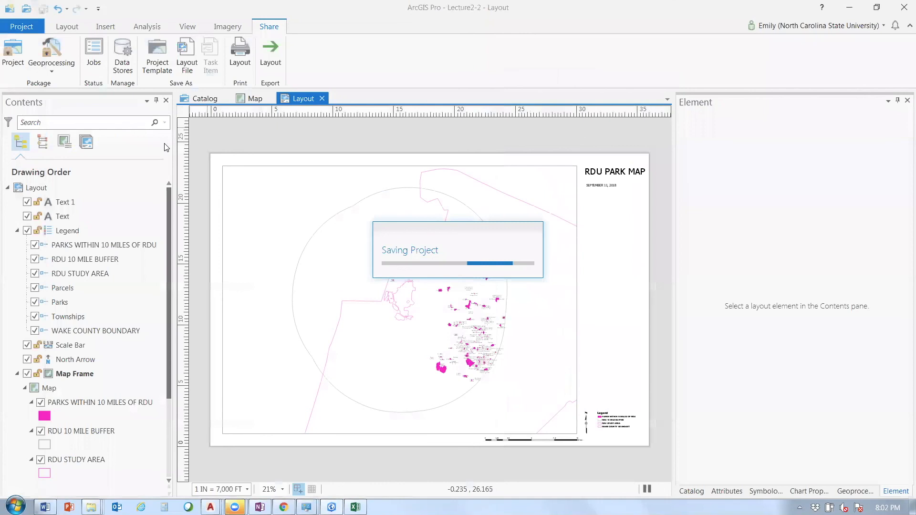
# Create a new 24 x 36 Architectural D landscape layout and insert a map frame of the map, about 29 x 22 inches
pyautogui.rightClick(296, 100)
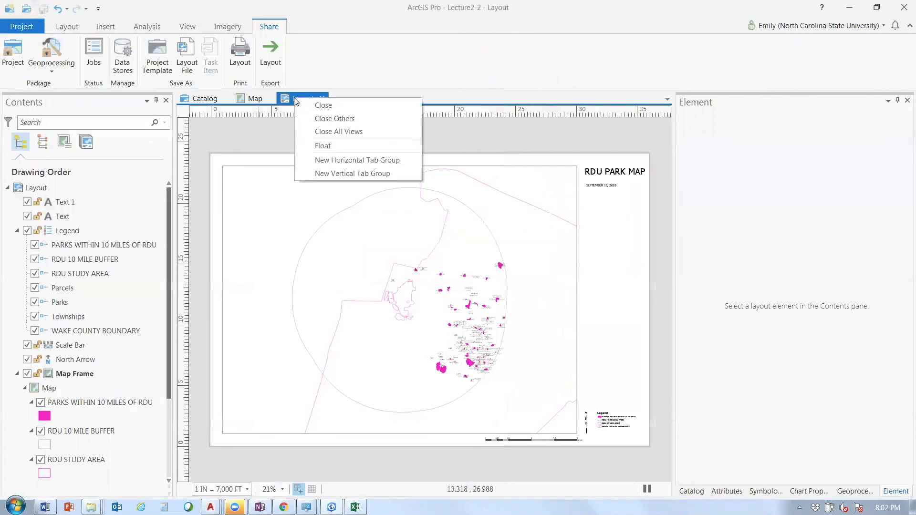
pyautogui.click(67, 26)
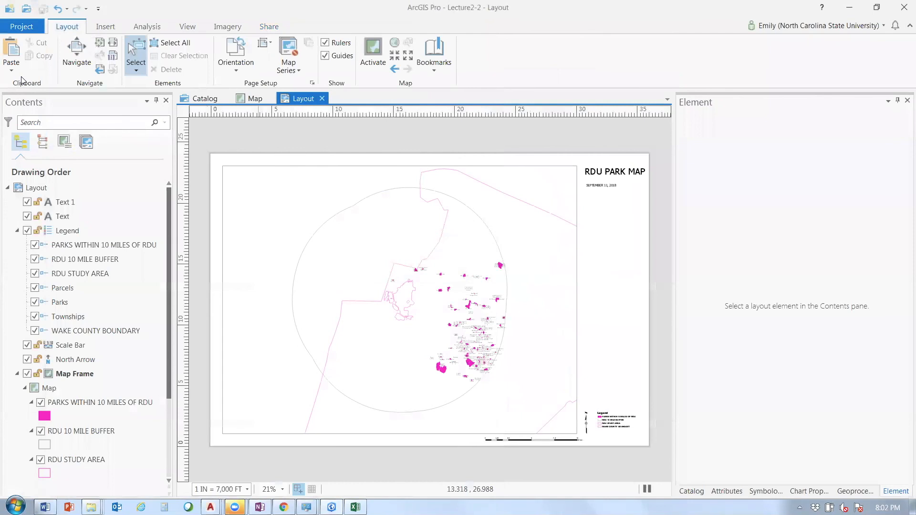
pyautogui.click(94, 27)
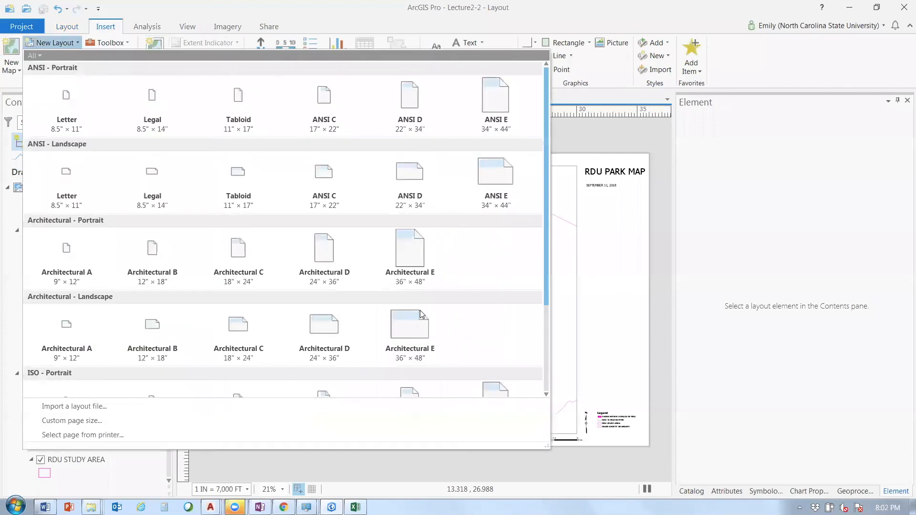
pyautogui.click(419, 311)
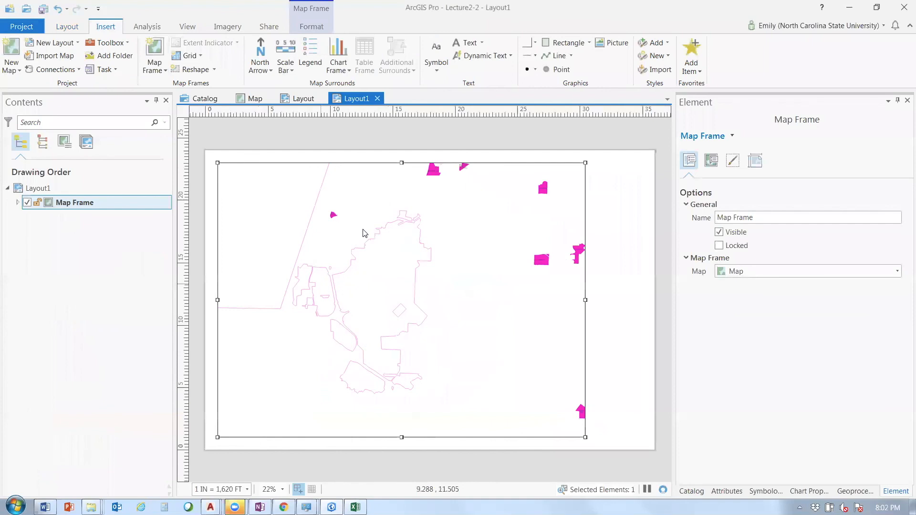
# Zoom the new layout's map frame to the RDU STUDY AREA layer
pyautogui.click(88, 293)
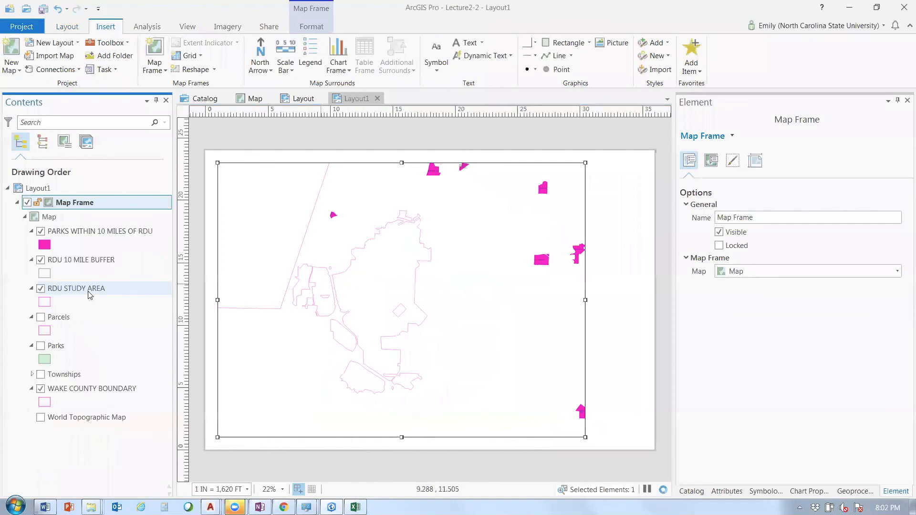
pyautogui.rightClick(87, 291)
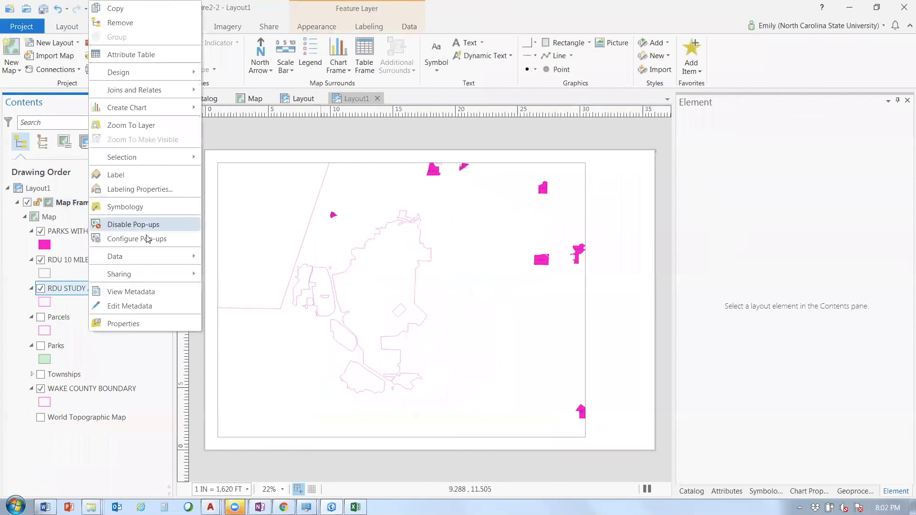
pyautogui.click(291, 390)
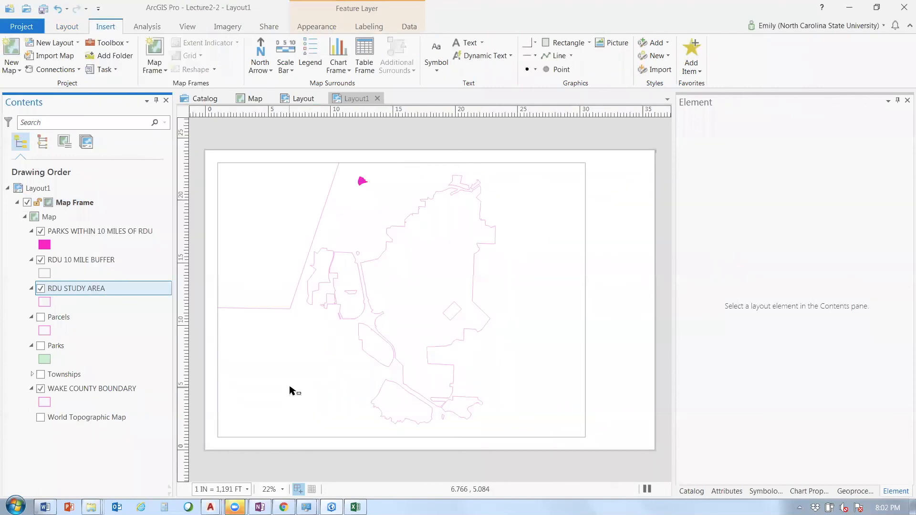